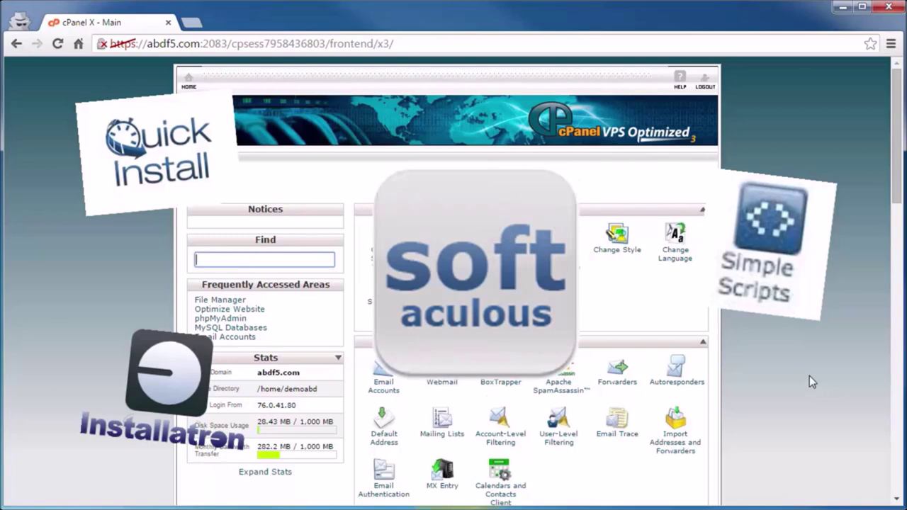
Scroll the cPanel main page down to Software and Services, where Softaculous is listed
drag(894, 170, 894, 449)
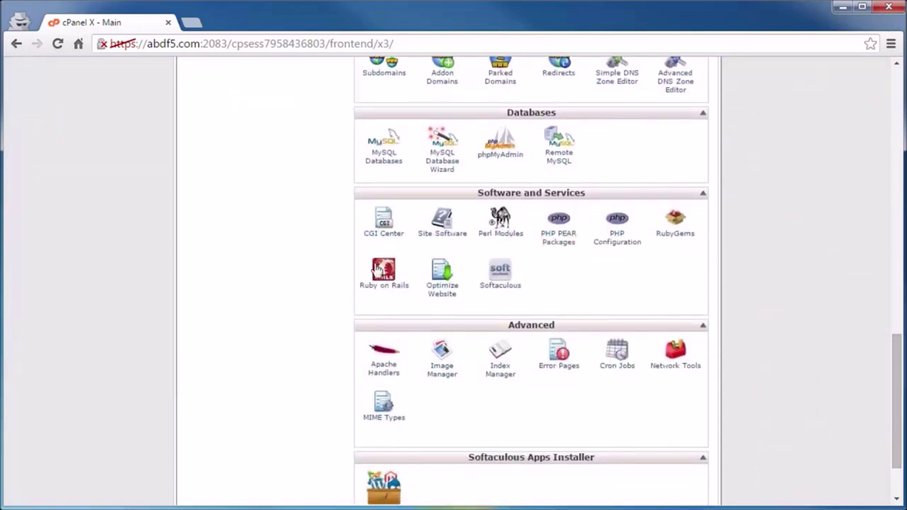
Launch Softaculous and bring up the WordPress 4.3.1 overview from Top Scripts
click(503, 291)
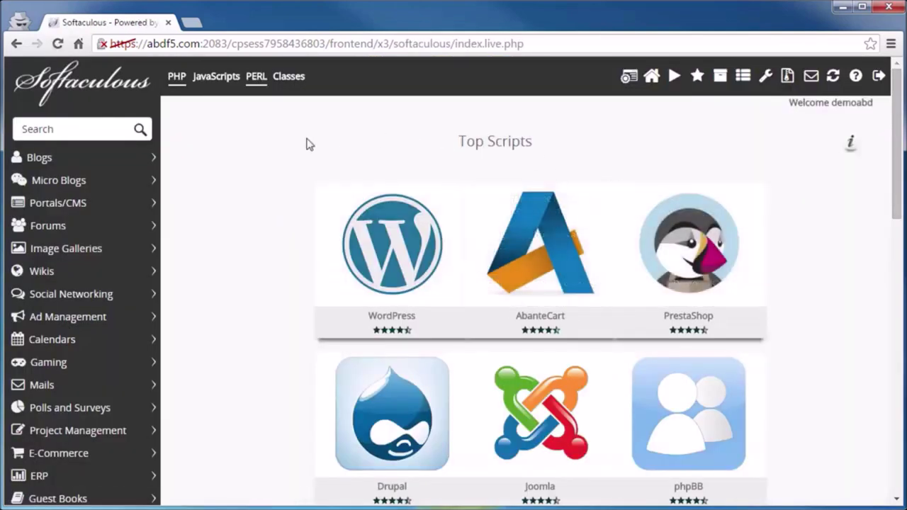
mouse_move(396, 255)
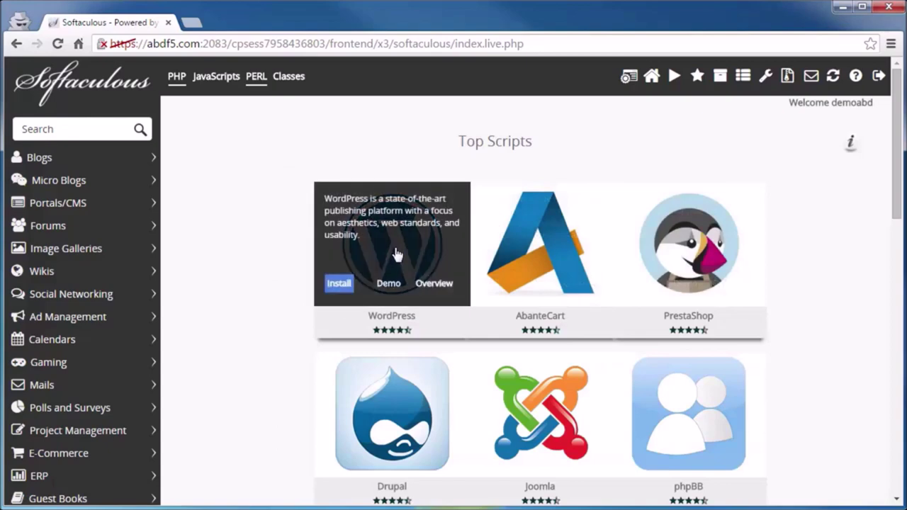
click(396, 255)
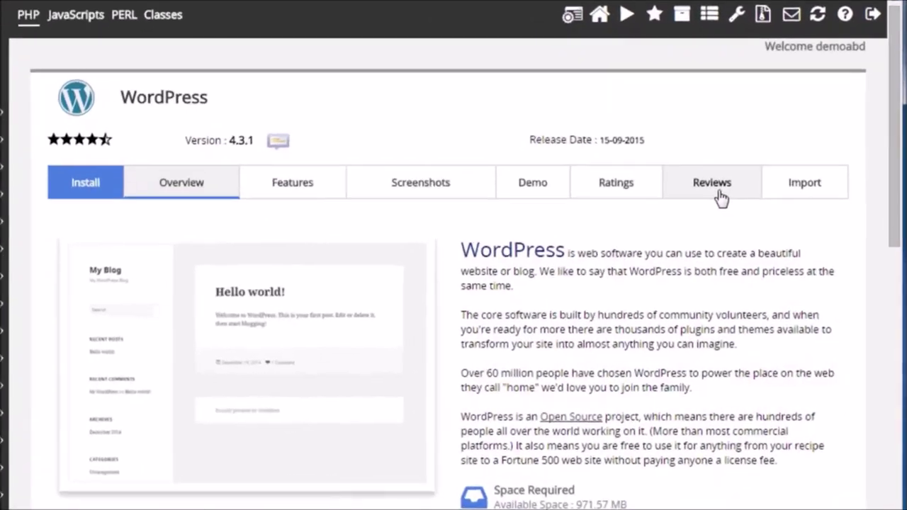
click(66, 188)
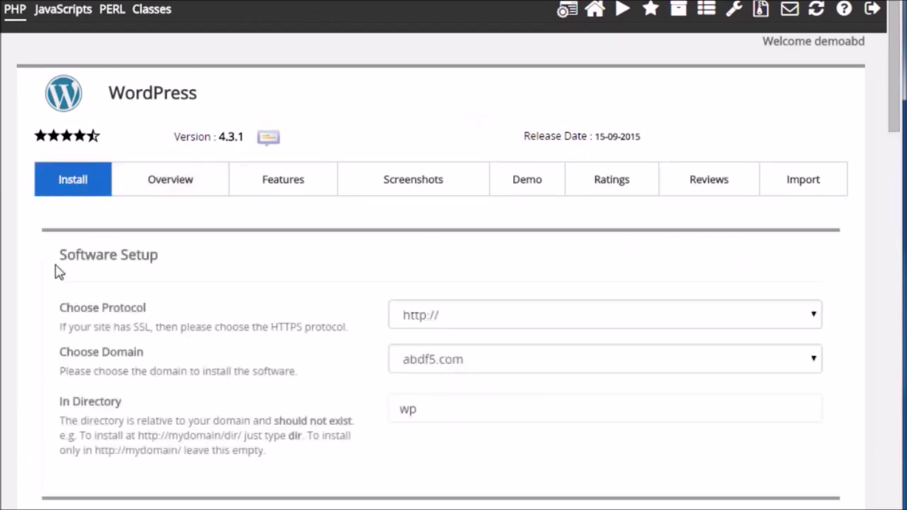
click(439, 314)
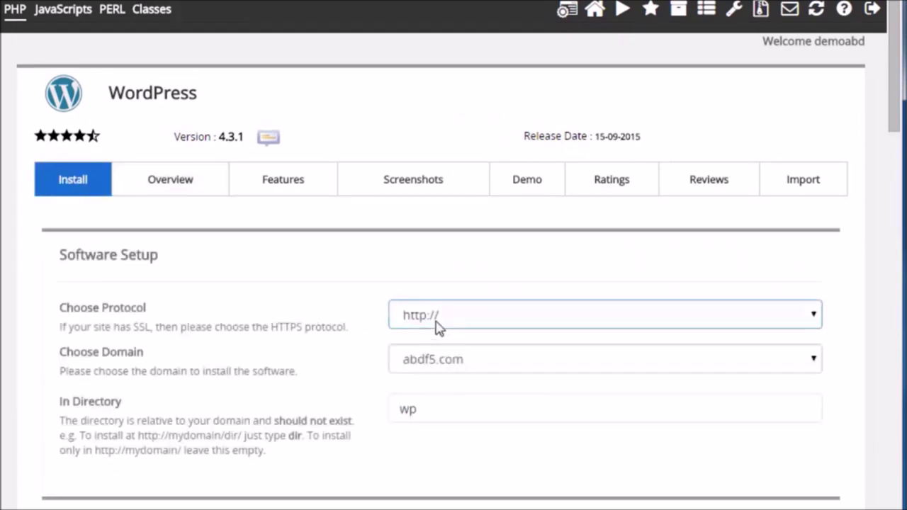
click(455, 322)
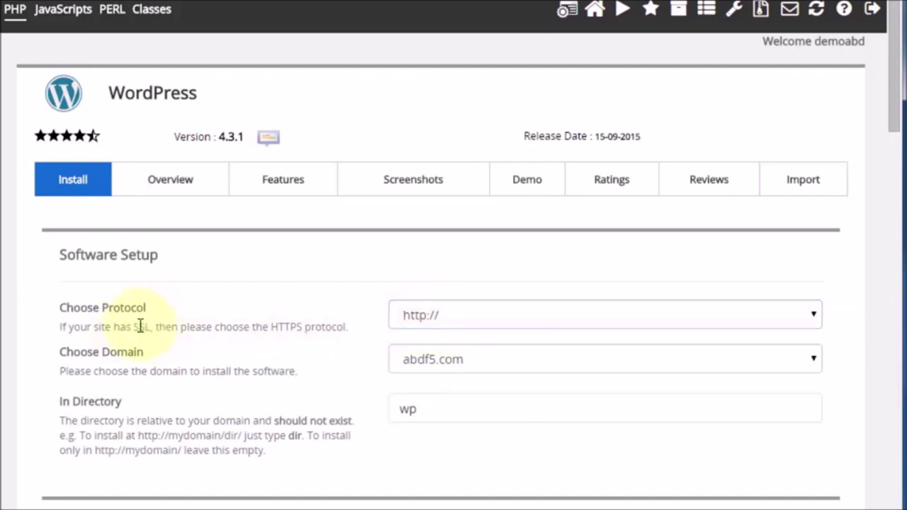
click(444, 352)
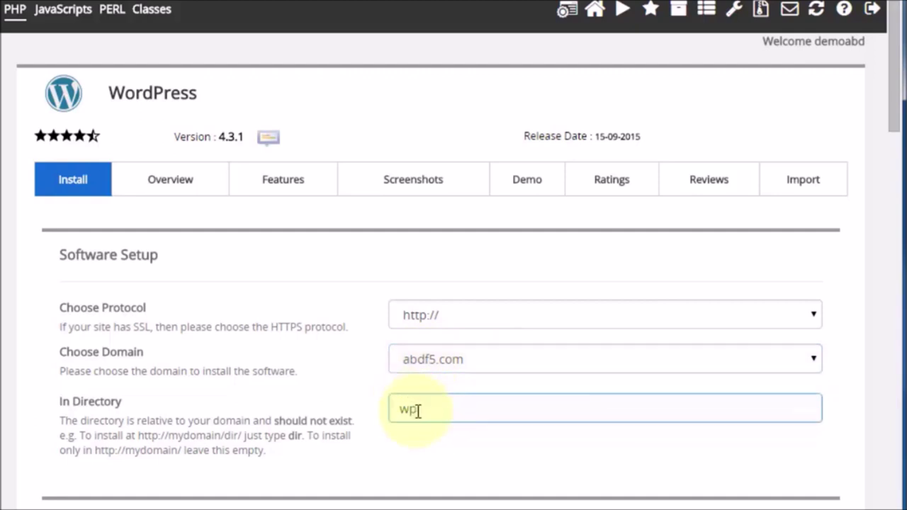
Clear the default 'wp' In Directory value so WordPress installs at the site root
drag(426, 411, 380, 418)
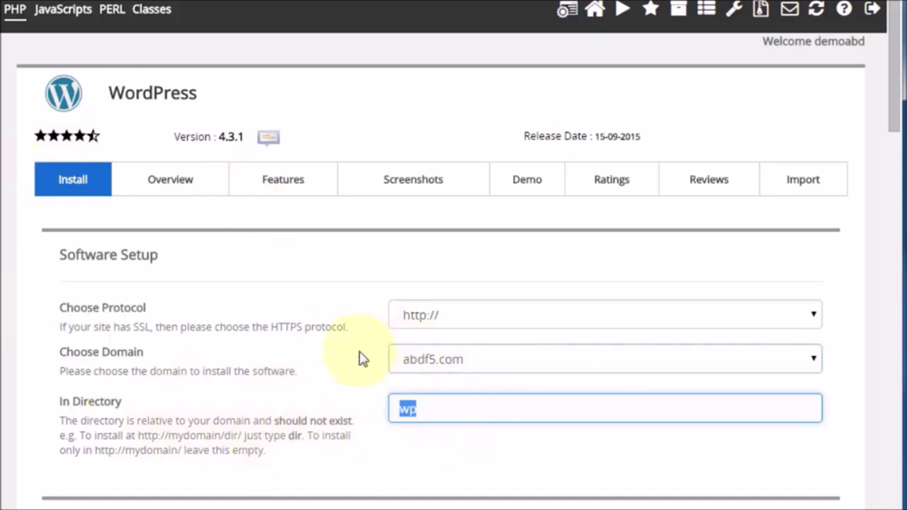
key(BackSpace)
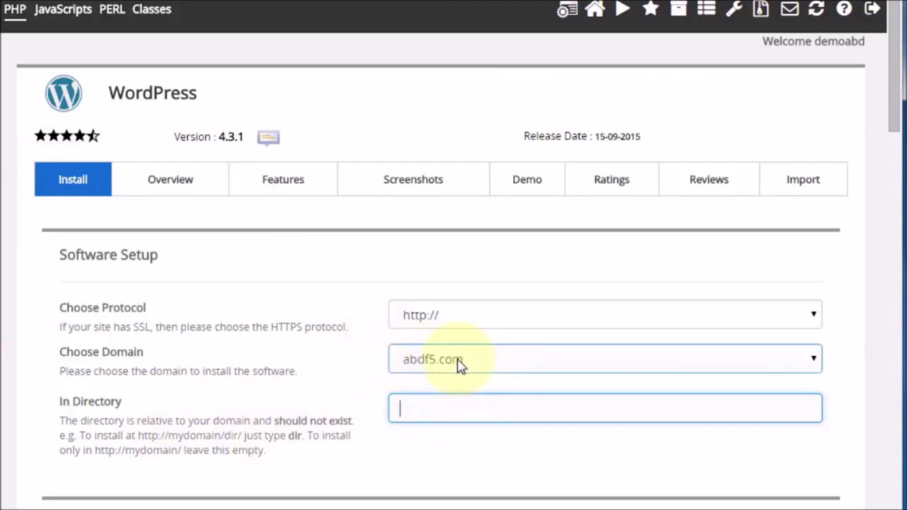
scroll(314, 415, down, 5)
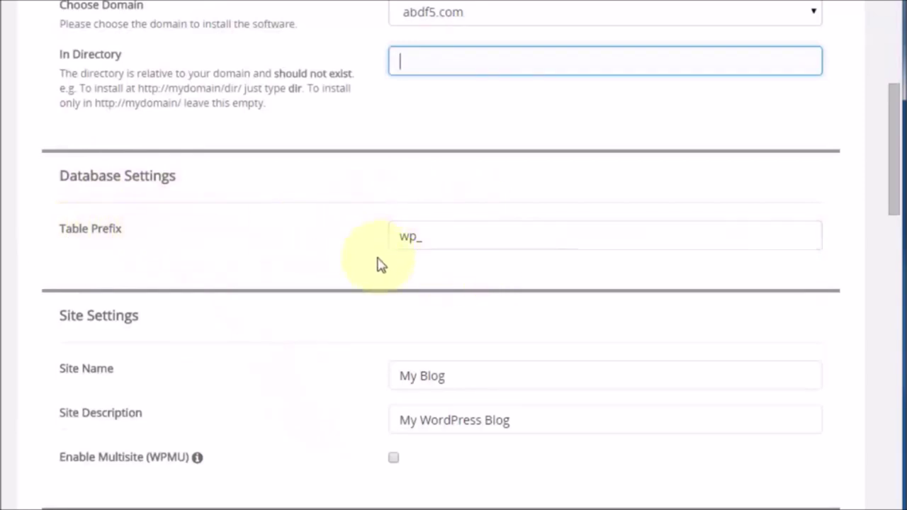
scroll(361, 256, down, 2)
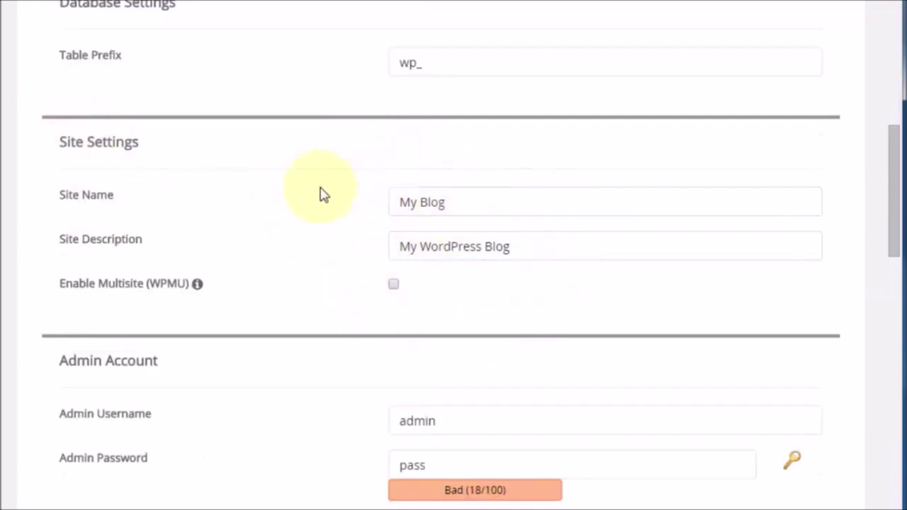
click(429, 195)
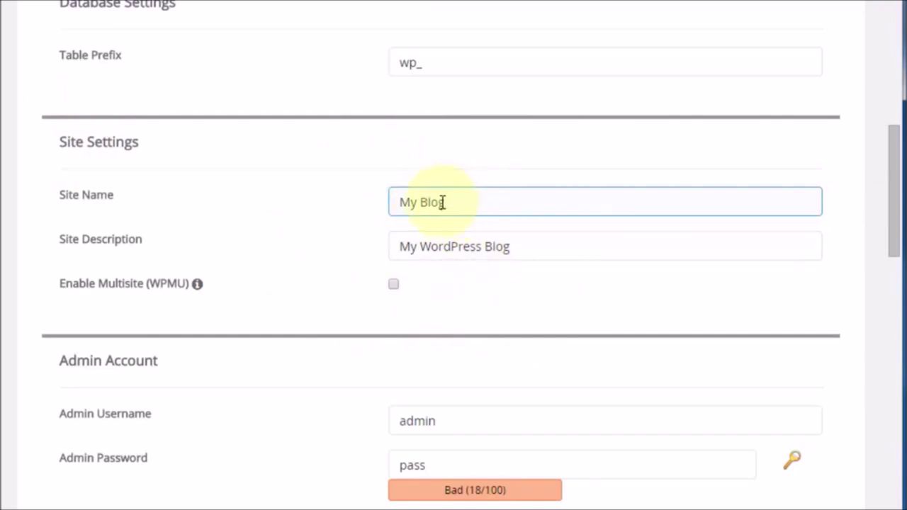
click(364, 173)
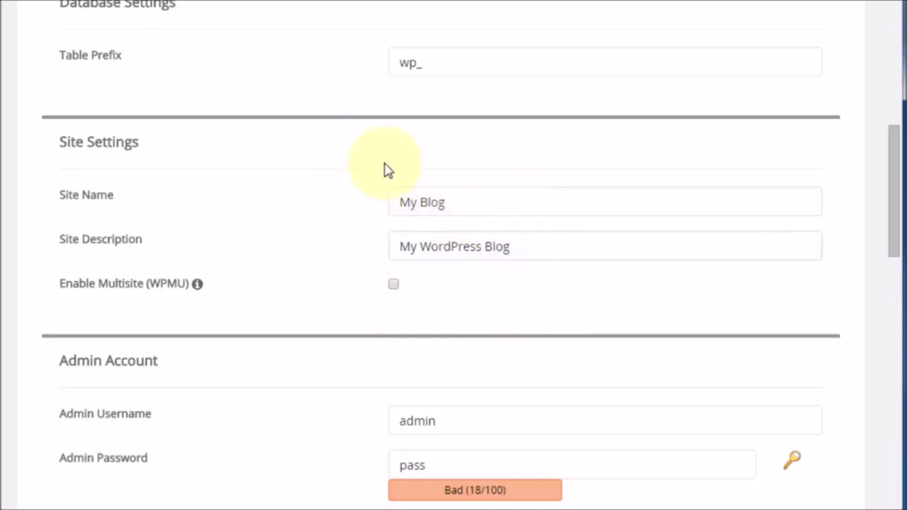
scroll(285, 304, down, 2)
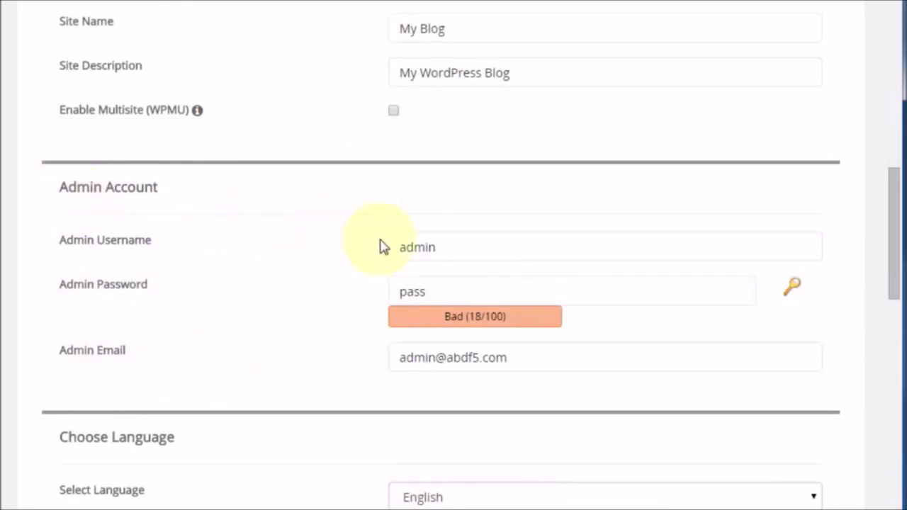
click(118, 299)
click(461, 360)
click(381, 364)
click(453, 360)
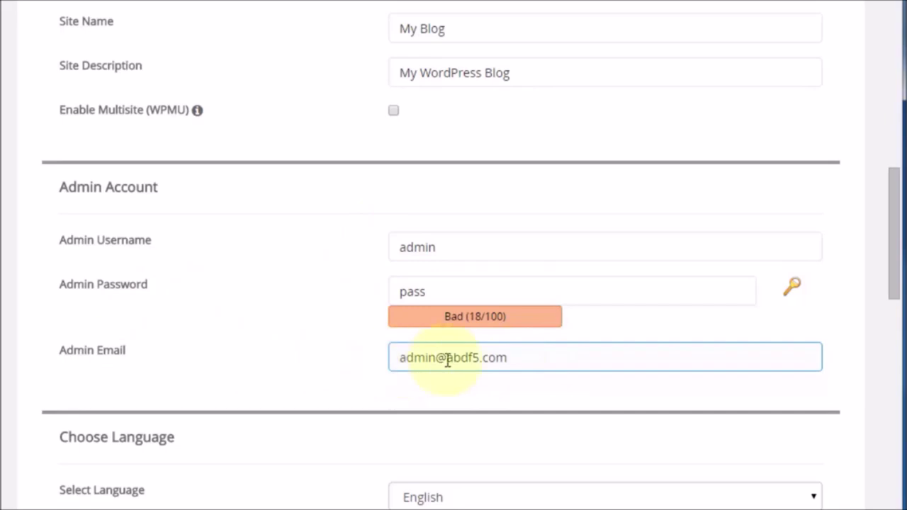
click(342, 368)
click(404, 362)
Replace the default Admin Username with a custom username
click(445, 247)
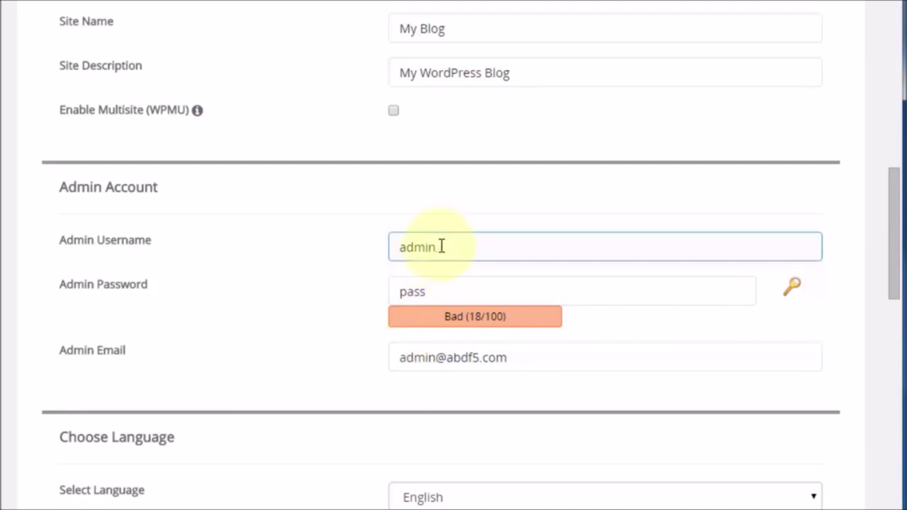
key(ctrl+a)
text(josd49)
click(428, 293)
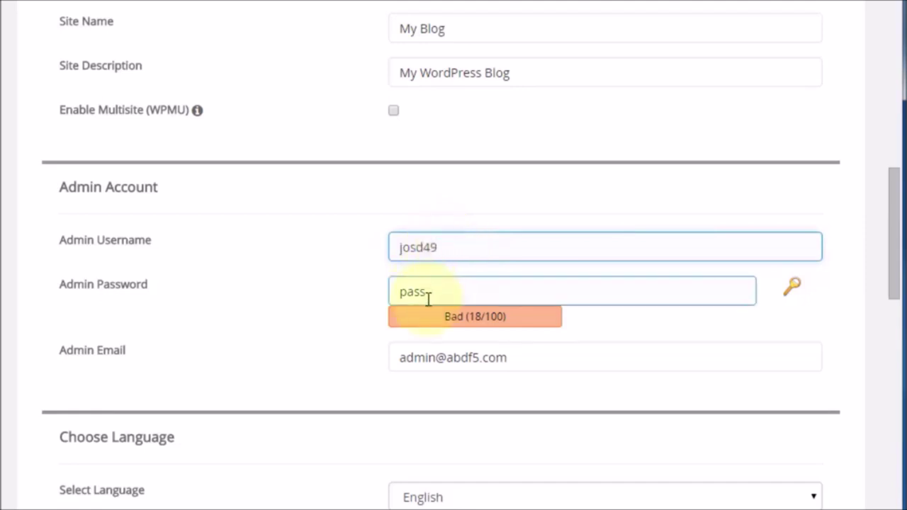
Generate a random admin password, extend it to Strong (100/100), and copy it
click(793, 289)
click(792, 288)
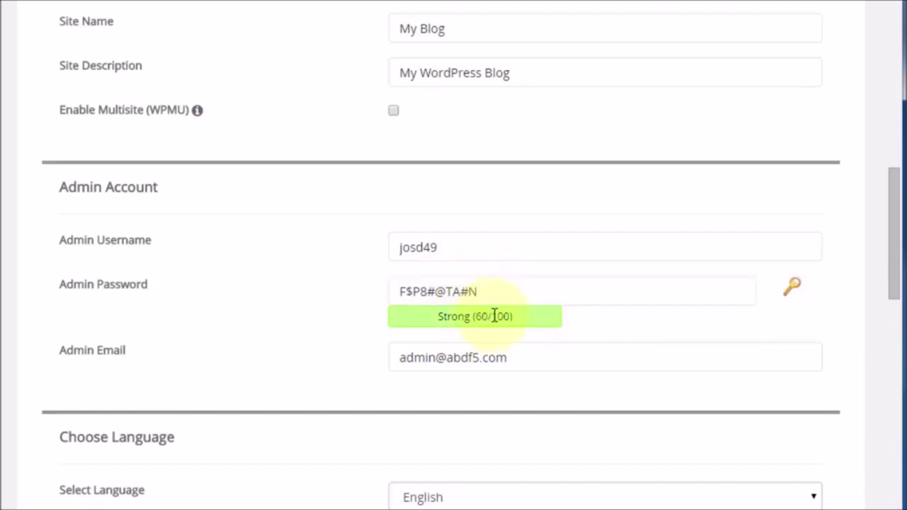
click(492, 291)
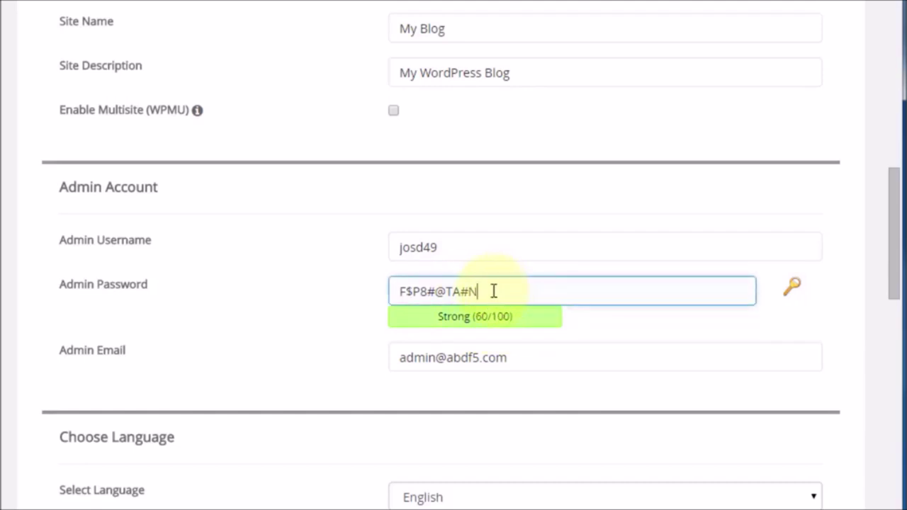
drag(527, 292, 399, 295)
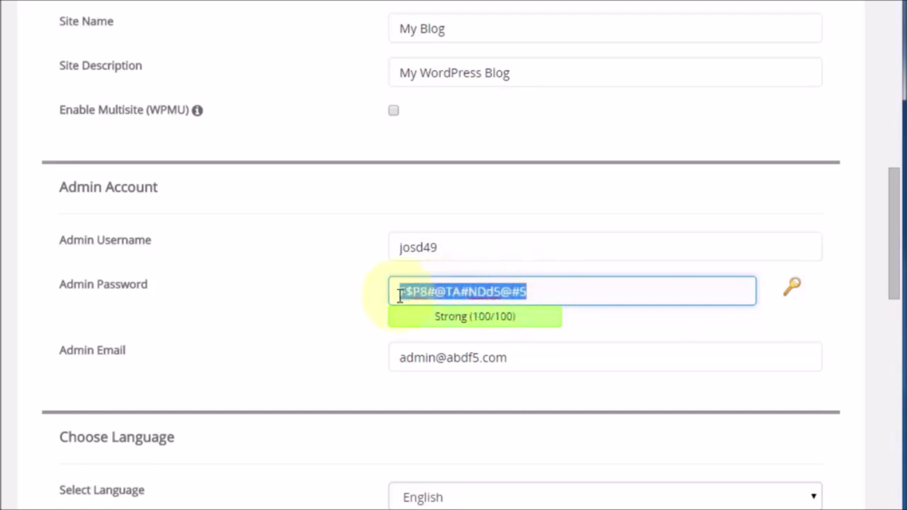
right_click(415, 293)
click(435, 376)
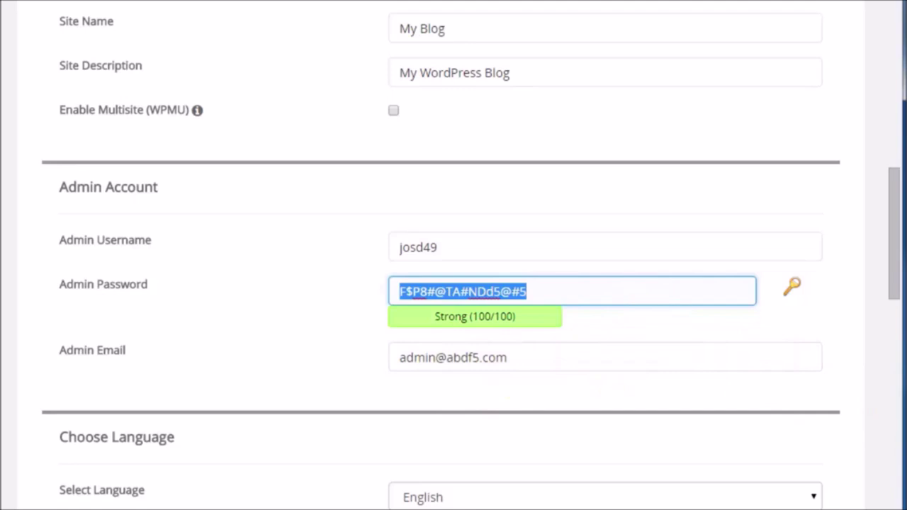
key(alt+Tab)
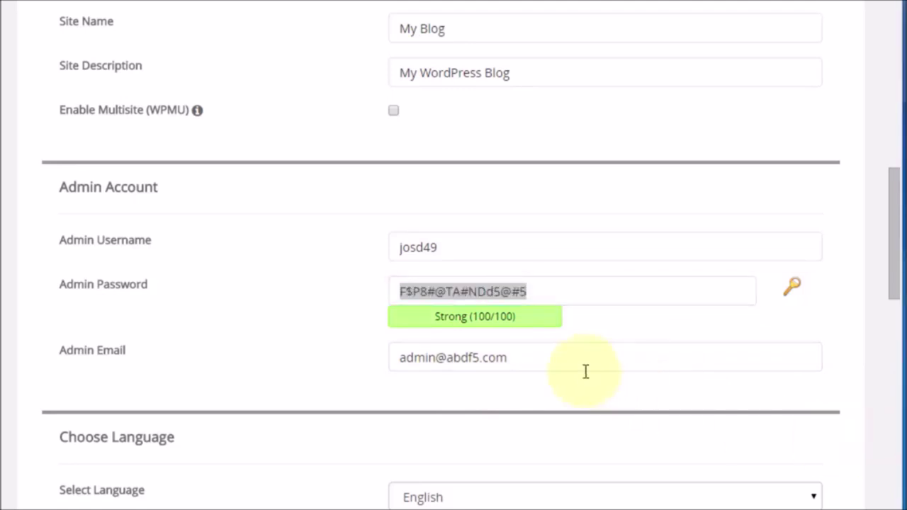
Tick the Limit Login Attempts plugin so it is installed and activated with WordPress
click(280, 361)
scroll(280, 361, down, 4)
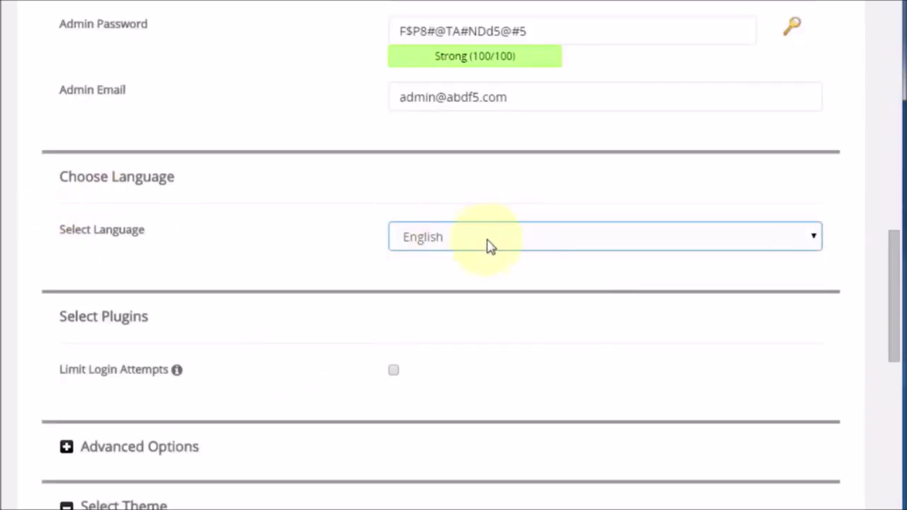
scroll(169, 347, down, 3)
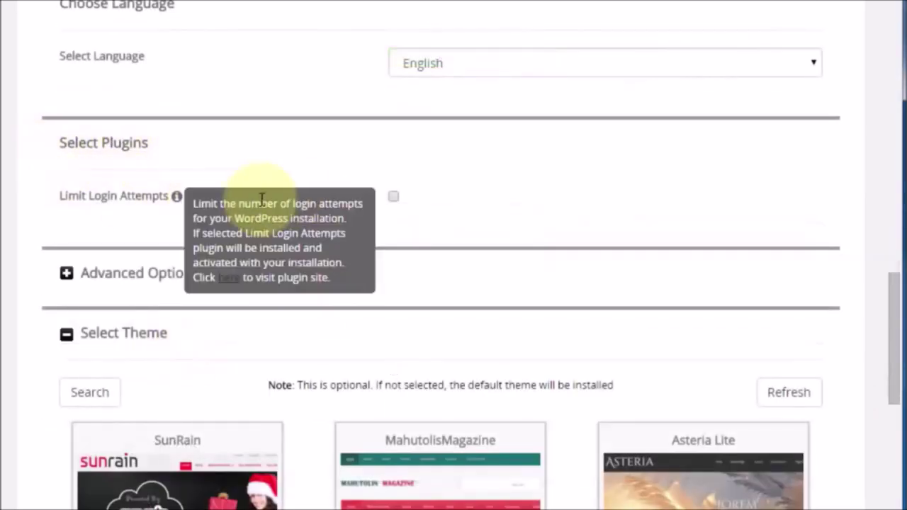
click(394, 198)
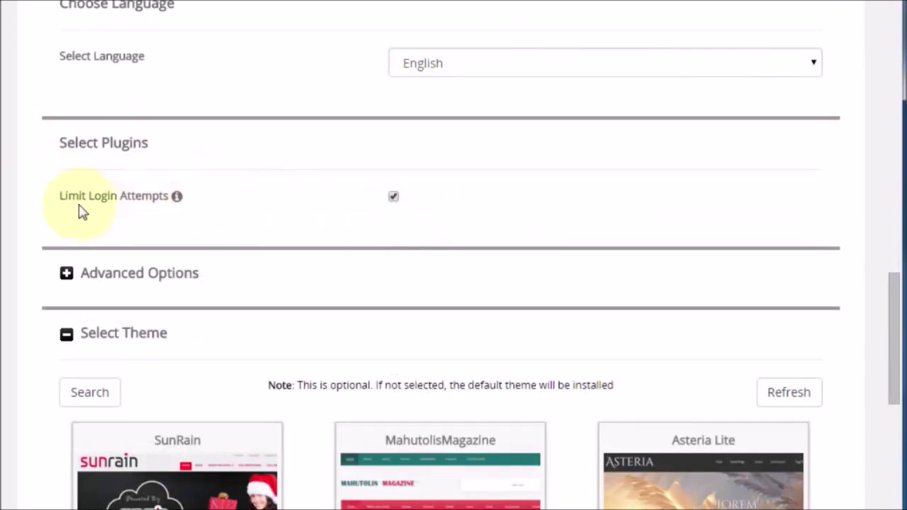
mouse_move(172, 200)
Expand Advanced Options, revealing the wp425 database name and automated backup settings
click(127, 277)
scroll(129, 279, down, 4)
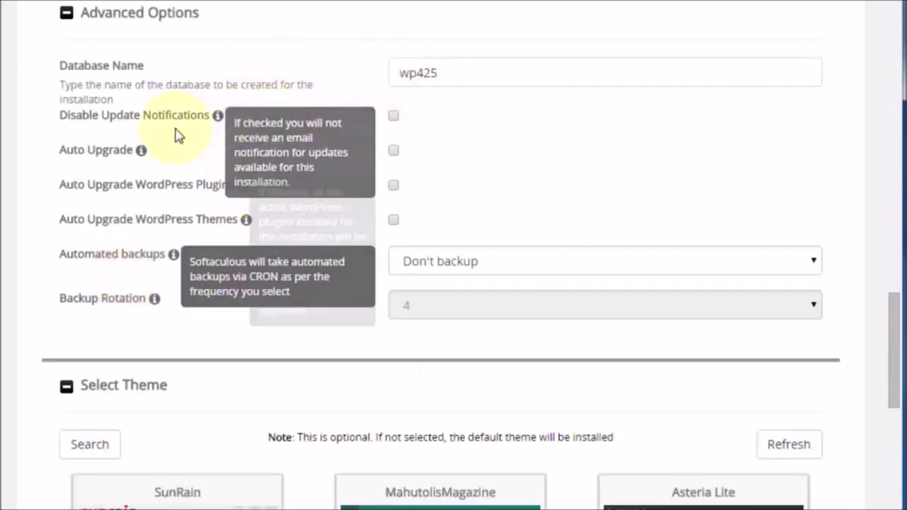
mouse_move(141, 150)
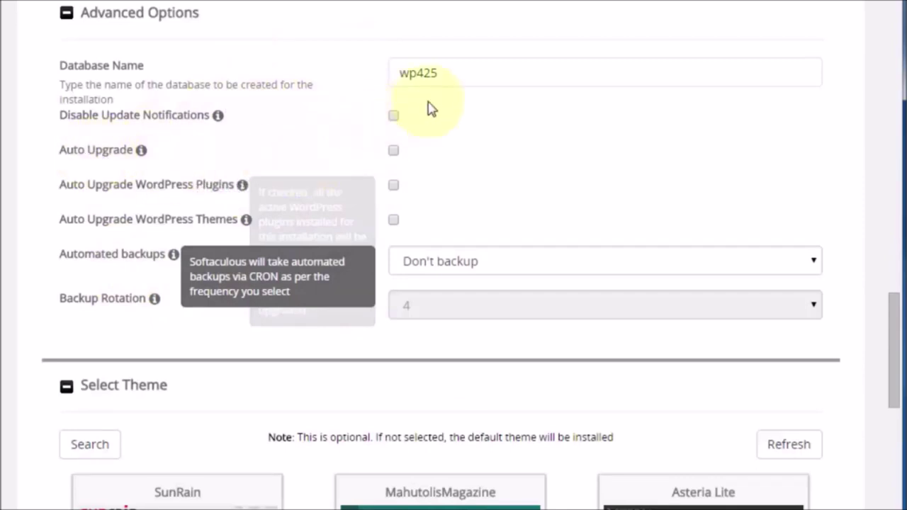
click(559, 251)
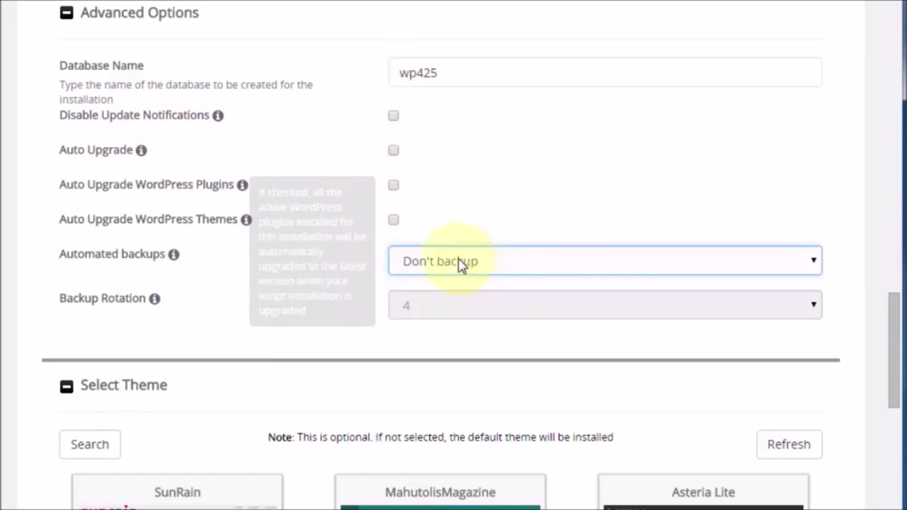
click(487, 216)
Try Once a day backups with rotation 4, then set automated backups back to Don't backup
click(418, 267)
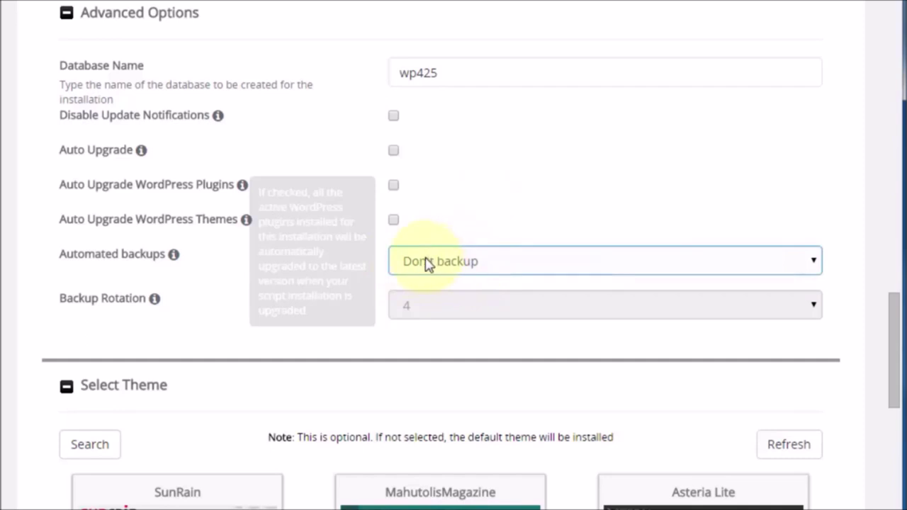
click(426, 268)
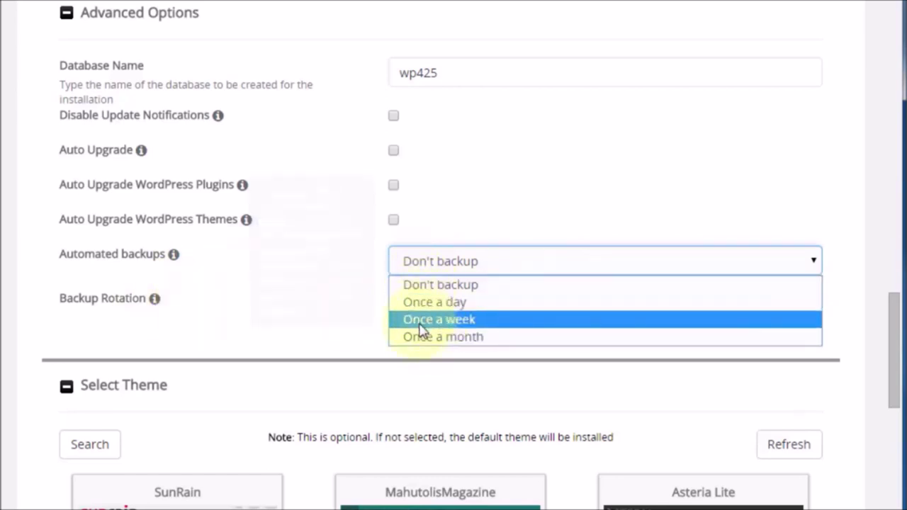
click(457, 309)
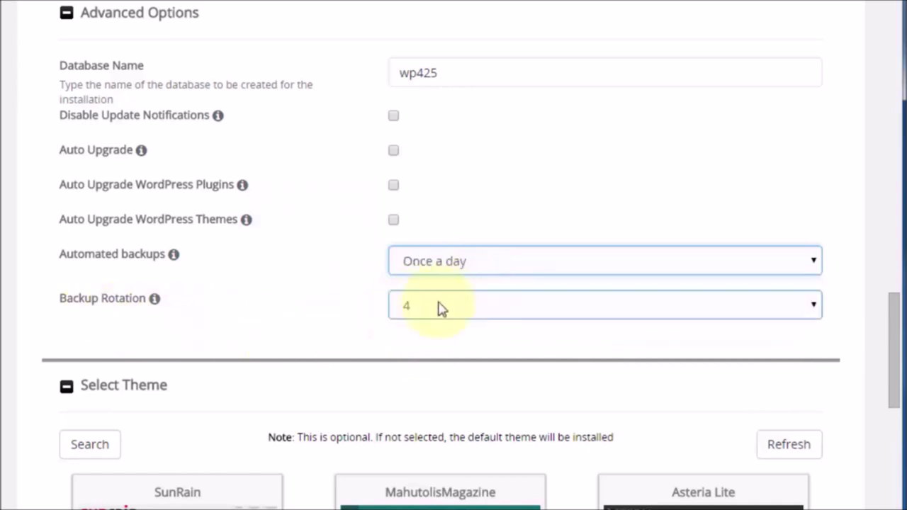
click(424, 312)
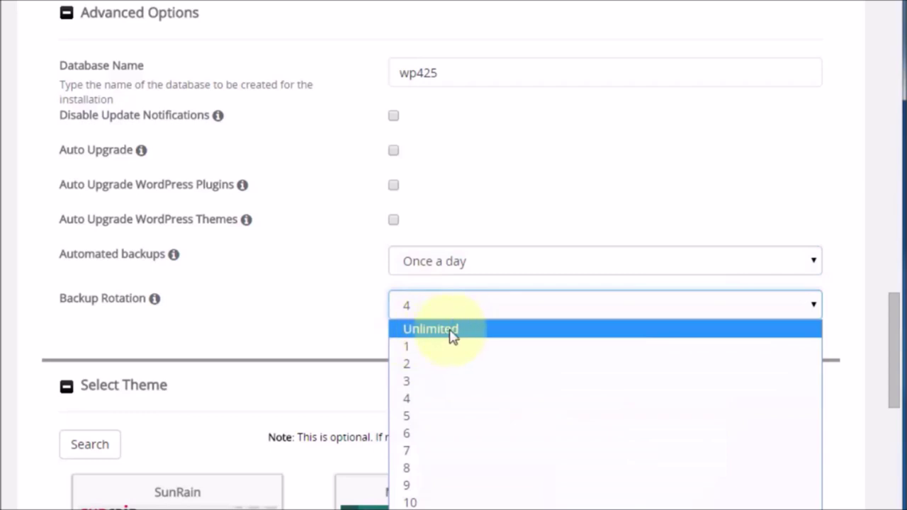
click(408, 401)
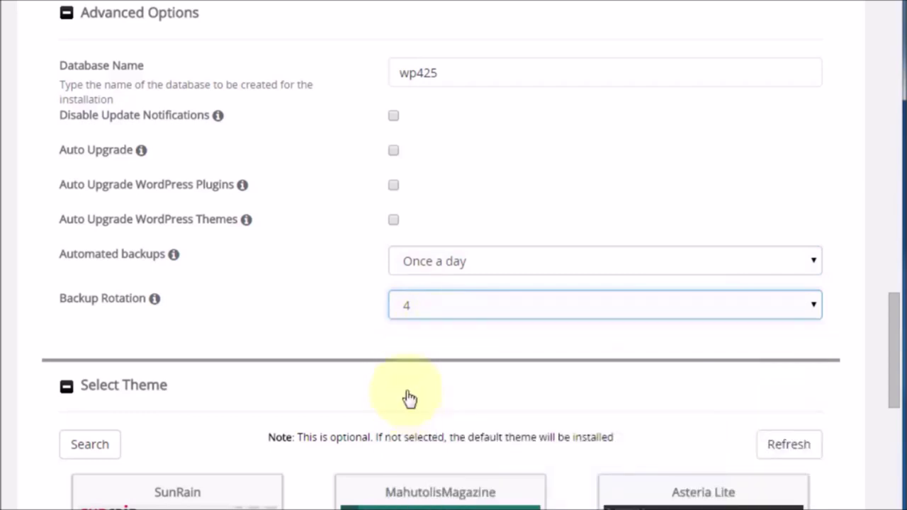
click(492, 266)
click(470, 286)
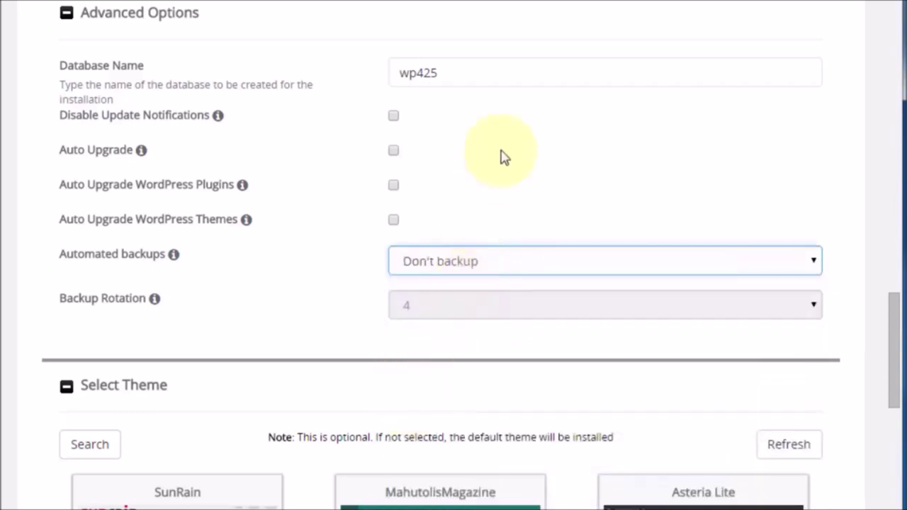
scroll(501, 156, down, 4)
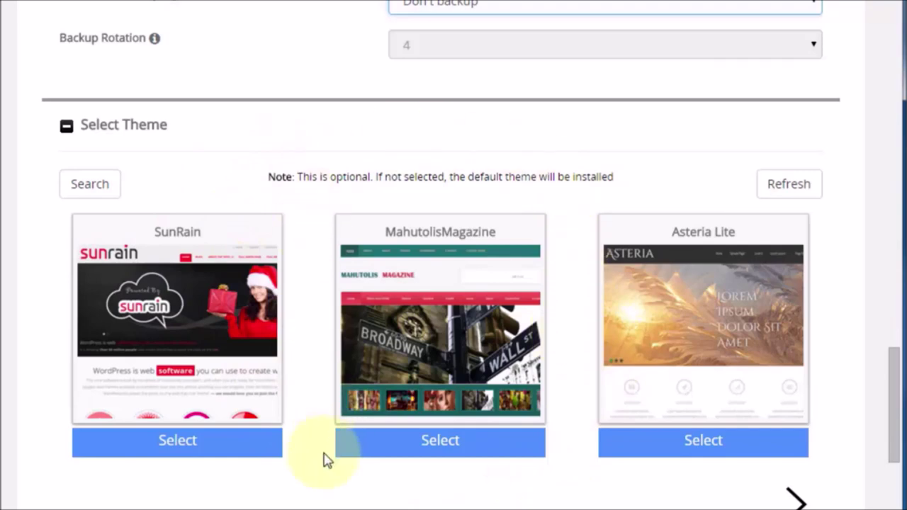
Start the WordPress installation from the bottom of the setup form
scroll(323, 459, down, 4)
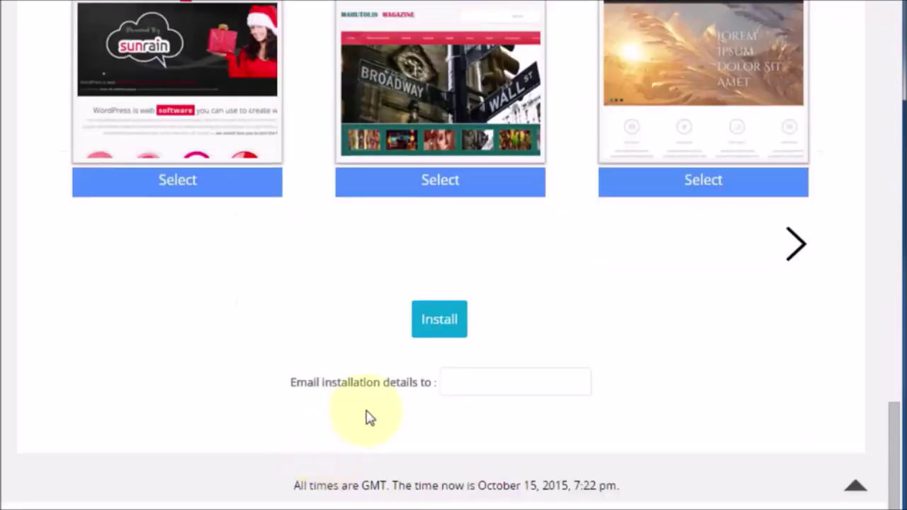
click(445, 325)
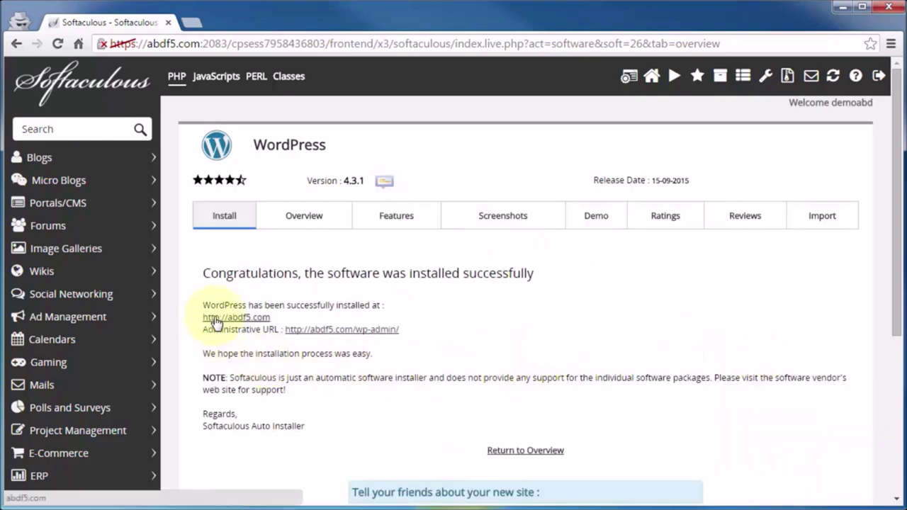
click(216, 319)
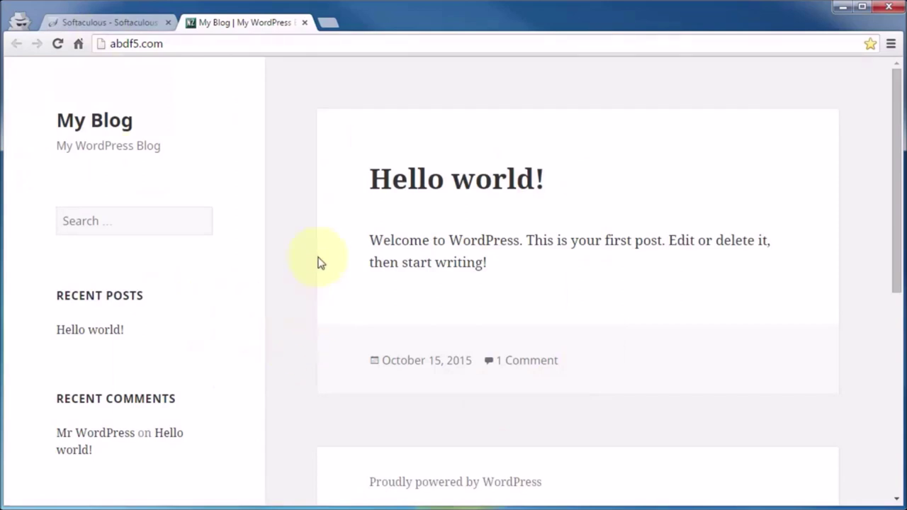
click(117, 24)
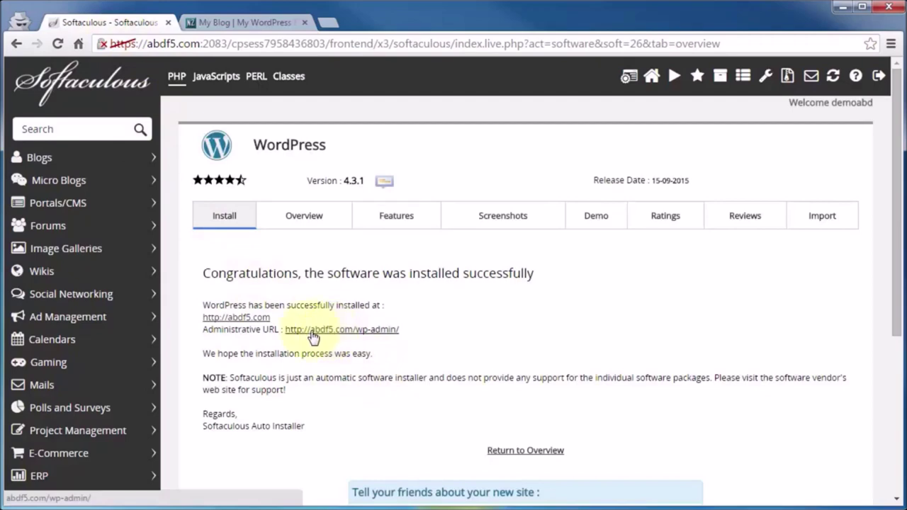
Log in at abdf5.com/wp-admin with the new admin username and the pasted password
click(312, 330)
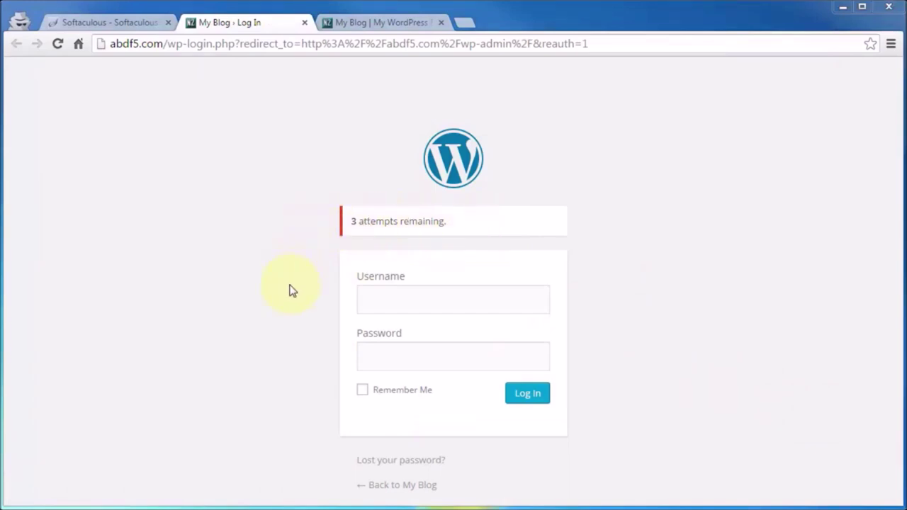
click(388, 302)
text(josd49)
key(Tab)
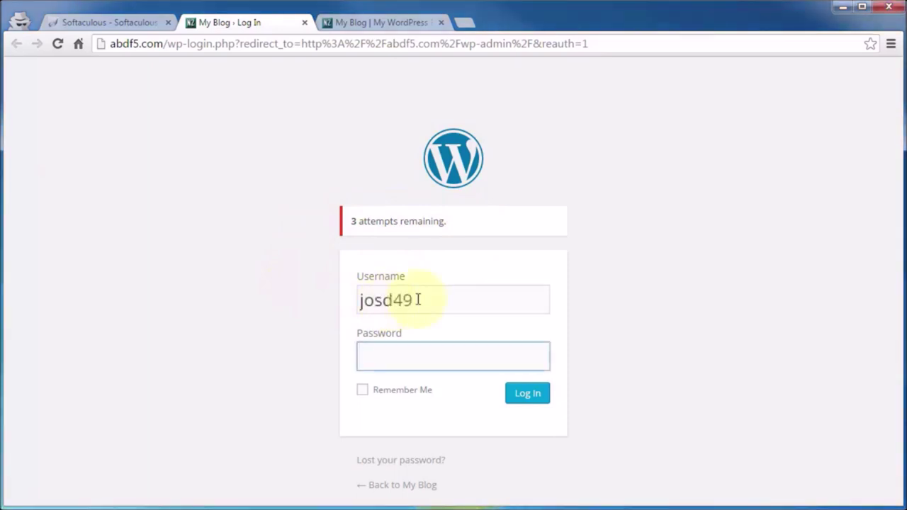
key(ctrl+v)
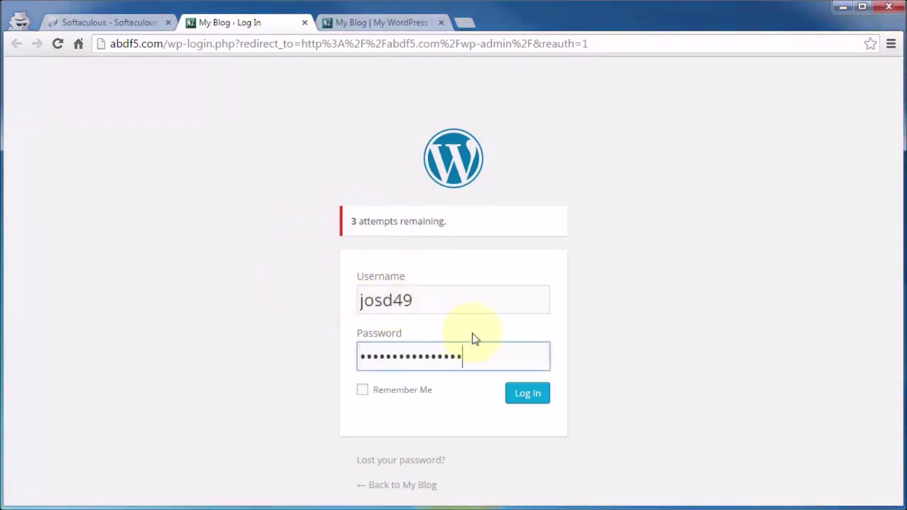
click(538, 398)
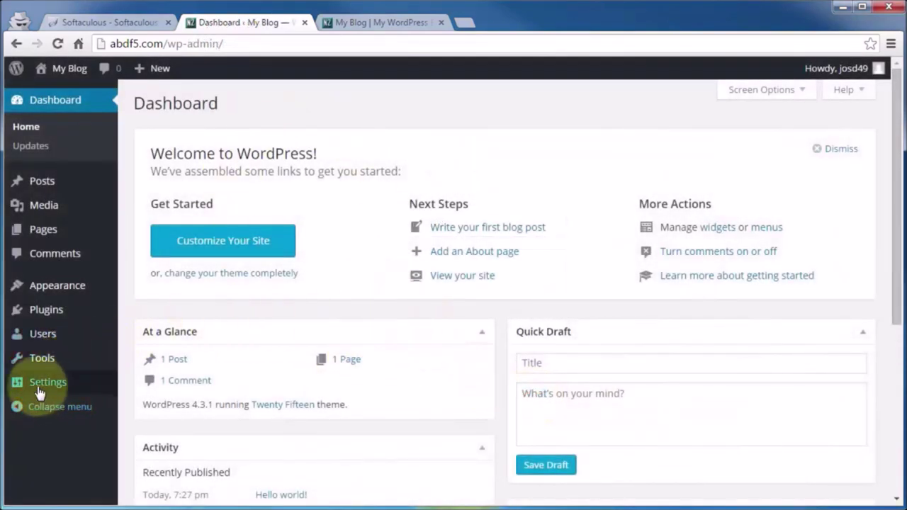
Go to Settings > General, showing title My Blog and tagline My WordPress Blog
mouse_move(39, 386)
click(145, 350)
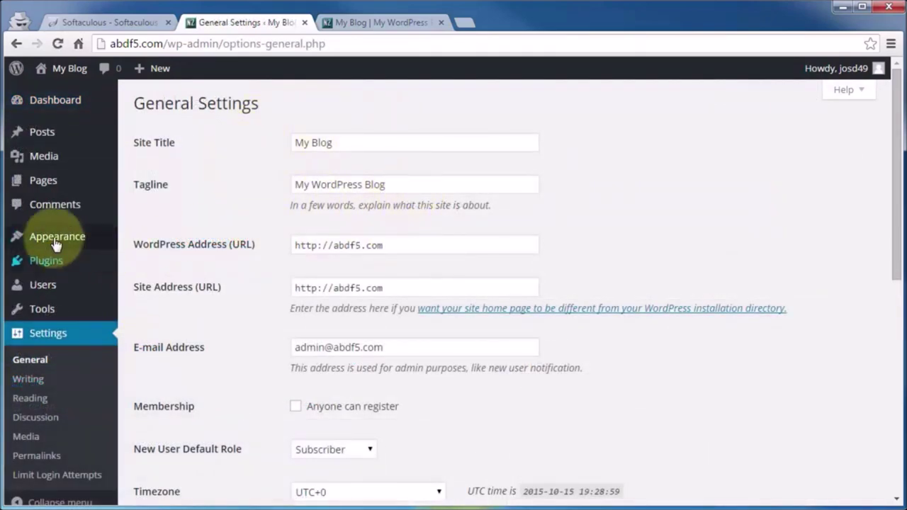
mouse_move(61, 237)
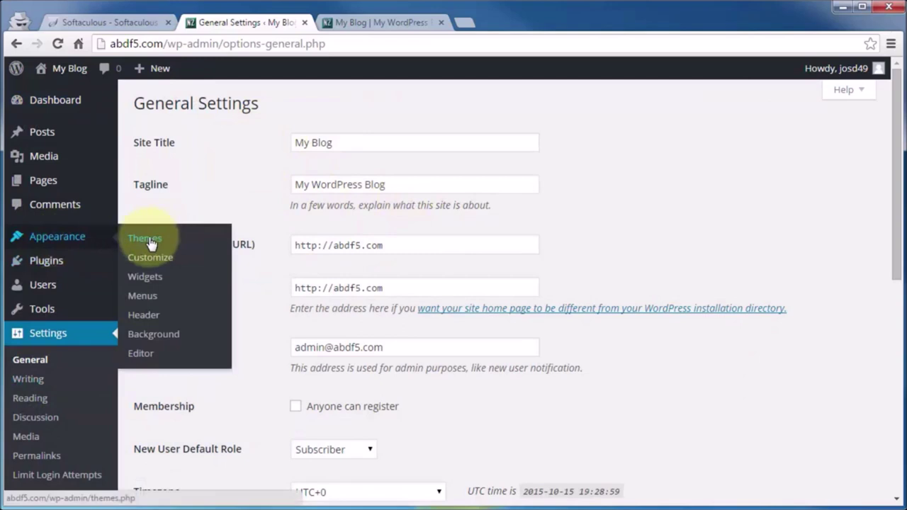
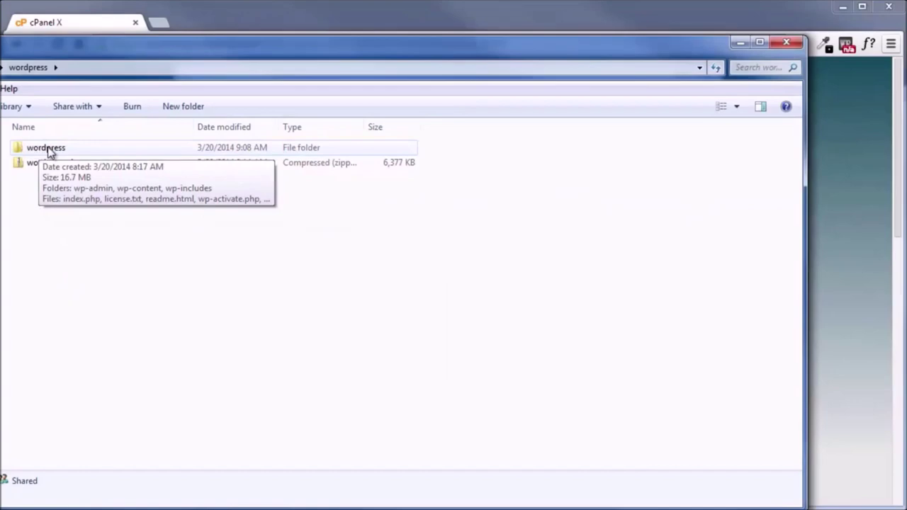
Open the wordpress folder, then start and cancel extracting wordpress.zip
double_click(50, 153)
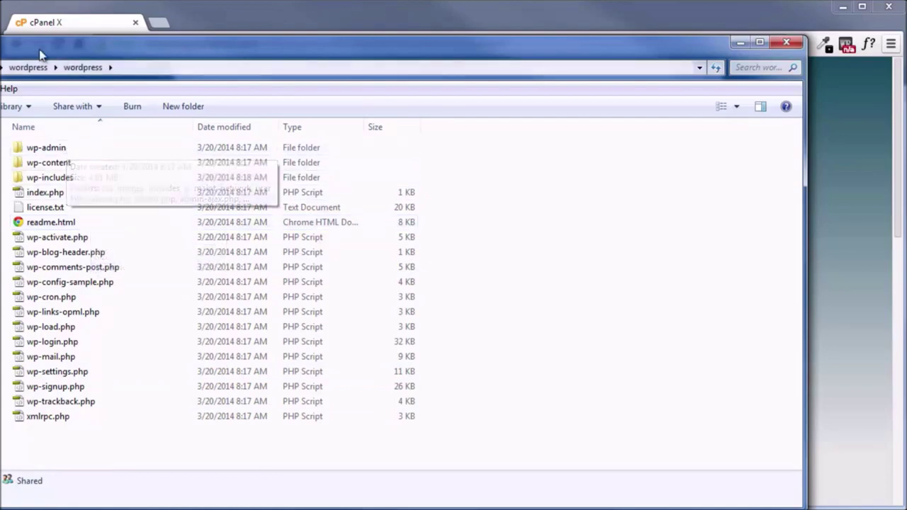
click(23, 68)
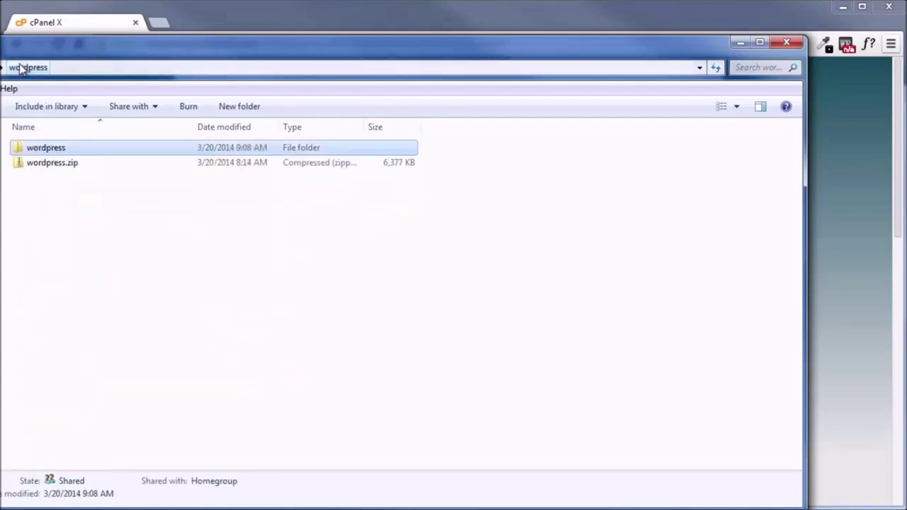
right_click(41, 168)
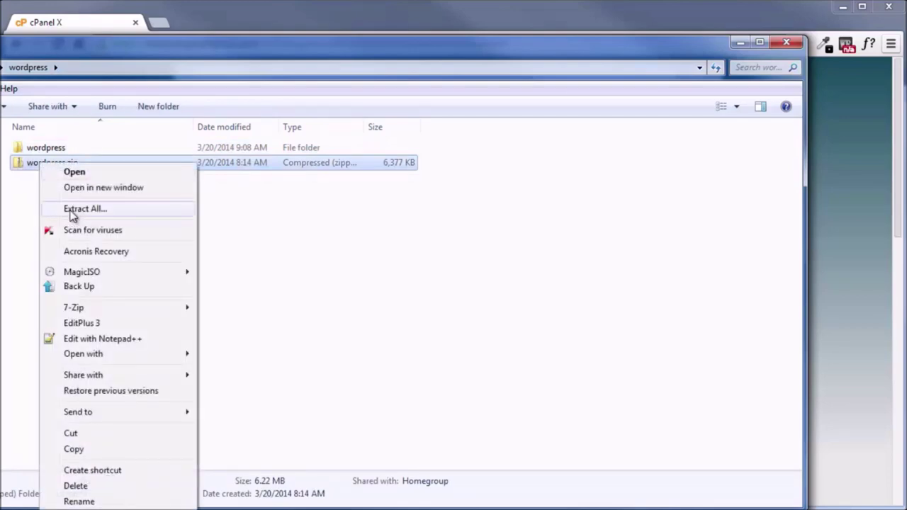
click(101, 210)
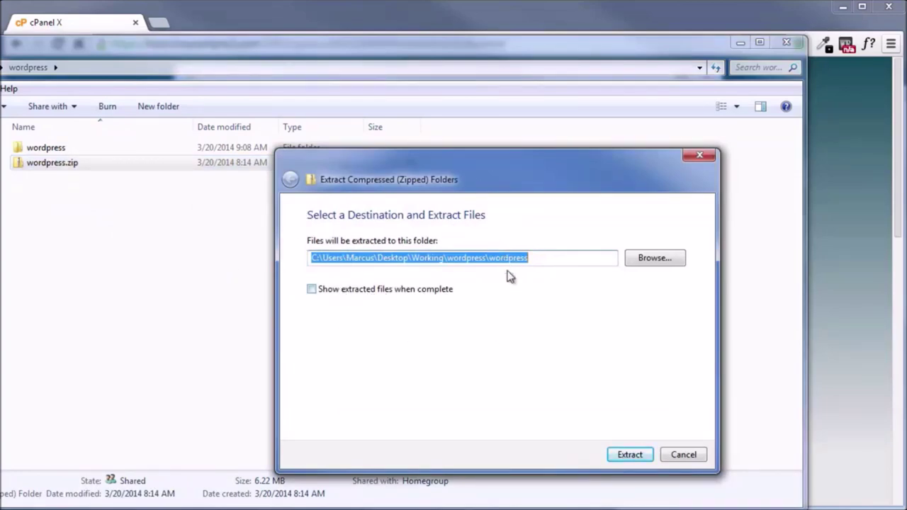
click(683, 455)
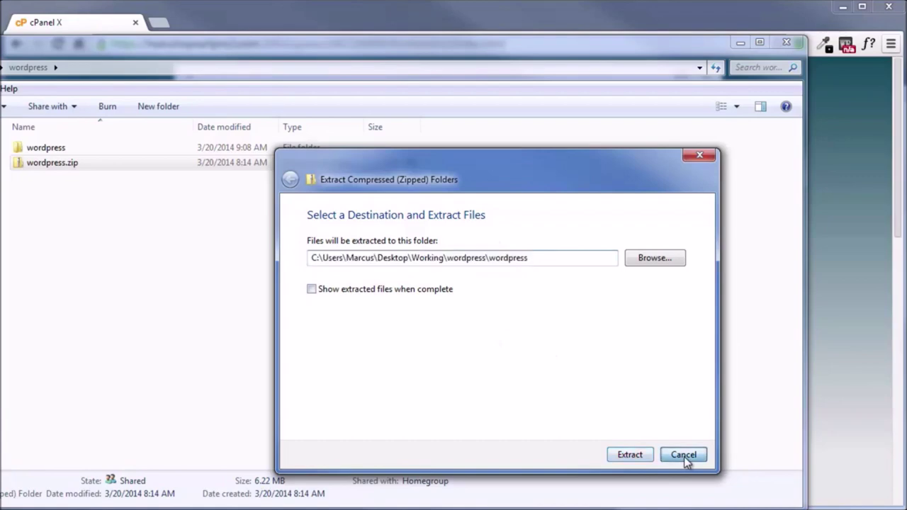
Select every extracted WordPress file and compress them into wp-activate.zip
double_click(39, 151)
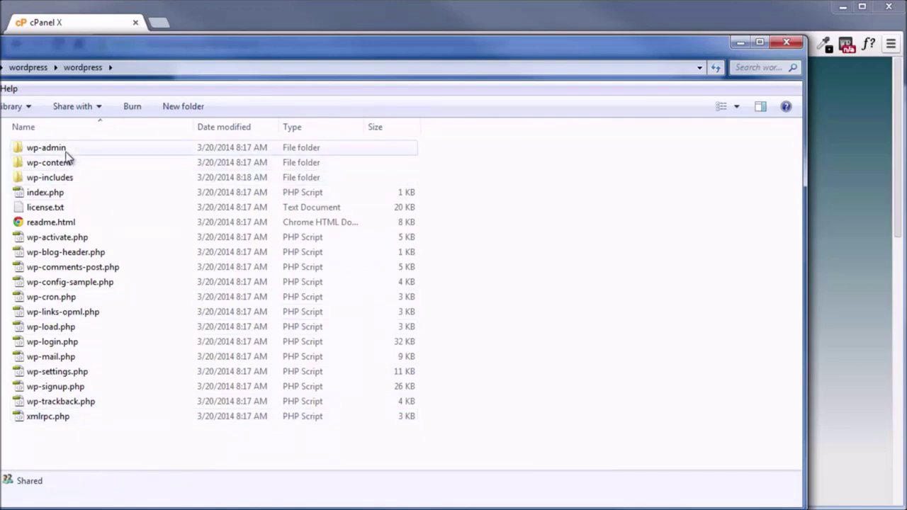
click(63, 150)
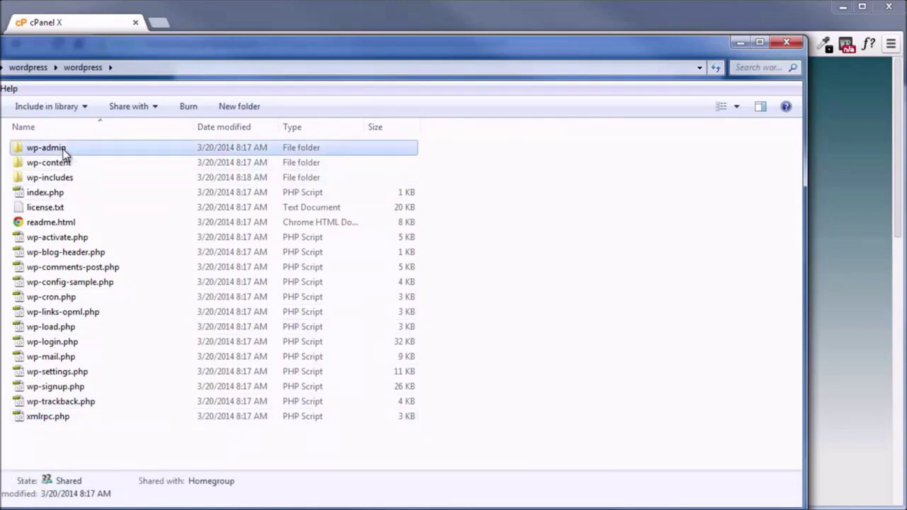
shift+click(60, 420)
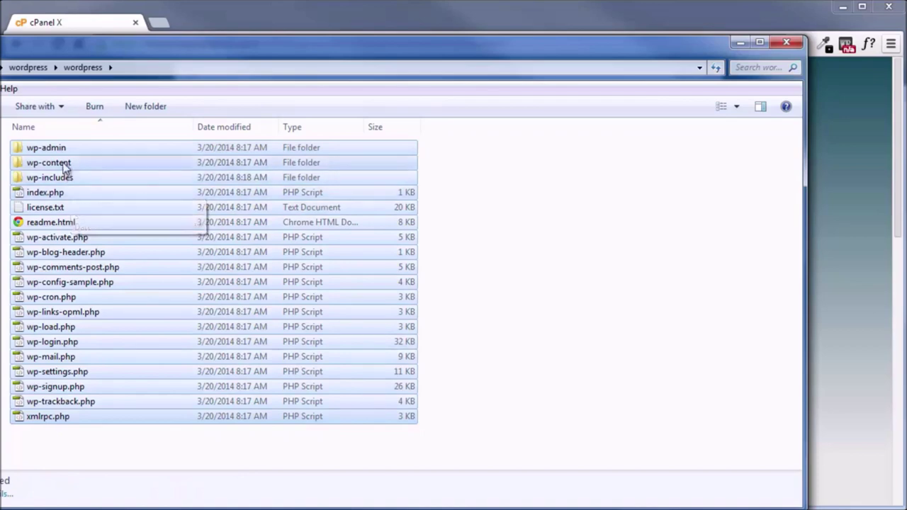
right_click(54, 241)
mouse_move(99, 403)
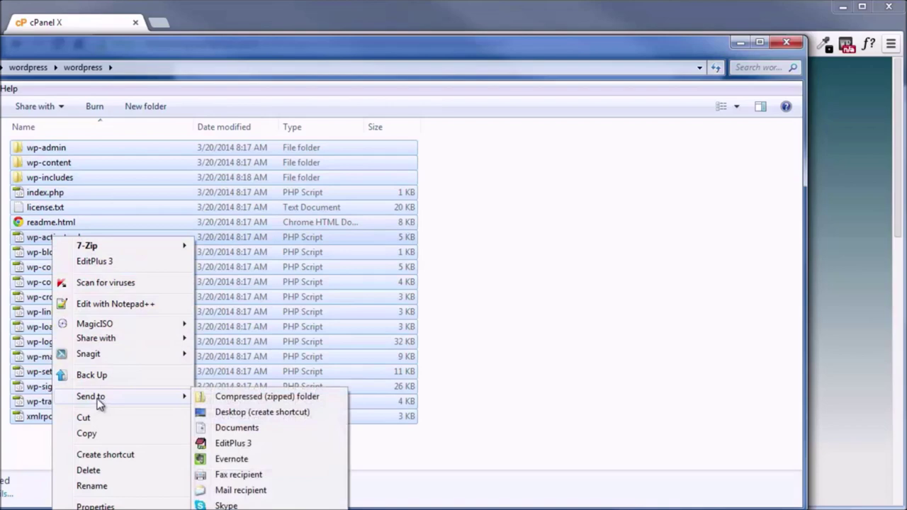
click(234, 398)
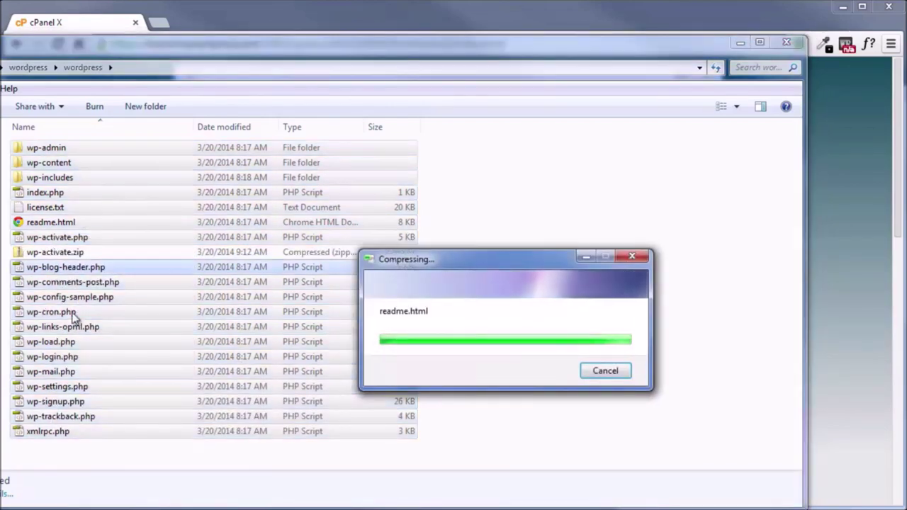
click(52, 255)
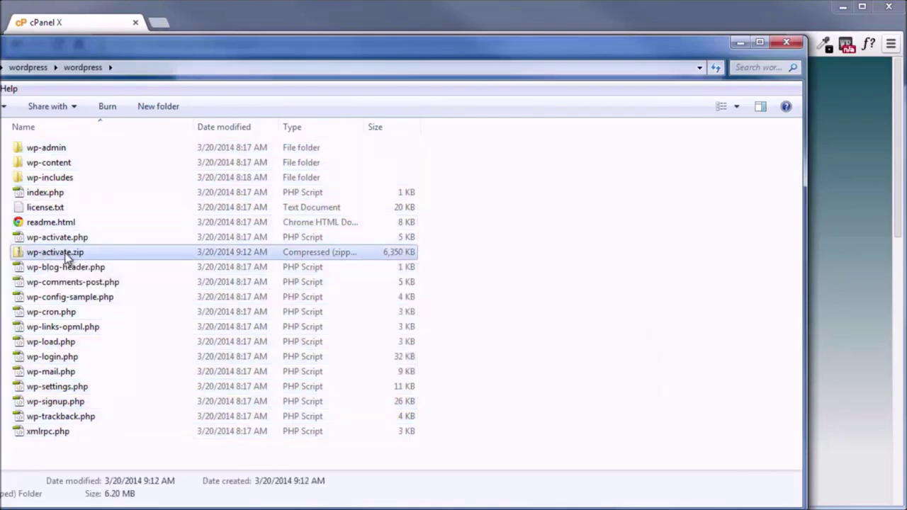
Open the WordPress readme.html in the browser and scroll through it
double_click(39, 225)
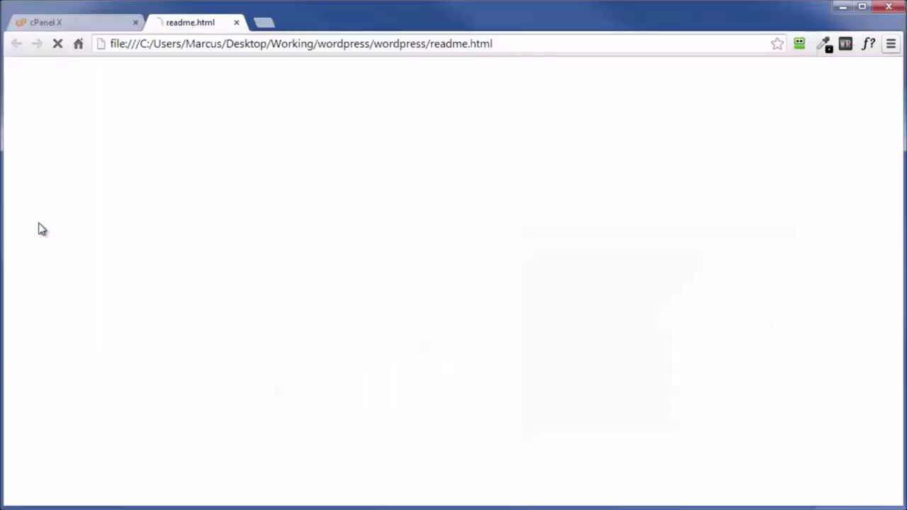
scroll(55, 243, down, 5)
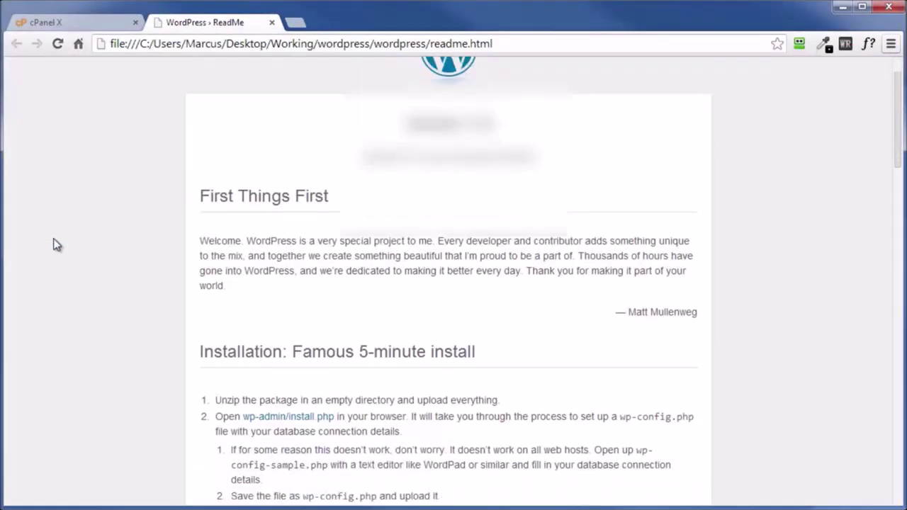
scroll(57, 249, down, 7)
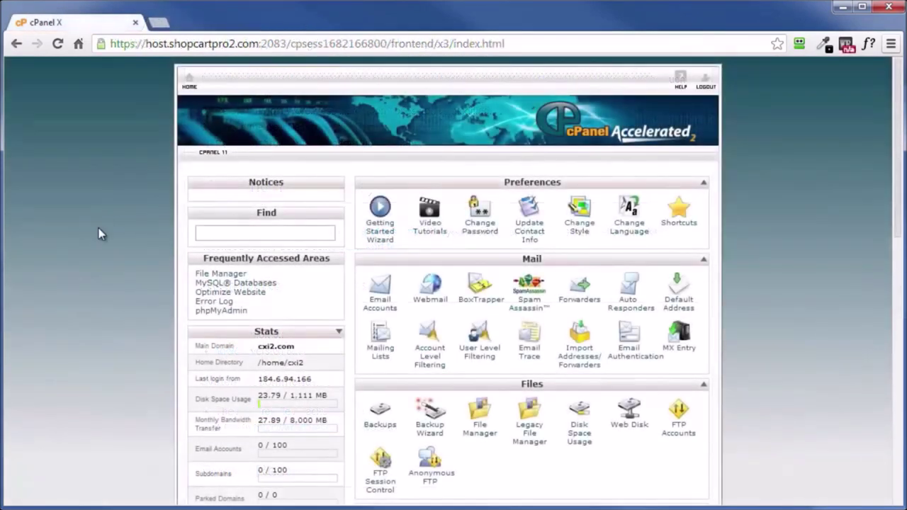
Upload wp-activate.zip to public_html through cPanel File Manager
click(478, 432)
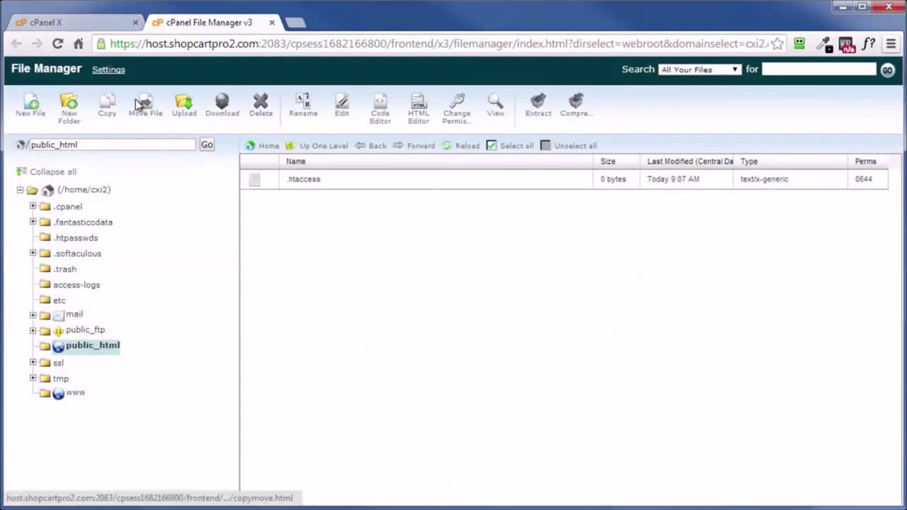
click(182, 108)
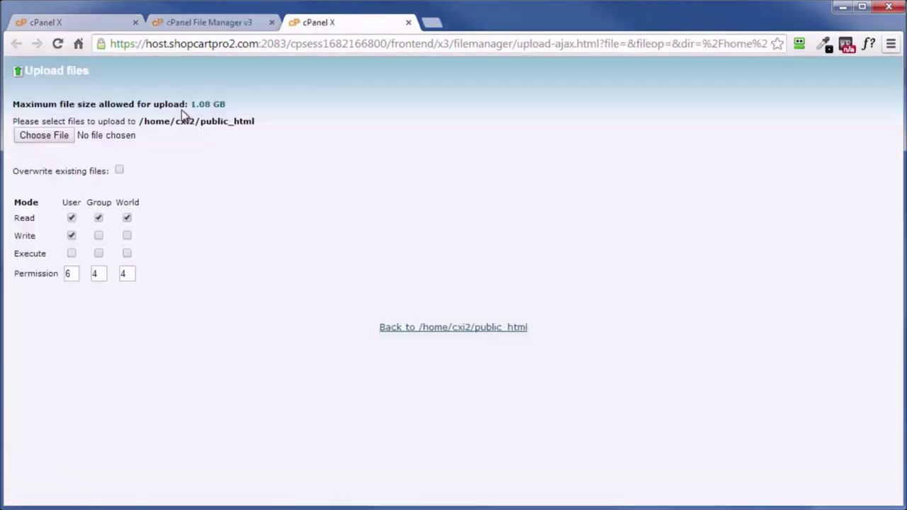
click(39, 137)
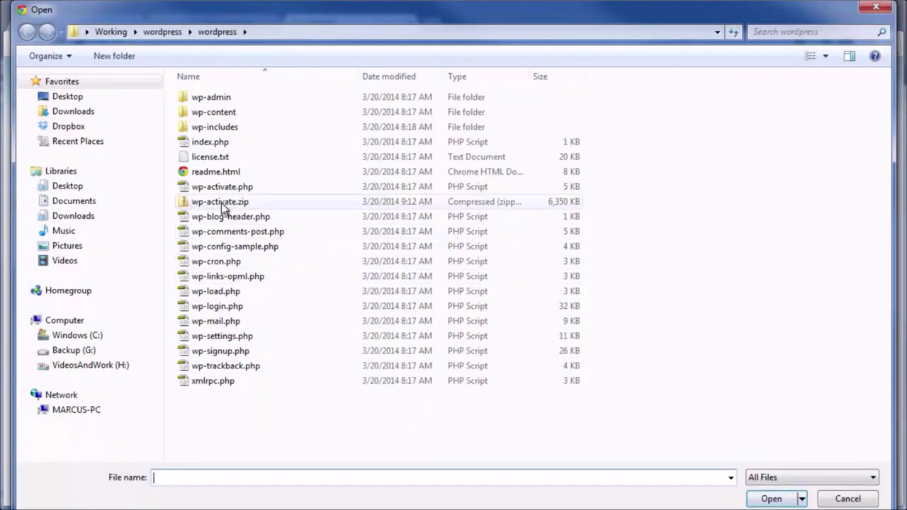
click(210, 204)
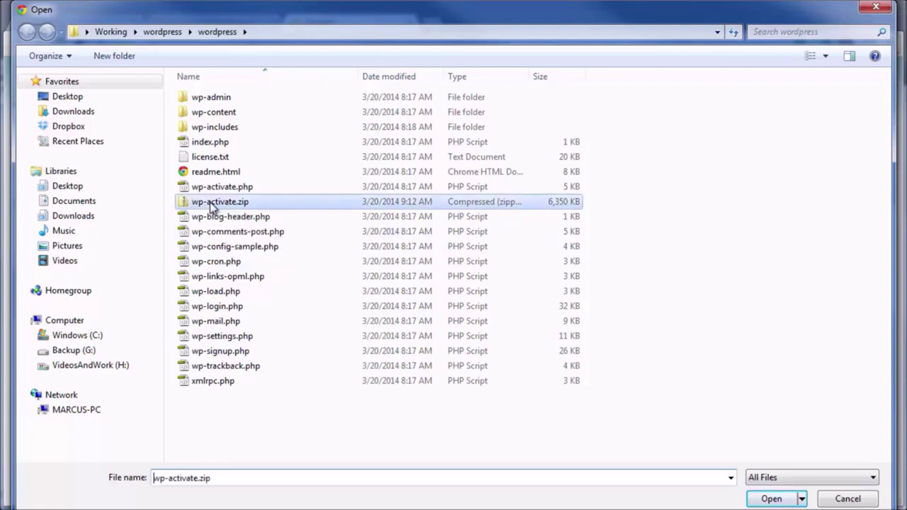
click(772, 498)
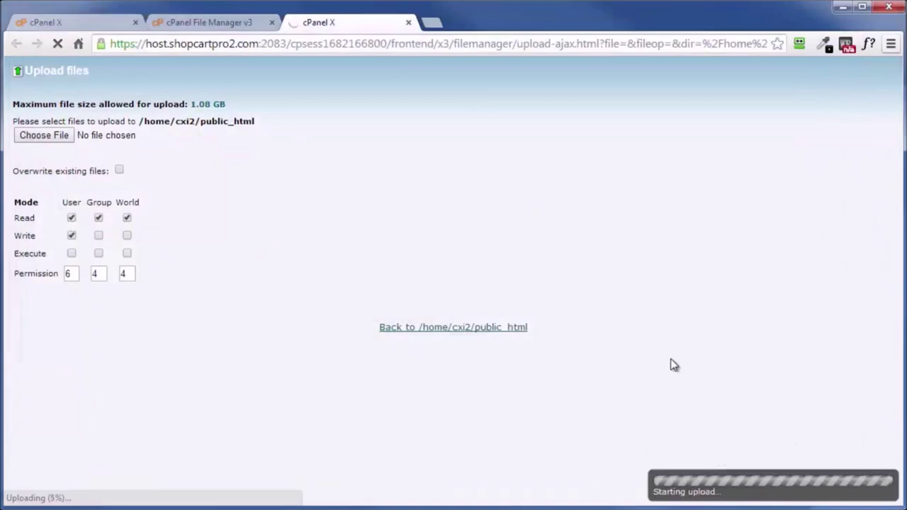
Create the MySQL database dthf4, producing cxi2_dthf4
click(82, 26)
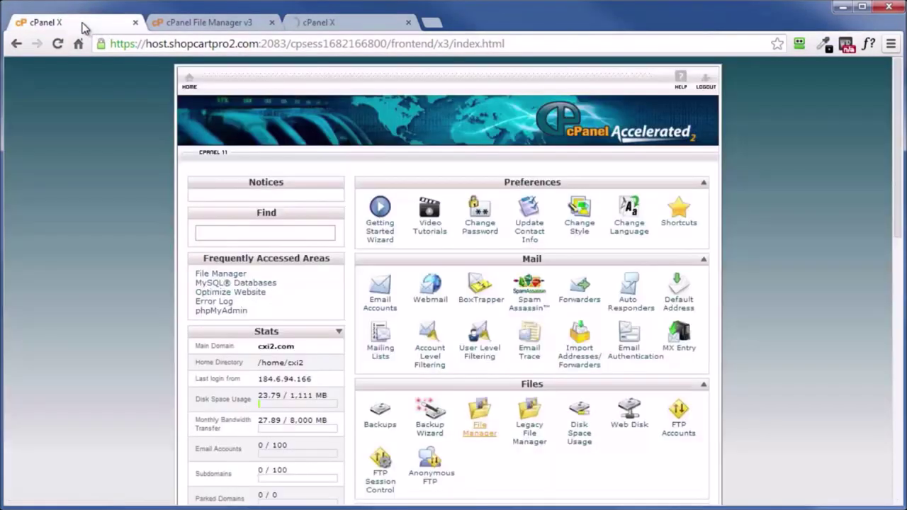
scroll(85, 276, down, 5)
scroll(90, 291, down, 3)
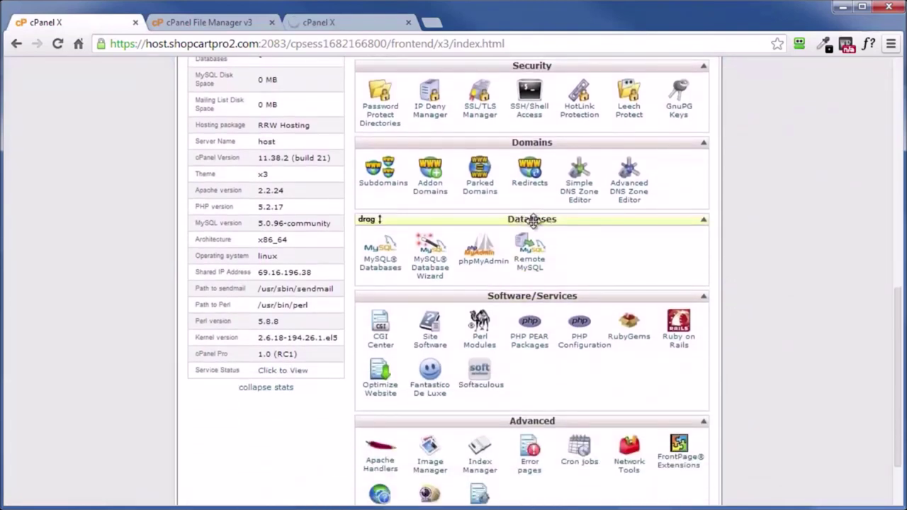
click(378, 265)
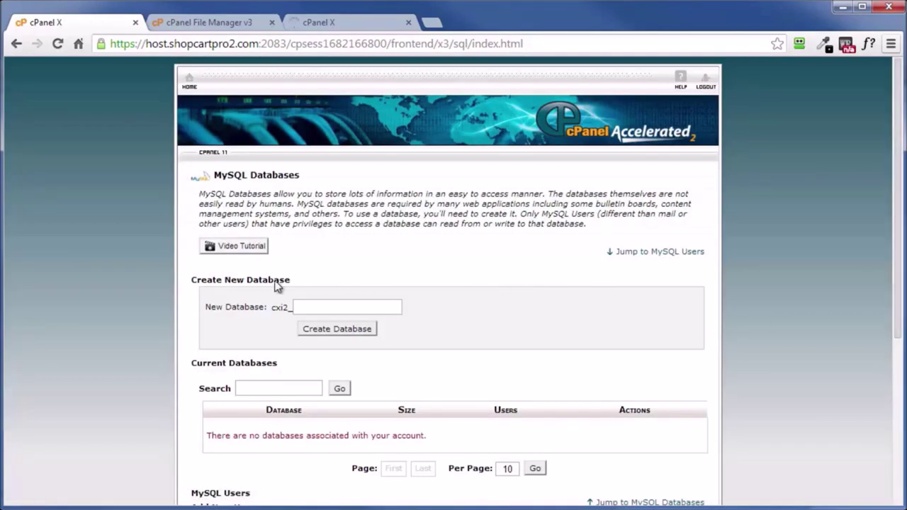
scroll(439, 305, down, 4)
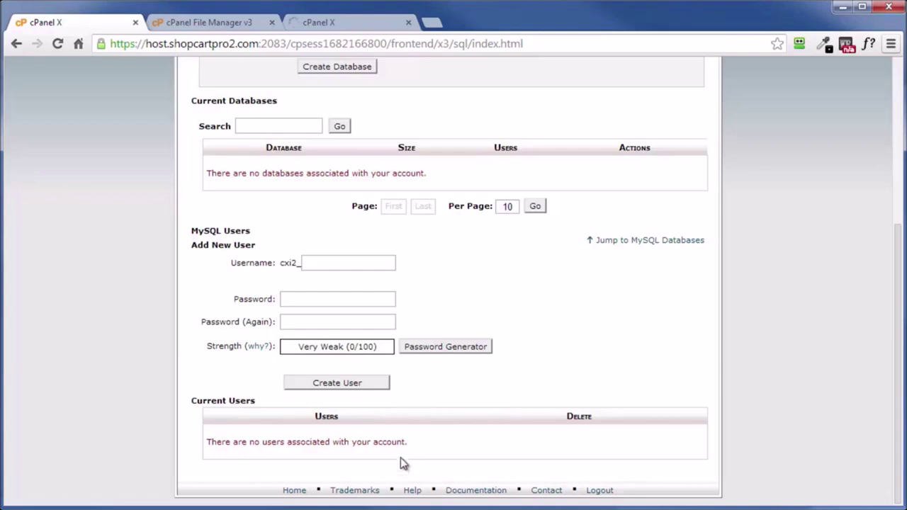
scroll(533, 413, up, 4)
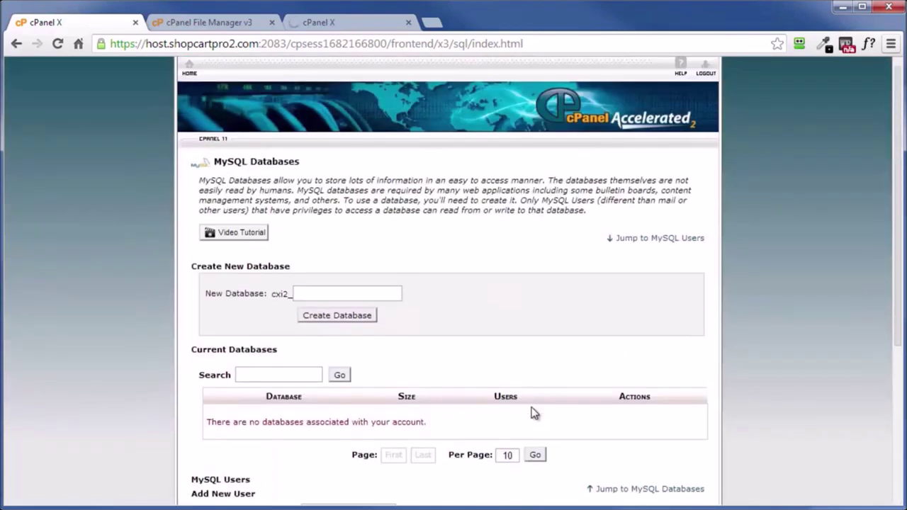
click(305, 293)
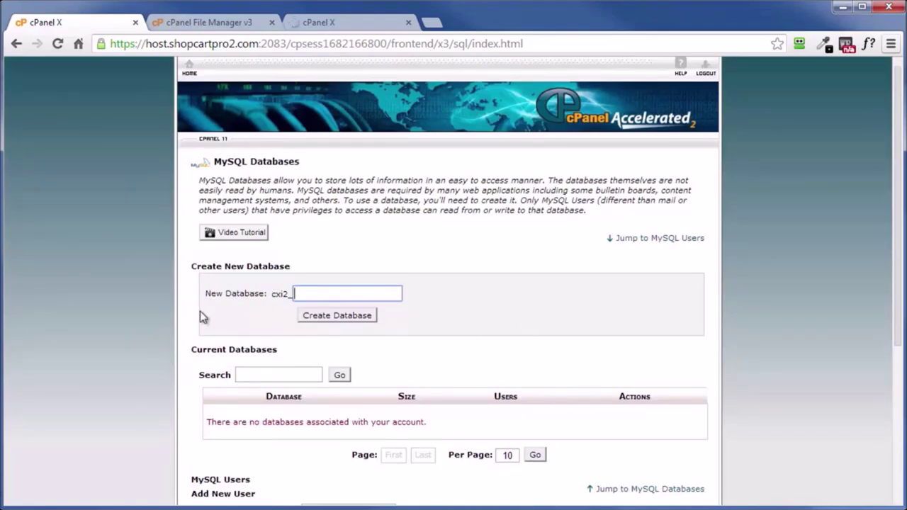
text(dthf4)
click(332, 318)
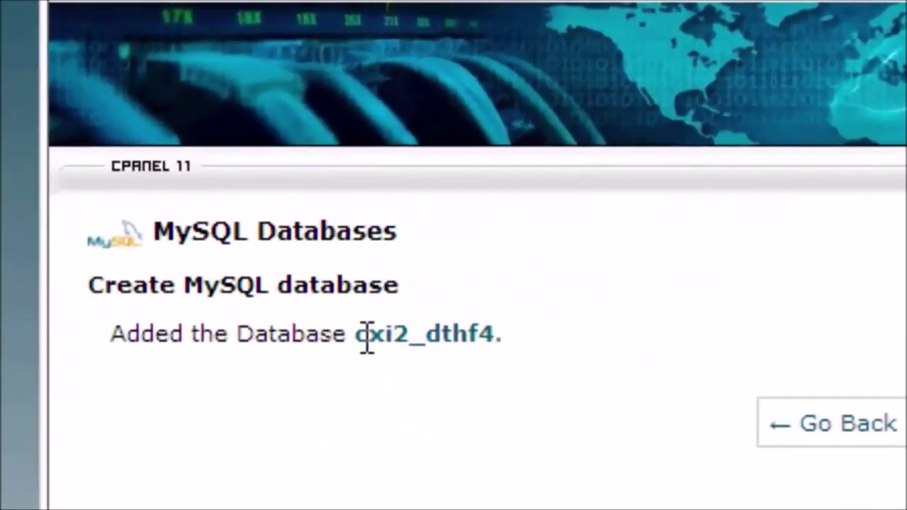
Copy cxi2_dthf4 into the login notes after Database Name, then return to MySQL Databases
drag(331, 289, 436, 289)
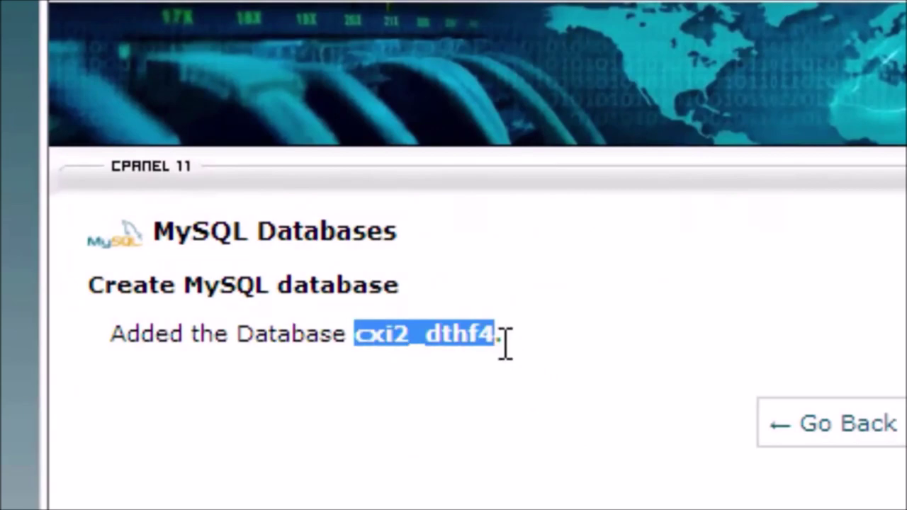
right_click(449, 340)
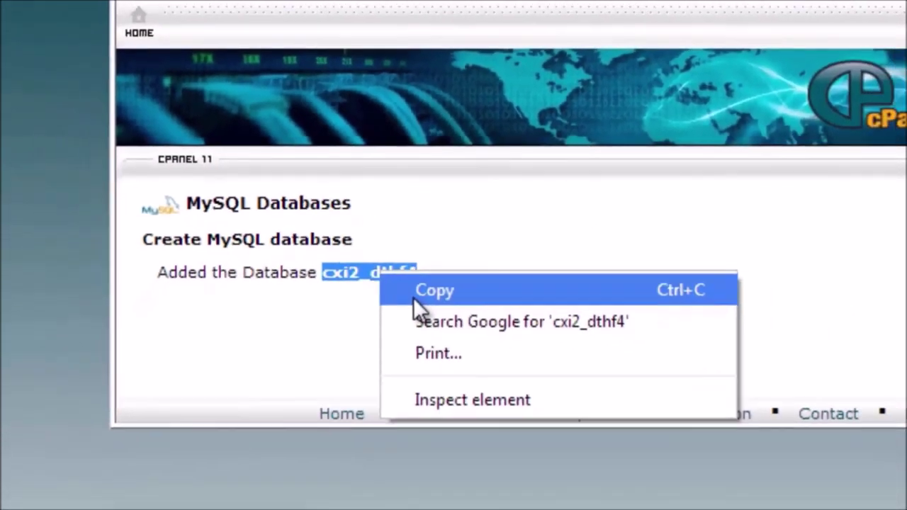
click(496, 365)
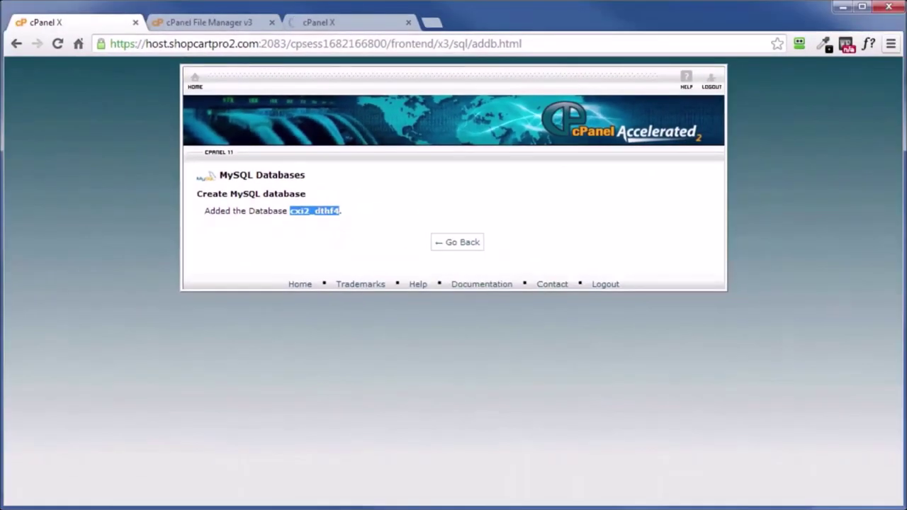
key(alt+Tab)
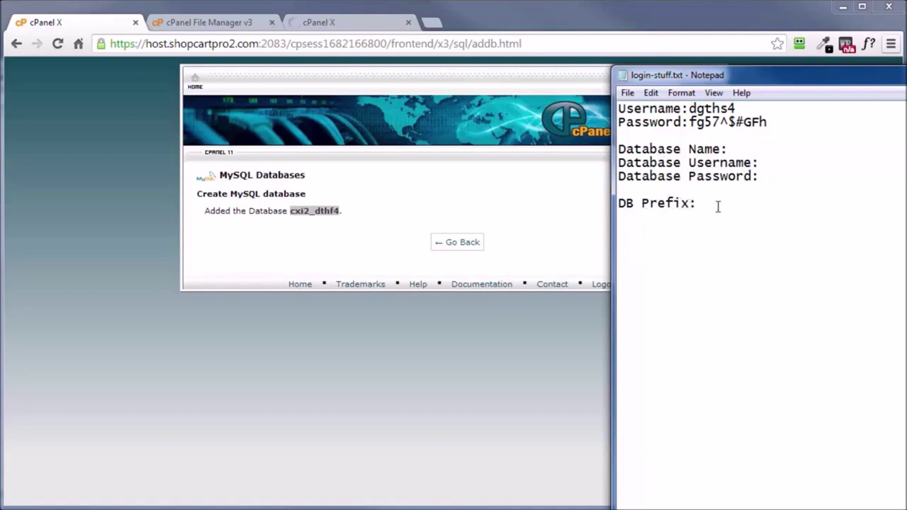
right_click(737, 149)
click(778, 208)
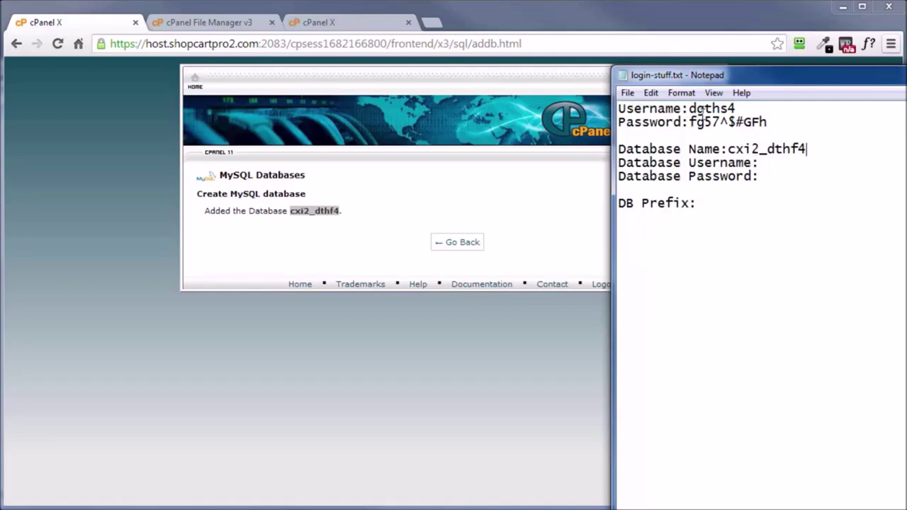
click(366, 246)
click(440, 244)
Copy the dthf4 suffix from the notes and enter it as the new MySQL username
scroll(457, 251, down, 3)
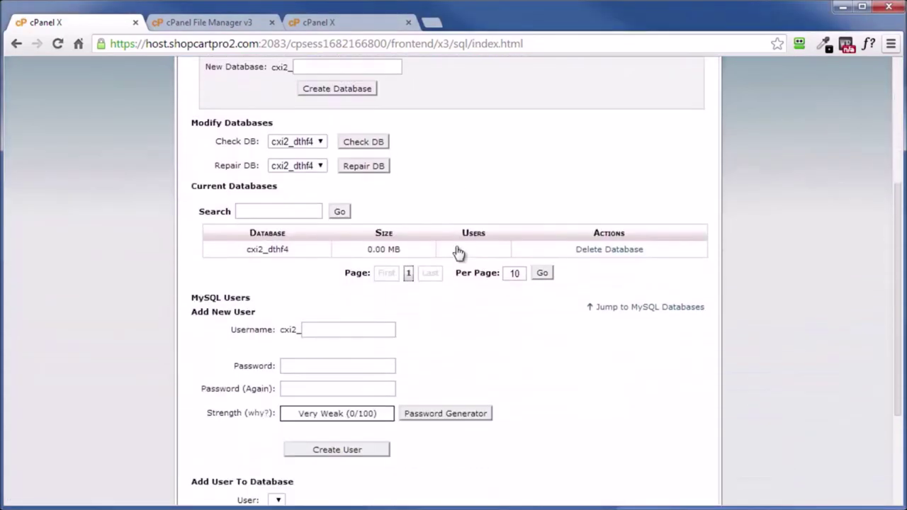
scroll(457, 251, down, 2)
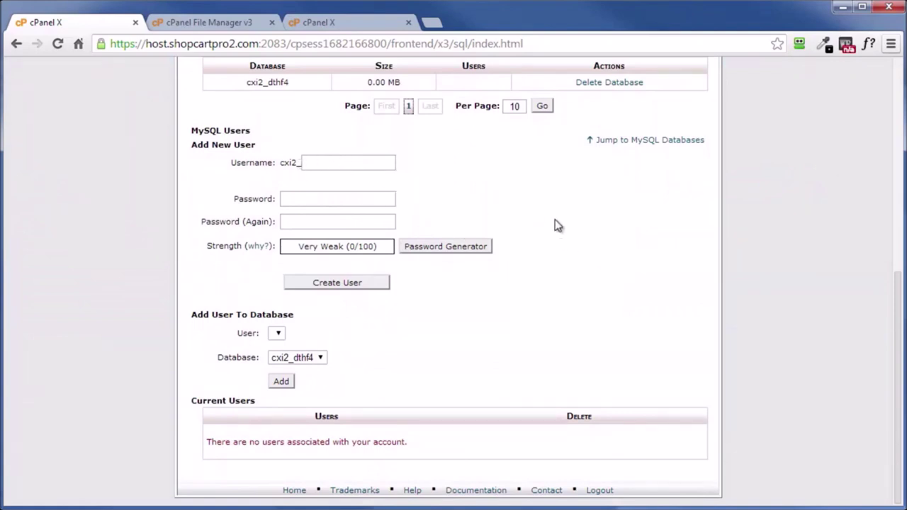
key(alt+Tab)
drag(768, 148, 807, 149)
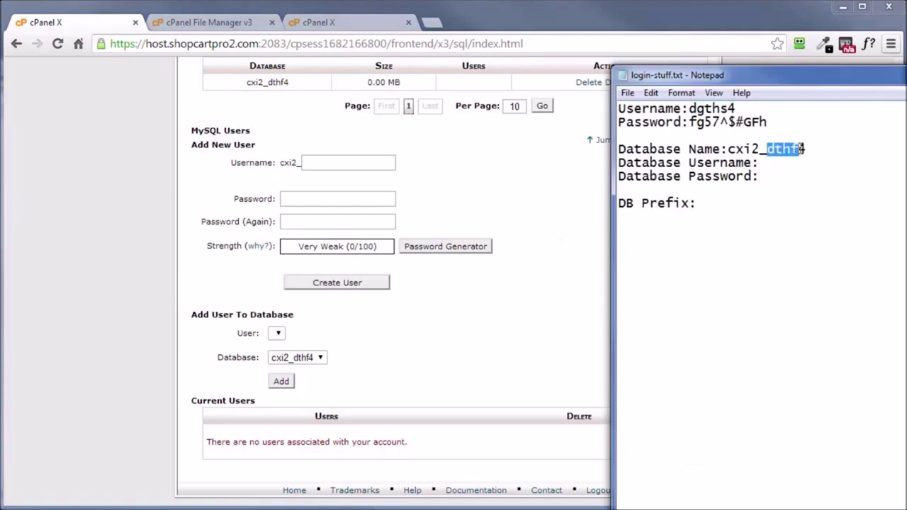
right_click(788, 148)
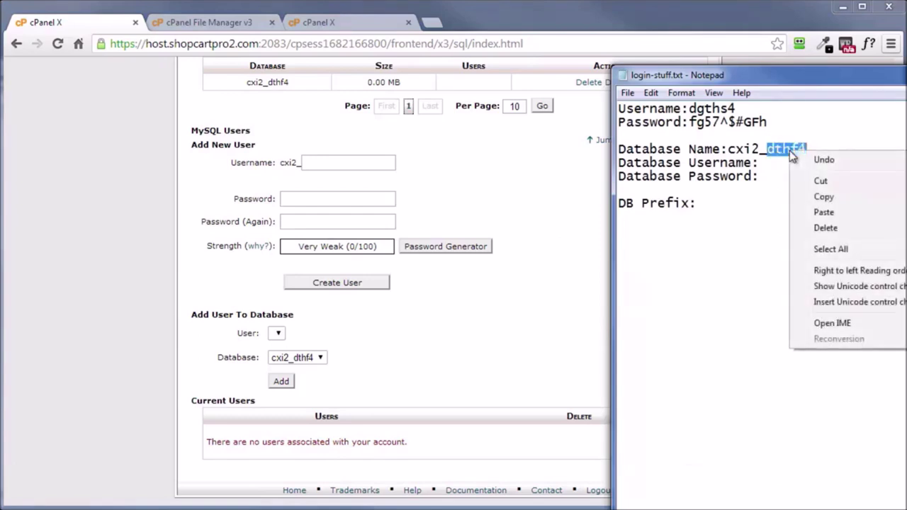
click(840, 197)
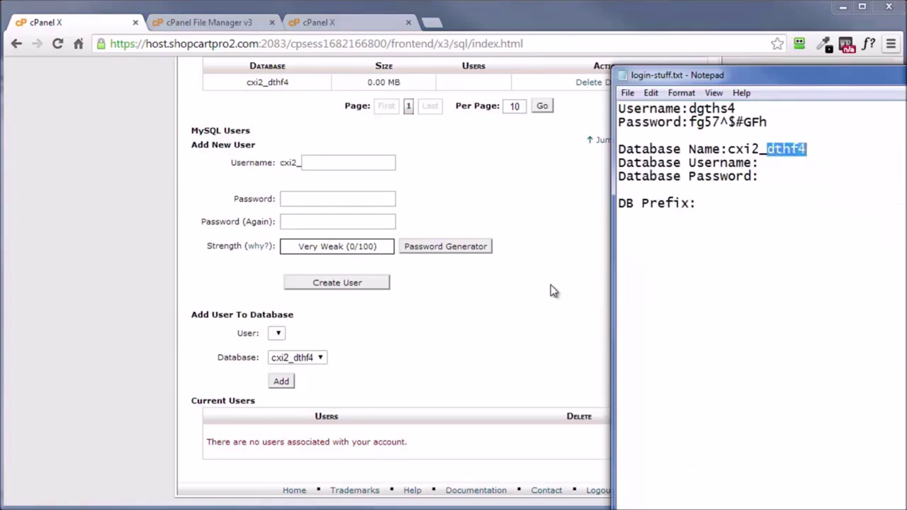
click(559, 290)
click(326, 161)
right_click(326, 162)
click(343, 245)
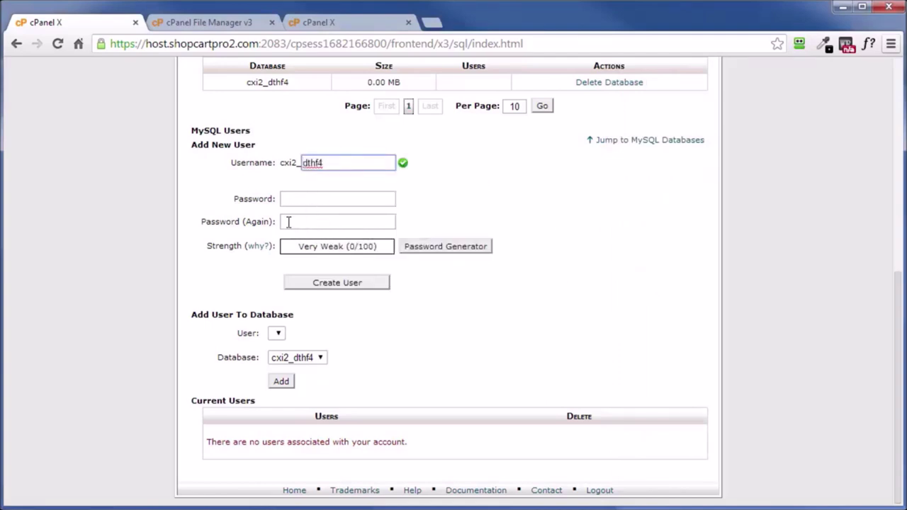
Generate and copy a very strong password, apply it, and create the user
click(427, 246)
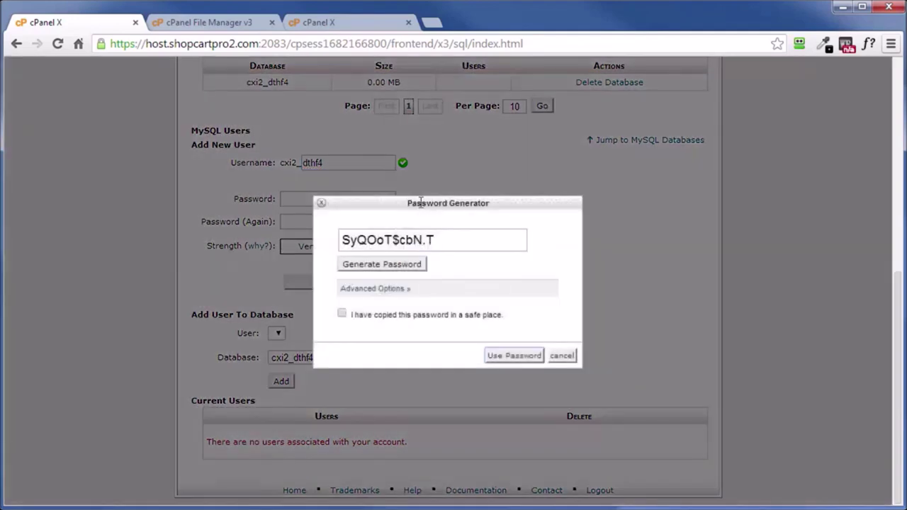
drag(454, 243, 343, 239)
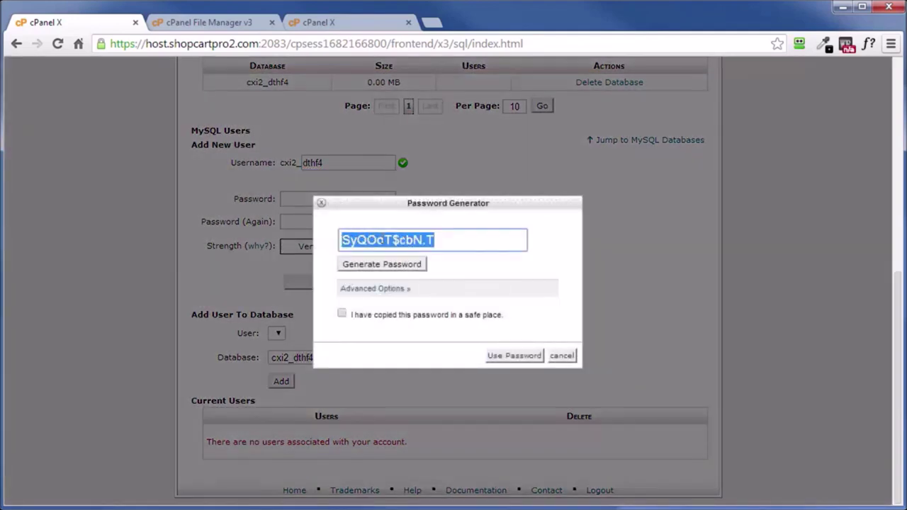
right_click(383, 237)
click(398, 307)
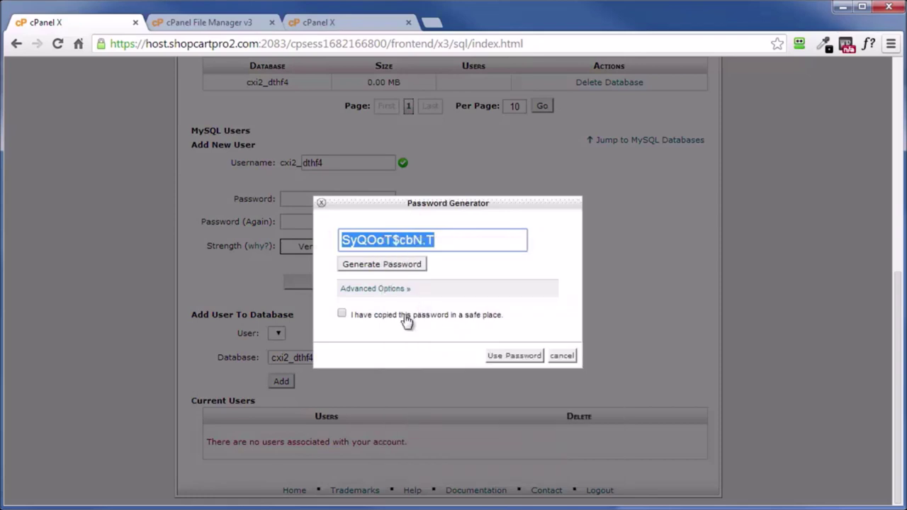
click(341, 316)
click(507, 360)
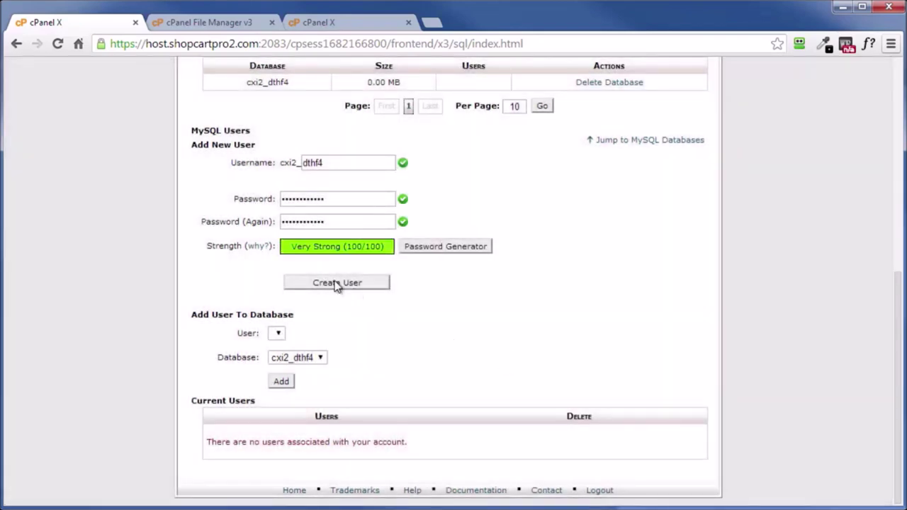
click(328, 283)
Paste the generated password after Database Password in the login notes
key(alt+Tab)
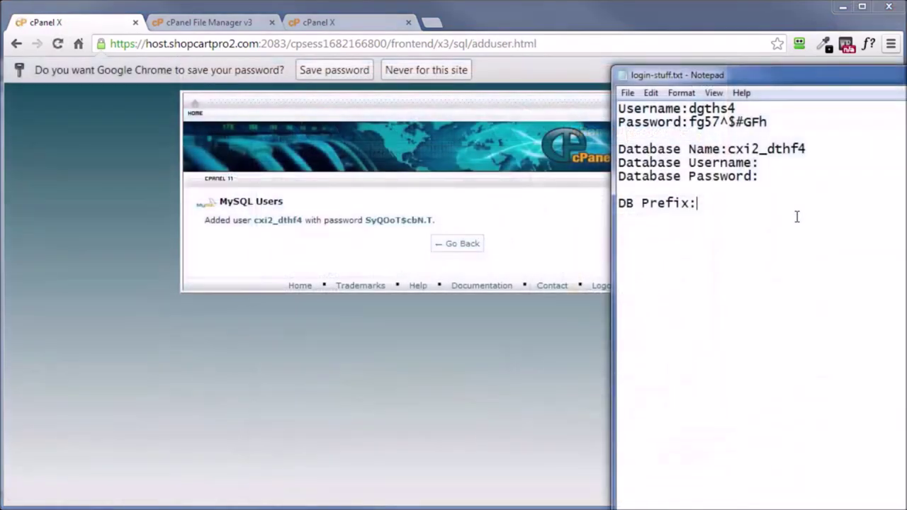
right_click(766, 176)
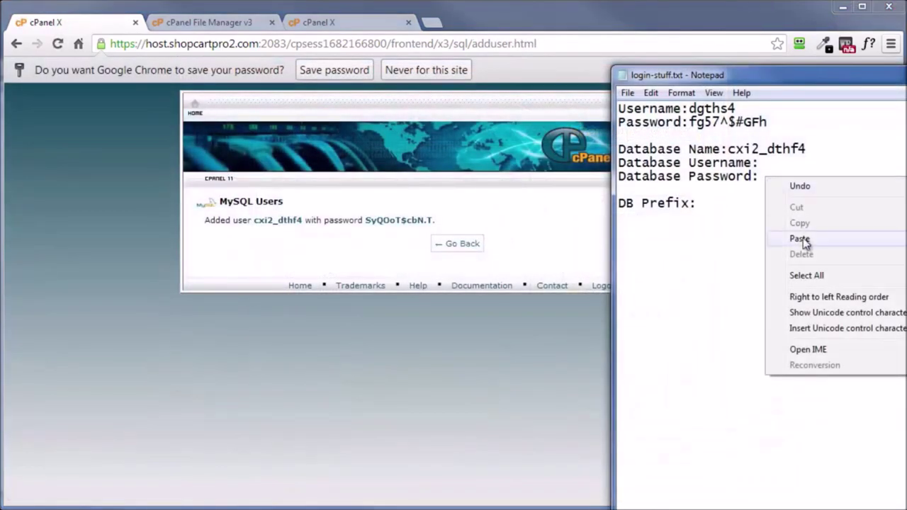
click(799, 239)
Copy cxi2_dthf4 and paste it after Database Username, then return to cPanel
drag(728, 150, 809, 150)
right_click(788, 149)
click(822, 193)
click(771, 163)
right_click(771, 163)
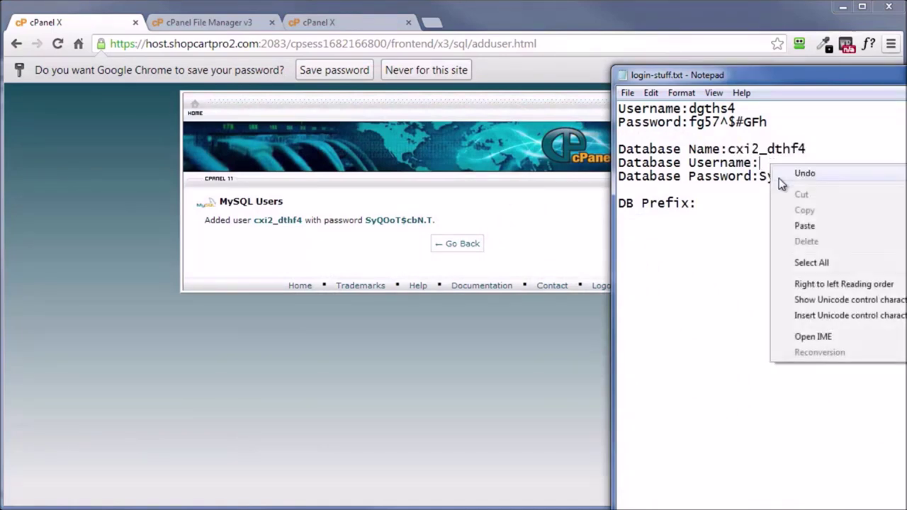
click(802, 226)
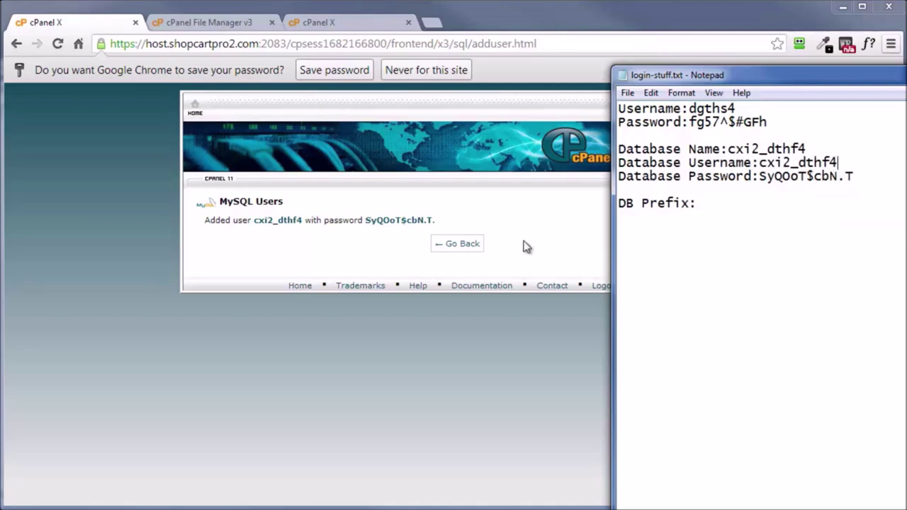
click(524, 245)
Add user cxi2_dthf4 to database cxi2_dthf4 with ALL PRIVILEGES and go back
click(454, 250)
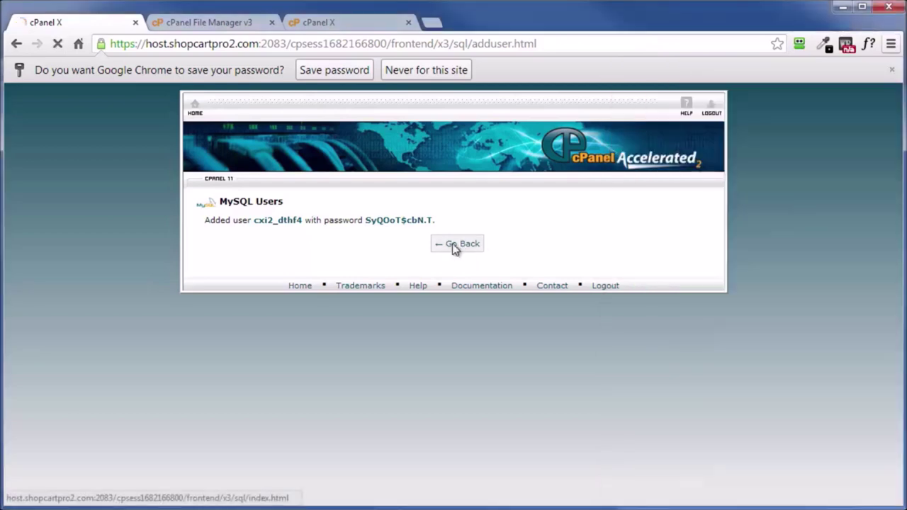
scroll(496, 307, down, 1)
scroll(500, 307, down, 5)
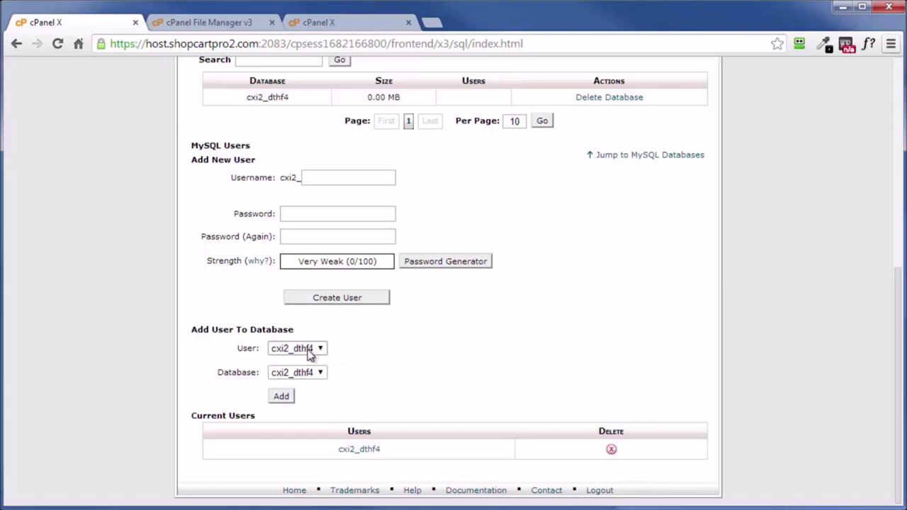
click(282, 397)
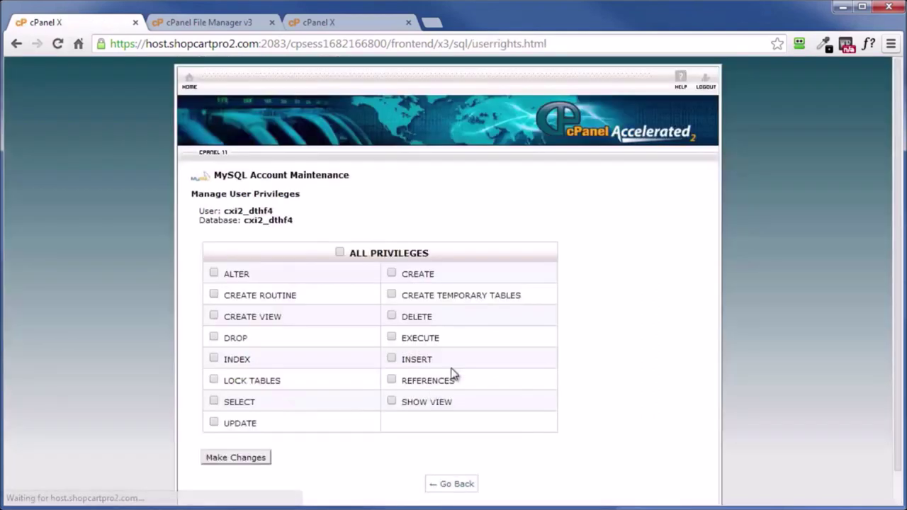
click(339, 254)
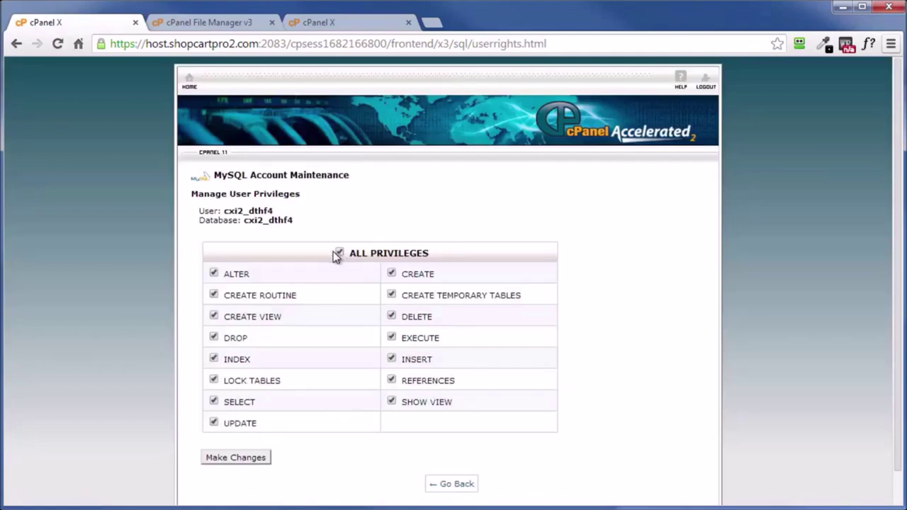
click(230, 462)
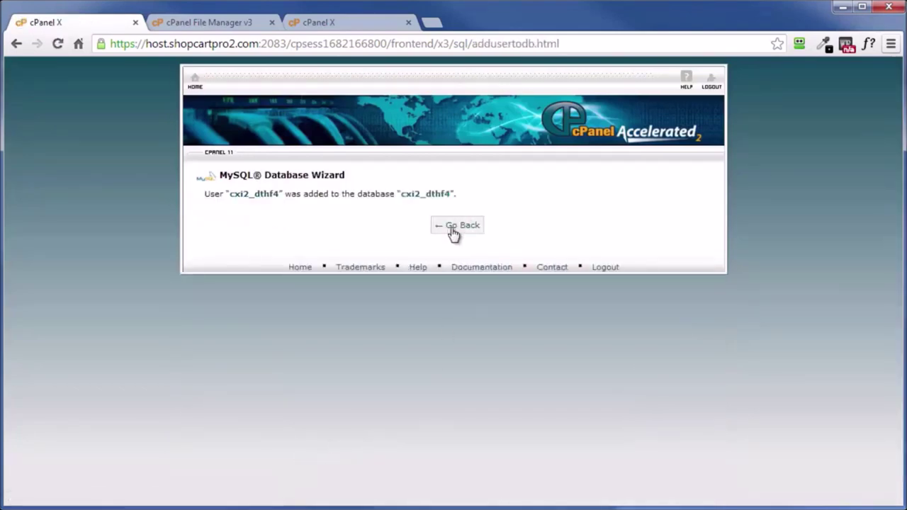
click(456, 227)
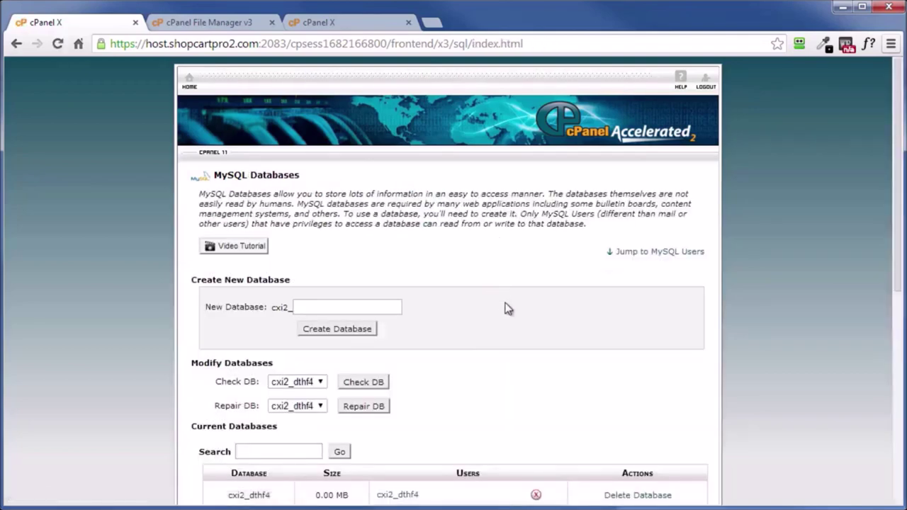
Extract wp-activate.zip into public_html in File Manager
click(320, 25)
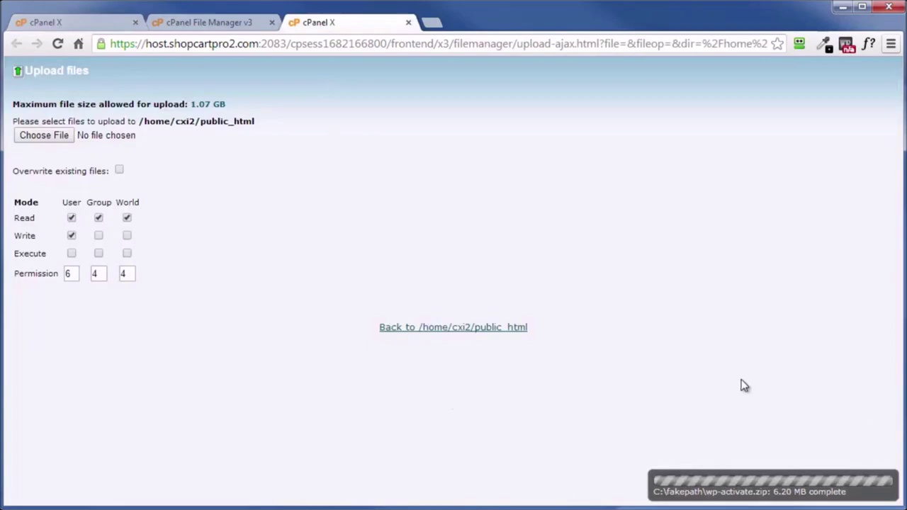
click(428, 331)
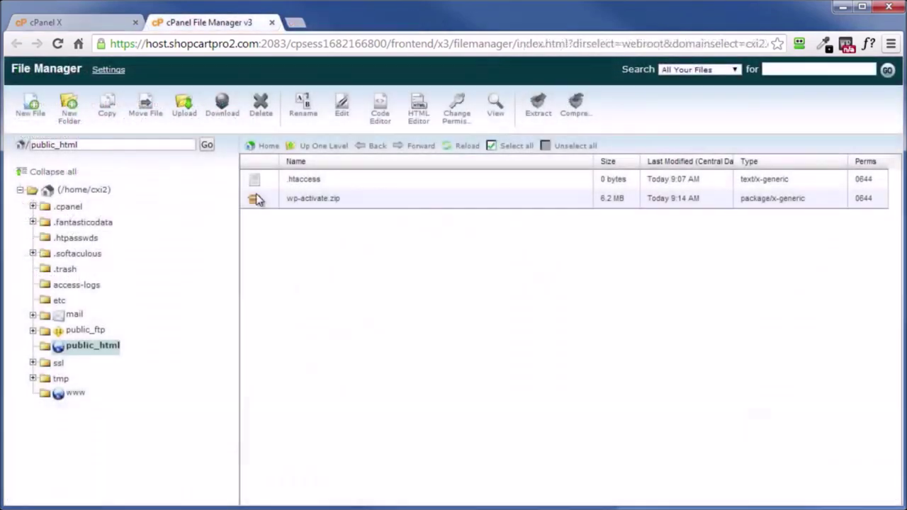
click(268, 198)
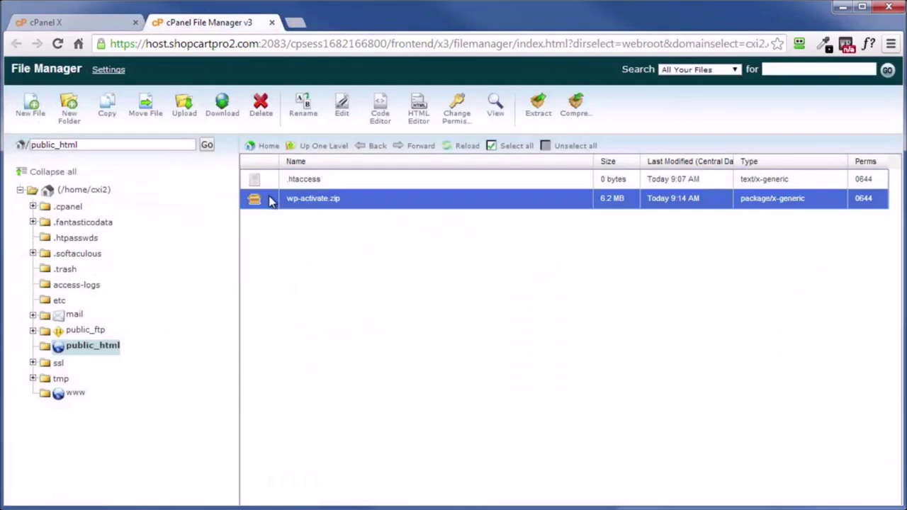
click(537, 113)
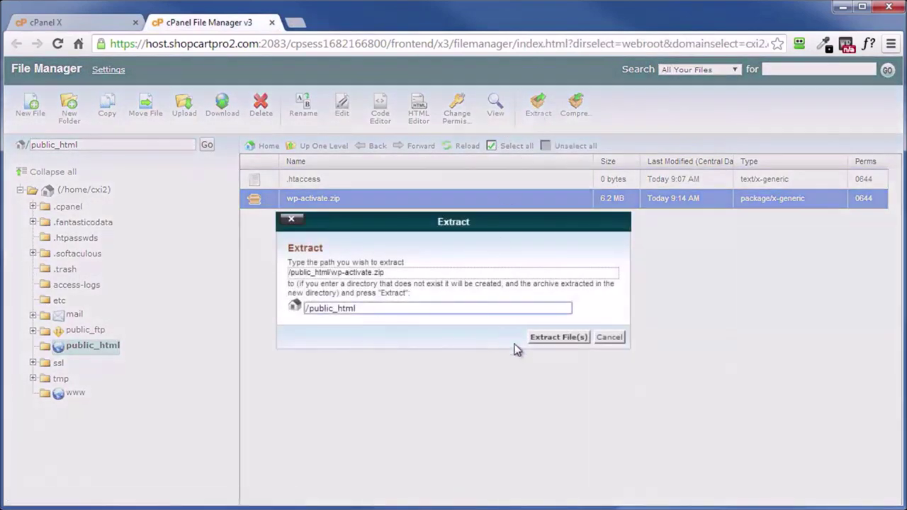
click(554, 337)
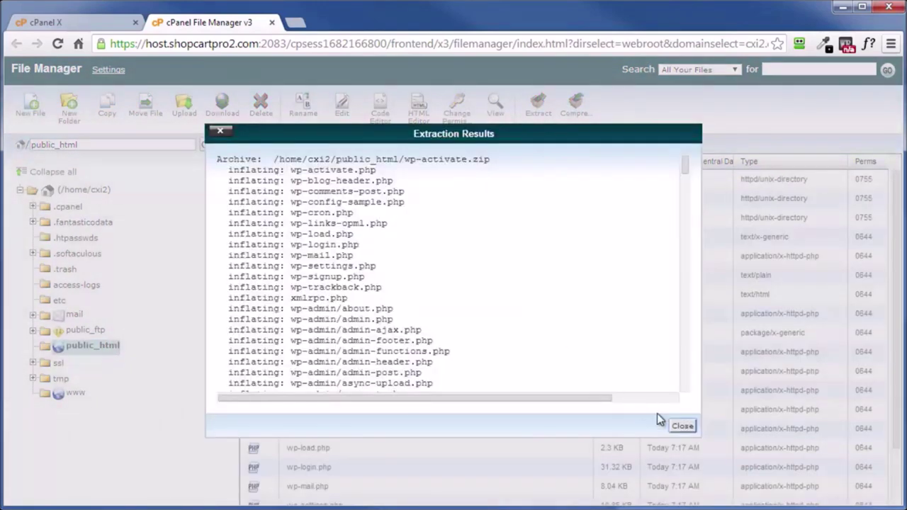
click(682, 426)
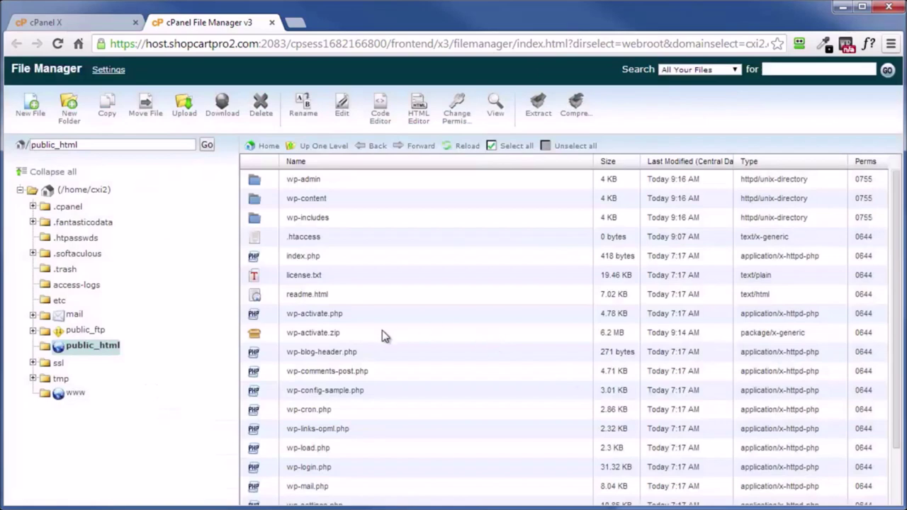
Delete the wp-activate.zip archive from public_html
click(271, 337)
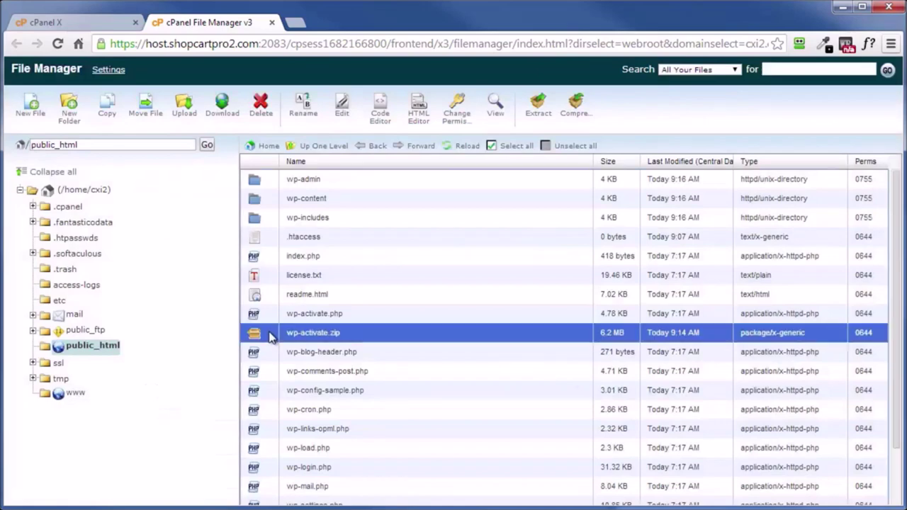
click(260, 114)
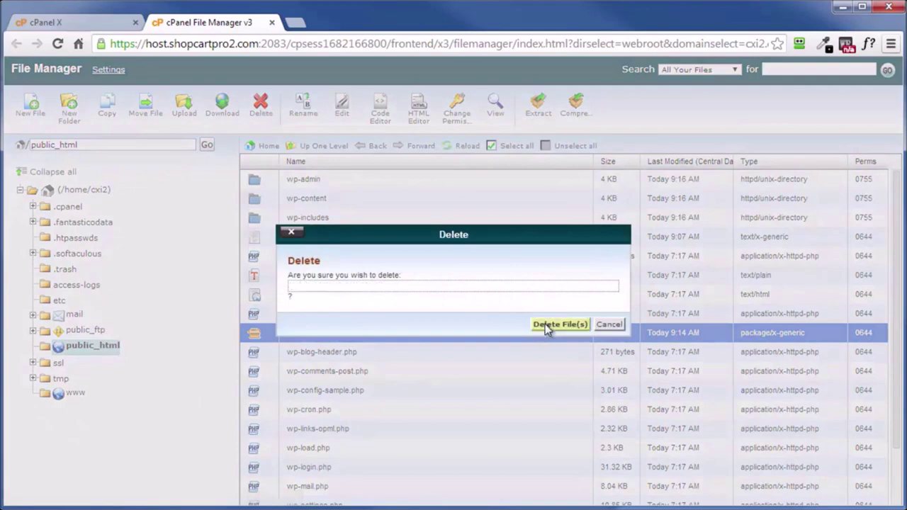
click(544, 324)
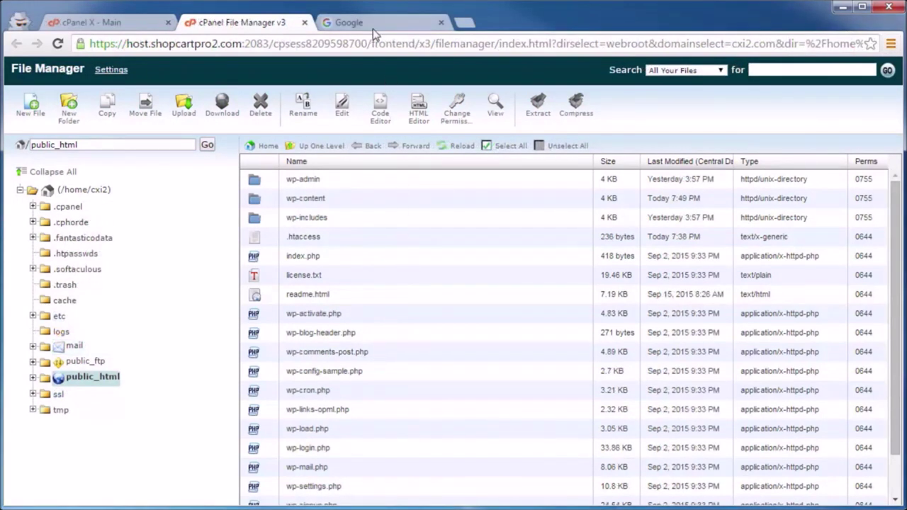
Load cxi2.com/wp-admin/install.php in the Google tab
click(371, 23)
click(145, 43)
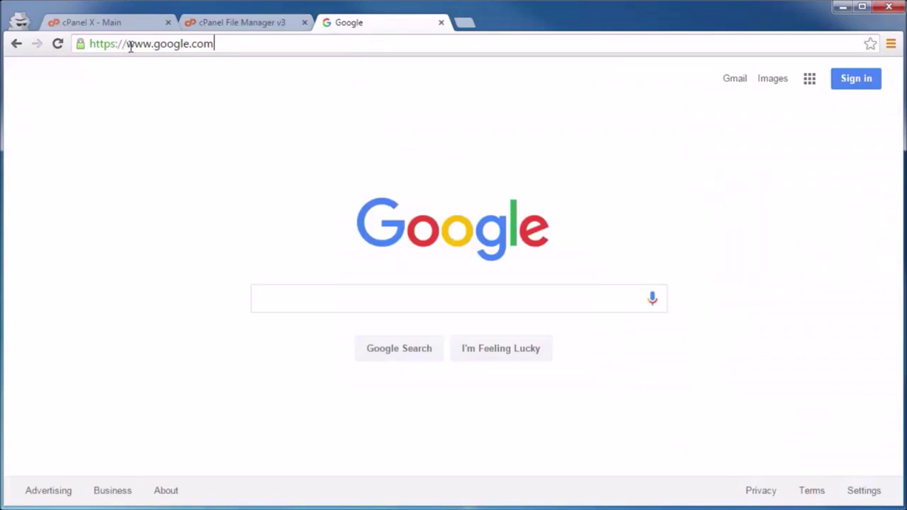
key(ctrl+a)
text(http://cxi2.com/wp-admin/install.php)
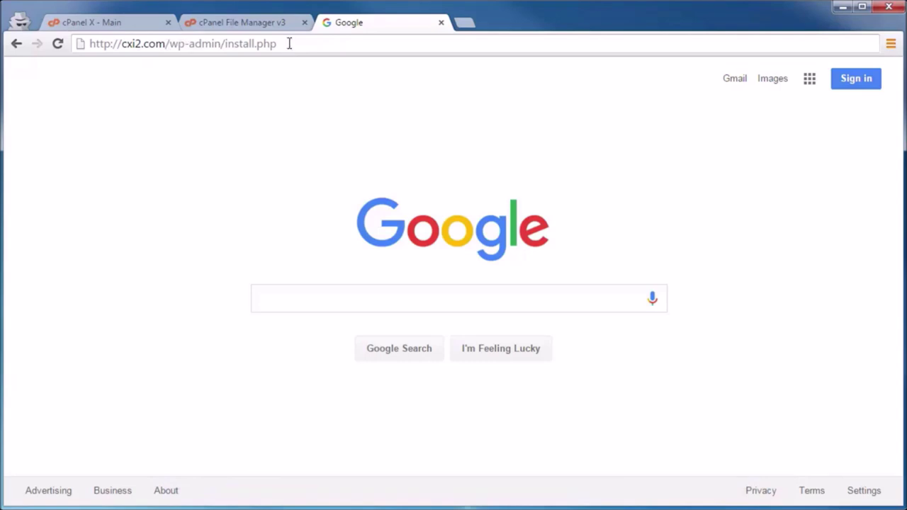
key(Return)
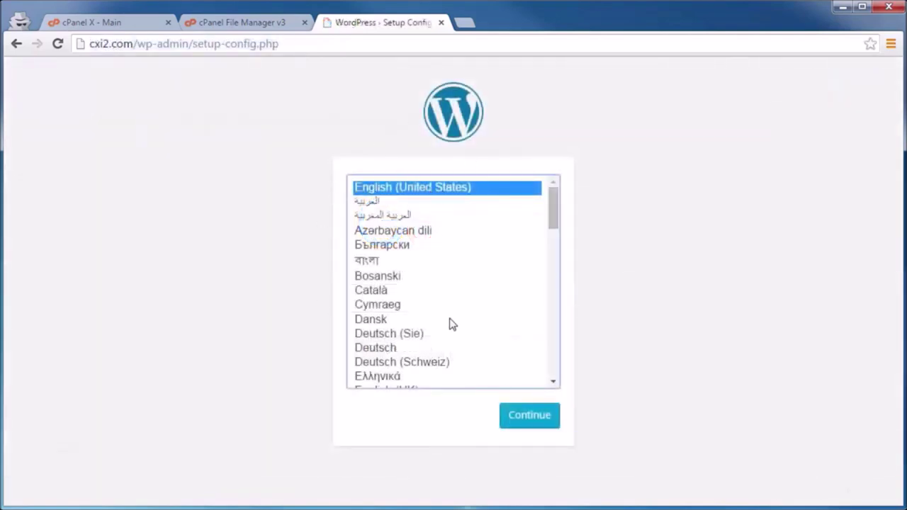
Keep English as the setup language and proceed to the database connection form
click(532, 418)
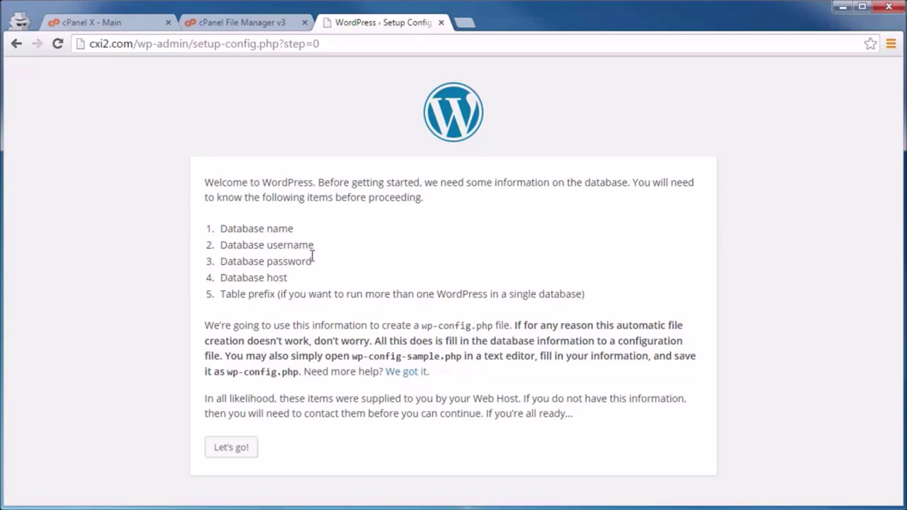
click(227, 449)
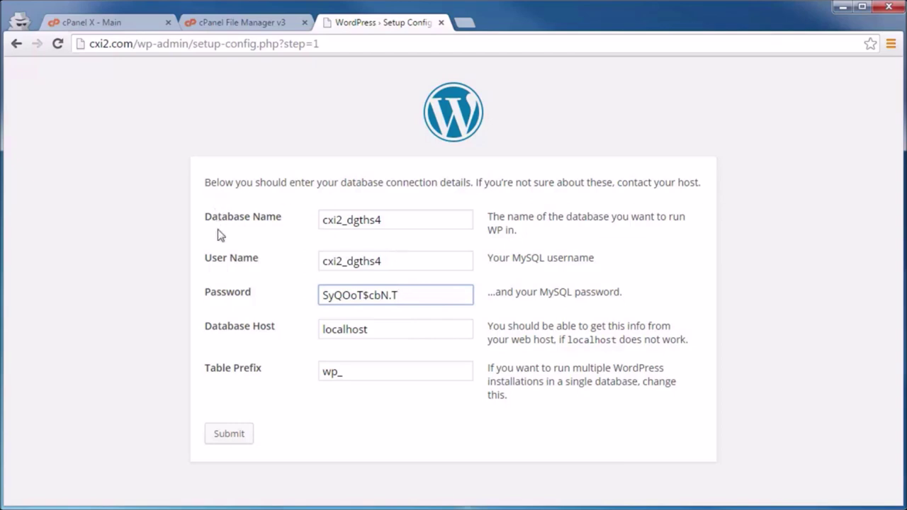
Submit the database details and install Dog Trainers R Us with search indexing disabled
click(225, 440)
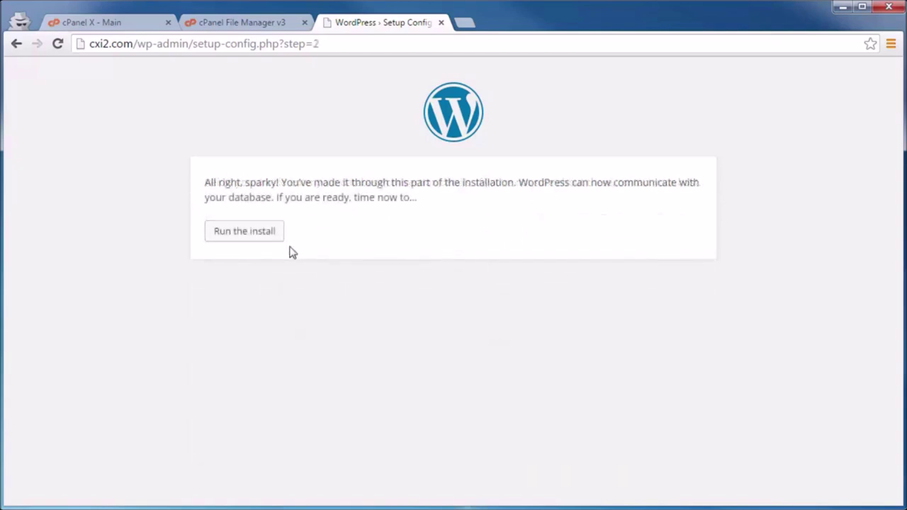
click(229, 236)
scroll(219, 238, down, 3)
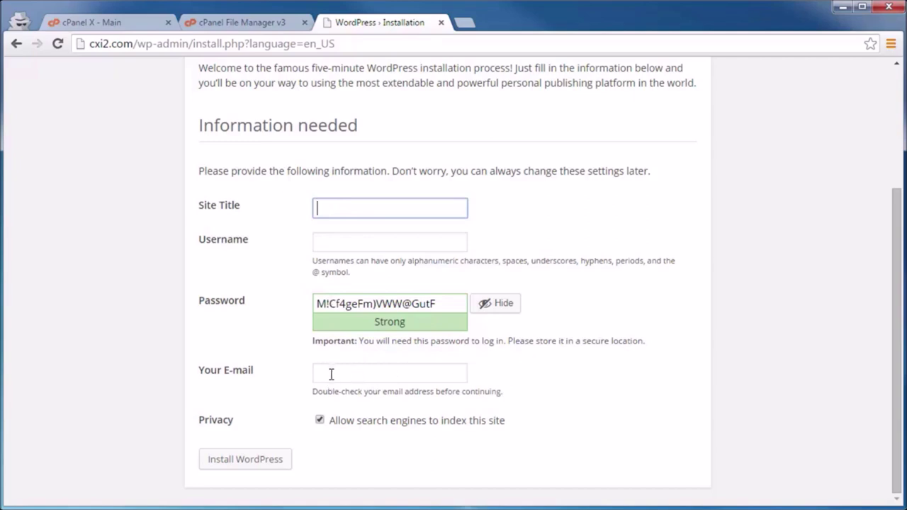
click(319, 421)
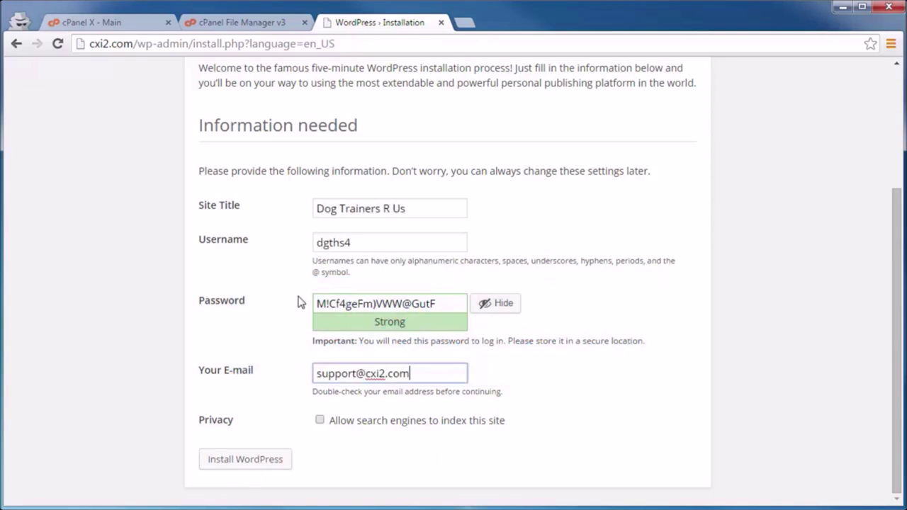
click(237, 461)
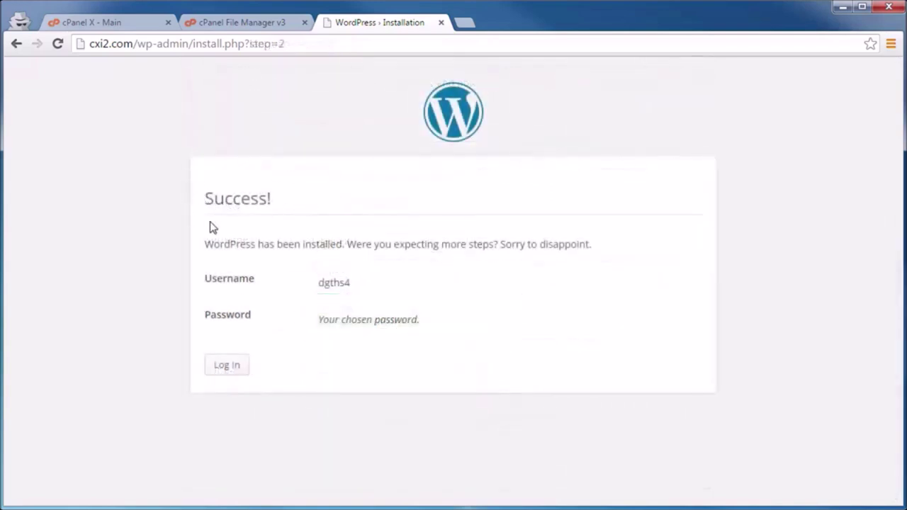
Log in to the new site's WordPress admin and open Settings > Reading
click(231, 369)
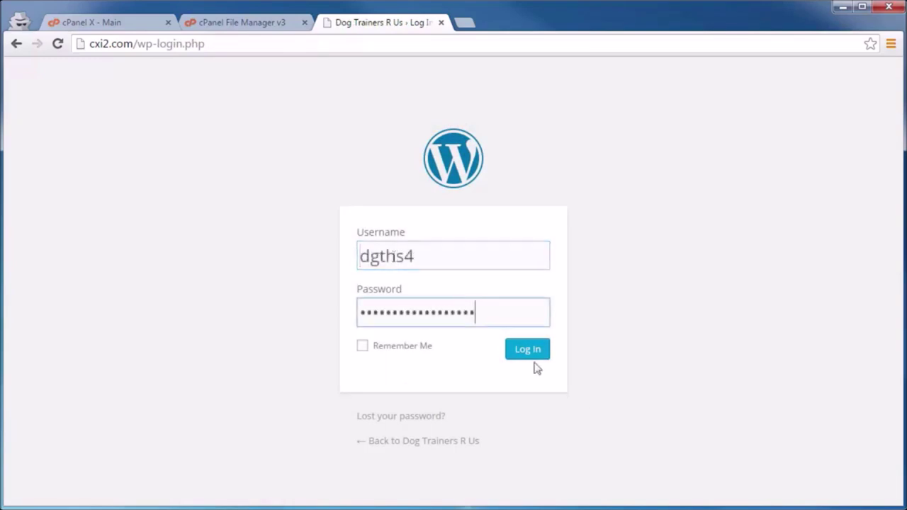
click(523, 357)
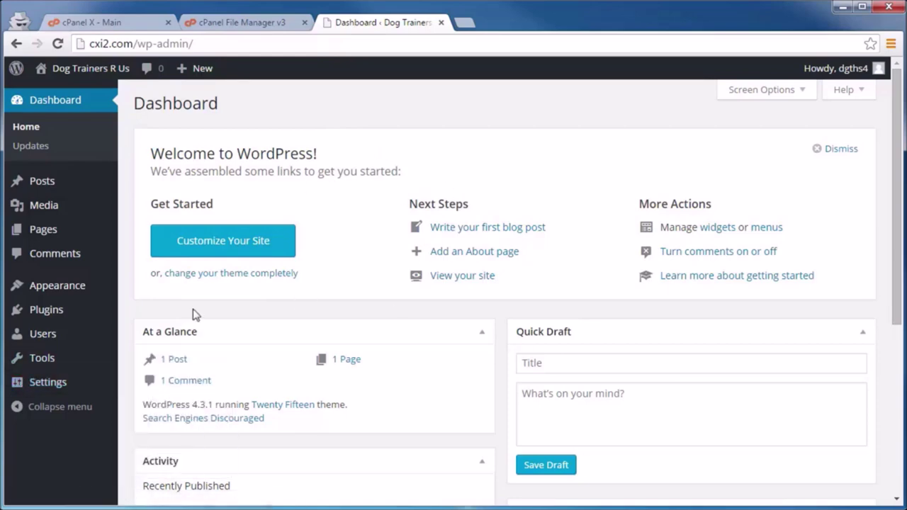
mouse_move(41, 379)
click(144, 409)
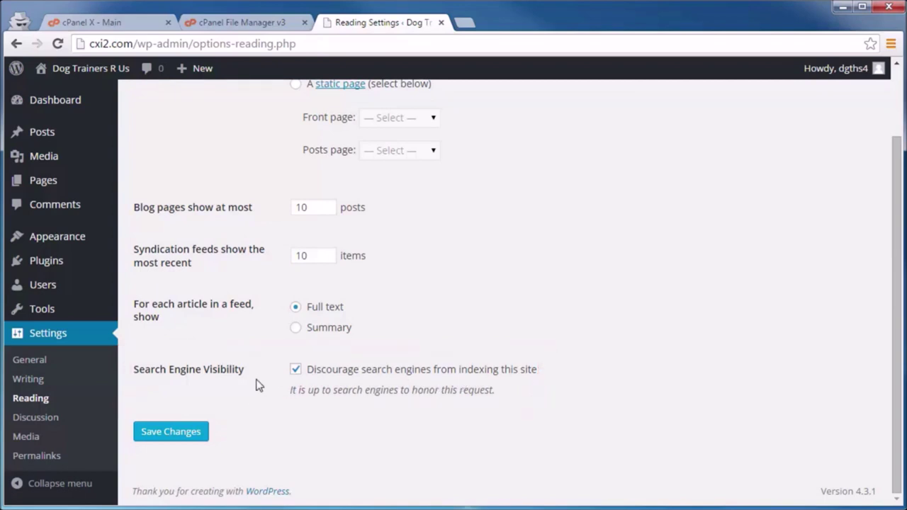
Uncheck 'Discourage search engines from indexing this site' and save the Reading settings
click(295, 369)
click(163, 433)
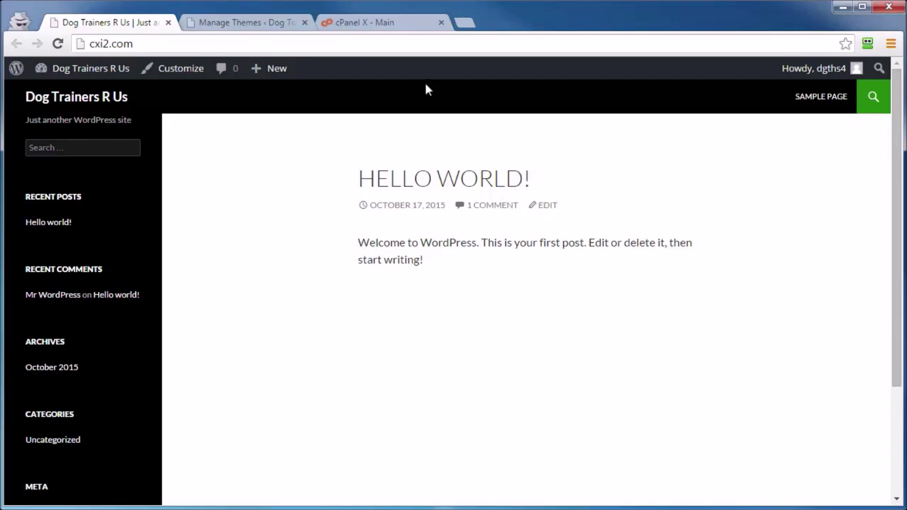
Return to the cPanel home page and open File Manager
click(369, 27)
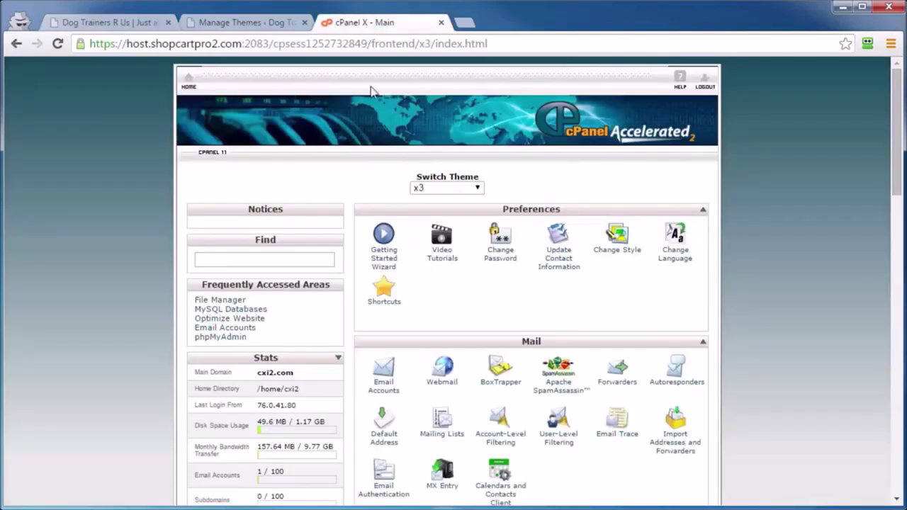
scroll(487, 326, down, 4)
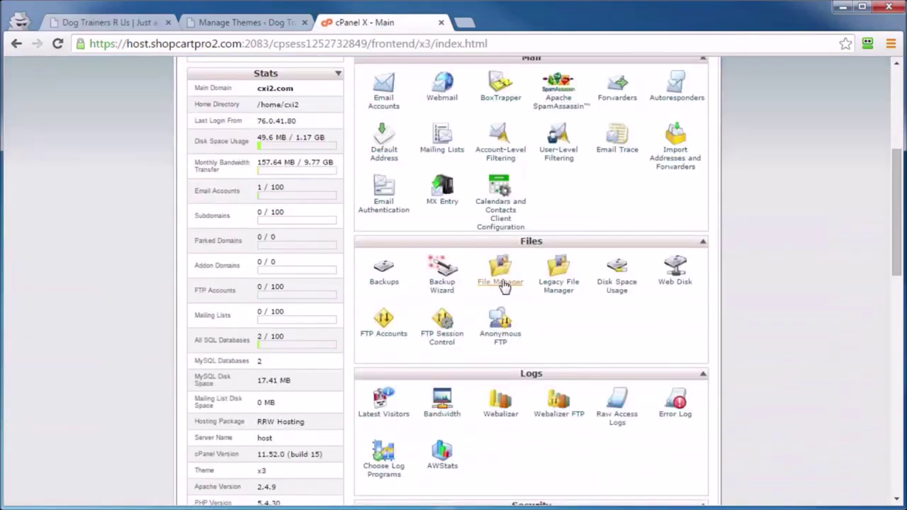
click(502, 283)
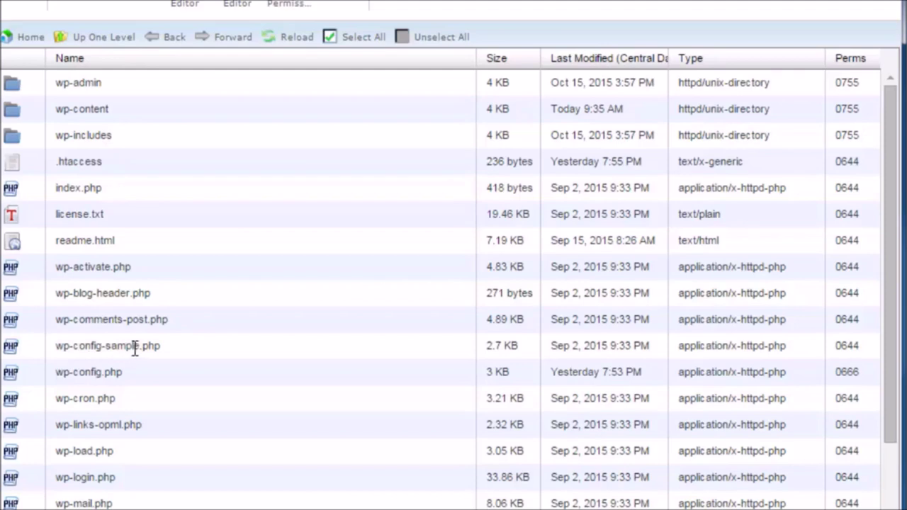
Select wp-config-sample.php, readme.html and license.txt in public_html and delete them
click(33, 345)
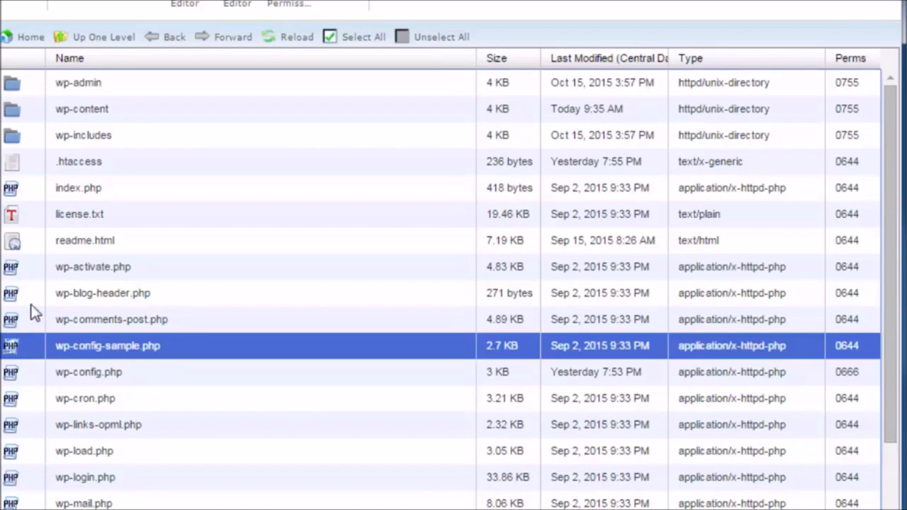
ctrl+click(24, 247)
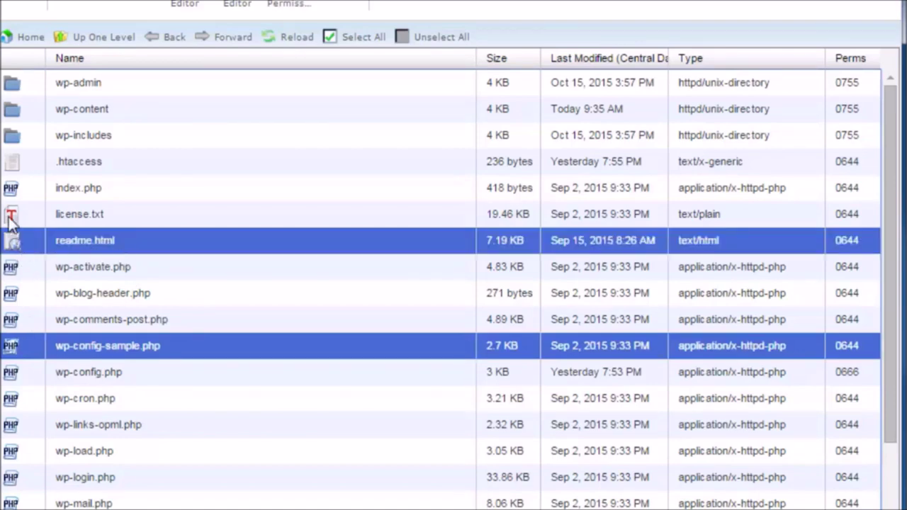
ctrl+click(25, 213)
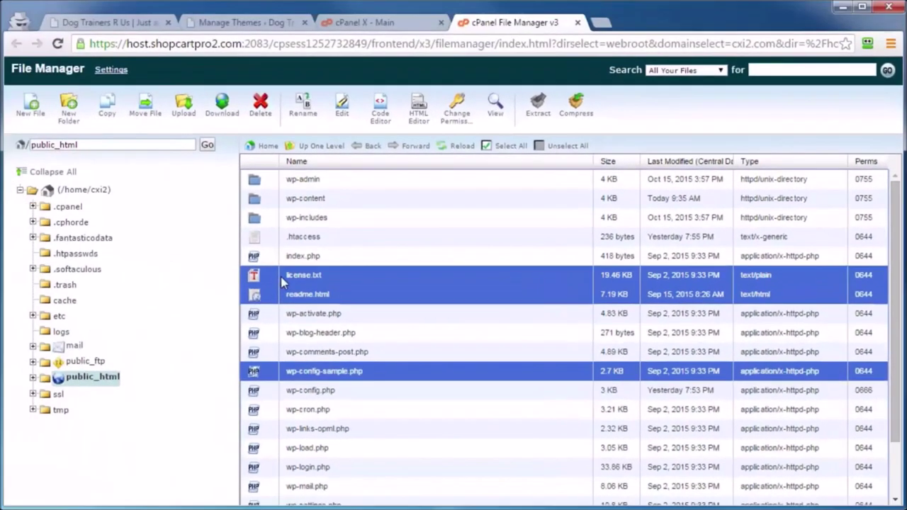
click(259, 116)
click(549, 327)
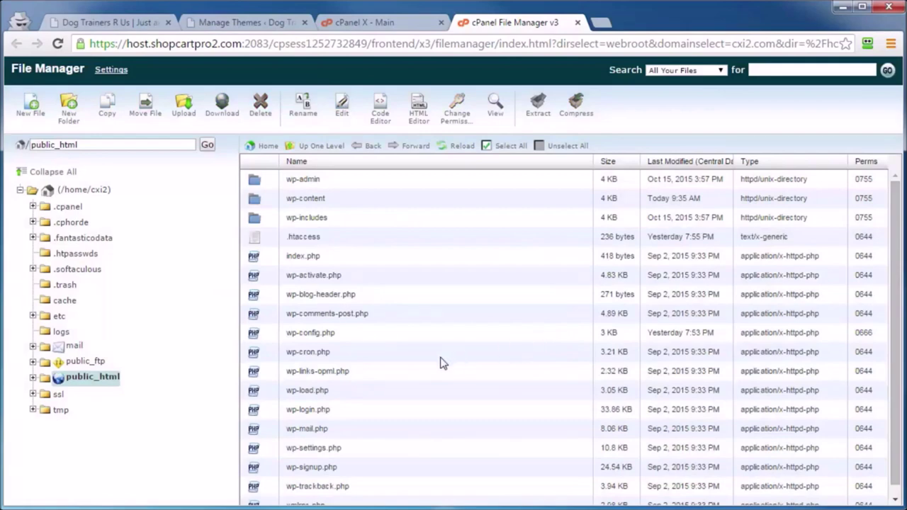
In public_html/wp-admin, select install.php and install-helper.php and delete both files
double_click(258, 181)
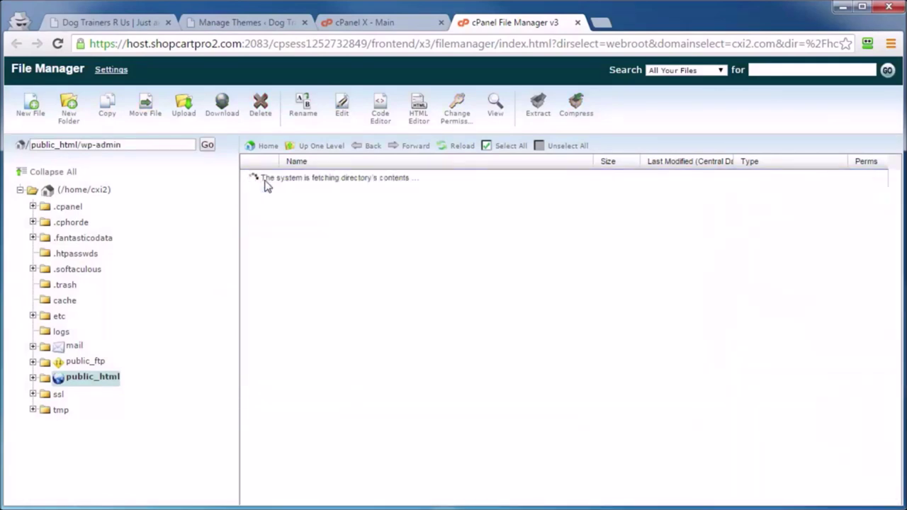
scroll(345, 395, down, 4)
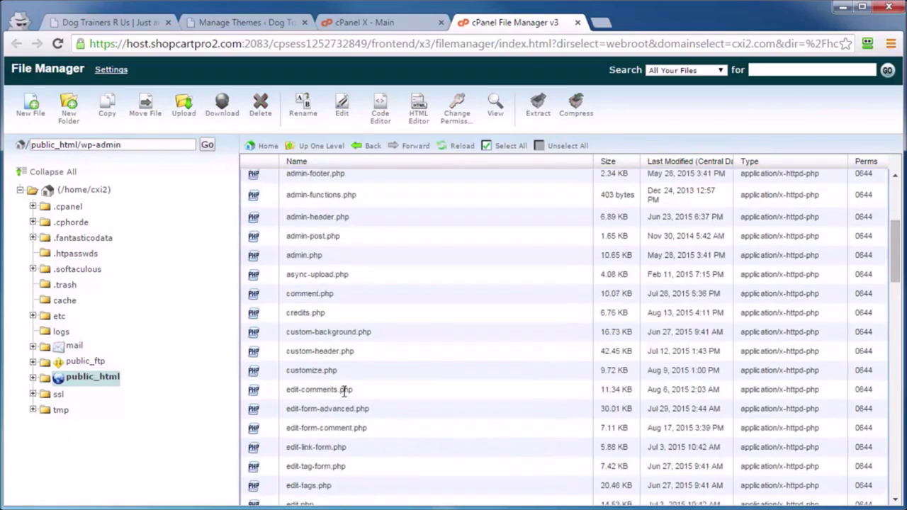
scroll(344, 394, down, 4)
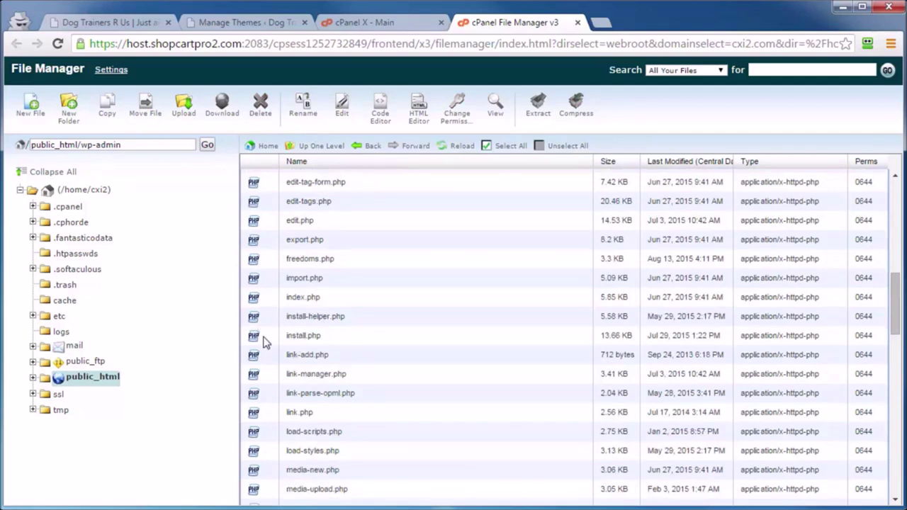
click(265, 337)
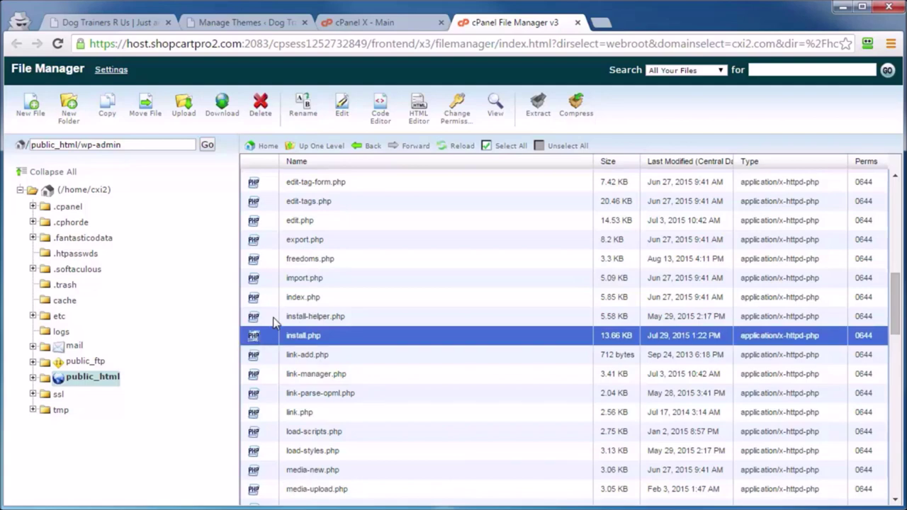
ctrl+click(272, 321)
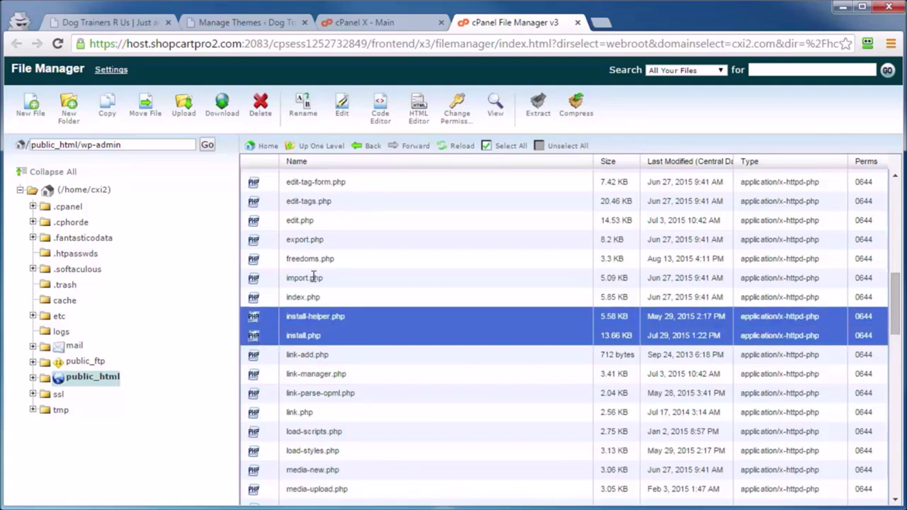
click(261, 108)
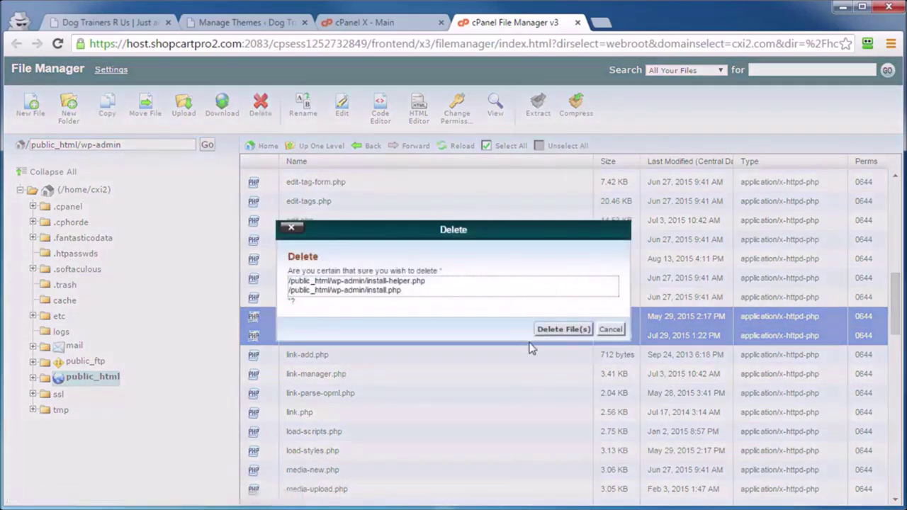
click(558, 330)
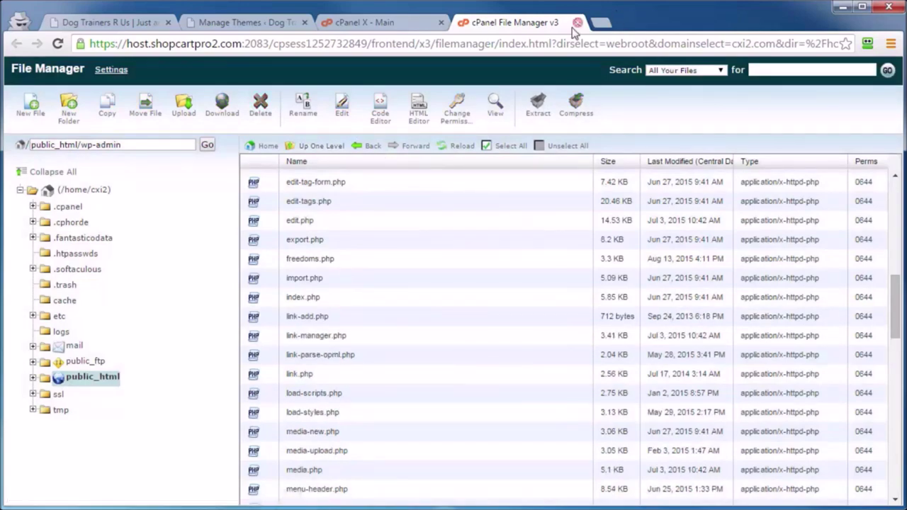
Close File Manager and show All Posts, listing the single Hello world! post
click(577, 22)
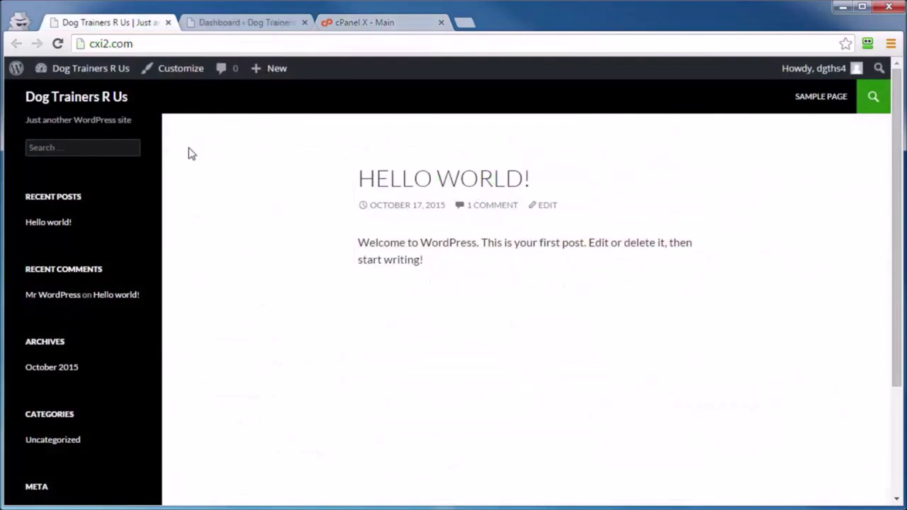
click(224, 24)
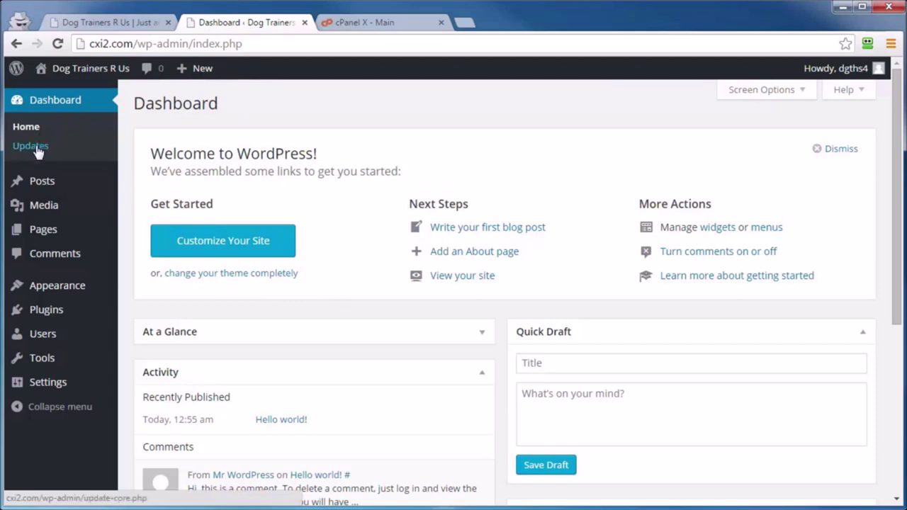
mouse_move(34, 188)
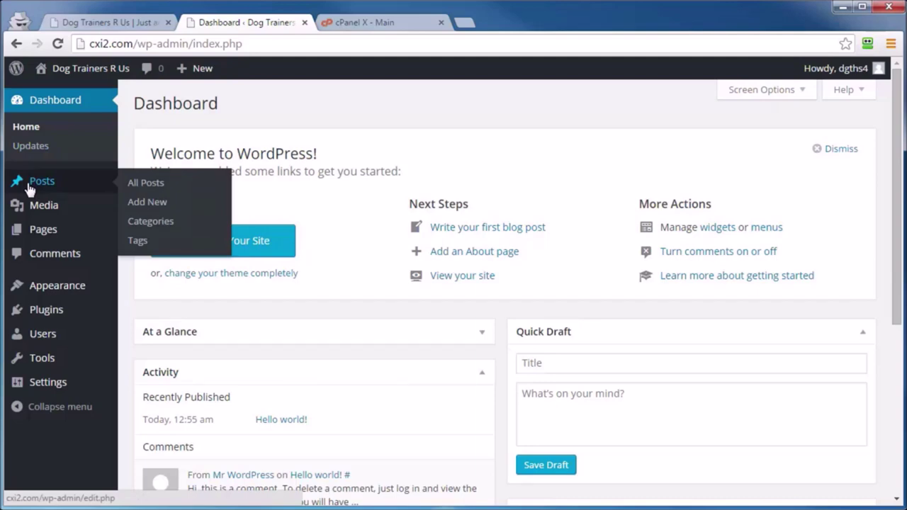
click(31, 186)
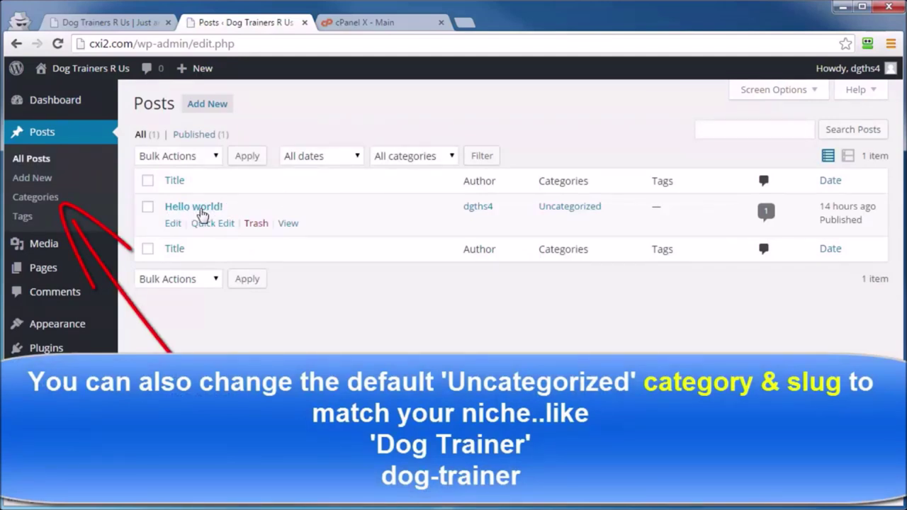
Check the site's front page, then trash the Hello world! post
click(120, 23)
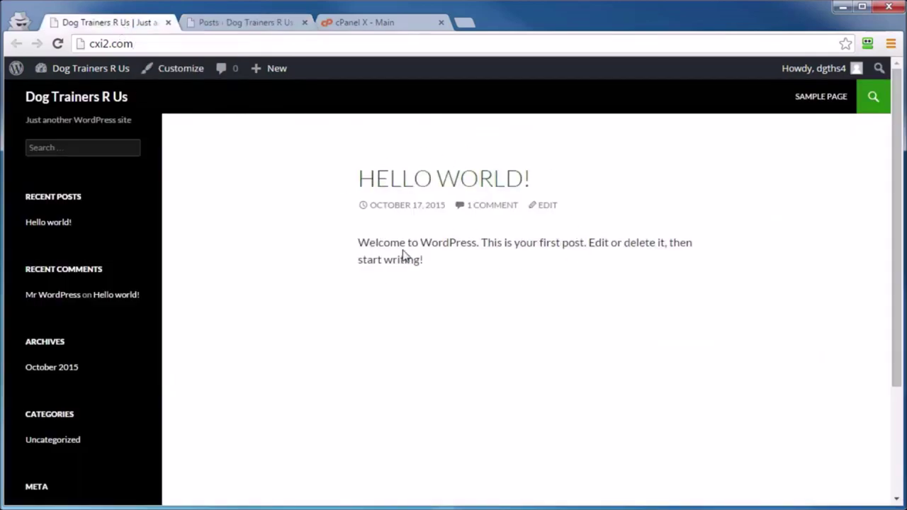
click(216, 23)
mouse_move(164, 219)
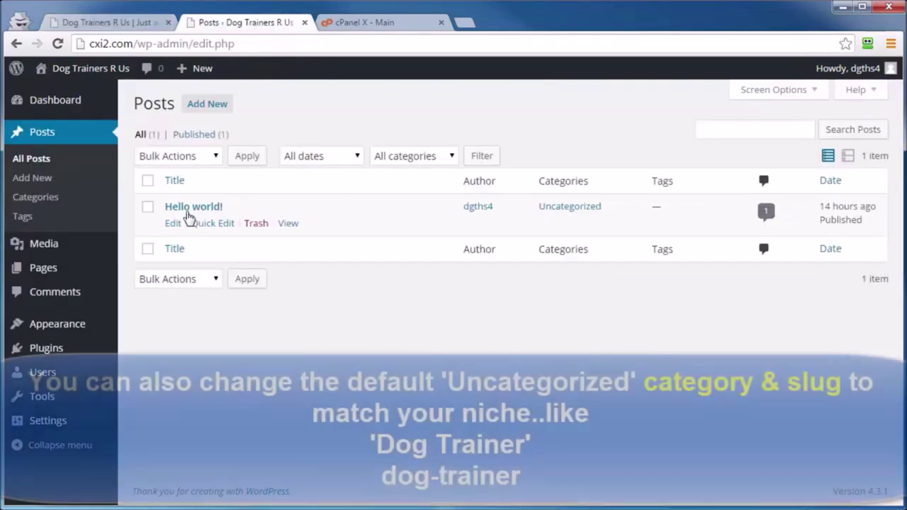
click(256, 225)
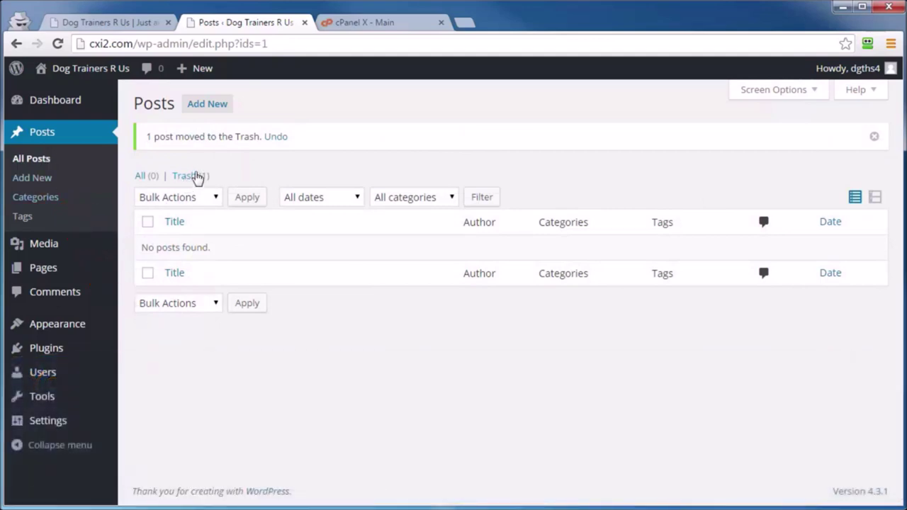
Review the comments, pages and front page, then trash the Sample Page
click(48, 298)
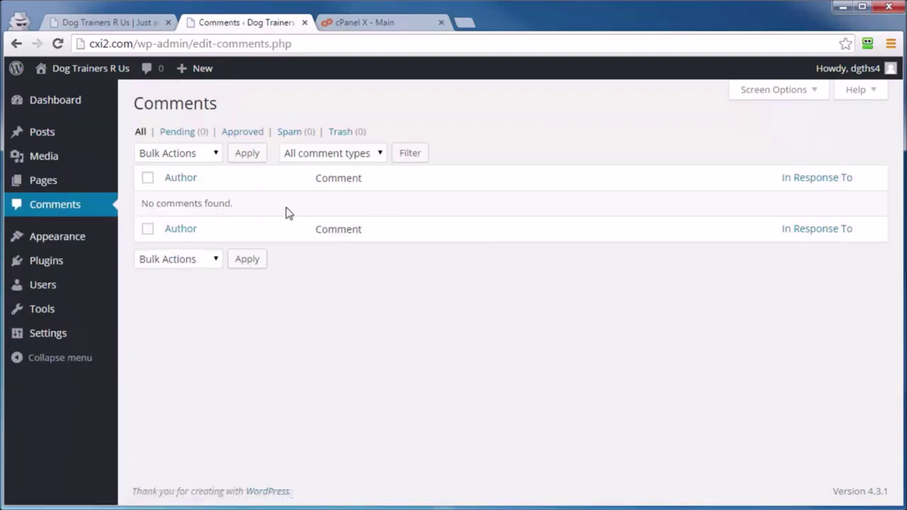
click(40, 181)
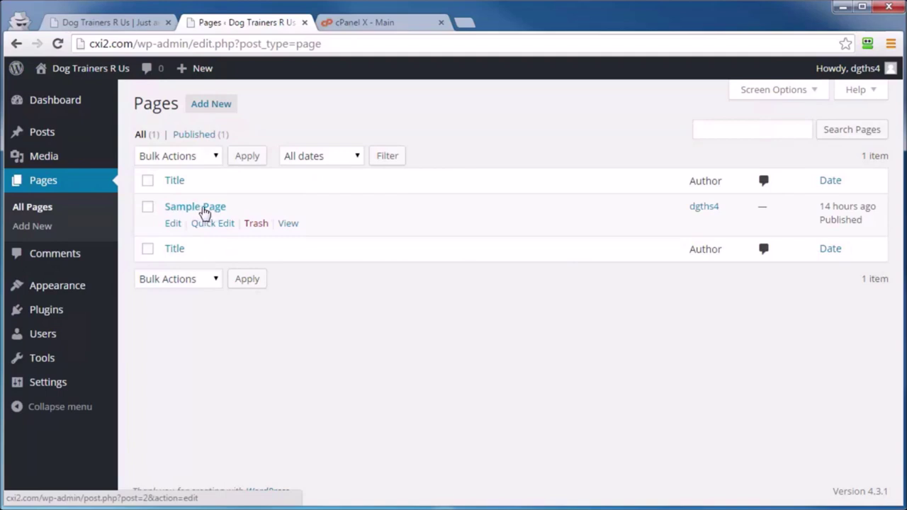
click(117, 23)
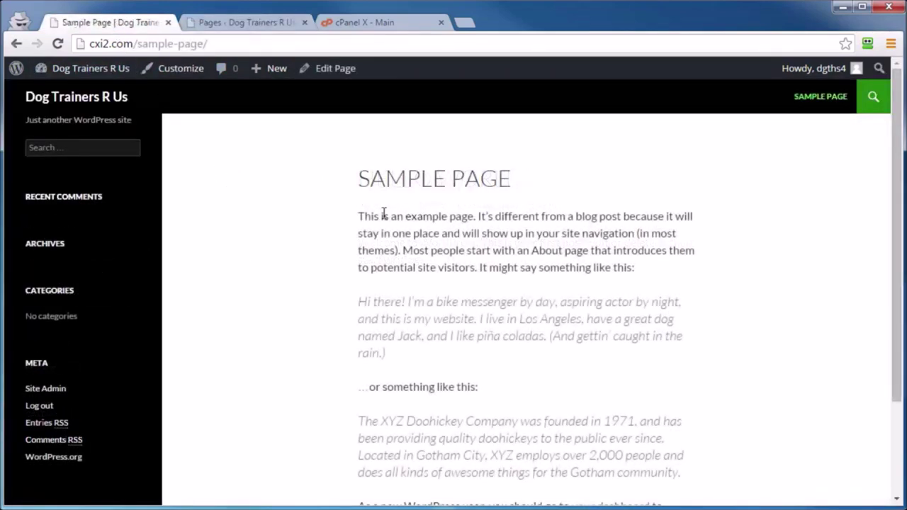
scroll(382, 389, down, 3)
scroll(385, 396, up, 3)
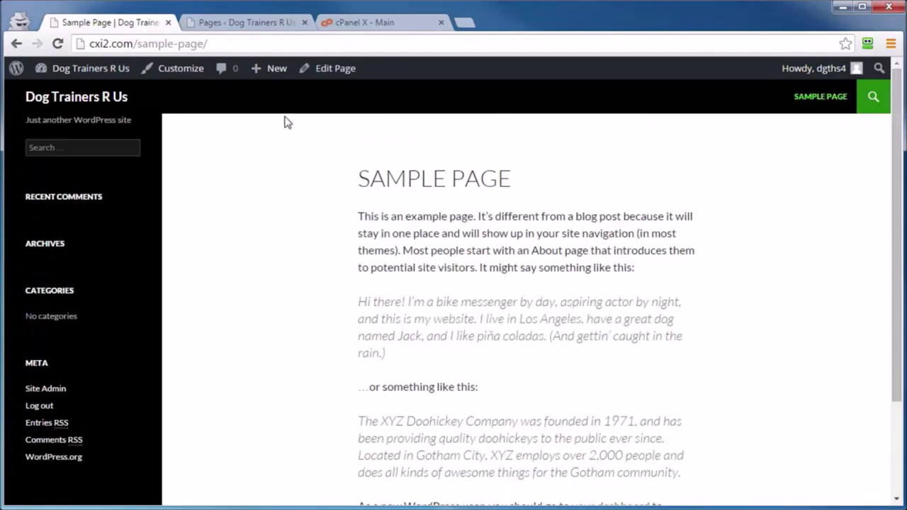
click(235, 23)
click(257, 224)
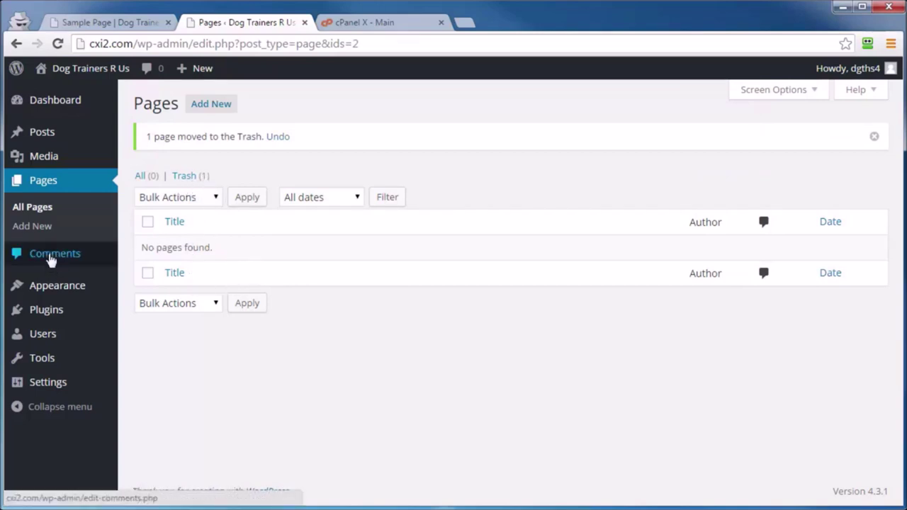
mouse_move(49, 286)
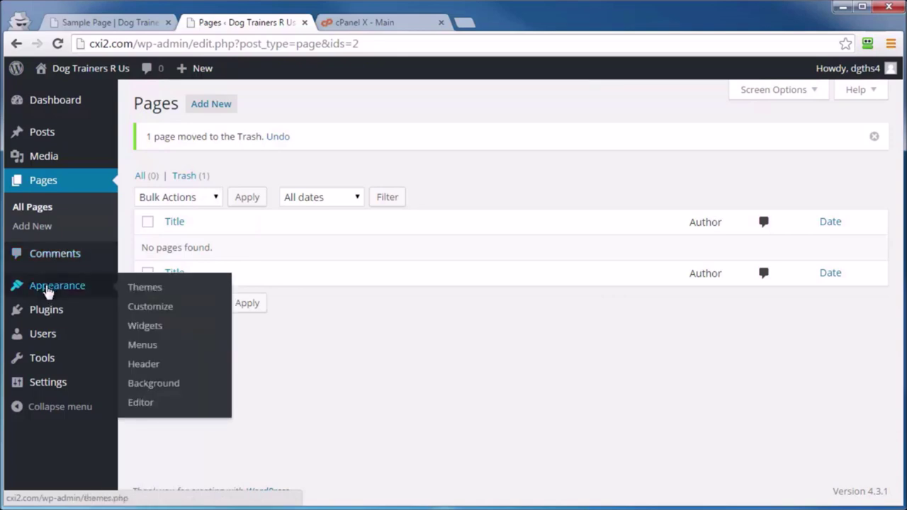
mouse_move(41, 319)
Open Appearance > Themes and delete the Twenty Fifteen theme
click(50, 291)
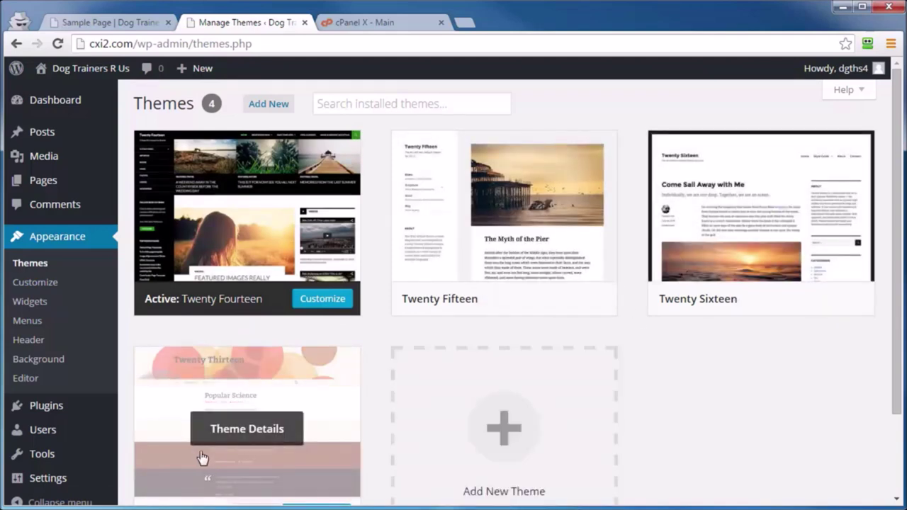
scroll(203, 455, down, 2)
scroll(305, 461, up, 2)
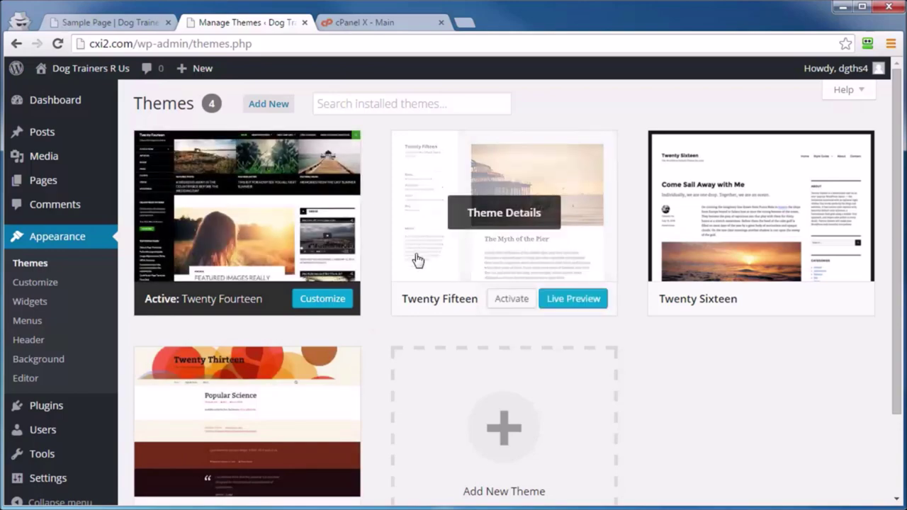
click(421, 255)
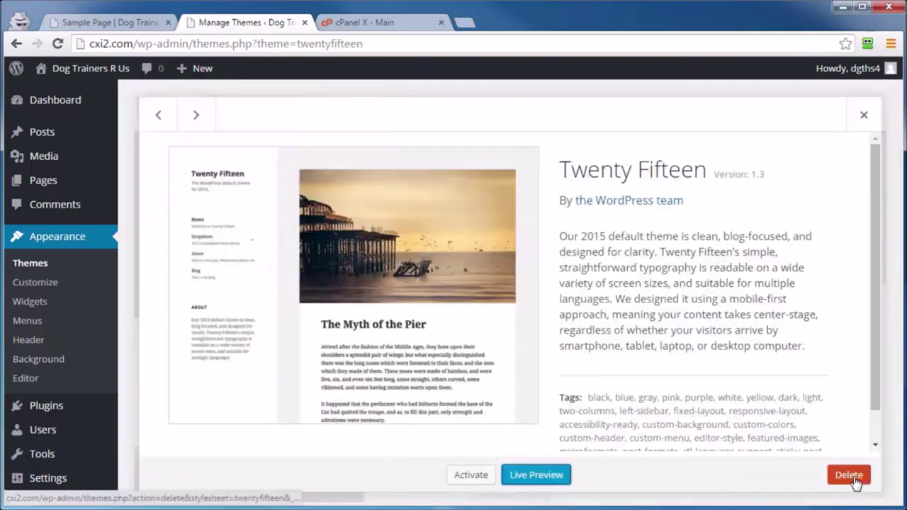
click(850, 476)
click(479, 156)
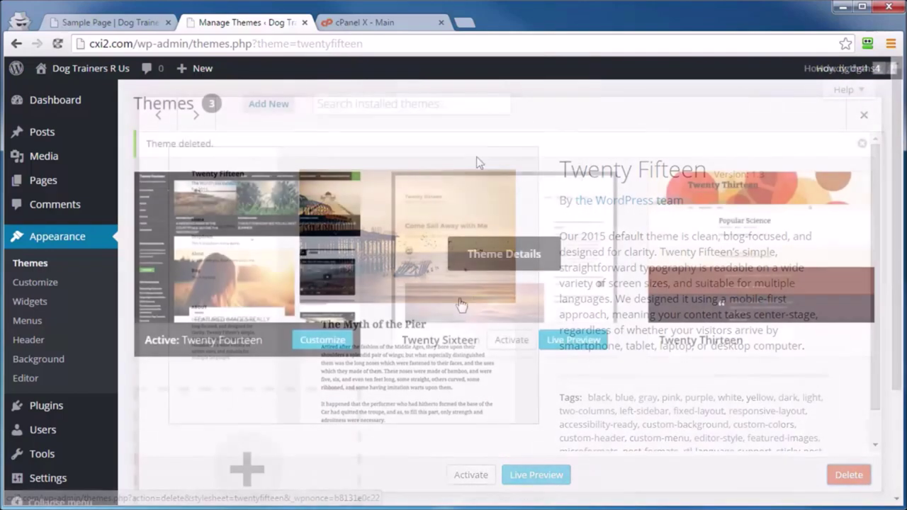
Delete Twenty Sixteen and Twenty Thirteen, leaving only the active Twenty Fourteen
click(448, 306)
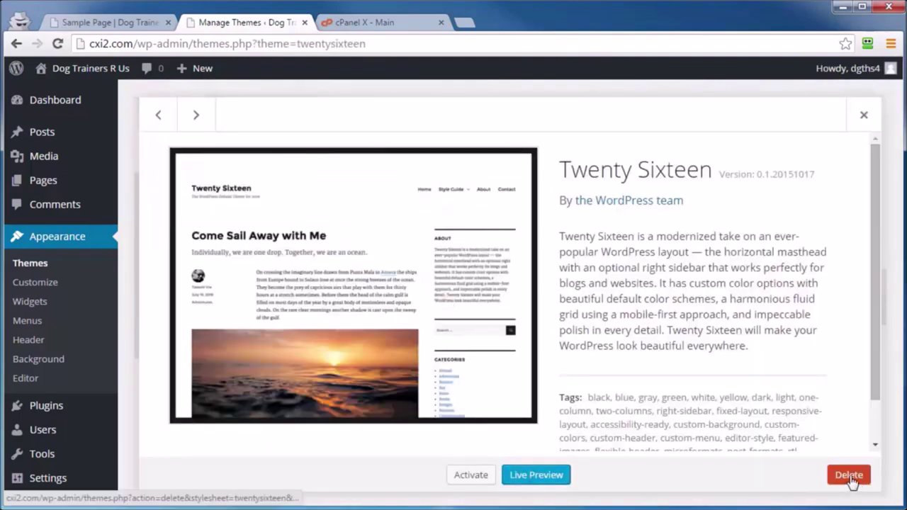
click(851, 479)
click(481, 179)
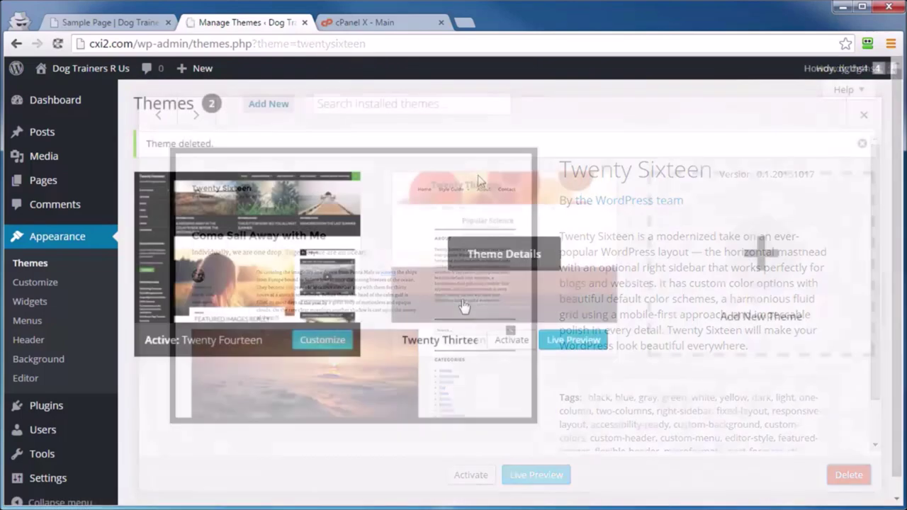
click(463, 307)
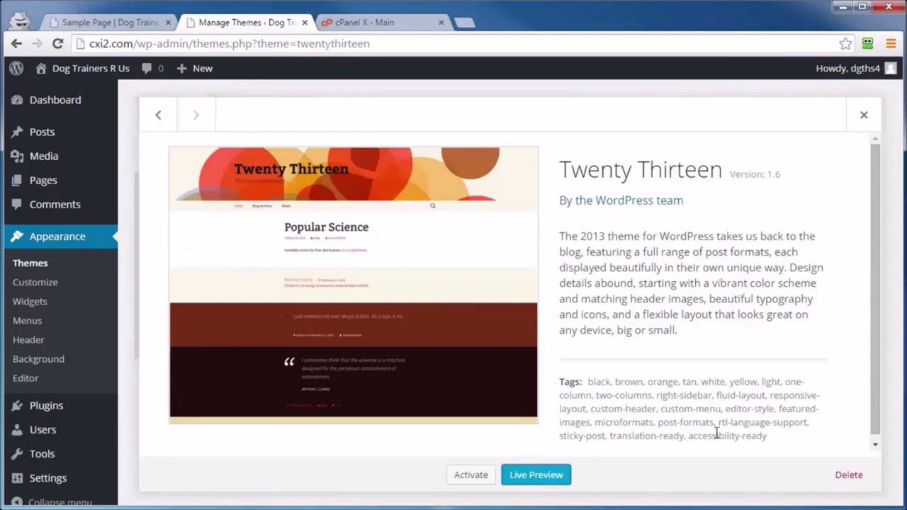
click(849, 477)
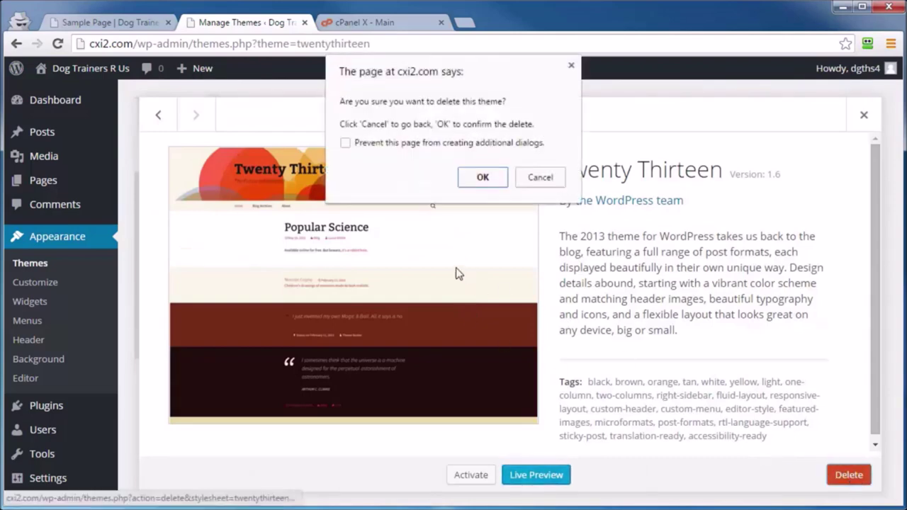
click(482, 179)
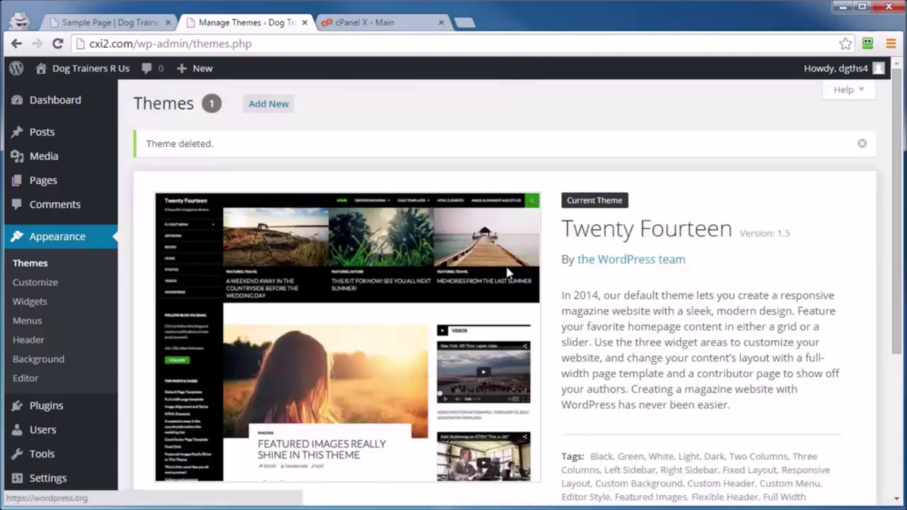
scroll(559, 263, down, 3)
scroll(621, 306, up, 3)
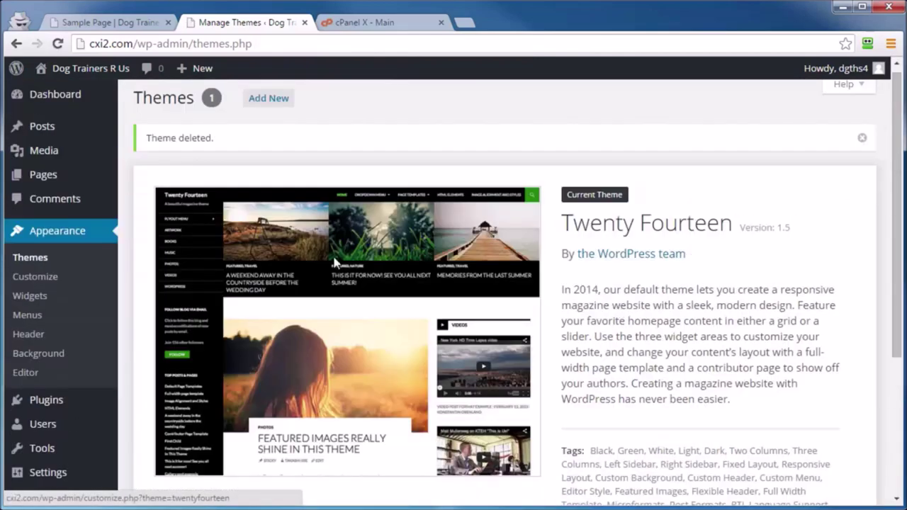
scroll(333, 262, down, 3)
mouse_move(49, 189)
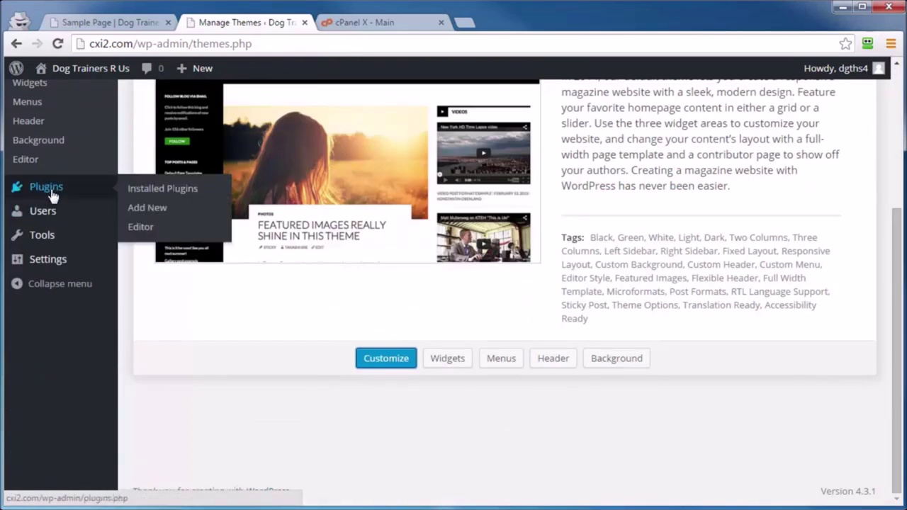
On Installed Plugins, delete Hello Dolly and confirm removing its files, keeping Akismet
click(41, 192)
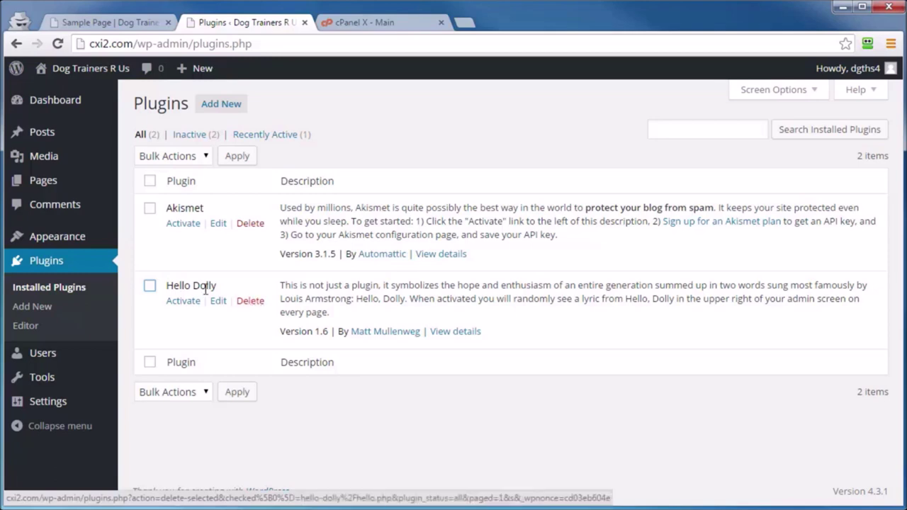
click(151, 182)
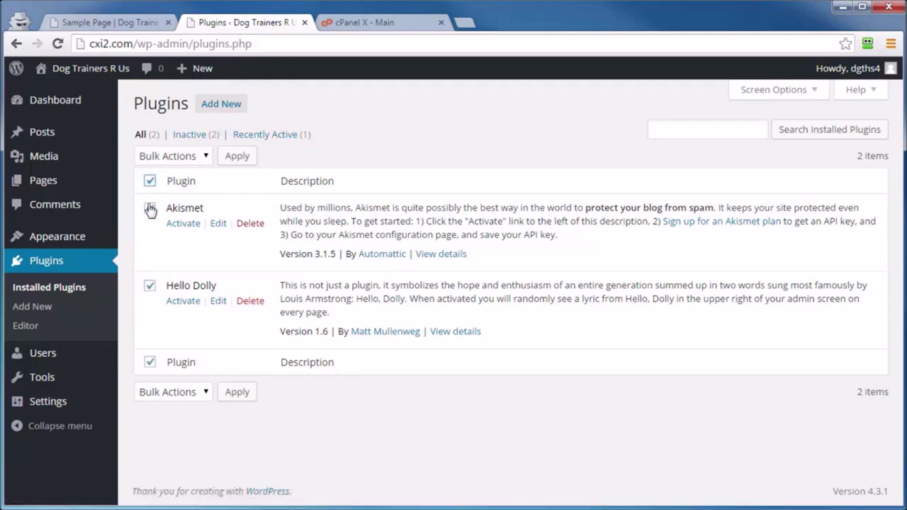
click(193, 163)
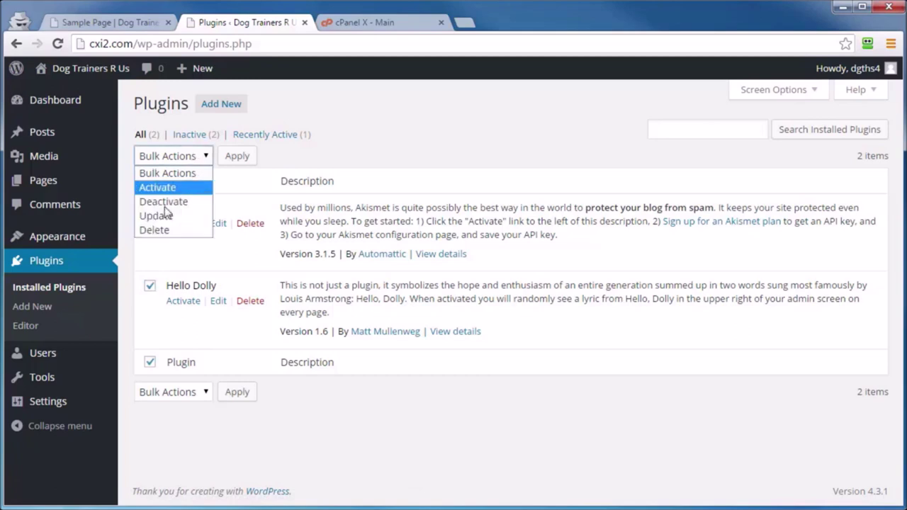
click(170, 258)
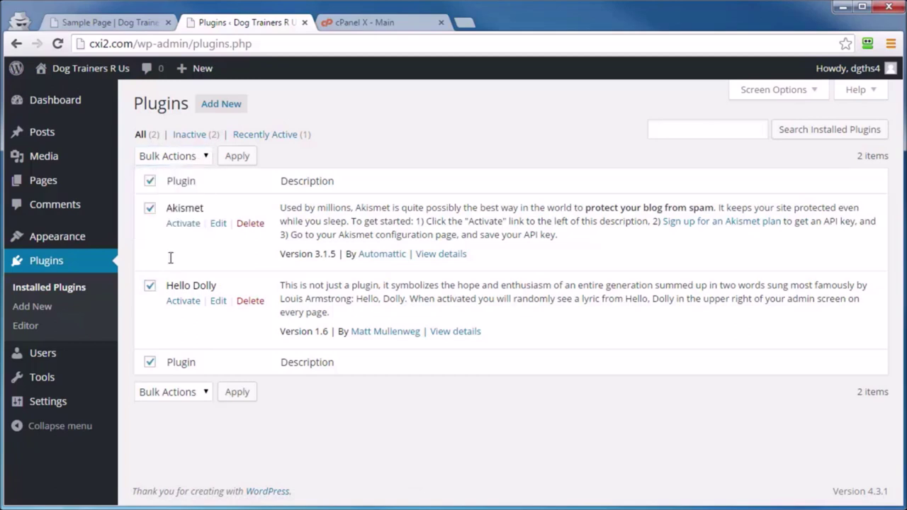
click(150, 181)
click(253, 302)
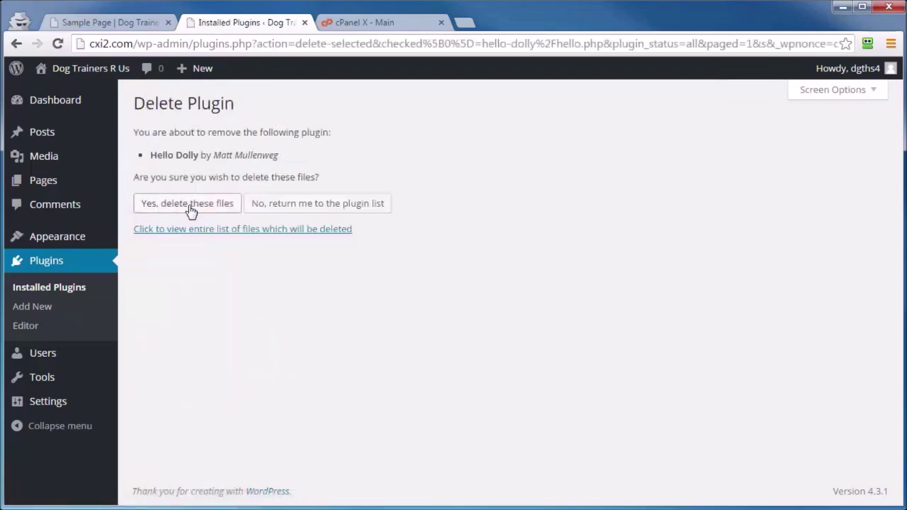
click(190, 205)
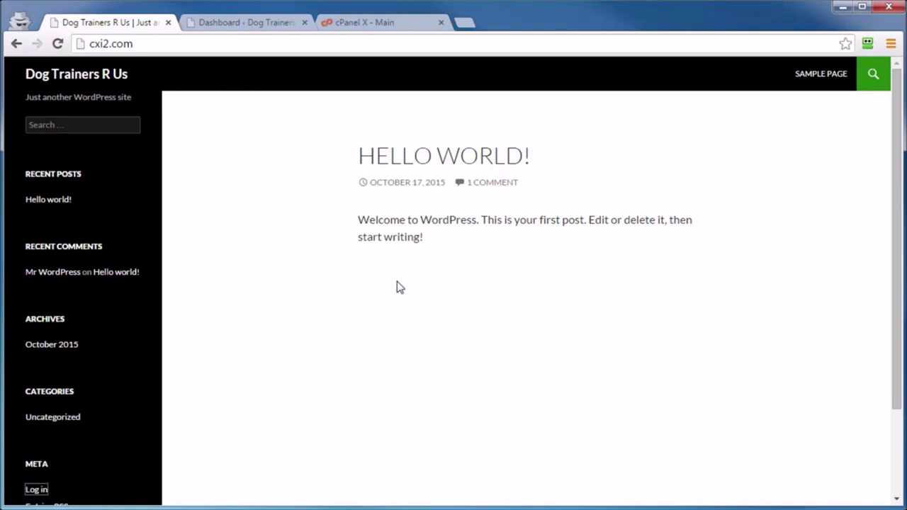
Open phpMyAdmin from cPanel, expand cxi2 and browse the wp_users table of cxi2_dgths4
click(355, 24)
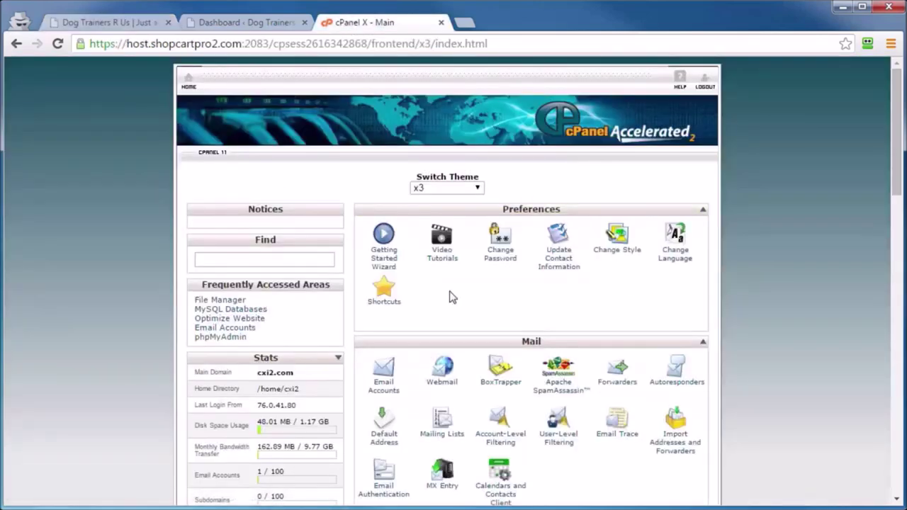
scroll(451, 297, down, 9)
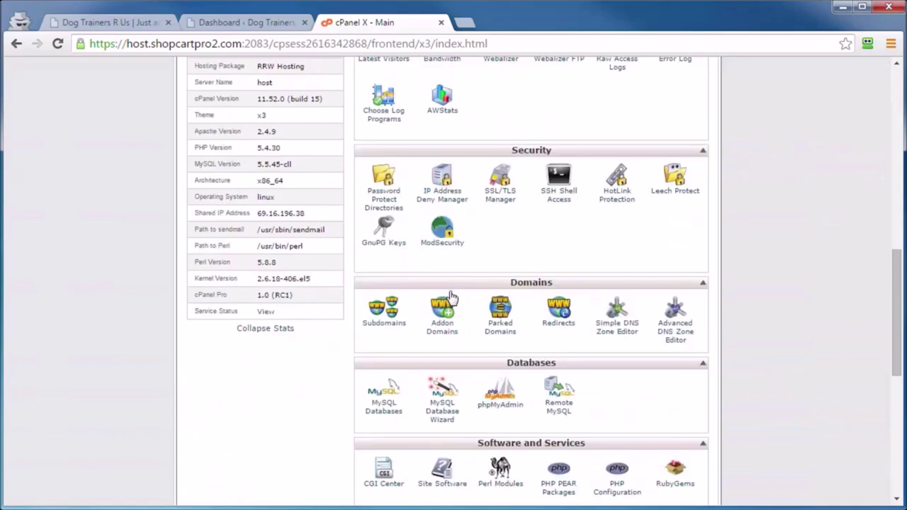
scroll(451, 297, down, 1)
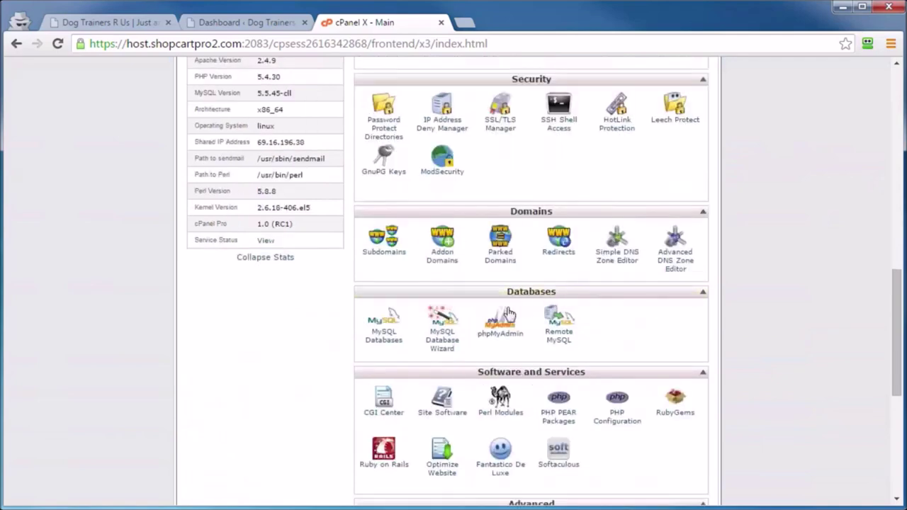
click(500, 339)
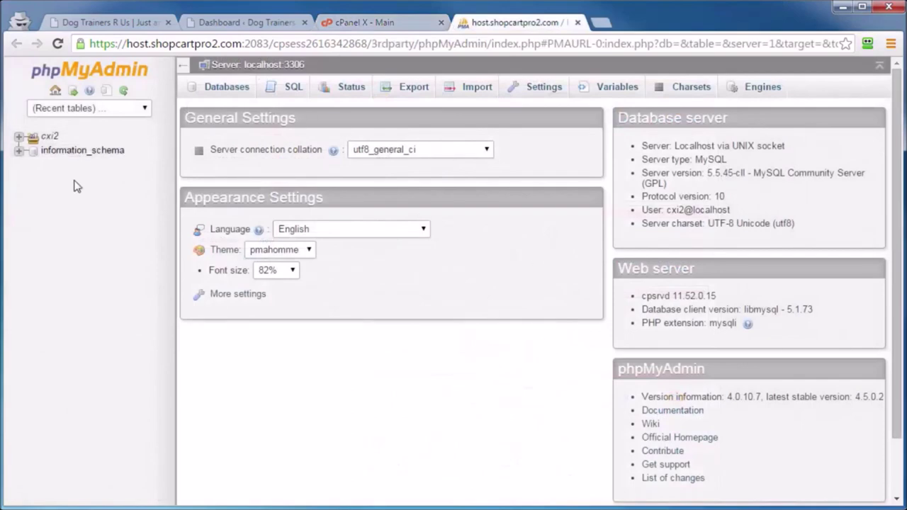
click(32, 138)
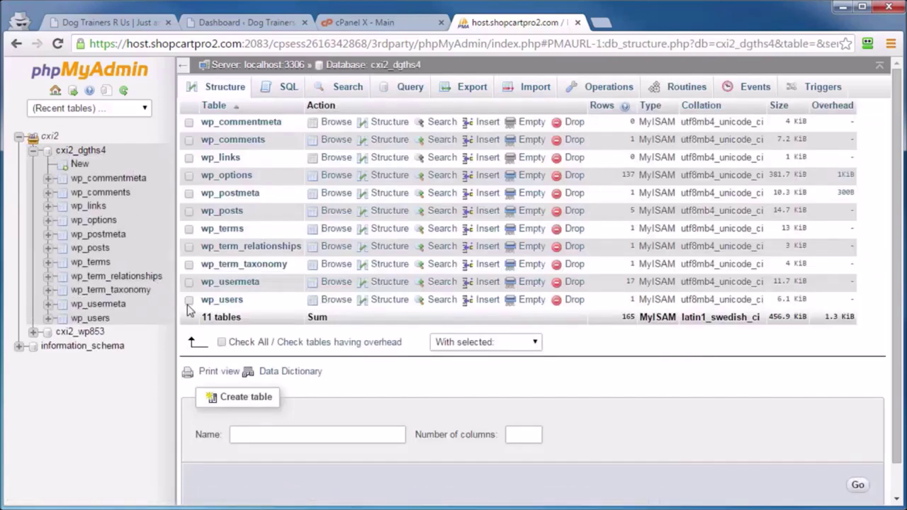
click(228, 302)
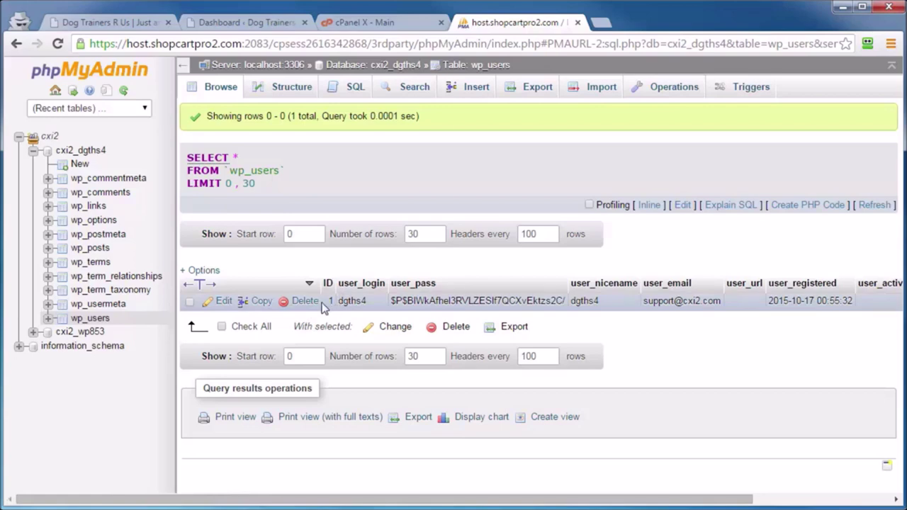
Open the Add New User form and choose the Administrator role
click(204, 26)
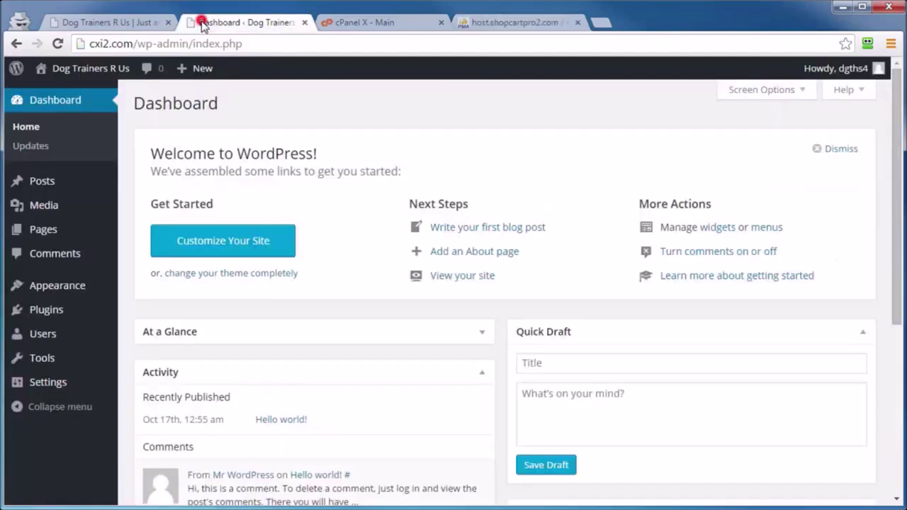
mouse_move(43, 342)
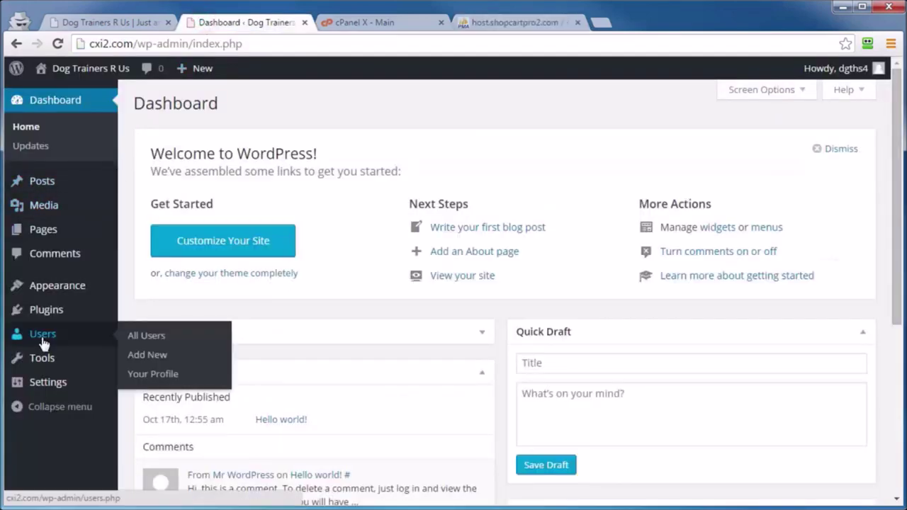
click(149, 357)
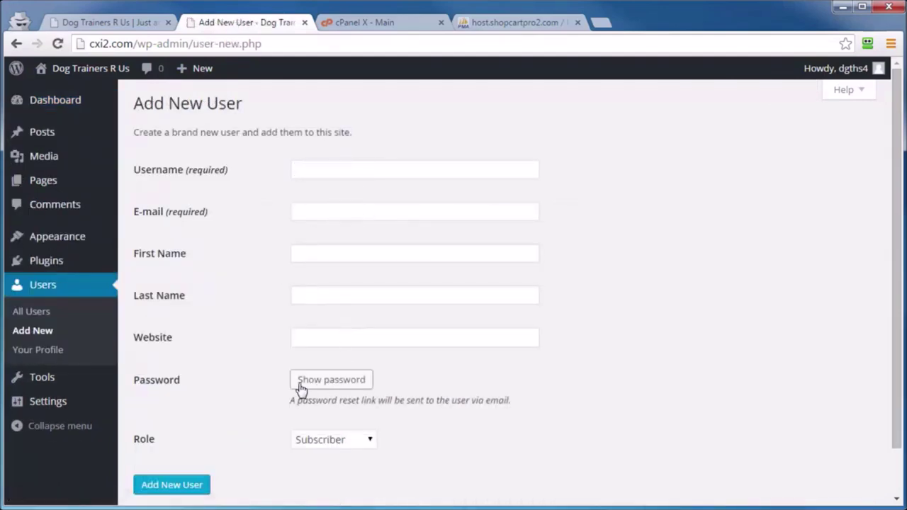
click(343, 440)
scroll(354, 440, down, 1)
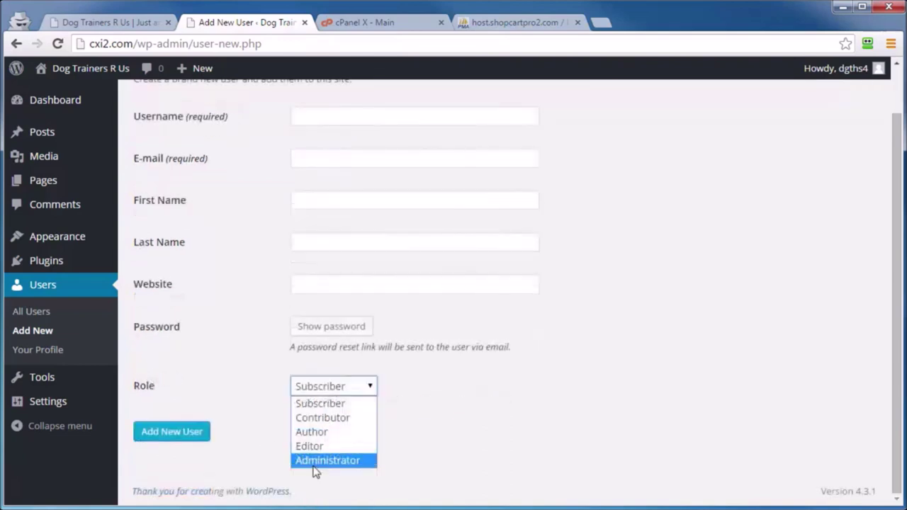
click(311, 460)
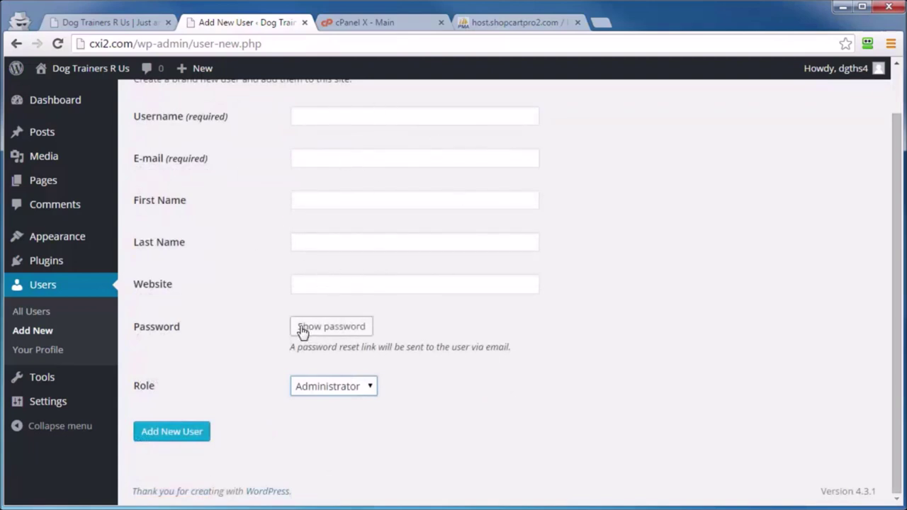
Recheck the wp_users table, then go to Users > All Users
click(481, 23)
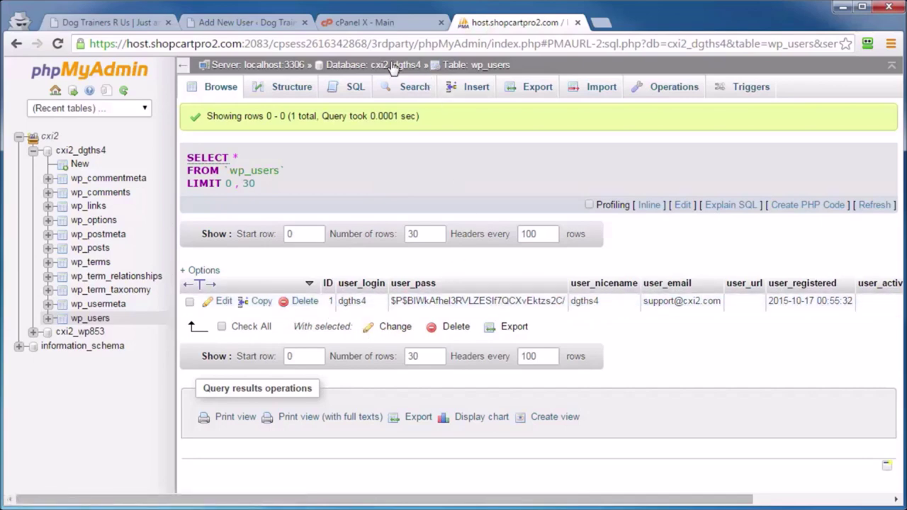
click(241, 24)
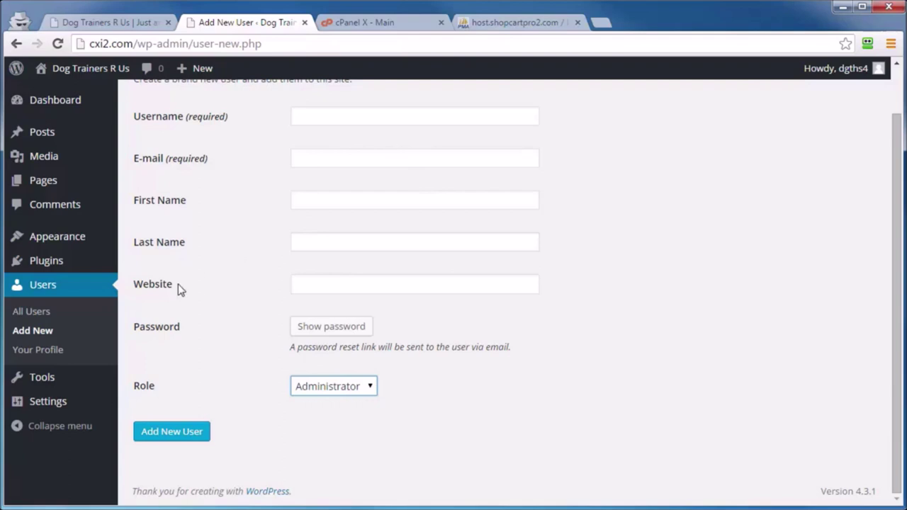
click(34, 311)
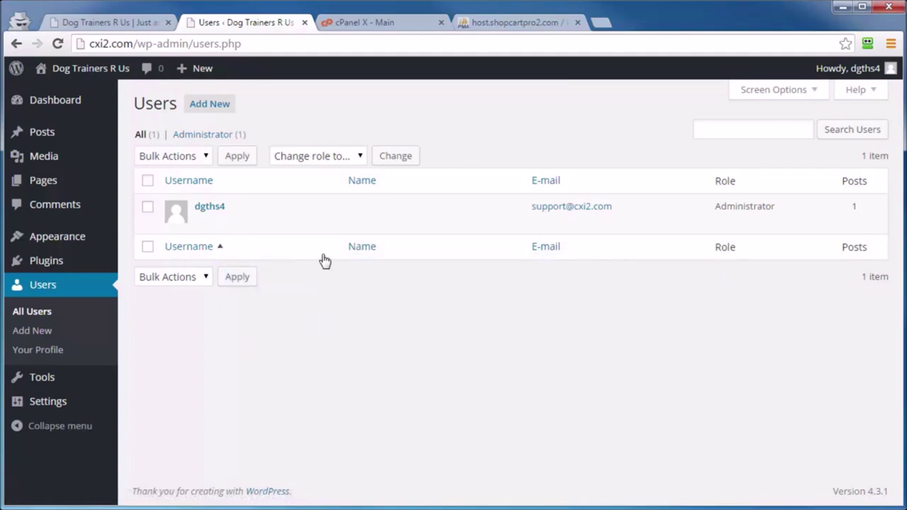
mouse_move(45, 269)
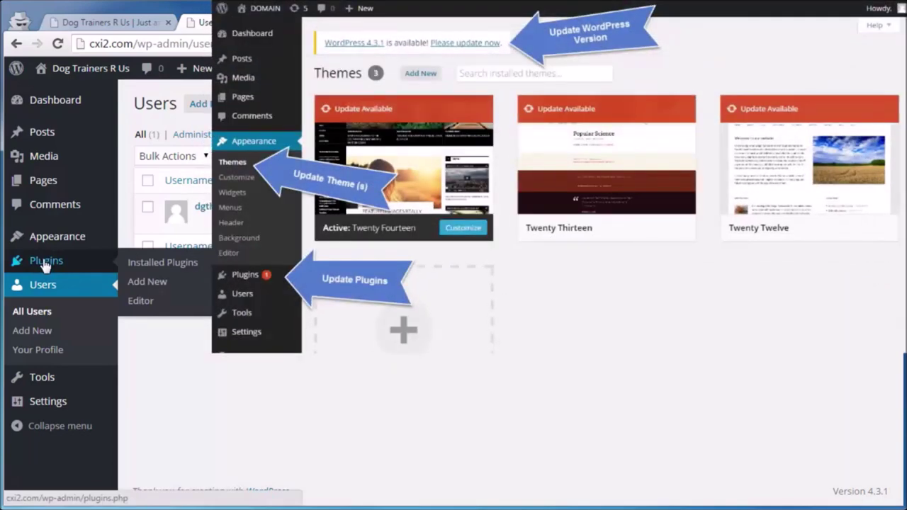
mouse_move(50, 237)
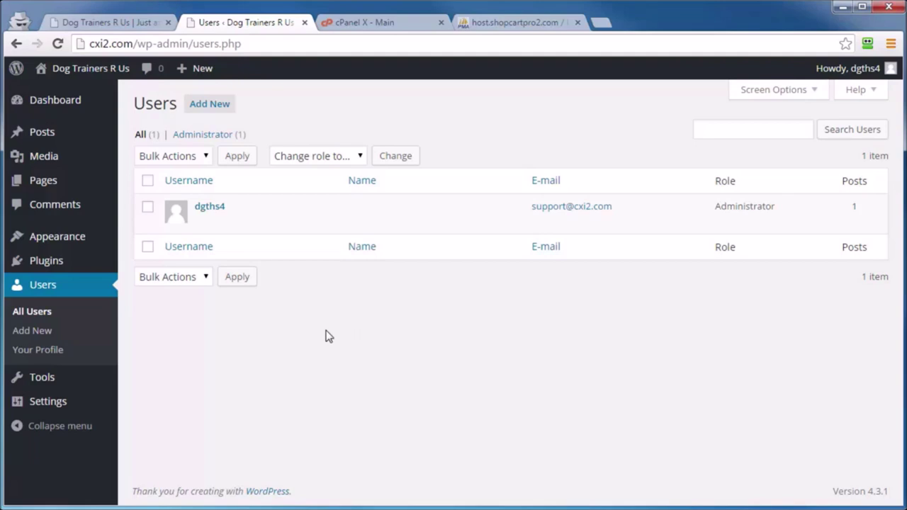
click(92, 22)
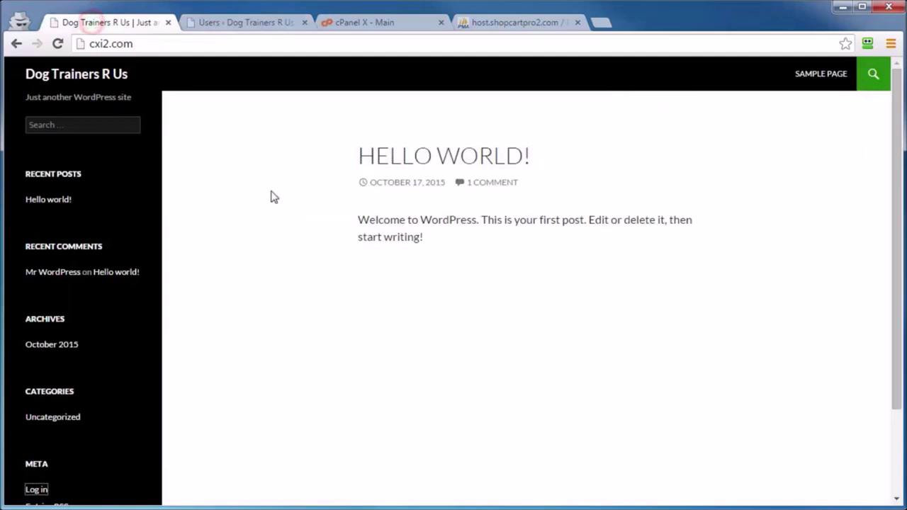
right_click(246, 210)
right_click(210, 156)
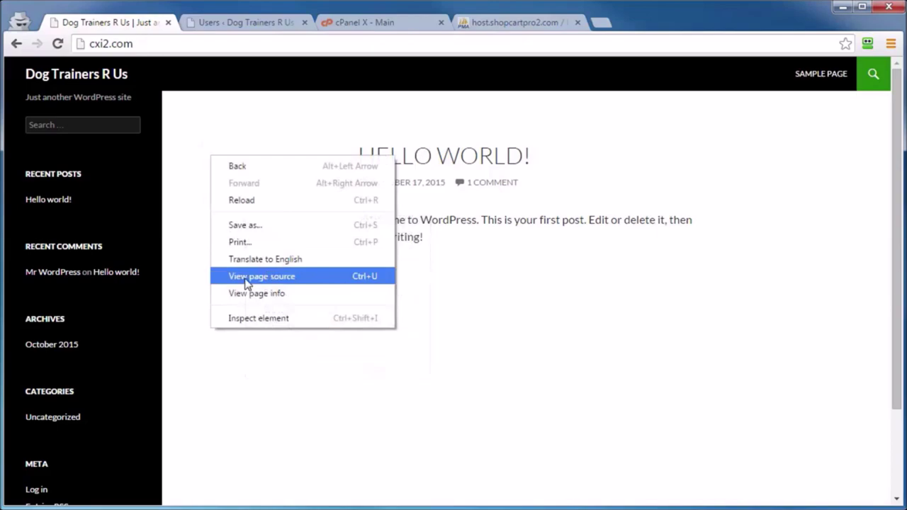
click(289, 277)
scroll(637, 329, down, 1)
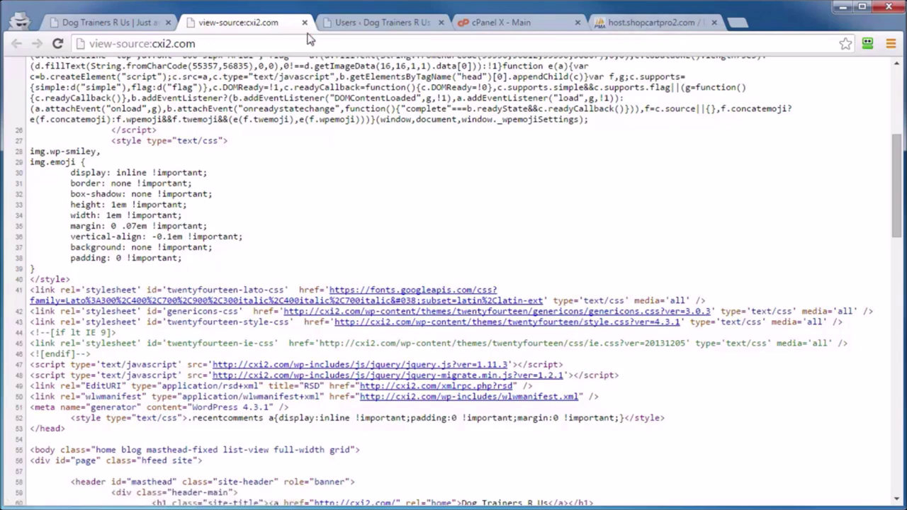
click(305, 22)
click(238, 23)
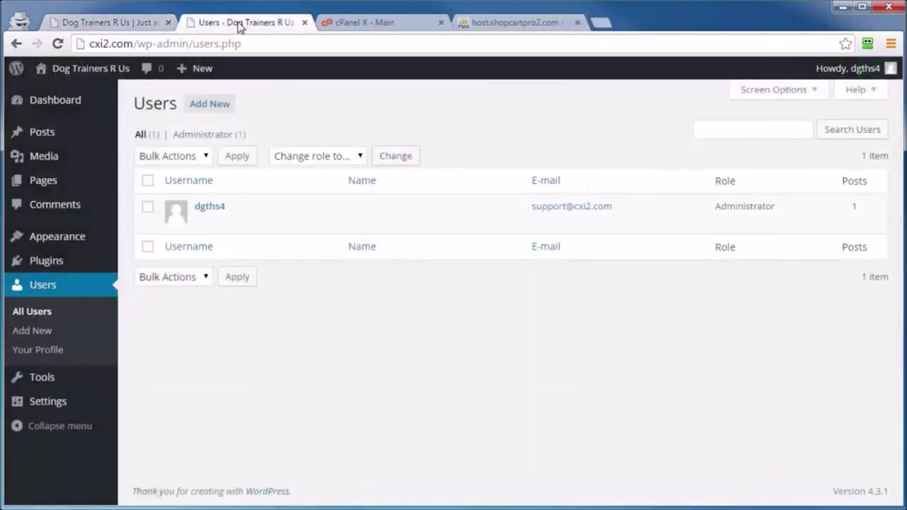
Search the plugin directory for 'Meta Generator and Version Info Remover'
mouse_move(36, 260)
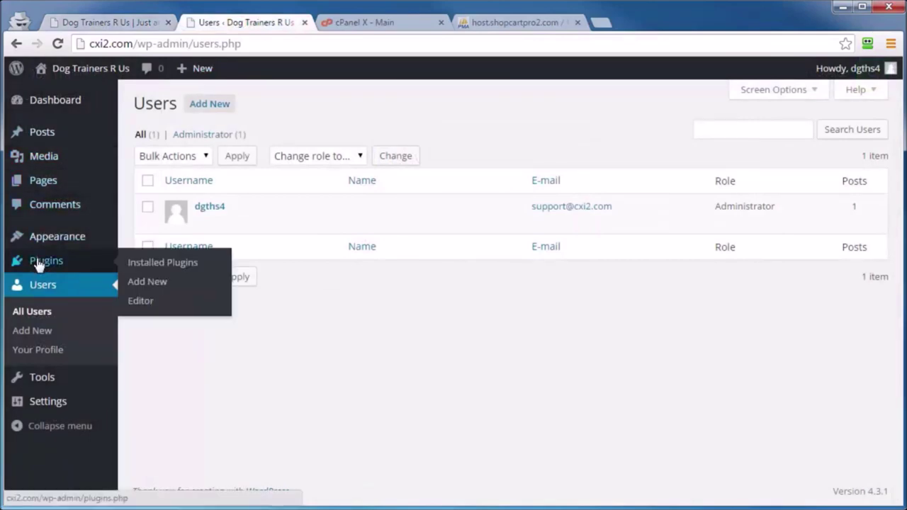
click(158, 283)
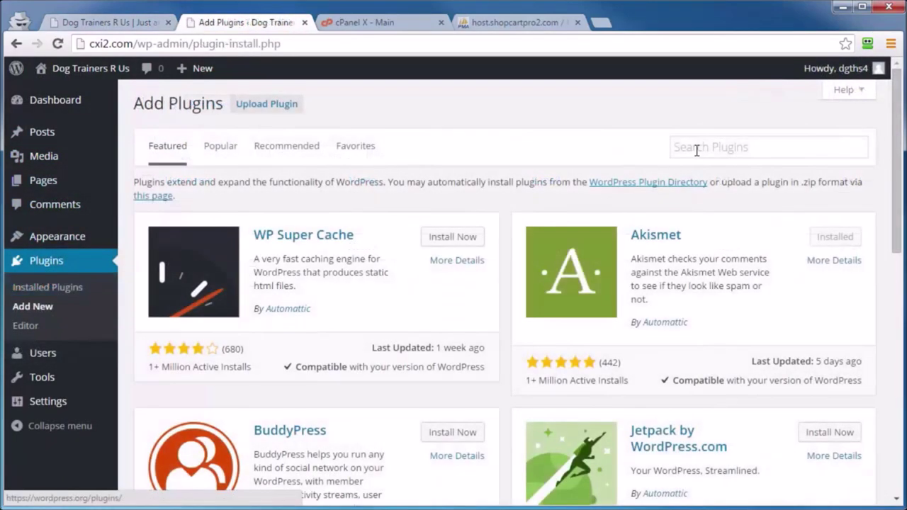
click(697, 149)
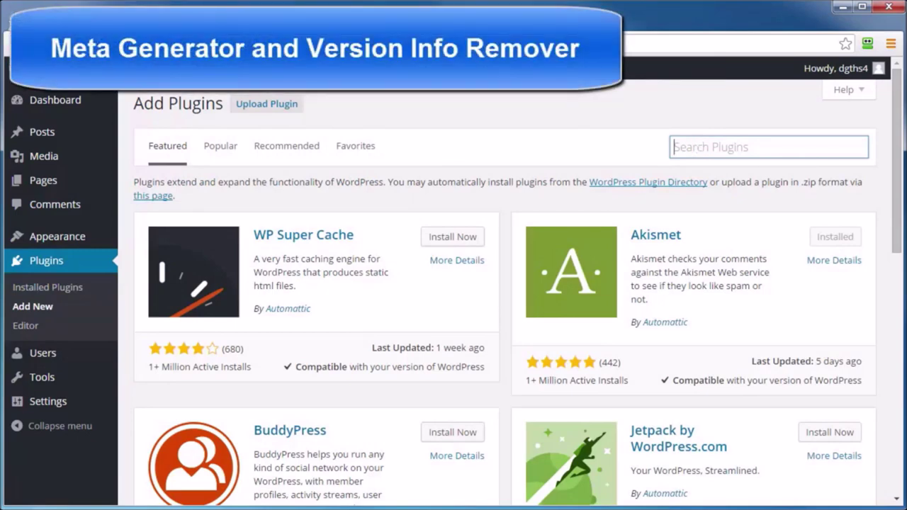
text(Meta Generator and Version Info Remover)
key(Return)
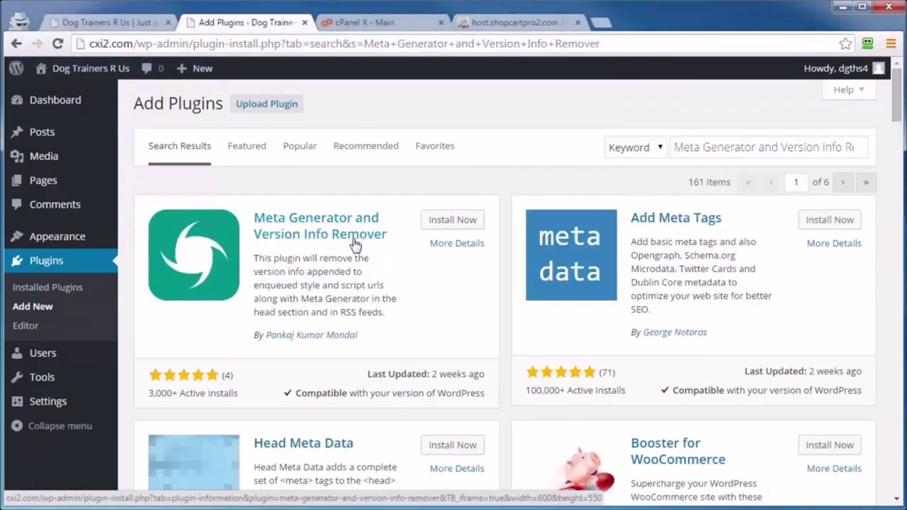
Install and activate Meta Generator and Version Info Remover 3.3 and open its settings page
click(448, 221)
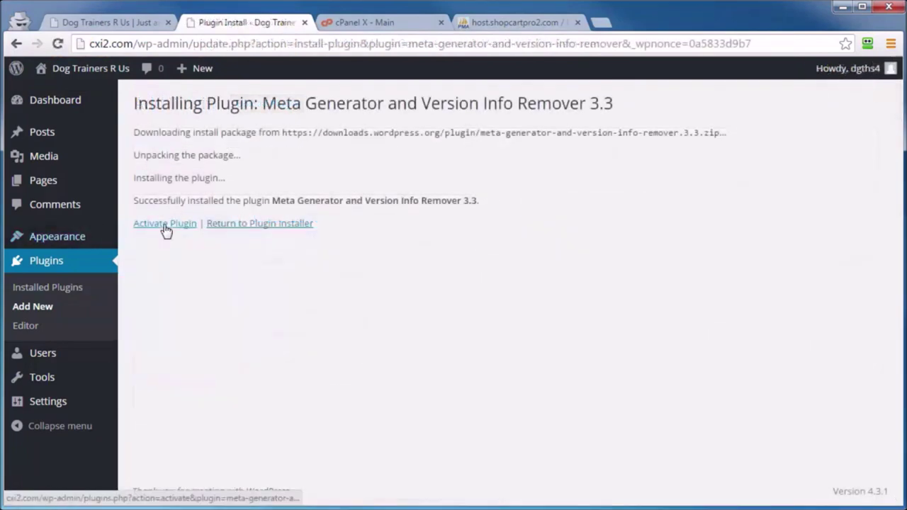
click(164, 224)
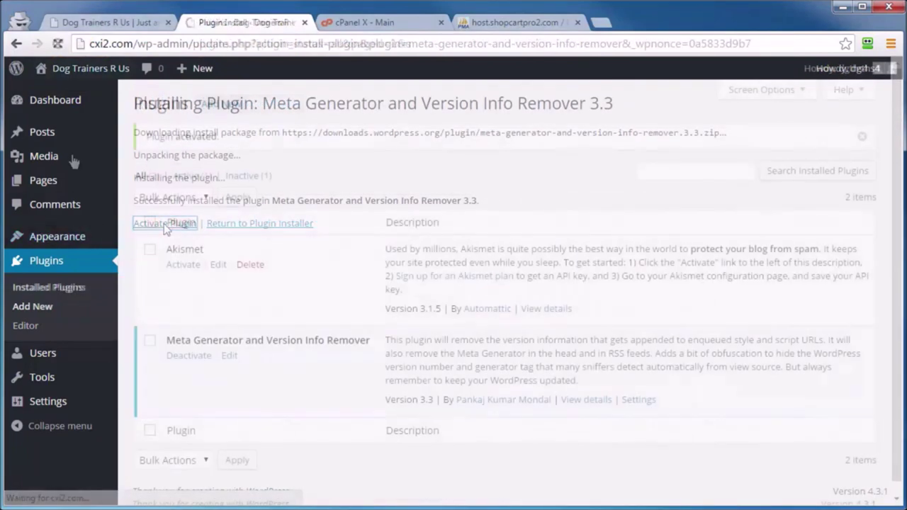
mouse_move(39, 405)
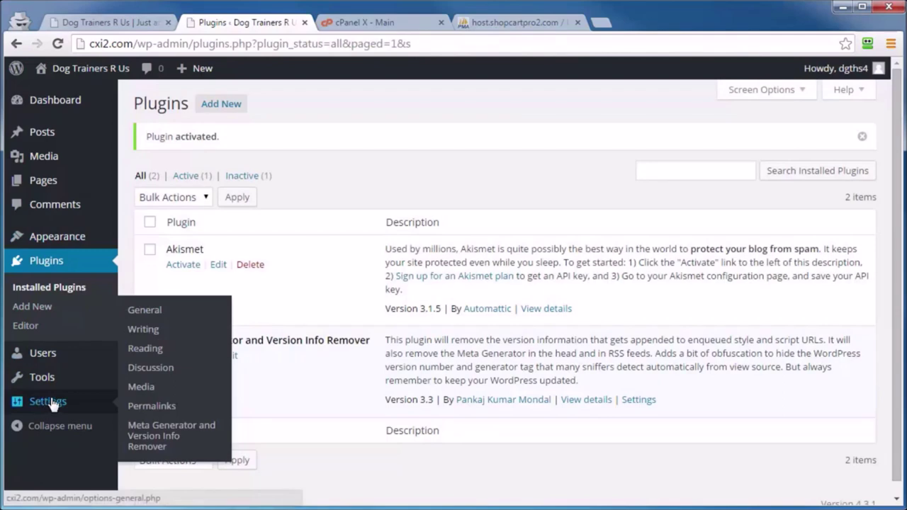
click(151, 433)
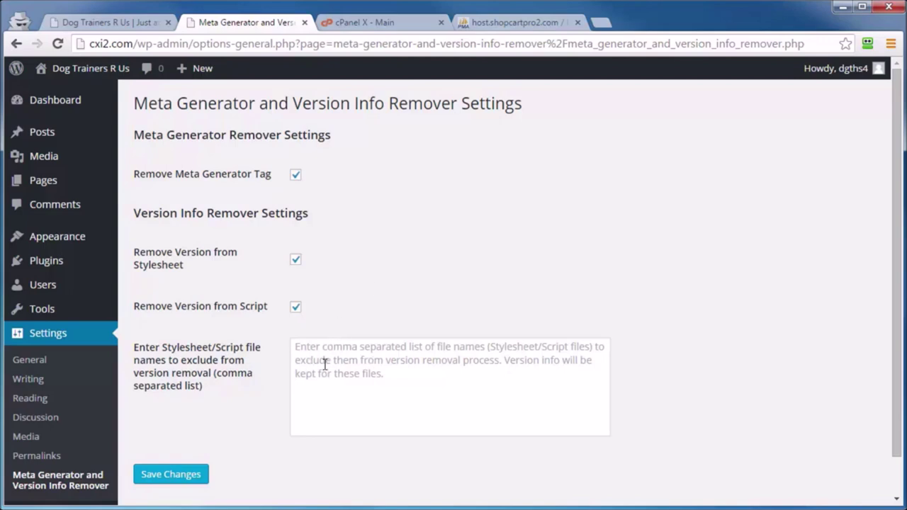
Reload the site's front page and review its HTML source
click(102, 23)
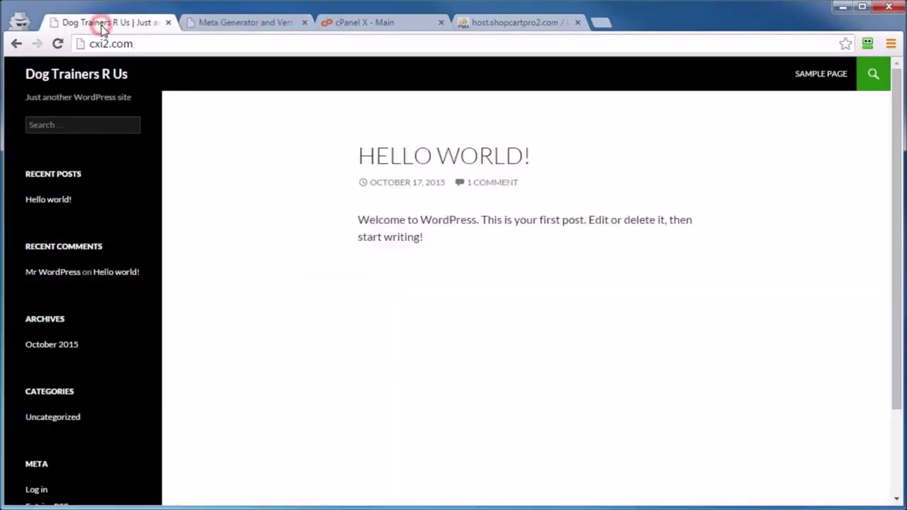
key(F5)
right_click(257, 169)
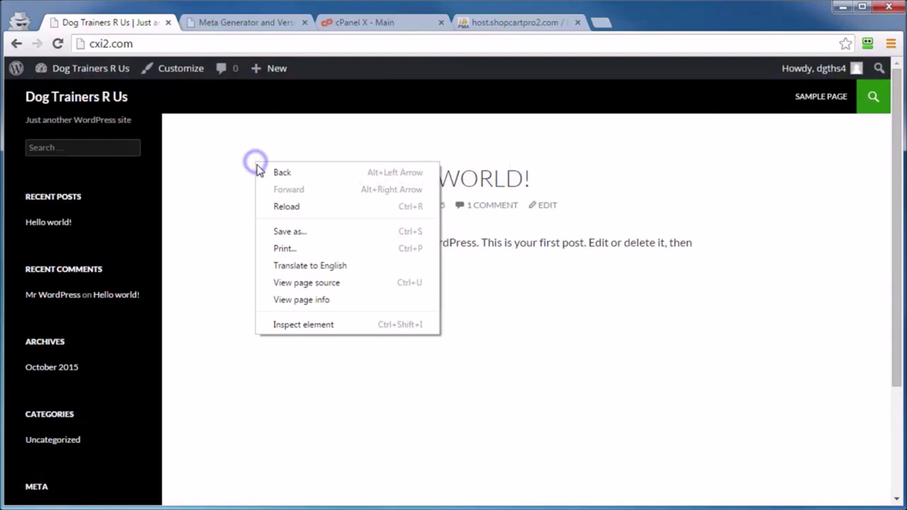
click(305, 283)
scroll(607, 300, down, 5)
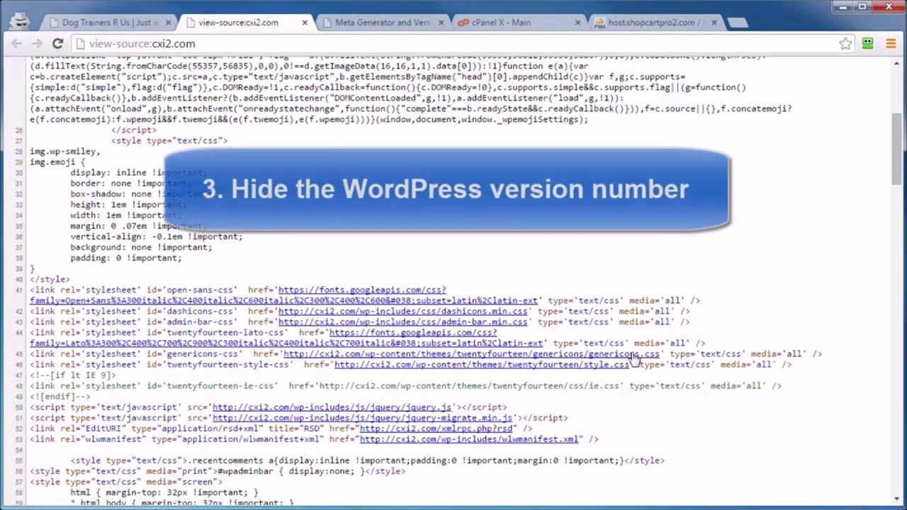
scroll(610, 361, down, 2)
scroll(454, 213, up, 2)
click(303, 23)
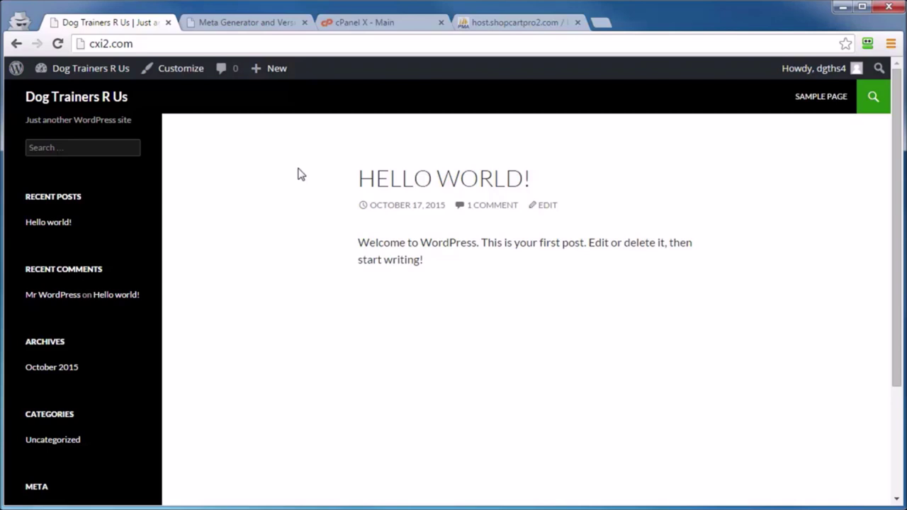
Back in the admin tab, go to the Add Plugins page
click(260, 25)
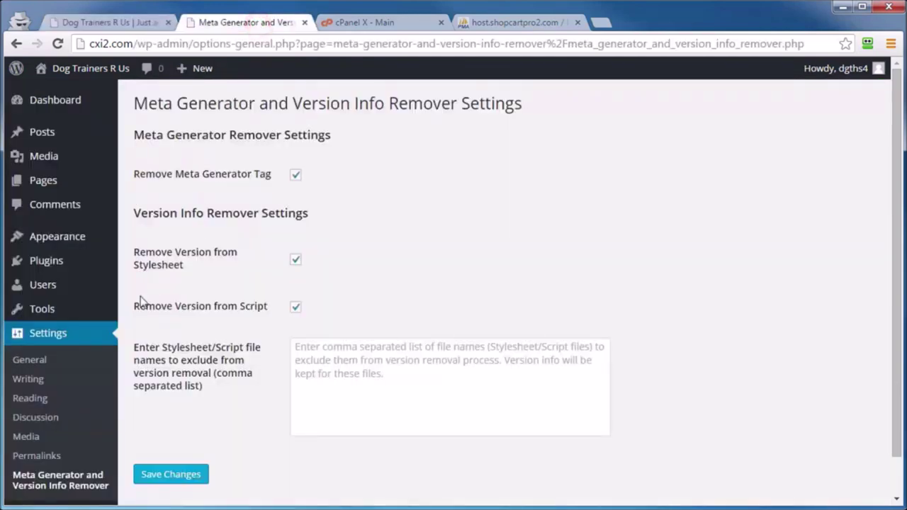
mouse_move(43, 264)
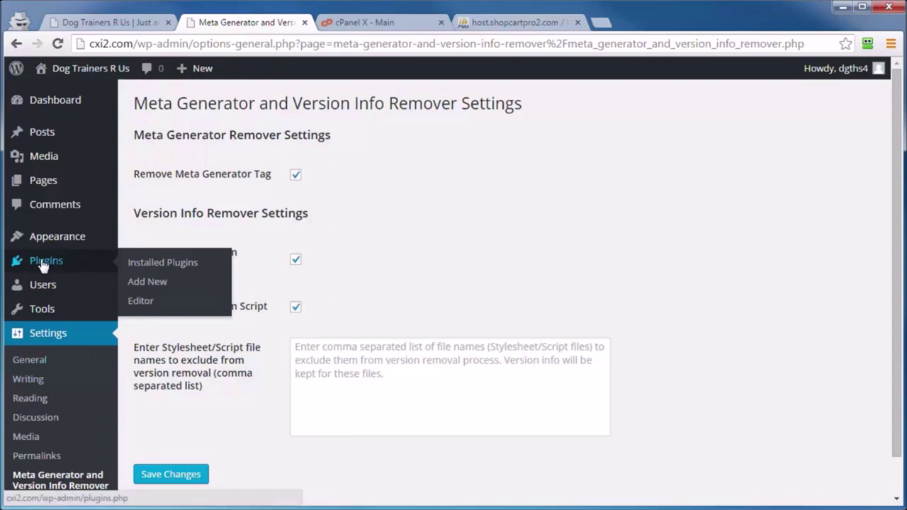
click(152, 282)
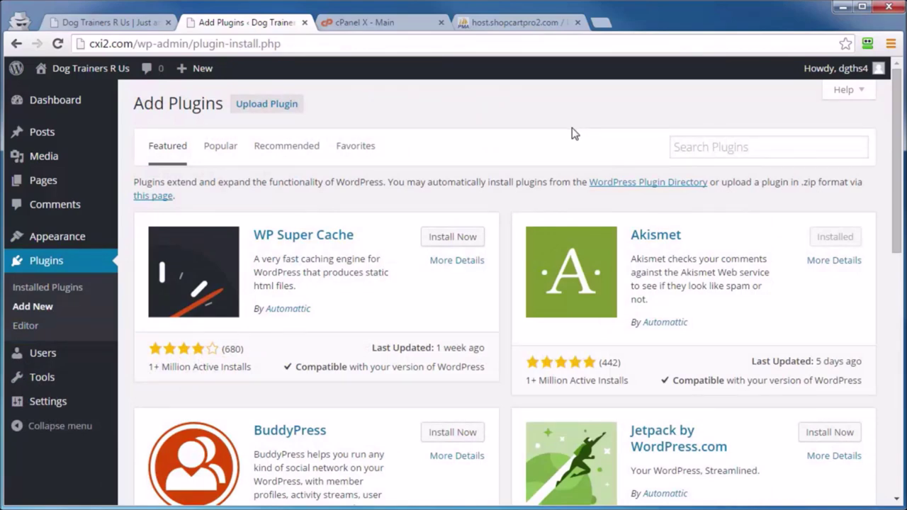
Search for 'updraft', install and activate UpdraftPlus Backup and Restoration, and open UpdraftPlus Backups settings
click(712, 147)
text(updraft)
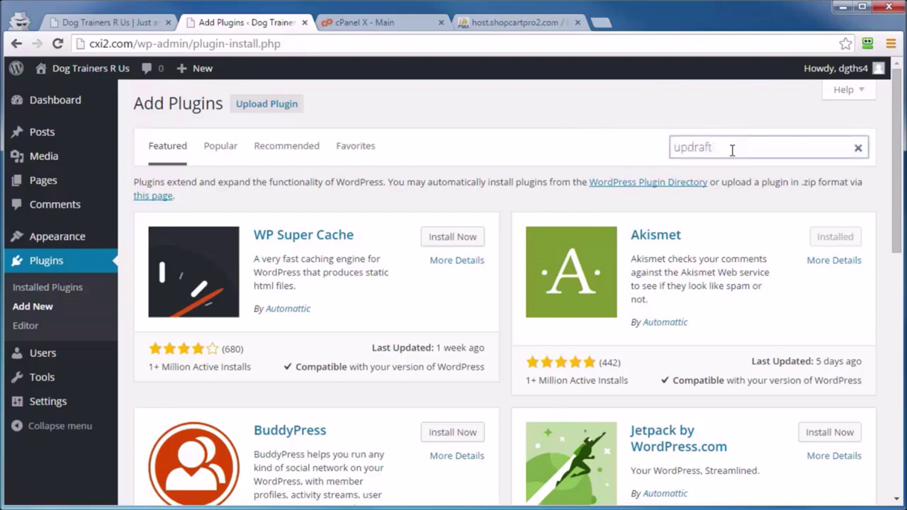
key(Return)
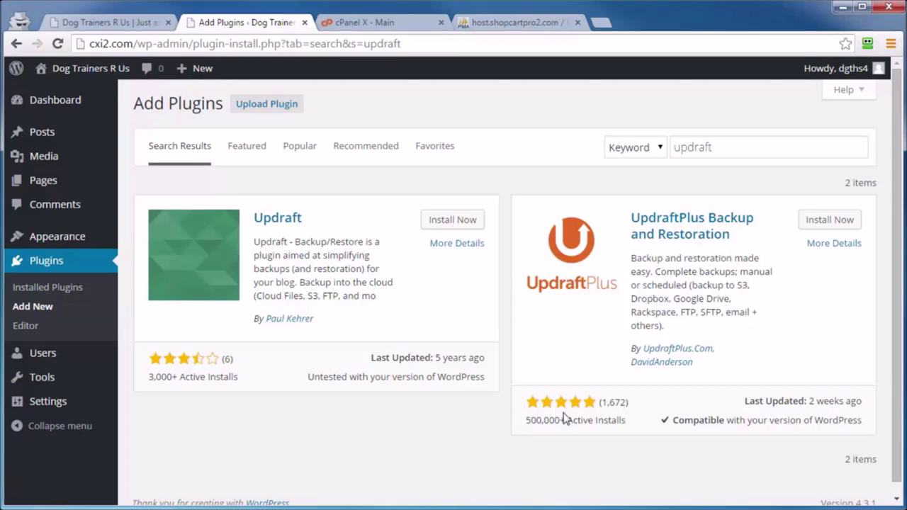
click(830, 225)
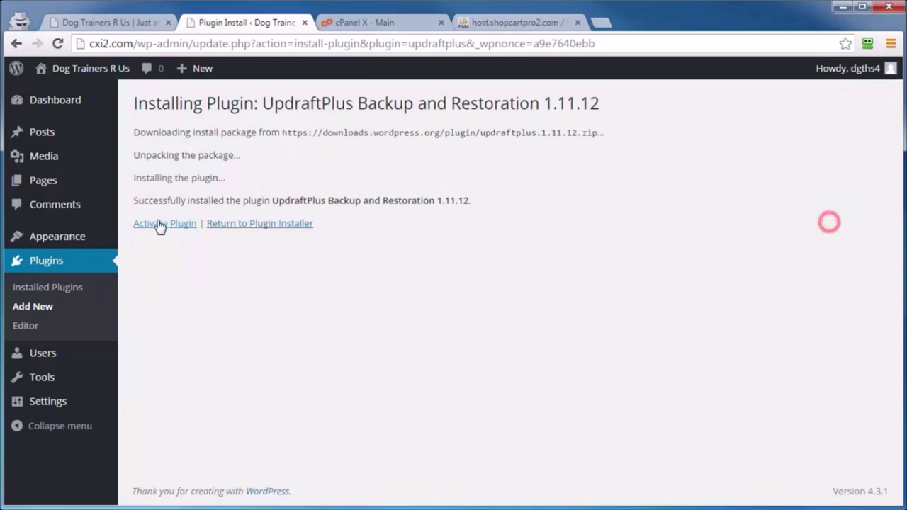
click(158, 222)
mouse_move(30, 406)
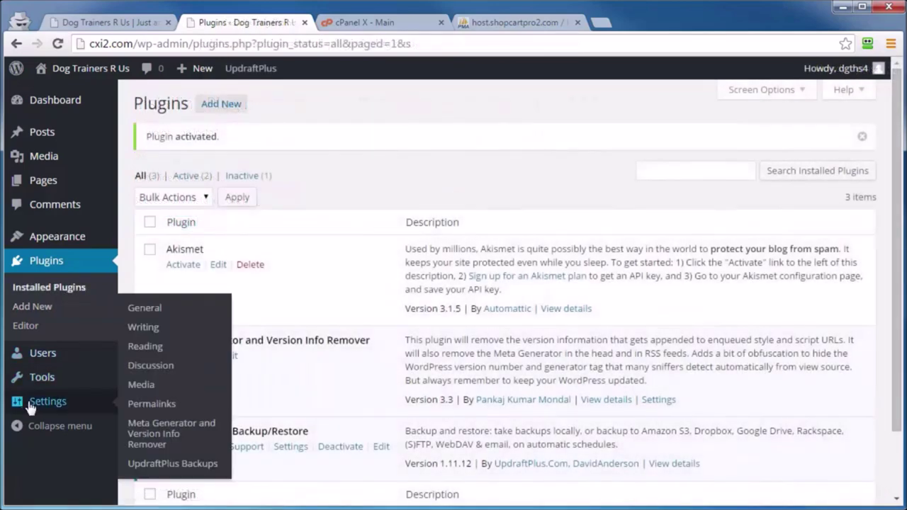
click(142, 464)
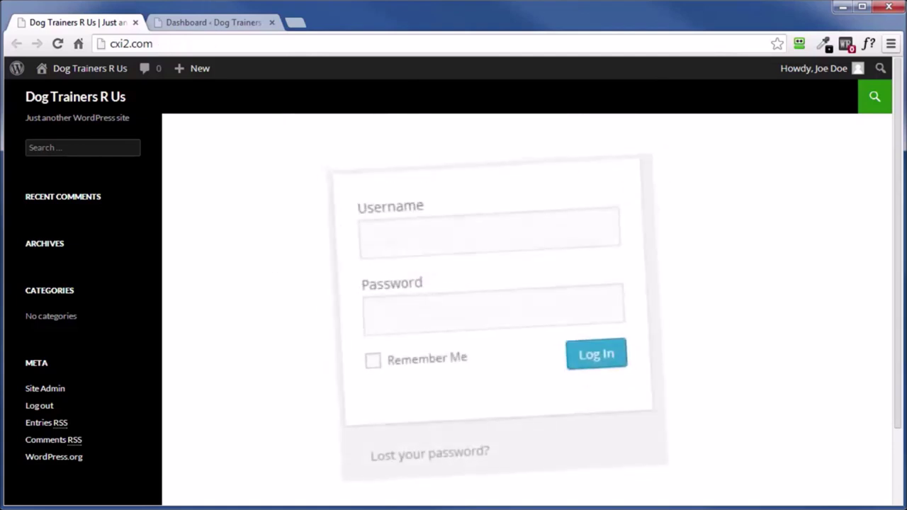
click(177, 22)
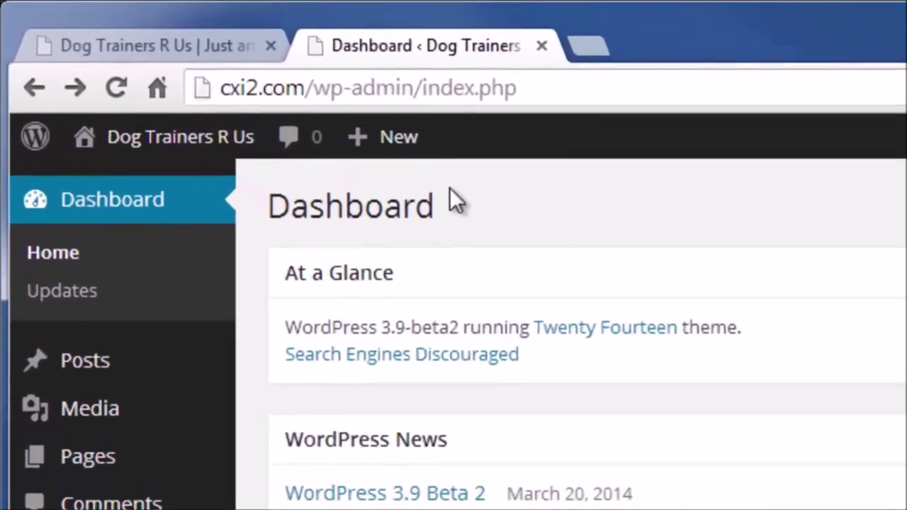
mouse_move(143, 149)
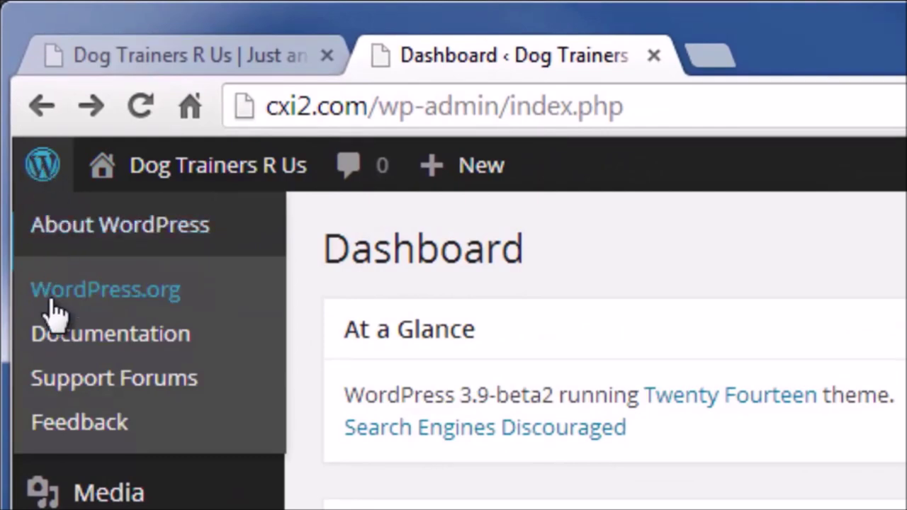
mouse_move(105, 180)
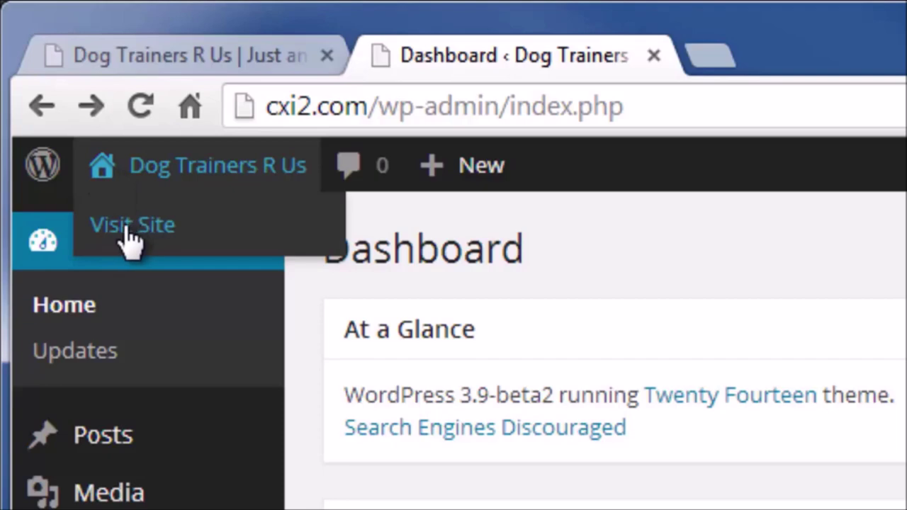
click(135, 65)
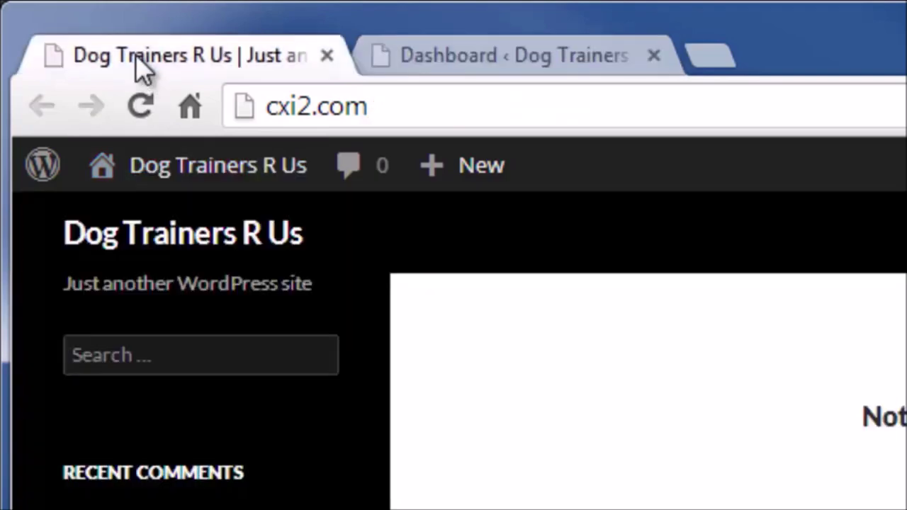
click(488, 60)
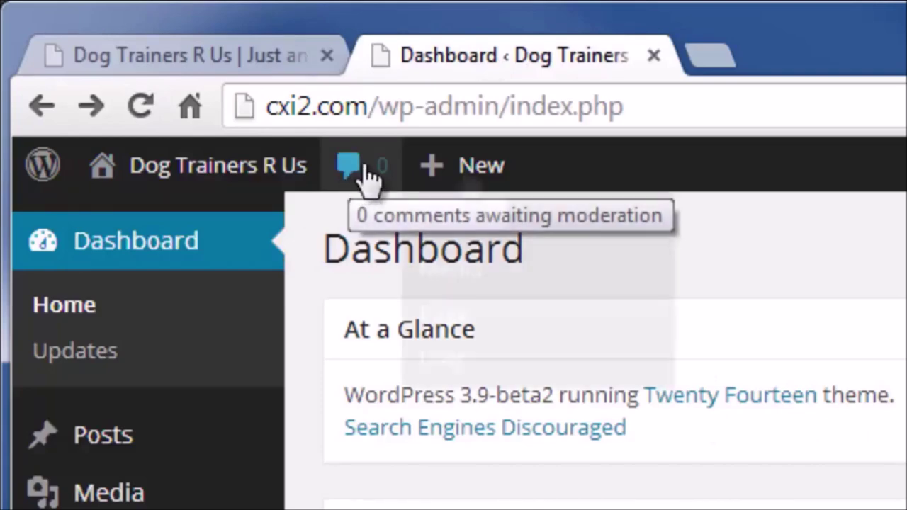
mouse_move(466, 173)
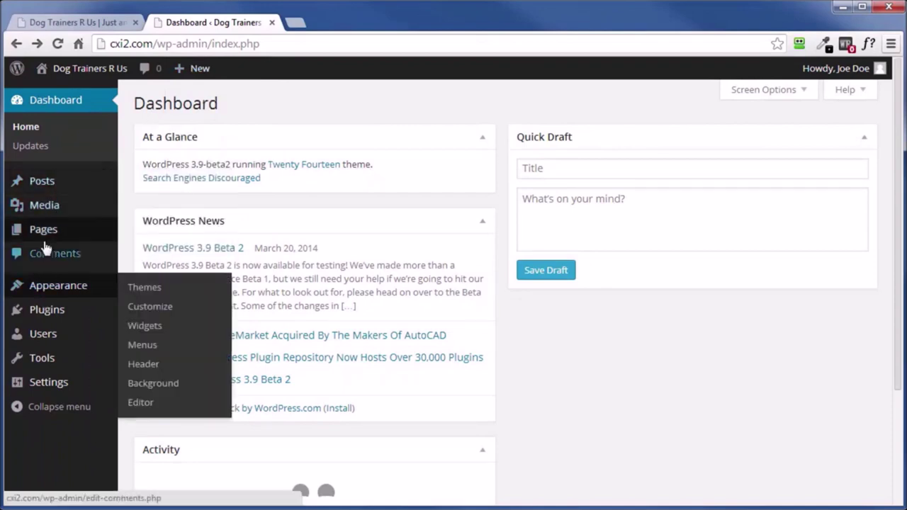
mouse_move(44, 177)
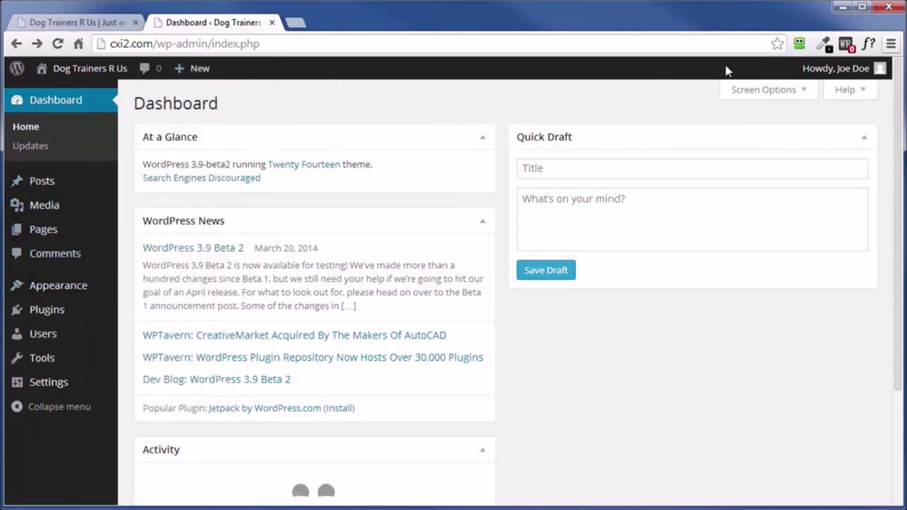
mouse_move(840, 70)
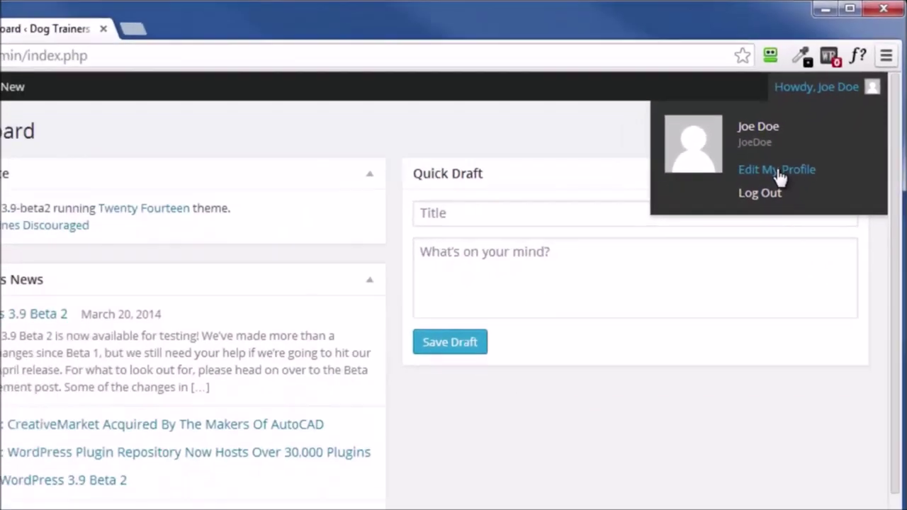
click(777, 171)
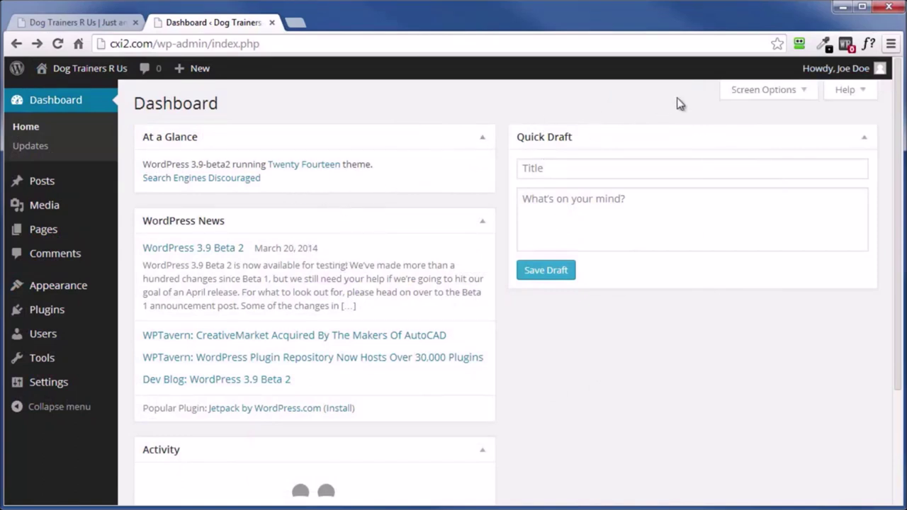
In Screen Options, uncheck At a Glance, toggle WordPress News off and on, and check Welcome
click(796, 95)
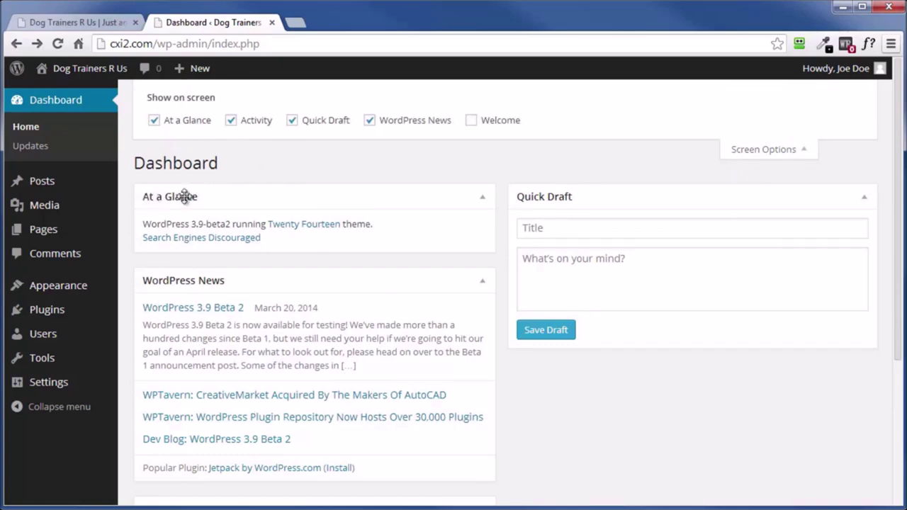
click(154, 121)
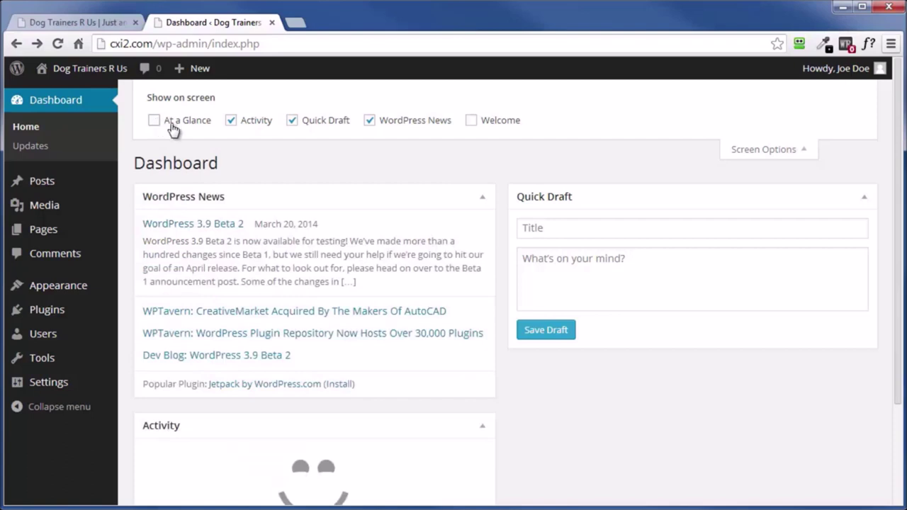
click(368, 123)
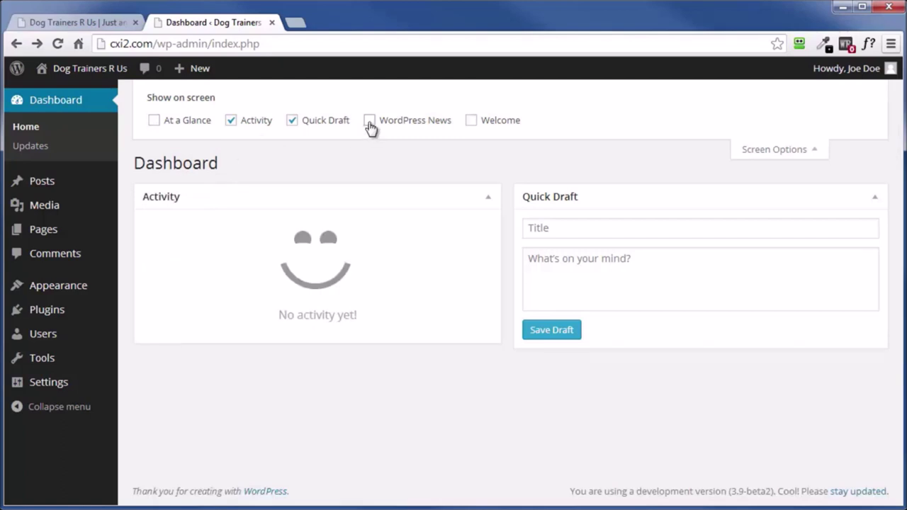
click(370, 122)
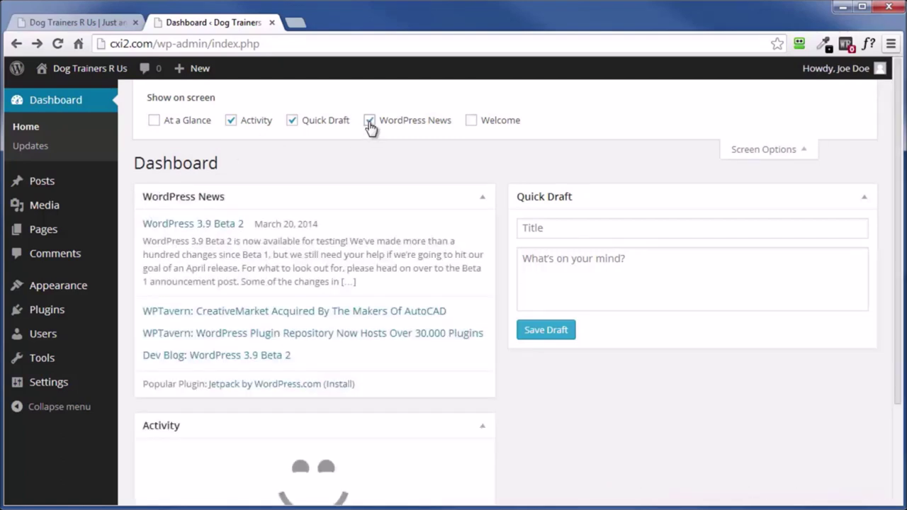
click(471, 122)
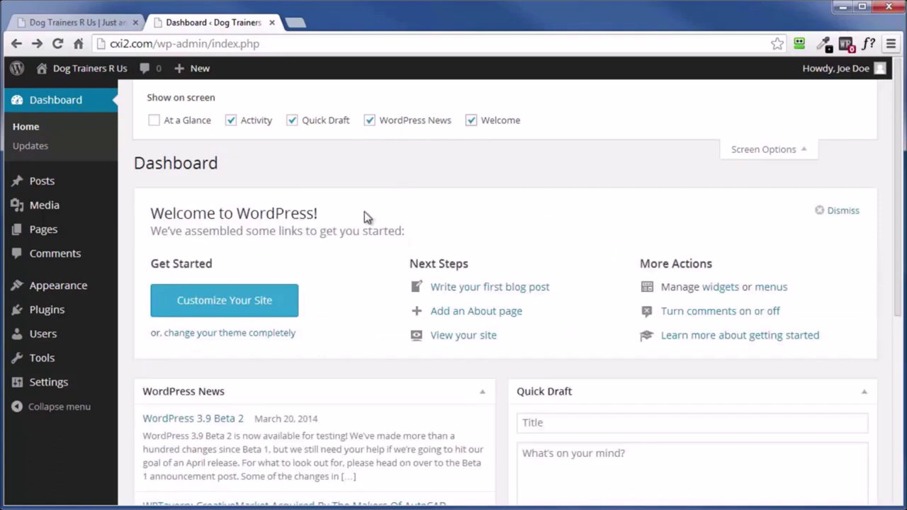
click(764, 157)
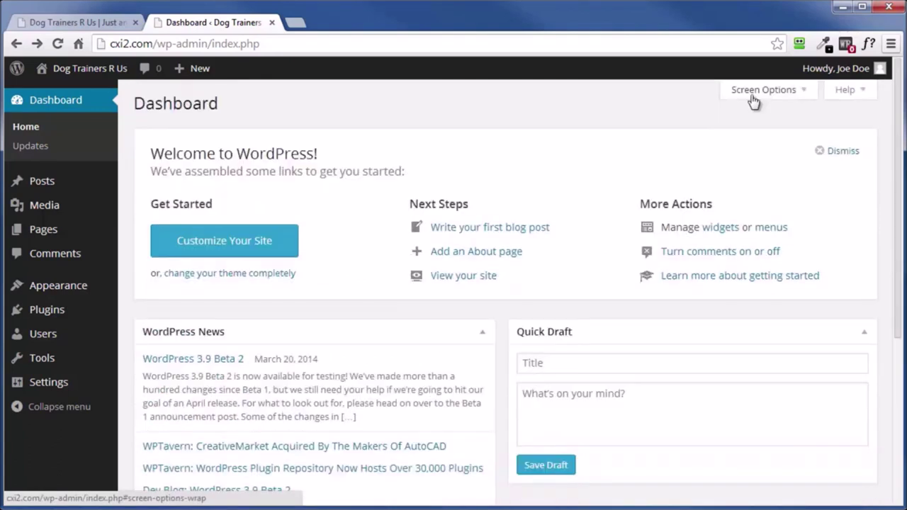
View the Dashboard and Posts help panels, then go to the Themes page
click(846, 91)
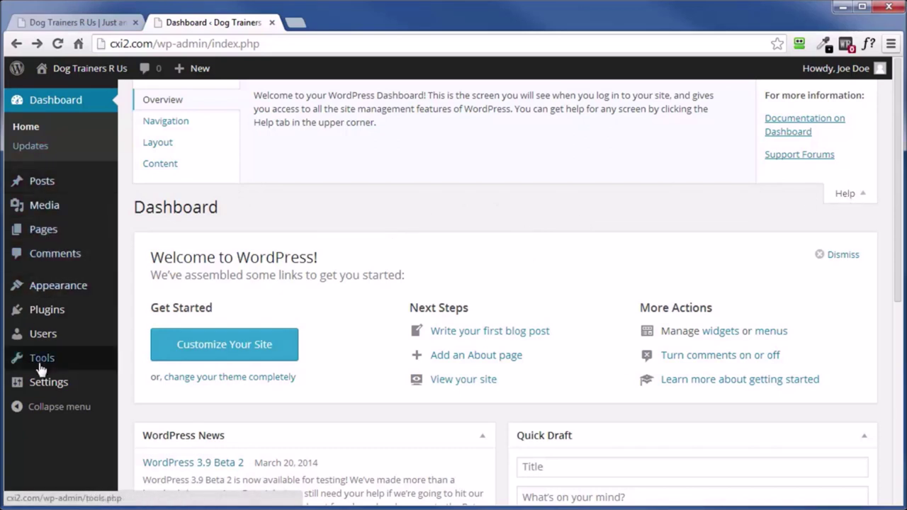
mouse_move(45, 188)
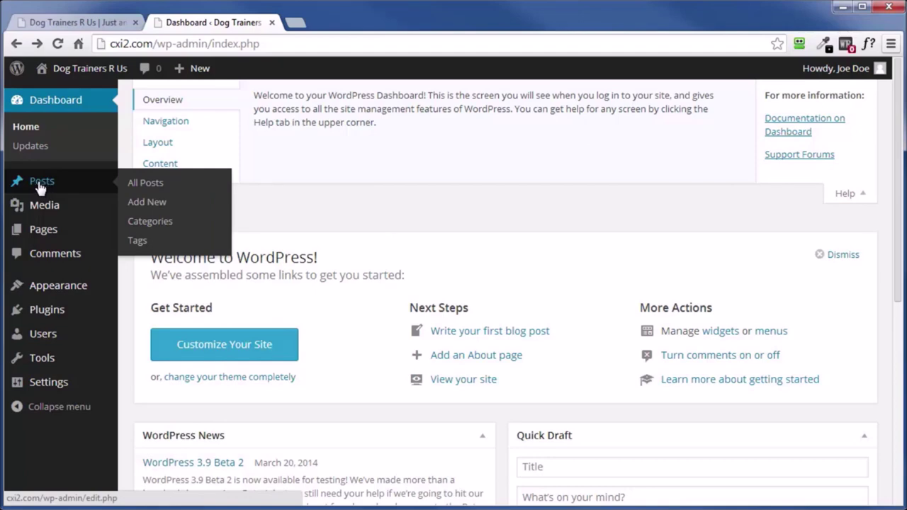
click(41, 183)
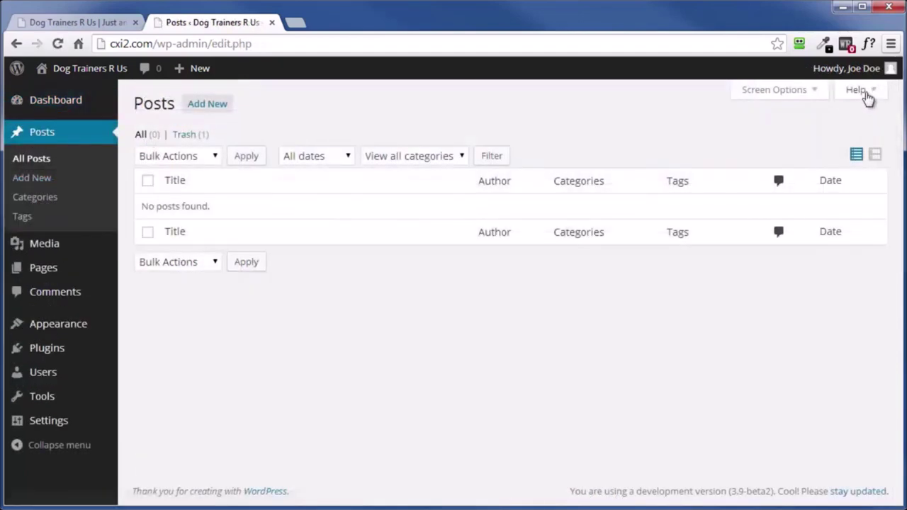
click(857, 91)
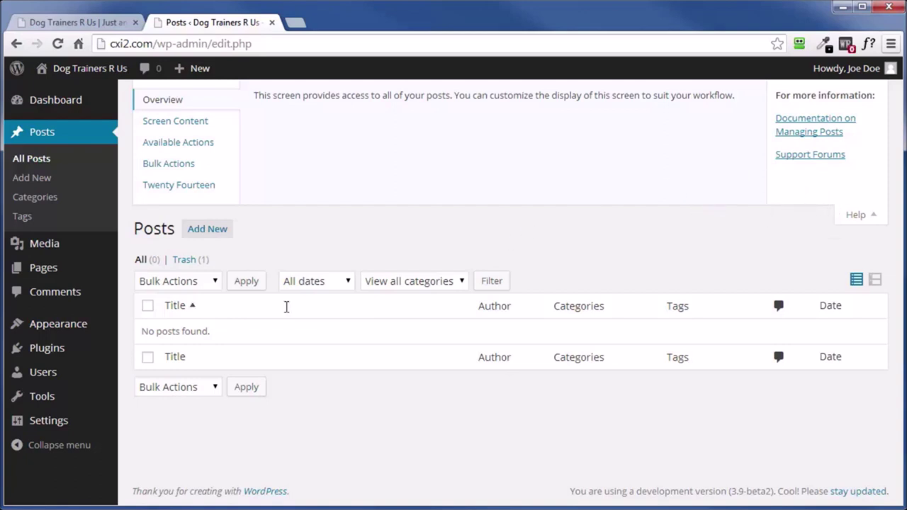
click(48, 329)
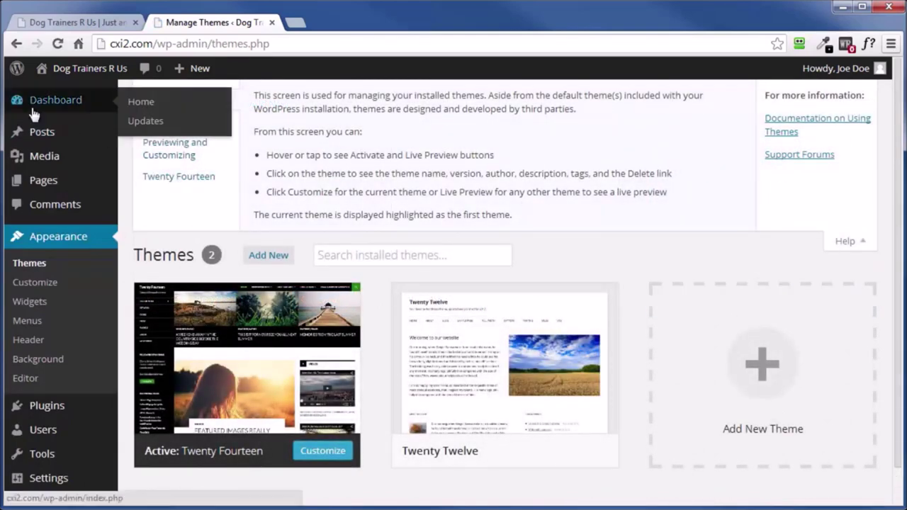
Go back to All Posts, showing no posts found and one item in Trash
mouse_move(39, 138)
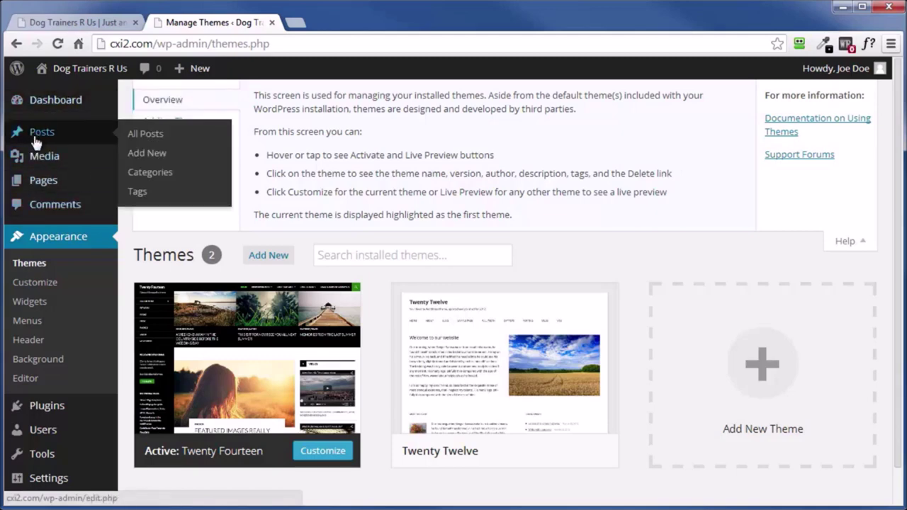
mouse_move(33, 162)
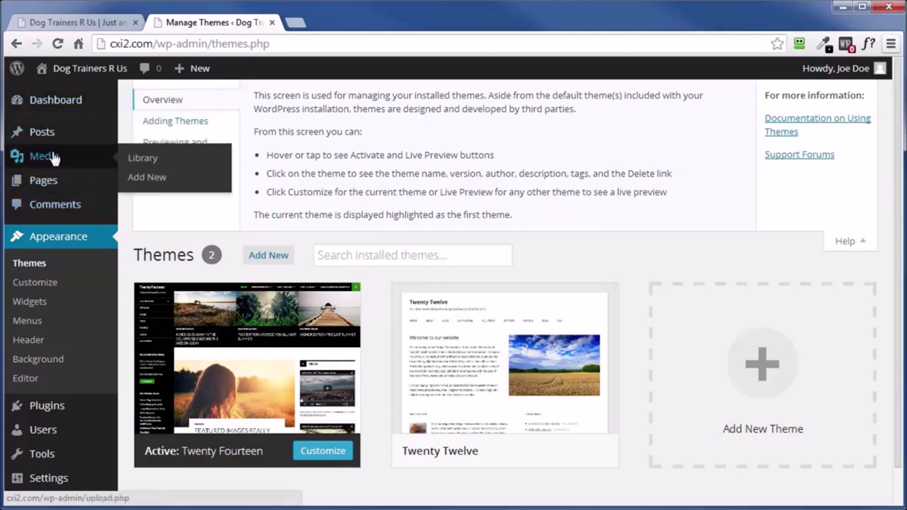
mouse_move(39, 193)
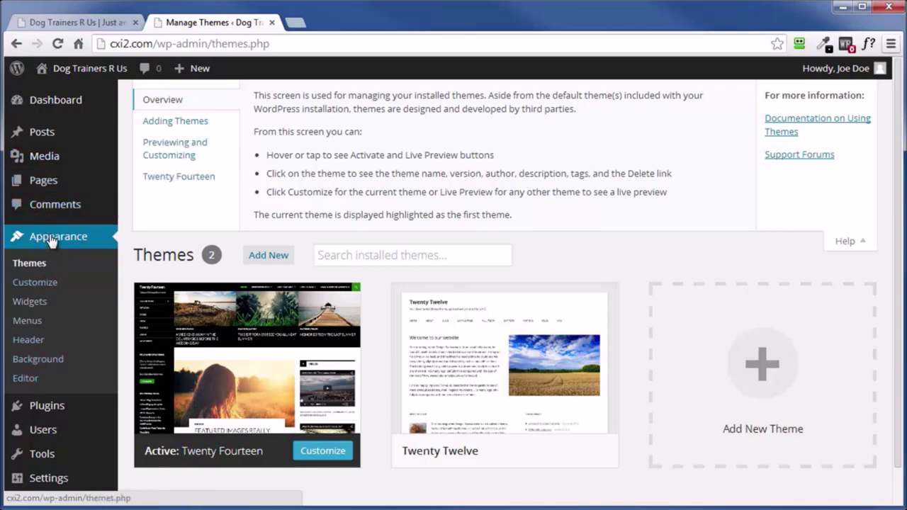
click(34, 136)
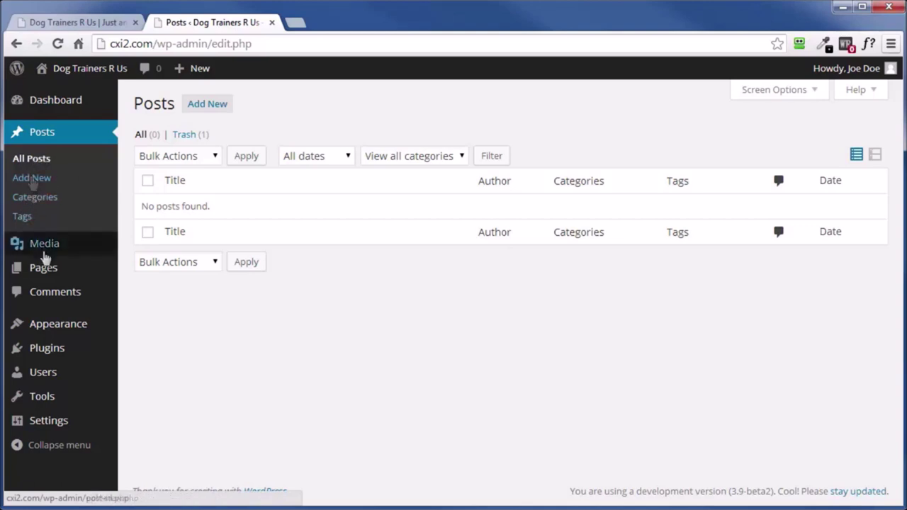
mouse_move(42, 252)
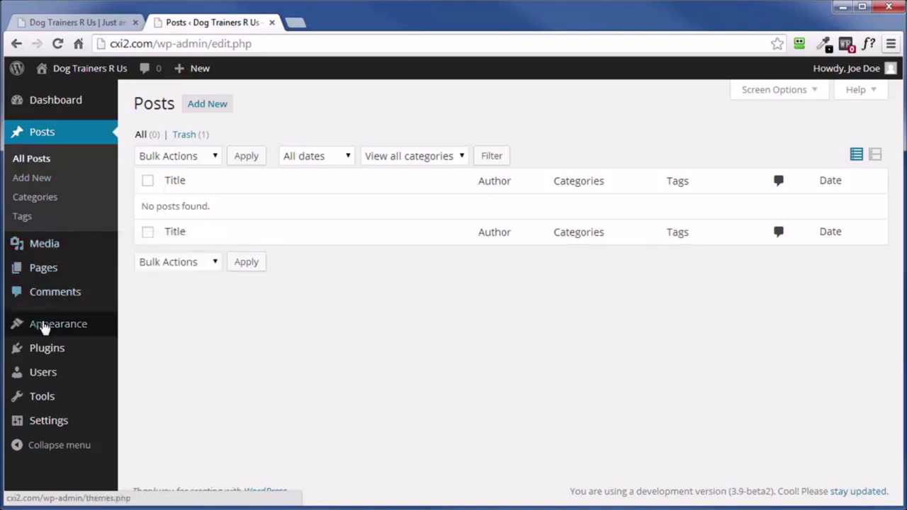
mouse_move(61, 326)
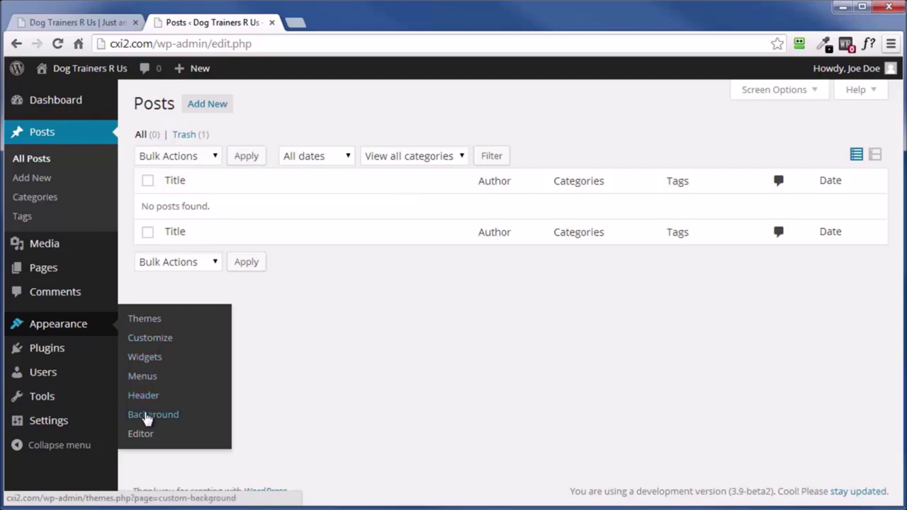
mouse_move(47, 353)
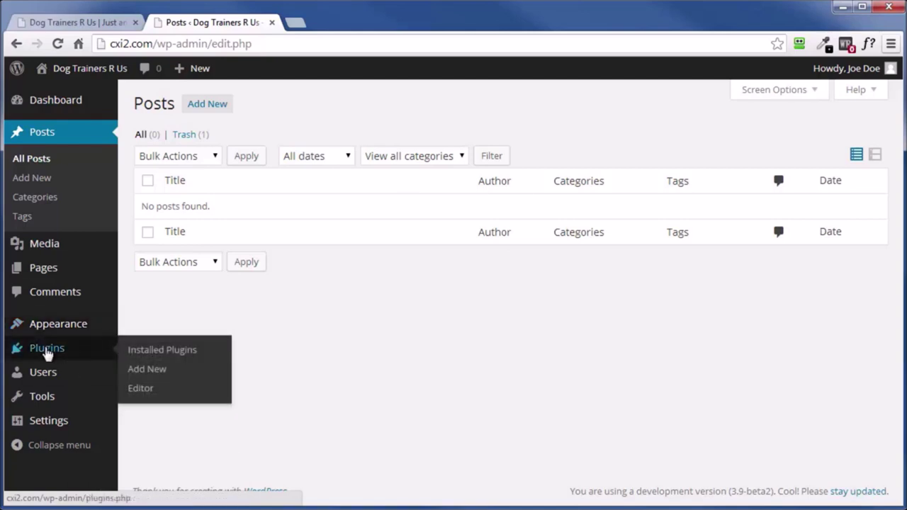
mouse_move(43, 382)
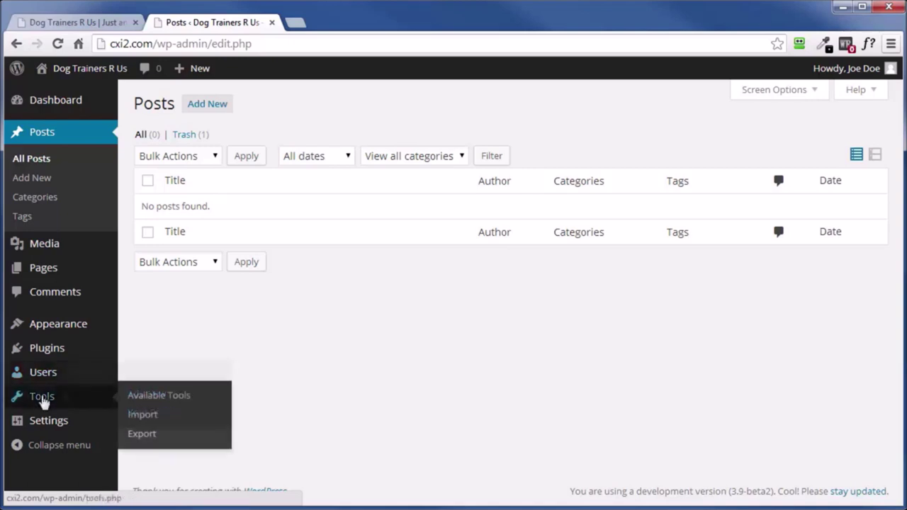
mouse_move(55, 430)
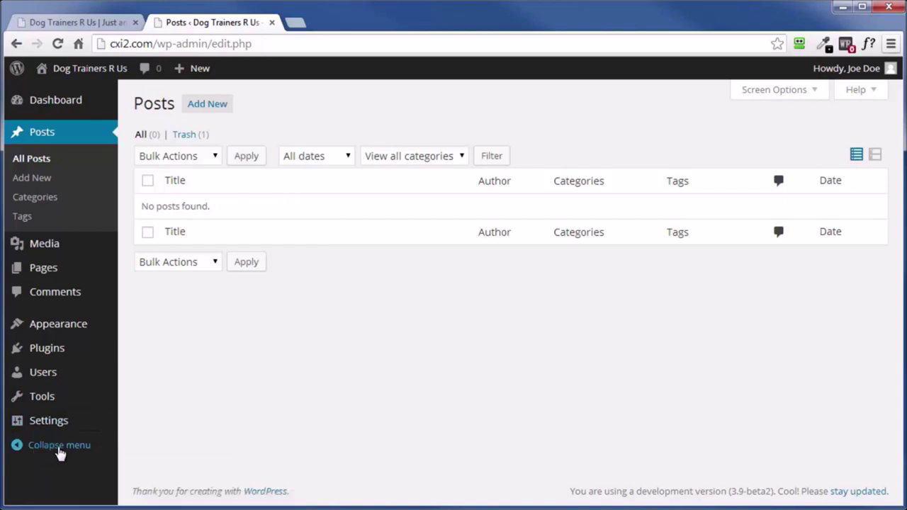
click(60, 450)
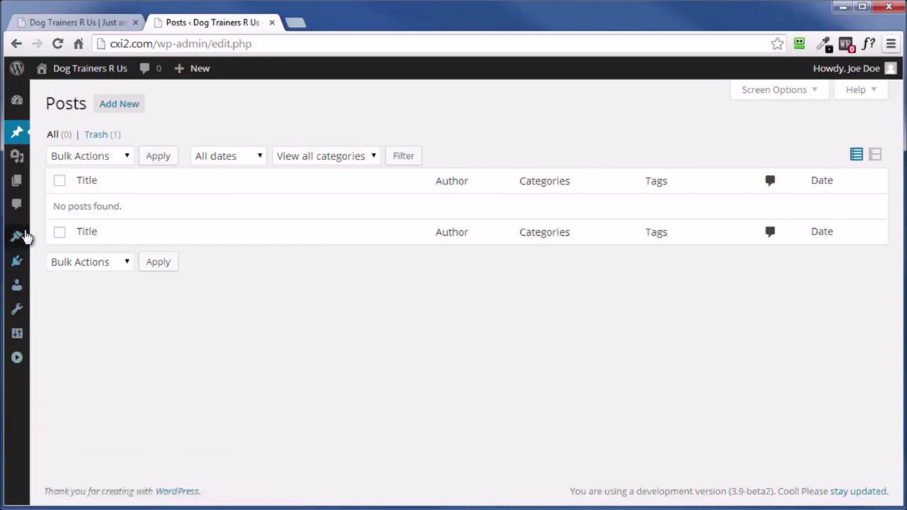
mouse_move(19, 136)
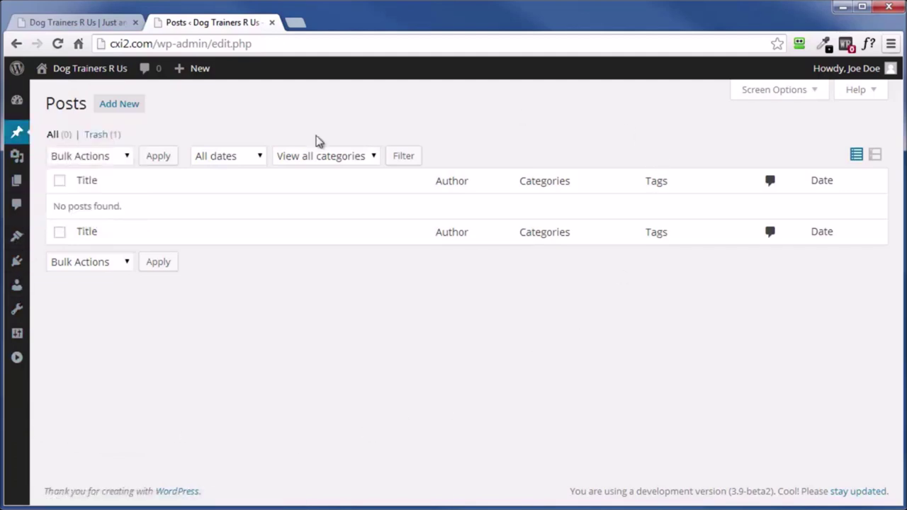
click(17, 360)
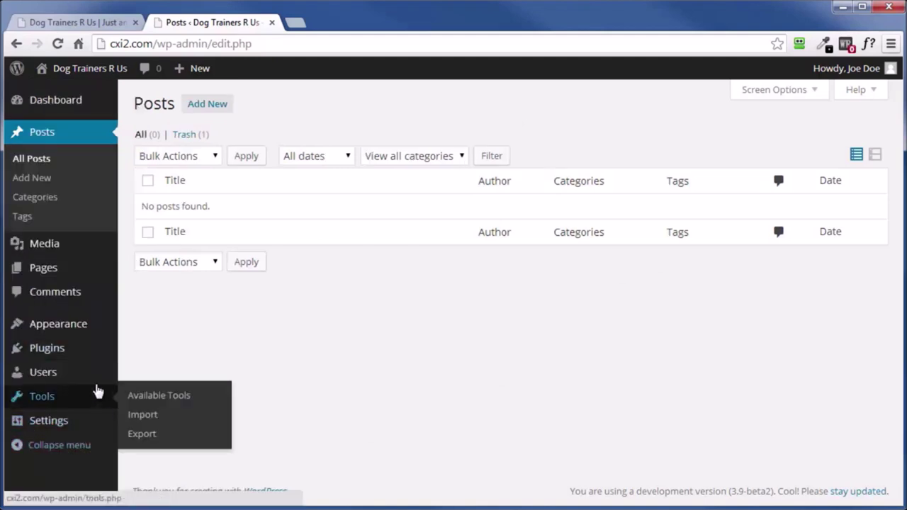
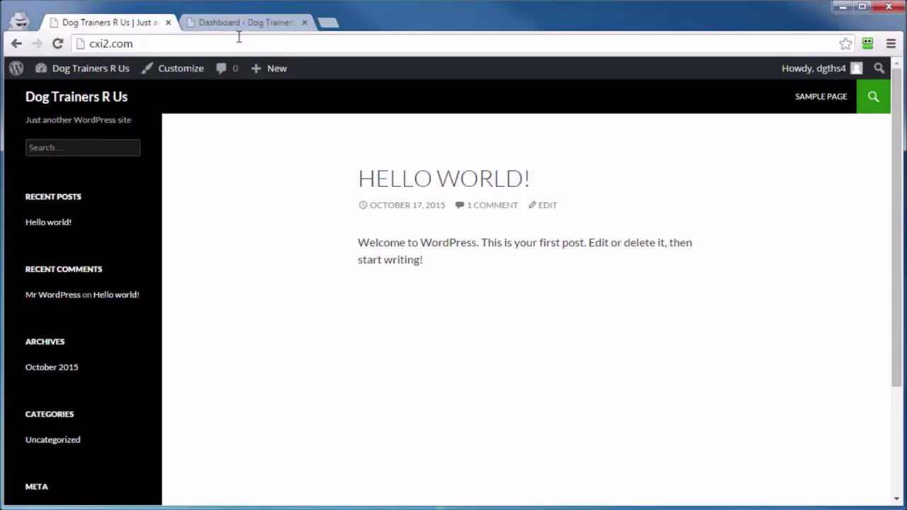
Switch to the Dashboard and open the All Pages list, which shows Sample Page
click(239, 27)
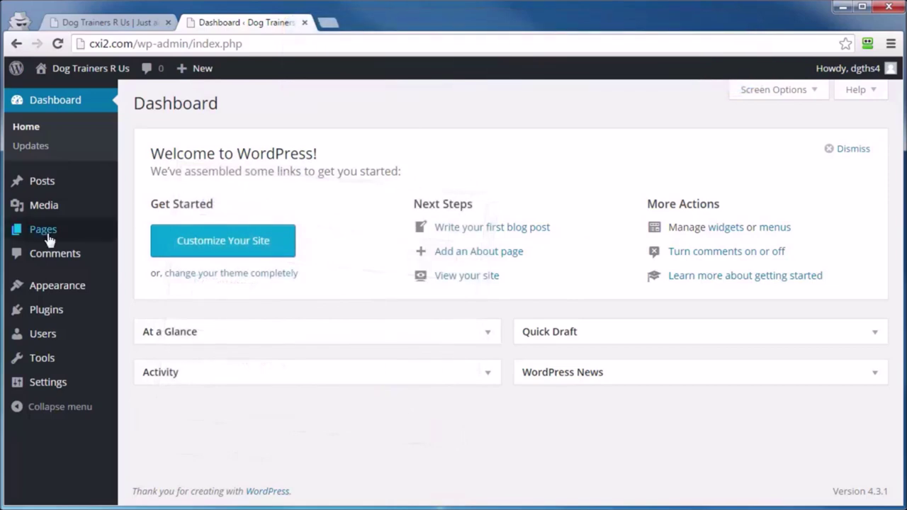
mouse_move(40, 240)
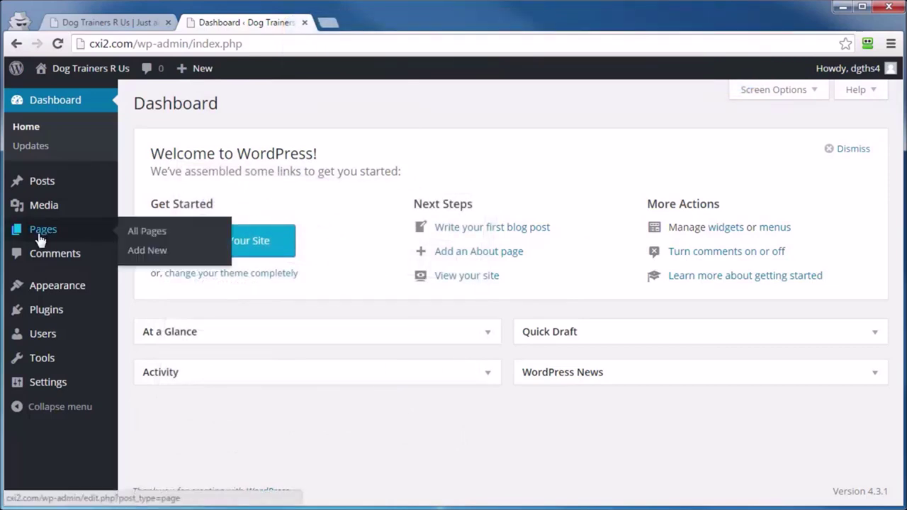
click(41, 234)
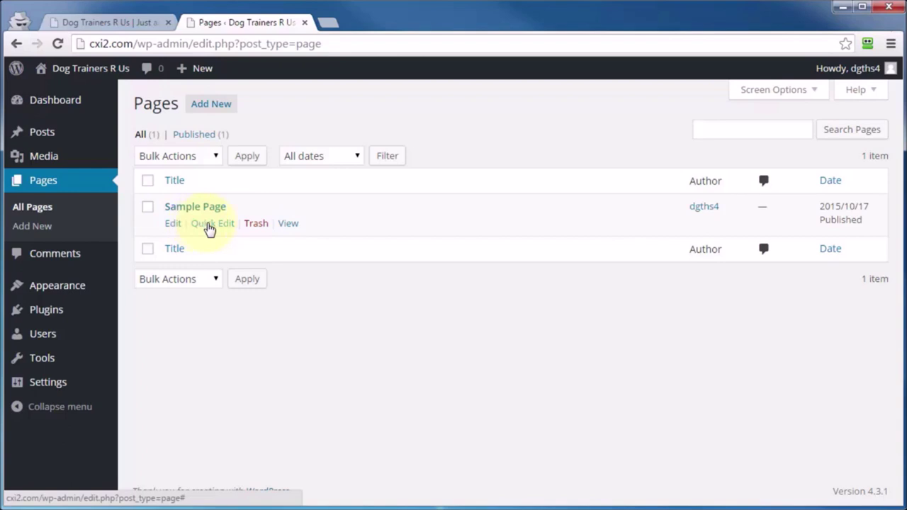
click(206, 226)
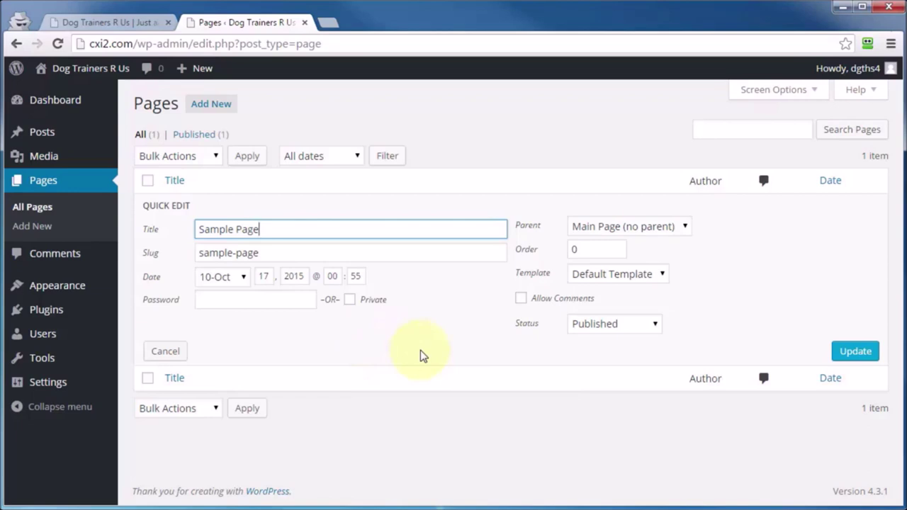
key(Escape)
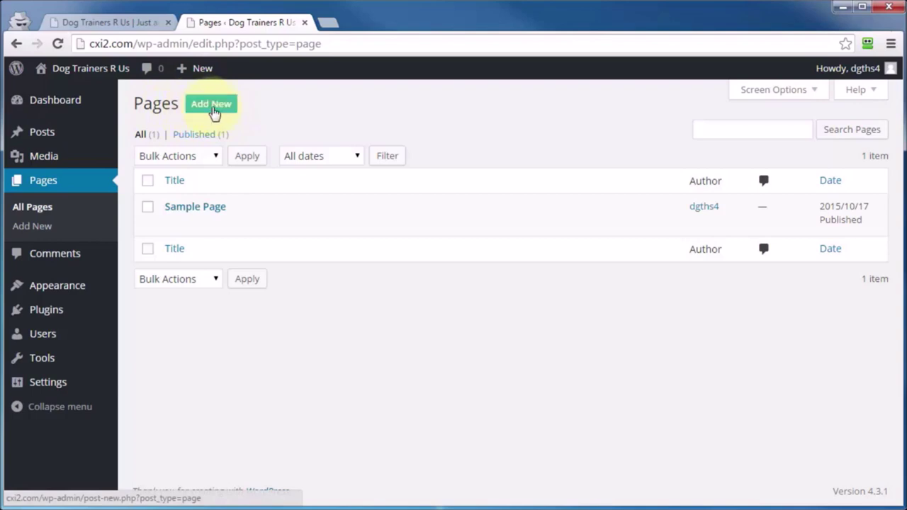
mouse_move(212, 71)
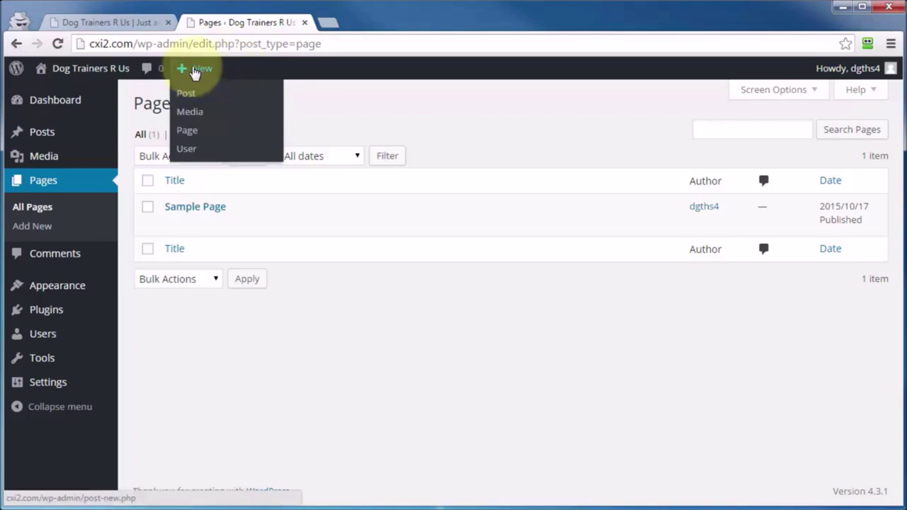
Create a new page titled 'Setting Up A WordPress Membership Site' and keep its generated permalink slug
click(187, 133)
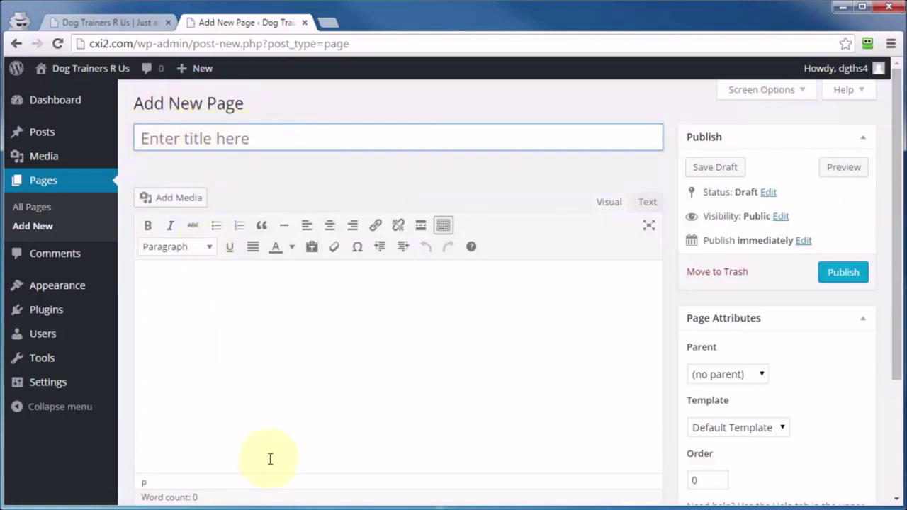
text(Setting Up A WordPress Membership Site)
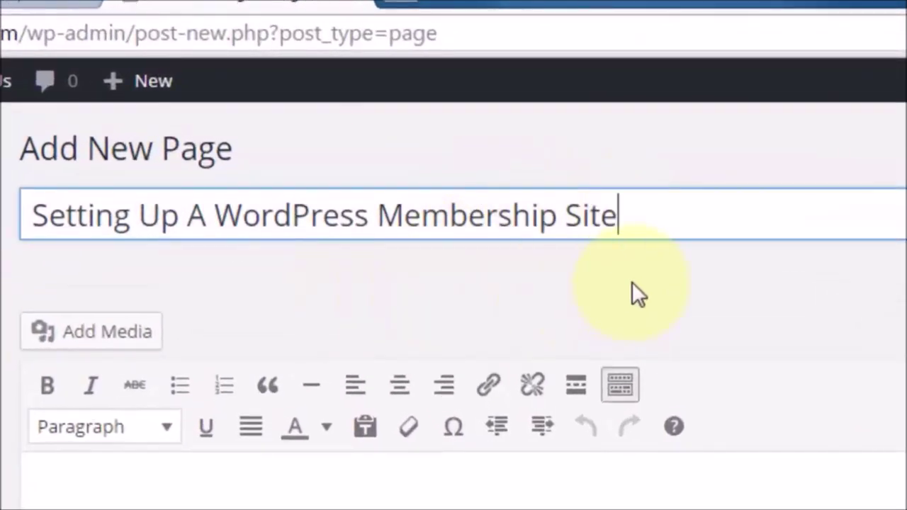
click(631, 287)
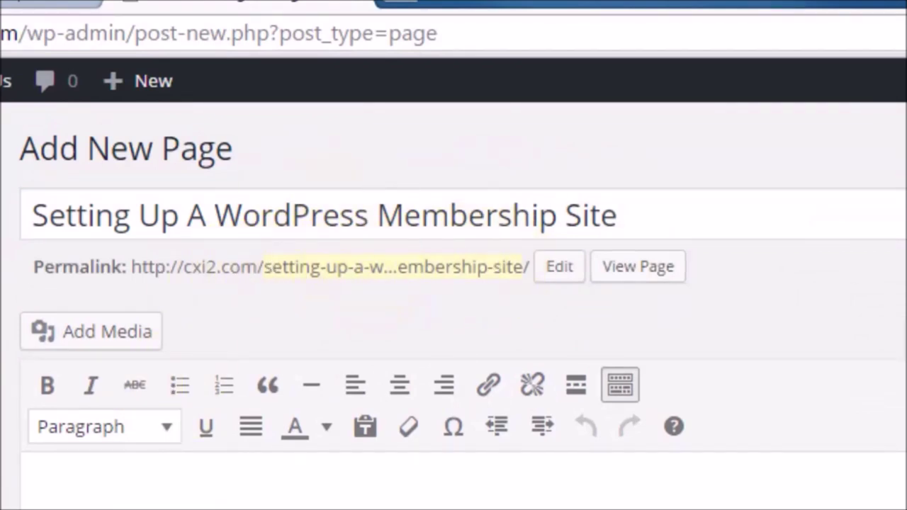
drag(268, 271, 531, 262)
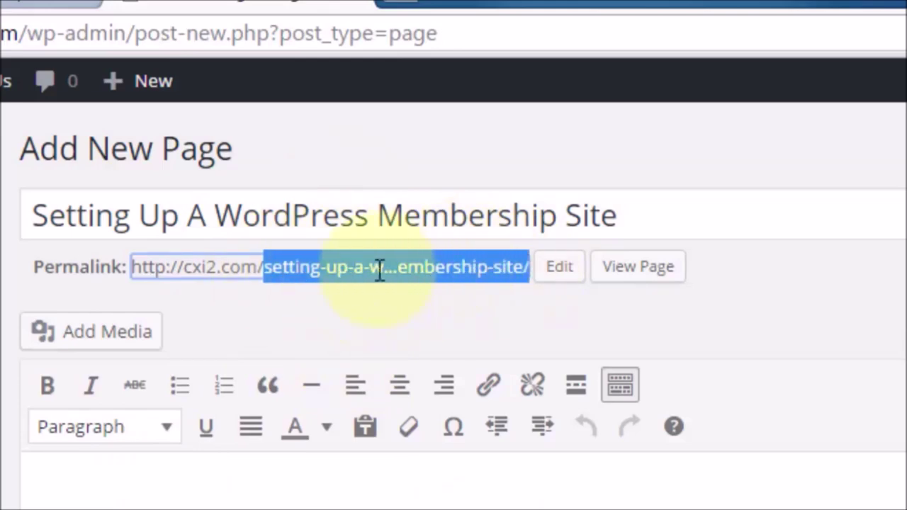
click(563, 276)
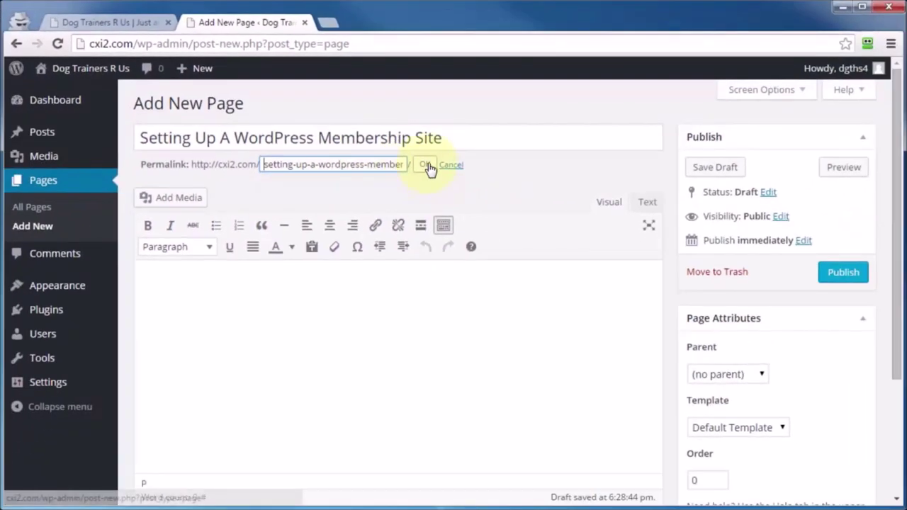
click(584, 267)
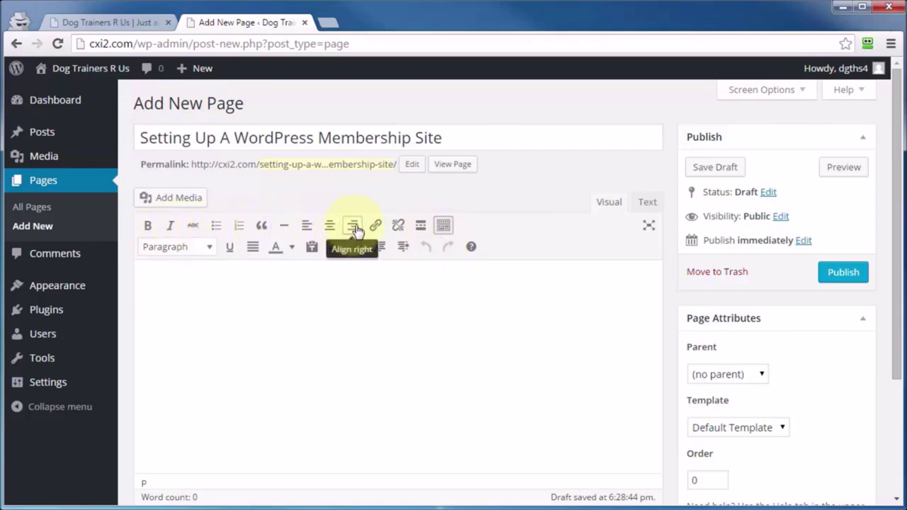
click(443, 226)
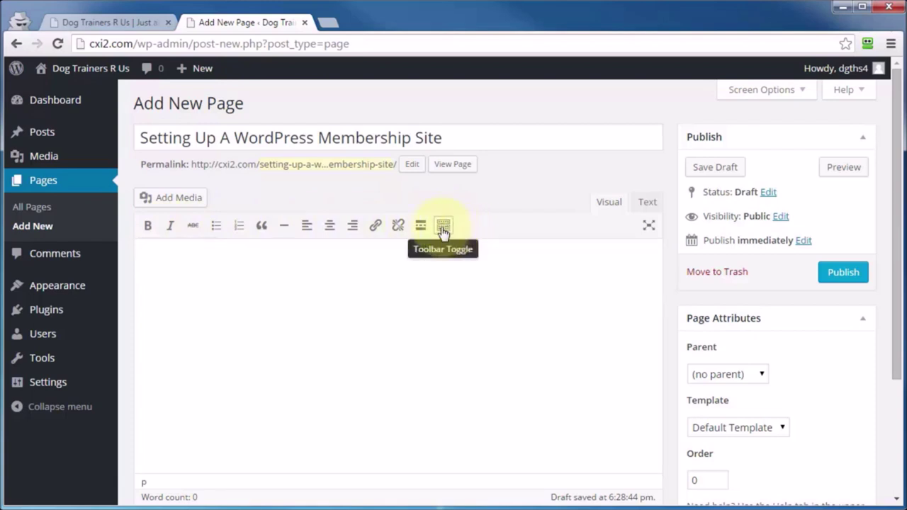
click(443, 228)
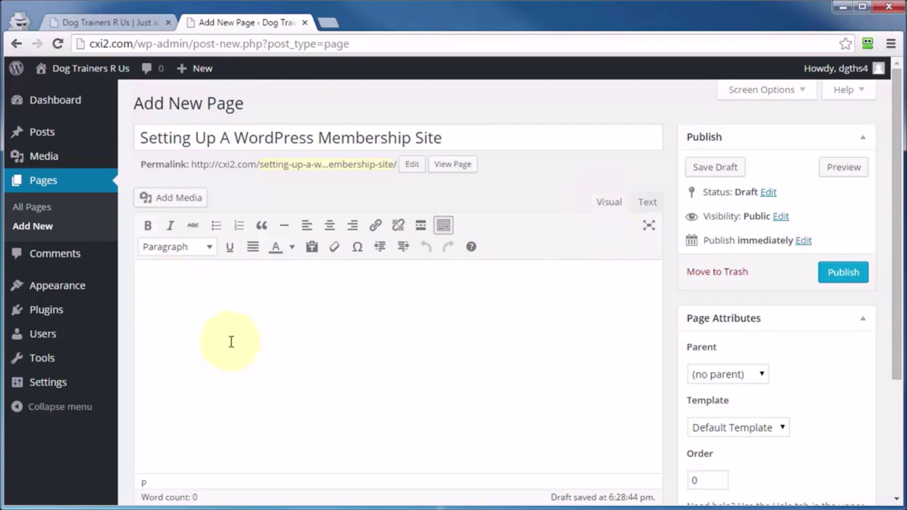
click(647, 204)
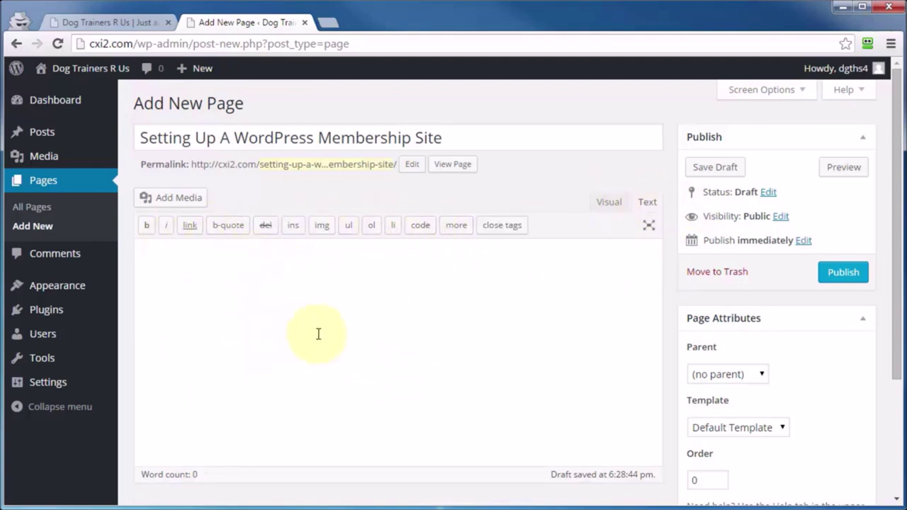
click(608, 202)
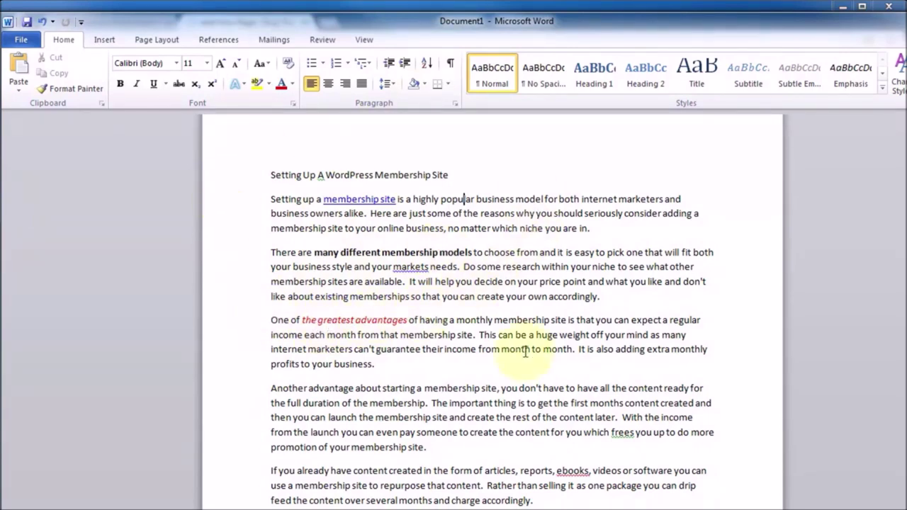
Copy the article's first three paragraphs from Word
drag(269, 202, 393, 360)
right_click(397, 343)
click(410, 369)
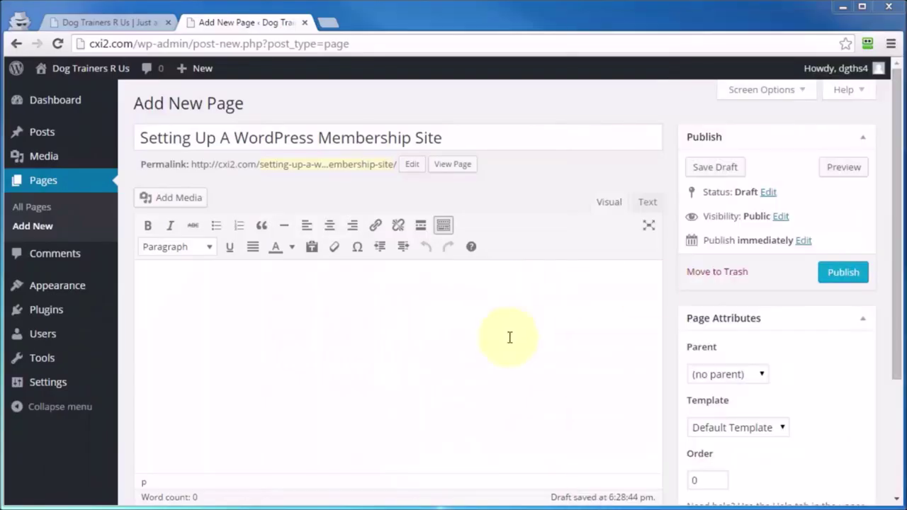
Paste the three formatted paragraphs into the page body, check their HTML, and select them all
click(259, 336)
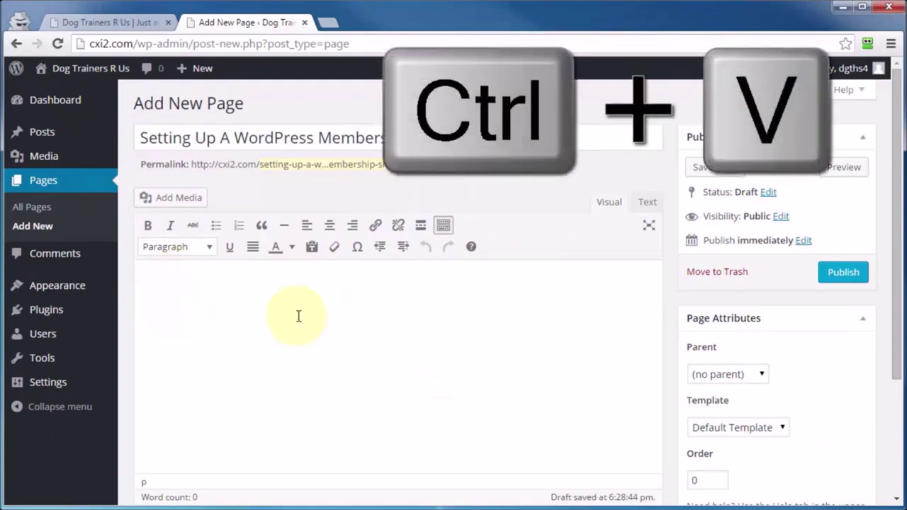
key(ctrl+v)
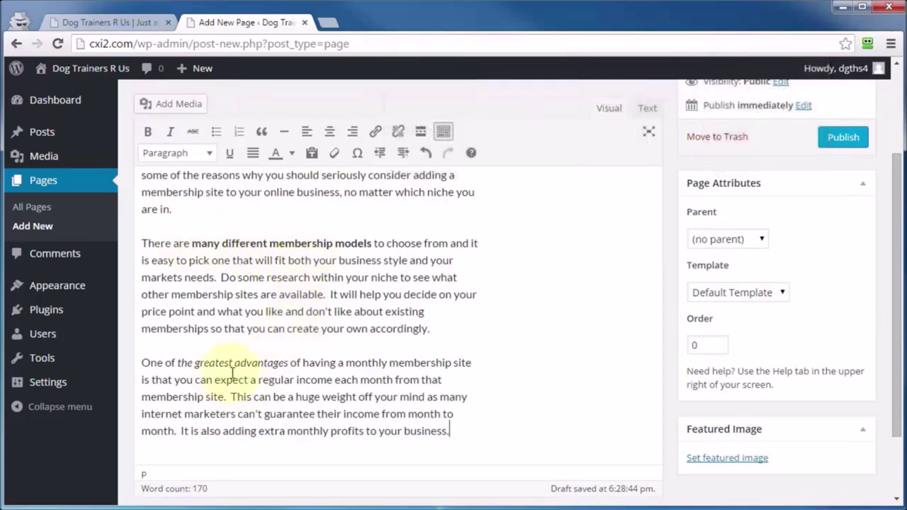
scroll(233, 373, down, 1)
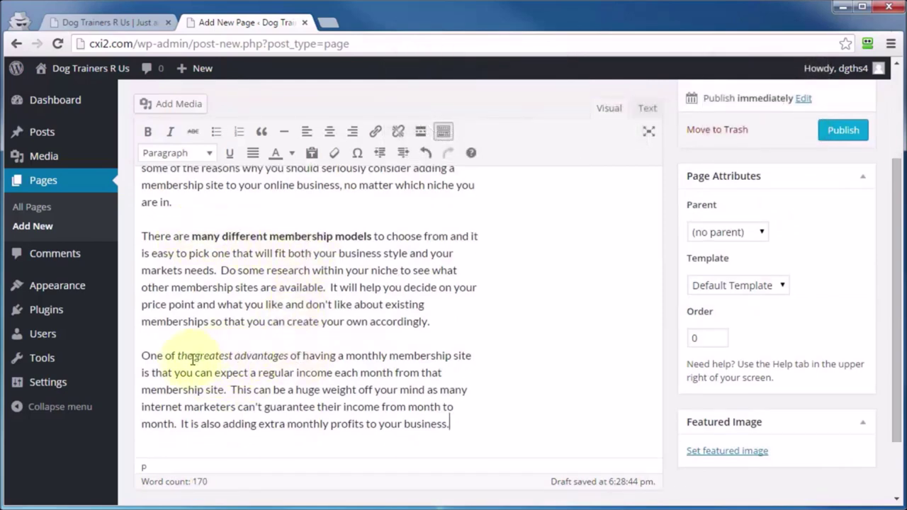
scroll(241, 388, up, 2)
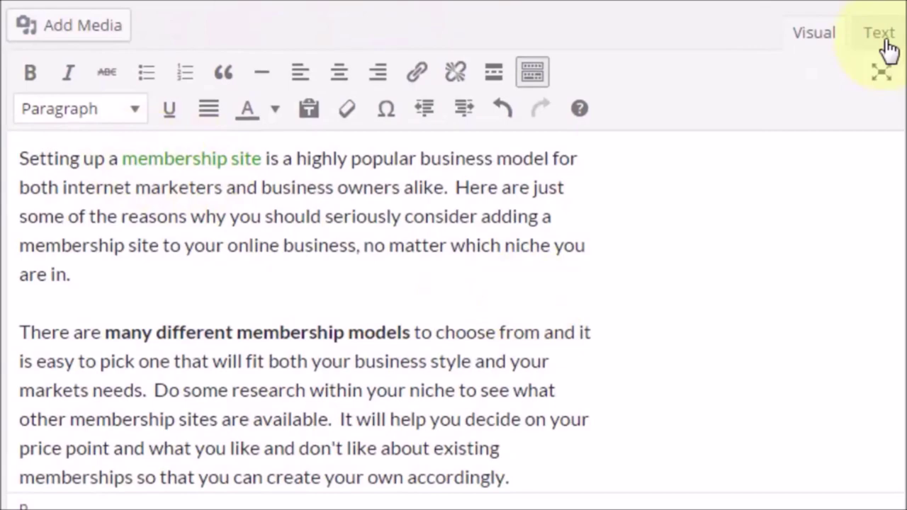
click(882, 37)
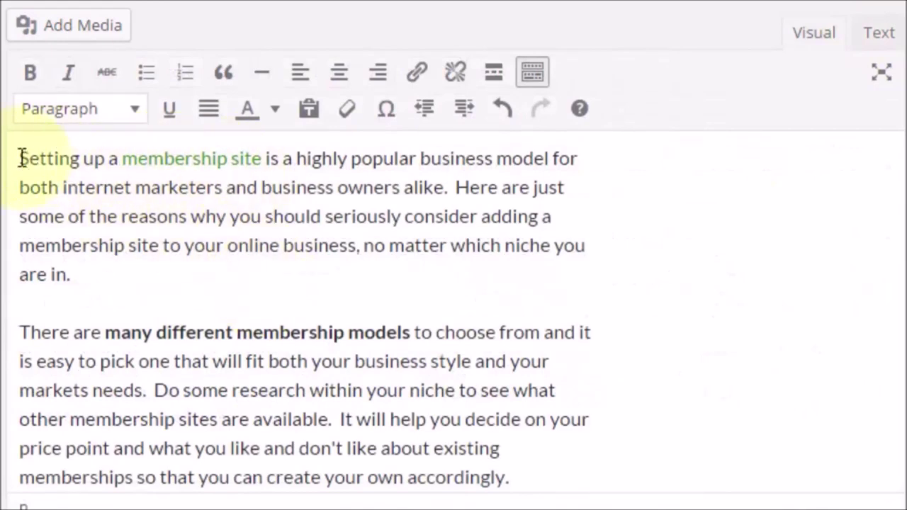
drag(22, 157, 657, 272)
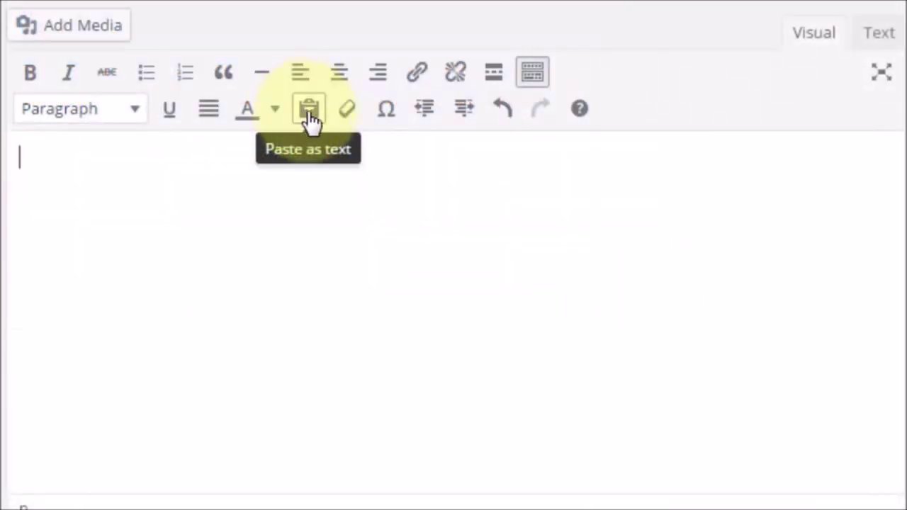
Turn on Paste as text and re-paste the paragraphs as plain text, giving 170 words
click(310, 119)
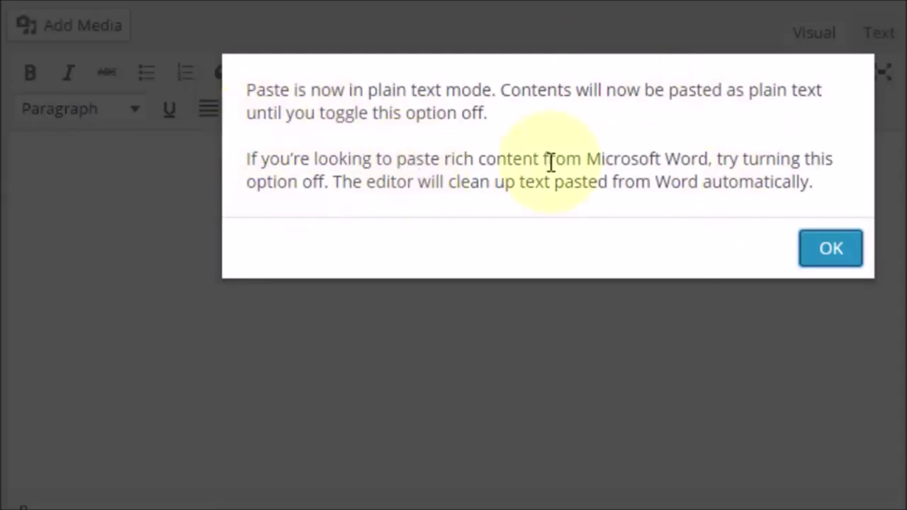
click(841, 253)
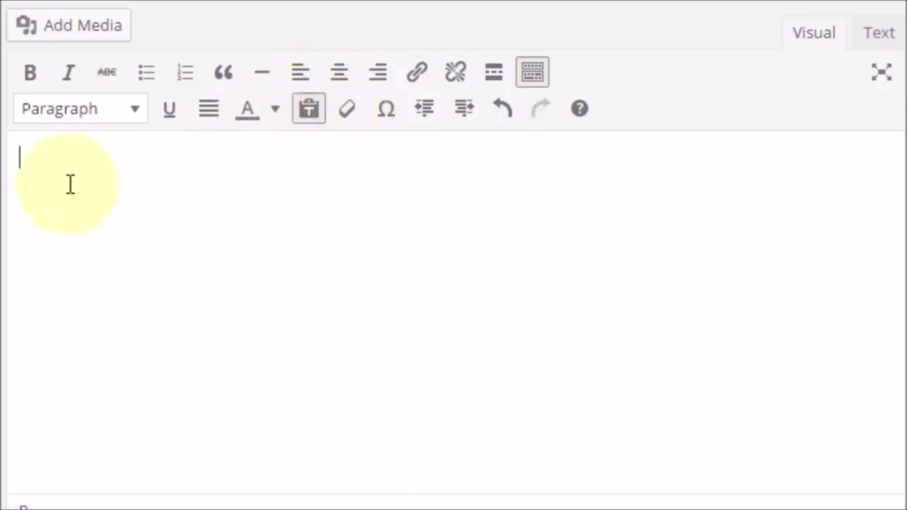
key(ctrl+v)
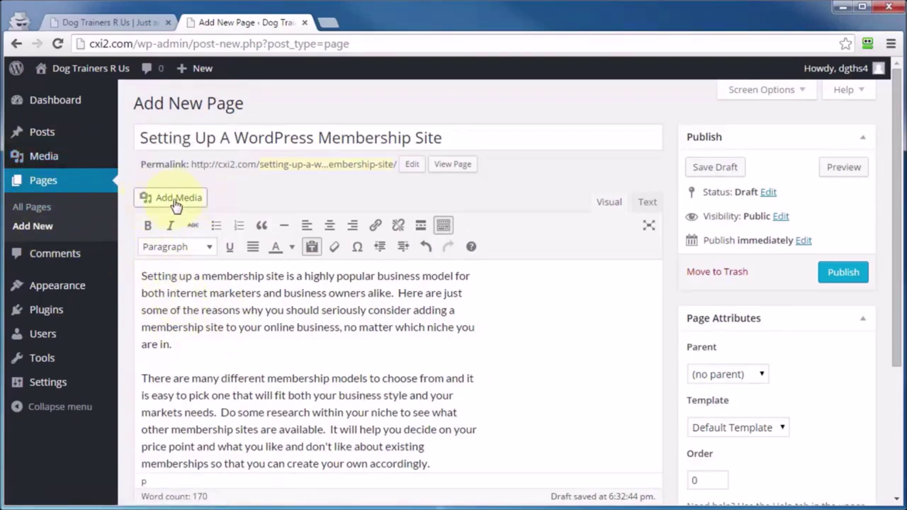
Insert Working-hamster.jpg from the media library before the second paragraph and select it
click(141, 377)
click(158, 204)
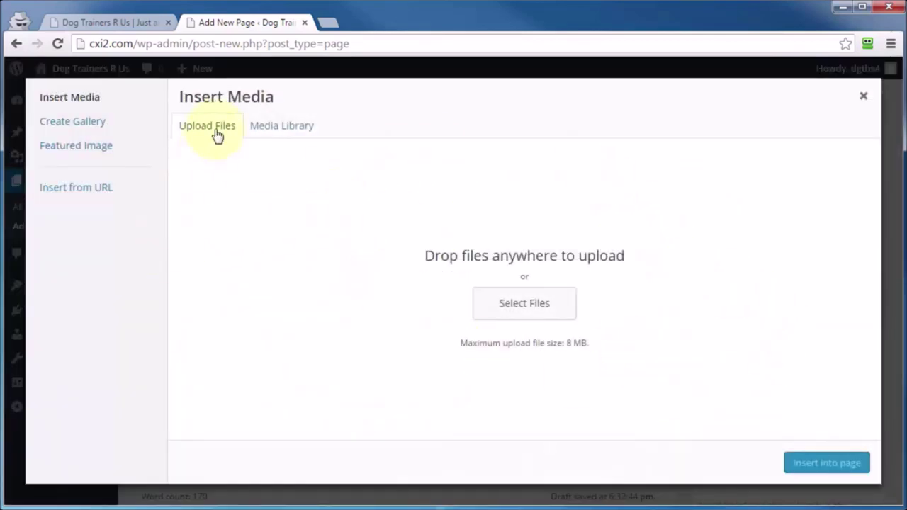
click(268, 134)
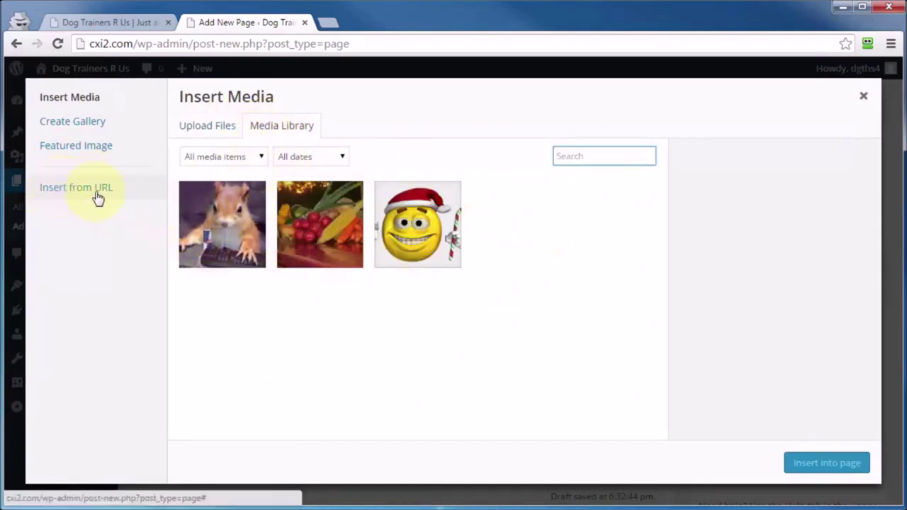
click(229, 227)
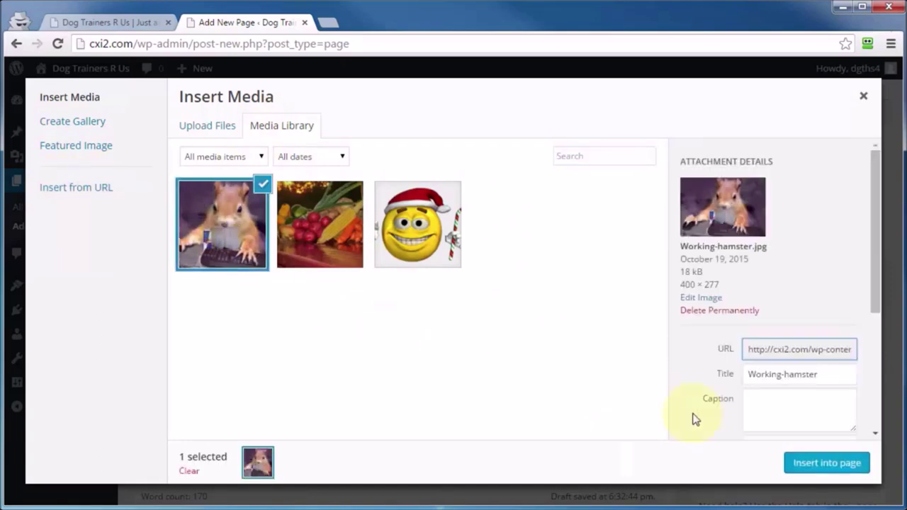
click(818, 464)
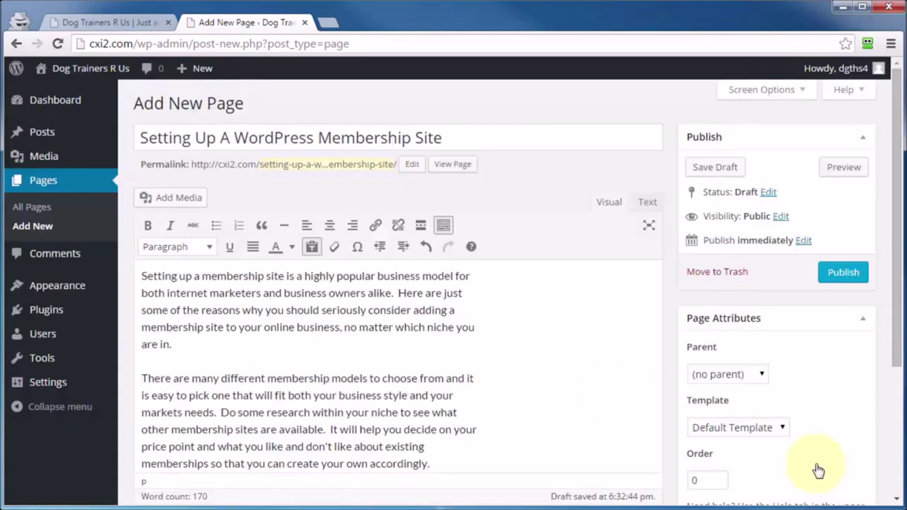
scroll(409, 418, down, 1)
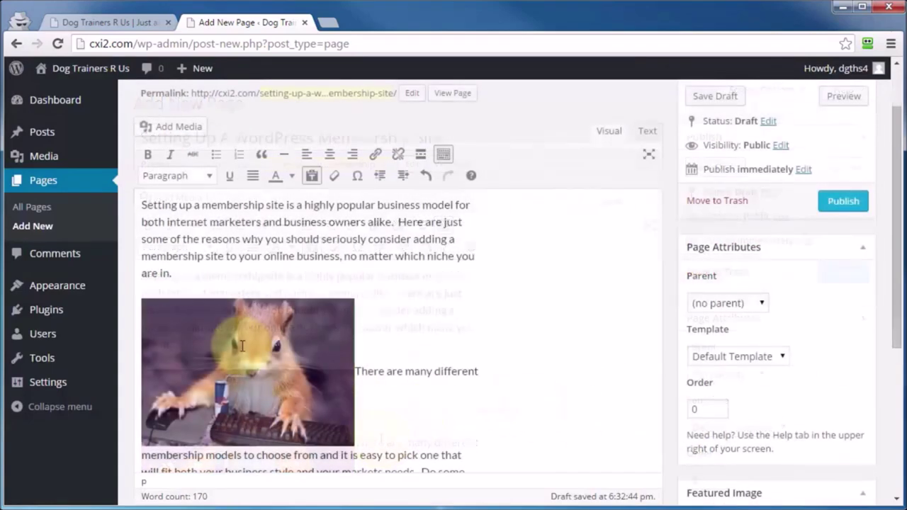
click(241, 346)
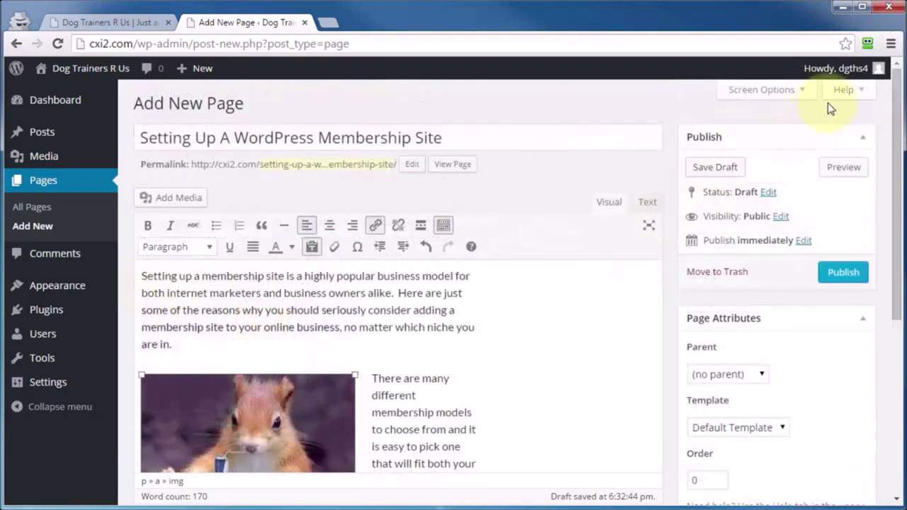
Open Screen Options and uncheck Allow comments for the page
click(843, 90)
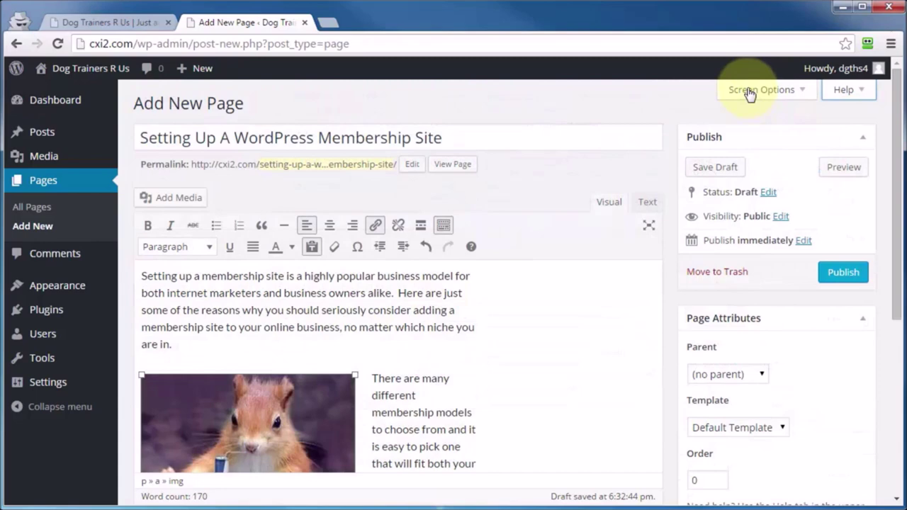
click(749, 94)
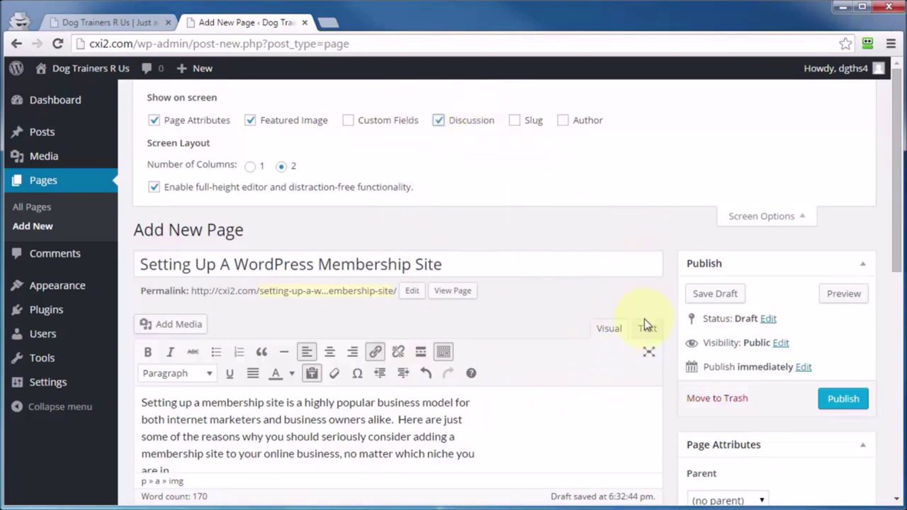
scroll(682, 361, down, 8)
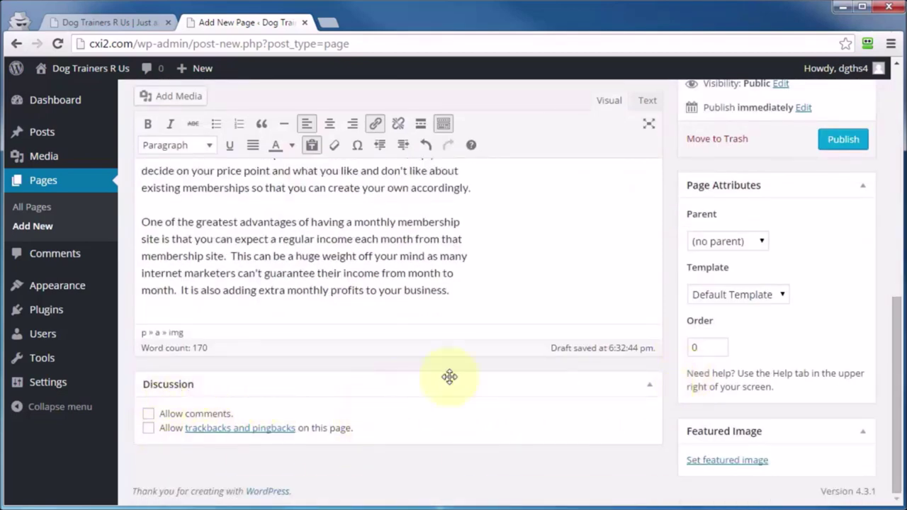
click(148, 414)
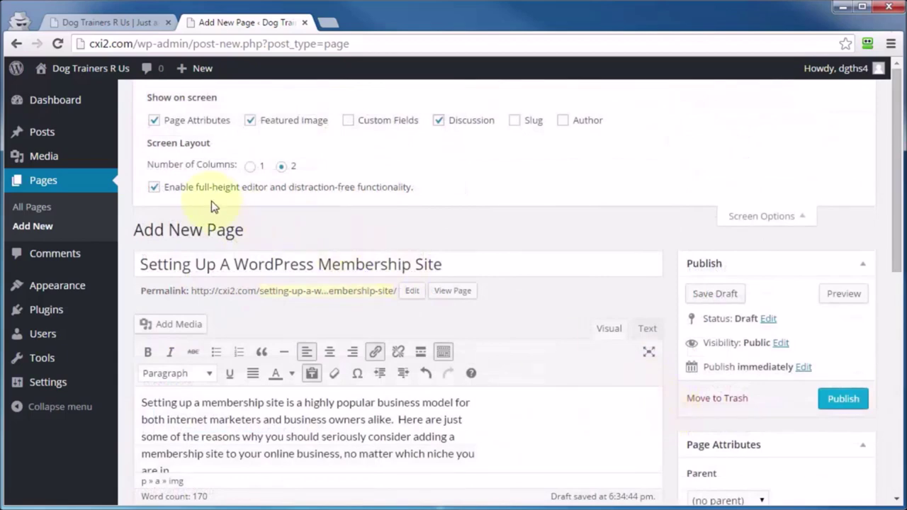
Switch the layout to one column and back to two, then uncheck Enable full-height editor
click(250, 167)
click(279, 167)
scroll(669, 419, down, 2)
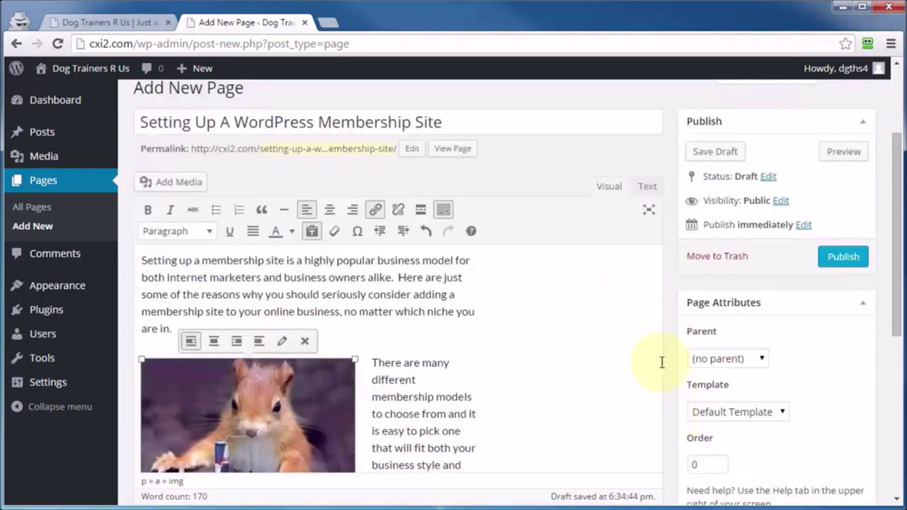
scroll(669, 351, down, 4)
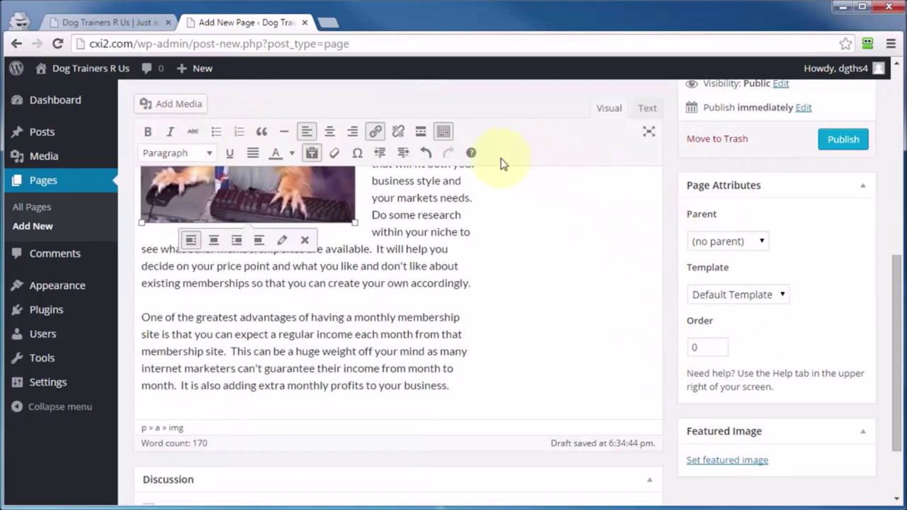
scroll(709, 263, up, 6)
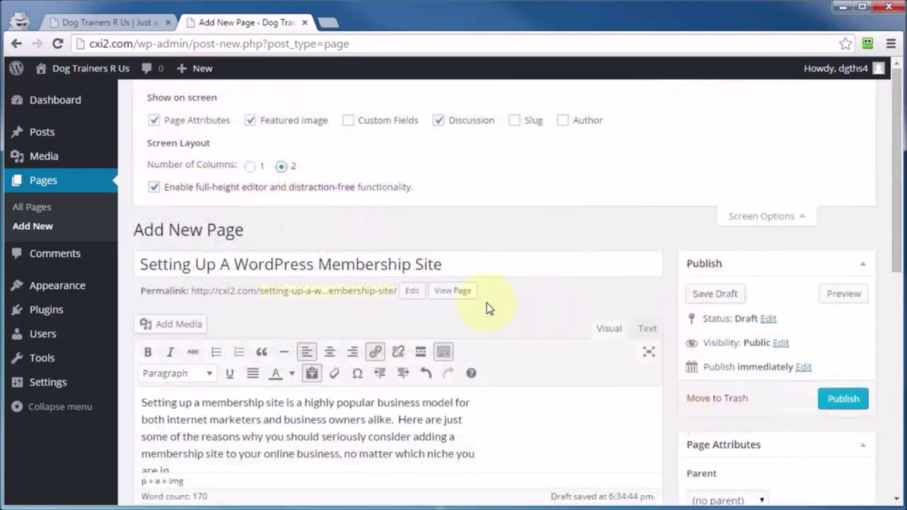
click(154, 188)
scroll(629, 289, down, 2)
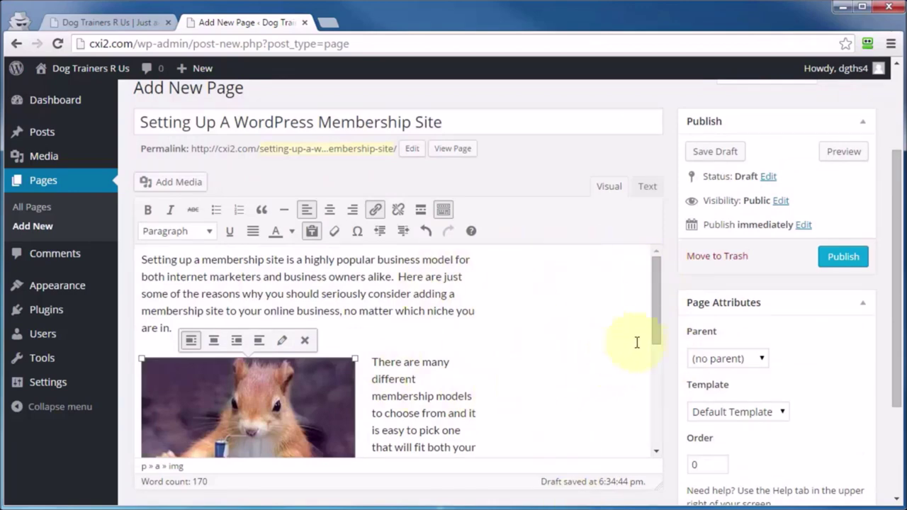
Scroll the editor box down to the end of the page body
drag(653, 326, 674, 227)
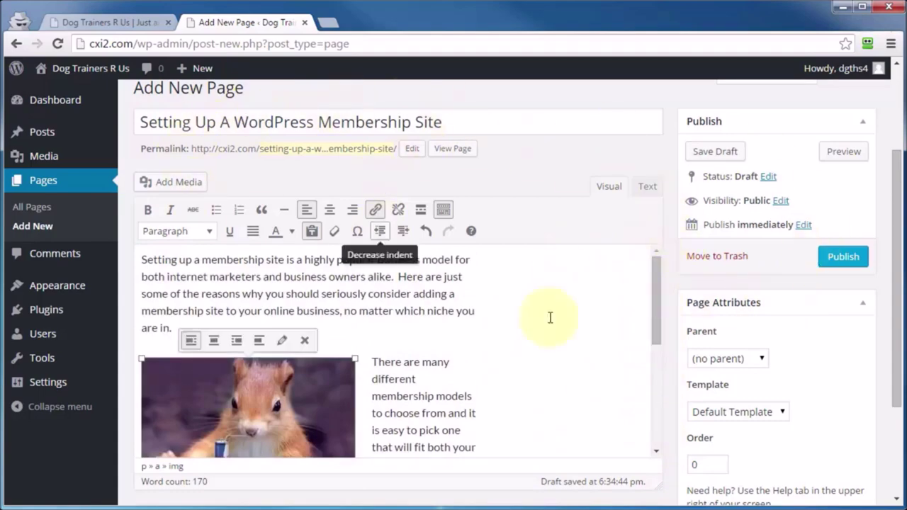
scroll(686, 389, down, 2)
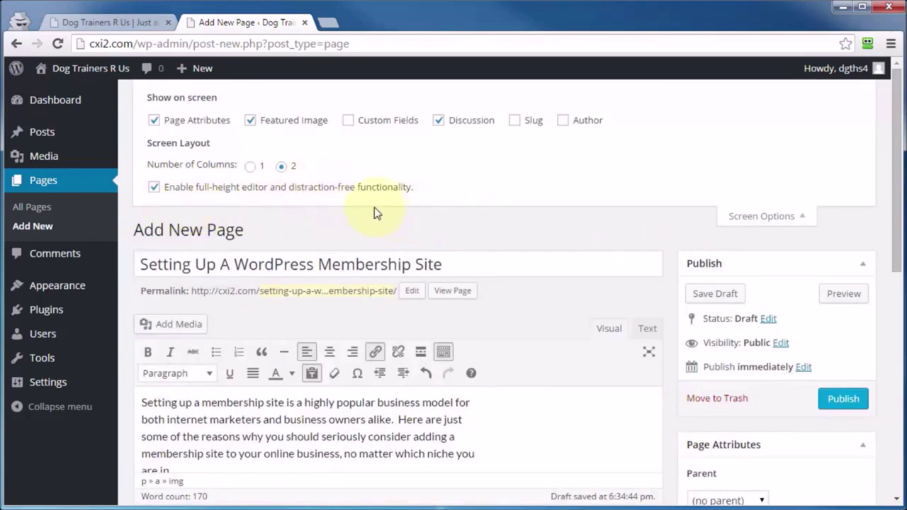
In distraction-free mode, add an empty paragraph after 'are in.', then exit and close Screen Options
click(649, 354)
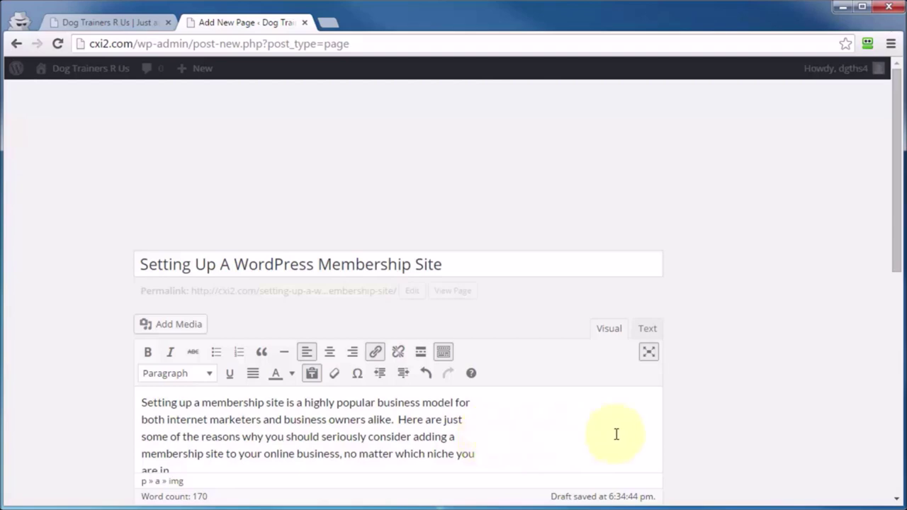
mouse_move(694, 436)
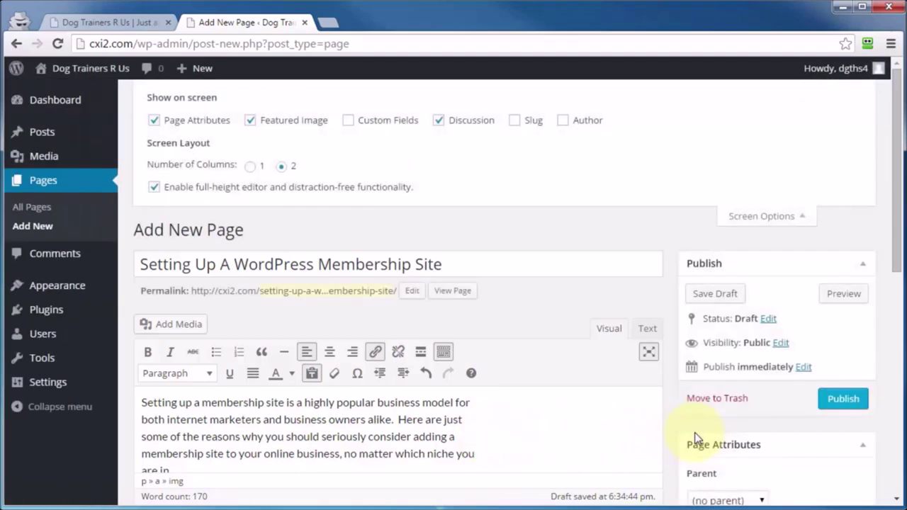
scroll(694, 435, down, 3)
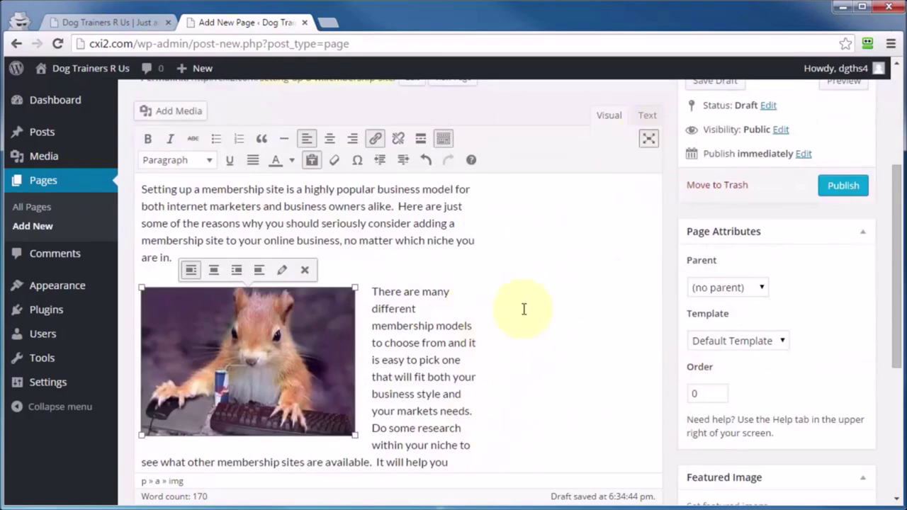
click(403, 265)
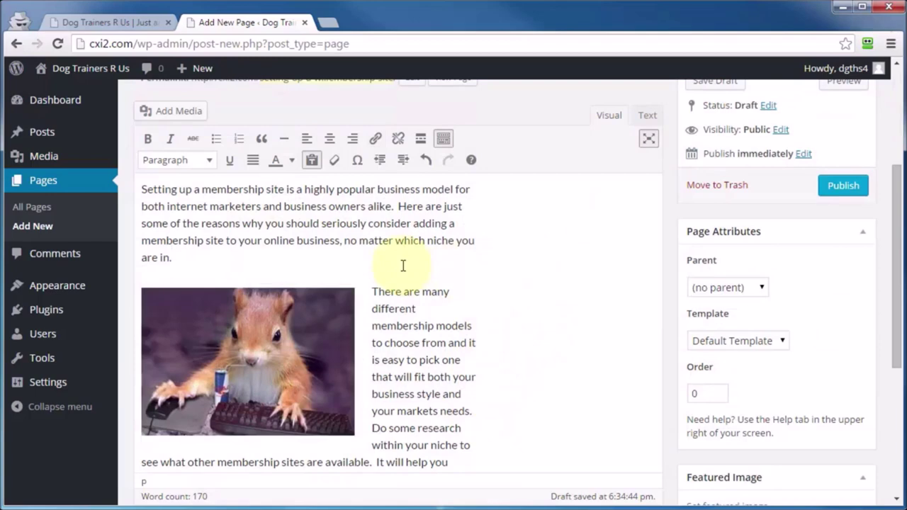
key(Return)
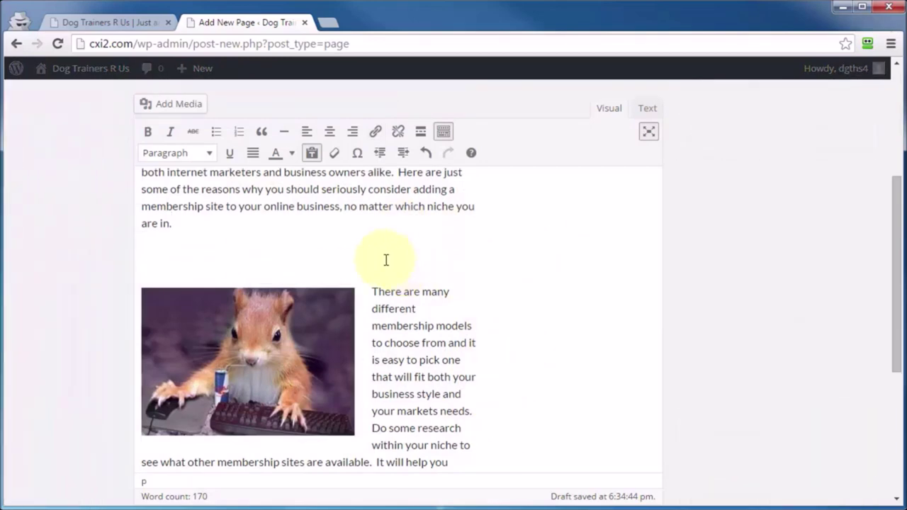
click(648, 132)
scroll(659, 495, up, 3)
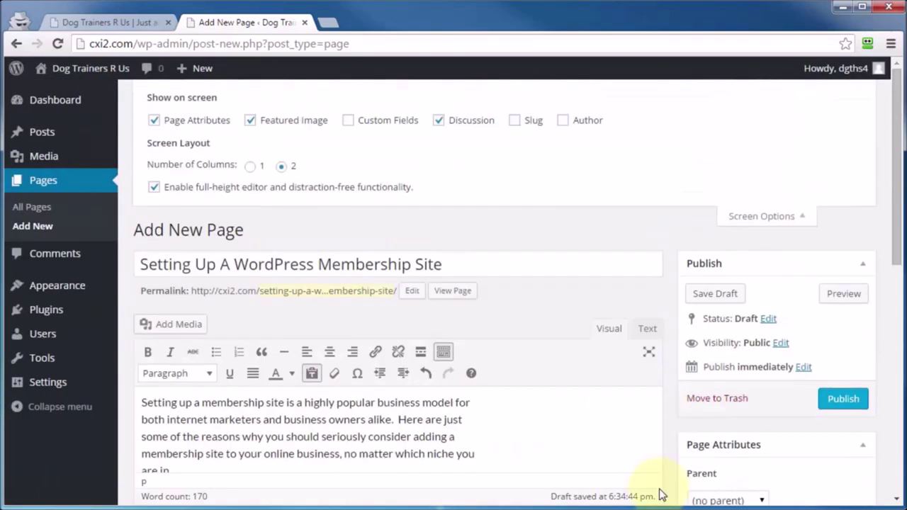
click(780, 219)
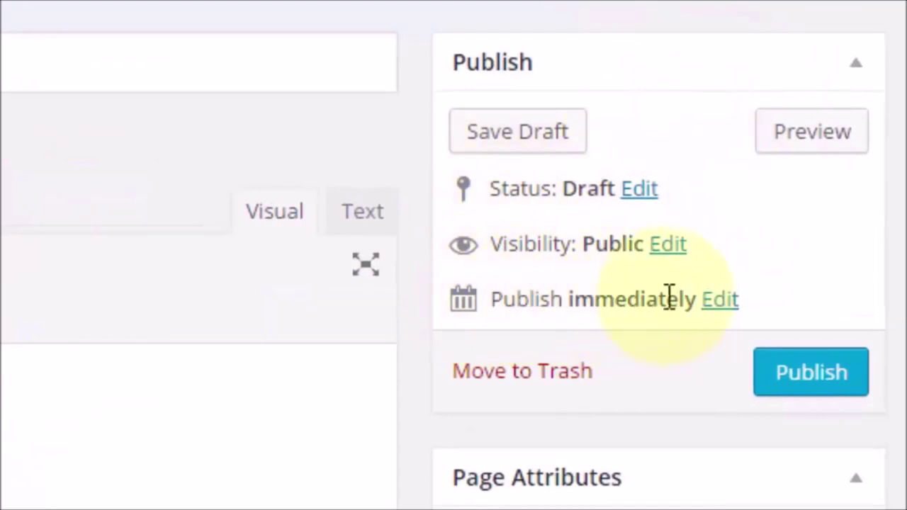
click(721, 302)
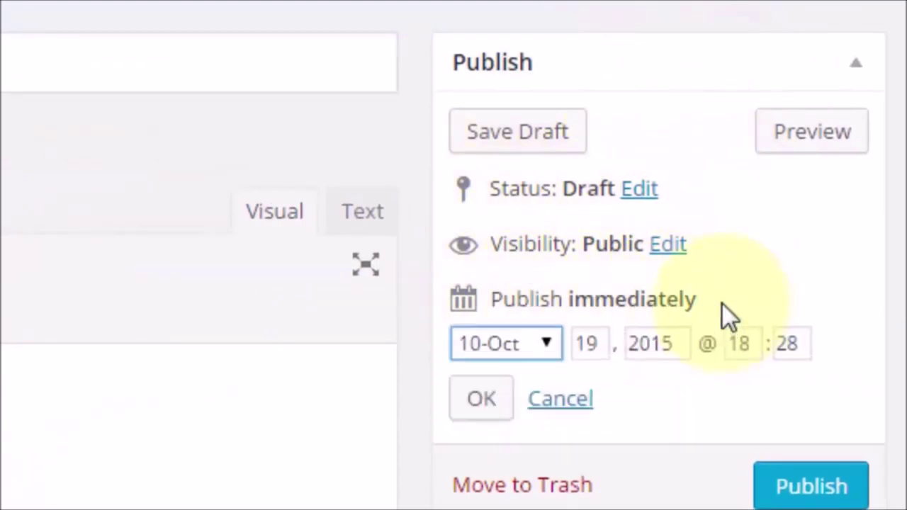
double_click(585, 344)
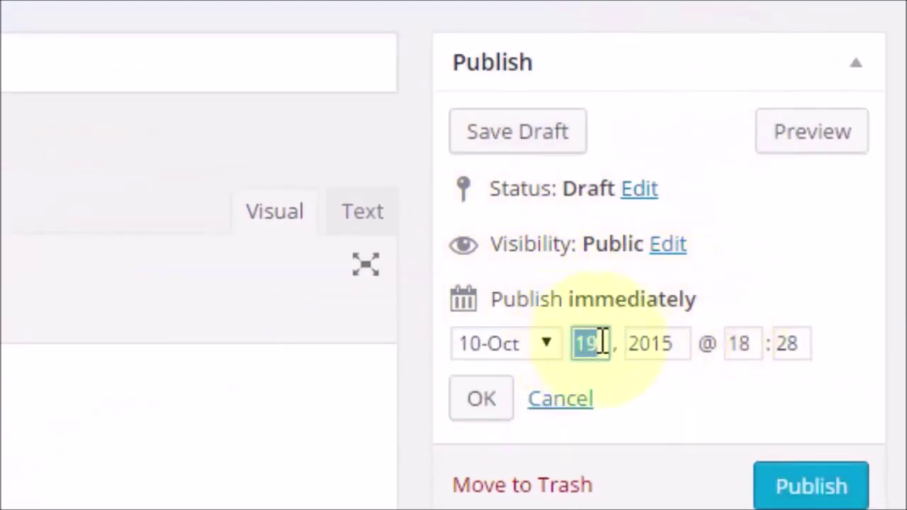
text(20)
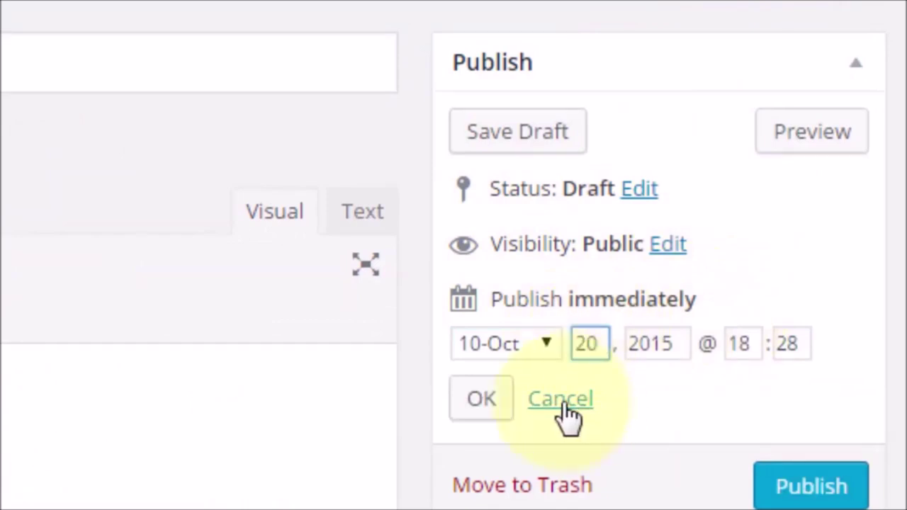
click(473, 404)
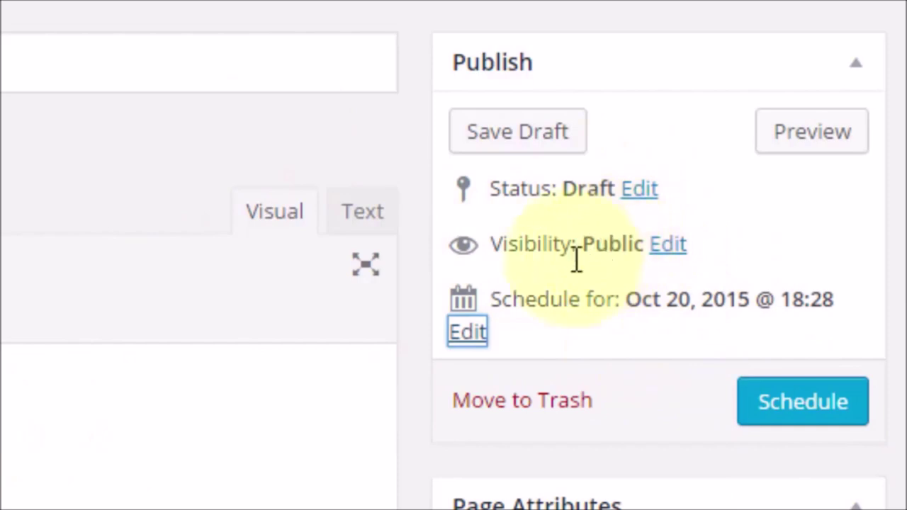
click(667, 246)
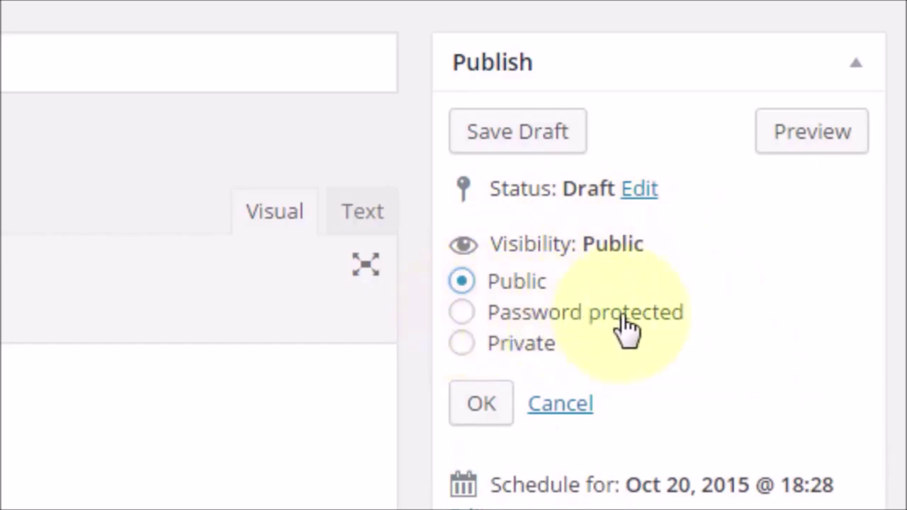
click(462, 344)
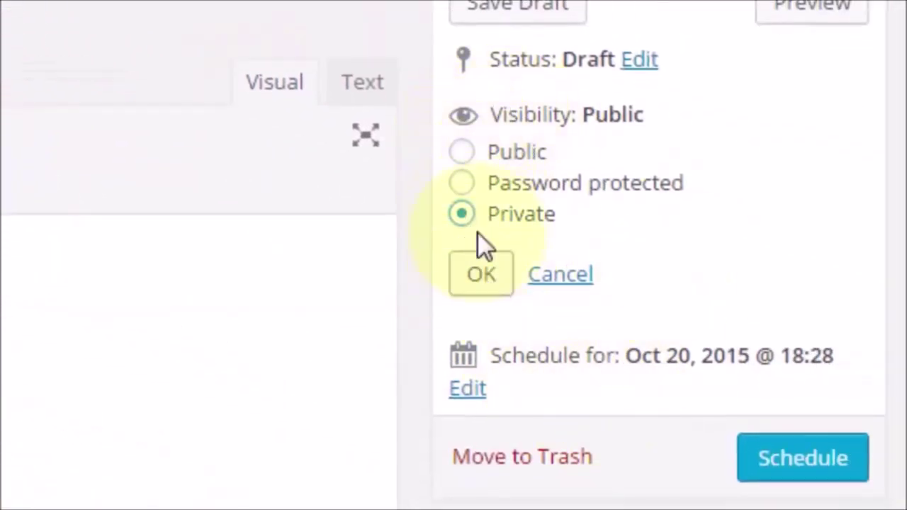
click(462, 153)
click(547, 283)
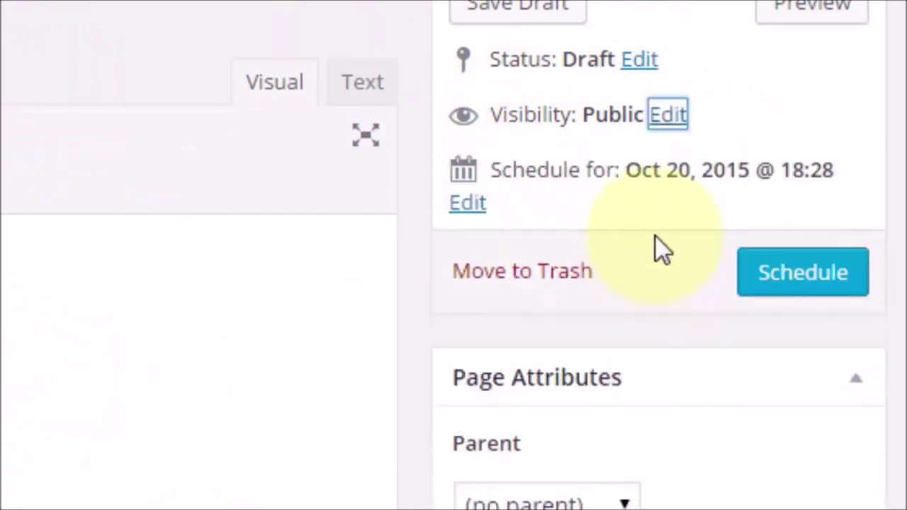
click(471, 204)
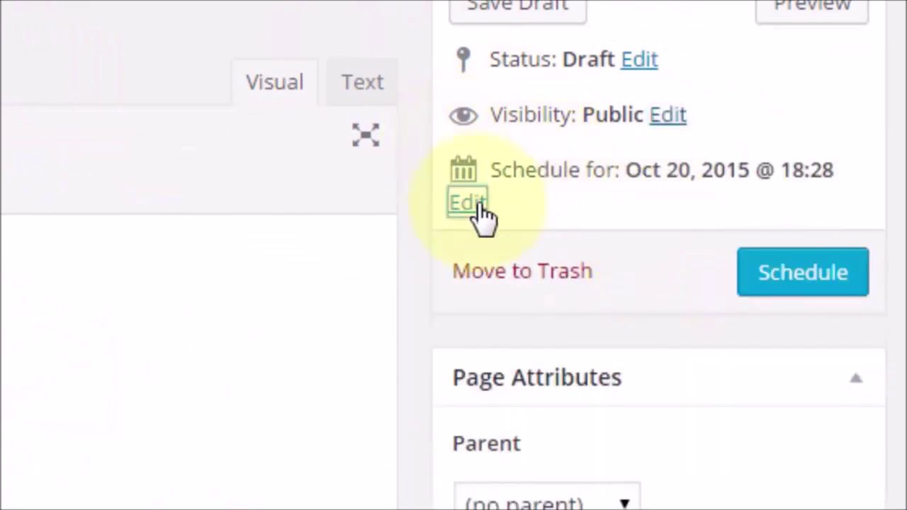
double_click(588, 214)
text(19)
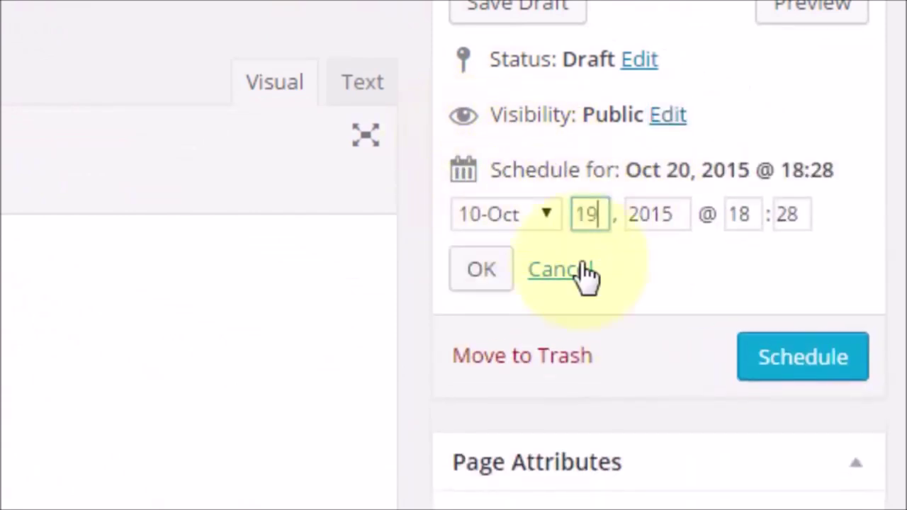
click(482, 275)
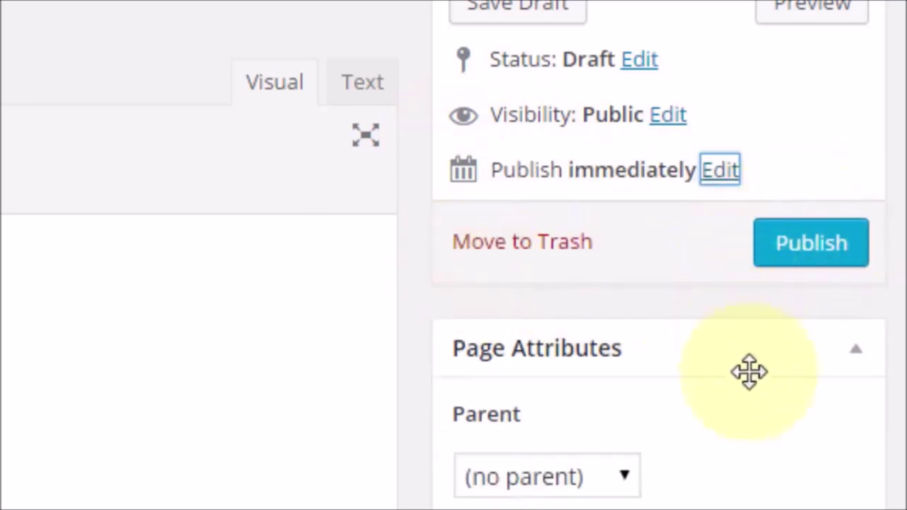
scroll(755, 379, down, 5)
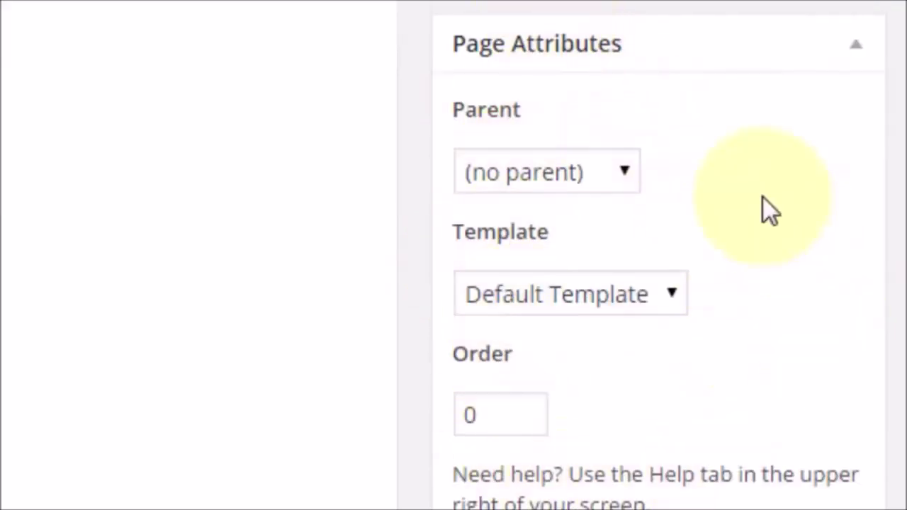
Leave the template as Default Template and drag Featured Image above Page Attributes
click(501, 304)
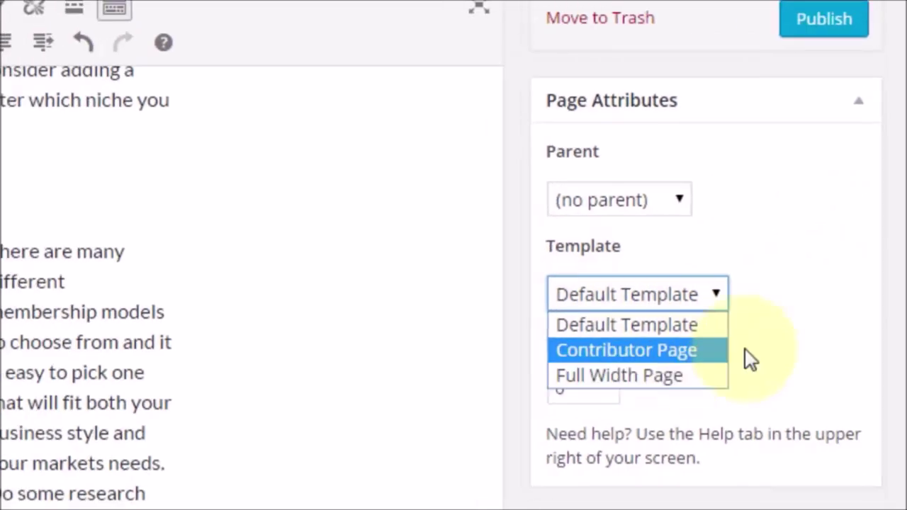
click(770, 287)
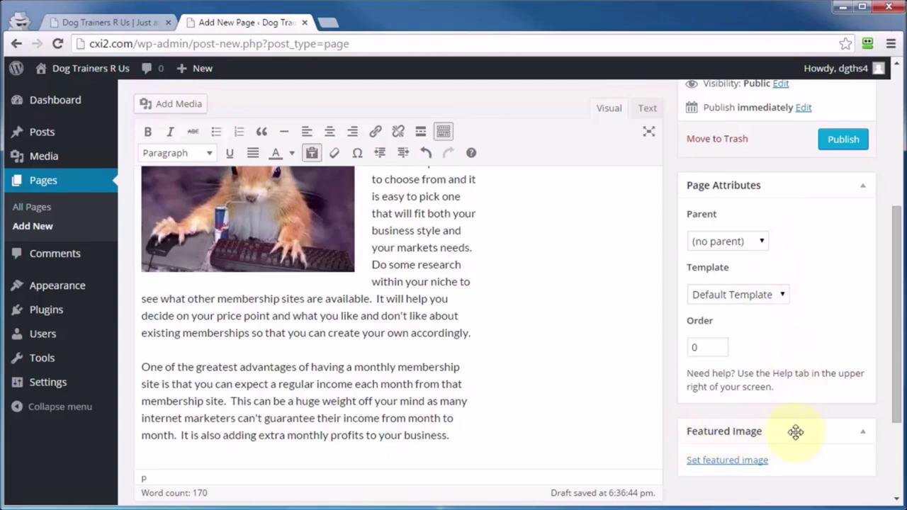
drag(795, 432, 744, 178)
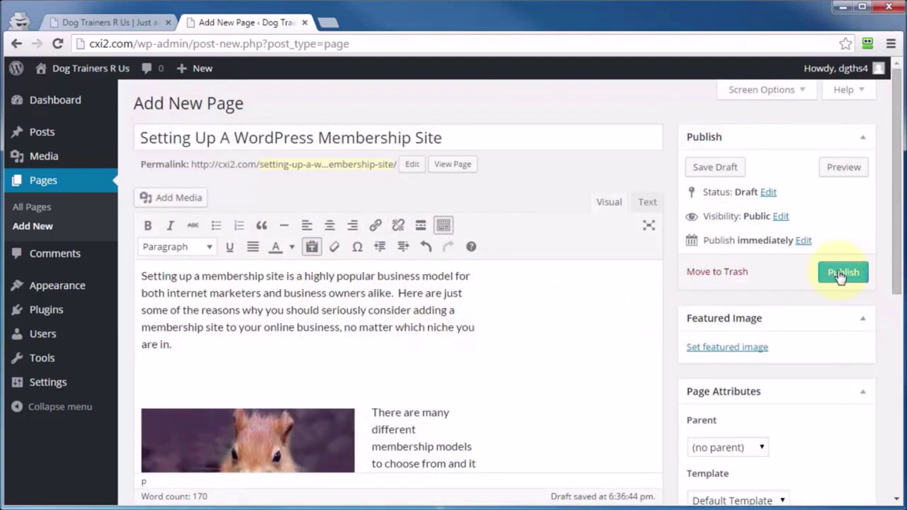
Publish the 'Setting Up A WordPress Membership Site' page, check its shortlink, and view it live
click(841, 273)
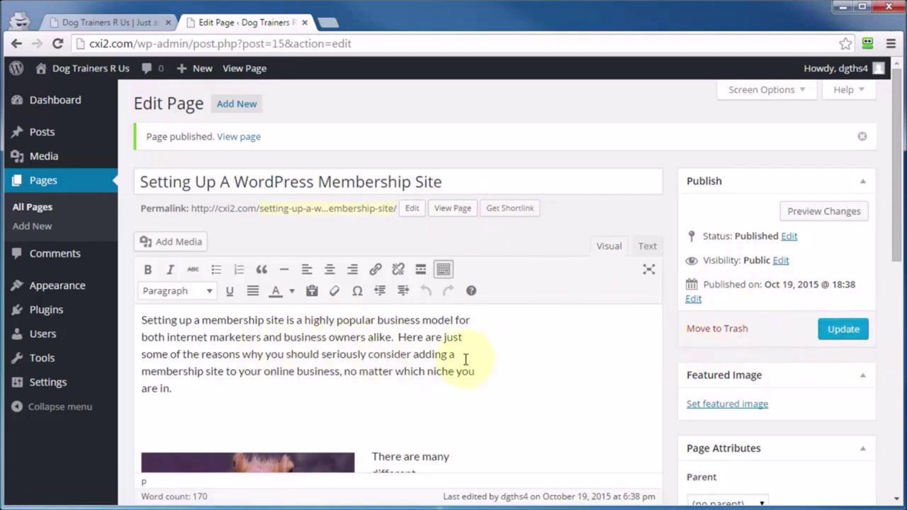
click(511, 210)
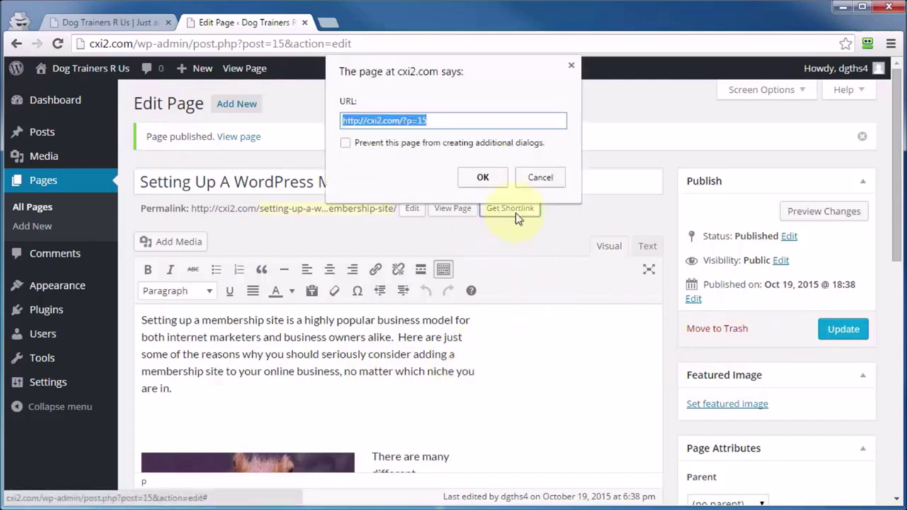
click(539, 177)
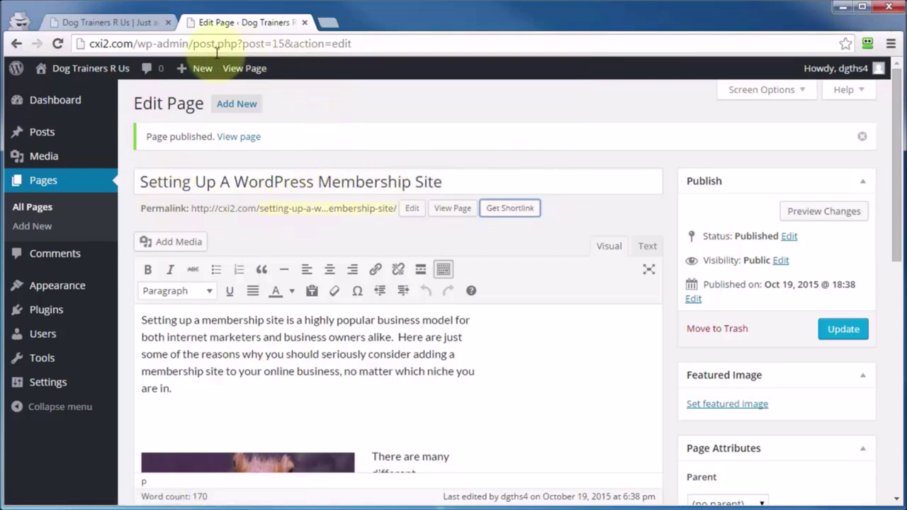
click(452, 210)
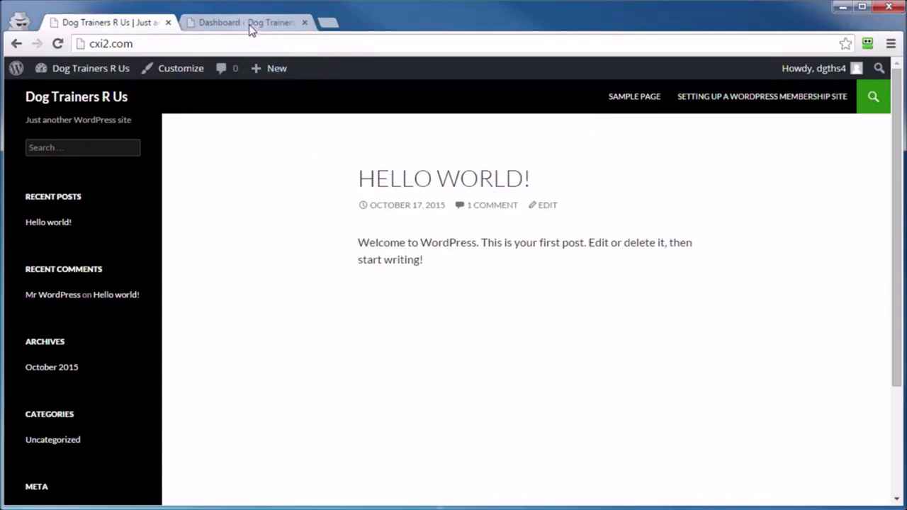
Switch back to the Dog Trainers R Us admin Dashboard browser tab
click(249, 26)
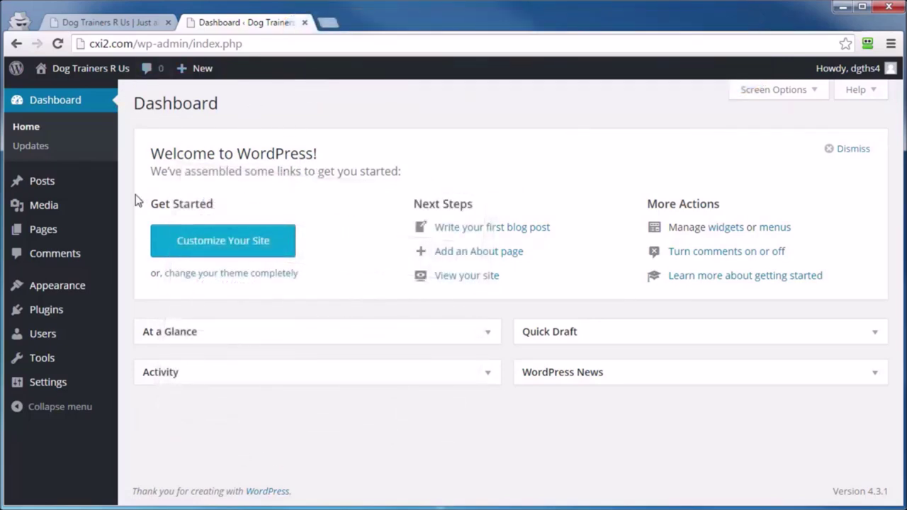
mouse_move(37, 186)
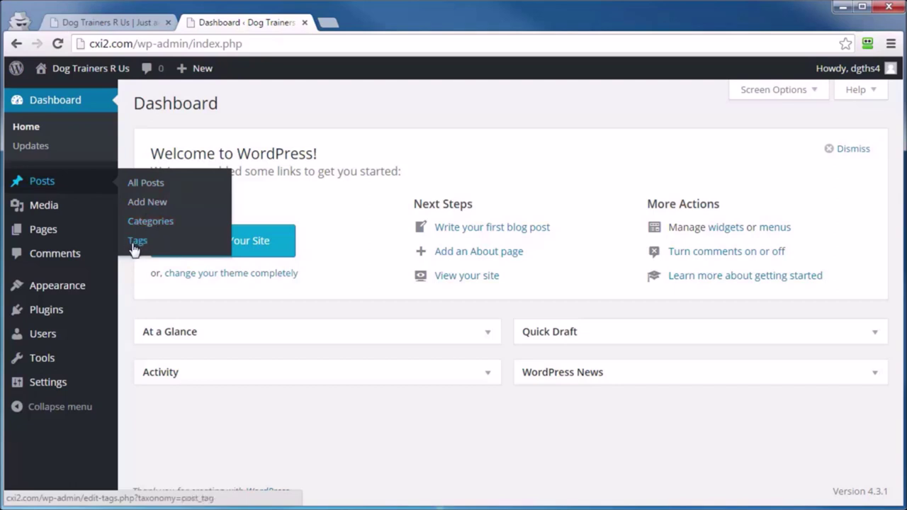
Add a new post titled 'Setting Up A WordPress Membership Site' and let it autosave as a draft
click(138, 208)
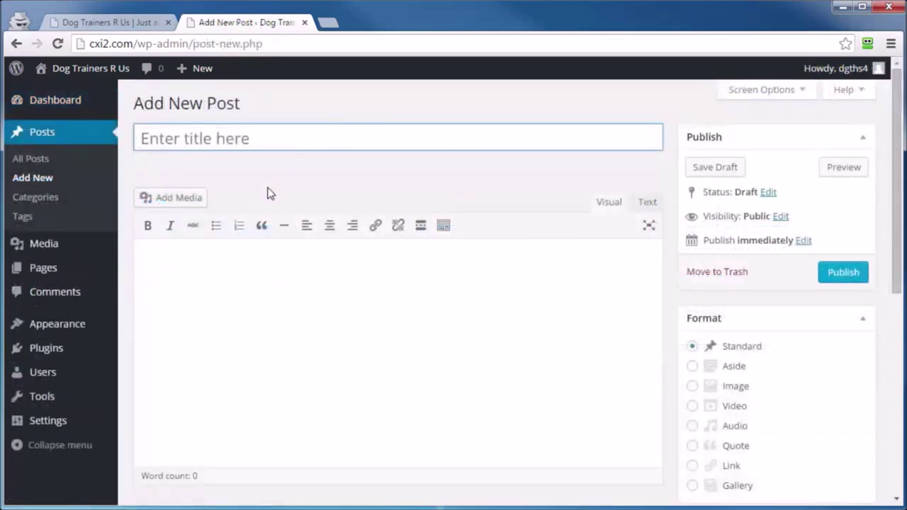
mouse_move(202, 75)
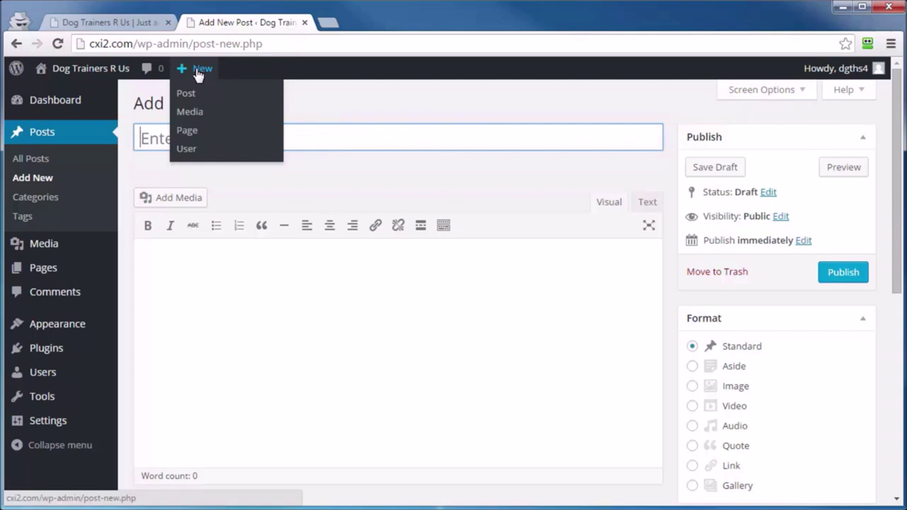
click(187, 93)
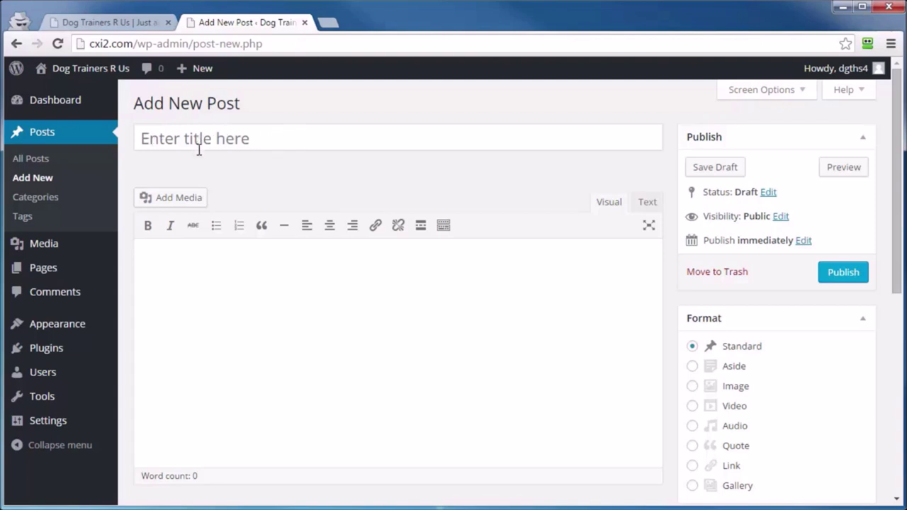
click(156, 139)
text(Setting Up A WordPress Membership Site)
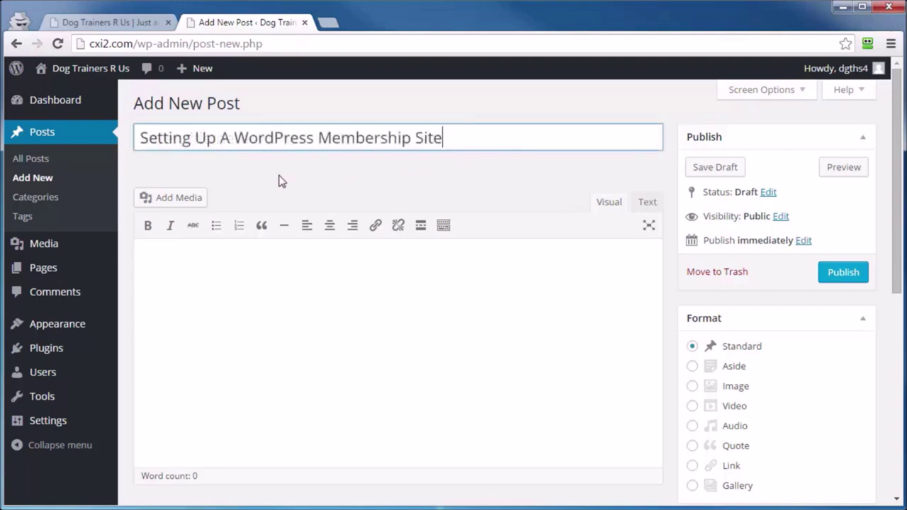
click(227, 180)
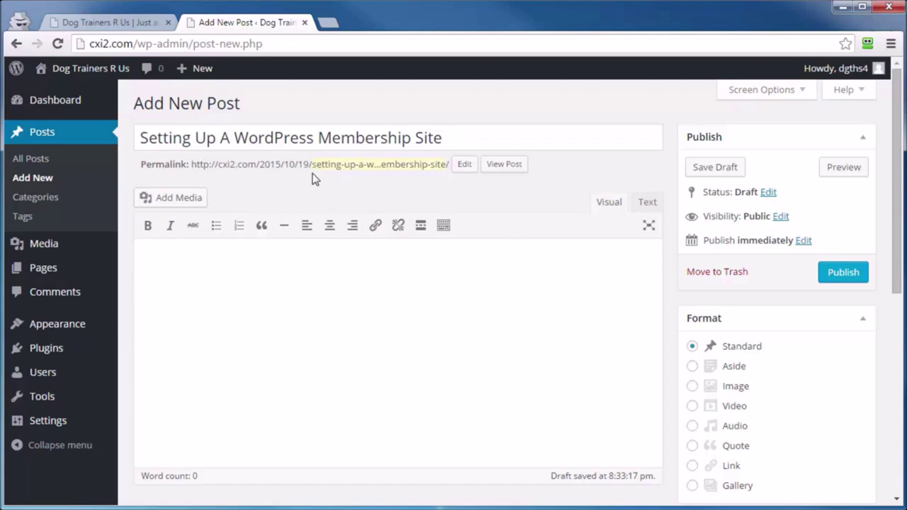
Keep the default permalink slug, show the two-row formatting toolbar, and switch to the Text editor
click(463, 165)
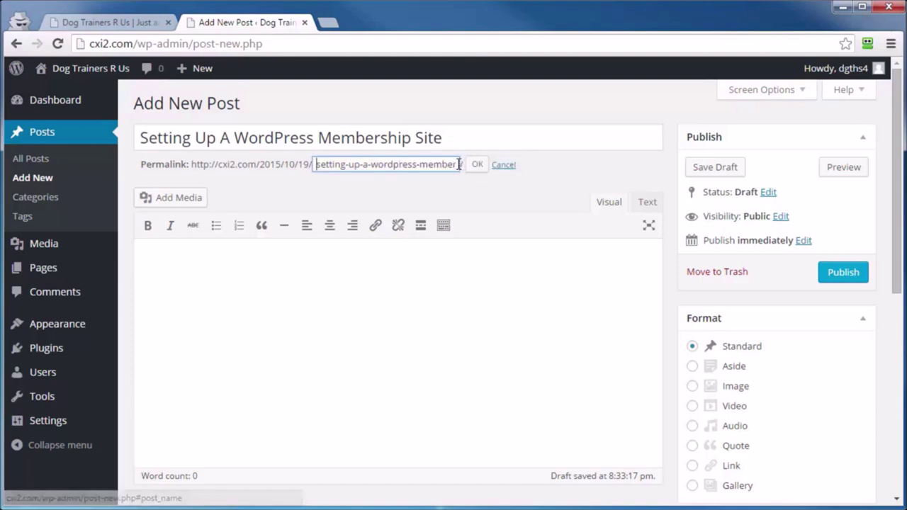
click(474, 165)
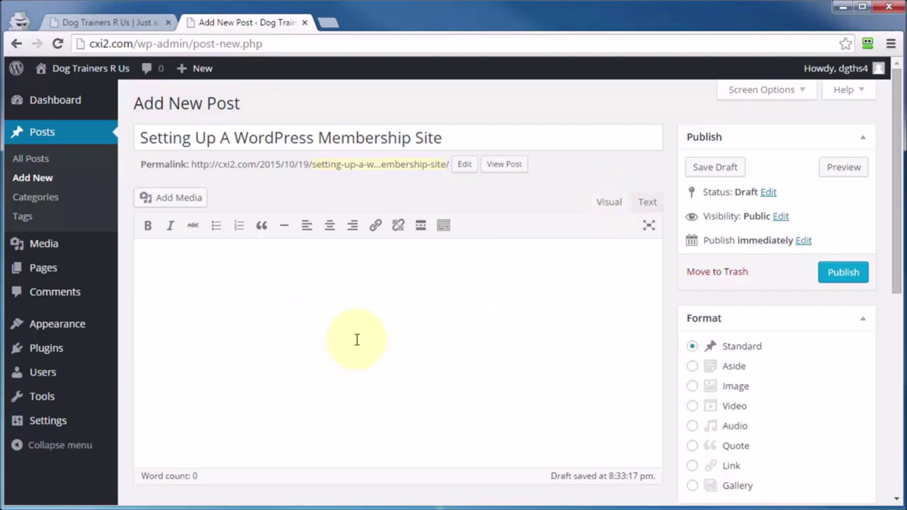
click(647, 206)
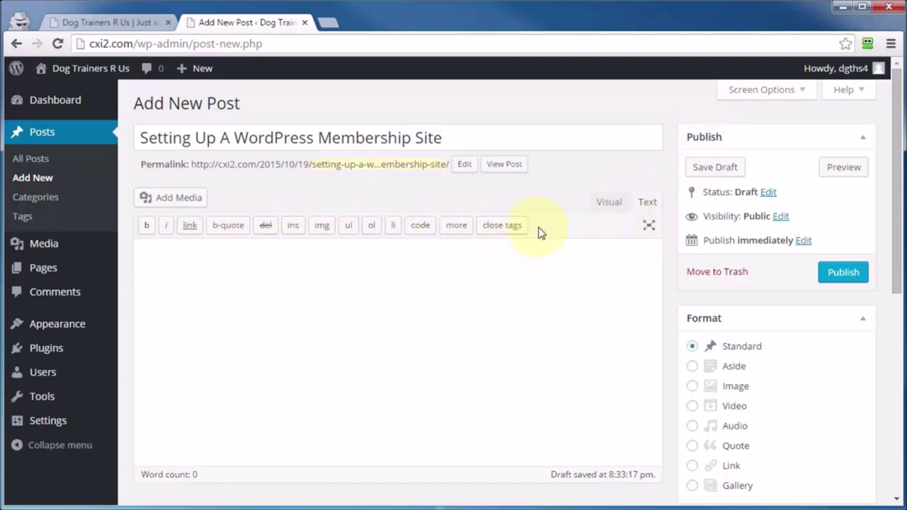
click(609, 205)
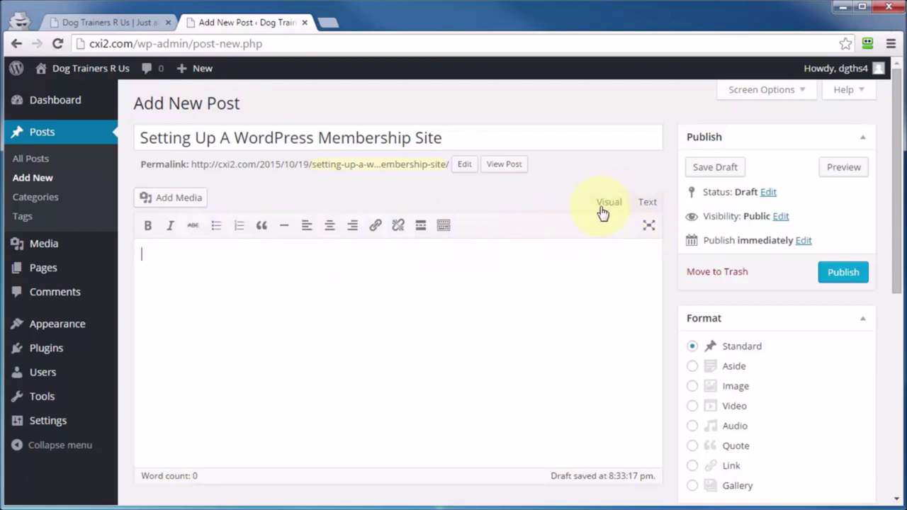
click(444, 226)
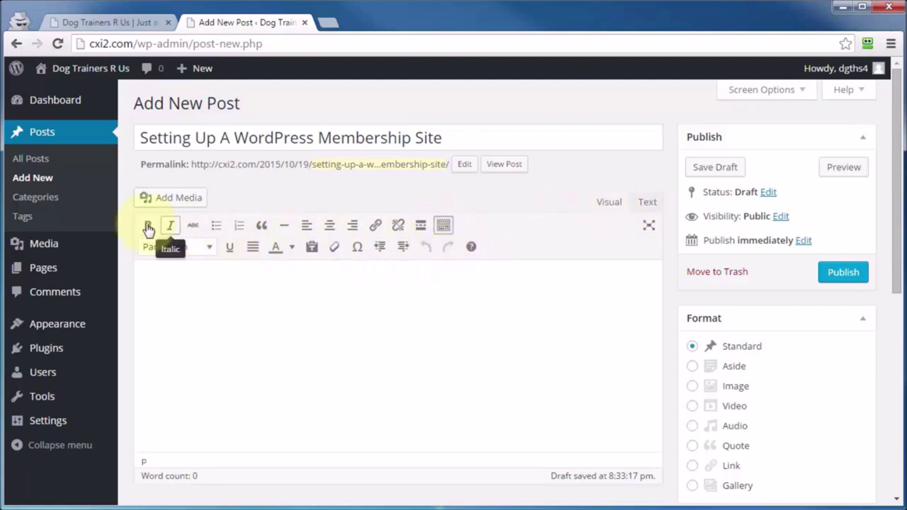
click(647, 203)
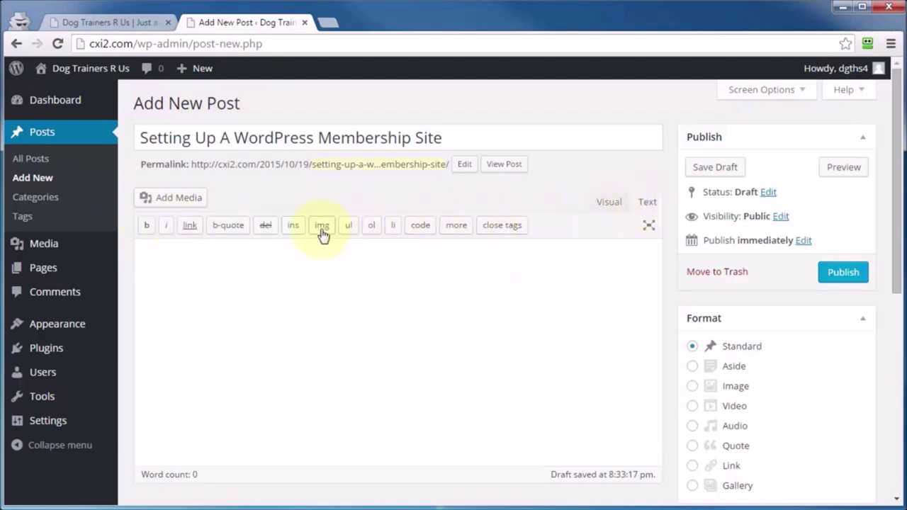
Return the post editor to Visual mode and switch to the Word document holding the article
click(604, 205)
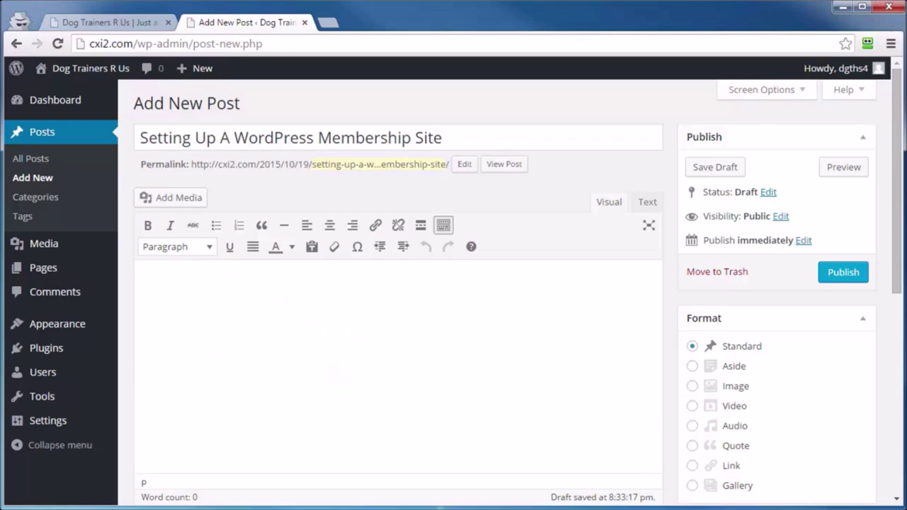
key(alt+Tab)
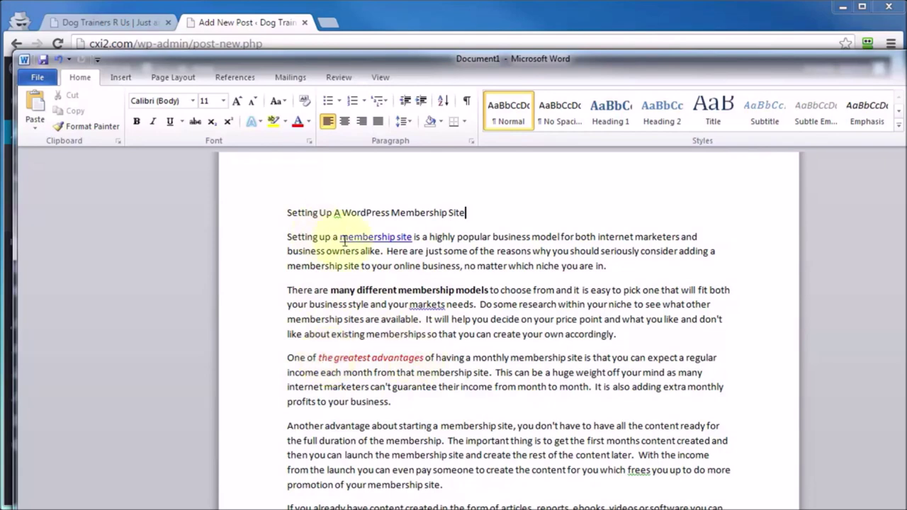
Copy the membership-site article's first three paragraphs from Word Document1 and return to the browser
drag(286, 237, 425, 401)
right_click(509, 307)
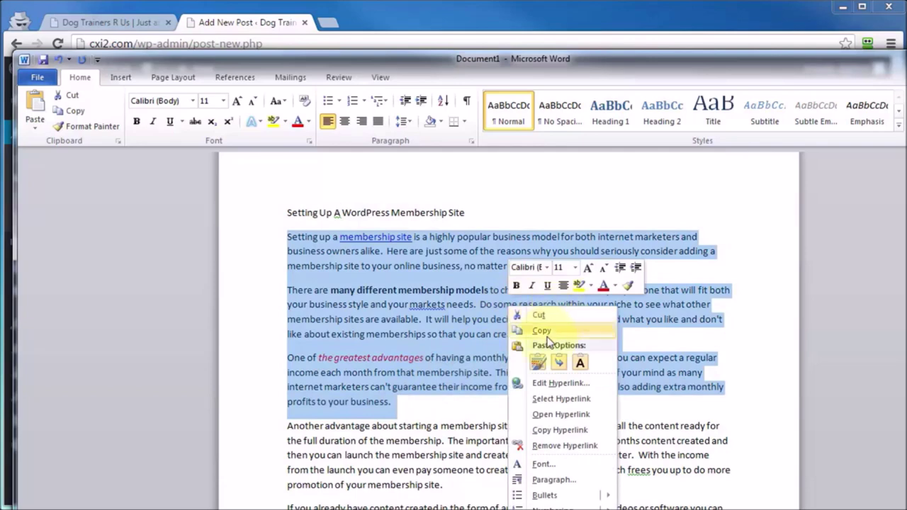
click(547, 335)
drag(465, 59, 524, 63)
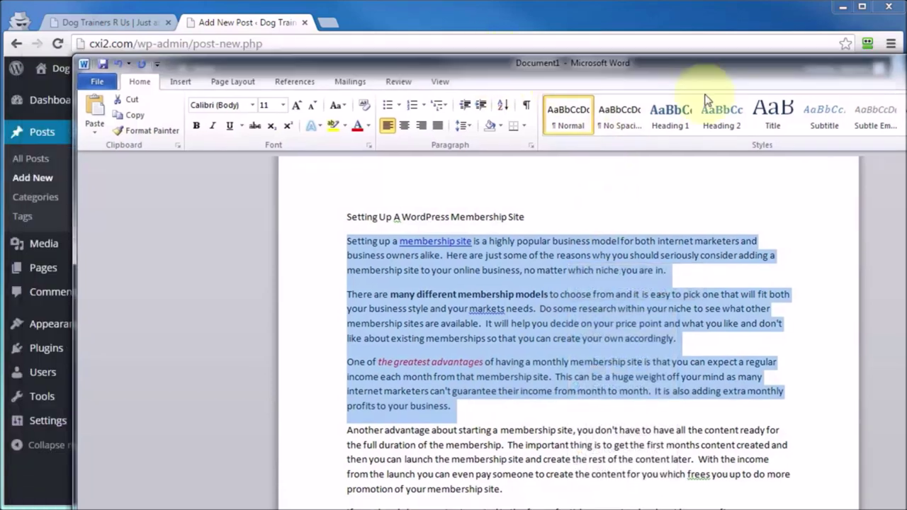
key(alt+Tab)
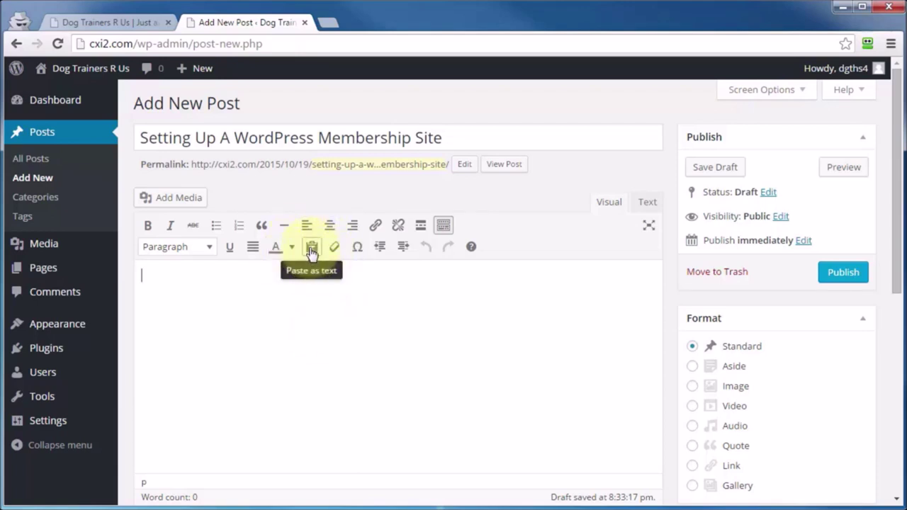
With Paste as text on, paste the Word paragraphs into the post body as plain text
click(312, 249)
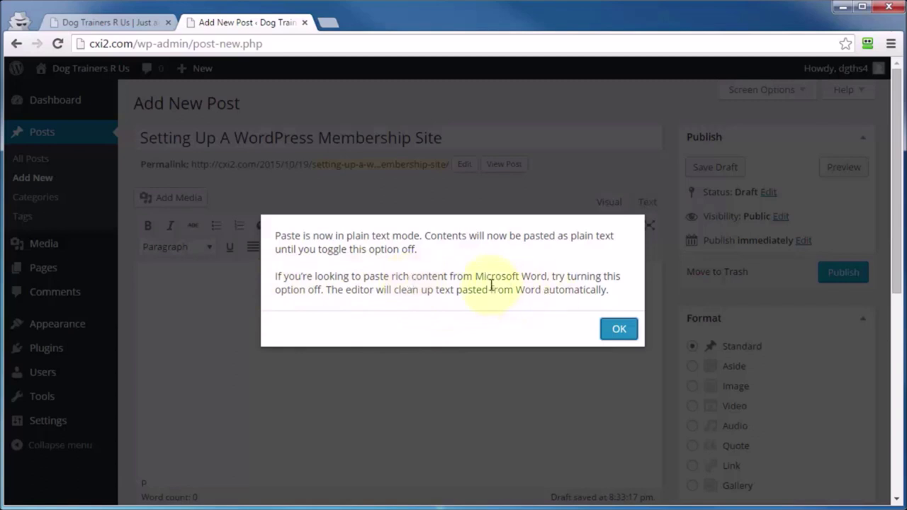
click(620, 332)
right_click(191, 287)
click(200, 365)
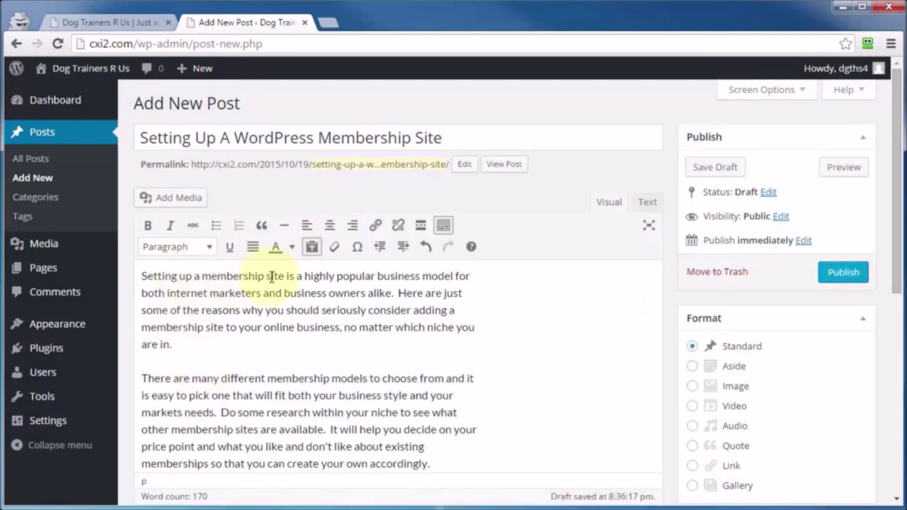
click(201, 278)
drag(204, 277, 272, 277)
click(267, 277)
Turn Paste as text off and paste the formatted Word text at the top of the post
click(311, 247)
click(142, 276)
key(Return)
right_click(155, 243)
click(189, 330)
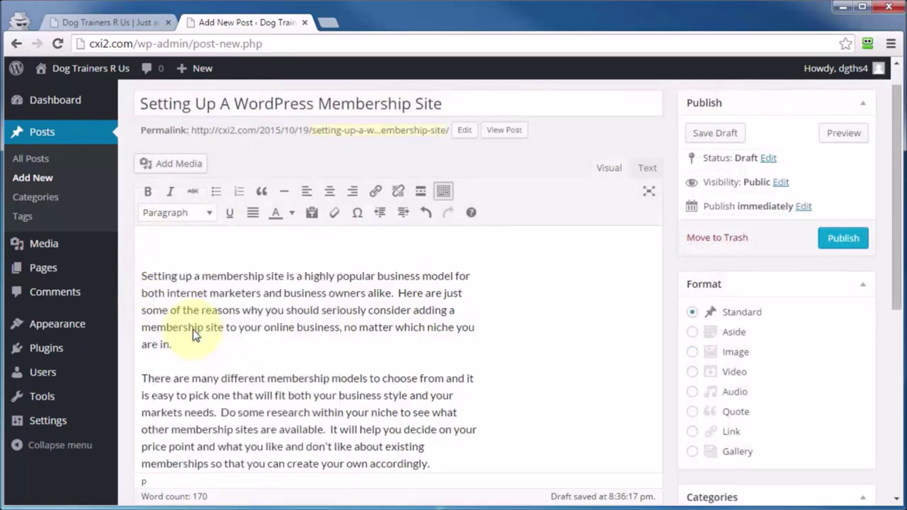
Check the post's HTML source with its link and strong/em tags, then return to Visual view
click(648, 171)
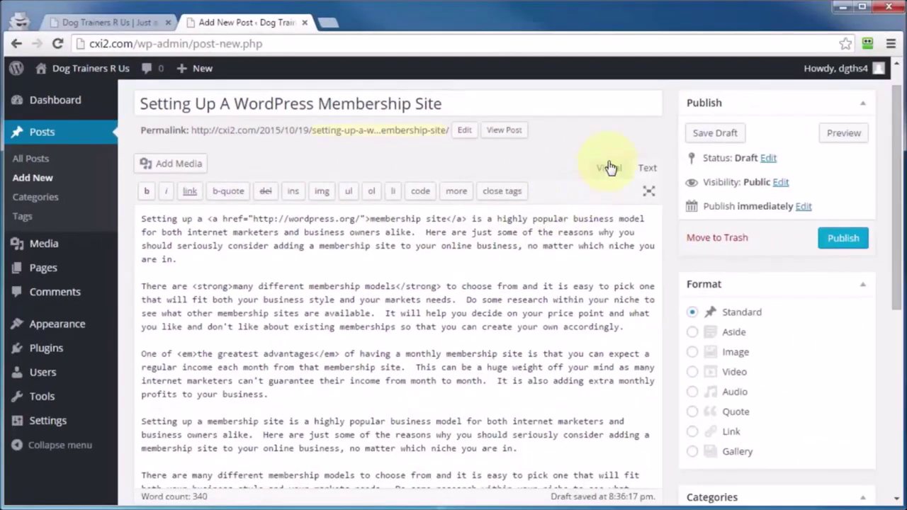
click(609, 167)
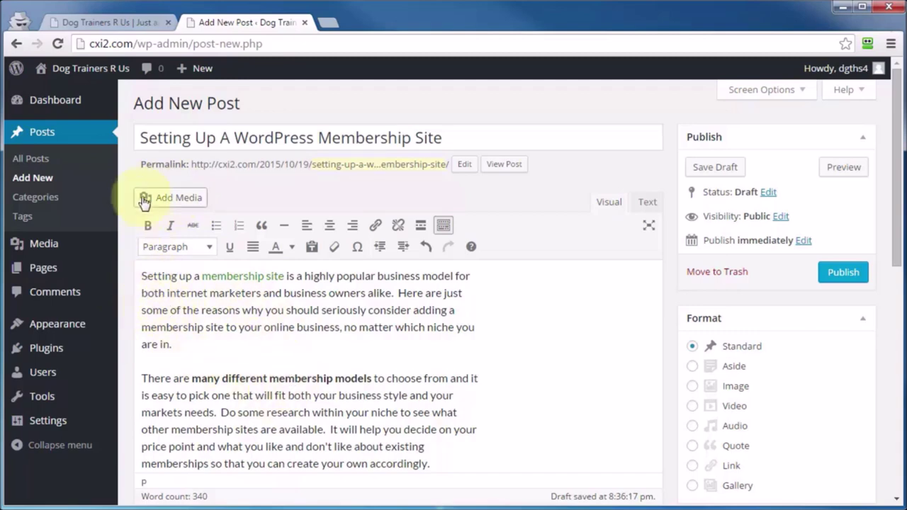
Insert happy-christmas-smiley.png from the media library at the start of the post's first paragraph
click(179, 205)
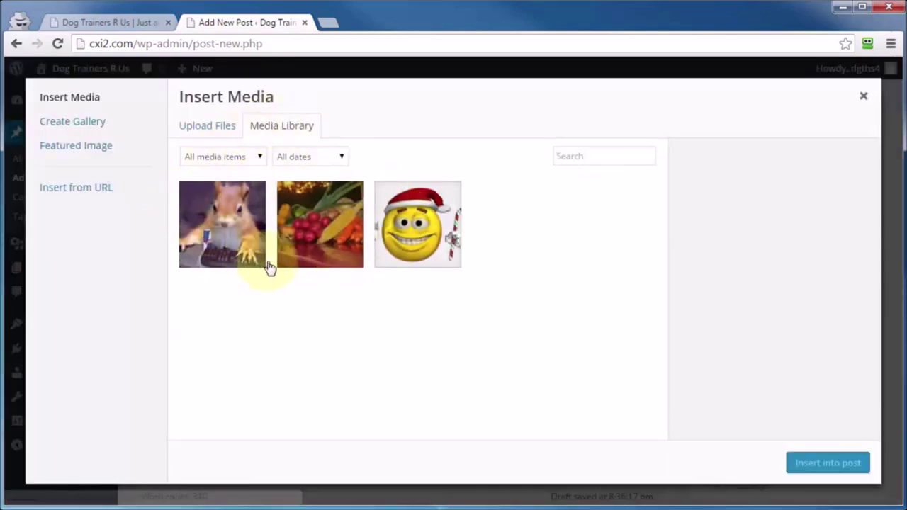
click(190, 129)
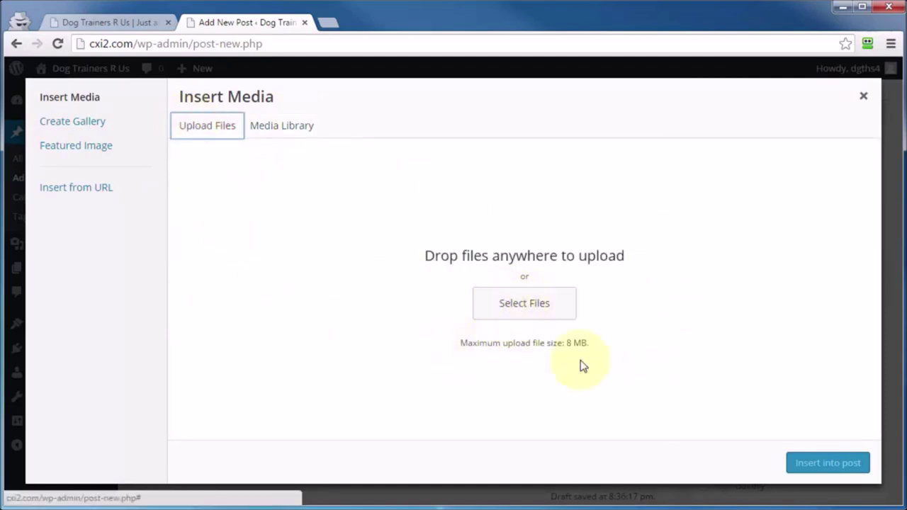
click(77, 192)
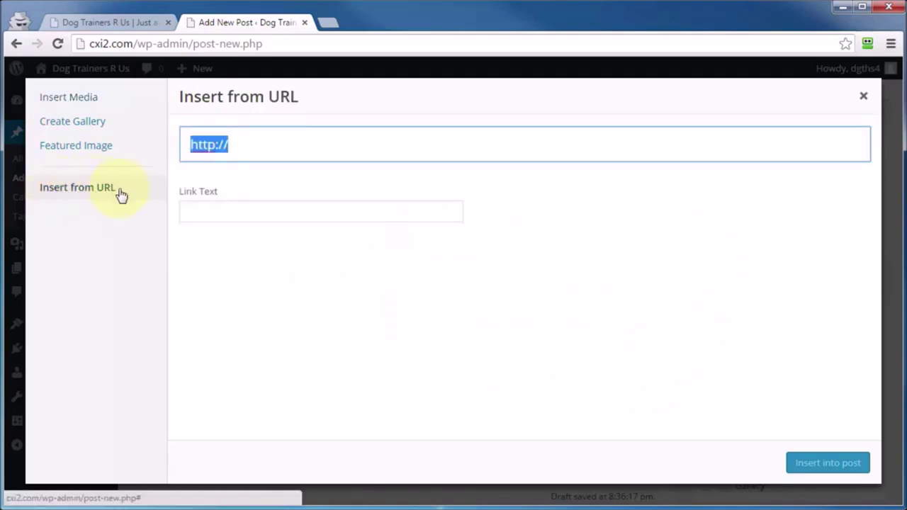
click(69, 97)
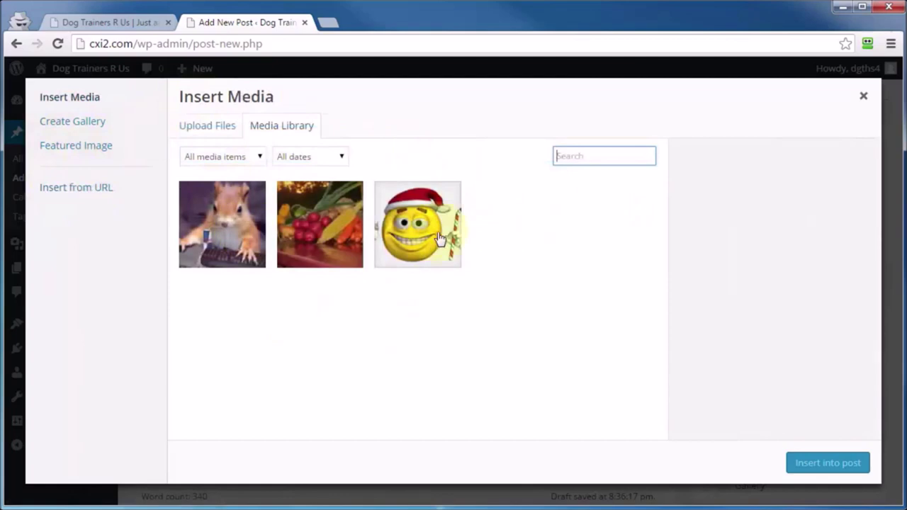
click(409, 230)
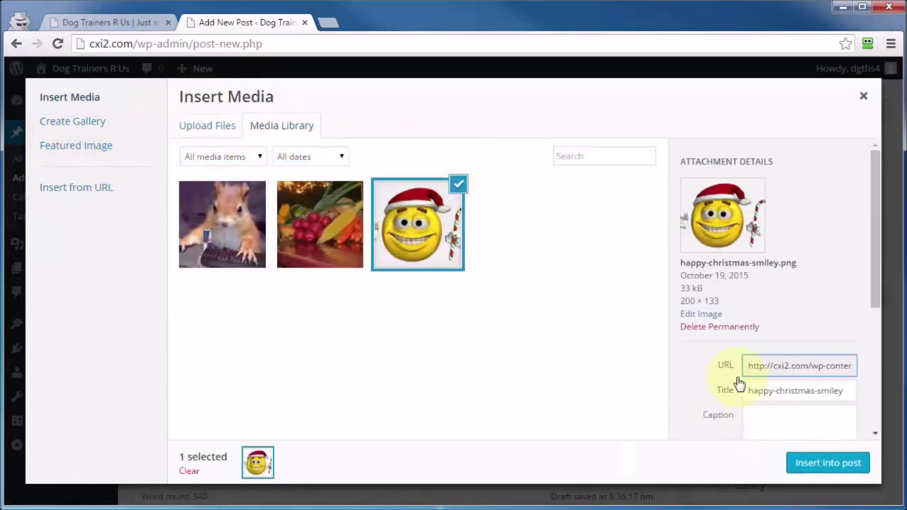
scroll(697, 386, down, 5)
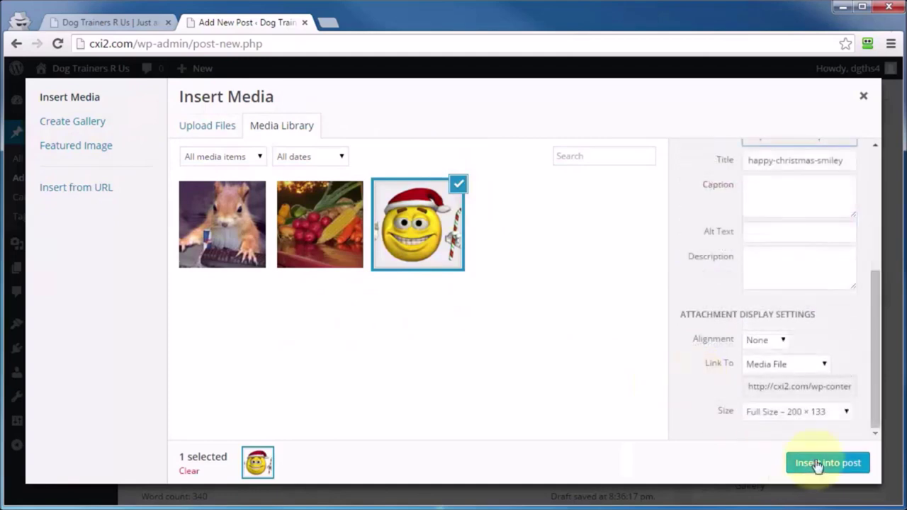
click(818, 464)
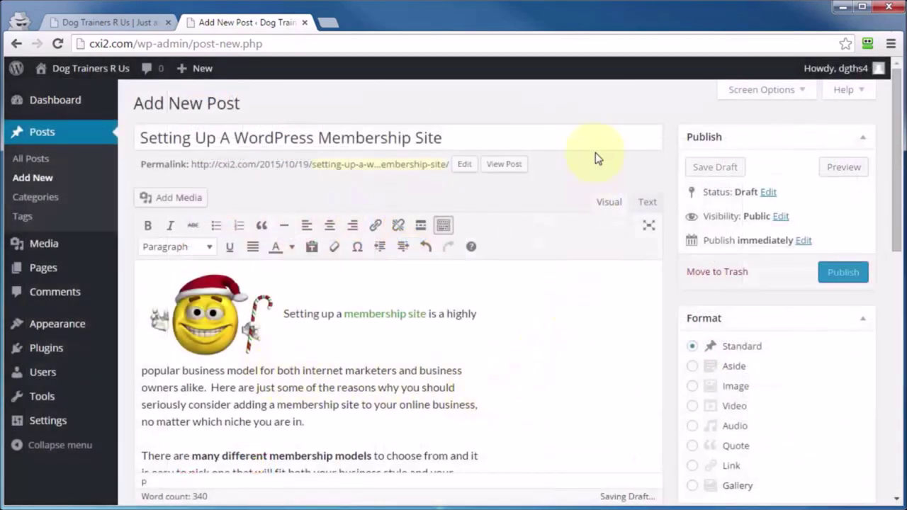
In Screen Options, hide the Categories, Tags and Featured Image boxes
click(772, 90)
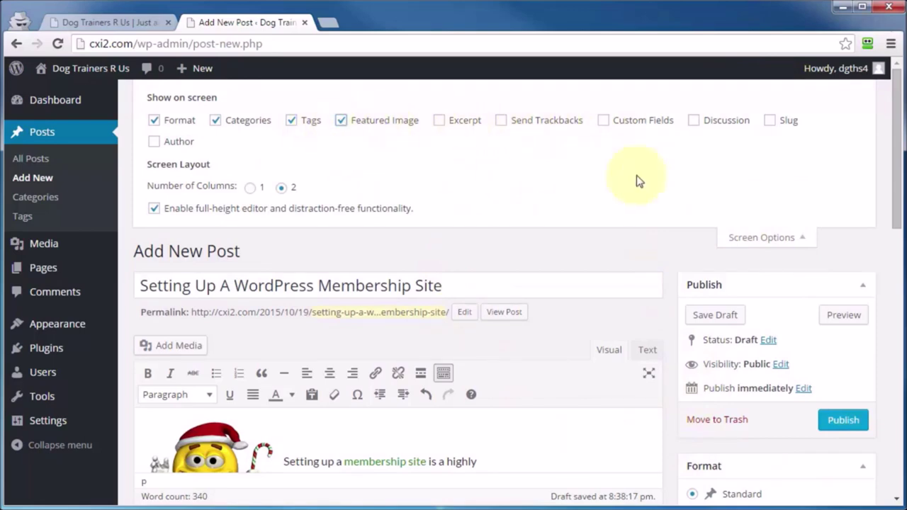
scroll(636, 175, down, 7)
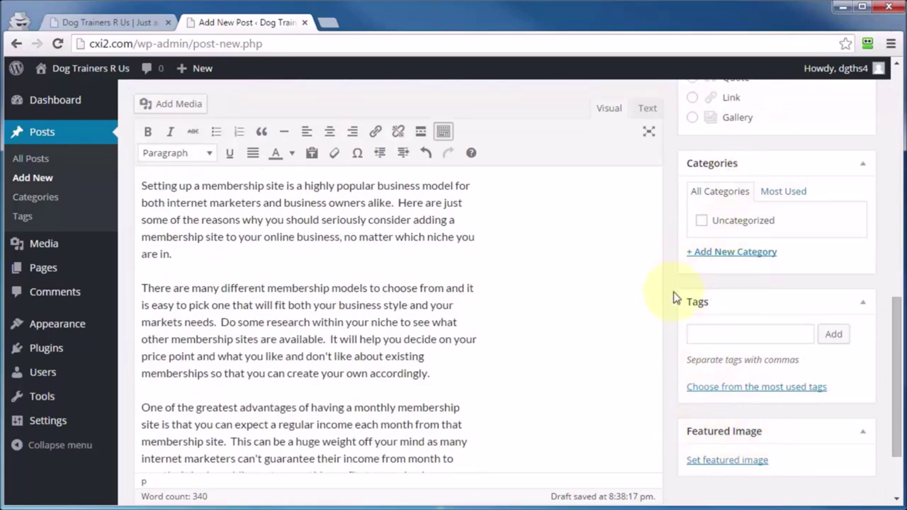
scroll(679, 285, up, 8)
click(215, 122)
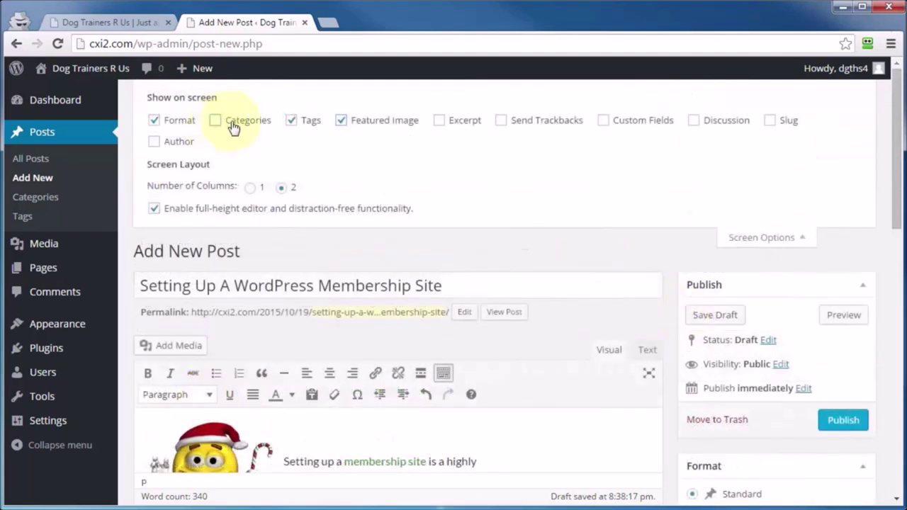
click(291, 120)
click(341, 121)
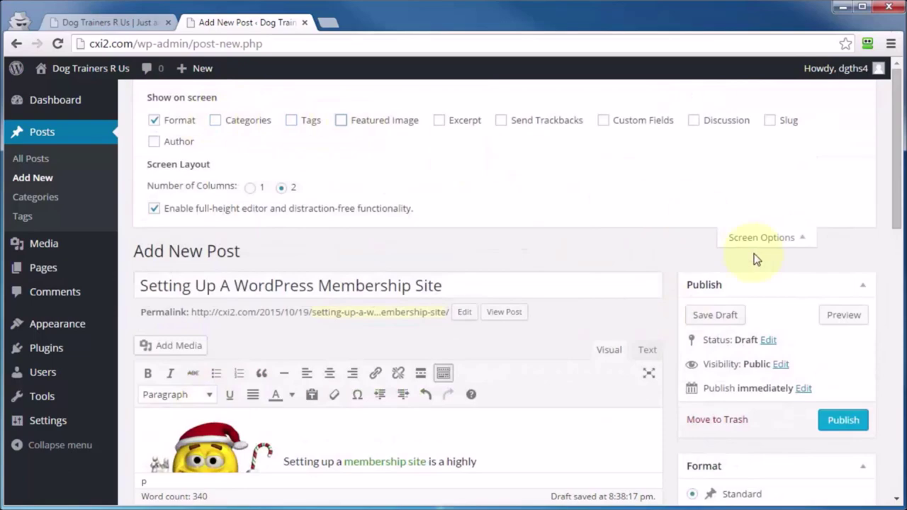
scroll(756, 260, down, 7)
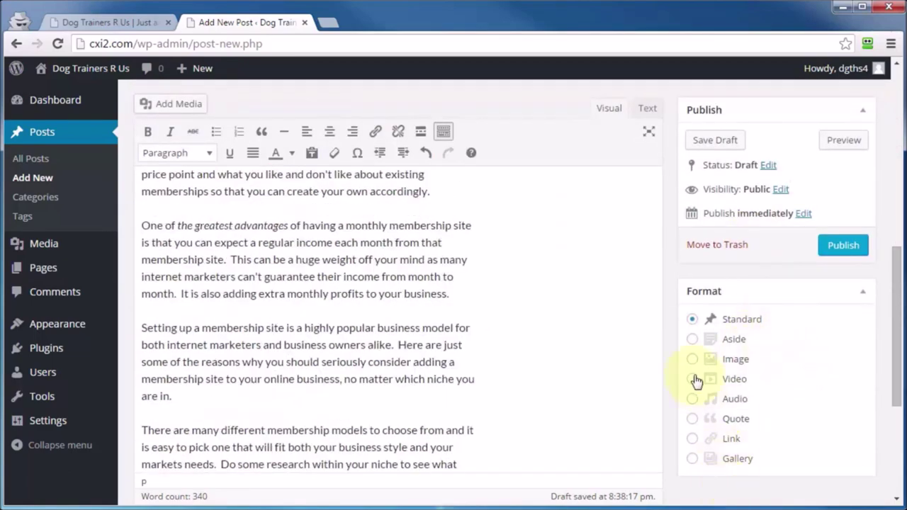
scroll(696, 382, up, 7)
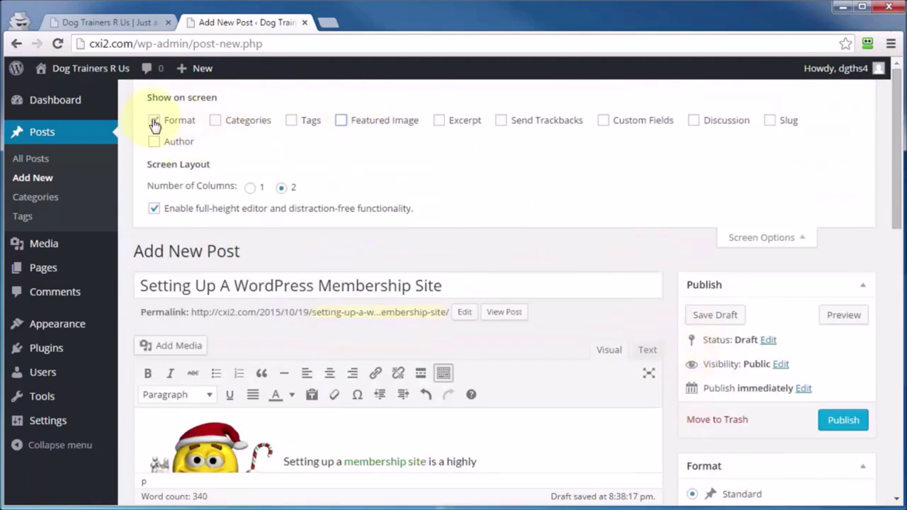
Hide the Format box, then restore the Format, Categories, Tags and Featured Image boxes
click(154, 122)
scroll(790, 393, down, 3)
scroll(790, 393, up, 3)
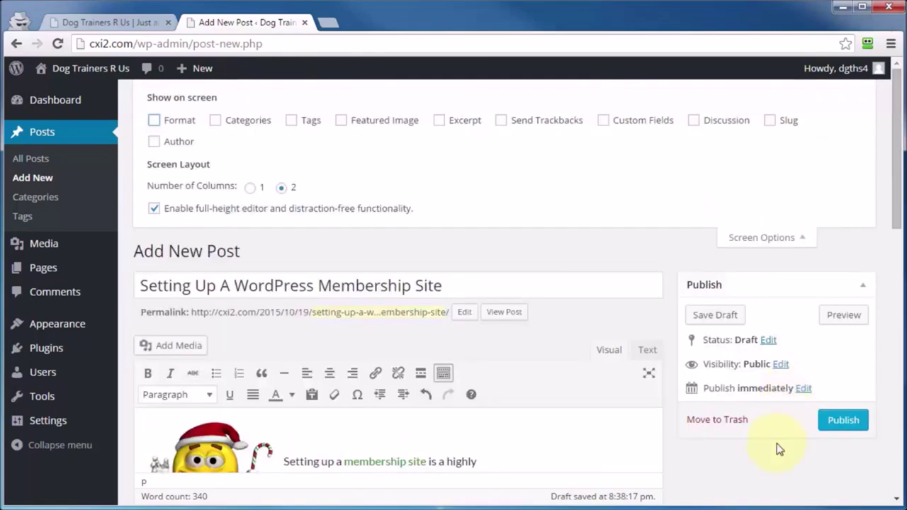
scroll(778, 425, down, 3)
scroll(765, 398, up, 3)
click(155, 121)
click(216, 121)
click(303, 126)
click(341, 121)
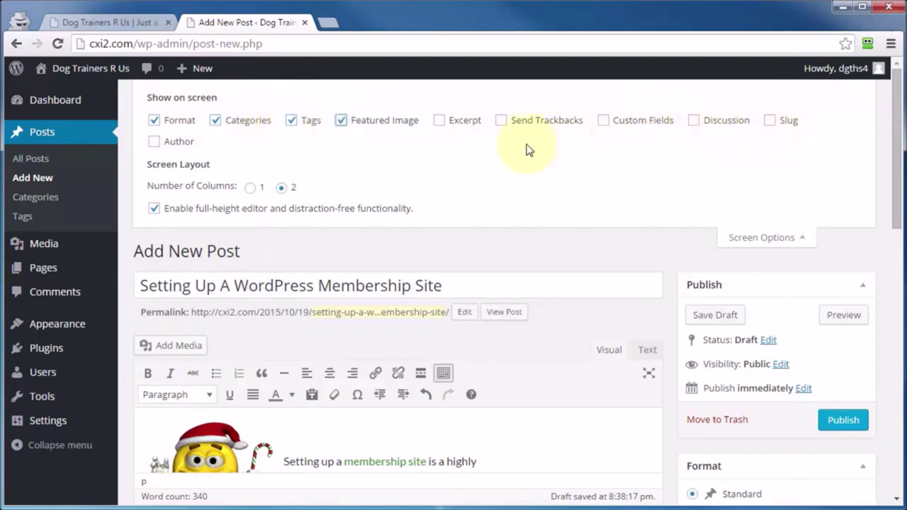
Enable the Discussion box below the post body, allowing comments and trackbacks
click(694, 122)
scroll(666, 341, down, 10)
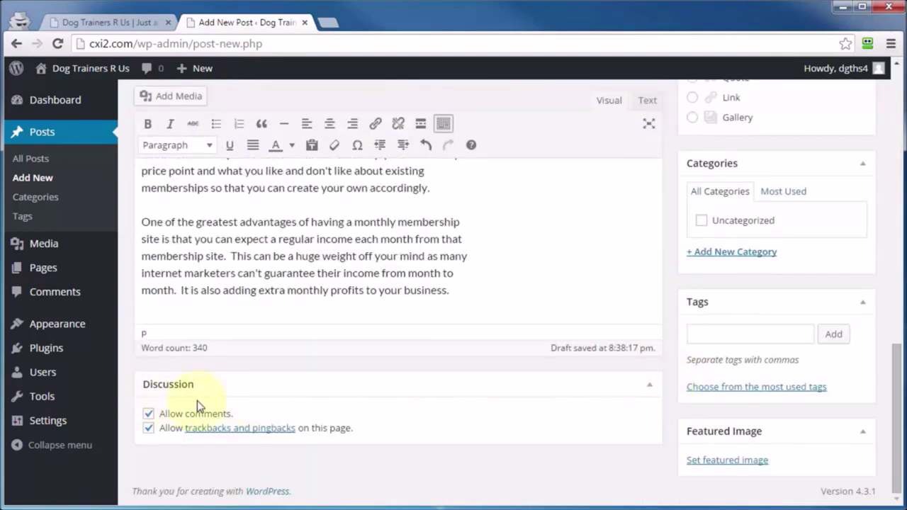
scroll(350, 415, up, 10)
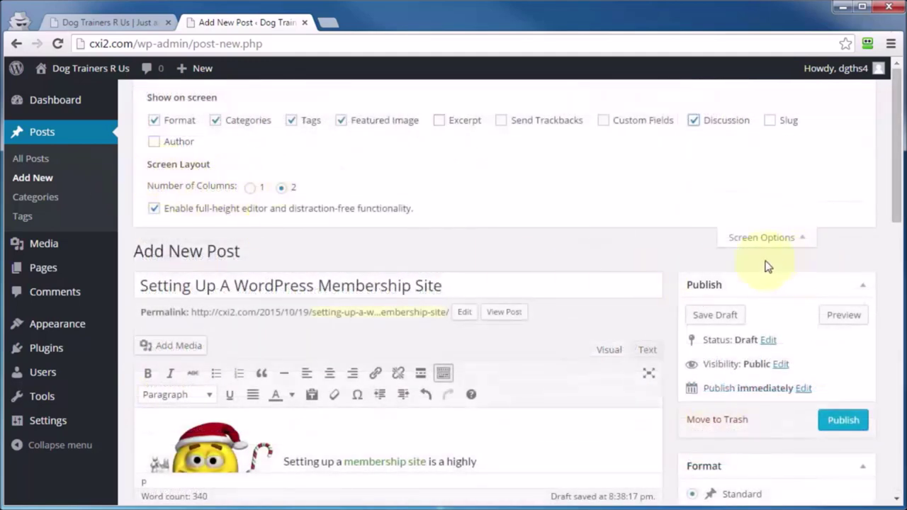
click(249, 187)
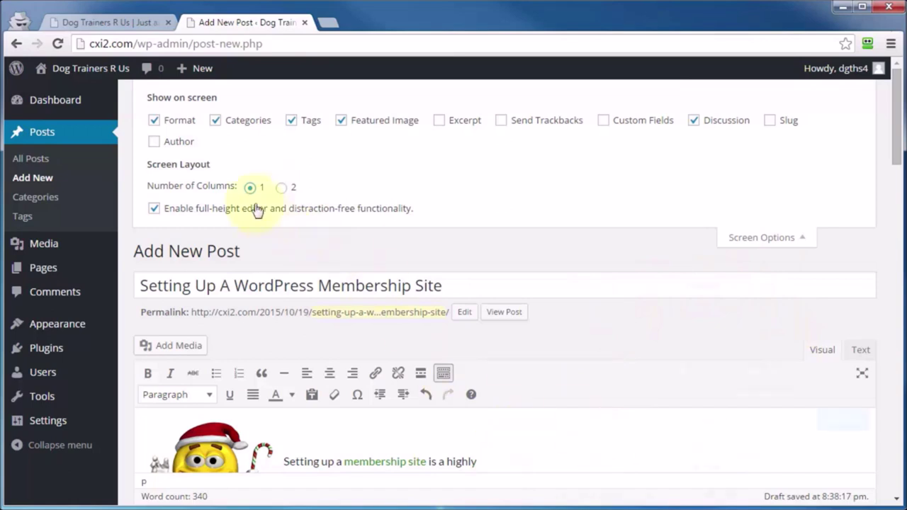
click(281, 187)
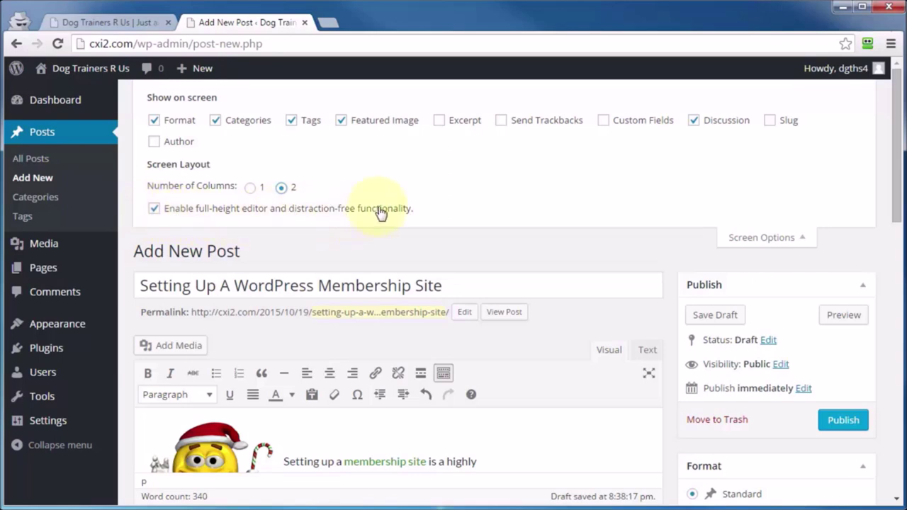
scroll(677, 328, down, 4)
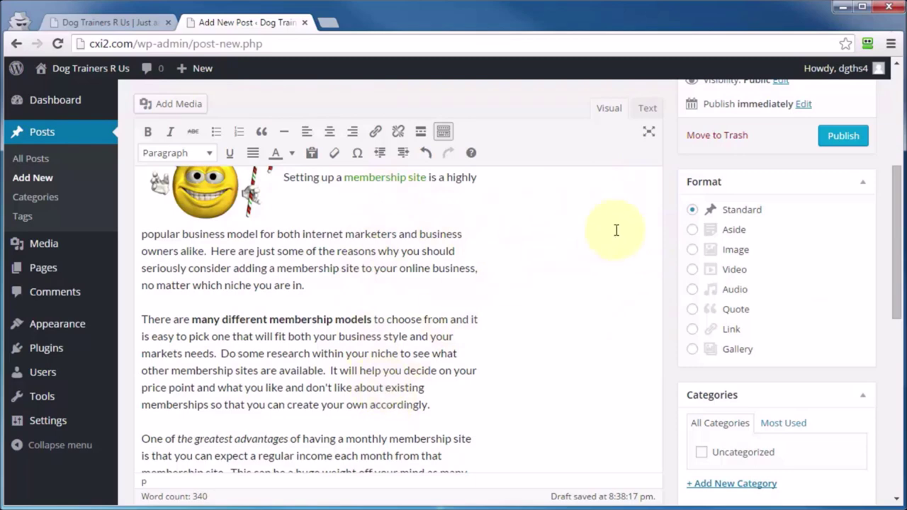
scroll(648, 416, up, 5)
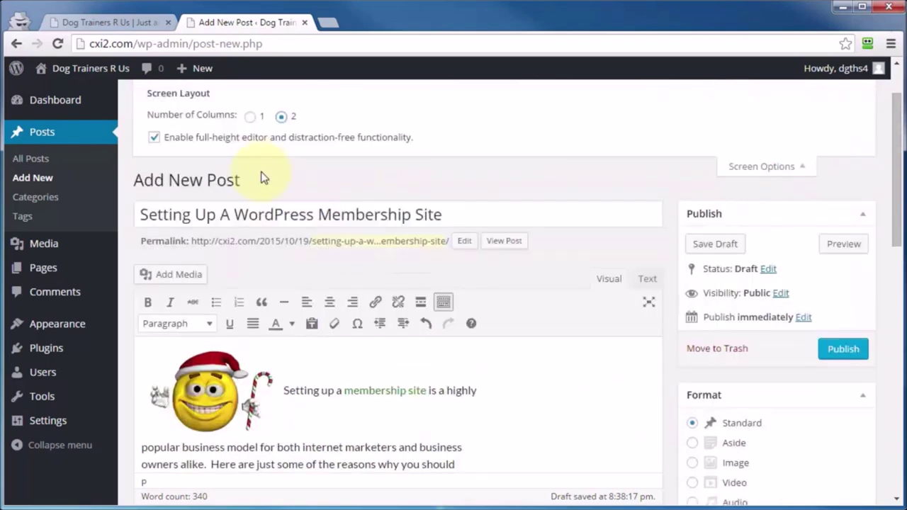
click(154, 208)
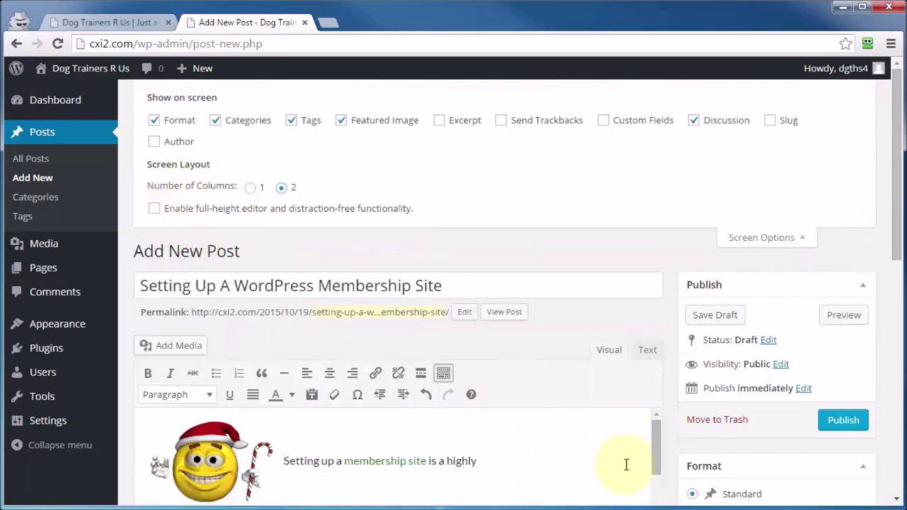
scroll(623, 413, down, 3)
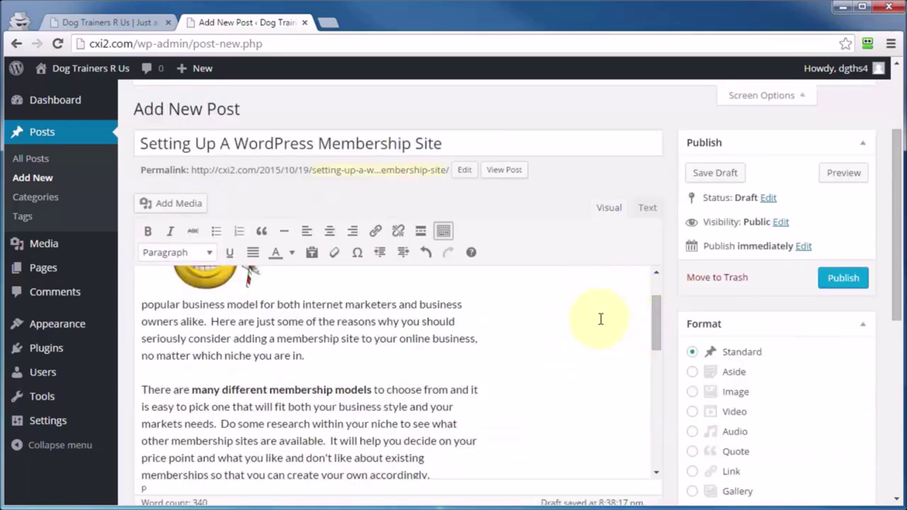
scroll(581, 474, up, 3)
click(154, 208)
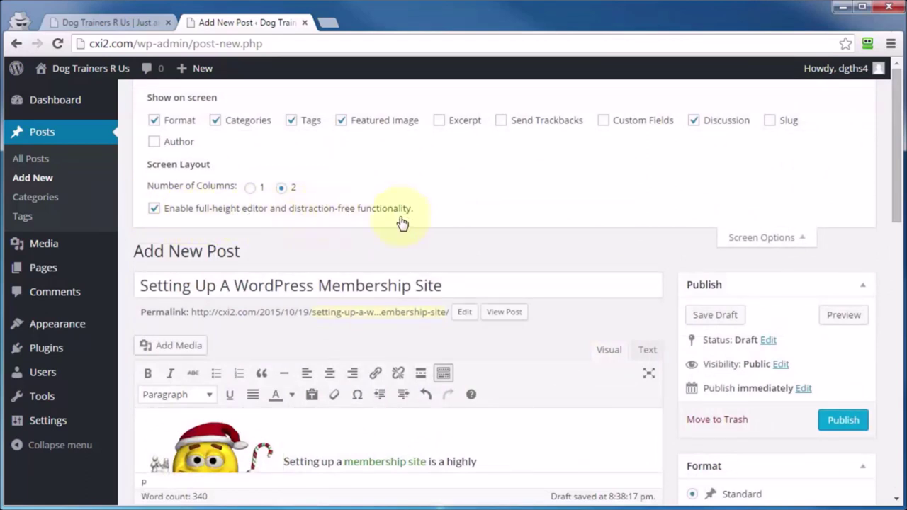
Insert an empty paragraph after the opening paragraph, toggling distraction-free writing on and back off
click(649, 376)
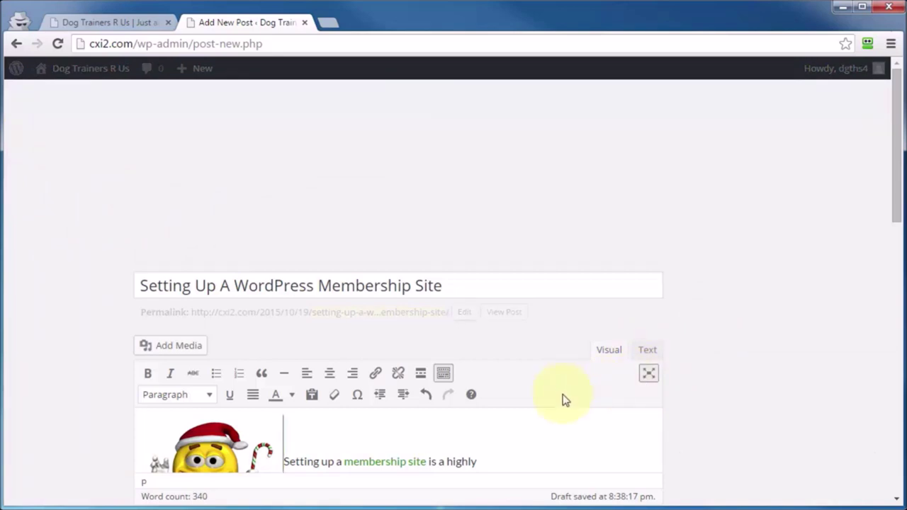
mouse_move(688, 415)
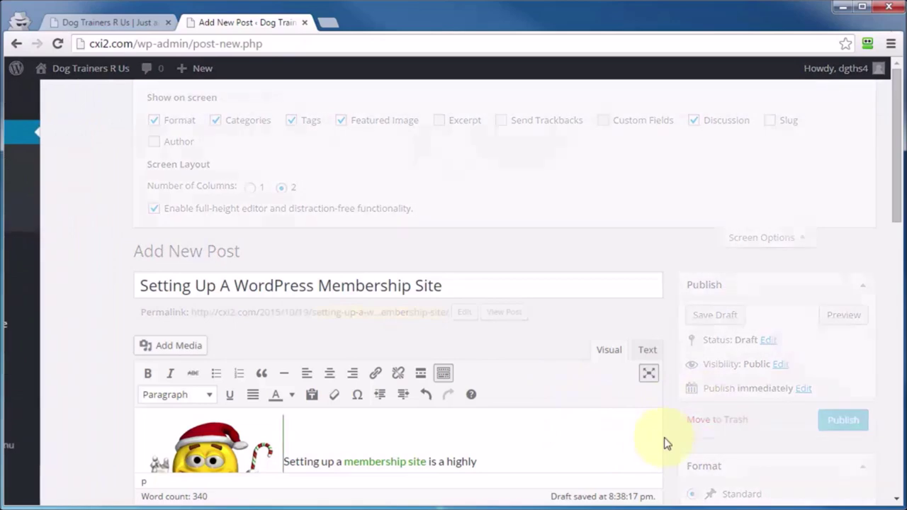
scroll(686, 444, down, 2)
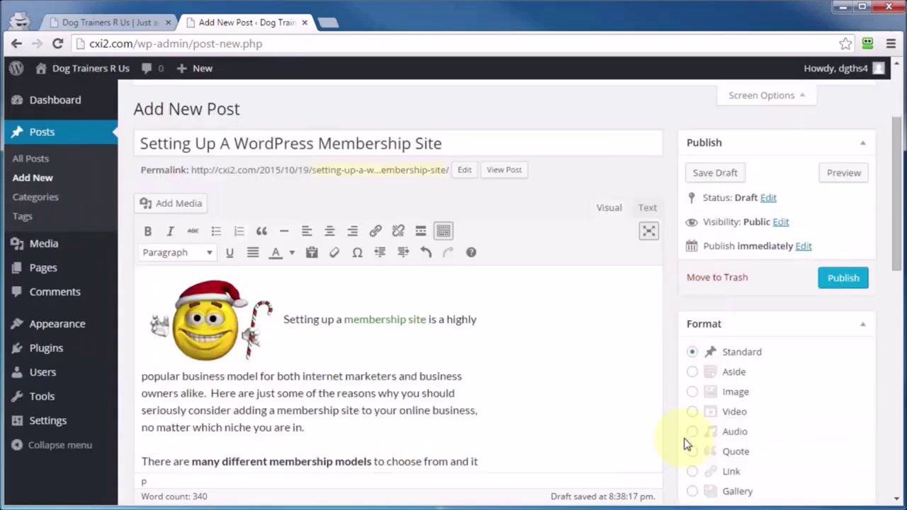
scroll(686, 444, down, 1)
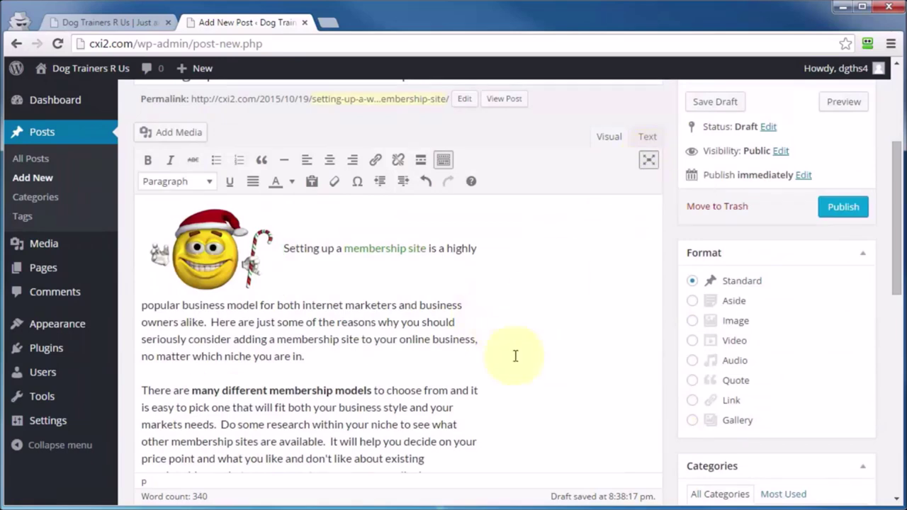
click(472, 374)
key(Return)
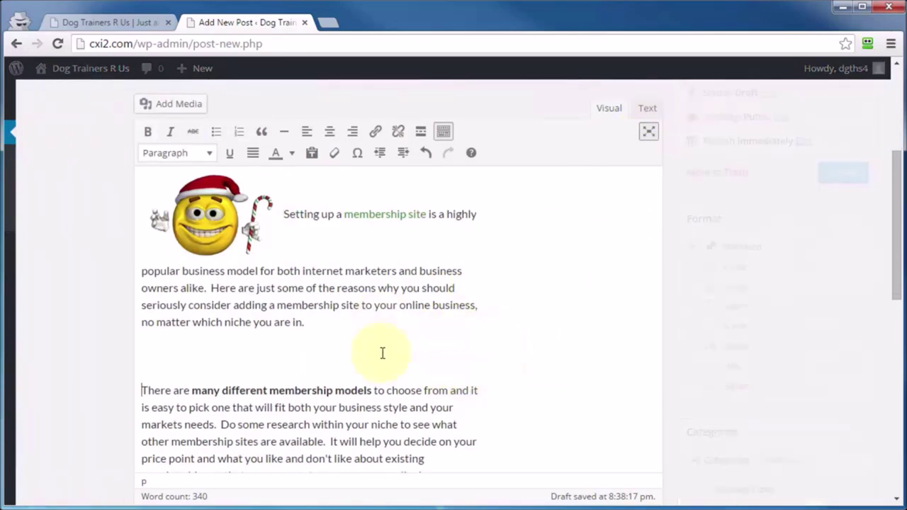
click(646, 133)
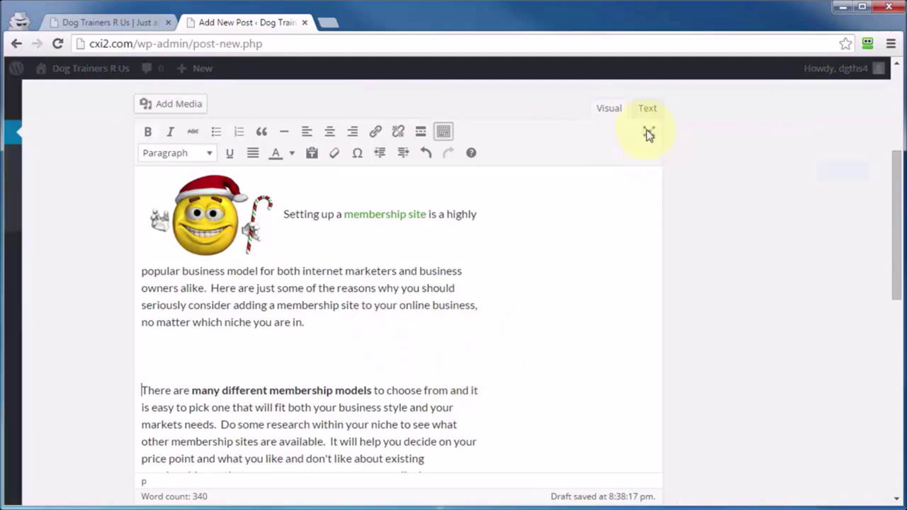
Collapse the post editor's Screen Options, then open and close its Help panel
click(757, 242)
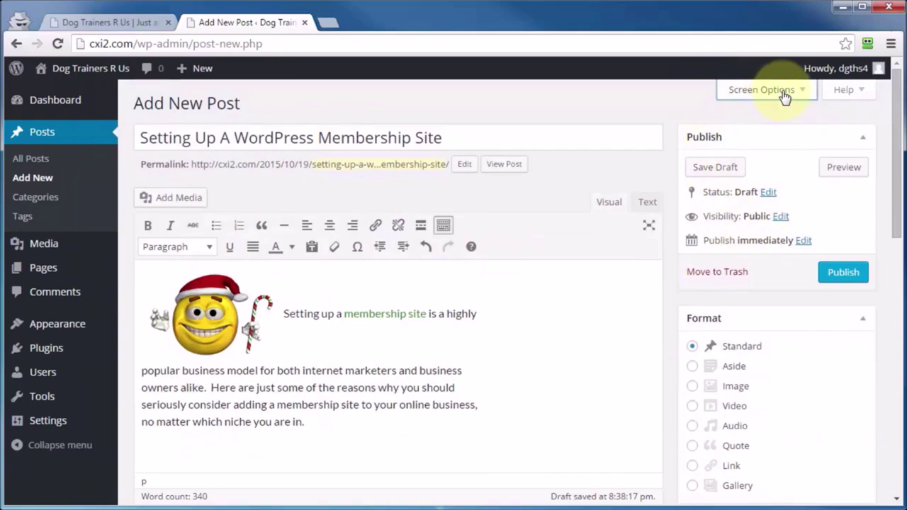
click(845, 90)
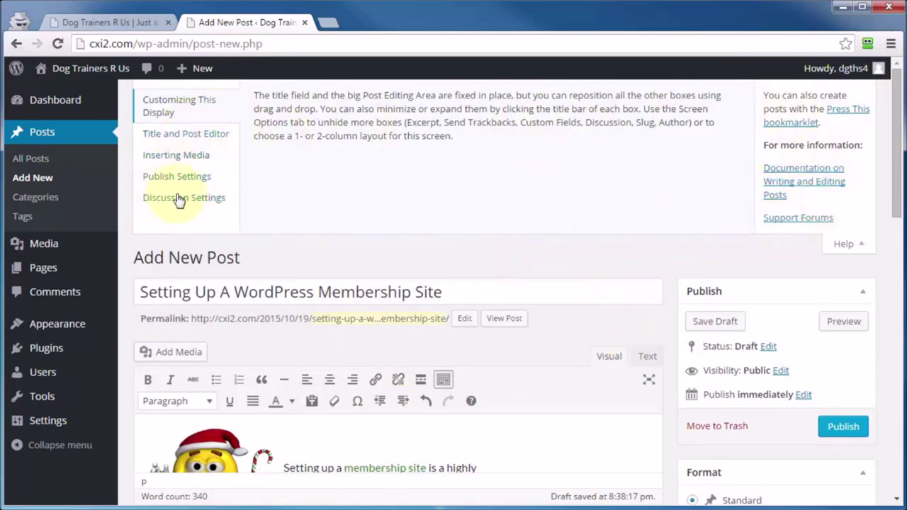
click(844, 244)
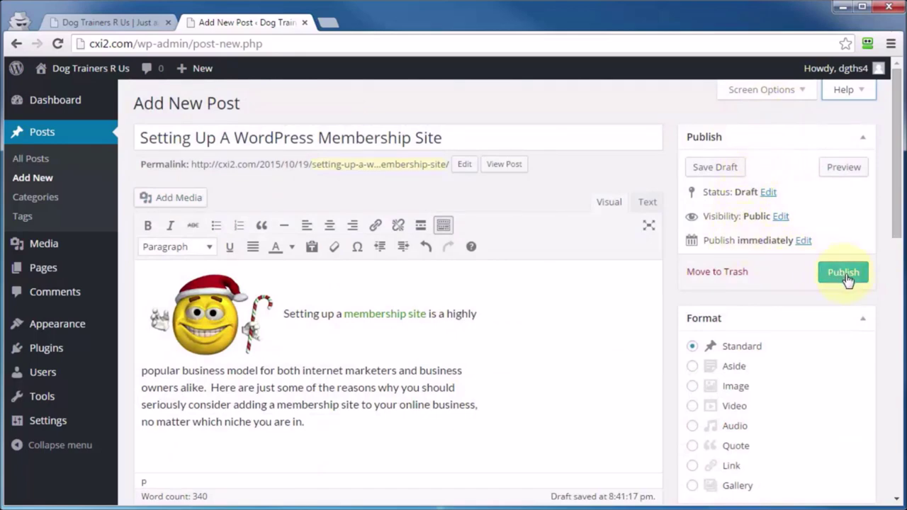
click(803, 240)
double_click(745, 260)
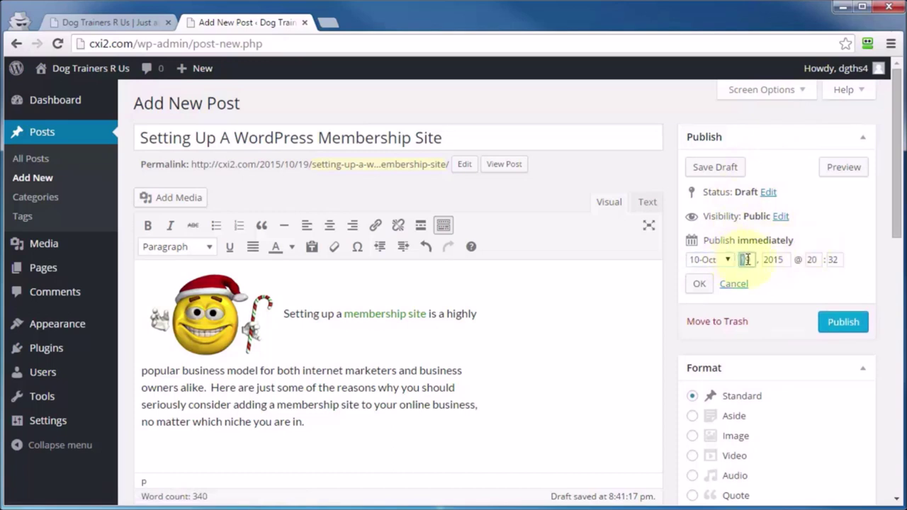
text(20)
click(700, 284)
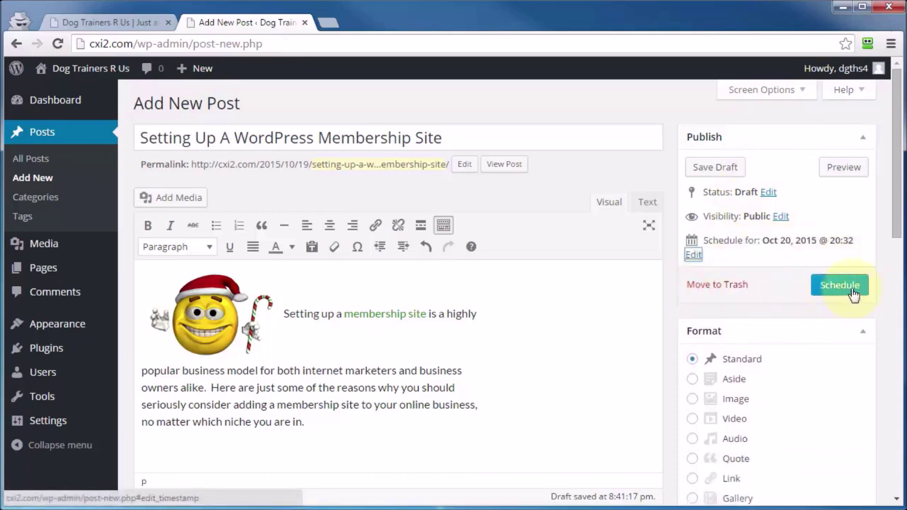
click(693, 254)
click(733, 284)
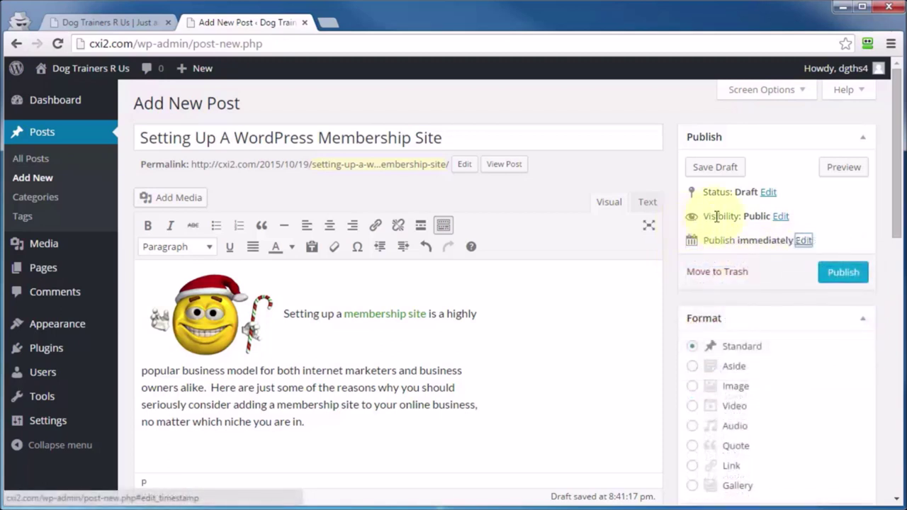
click(780, 217)
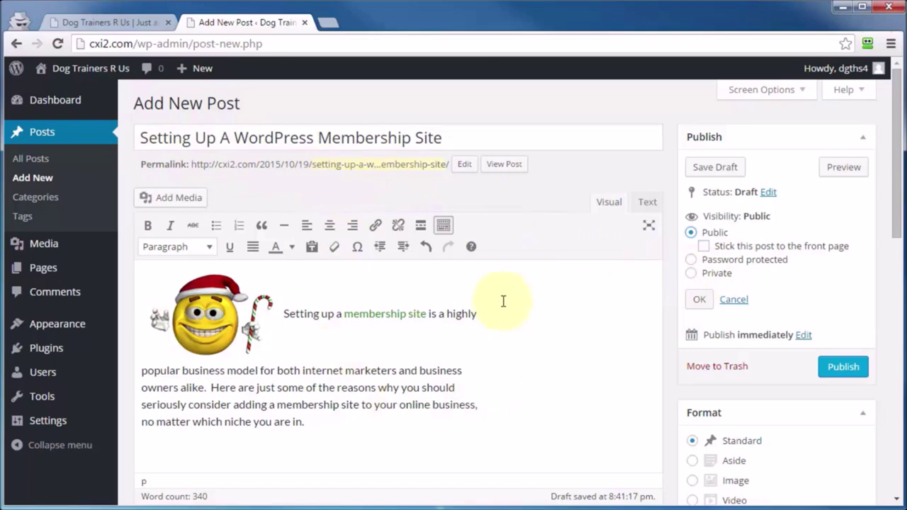
click(705, 246)
click(85, 23)
click(762, 246)
click(701, 301)
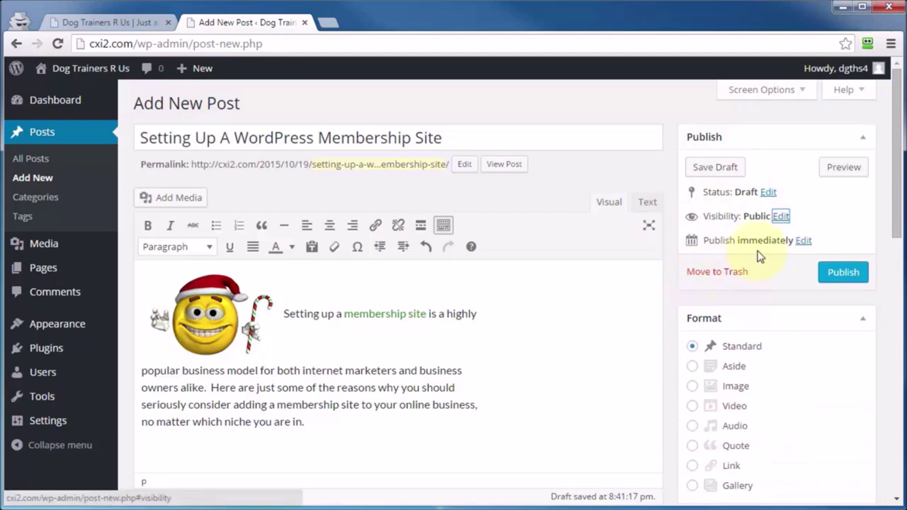
click(844, 169)
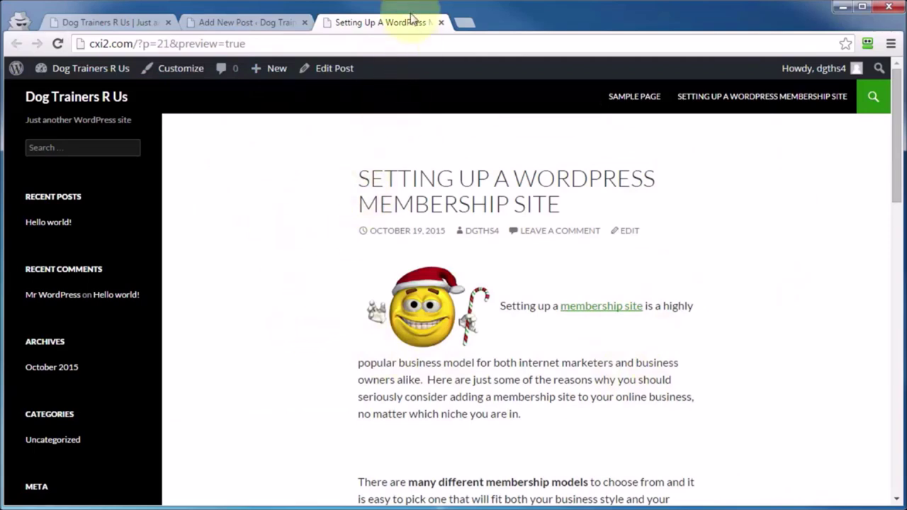
click(441, 22)
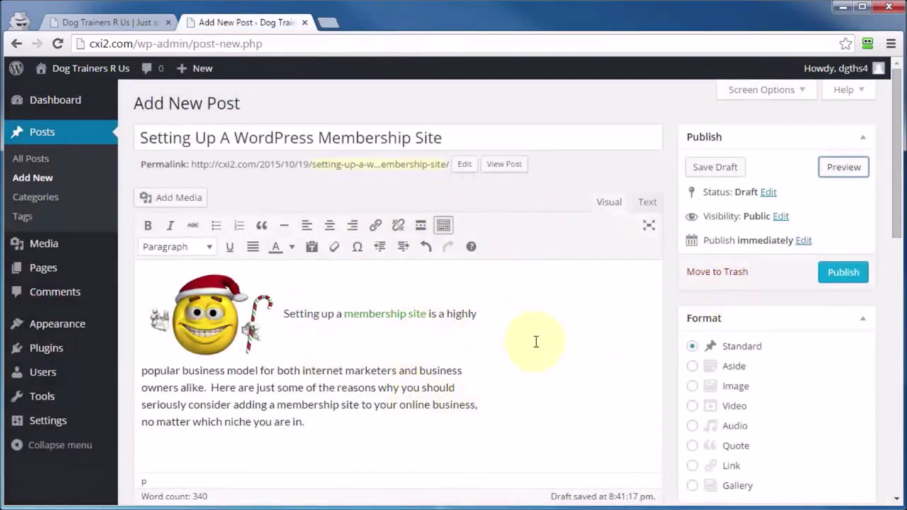
scroll(741, 289, down, 2)
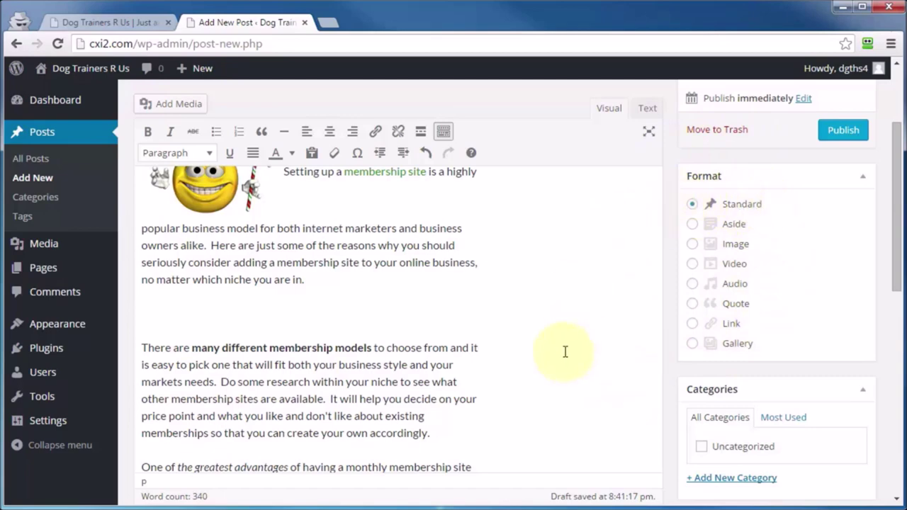
scroll(566, 352, down, 3)
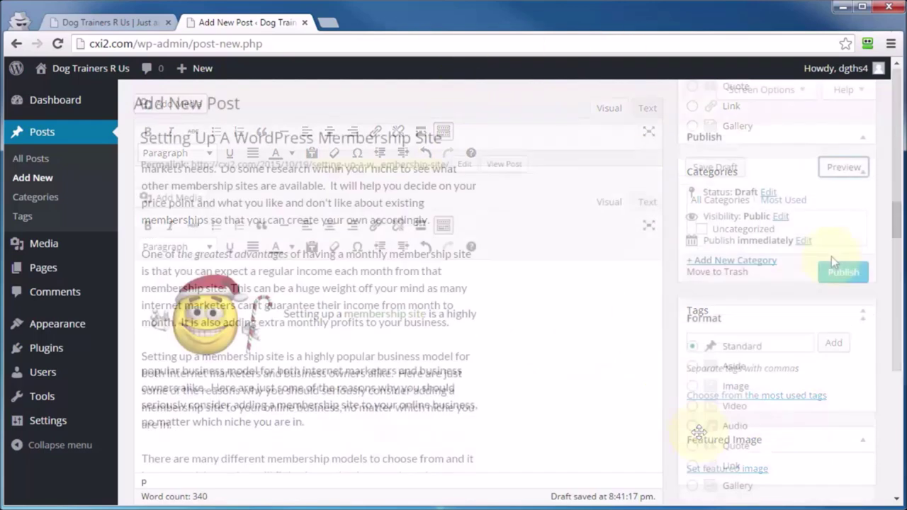
Publish the membership site post, then fetch its shortlink and dismiss the shortlink dialog
click(842, 275)
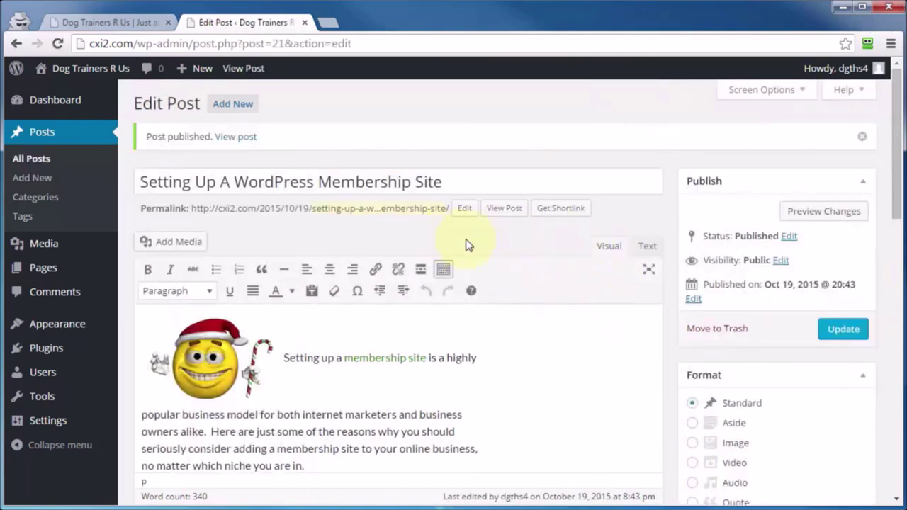
click(564, 217)
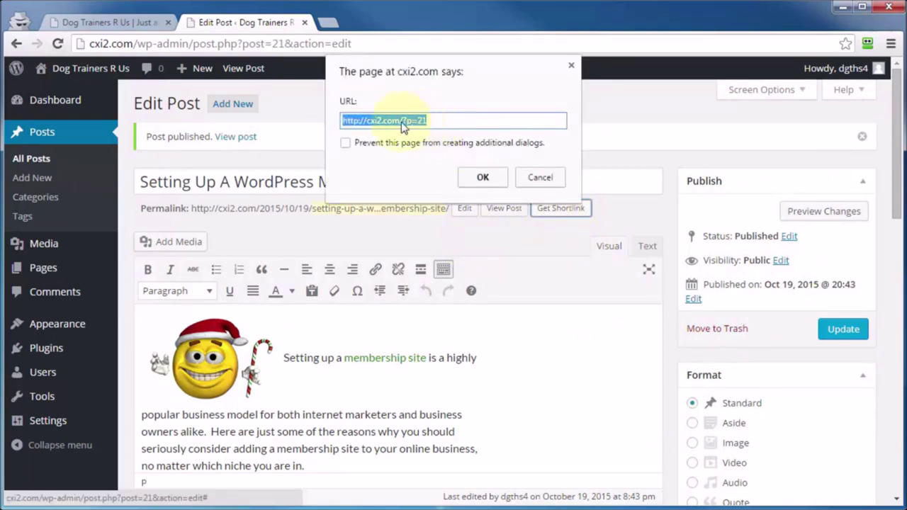
click(532, 183)
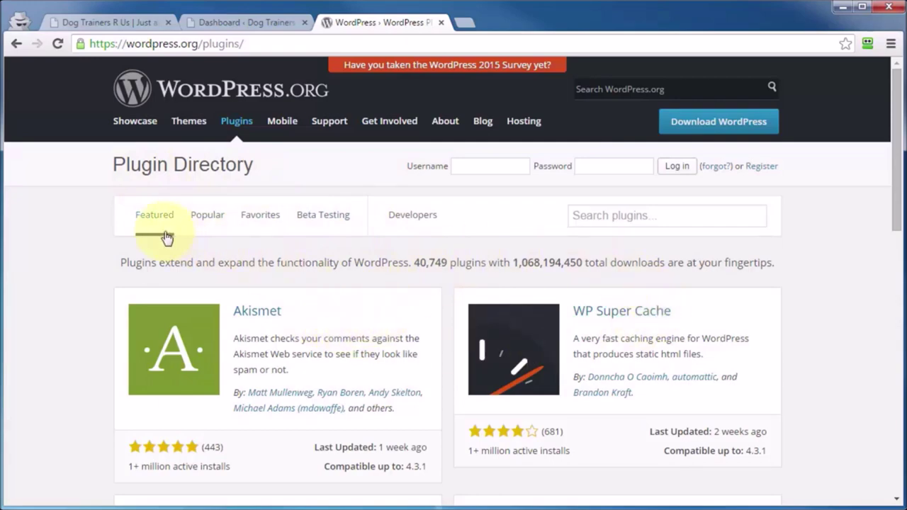
Browse the Popular plugins list, glance at Favorites, then return to Popular and scroll through it
scroll(154, 232, down, 3)
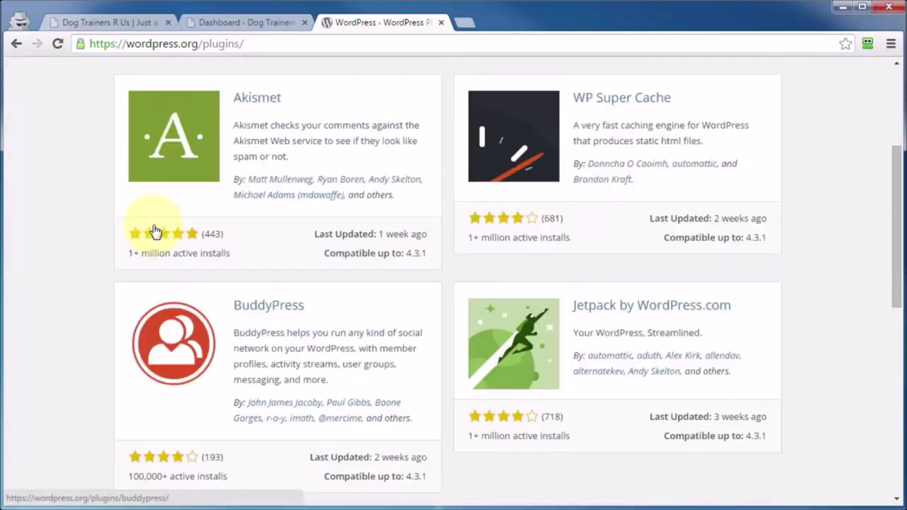
scroll(151, 233, up, 3)
click(206, 224)
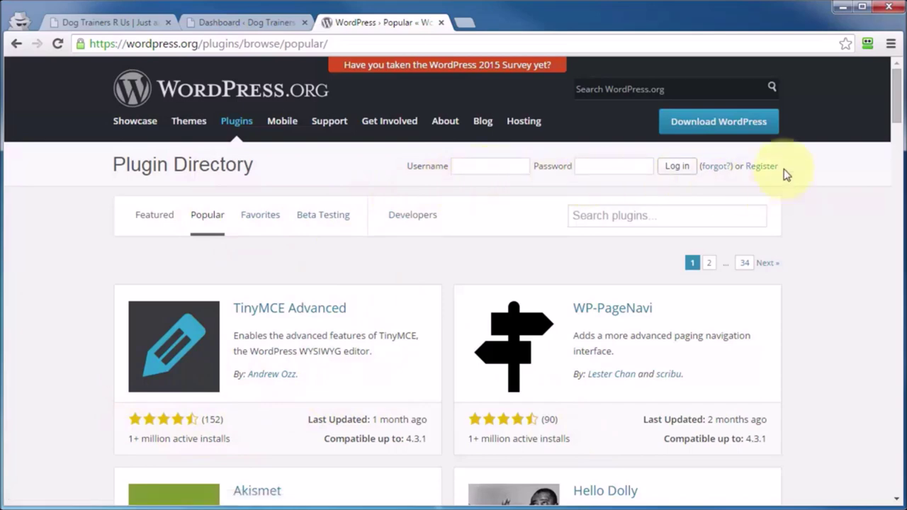
click(258, 224)
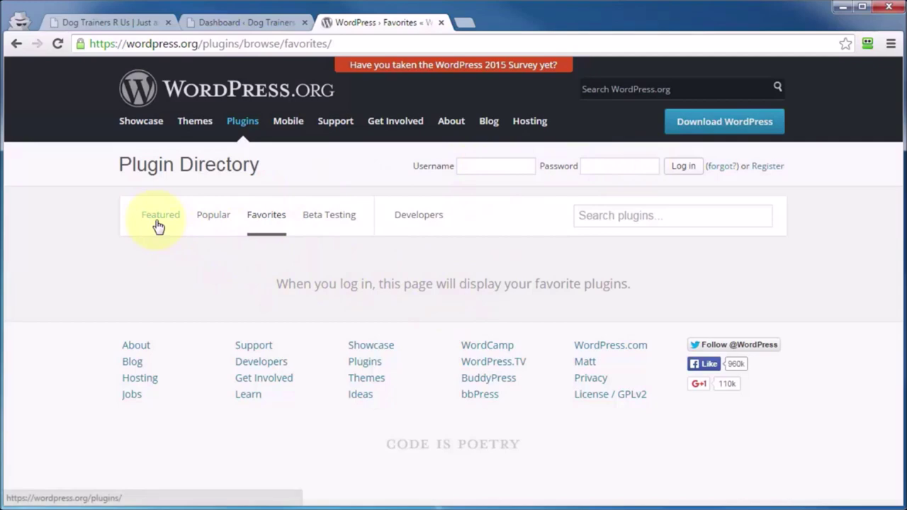
click(212, 215)
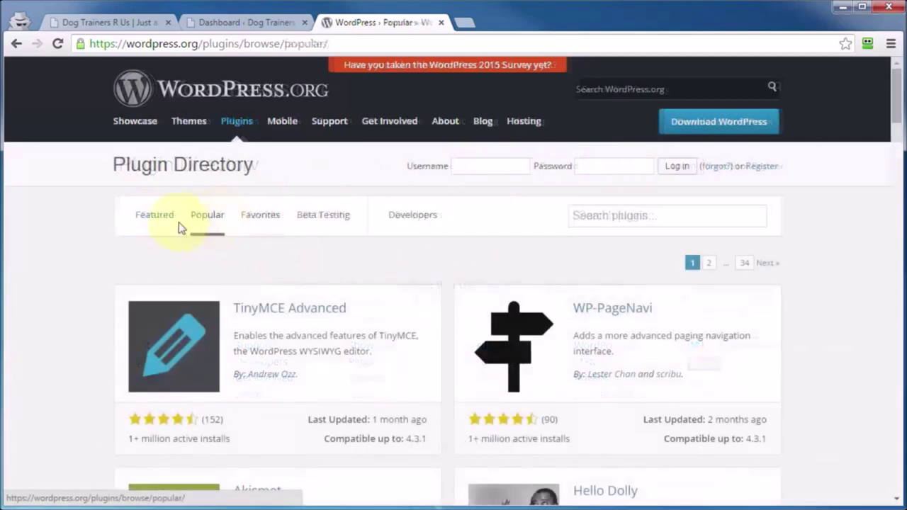
scroll(297, 287, down, 1)
scroll(297, 293, down, 1)
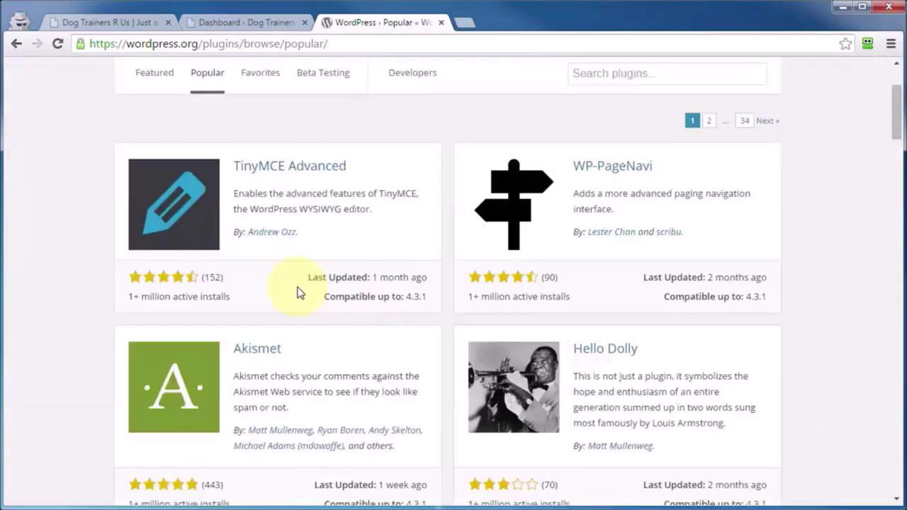
scroll(297, 292, down, 1)
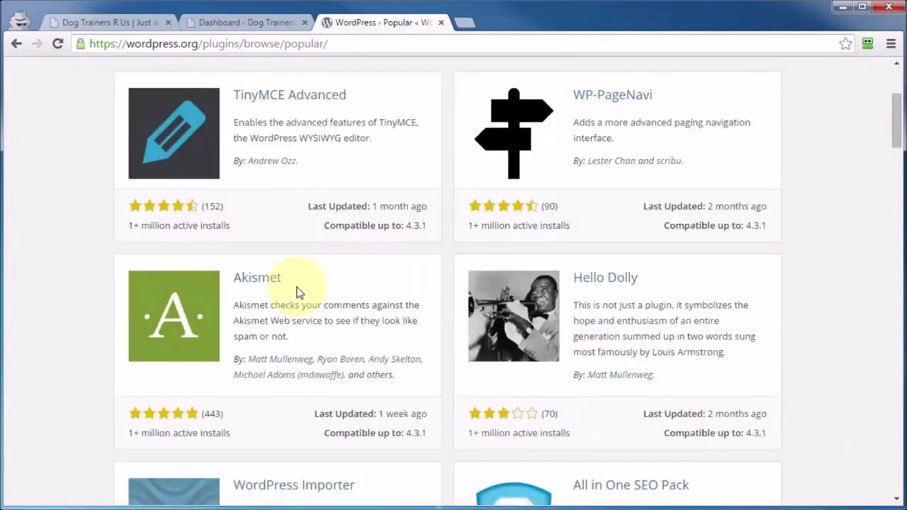
Open the Akismet plugin page and scroll through its description, requirements and ratings
click(257, 280)
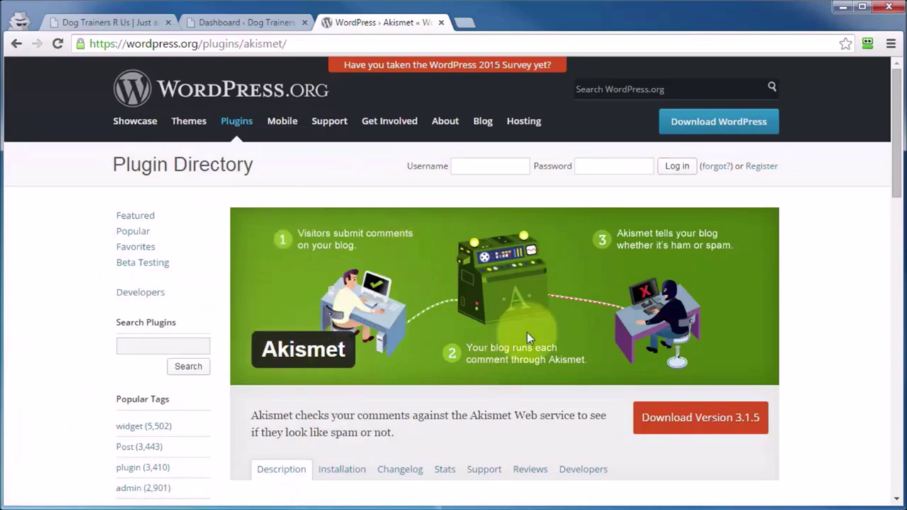
scroll(418, 291, down, 1)
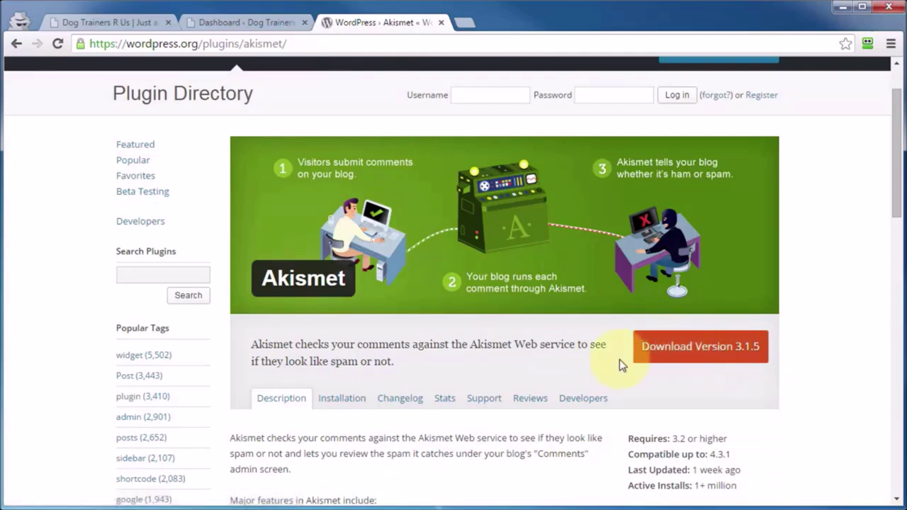
scroll(609, 354, down, 1)
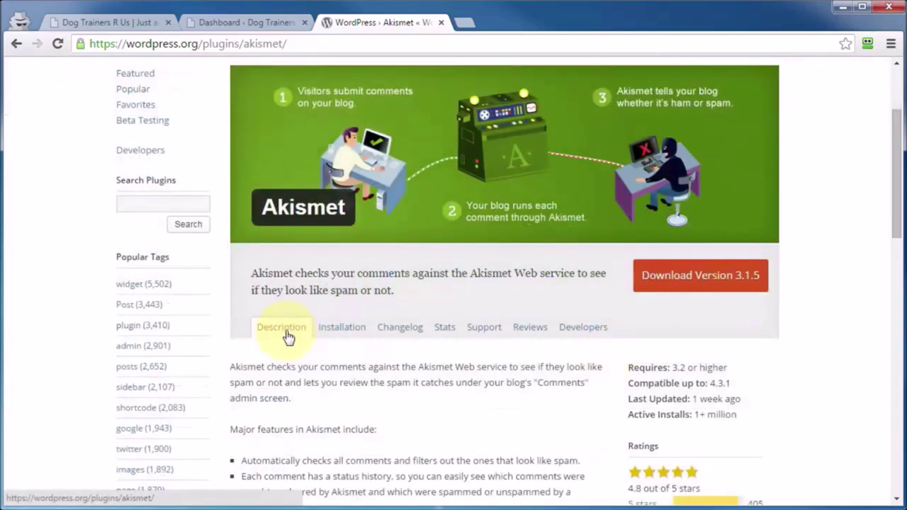
scroll(288, 360, down, 1)
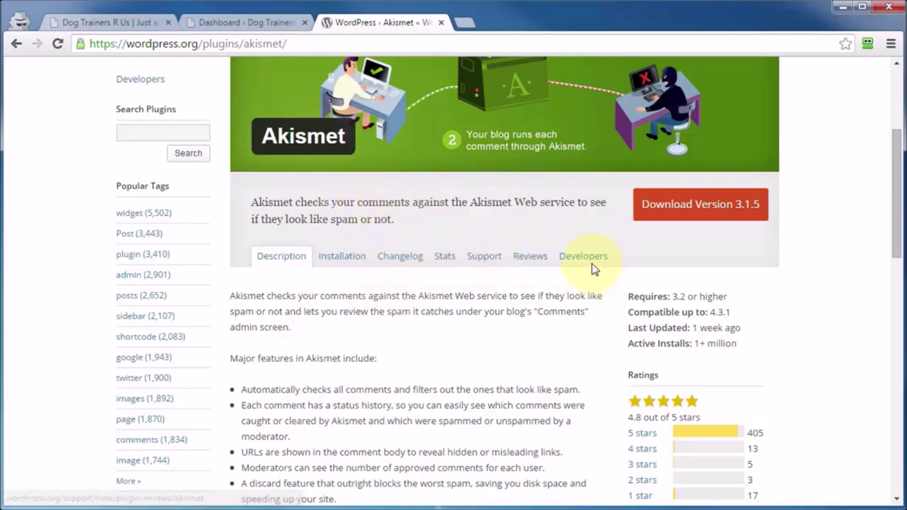
scroll(496, 348, down, 1)
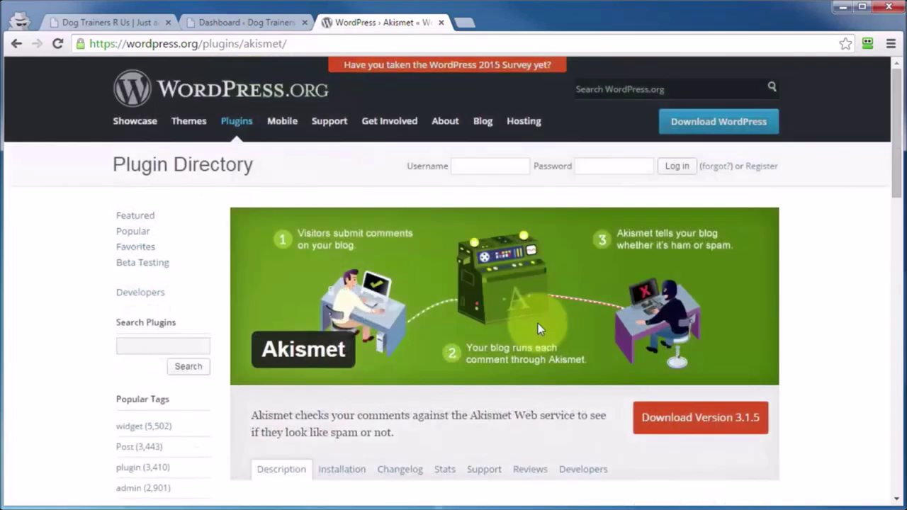
mouse_move(309, 126)
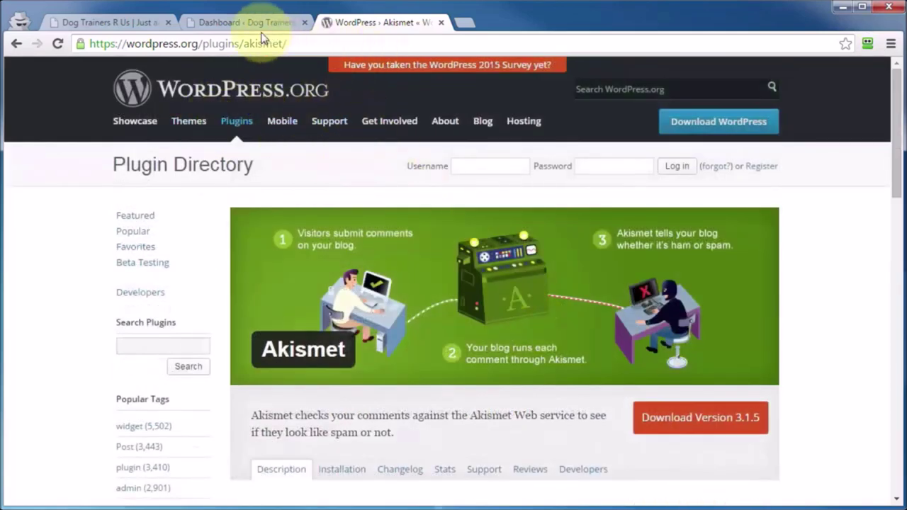
Return to the site dashboard and go to Plugins > Installed Plugins, listing only inactive Akismet
click(236, 23)
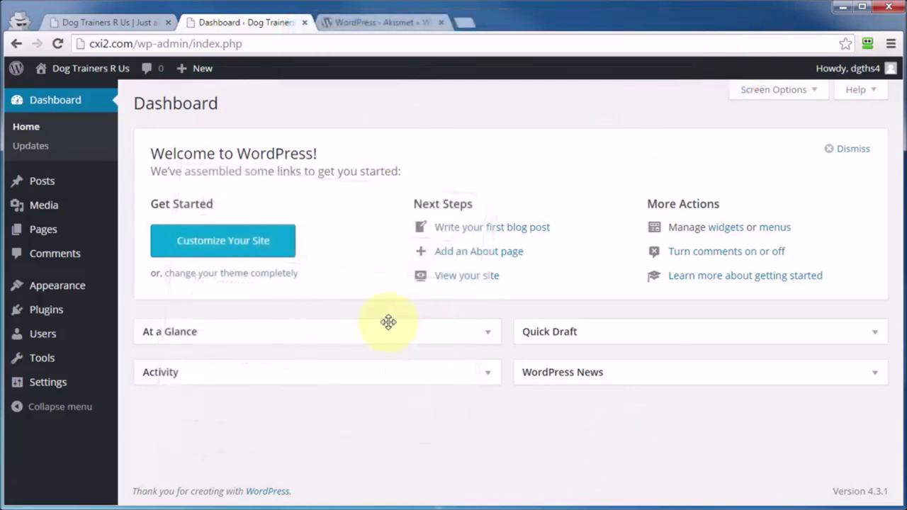
mouse_move(34, 316)
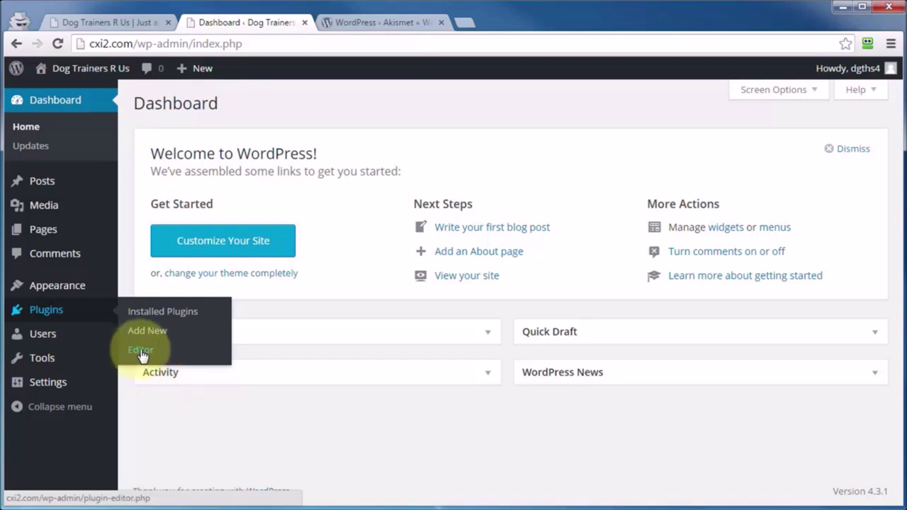
click(143, 313)
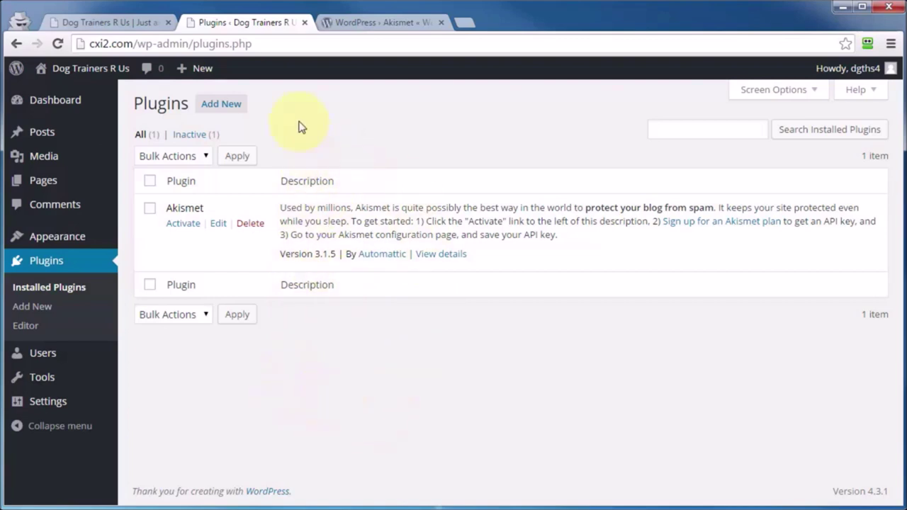
Go to Add New plugins, check the WordPress.org plugin listing, then view Favorites and Featured
click(214, 105)
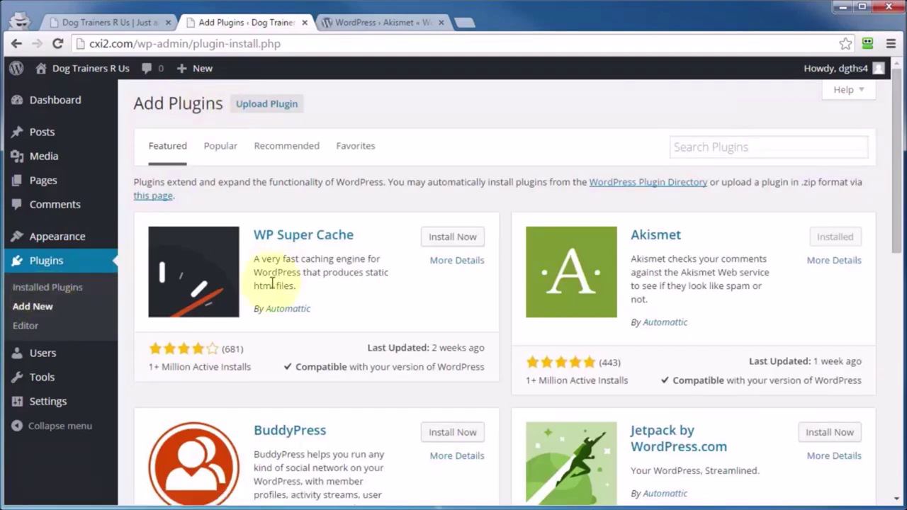
click(365, 22)
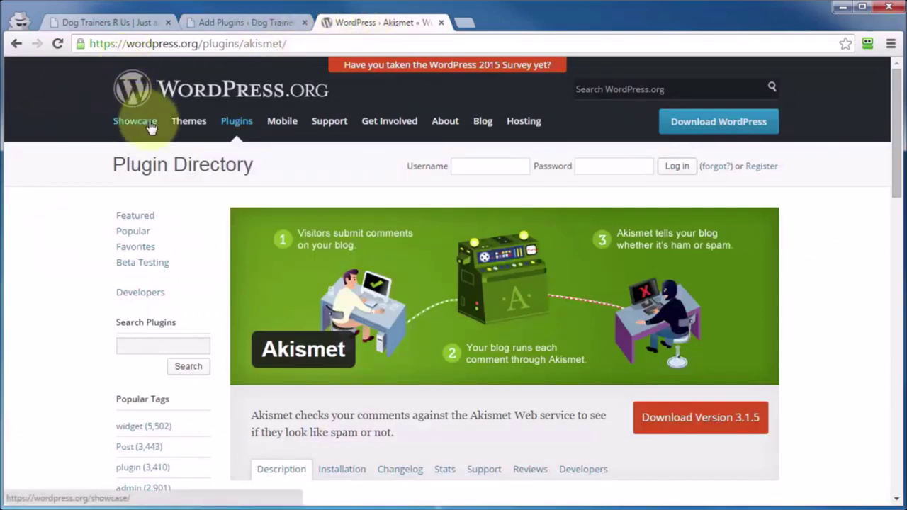
click(235, 122)
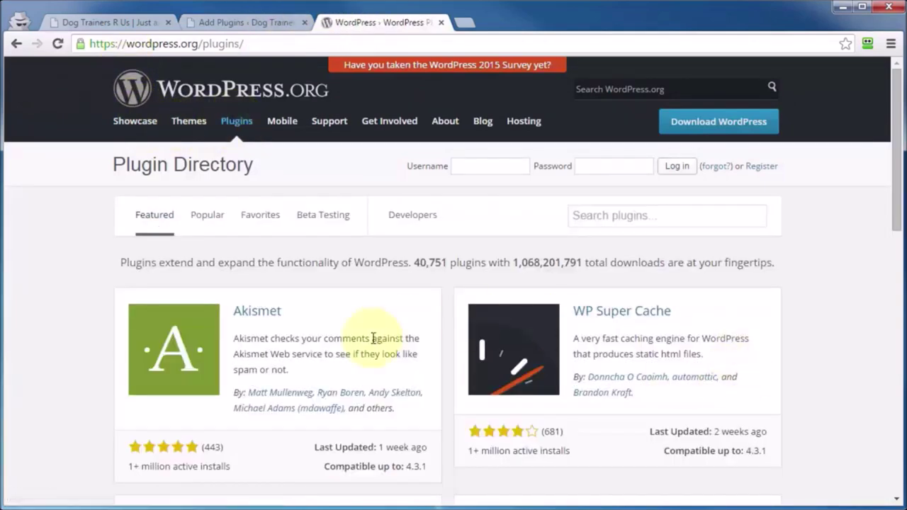
click(218, 23)
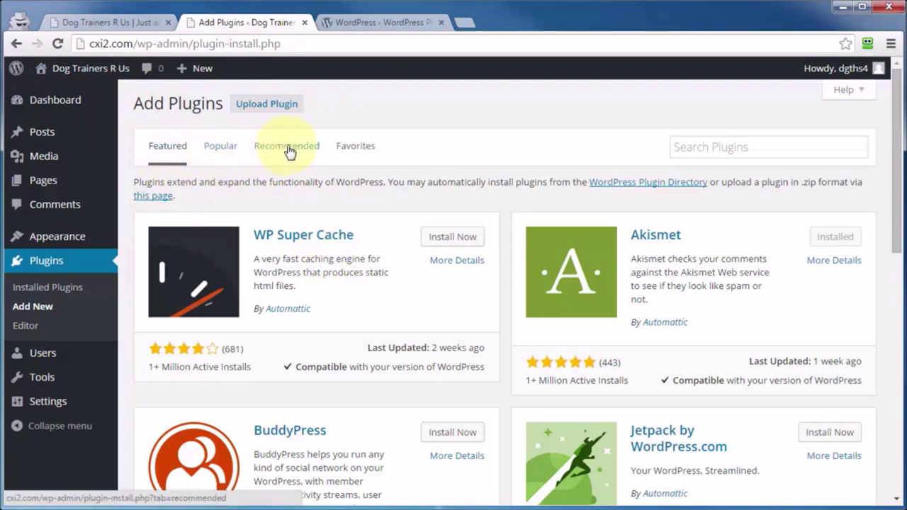
click(349, 153)
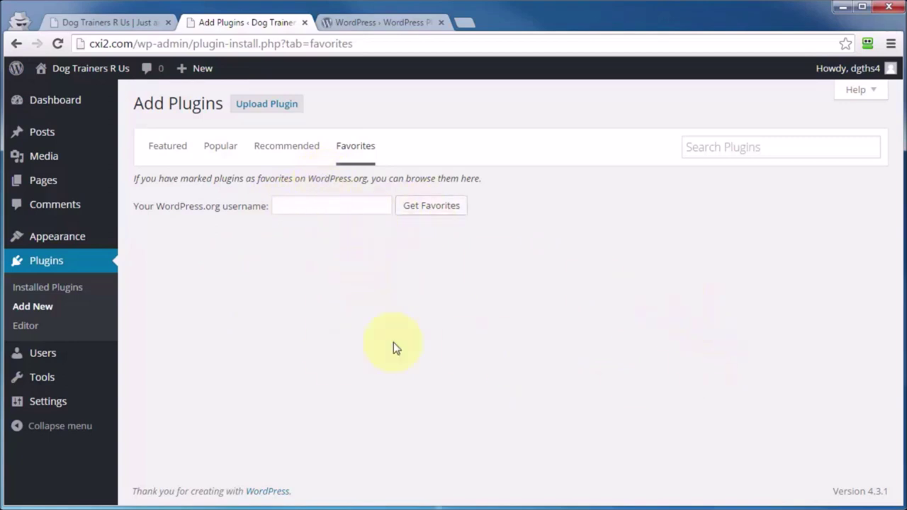
click(161, 149)
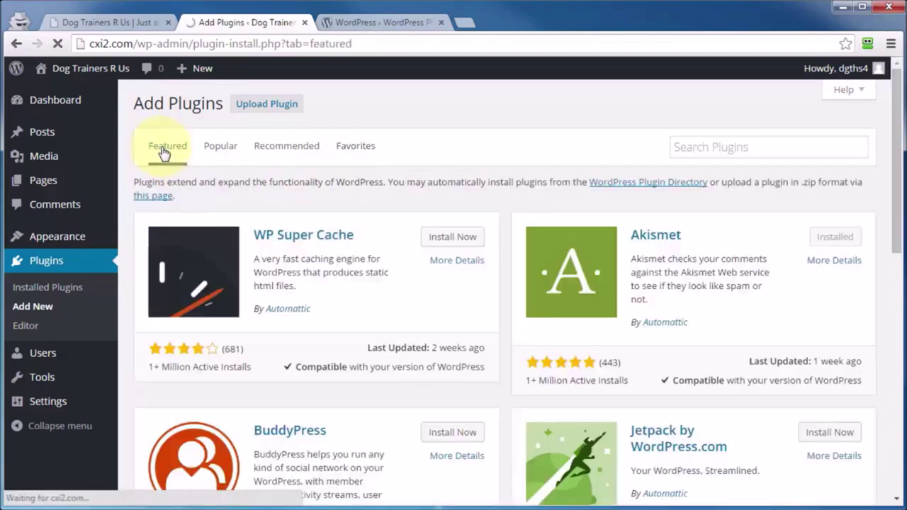
click(649, 239)
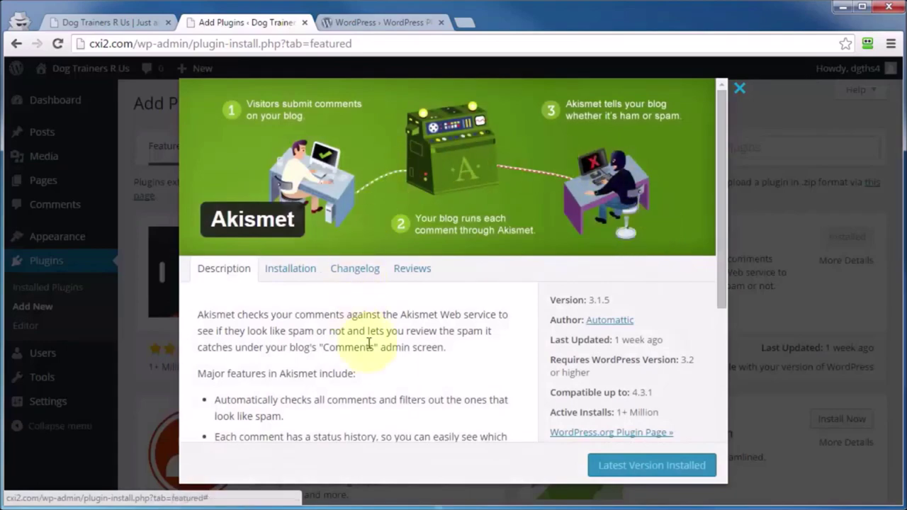
scroll(505, 343, down, 4)
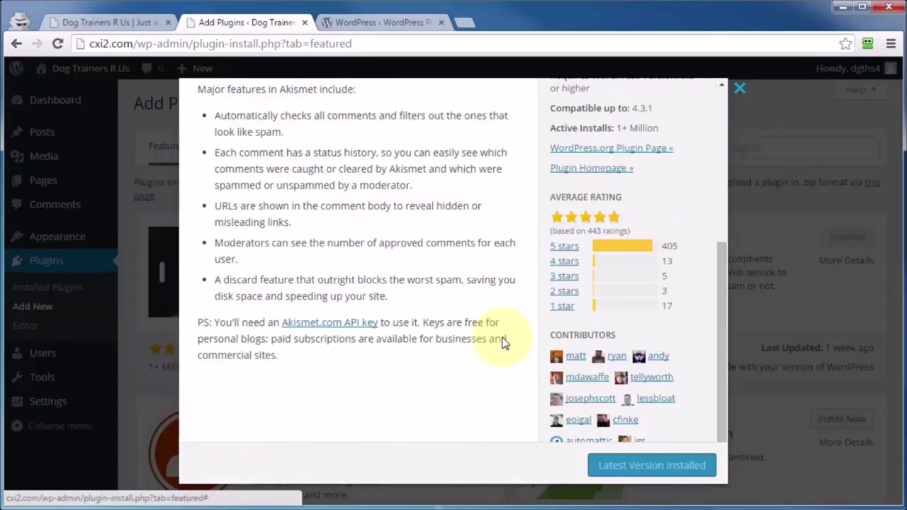
scroll(504, 343, up, 4)
key(Escape)
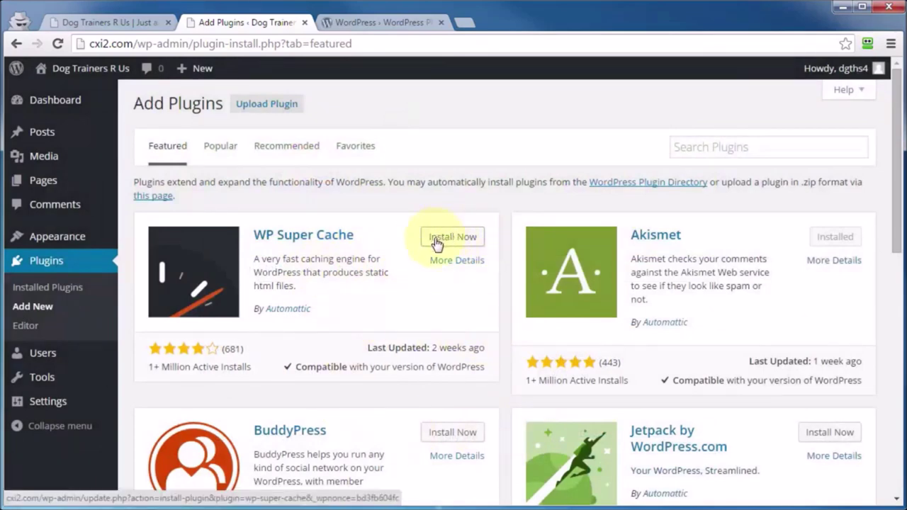
click(379, 21)
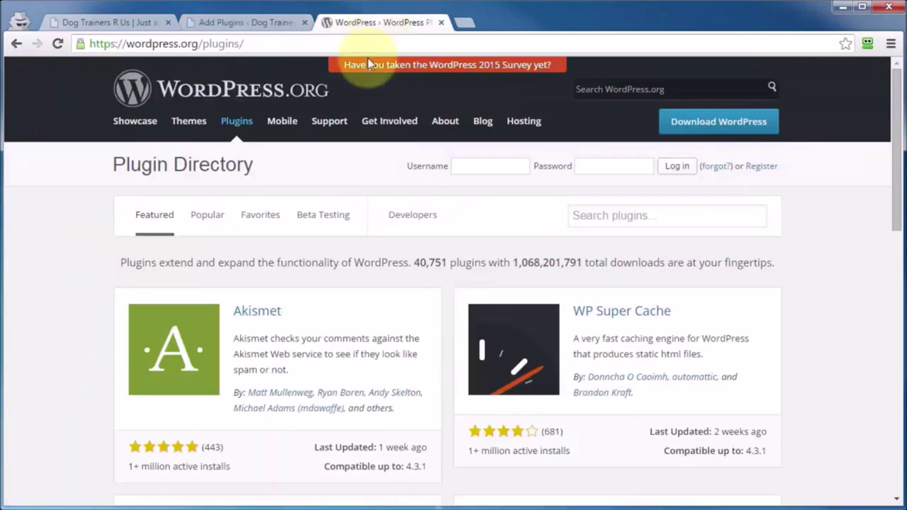
click(266, 27)
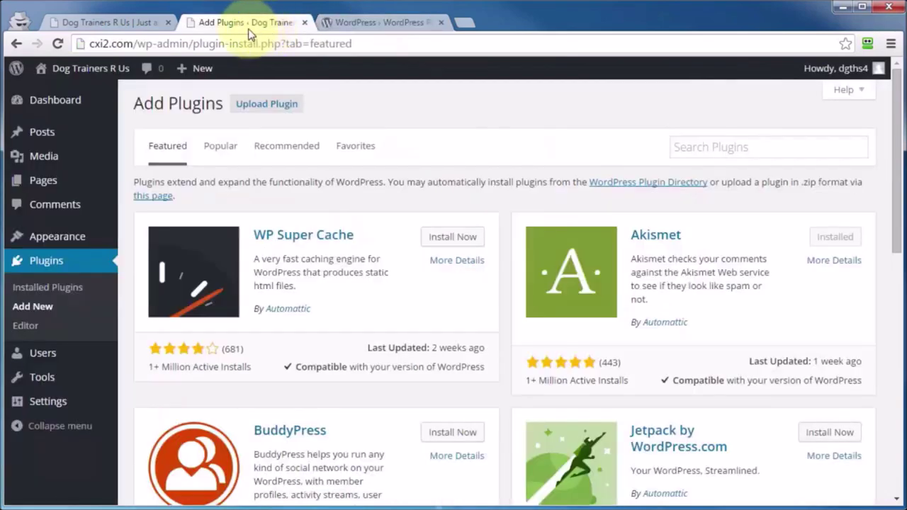
Glance at Upload Plugin, go back to the Featured list, and install WP Super Cache
click(263, 109)
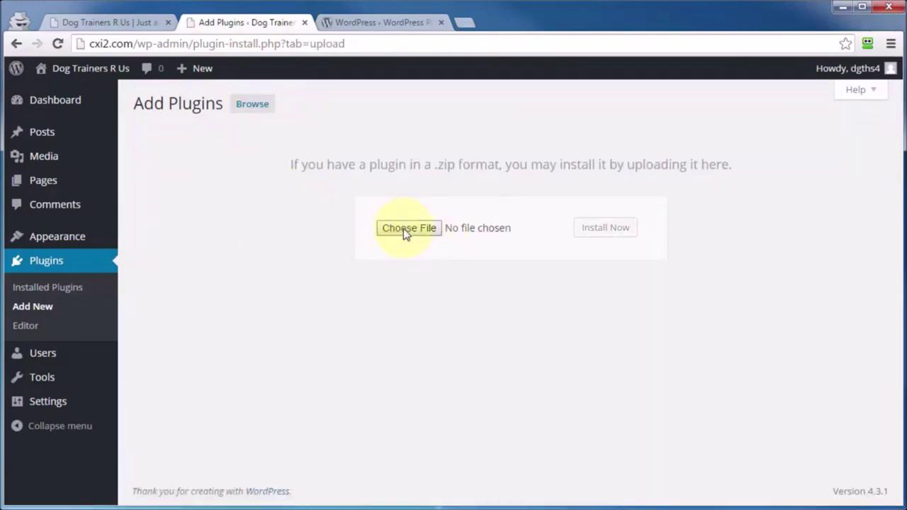
click(368, 20)
click(16, 45)
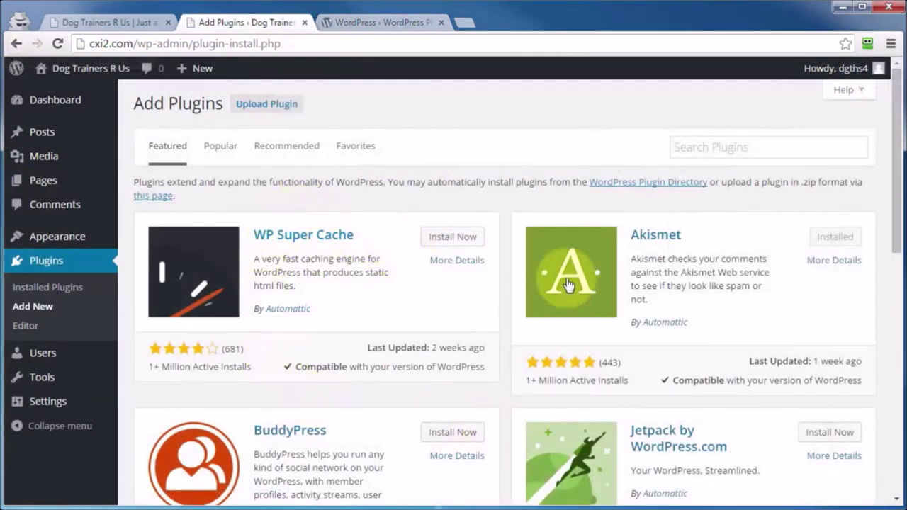
click(457, 238)
Activate WP Super Cache from its installation result page
click(155, 231)
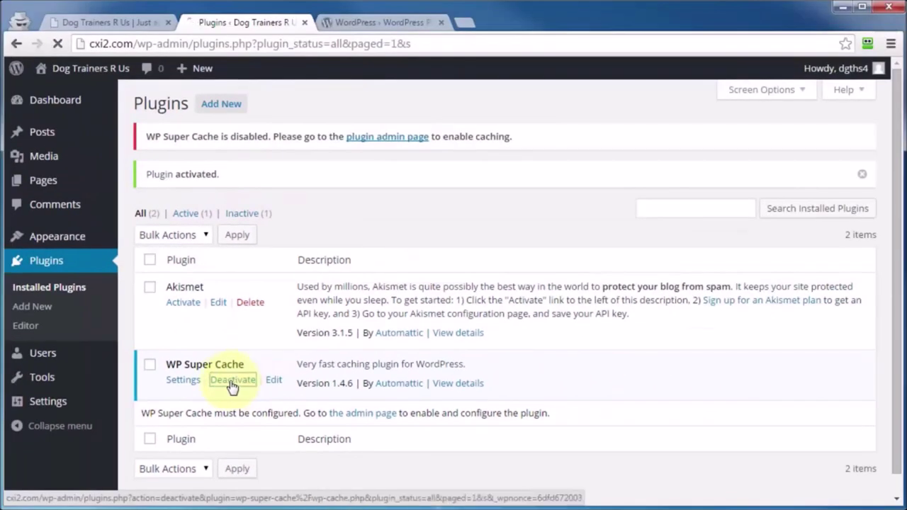
Deactivate WP Super Cache and attempt a bulk Delete on the checked plugins
click(273, 369)
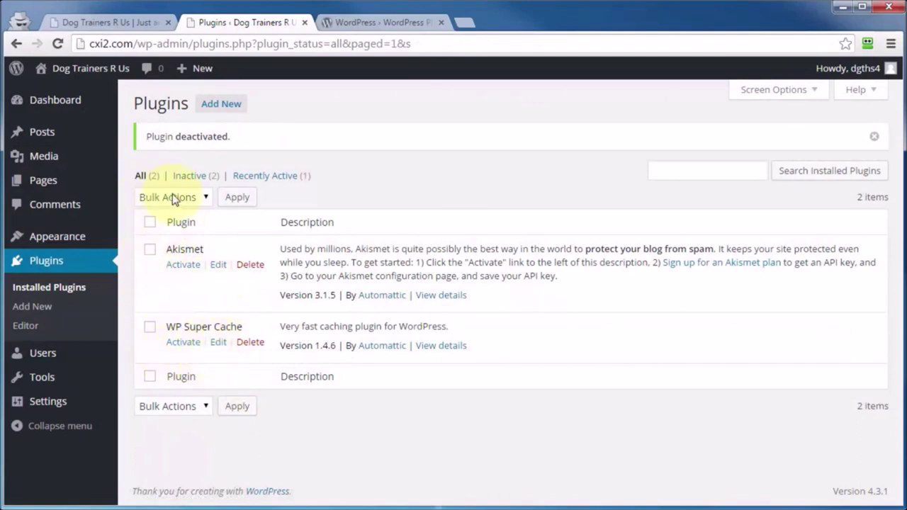
click(150, 250)
click(149, 327)
click(204, 197)
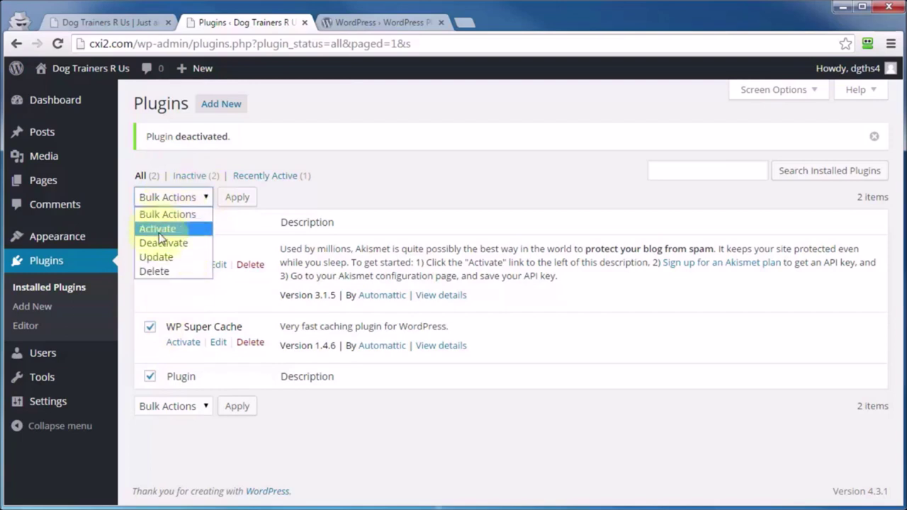
click(154, 271)
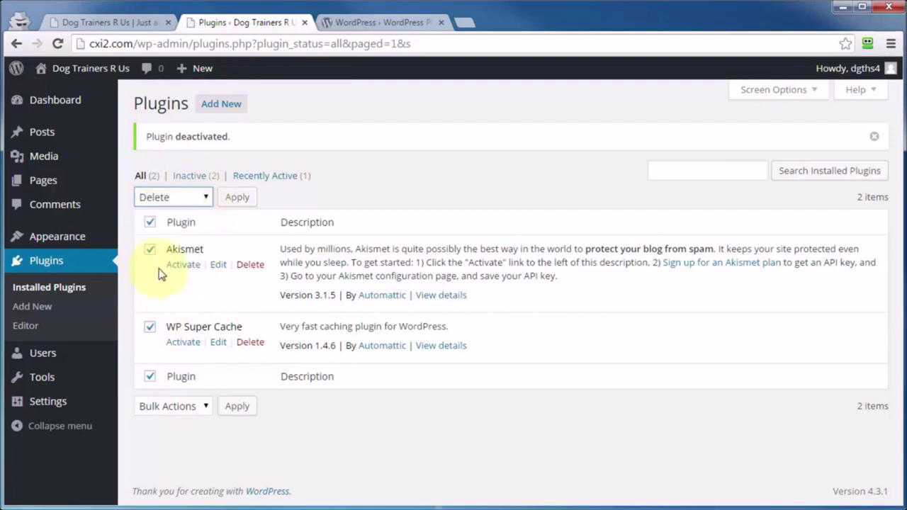
click(236, 199)
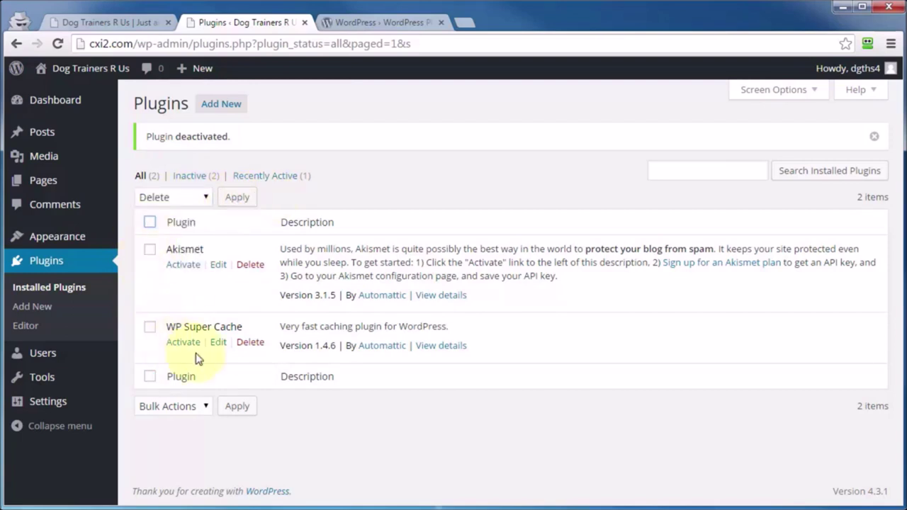
Delete WP Super Cache along with its files and data, then return to the WordPress.org directory
click(250, 342)
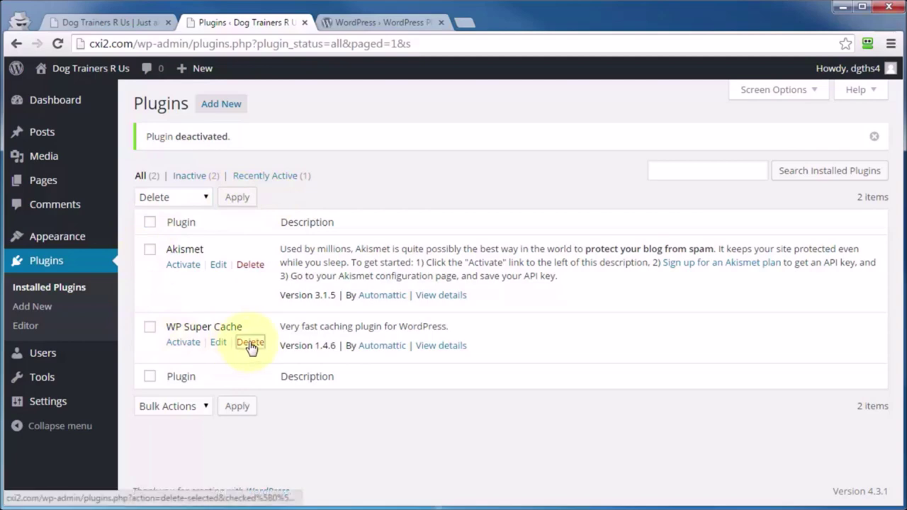
click(177, 204)
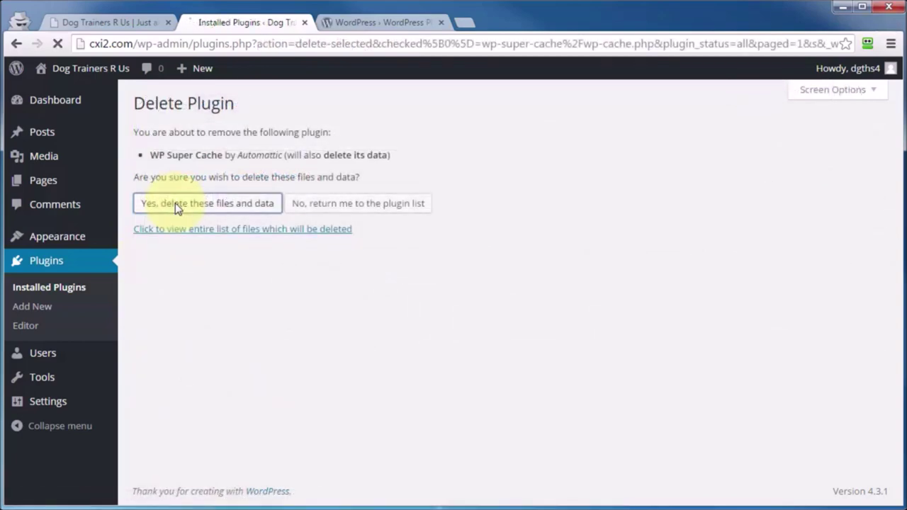
click(366, 24)
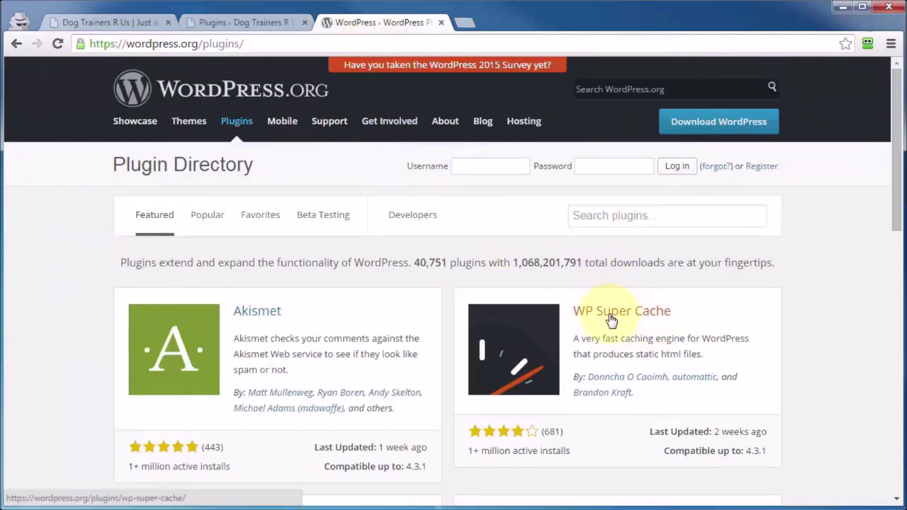
Move FileZilla aside and bring up the Working folder holding the wp-super-cache.1.4.6 zip
click(609, 320)
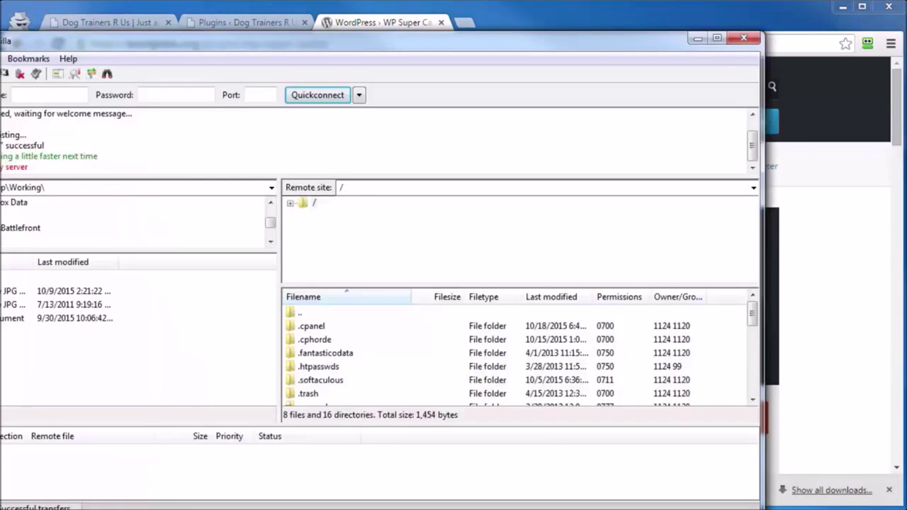
drag(354, 44, 475, 1)
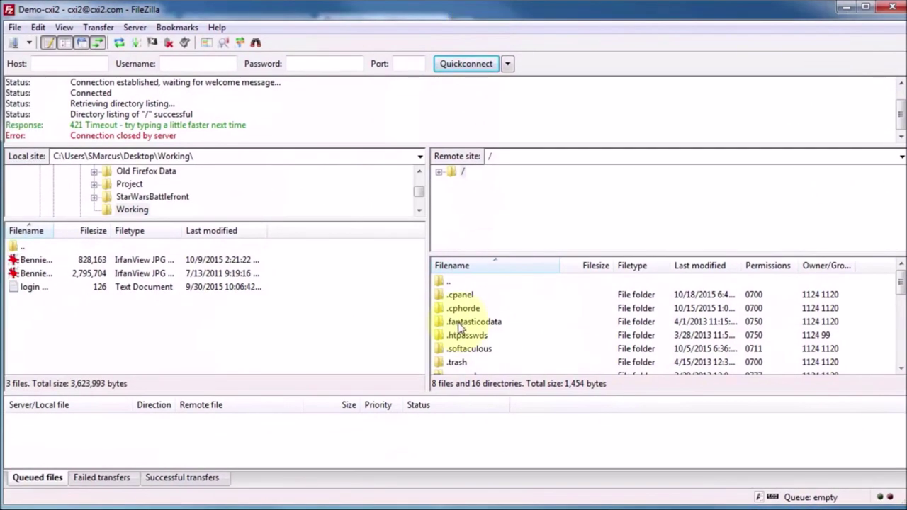
key(alt+Tab)
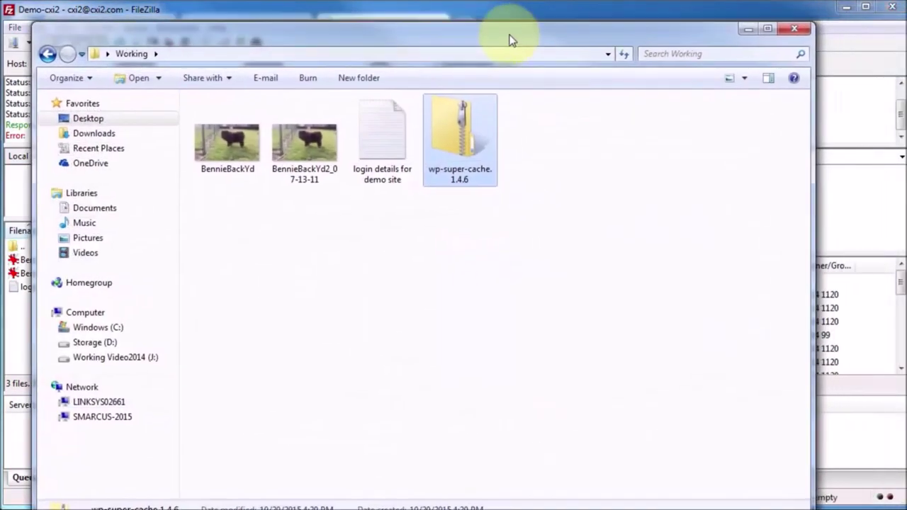
Extract the wp-super-cache zip with 7-Zip into a wp-super-cache.1.4.6 folder
right_click(441, 149)
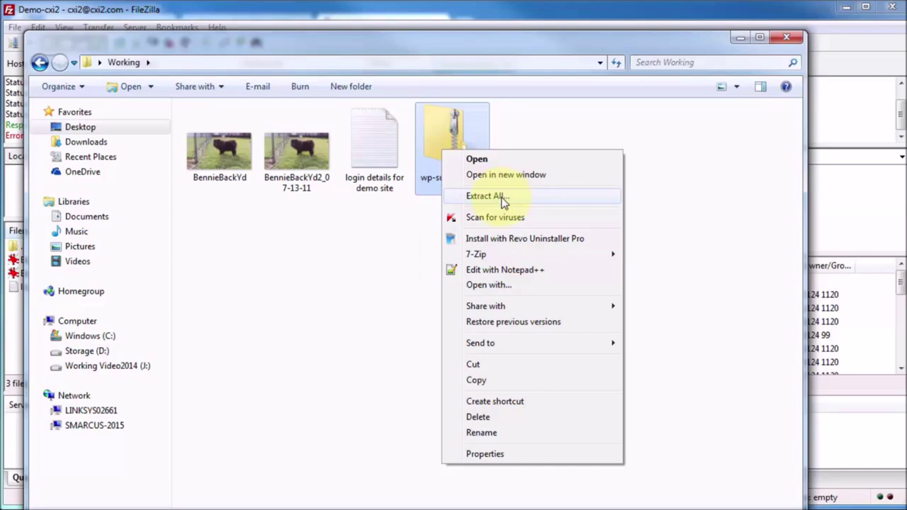
mouse_move(478, 255)
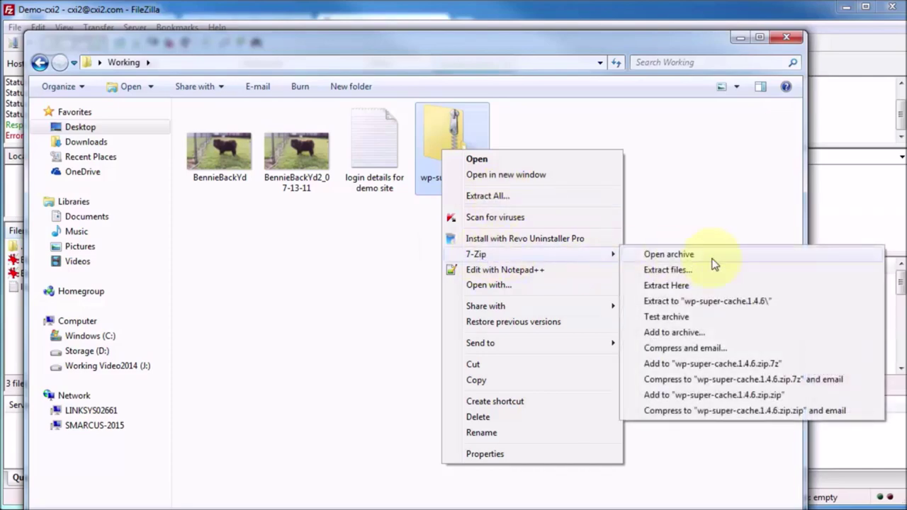
click(666, 302)
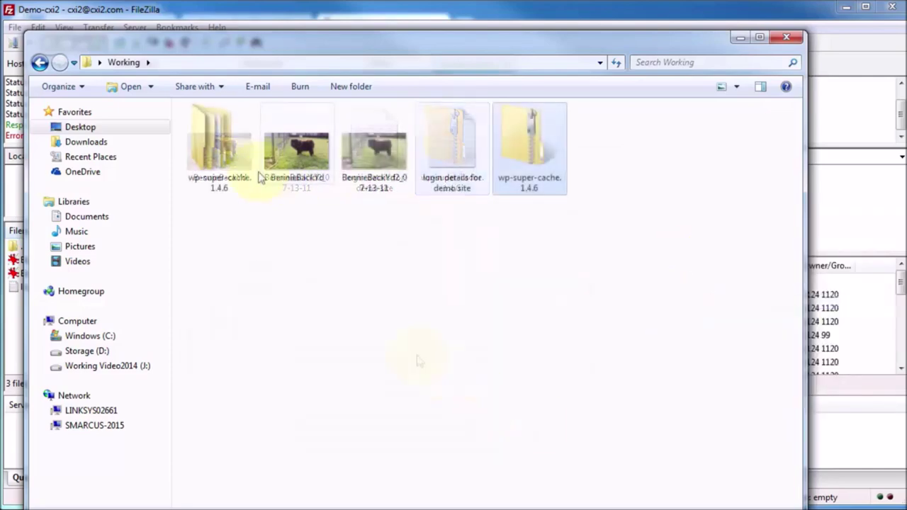
Check the plugin files inside wp-super-cache.1.4.6, then reconnect FileZilla to the site's server
double_click(230, 162)
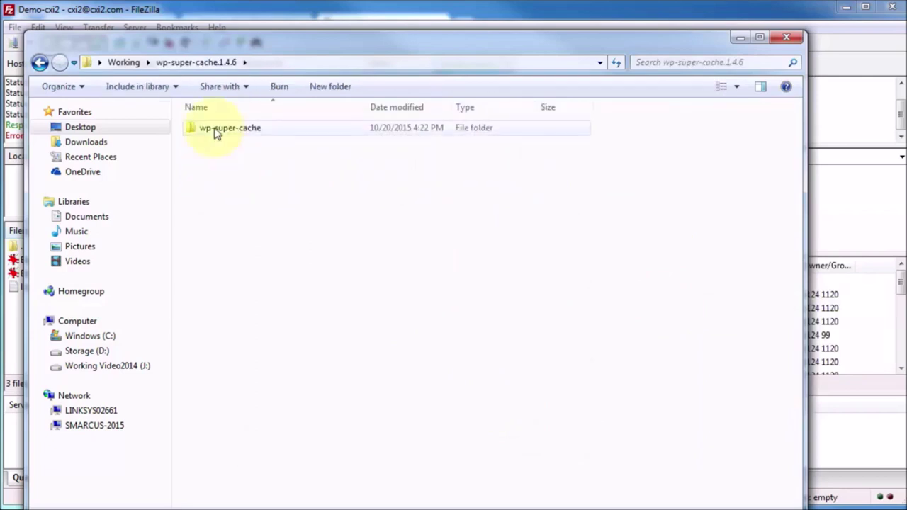
double_click(216, 132)
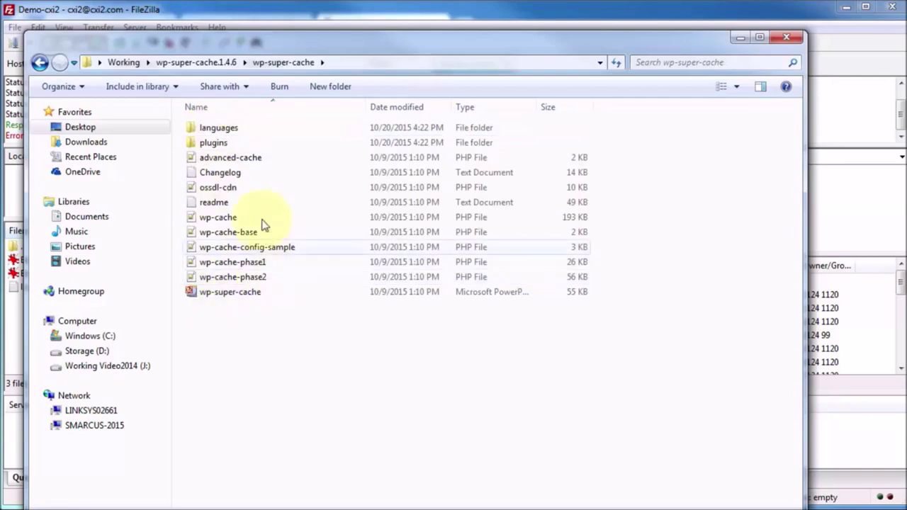
click(221, 62)
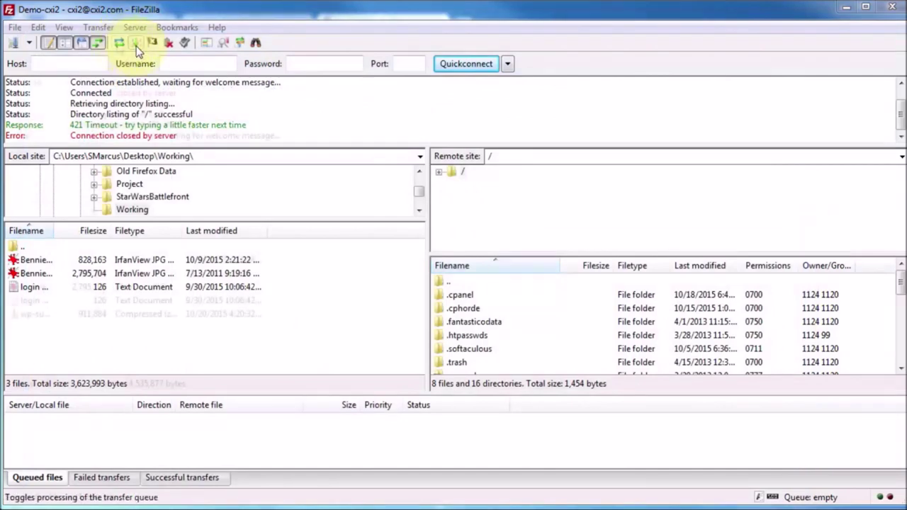
click(119, 42)
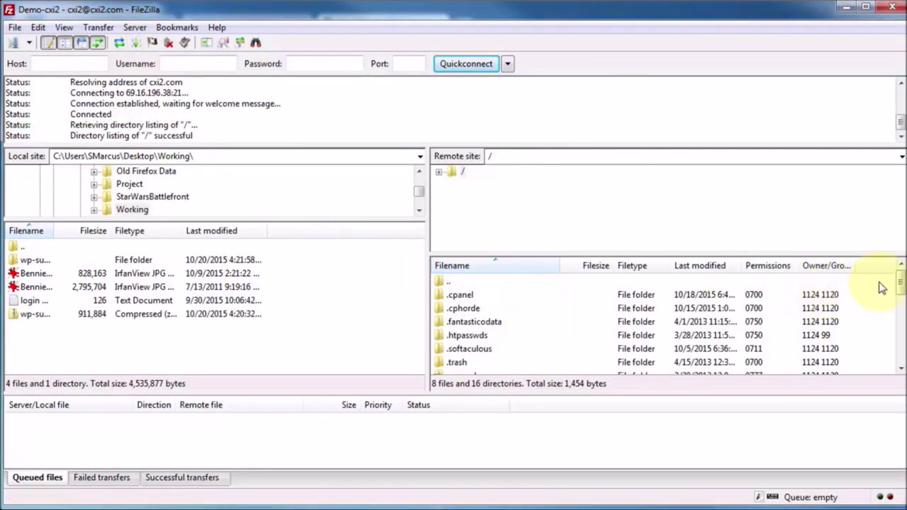
Open the server's public_html/wp-content/plugins folder in FileZilla's remote pane
scroll(900, 287, down, 3)
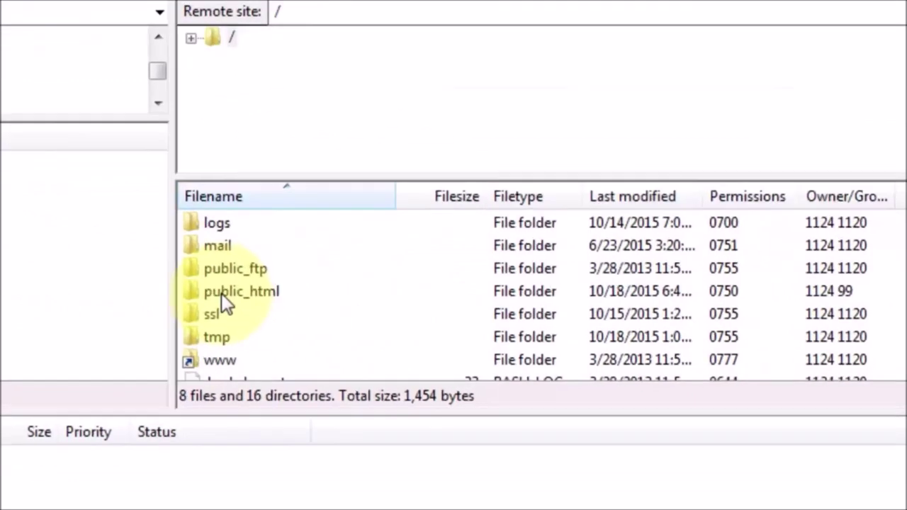
click(457, 321)
double_click(104, 279)
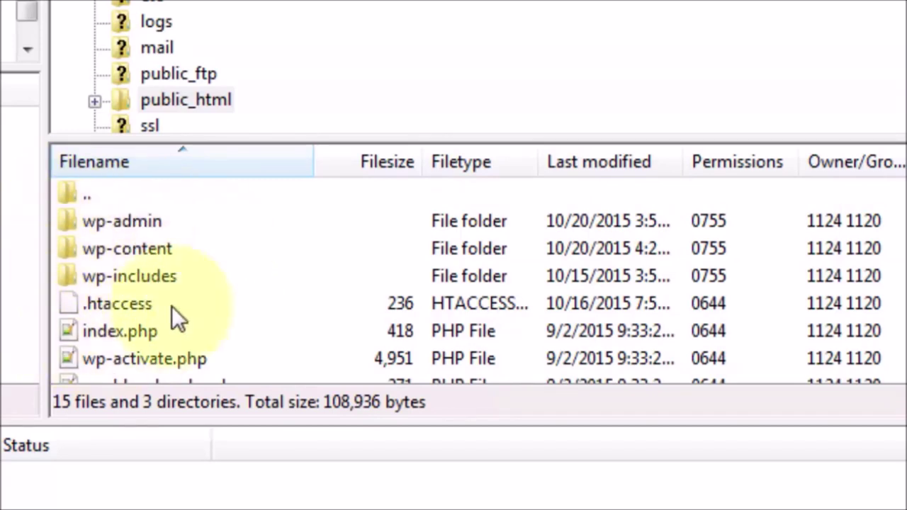
double_click(80, 249)
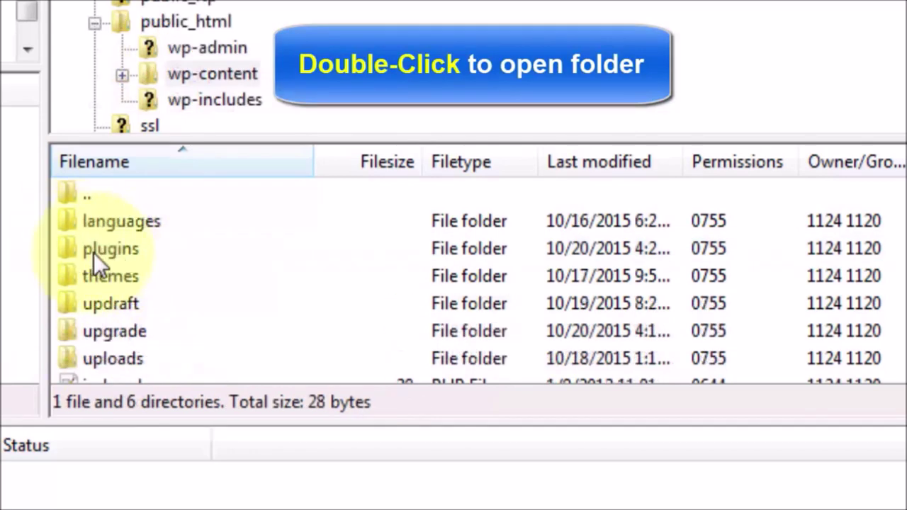
double_click(88, 248)
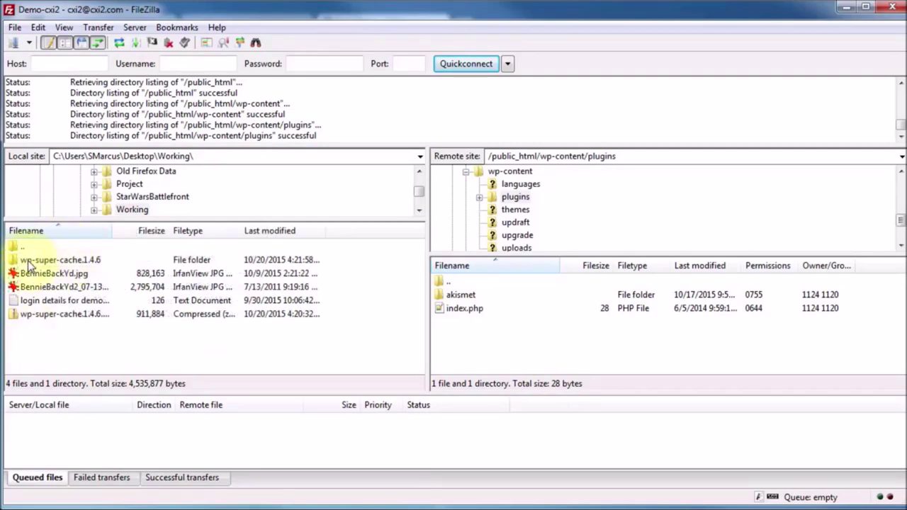
Upload the local wp-super-cache folder into the remote plugins directory, then minimize FileZilla
double_click(29, 262)
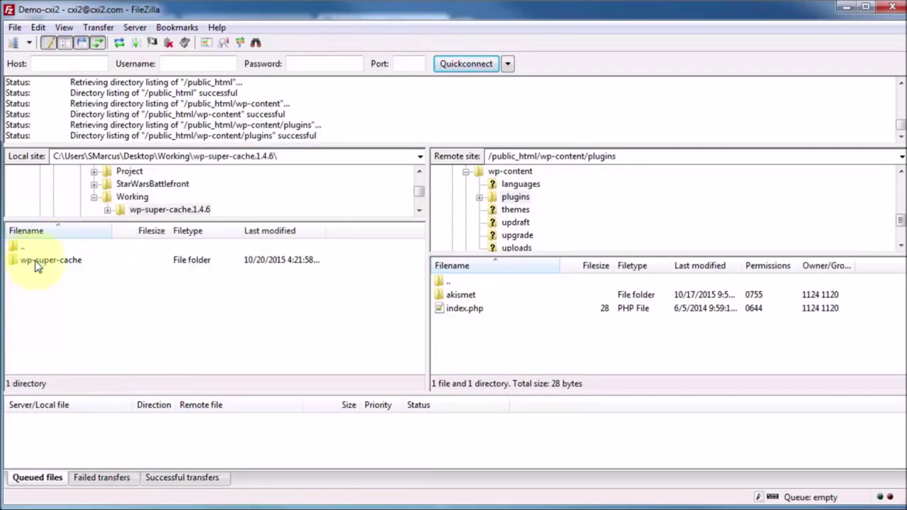
double_click(39, 263)
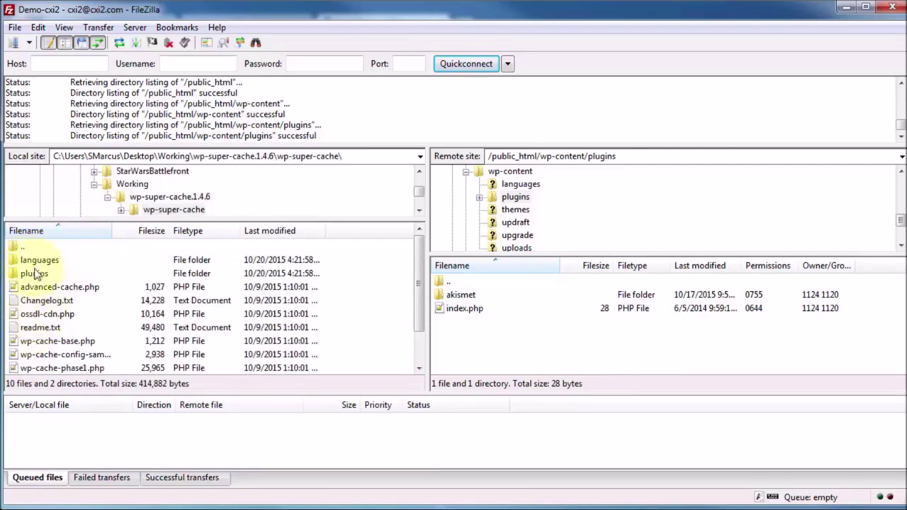
click(136, 198)
drag(50, 260, 520, 344)
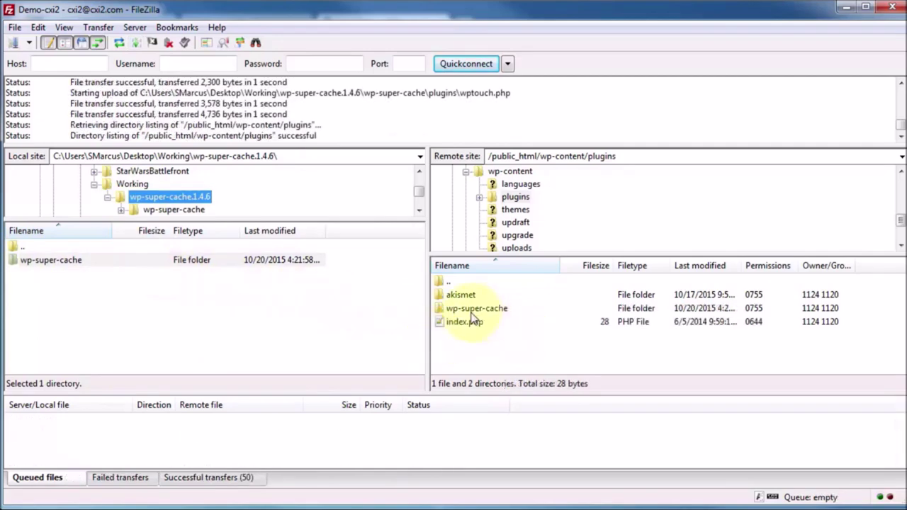
click(845, 10)
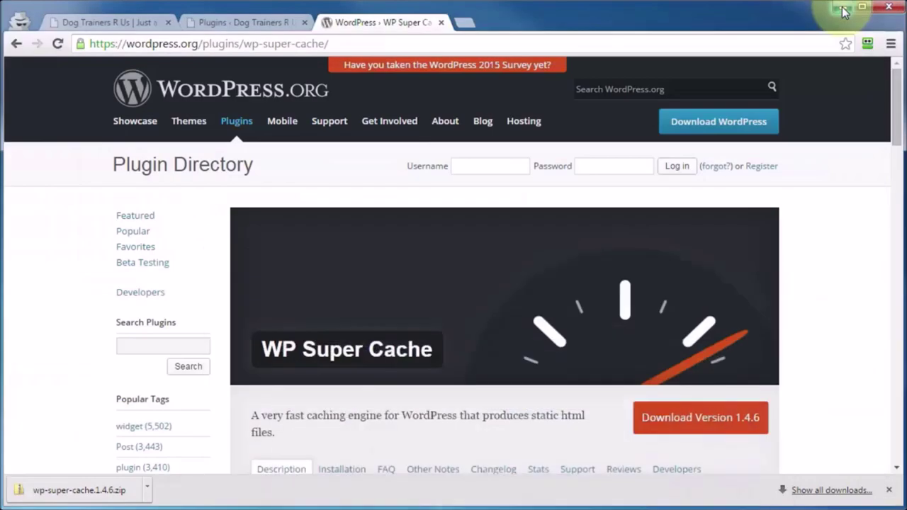
Reload the Plugins page, activate WP Super Cache, and view the Dog Trainers R Us front page
click(214, 21)
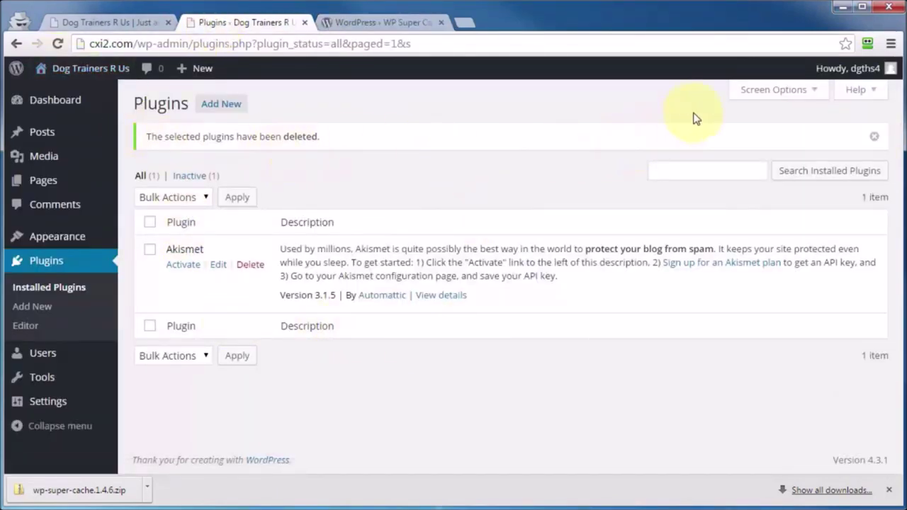
key(F5)
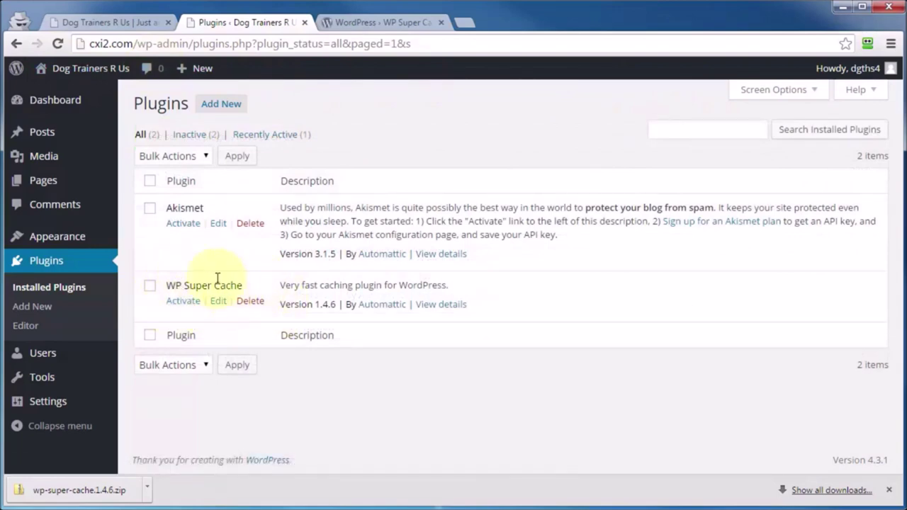
click(180, 304)
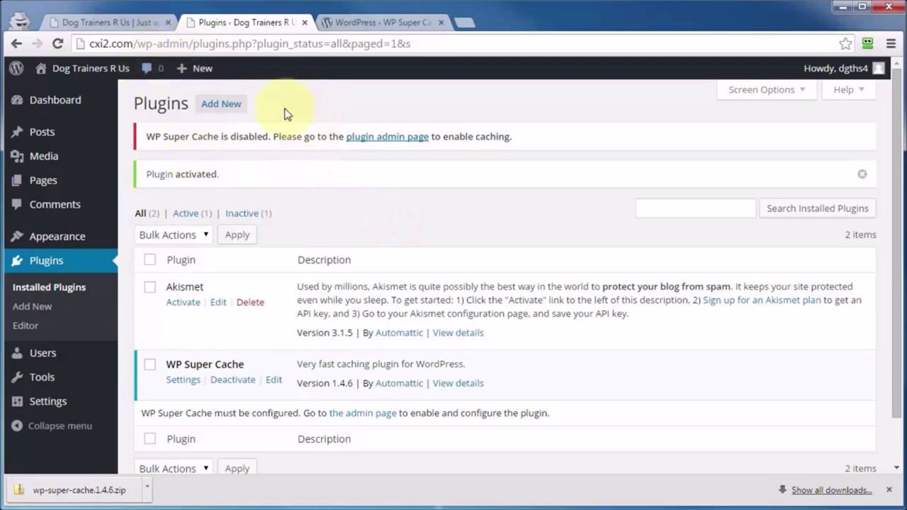
click(379, 22)
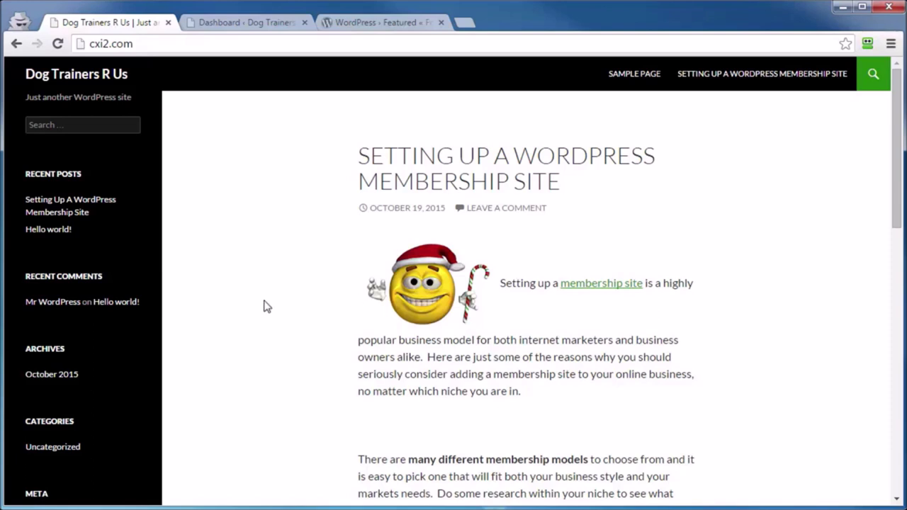
Switch to the WordPress.org Theme Directory's Featured themes tab
click(361, 27)
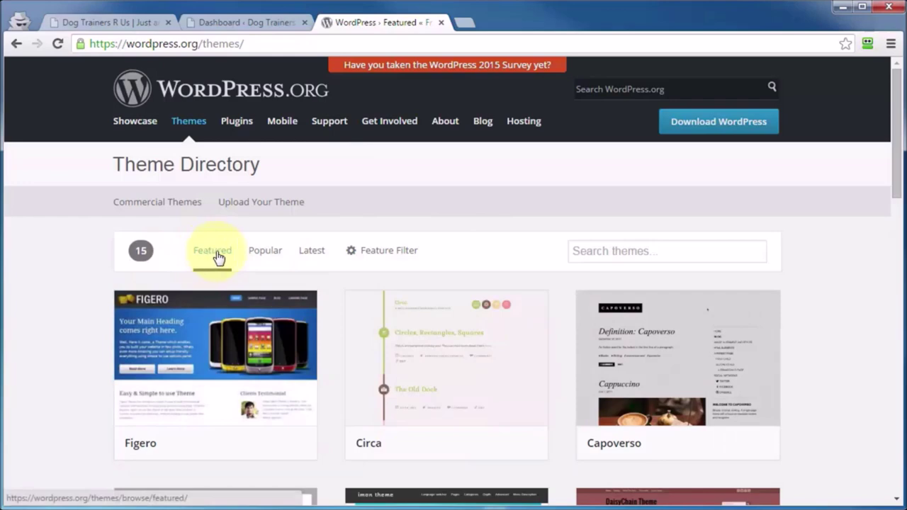
Browse the Popular and Latest theme lists, then show the Feature Filter options
click(262, 255)
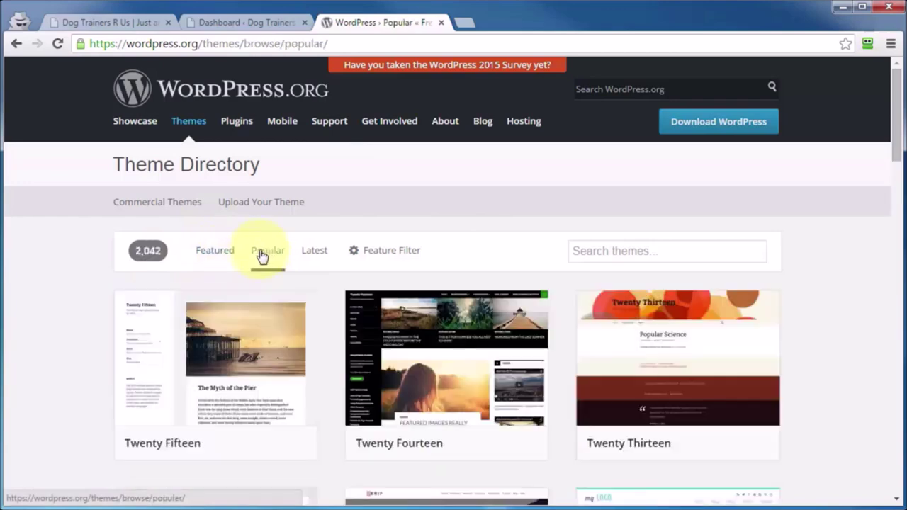
click(316, 255)
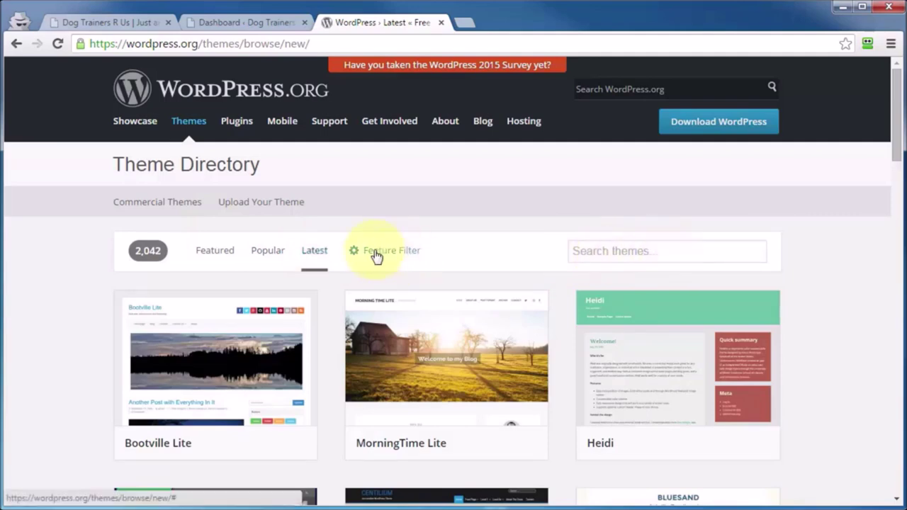
click(376, 252)
Tick the Black, Blue and further feature filters, then return to the Featured themes
click(158, 372)
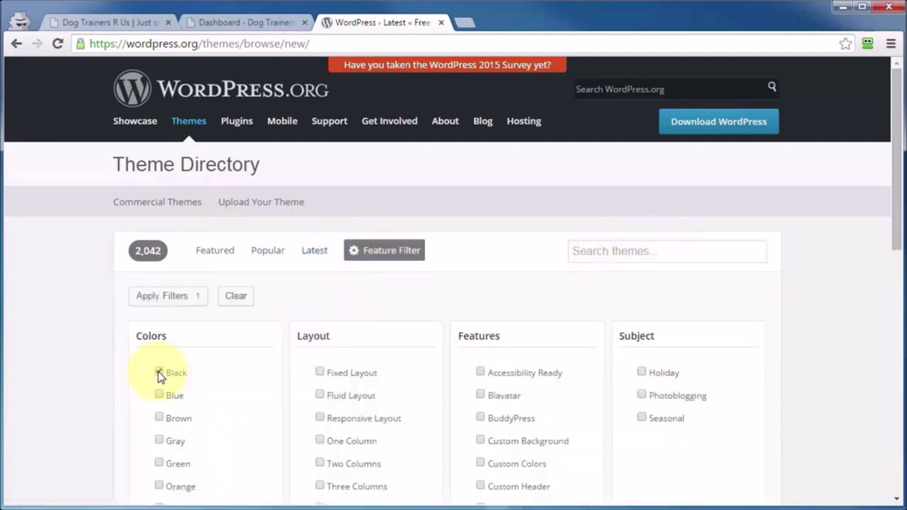
click(159, 395)
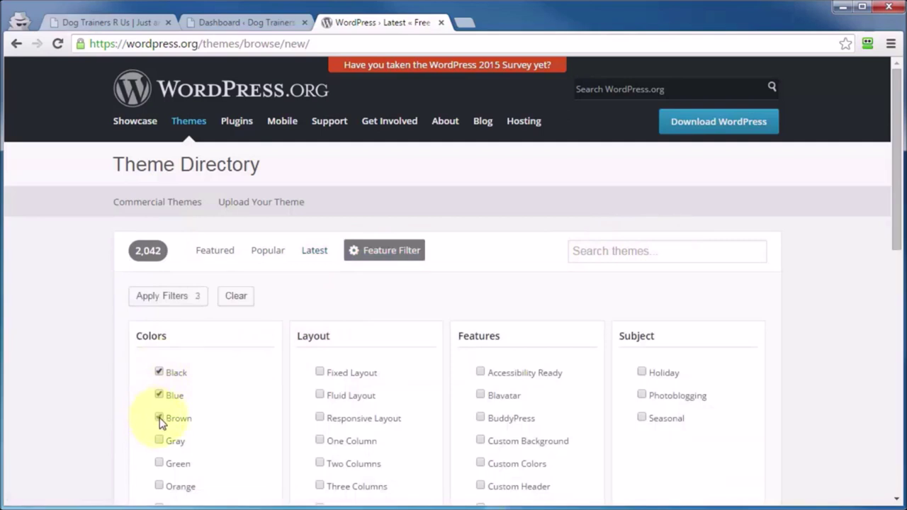
click(320, 416)
click(210, 253)
scroll(178, 340, down, 1)
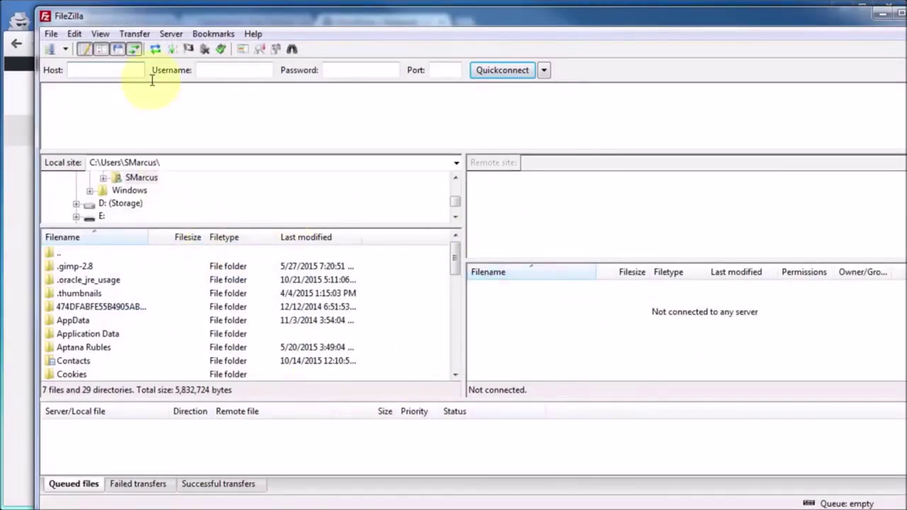
Connect FileZilla to the saved demo site and open its public_html folder
click(51, 34)
click(70, 50)
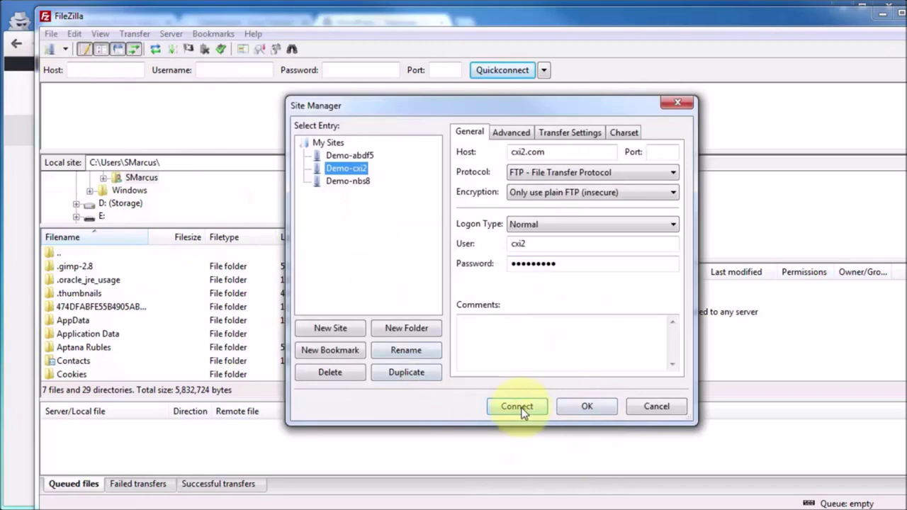
click(520, 410)
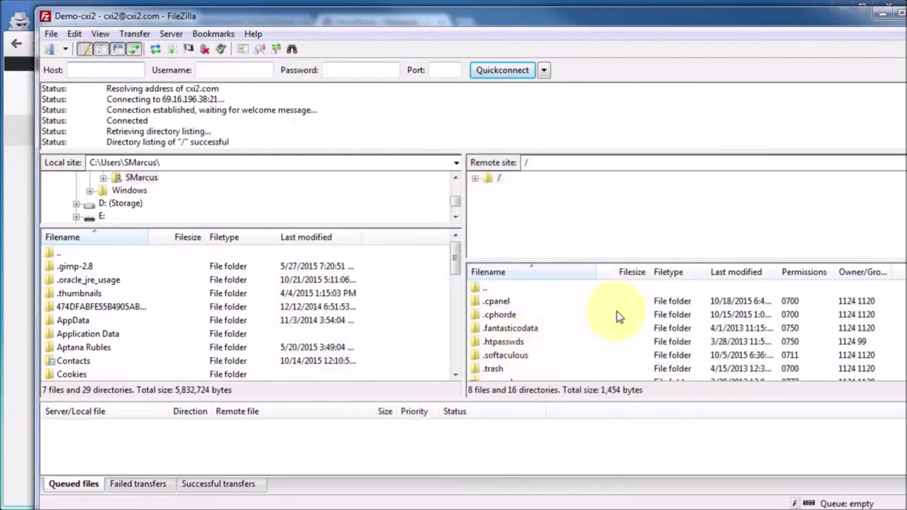
scroll(686, 329, down, 3)
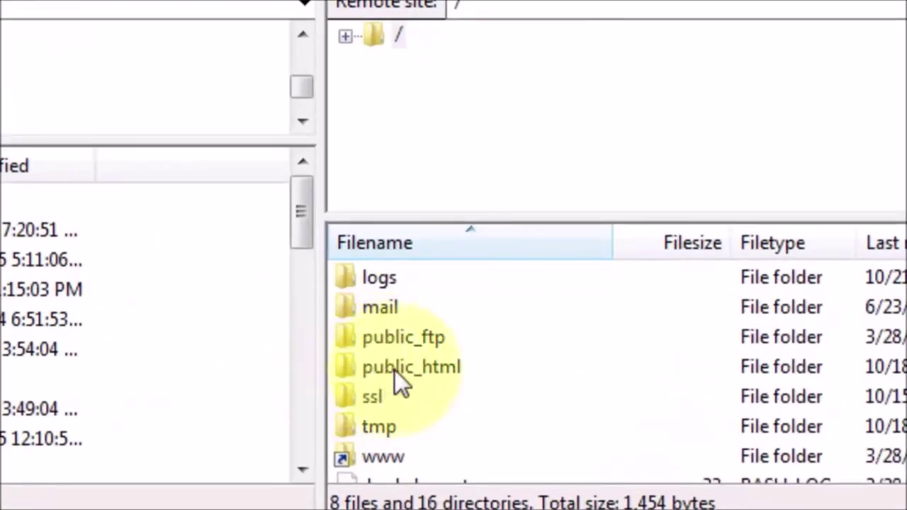
double_click(393, 369)
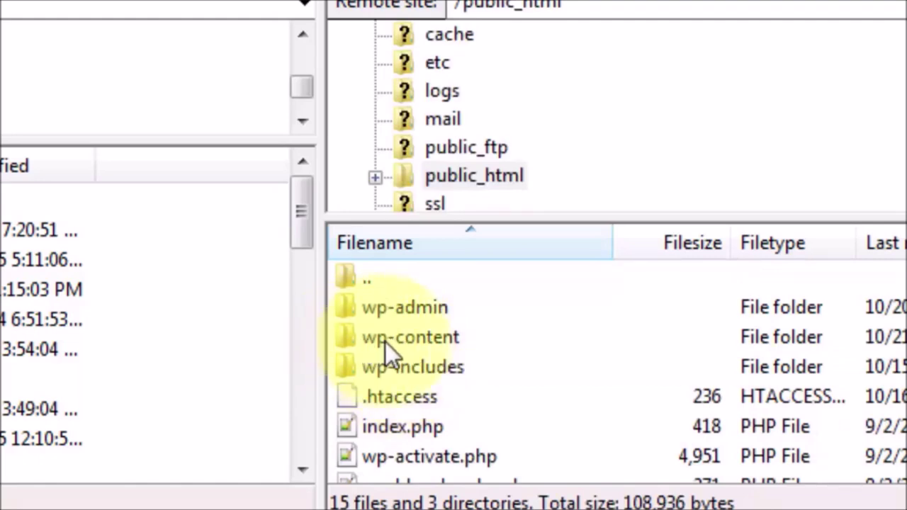
Open wp-content/themes to confirm the circa folder, then disconnect from the FTP server
click(371, 344)
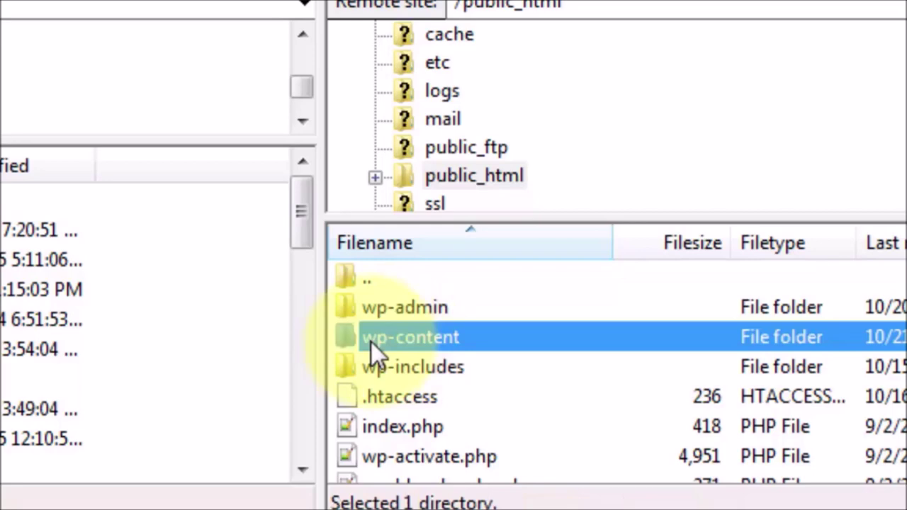
double_click(372, 343)
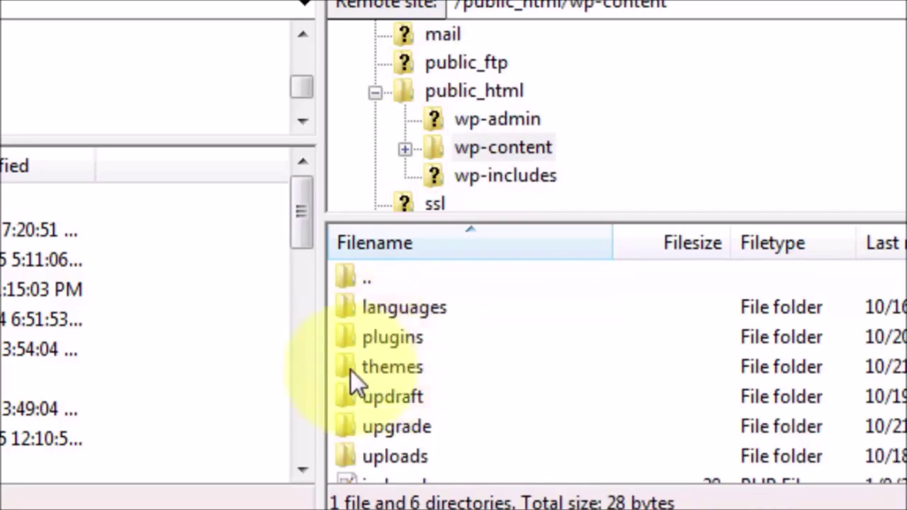
click(351, 371)
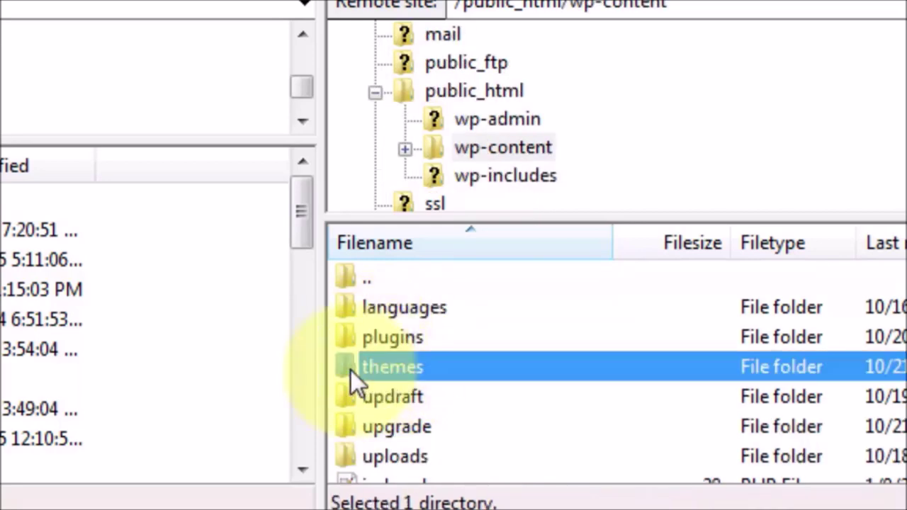
double_click(351, 370)
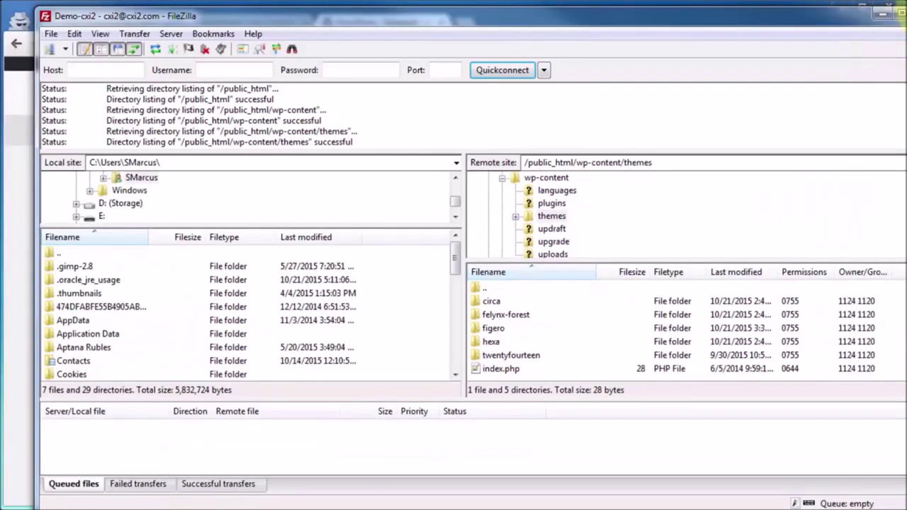
click(171, 34)
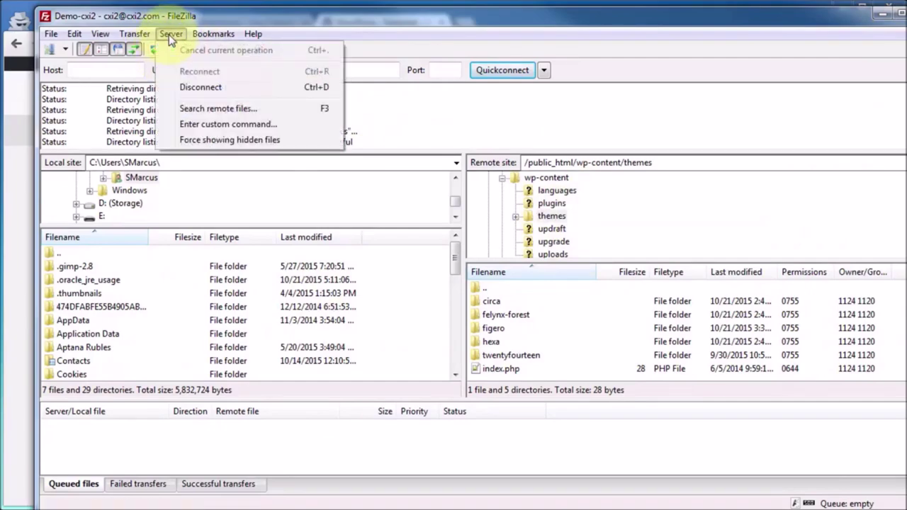
click(186, 86)
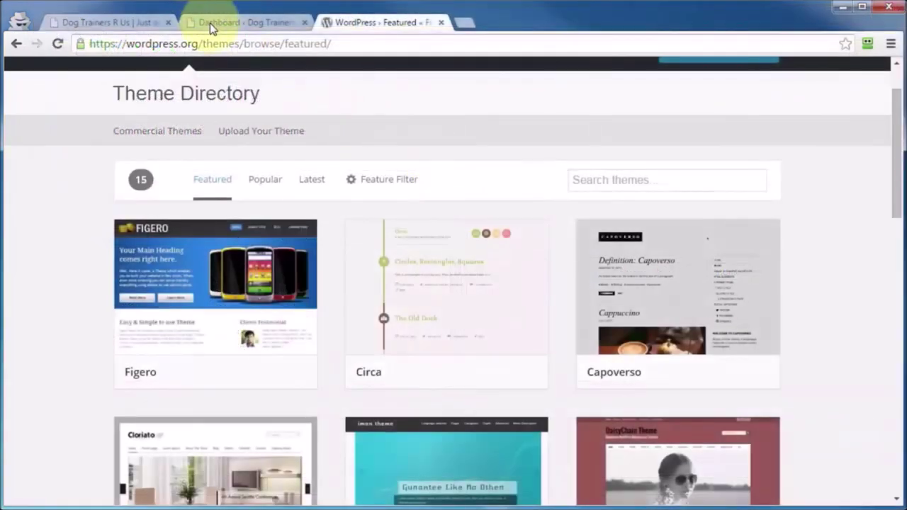
Go from the Dashboard to Appearance > Themes, showing Circa beside the active Twenty Fourteen
click(211, 24)
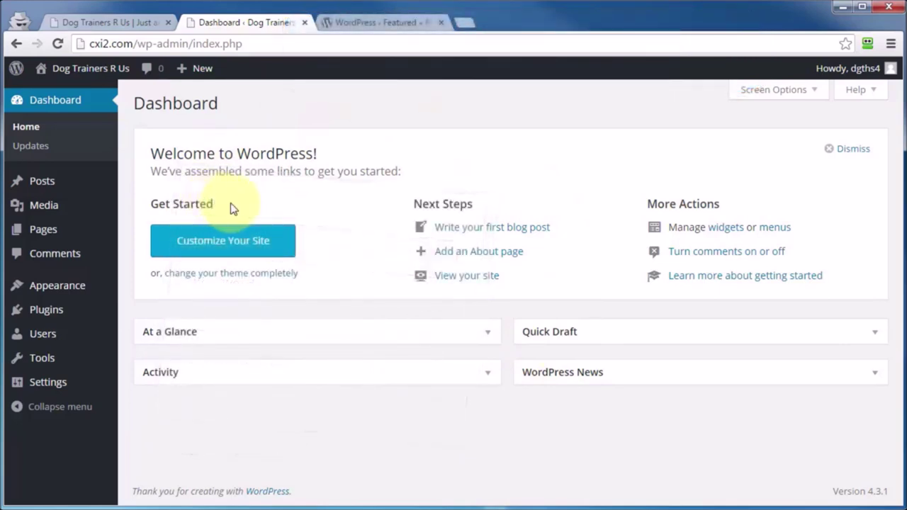
mouse_move(34, 292)
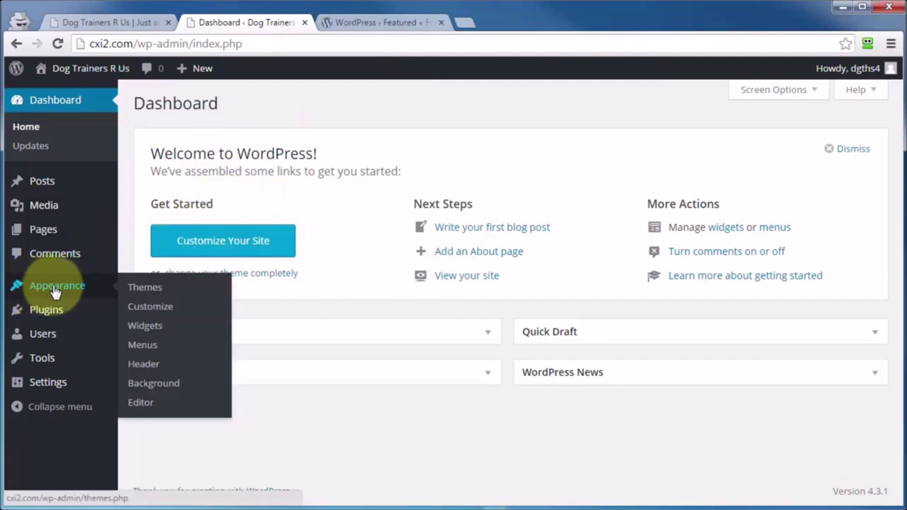
click(145, 289)
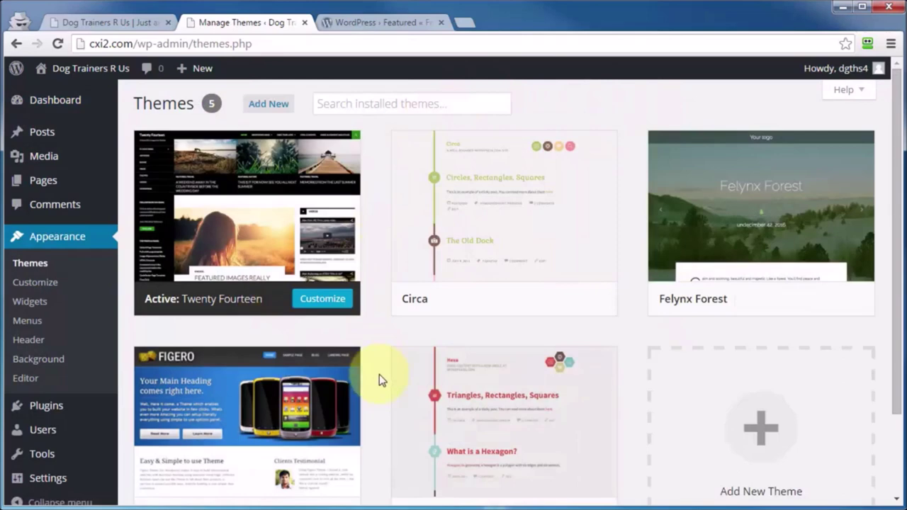
click(258, 106)
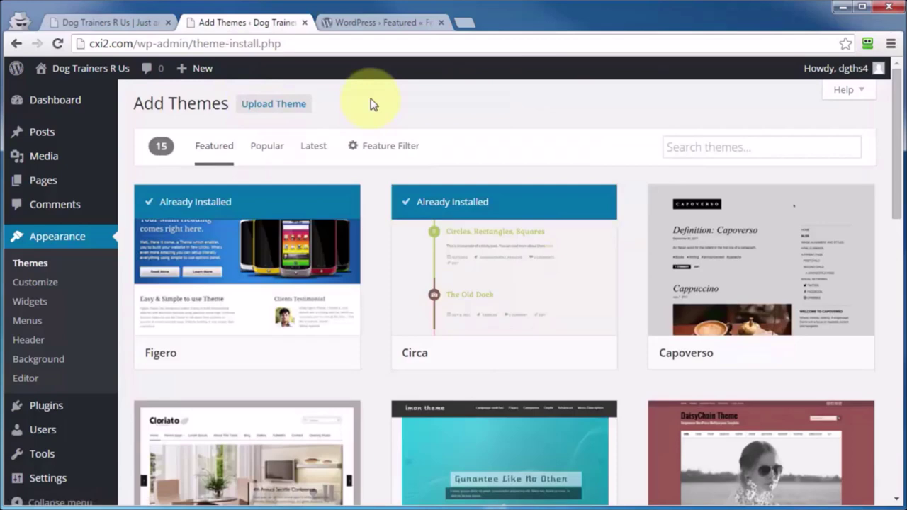
click(399, 21)
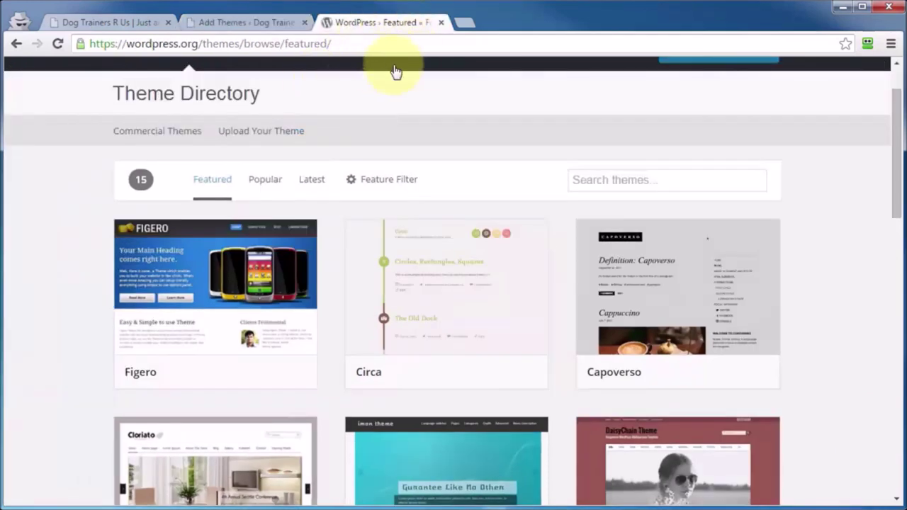
click(252, 22)
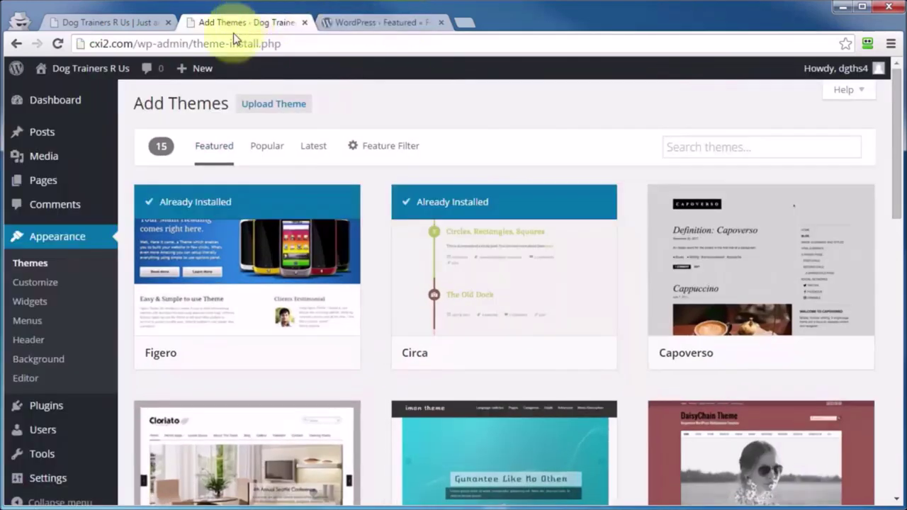
click(261, 111)
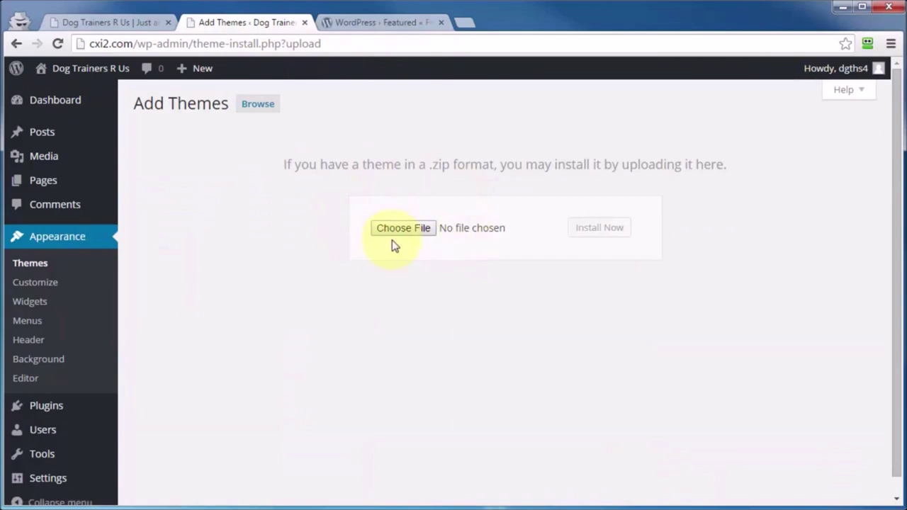
drag(429, 164, 486, 226)
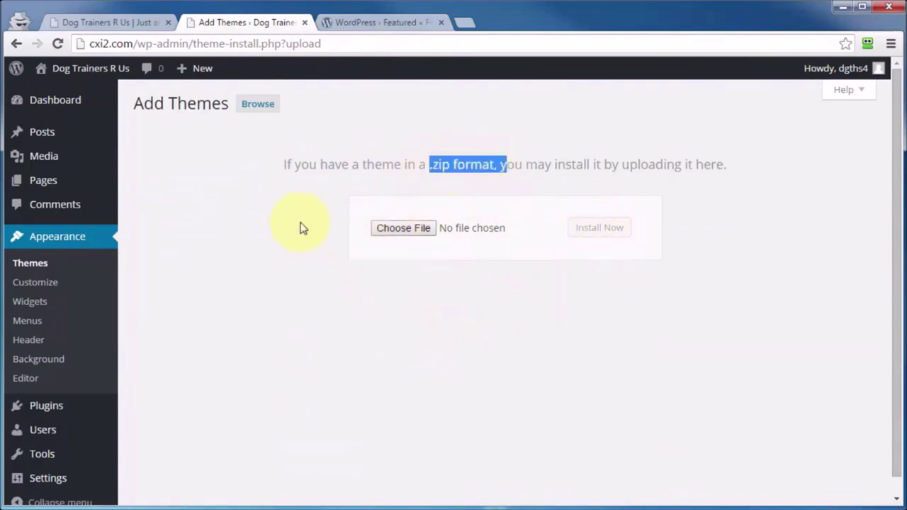
click(41, 265)
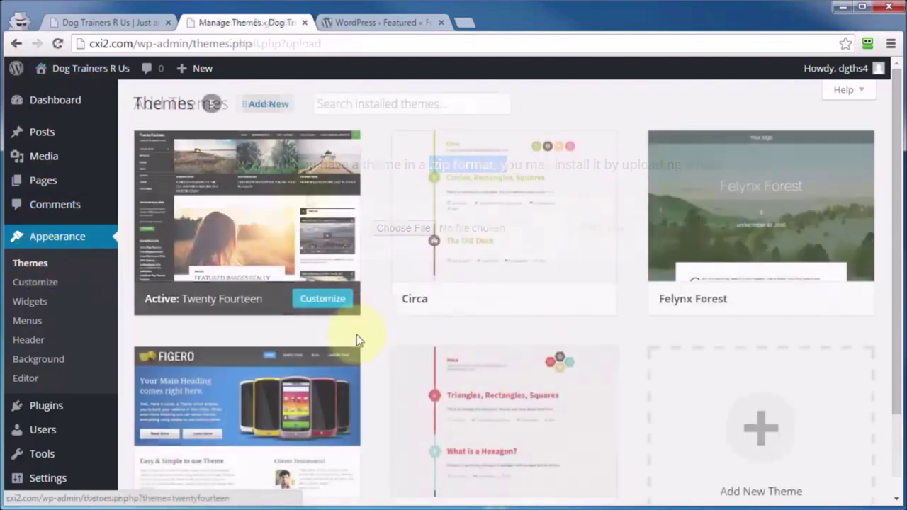
click(256, 105)
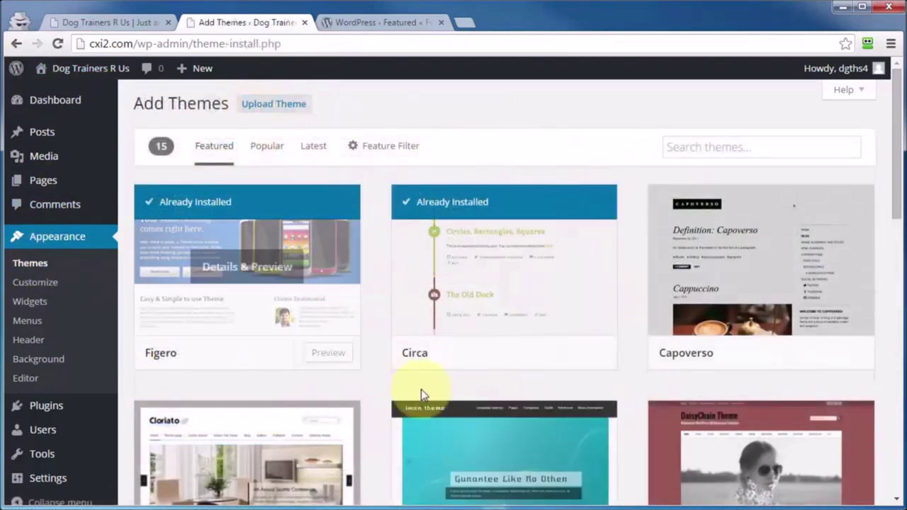
click(349, 27)
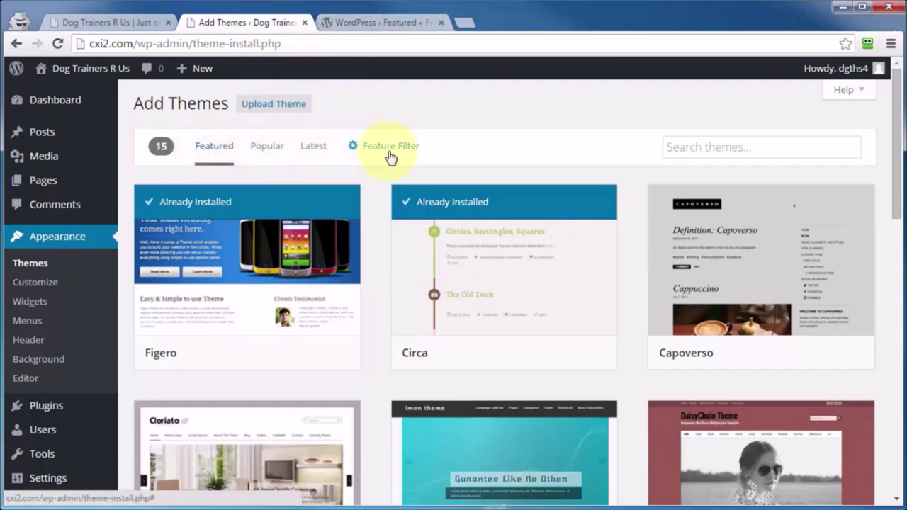
click(30, 262)
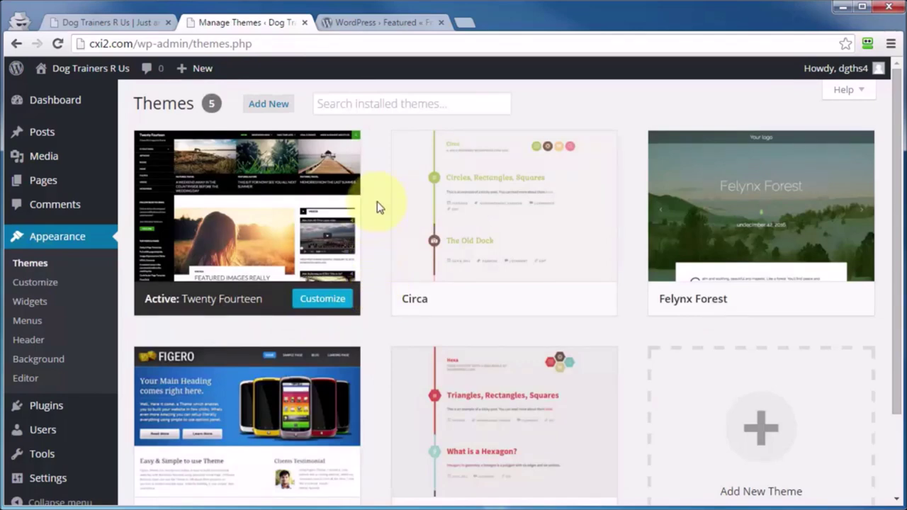
Activate the Circa theme and reload the live site to see its new design
mouse_move(581, 299)
click(509, 300)
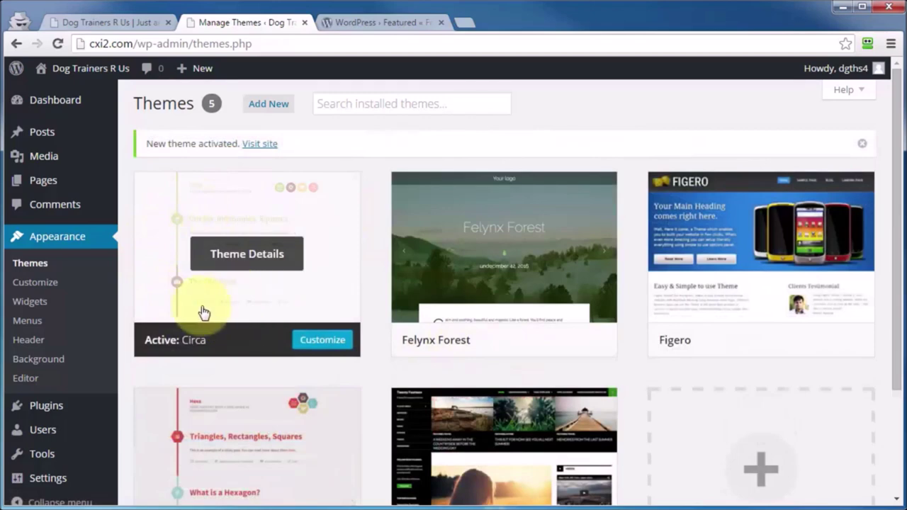
click(94, 24)
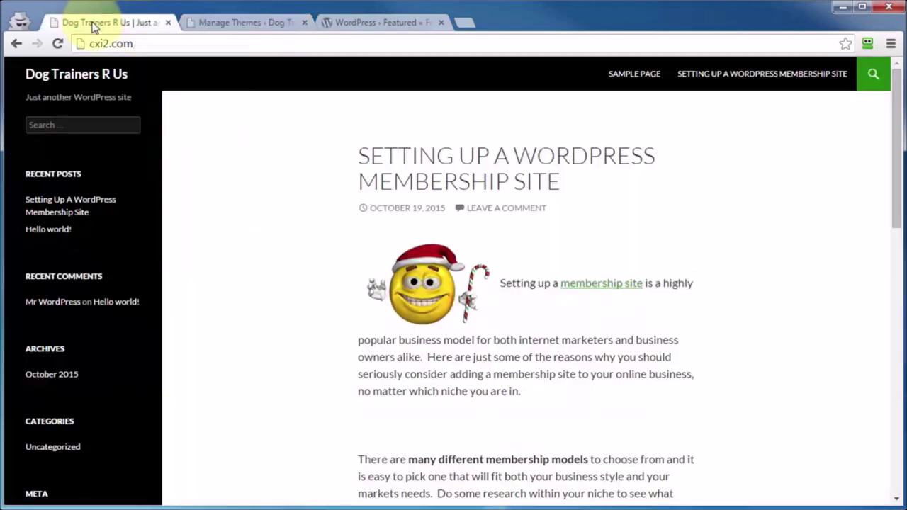
key(F5)
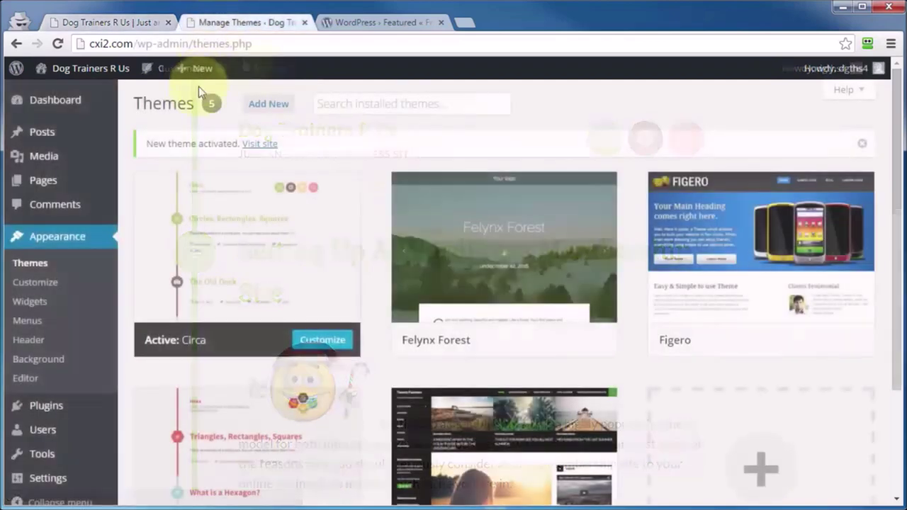
mouse_move(220, 294)
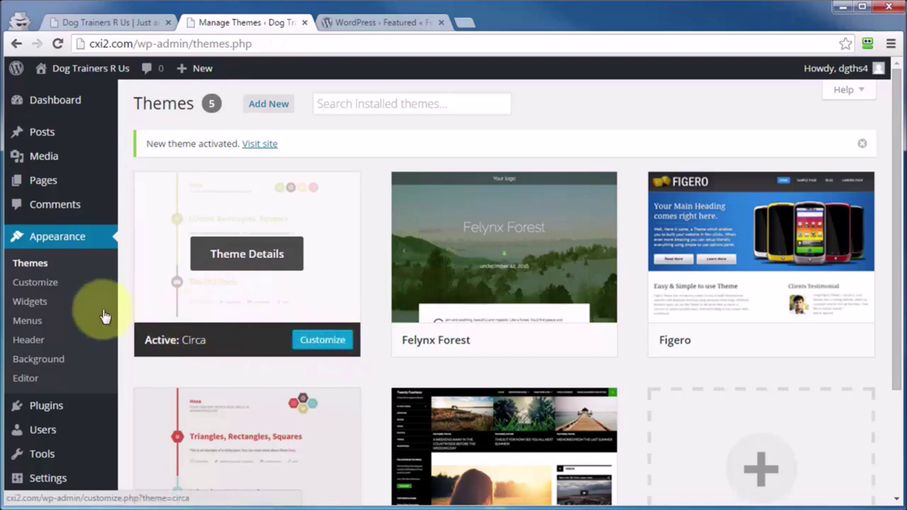
In the Customizer's Site Identity section, replace the tagline with 'My Demo Site'
click(32, 284)
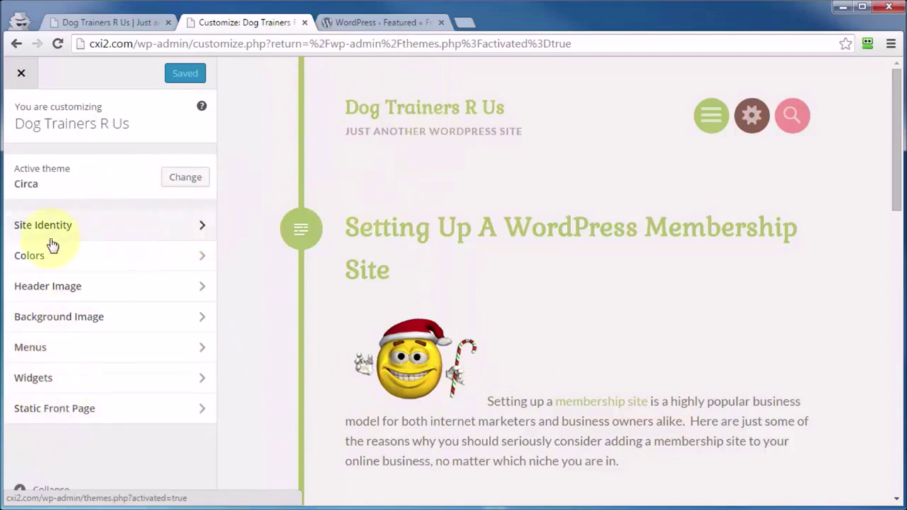
click(203, 229)
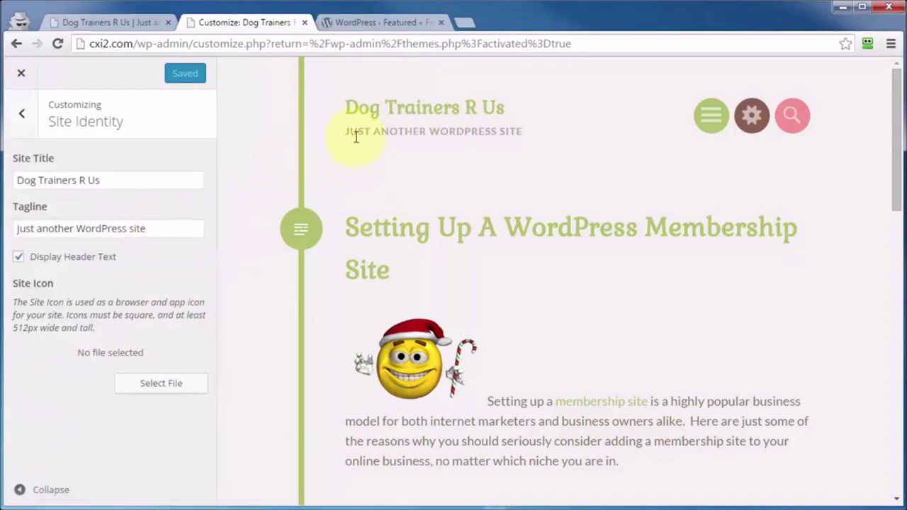
drag(199, 228, 7, 228)
text(My Demo Site)
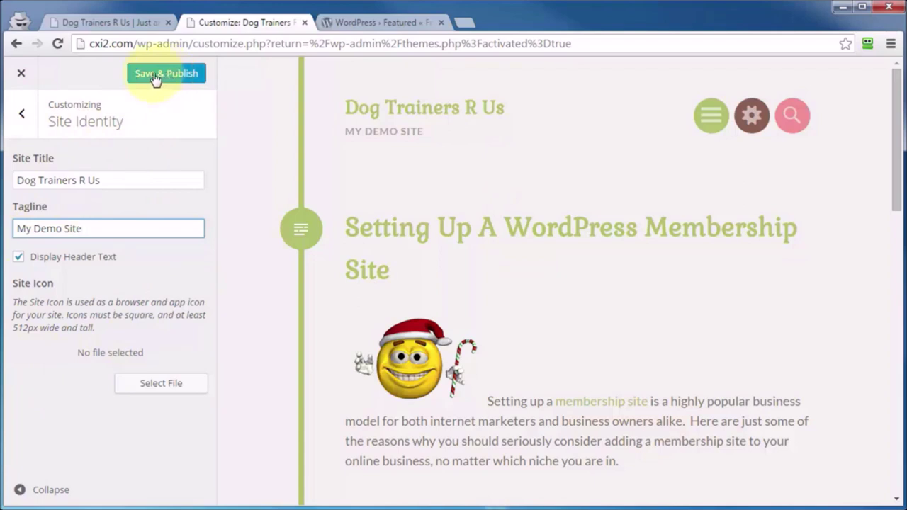
Leave the Customizer without saving the tagline change, then launch Customize again
click(21, 76)
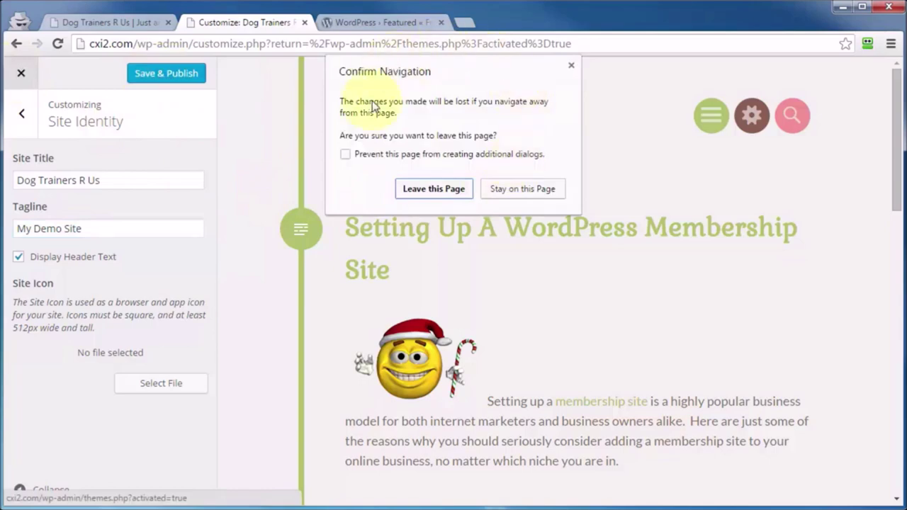
click(433, 188)
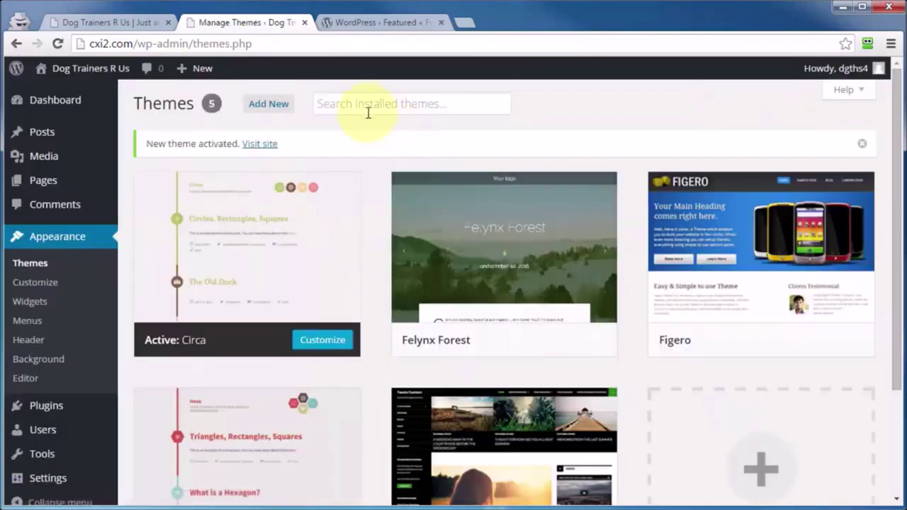
mouse_move(162, 339)
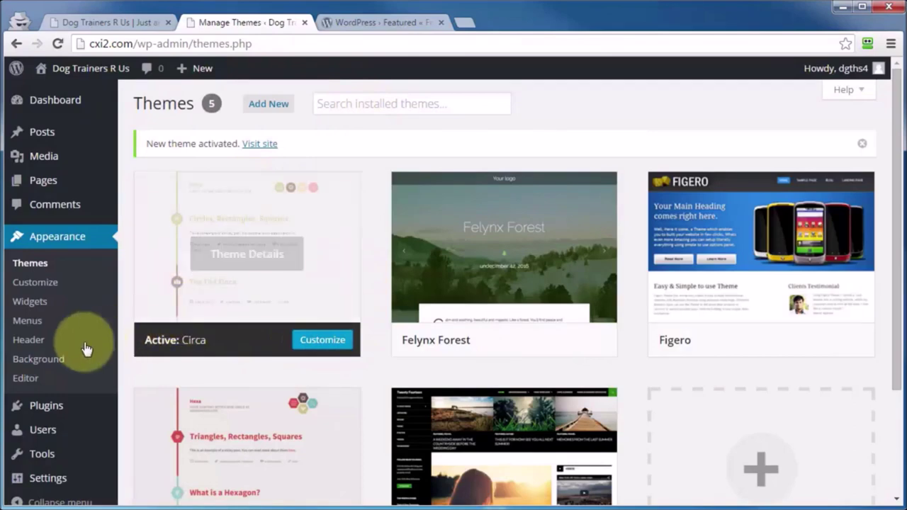
click(45, 284)
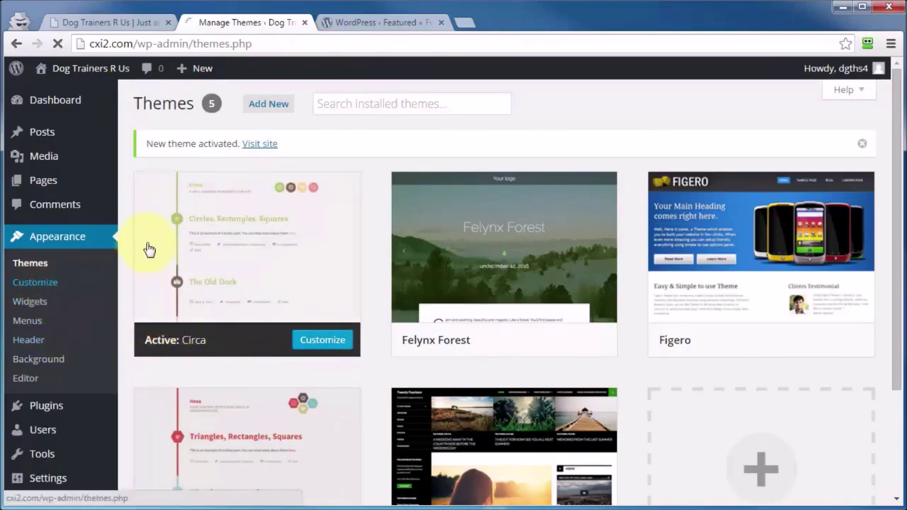
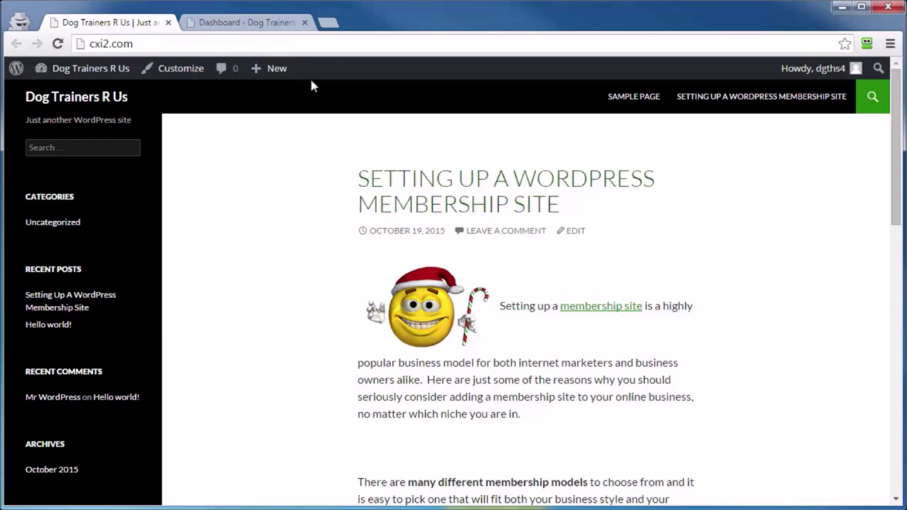
Go from the live site to the admin's Appearance > Widgets page
click(228, 24)
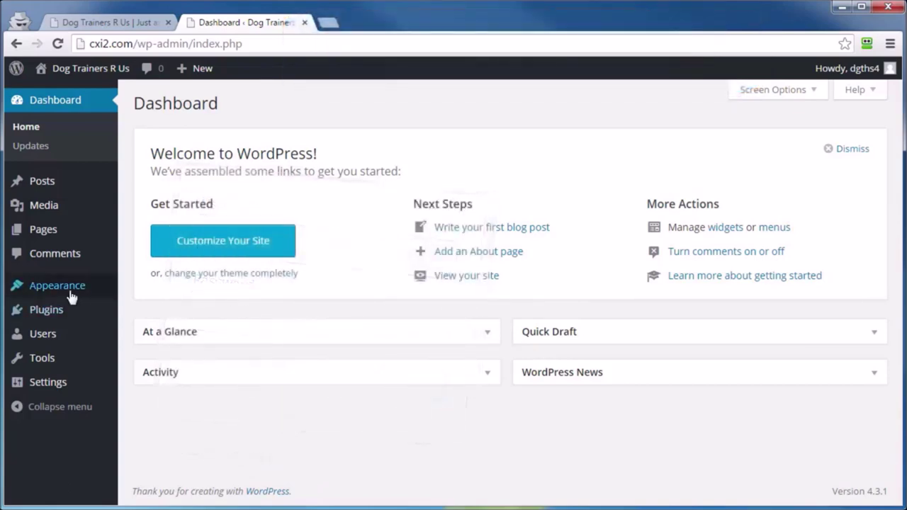
mouse_move(38, 292)
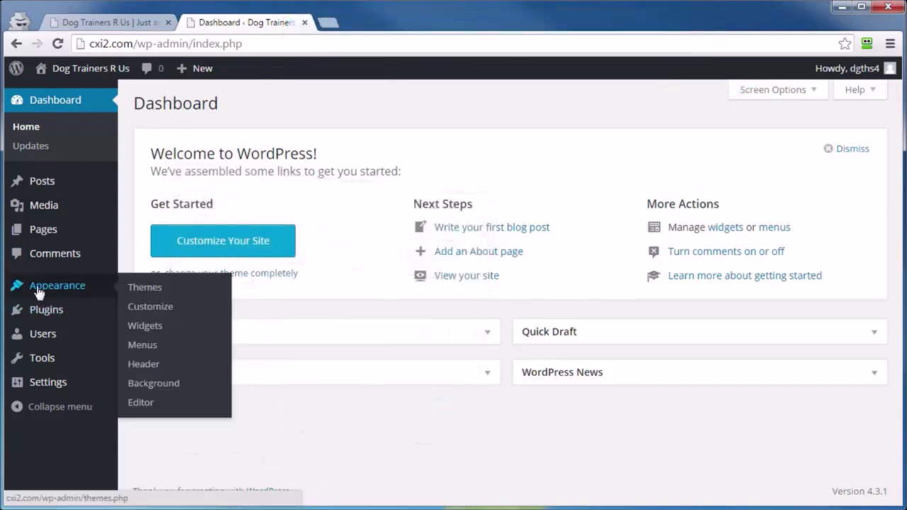
click(139, 333)
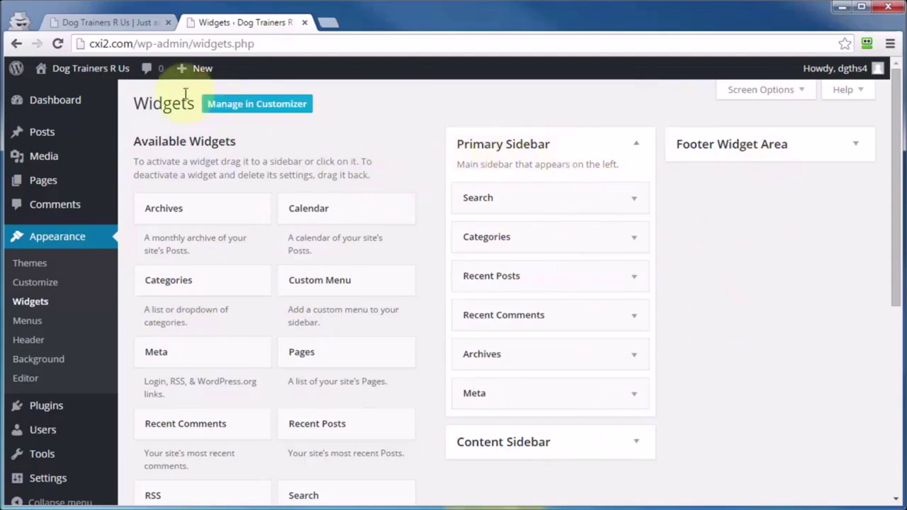
Compare the live front page with the widget areas, expanding the Content Sidebar and Footer Widget Area
click(110, 22)
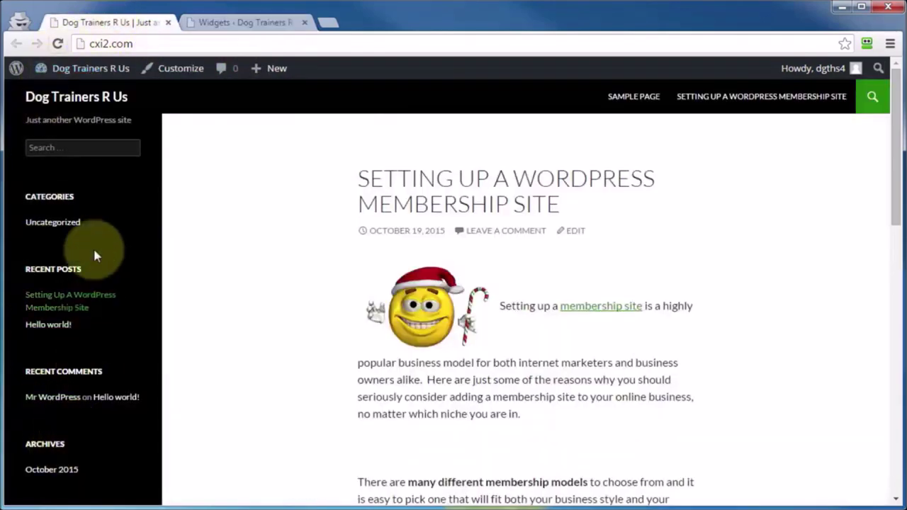
key(ctrl+Tab)
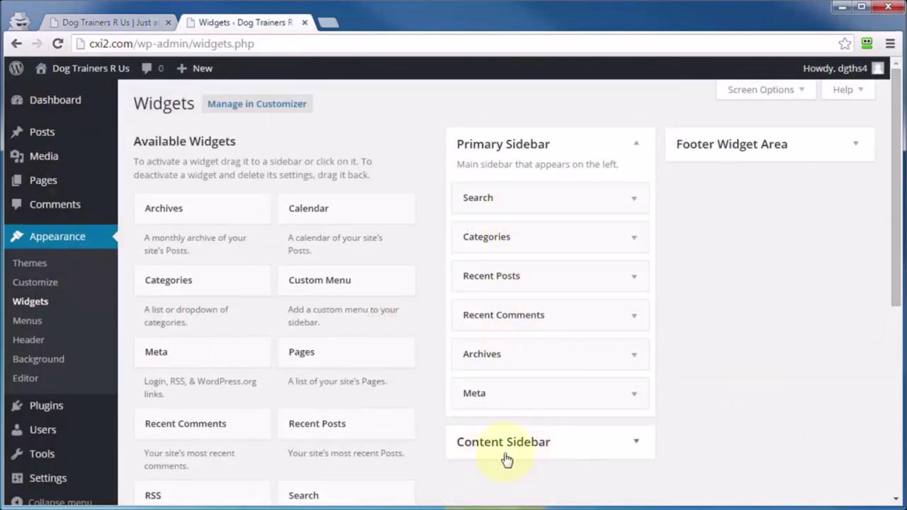
click(127, 21)
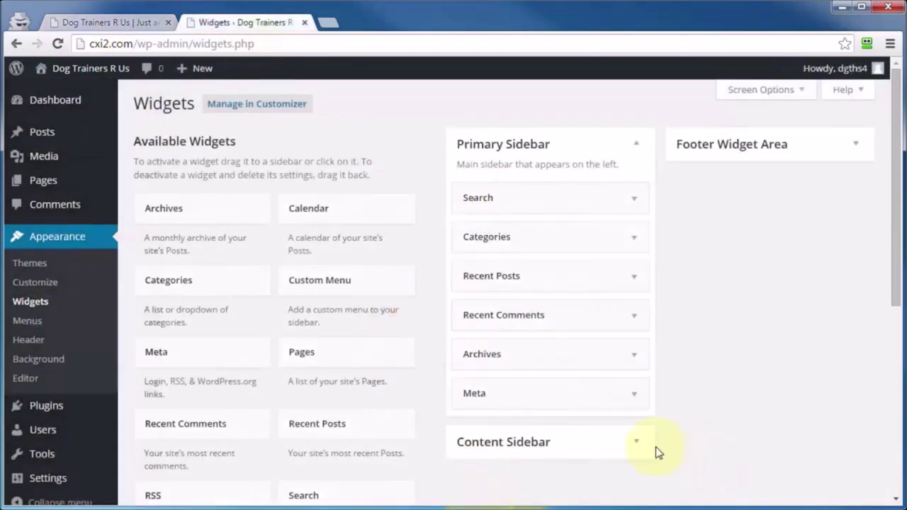
click(635, 442)
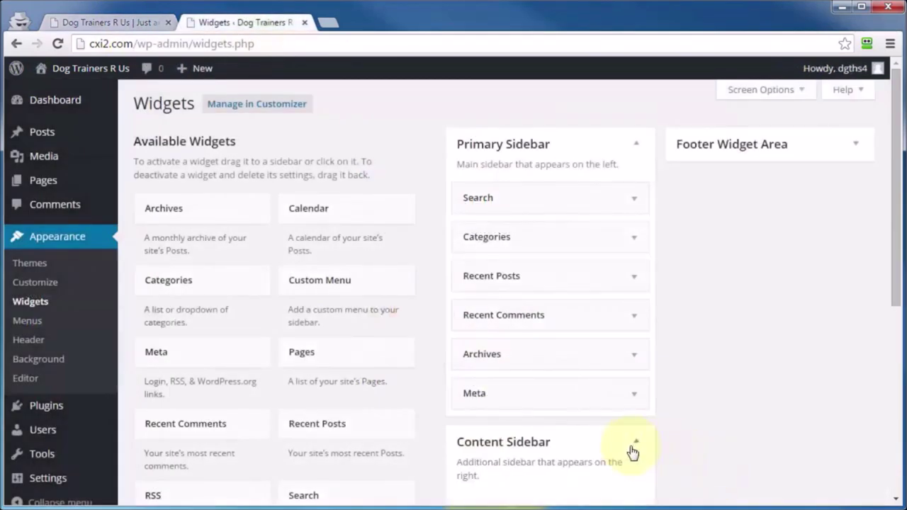
click(732, 149)
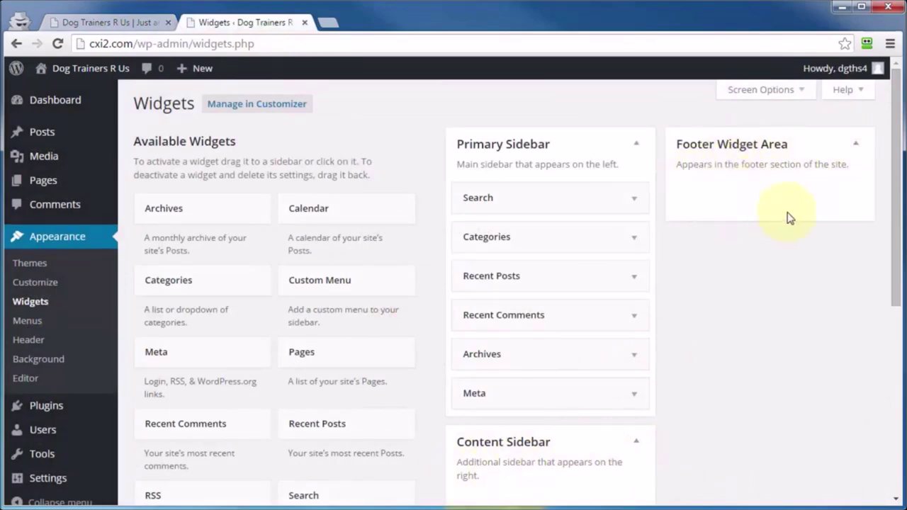
click(128, 22)
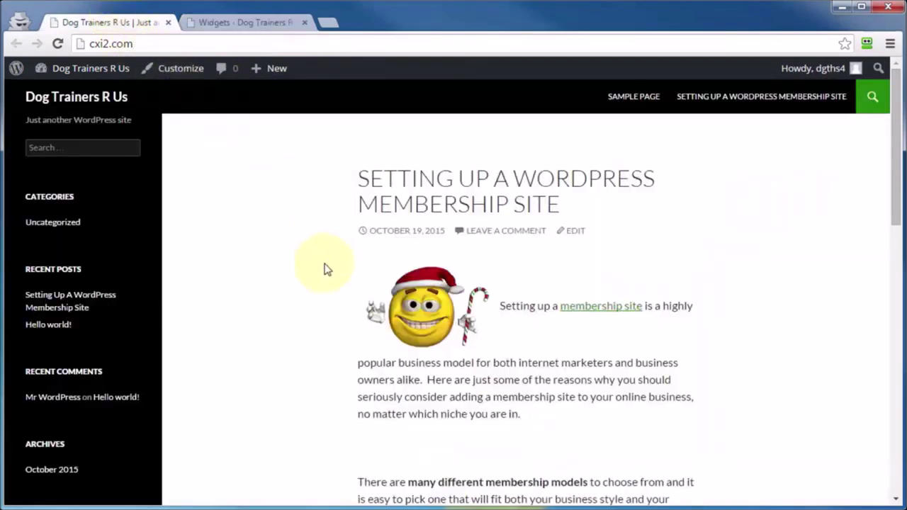
scroll(322, 297, down, 15)
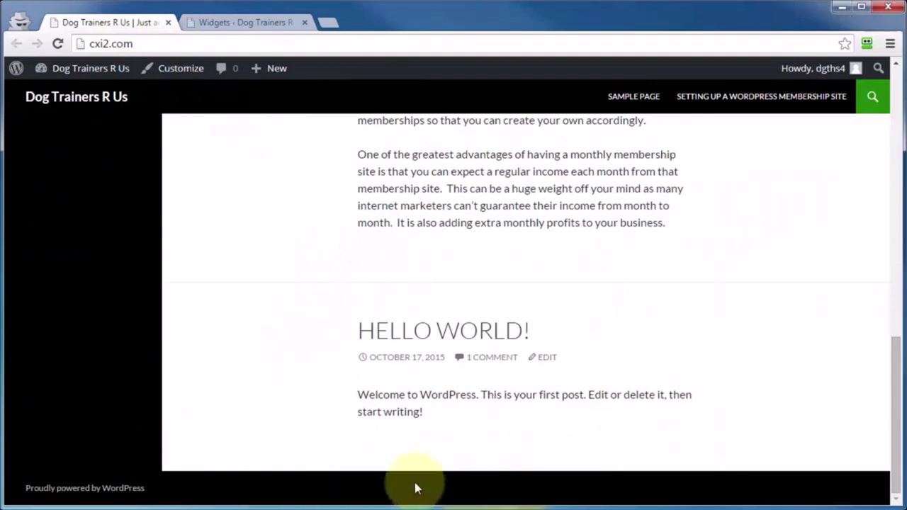
click(248, 22)
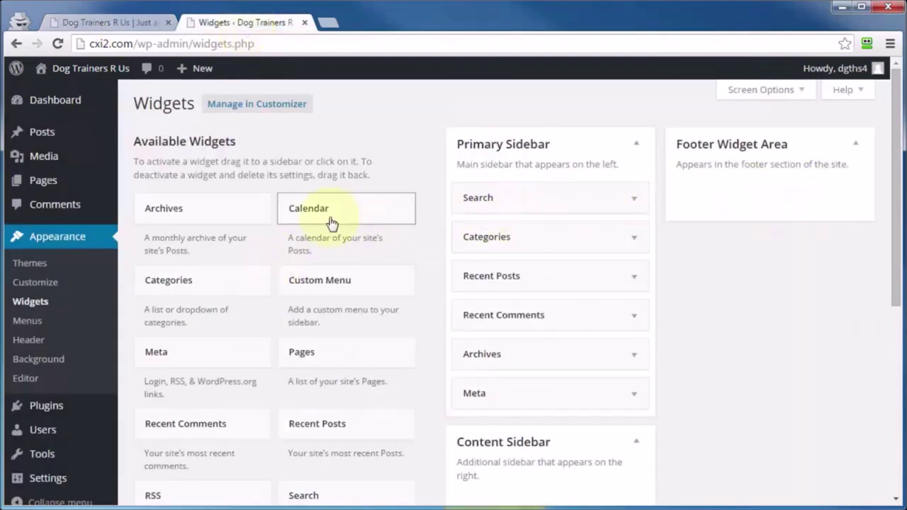
Add a Calendar widget titled 'Demo Calendar' to the Footer Widget Area and save it
drag(316, 216, 726, 198)
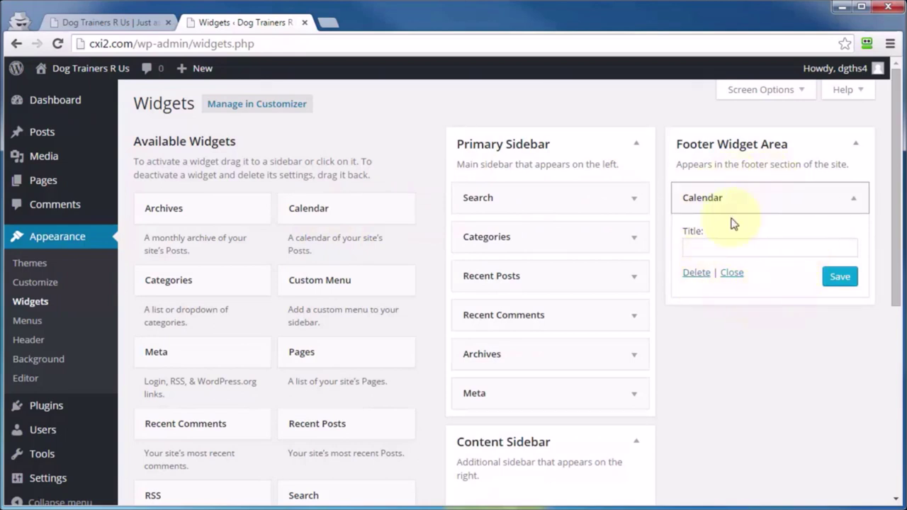
click(749, 241)
text(Demo Calendar)
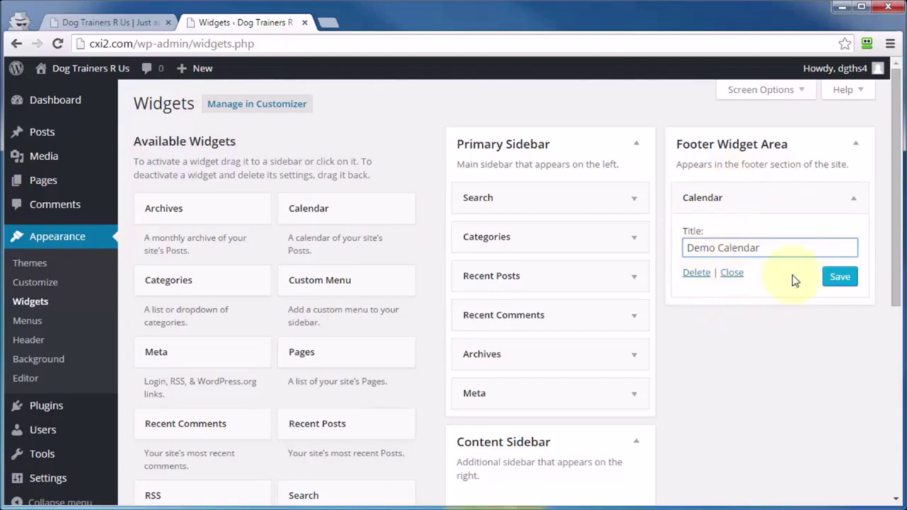
click(840, 276)
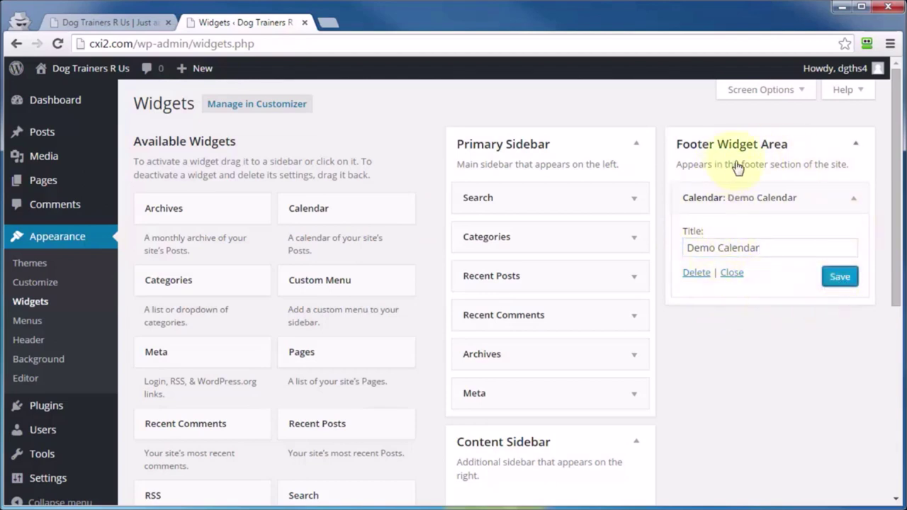
Reload the live site to check the new calendar in the footer
click(85, 23)
click(58, 44)
scroll(61, 126, down, 4)
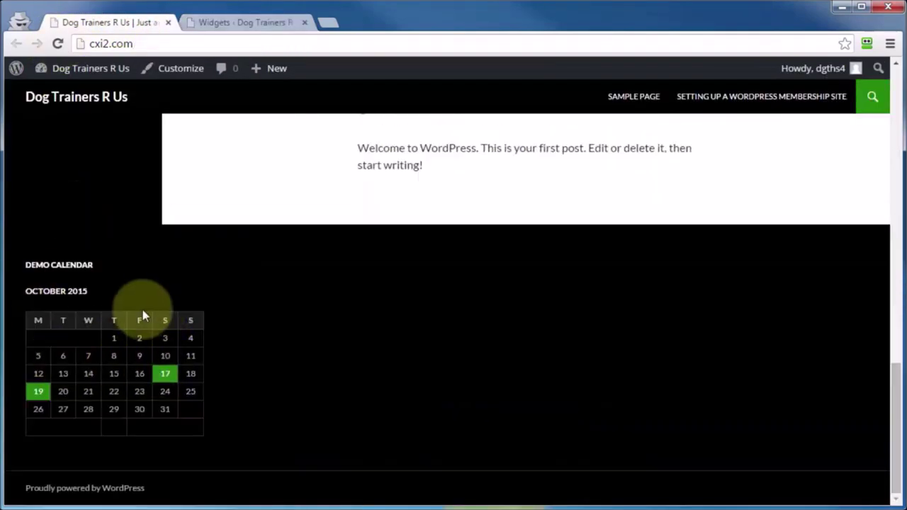
click(247, 23)
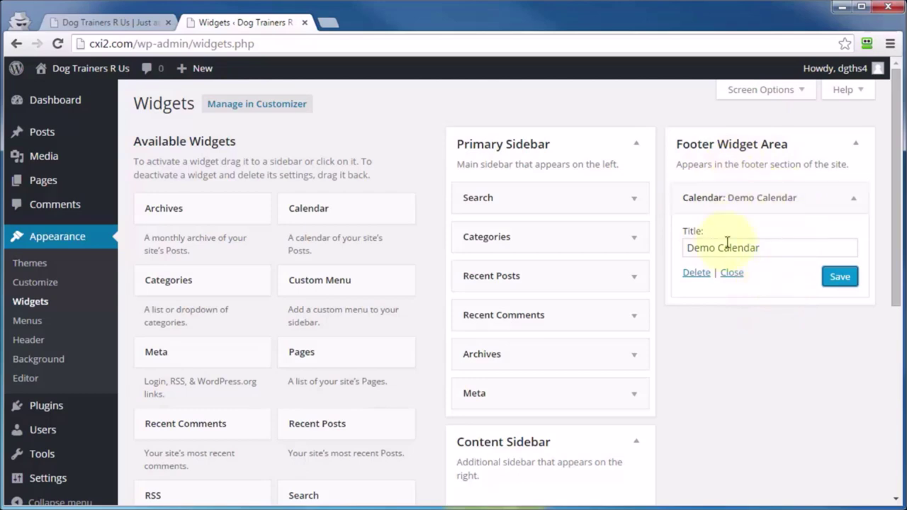
Move the Demo Calendar widget from the footer into Inactive Widgets
scroll(638, 226, down, 4)
scroll(323, 329, down, 1)
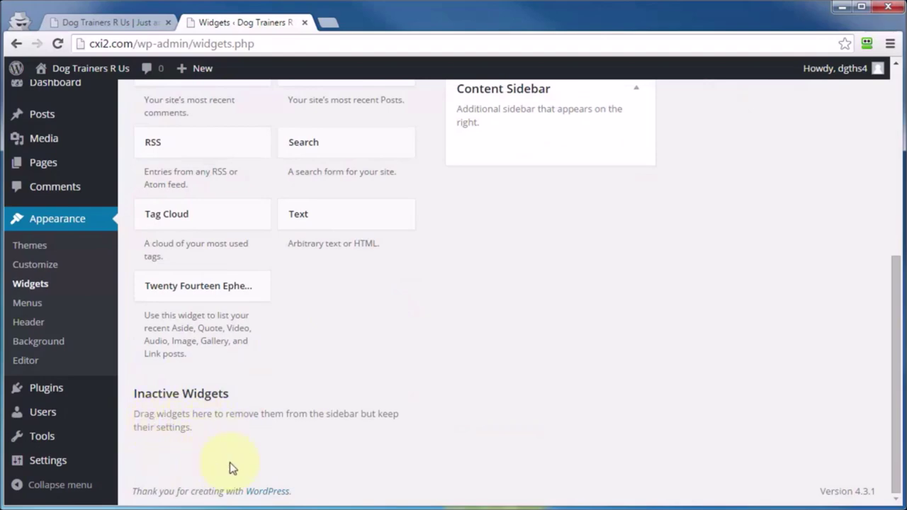
scroll(643, 389, up, 4)
drag(725, 128, 322, 425)
scroll(322, 424, down, 4)
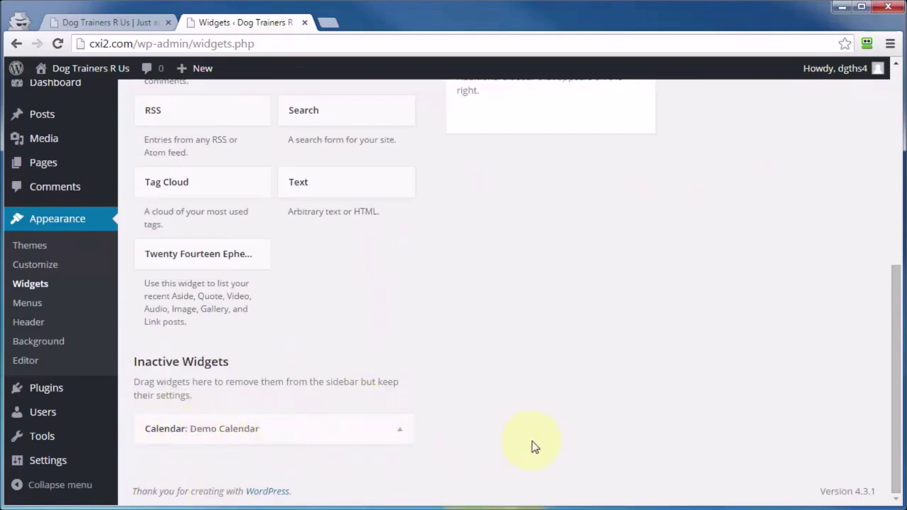
scroll(532, 446, up, 1)
scroll(449, 446, down, 1)
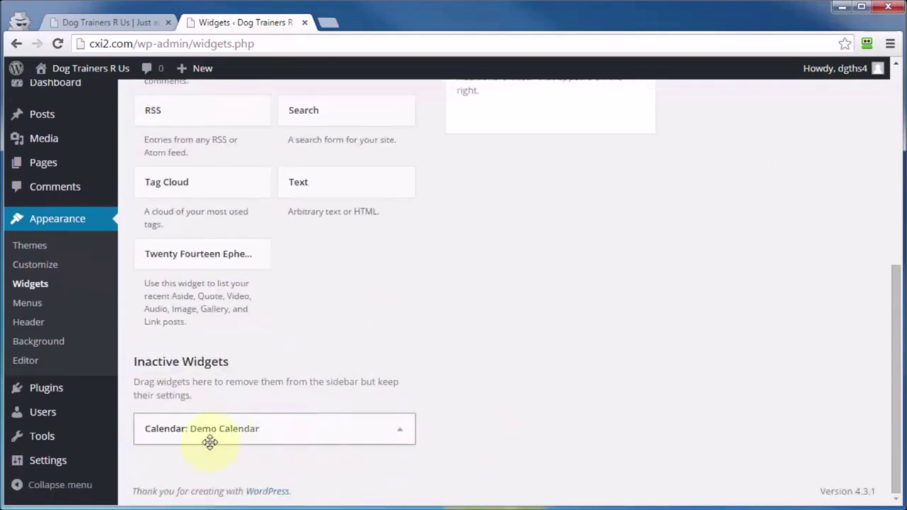
scroll(666, 306, up, 5)
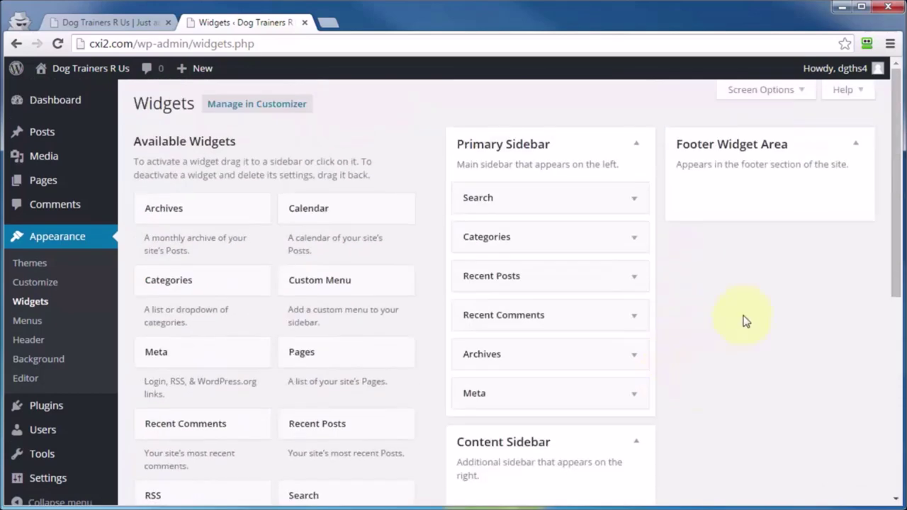
Add a Custom Menu widget to the Footer Widget Area, save it, then delete it
scroll(747, 170, down, 5)
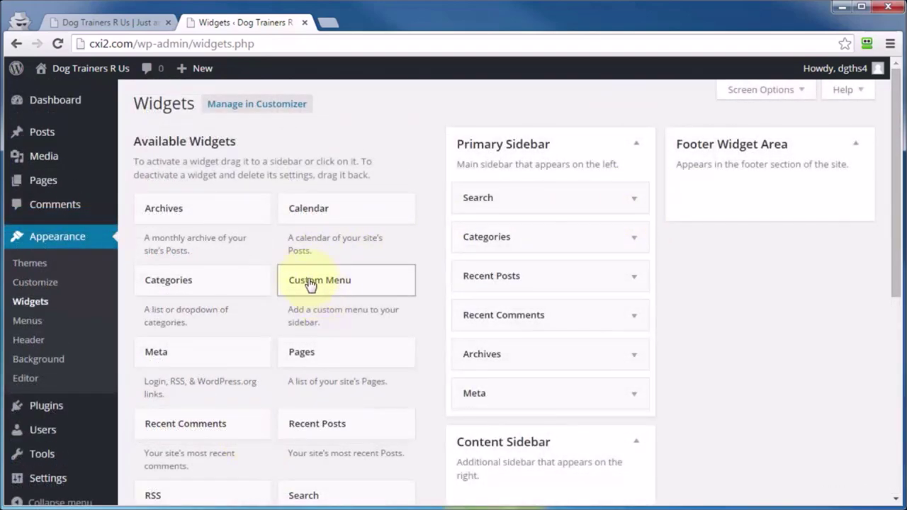
click(307, 282)
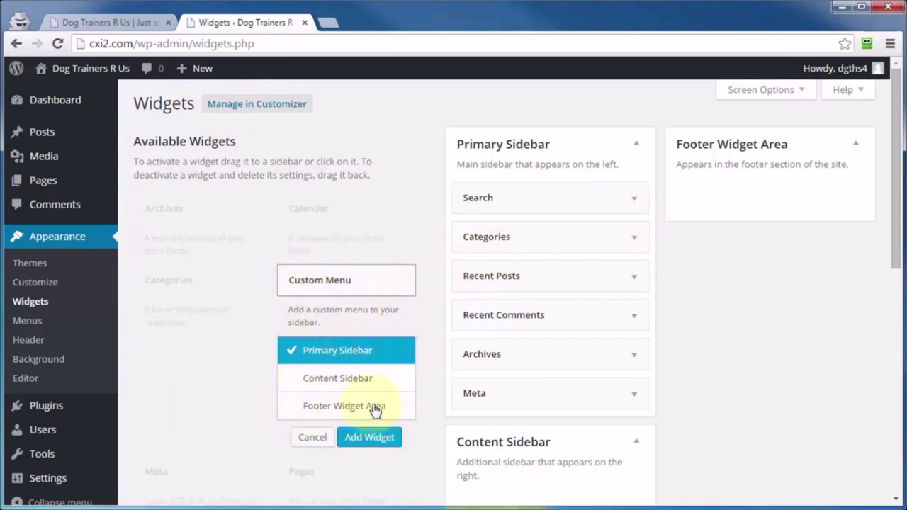
click(315, 406)
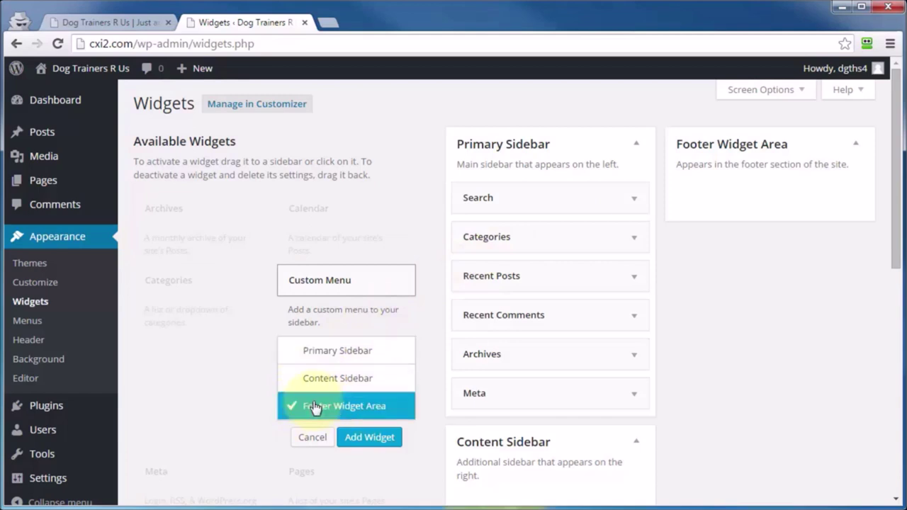
click(369, 438)
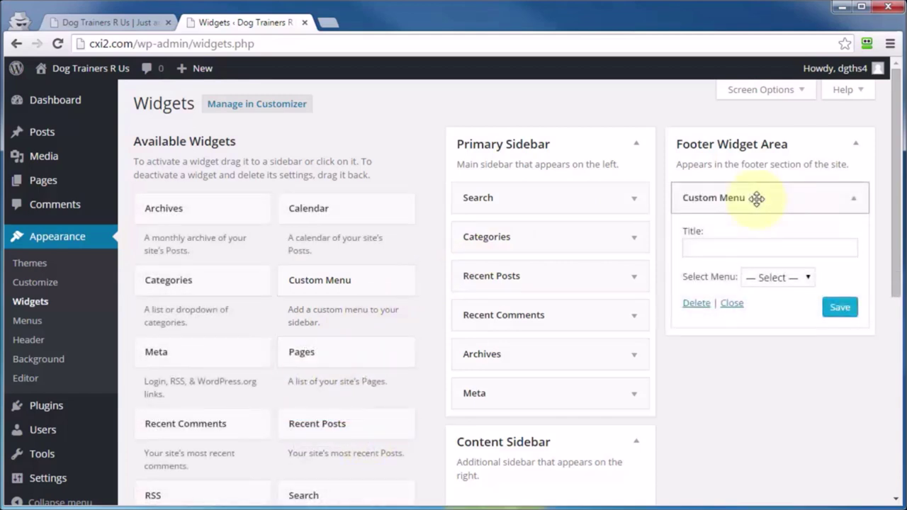
click(834, 317)
click(696, 304)
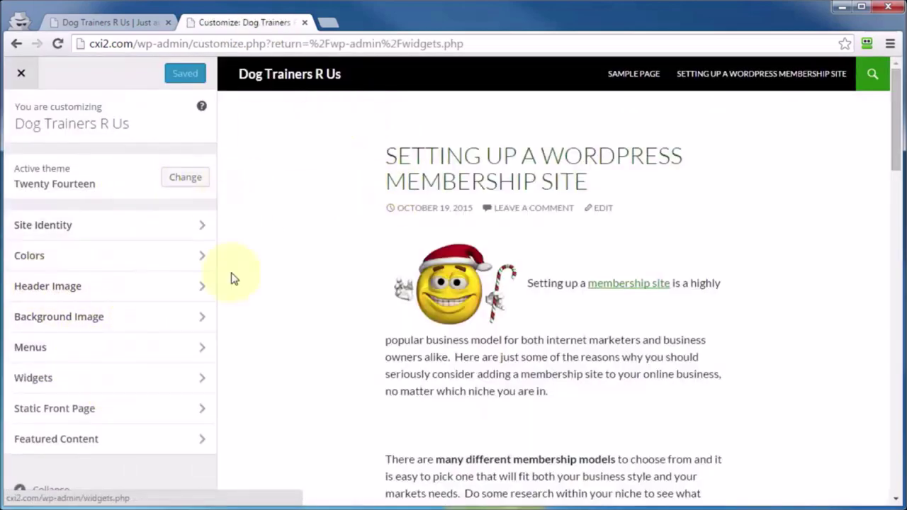
Open the Twenty Fourteen customizer from the Themes page and show its Widgets panel
click(21, 74)
click(23, 263)
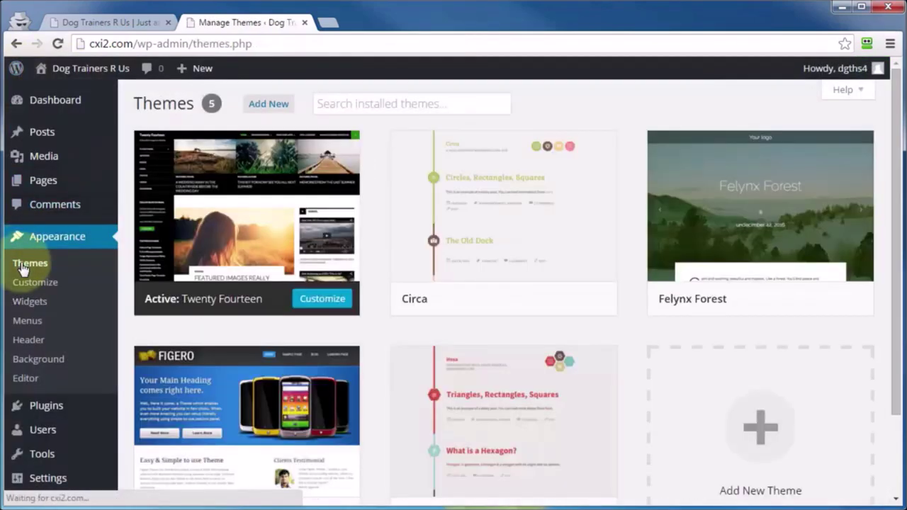
click(321, 306)
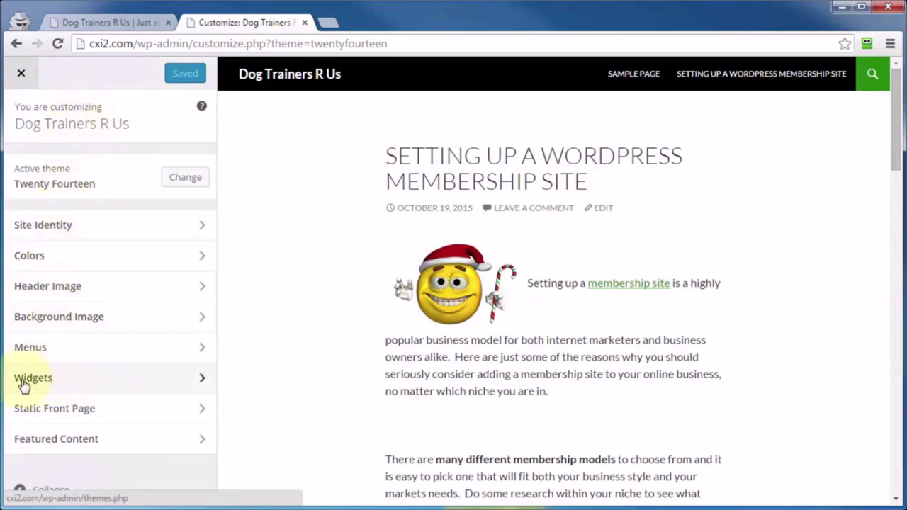
click(123, 389)
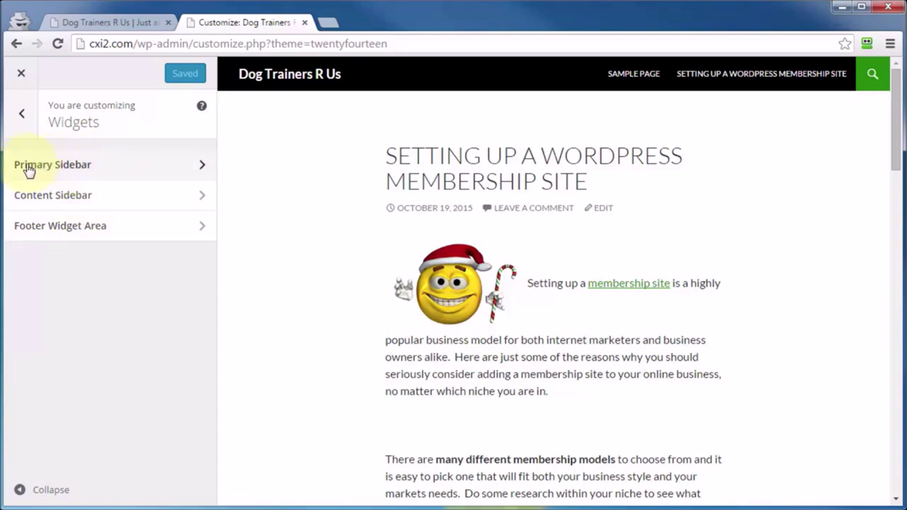
In the Primary Sidebar, add a Calendar widget and move it just below Search
click(69, 167)
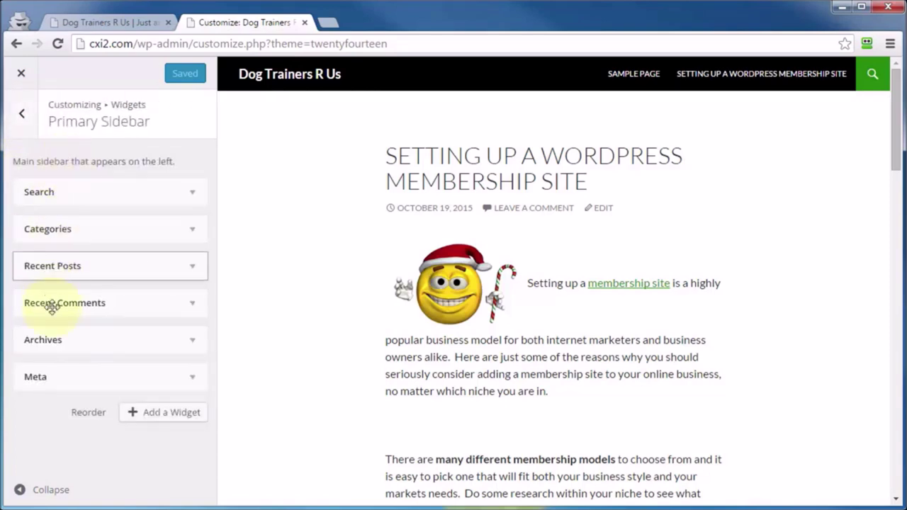
click(72, 193)
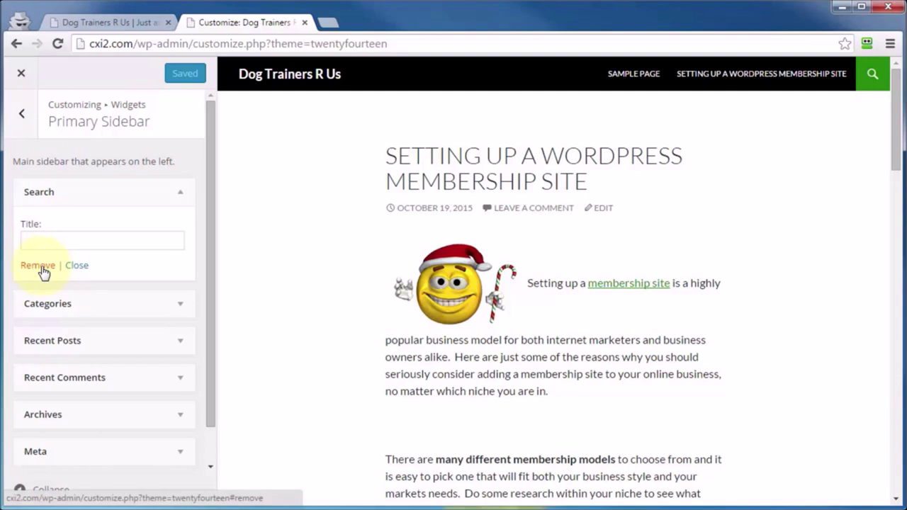
click(77, 265)
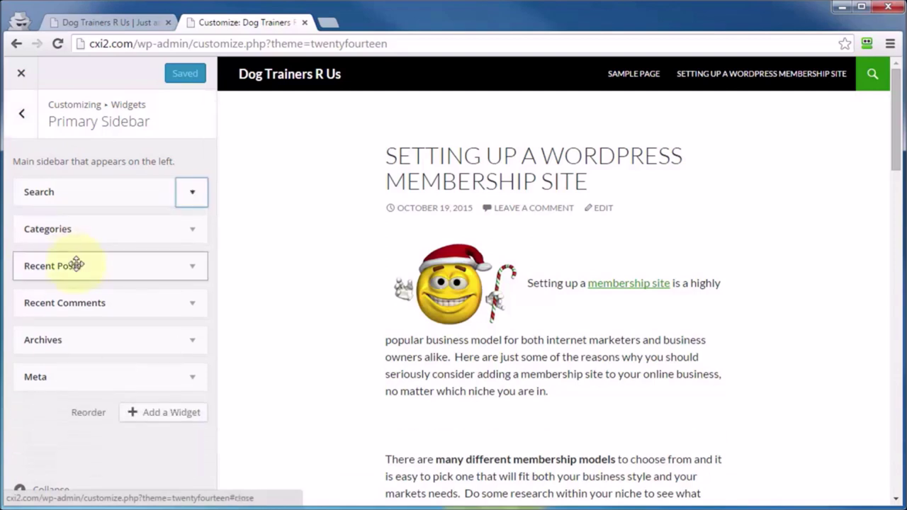
mouse_move(75, 266)
mouse_down()
mouse_move(69, 186)
mouse_move(63, 273)
mouse_up()
click(153, 418)
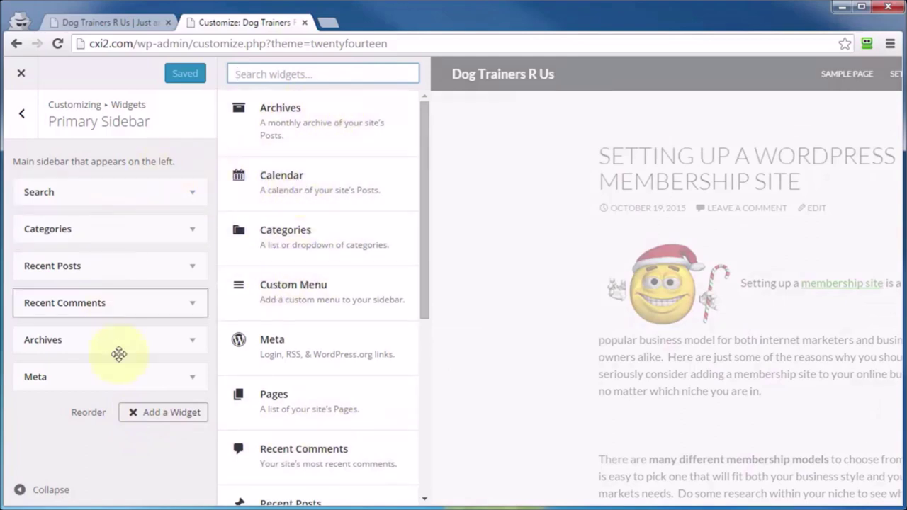
click(323, 188)
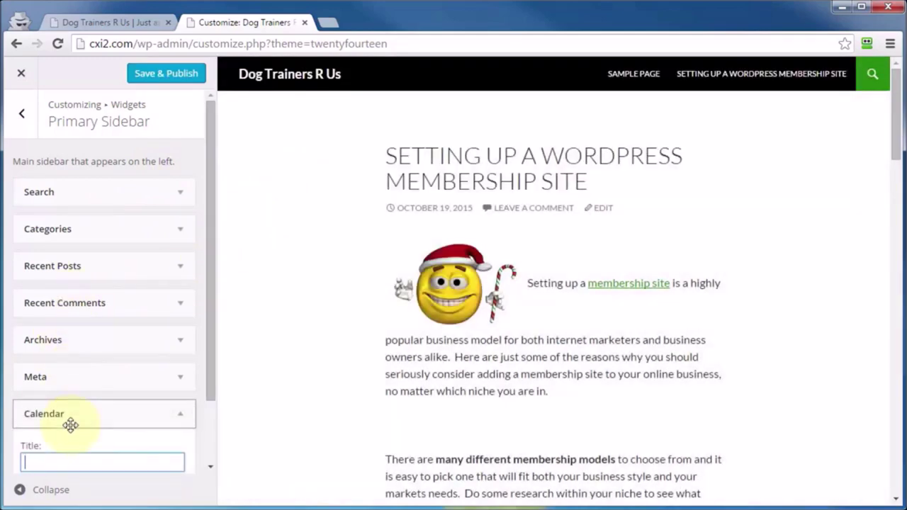
scroll(70, 424, down, 1)
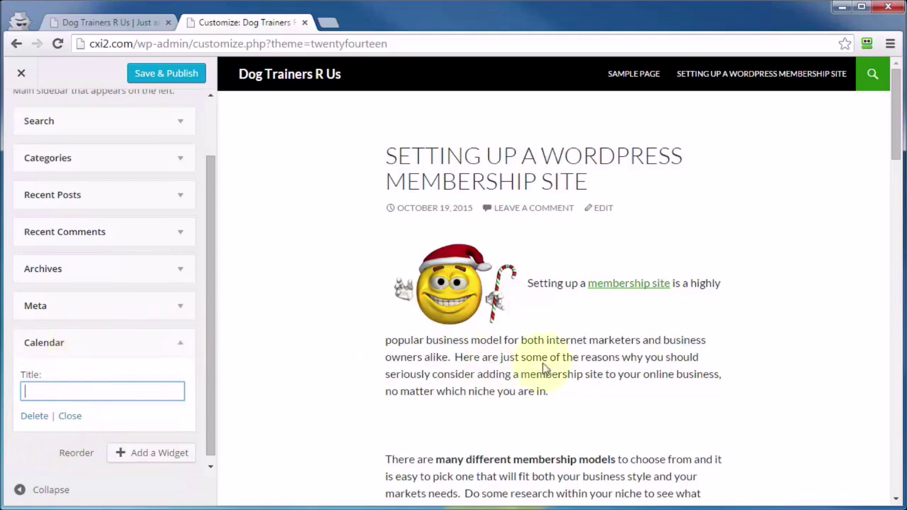
drag(900, 372, 906, 372)
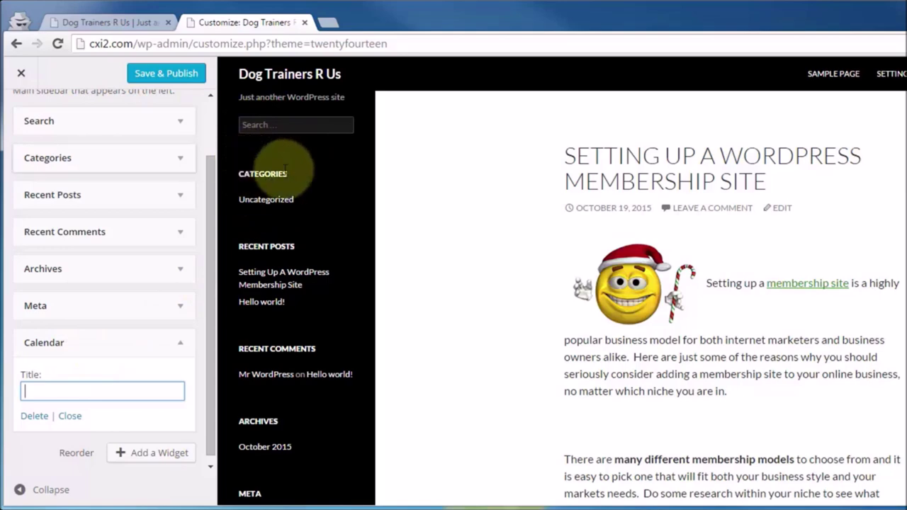
drag(95, 293, 75, 235)
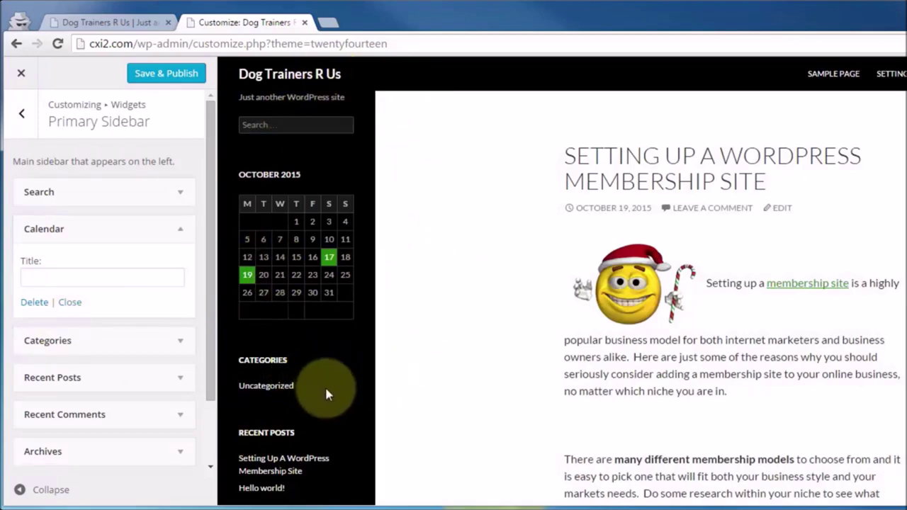
Publish the sidebar changes, confirm the calendar on the live site, and exit the customizer
click(165, 75)
click(75, 22)
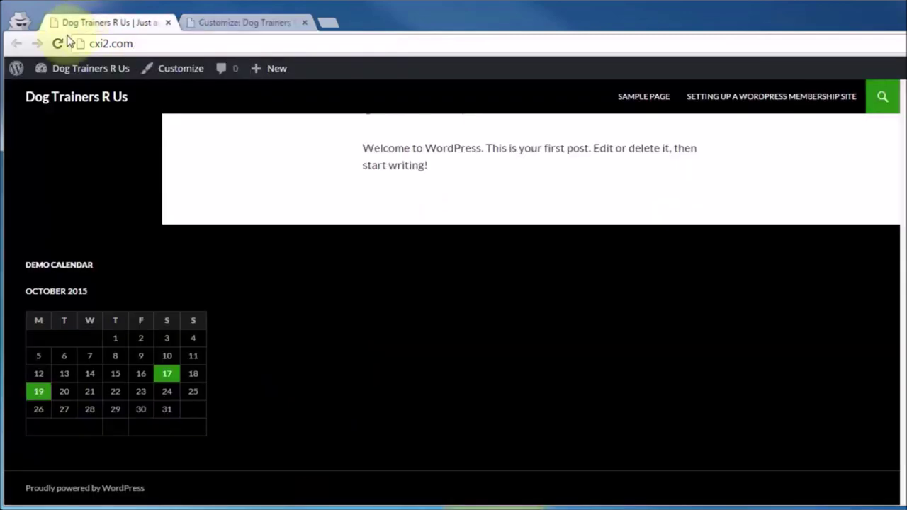
click(58, 44)
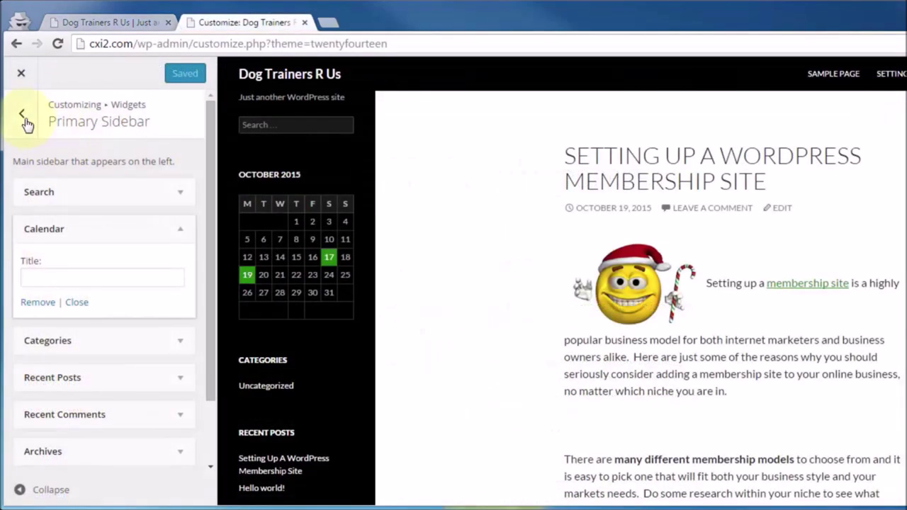
click(22, 75)
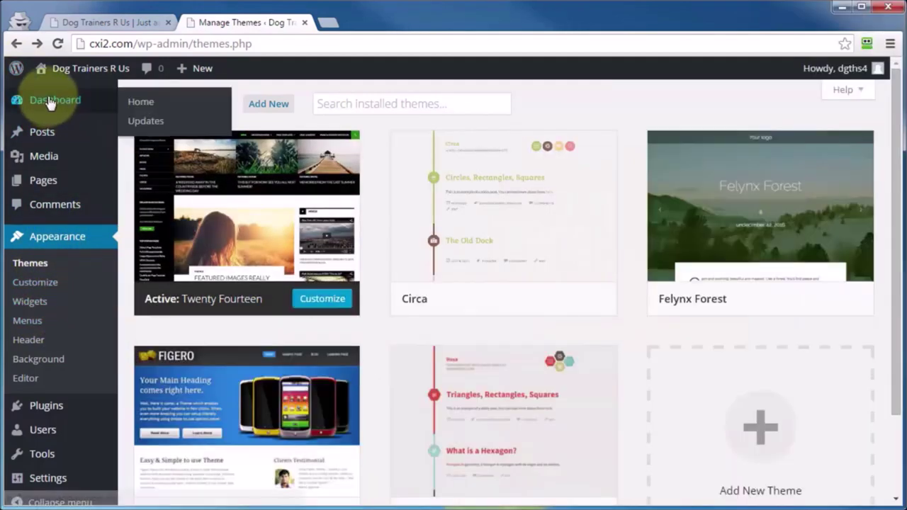
Go to the admin Dashboard from the admin menu
click(44, 100)
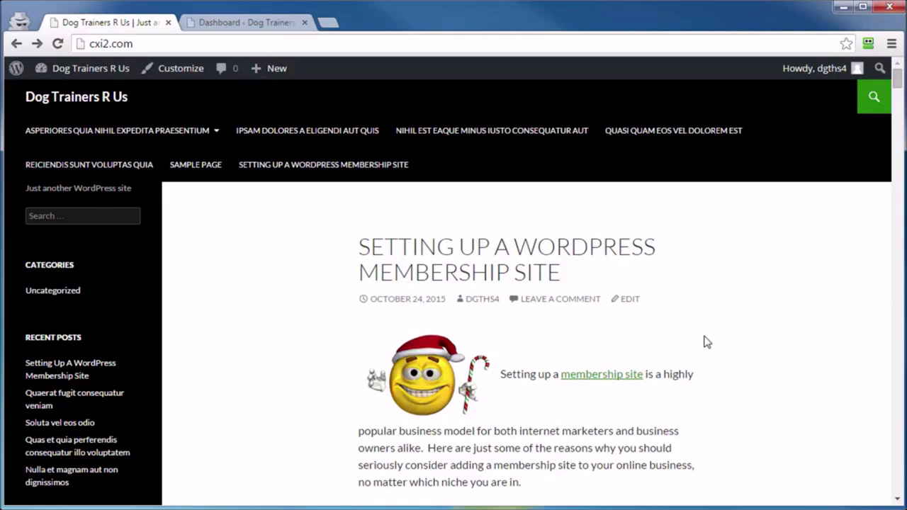
Switch back to the admin Dashboard browser tab
click(217, 25)
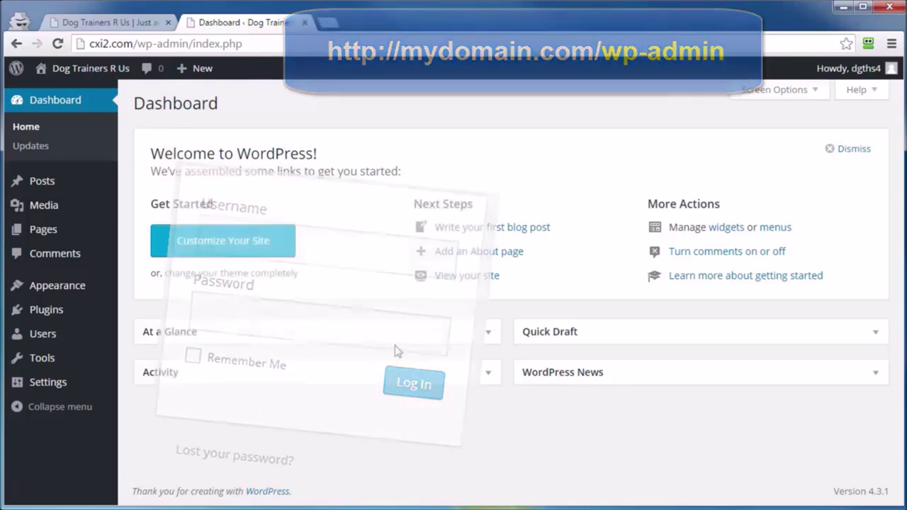
mouse_move(28, 291)
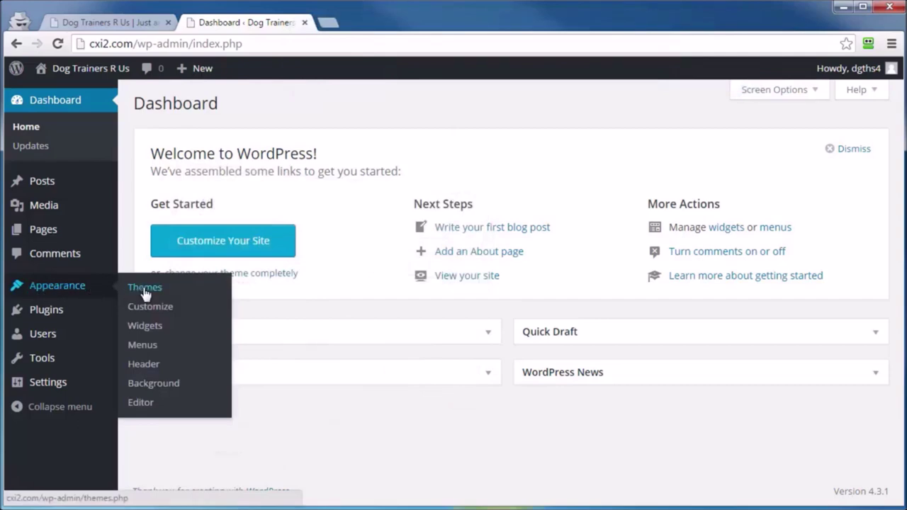
Create a new empty menu named 'main' on the Appearance > Menus page
click(143, 346)
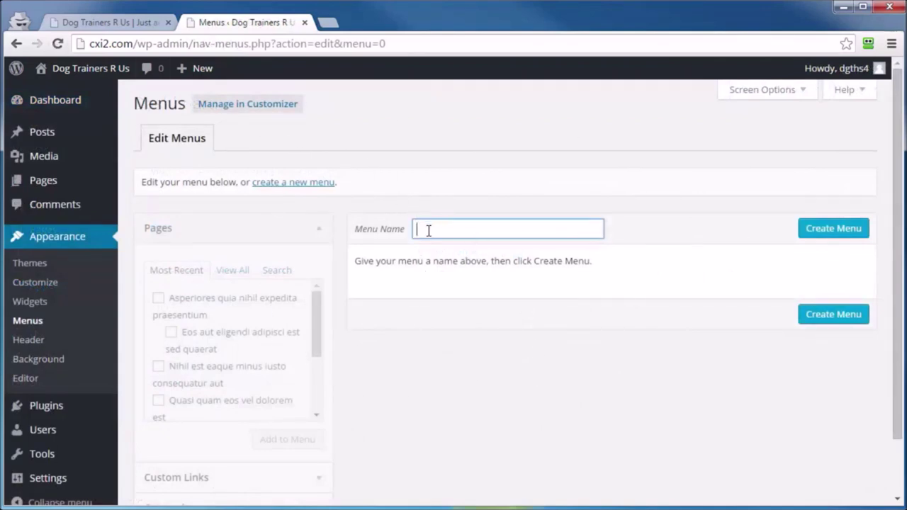
text(main)
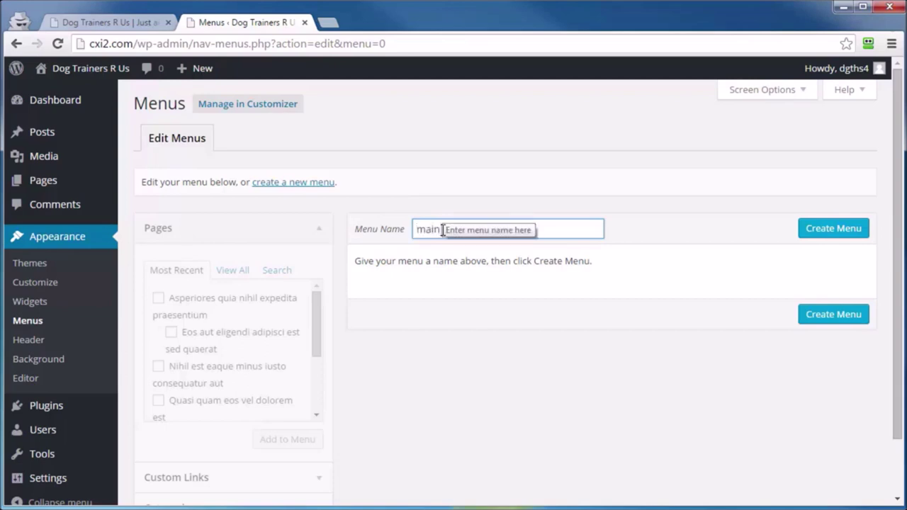
click(841, 234)
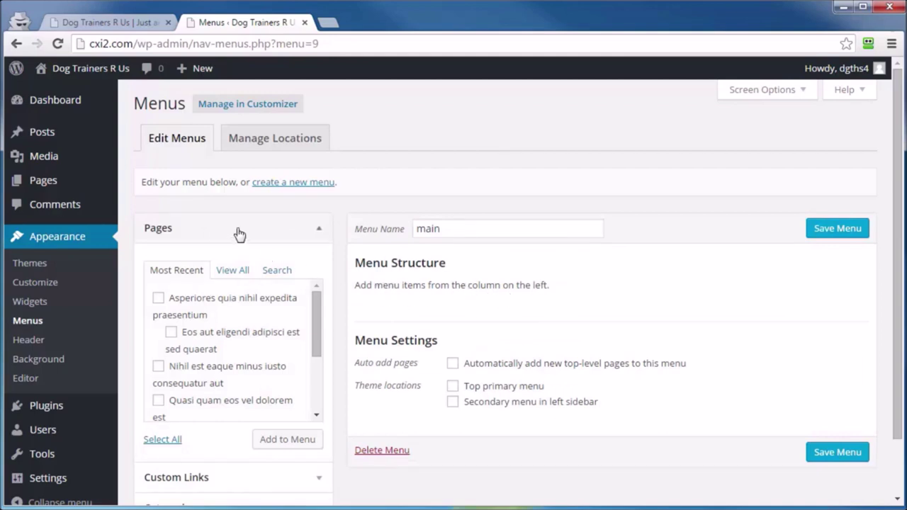
scroll(205, 319, down, 3)
scroll(130, 332, down, 2)
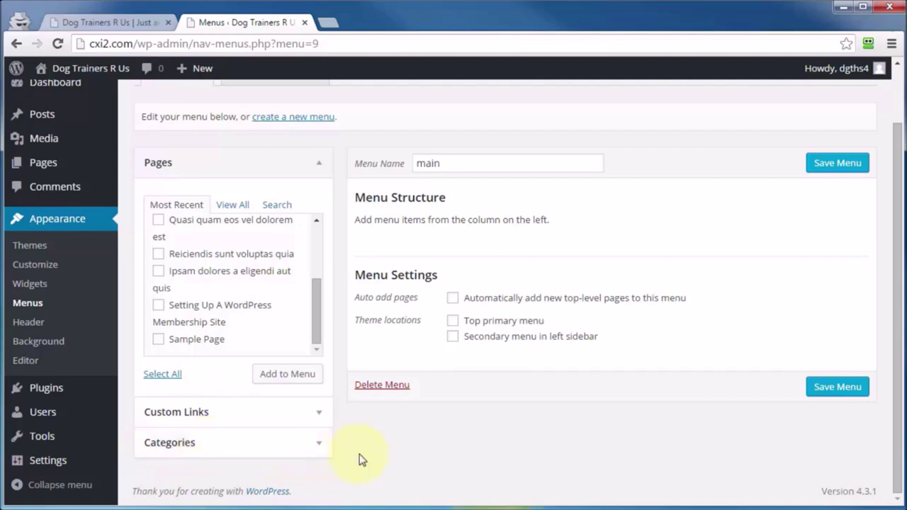
scroll(358, 460, up, 2)
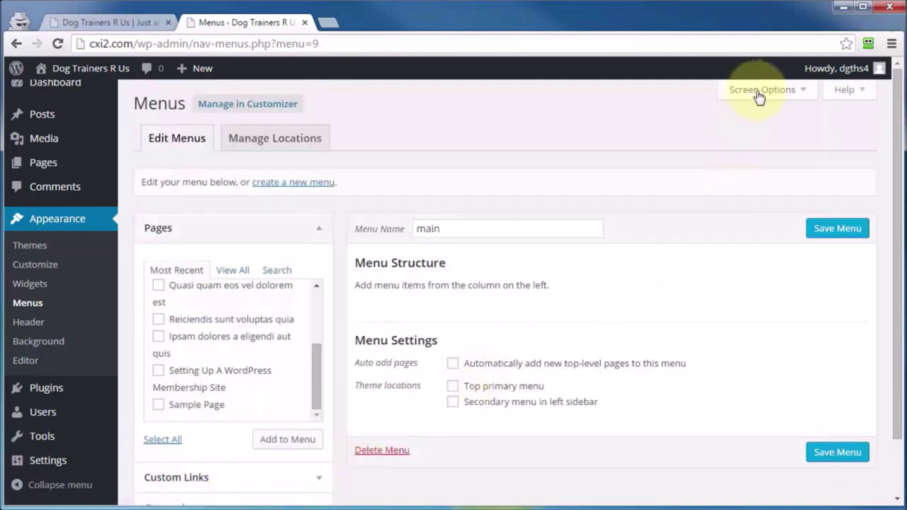
Enable the Posts box in the Menus screen's Screen Options
click(782, 94)
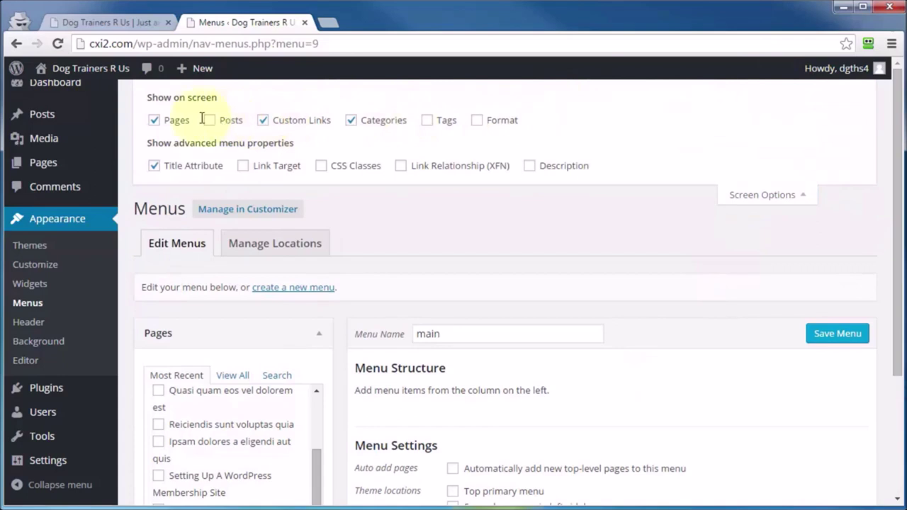
click(210, 122)
click(762, 195)
Under Pages, tick the 'Asperiores quia nihil…' and 'Eos aut eligendi…' pages
scroll(736, 276, down, 3)
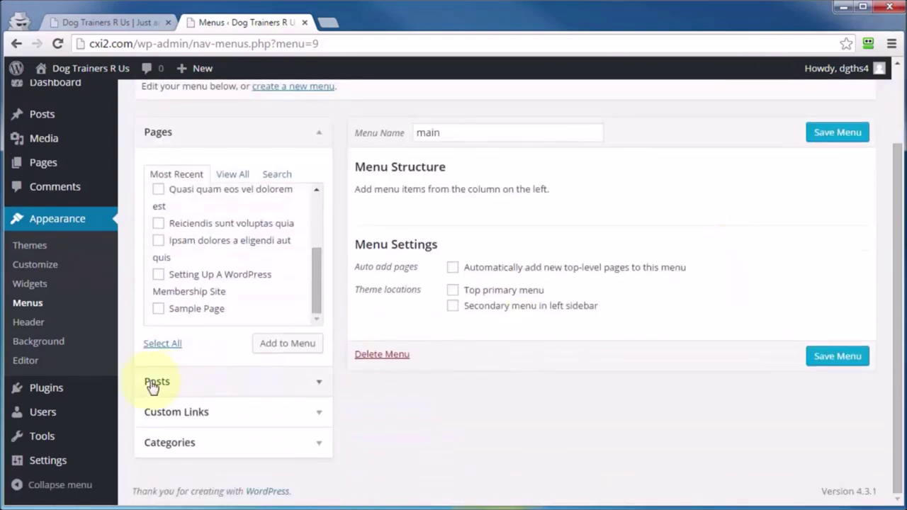
scroll(227, 263, up, 5)
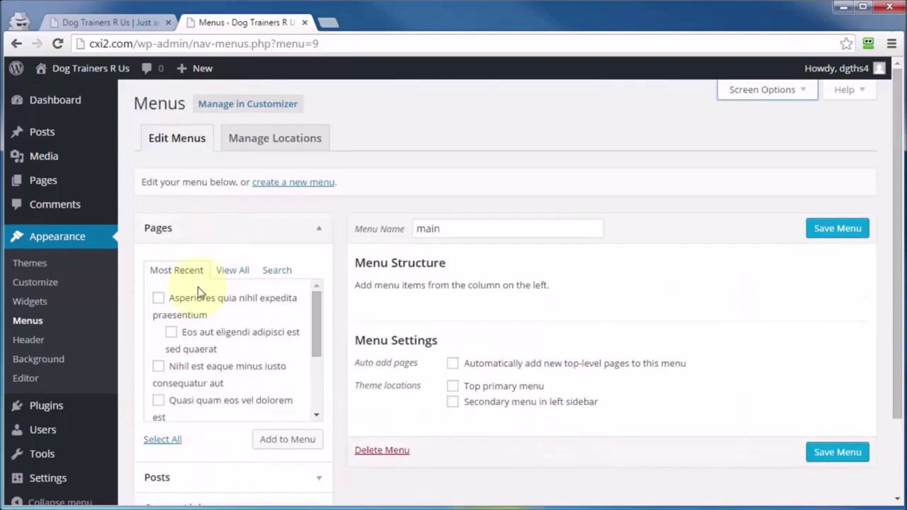
click(158, 299)
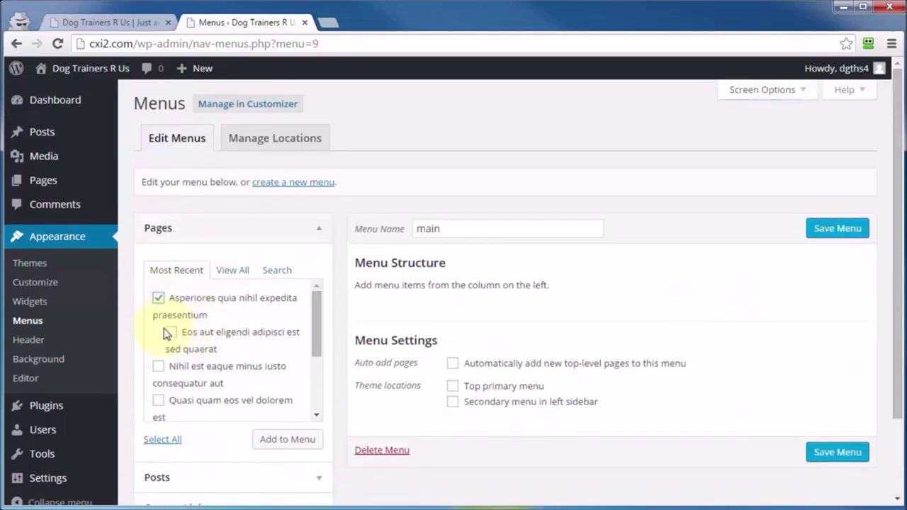
click(171, 333)
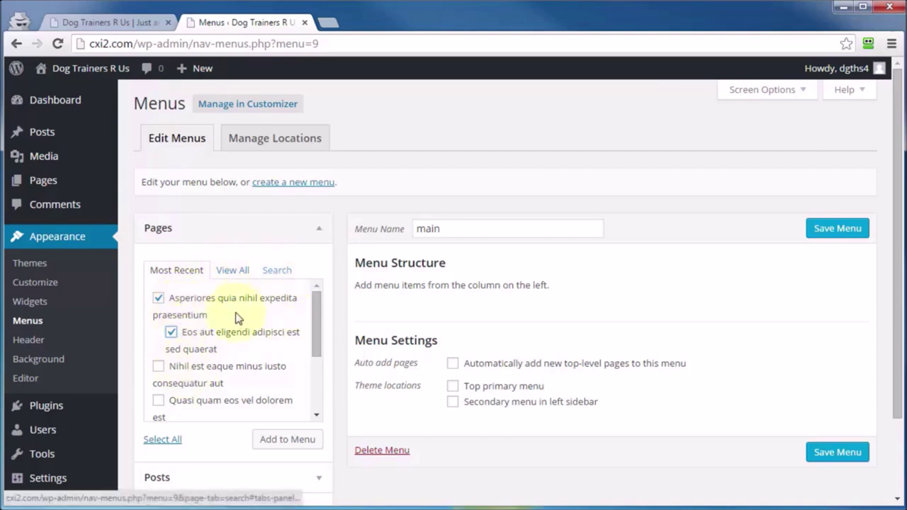
scroll(217, 338, down, 3)
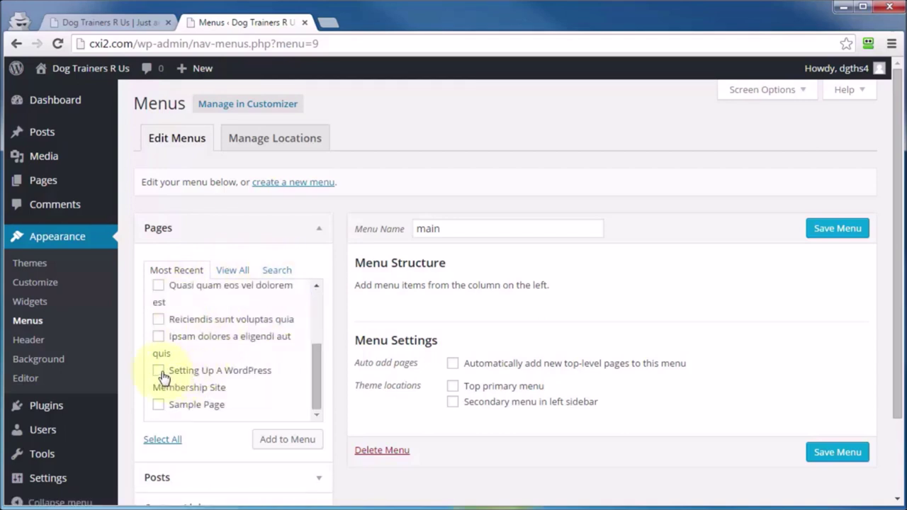
Add the three selected pages to the main menu and nest Eos aut eligendi adipisci est sed quaerat under Asperiores
click(284, 440)
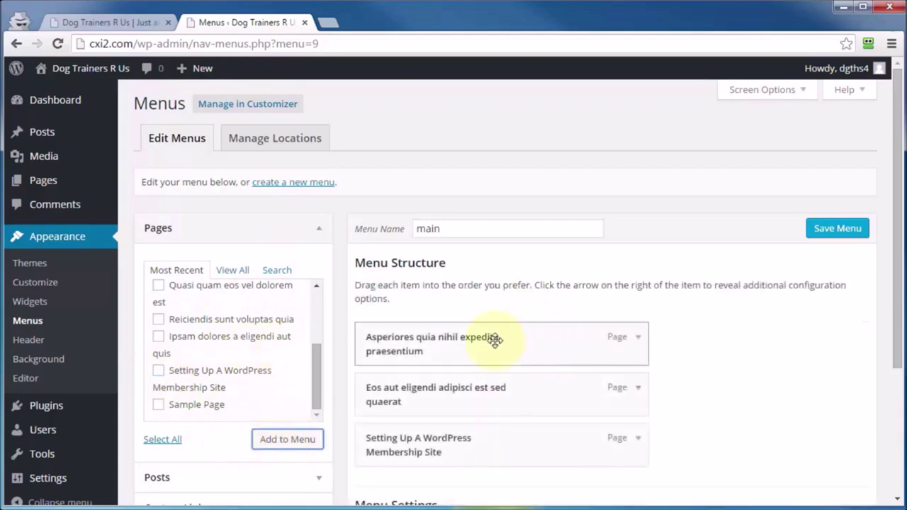
scroll(696, 385, down, 1)
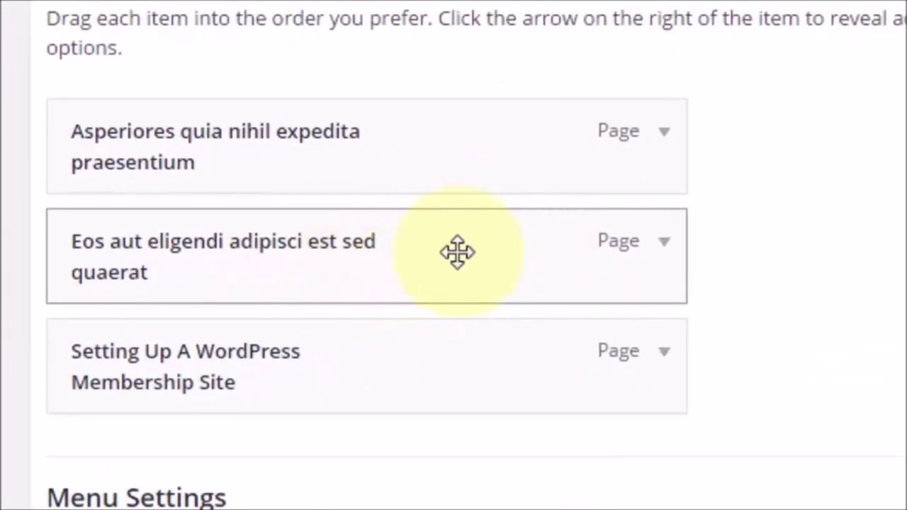
drag(444, 256, 488, 282)
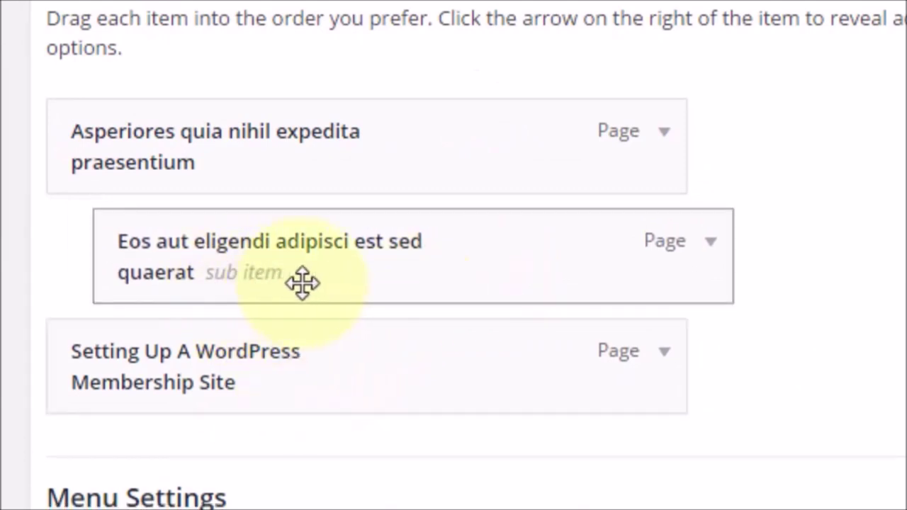
Move the membership site page to the top of the main menu
drag(217, 392, 324, 431)
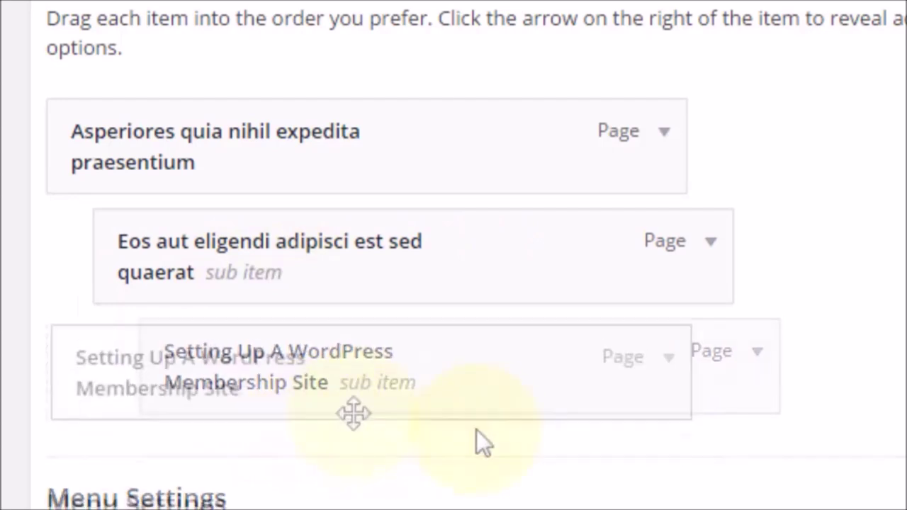
drag(353, 413, 293, 187)
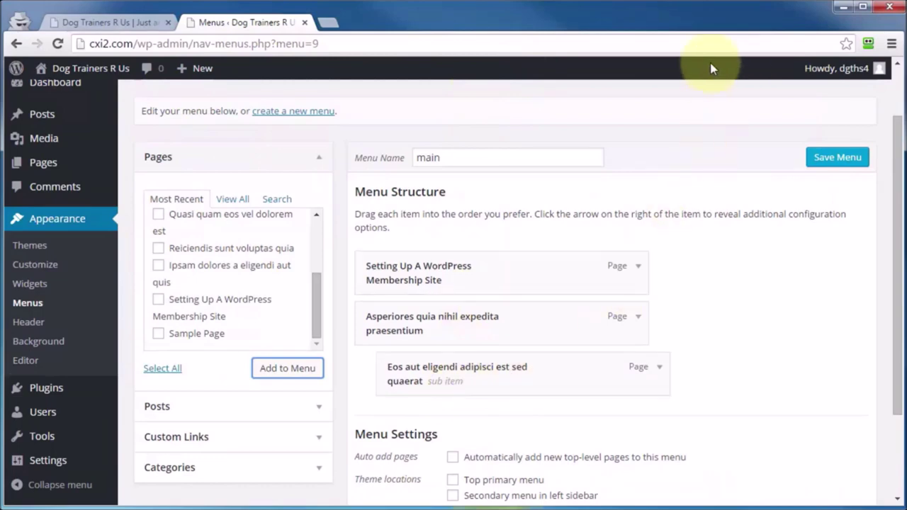
scroll(445, 390, down, 2)
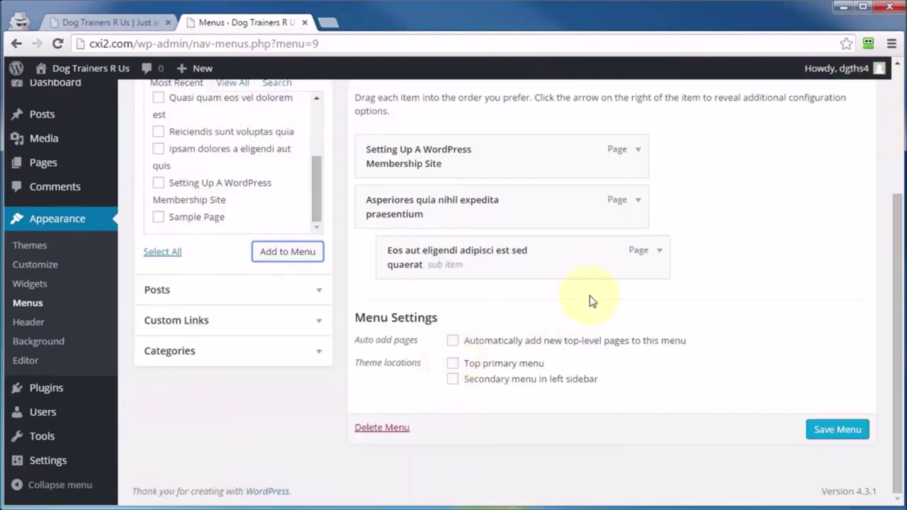
scroll(440, 350, up, 1)
scroll(440, 350, up, 2)
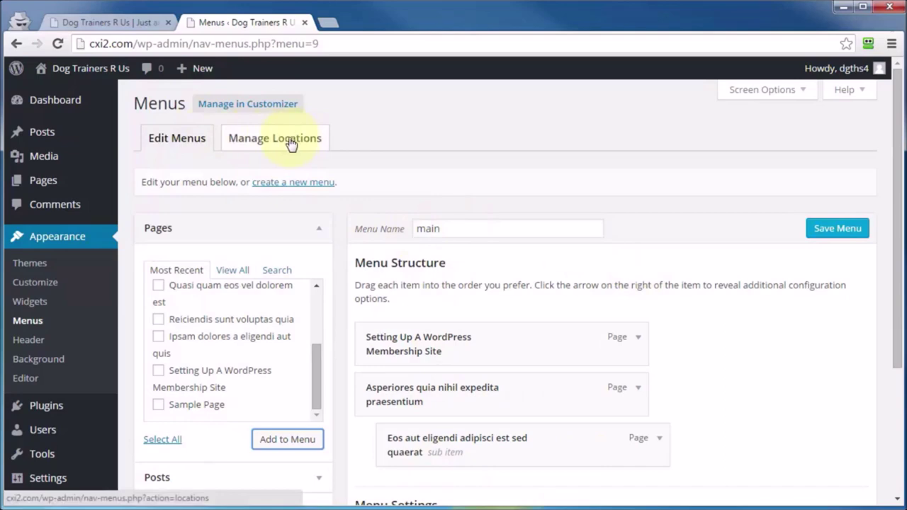
scroll(270, 153, down, 3)
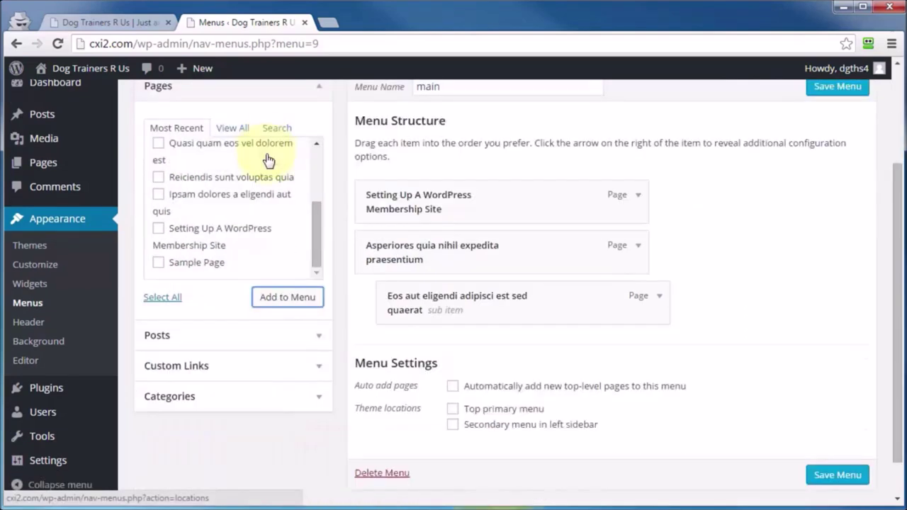
scroll(205, 364, up, 1)
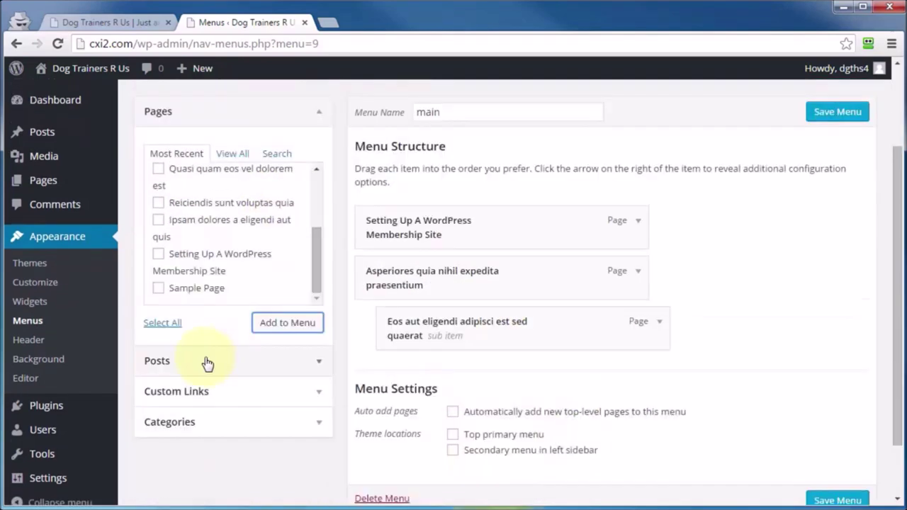
Add posts Quaerat fugit, Soluta vel eos odio and Quas et quia to the menu, nesting Soluta under Quaerat
click(204, 362)
click(158, 246)
click(158, 280)
click(158, 297)
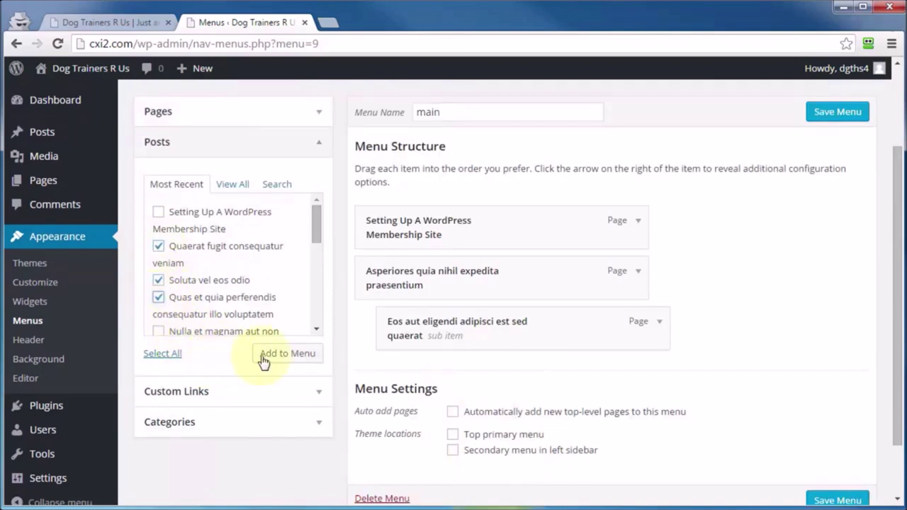
click(309, 363)
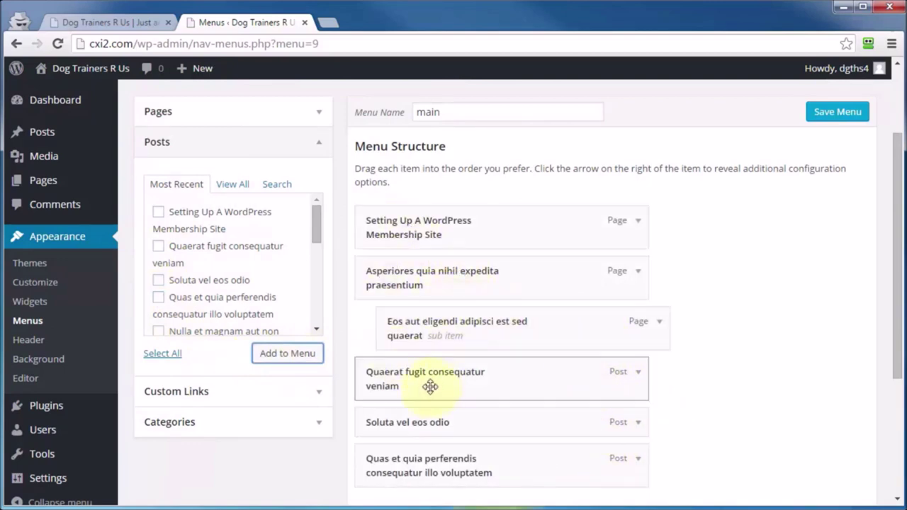
drag(421, 423, 436, 428)
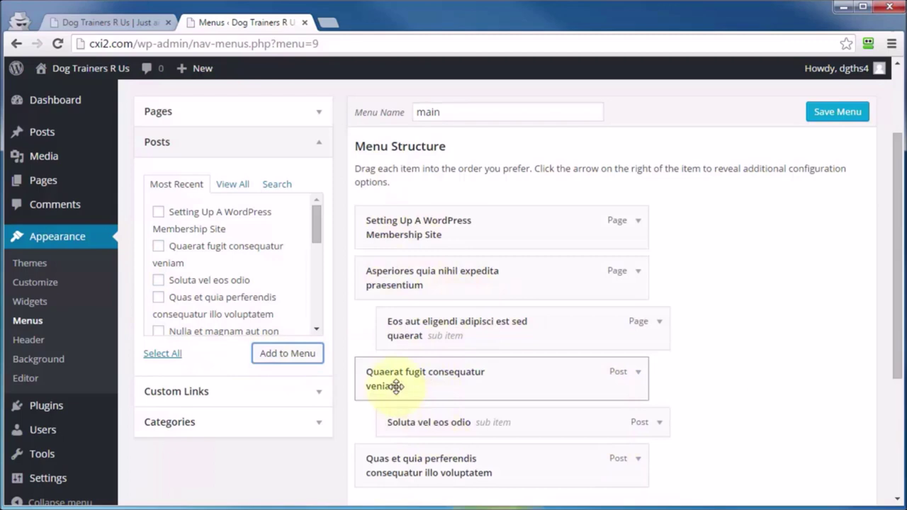
Add a custom link to google.com labelled 'Great Google' and expand its item settings
click(318, 391)
click(252, 219)
text(google.com)
click(247, 251)
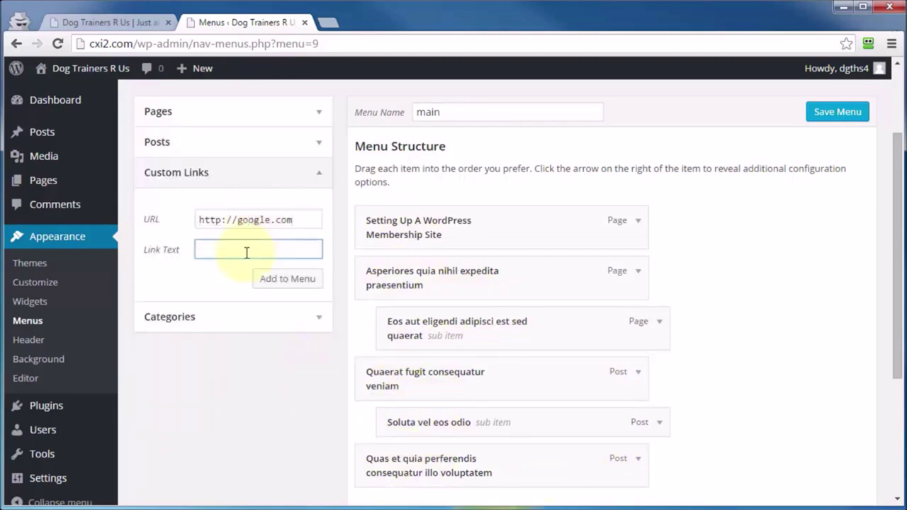
text(Great Google)
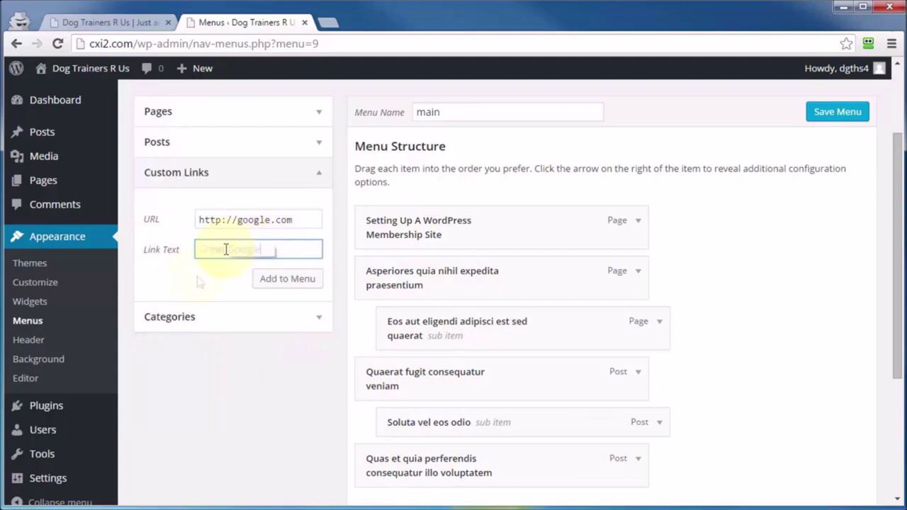
click(281, 284)
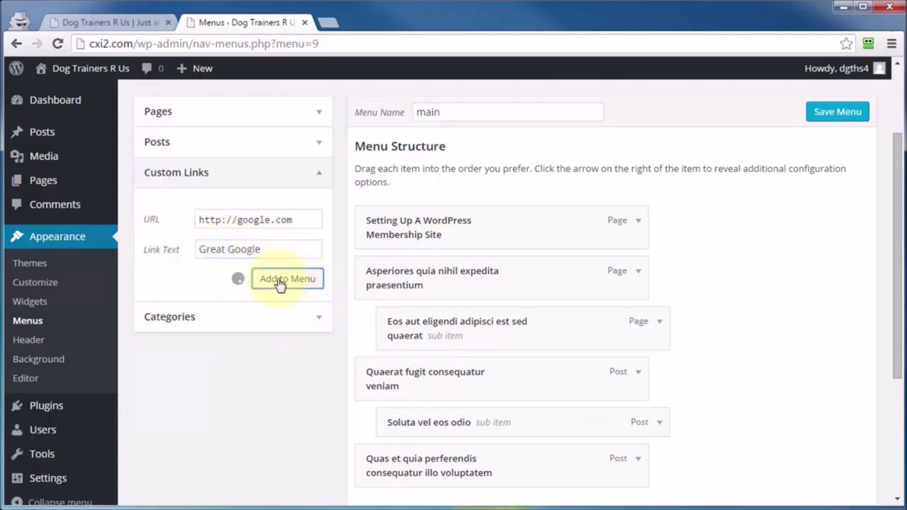
scroll(393, 299, down, 3)
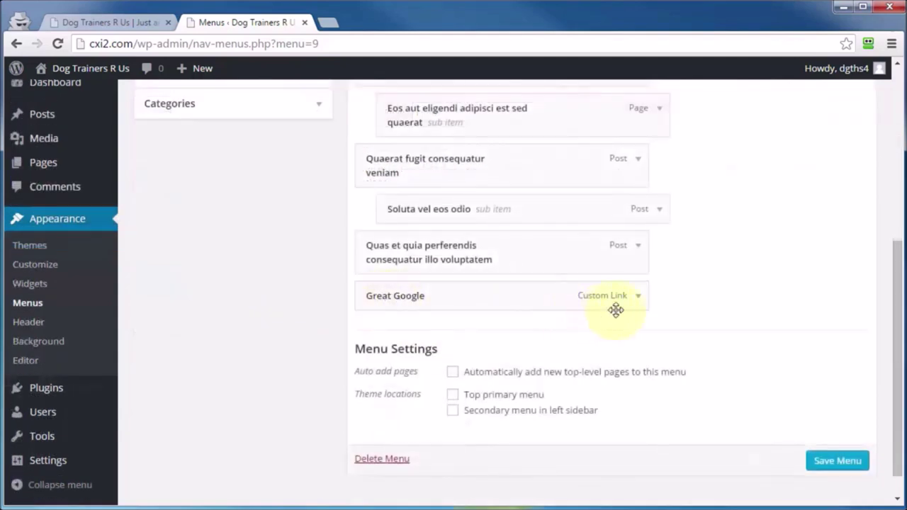
click(638, 297)
scroll(433, 156, down, 2)
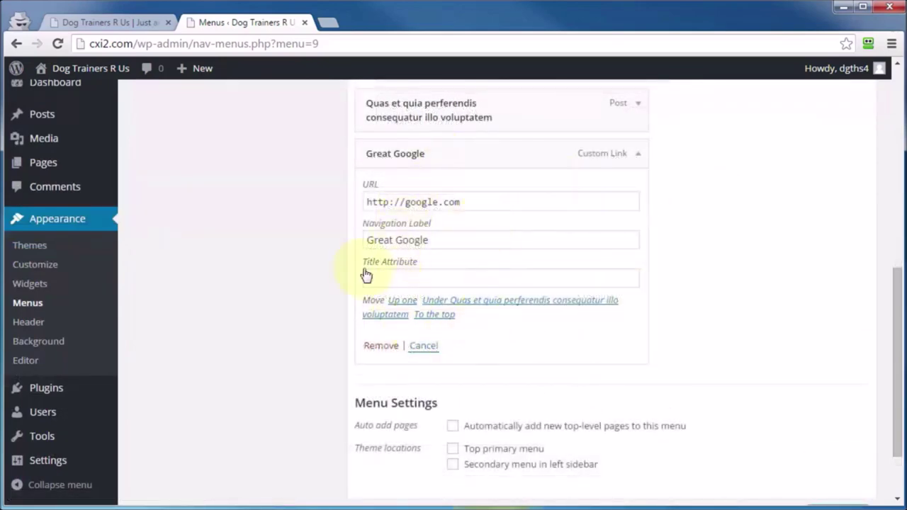
scroll(552, 358, up, 7)
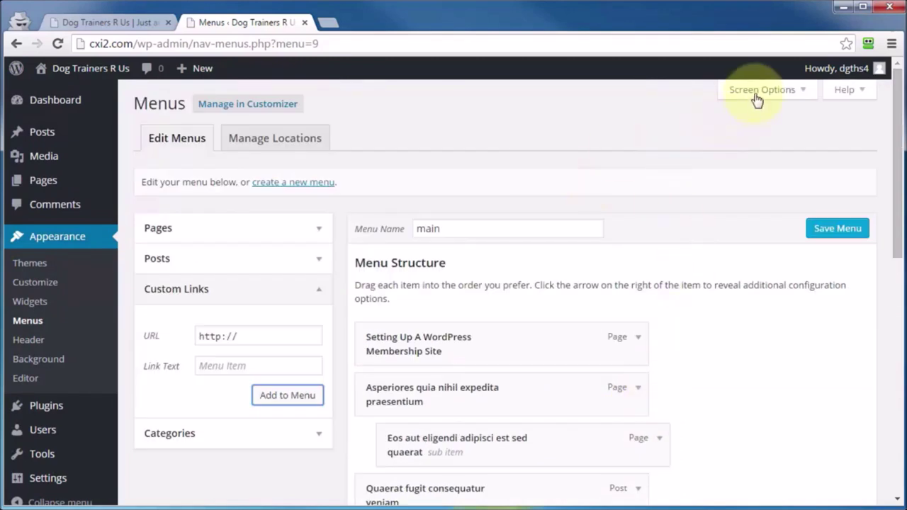
Show Screen Options and review the advanced menu properties for the main menu
click(755, 98)
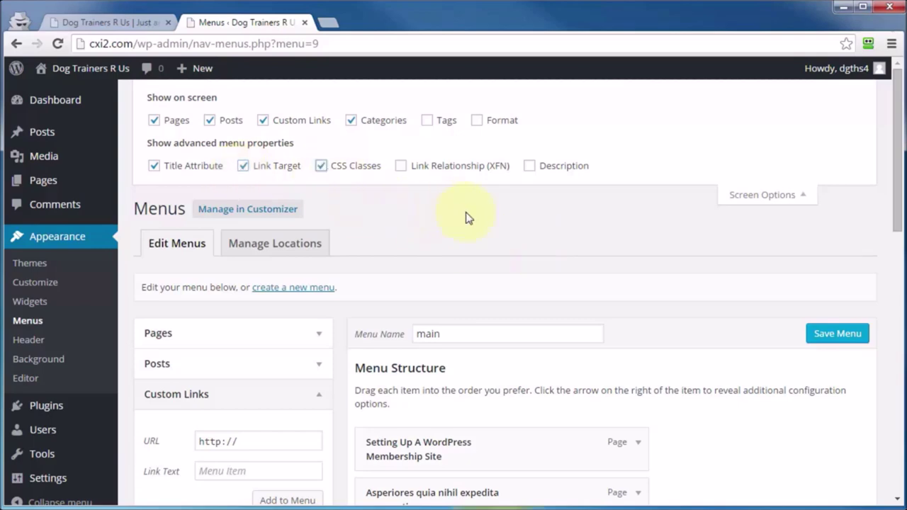
scroll(715, 251, down, 10)
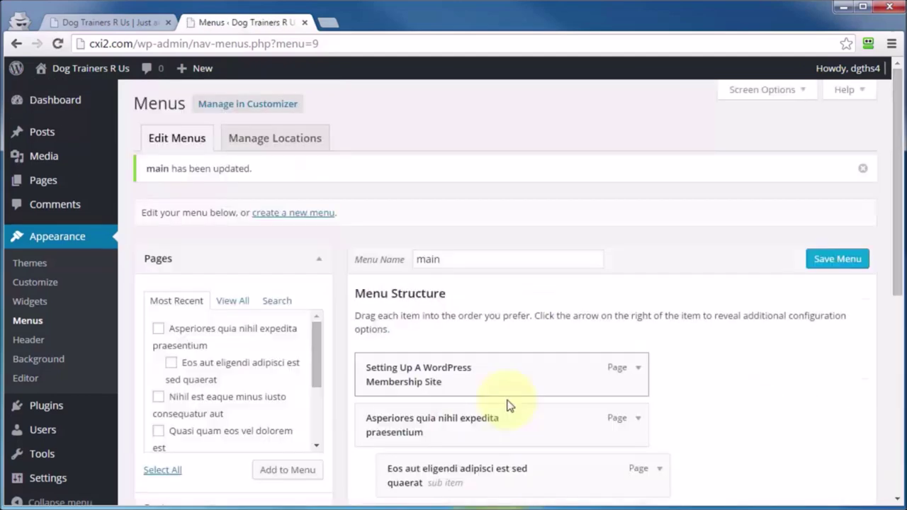
scroll(896, 360, down, 5)
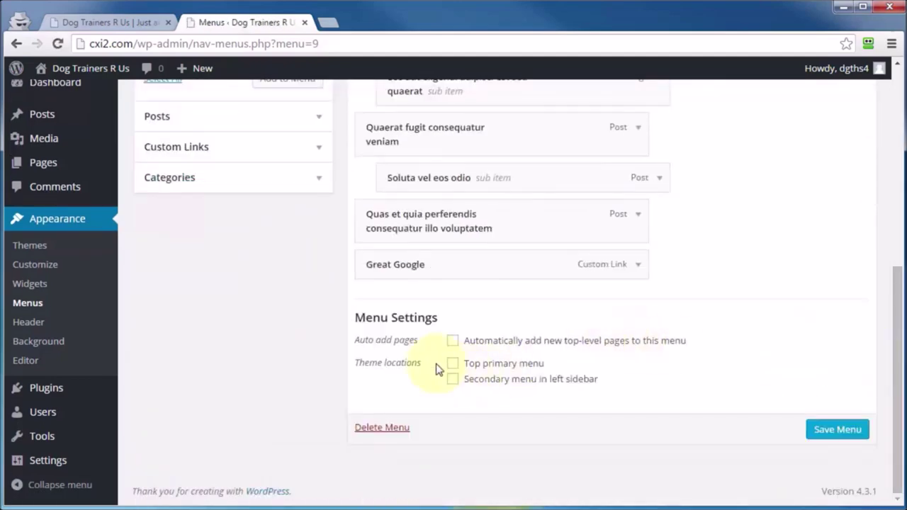
scroll(787, 375, up, 6)
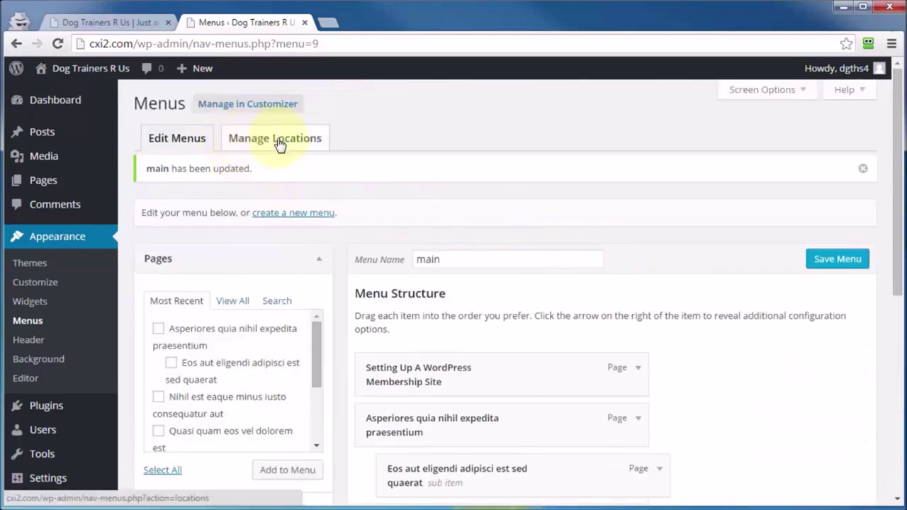
Assign 'main' to the Top primary menu location, leave the left sidebar unassigned, and save
click(277, 141)
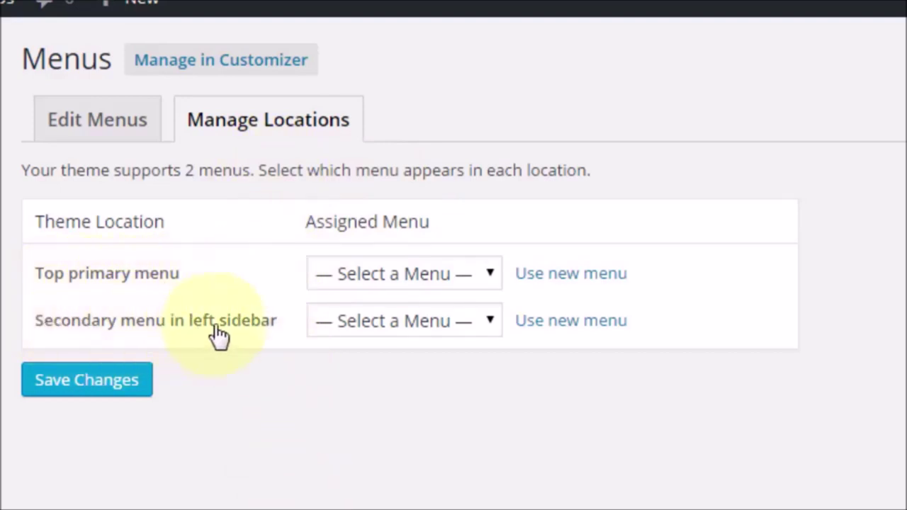
click(460, 273)
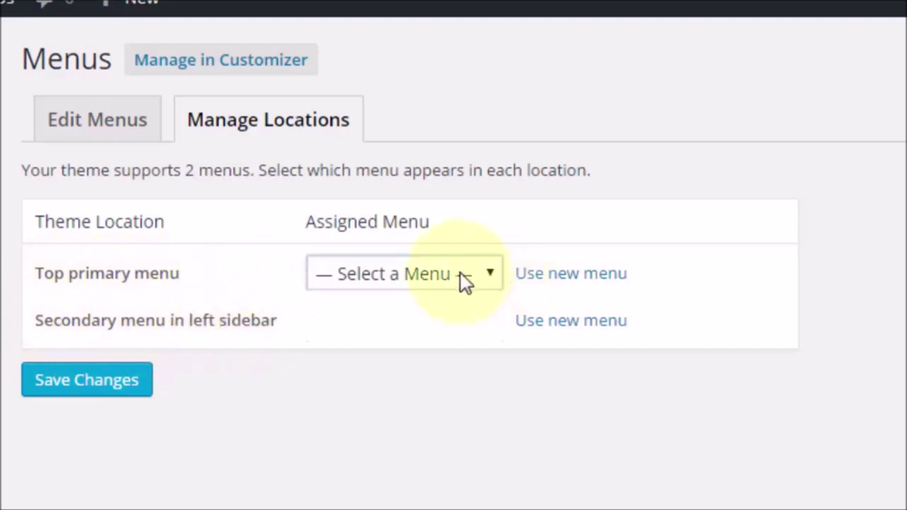
click(330, 328)
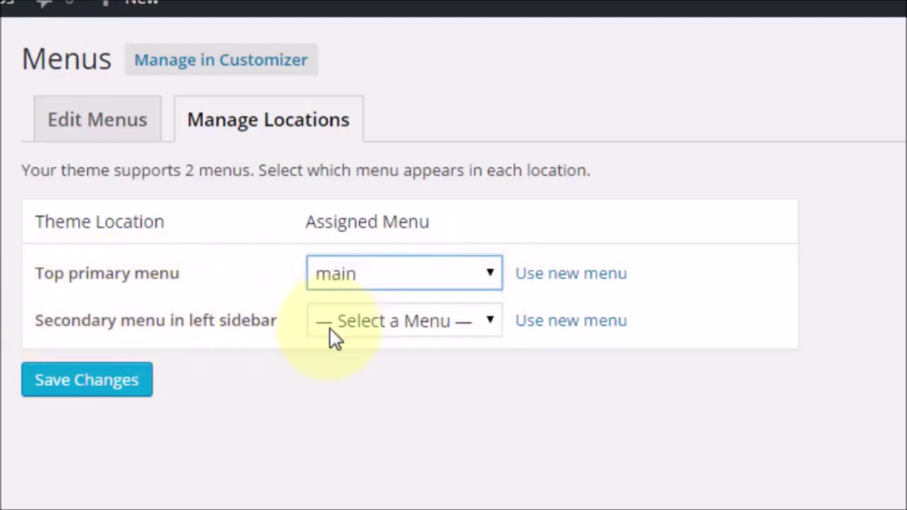
click(454, 326)
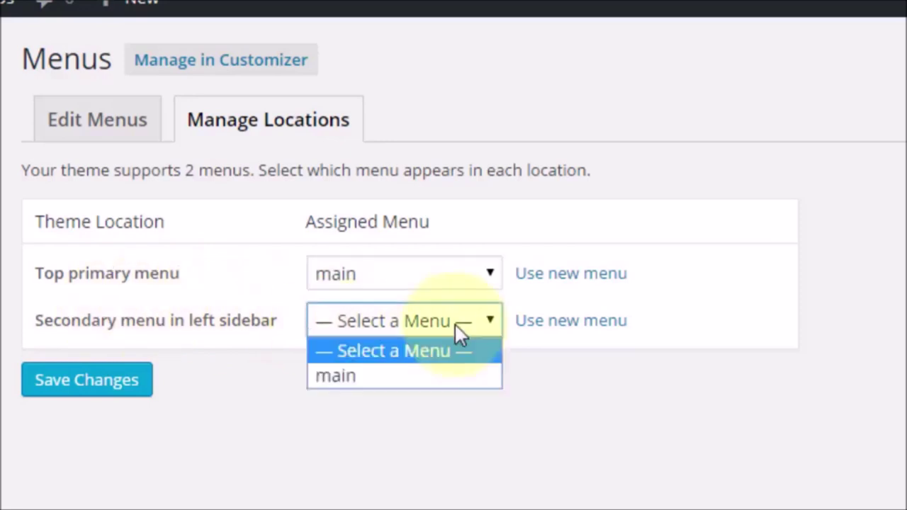
click(640, 423)
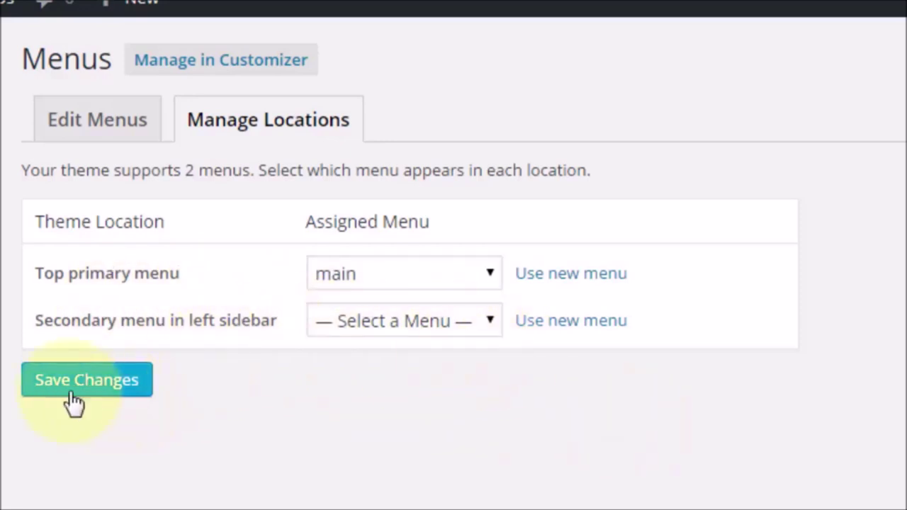
click(62, 383)
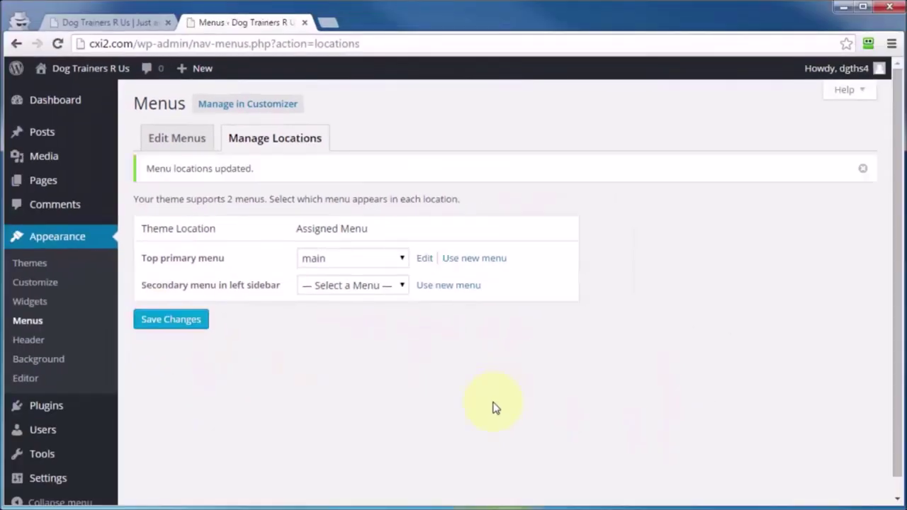
Reload the live site to check the new top navigation
click(106, 22)
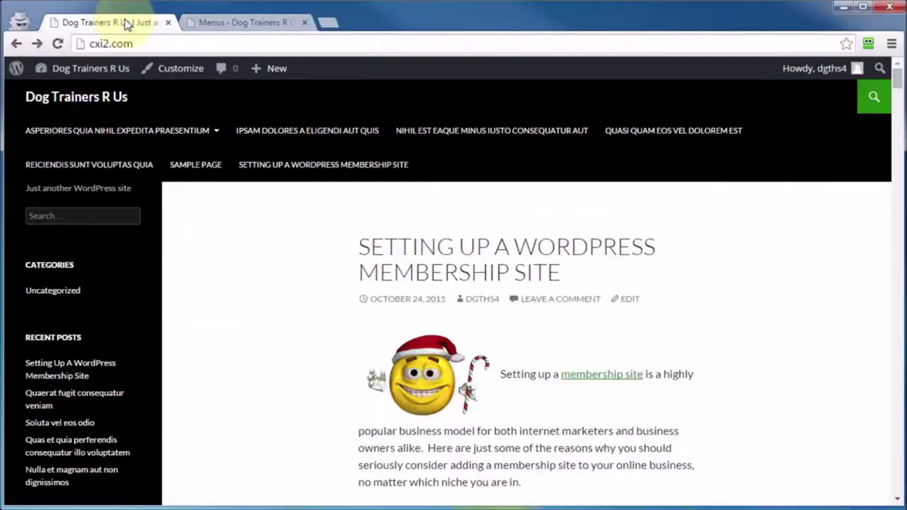
click(58, 43)
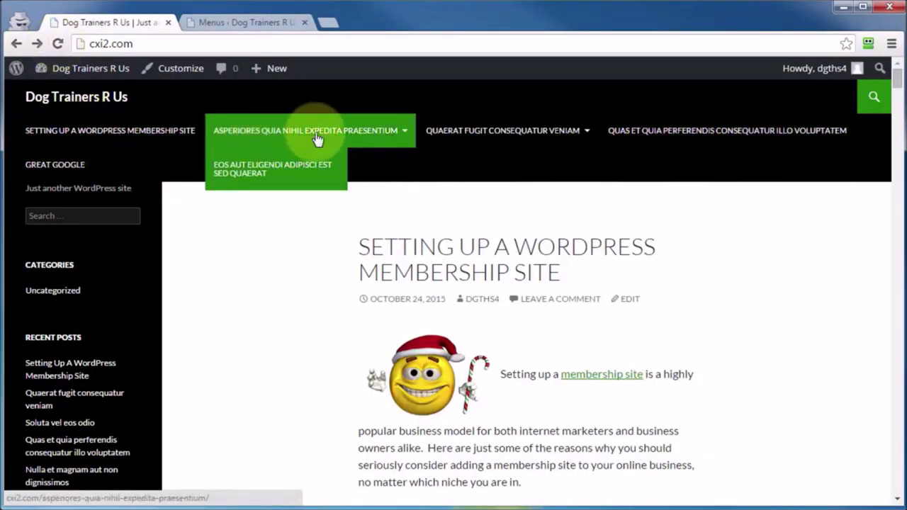
mouse_move(528, 134)
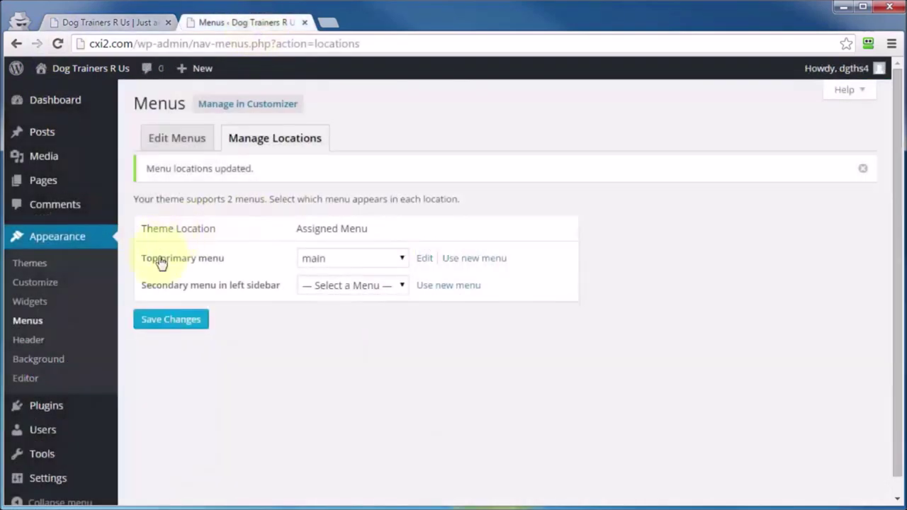
Relabel the Setting Up A WordPress Membership Site item as 'Membership Site' and save the menu
click(166, 142)
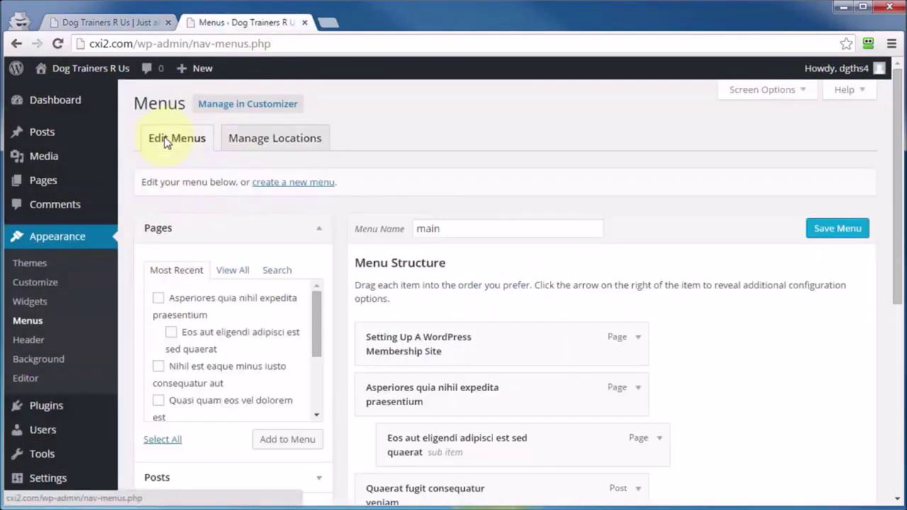
scroll(454, 265, down, 1)
click(636, 266)
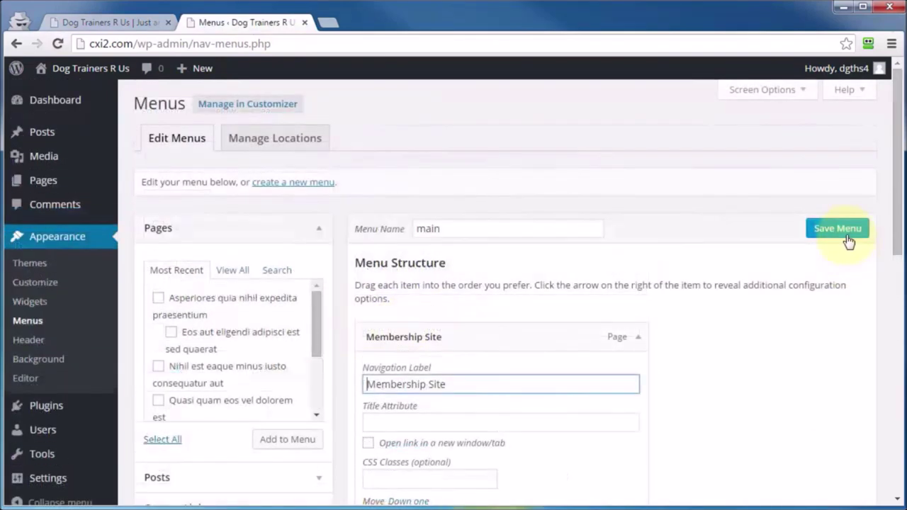
click(824, 231)
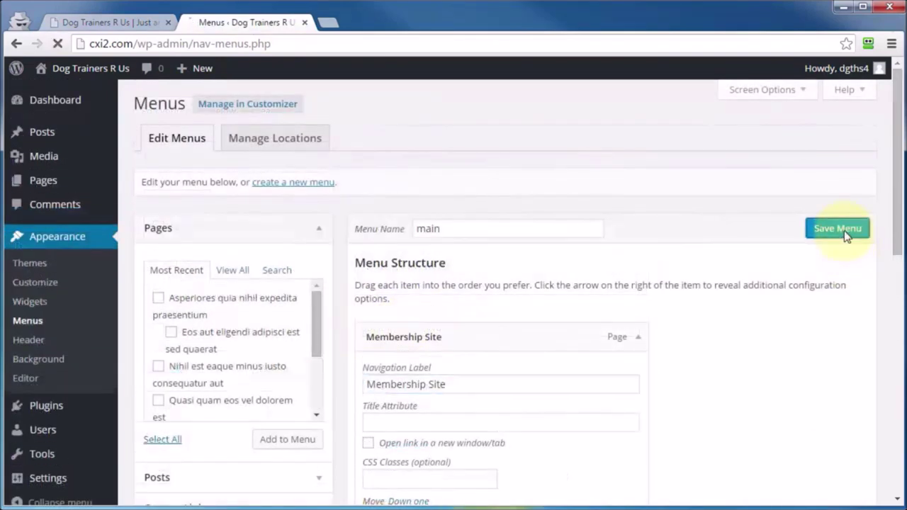
Reload the live site to confirm the Membership Site label appears in the navigation
click(107, 23)
click(58, 43)
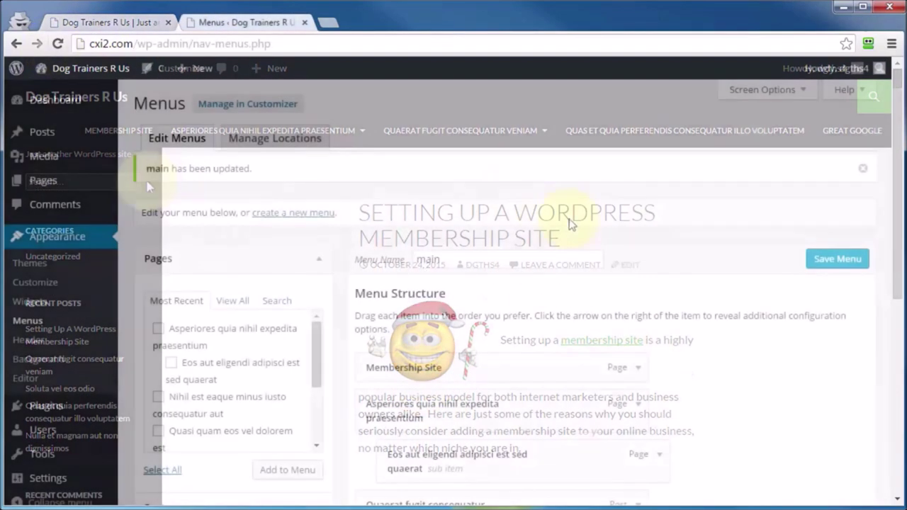
scroll(546, 219, down, 3)
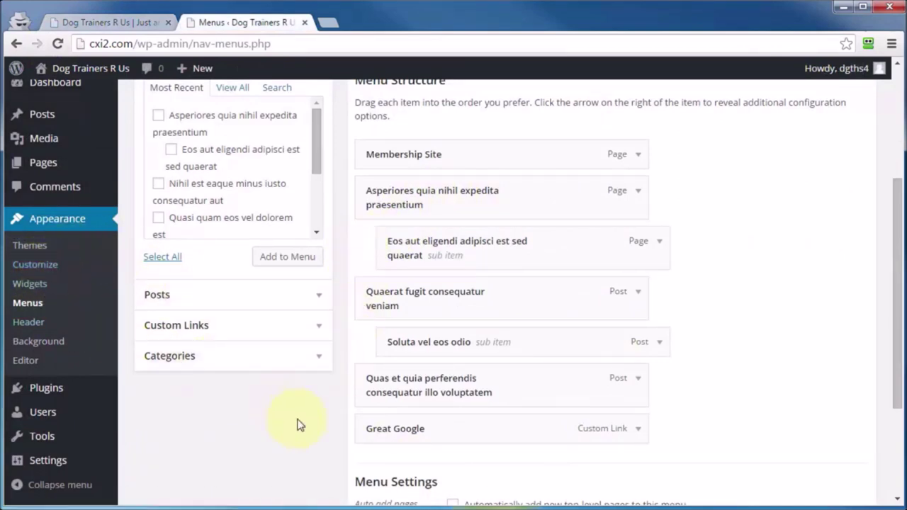
scroll(297, 423, up, 1)
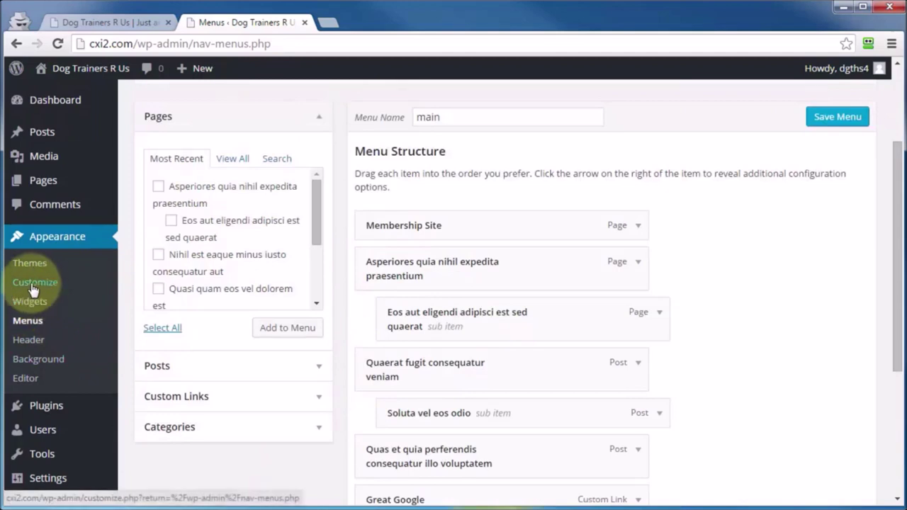
scroll(314, 398, up, 2)
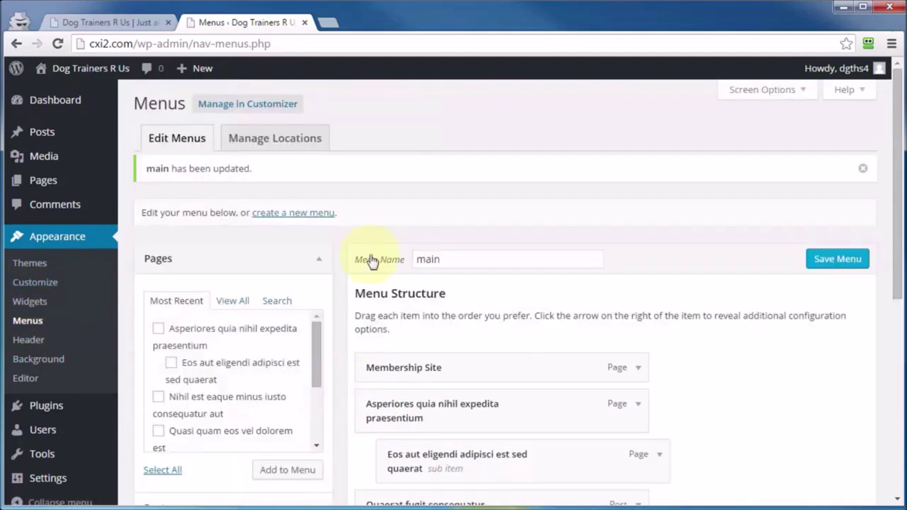
In the Customizer's Menus panel, create a new menu named 'really new'
click(231, 106)
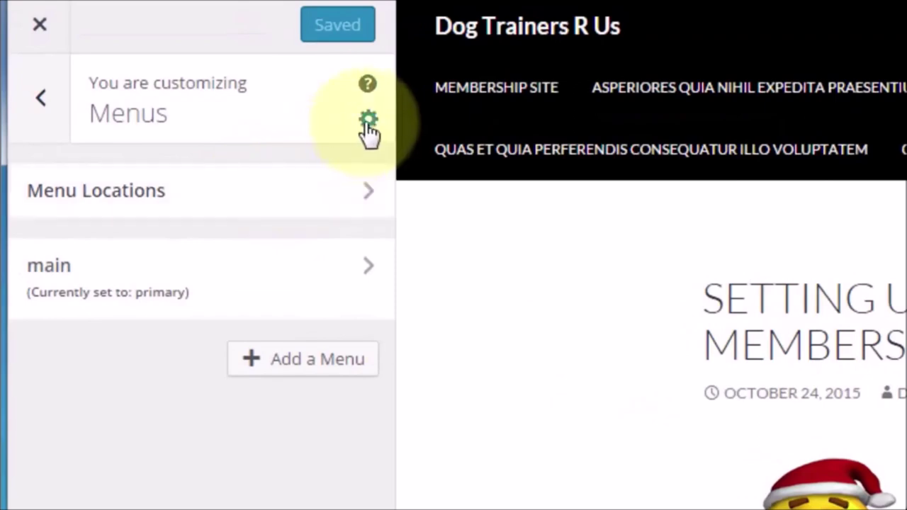
click(369, 121)
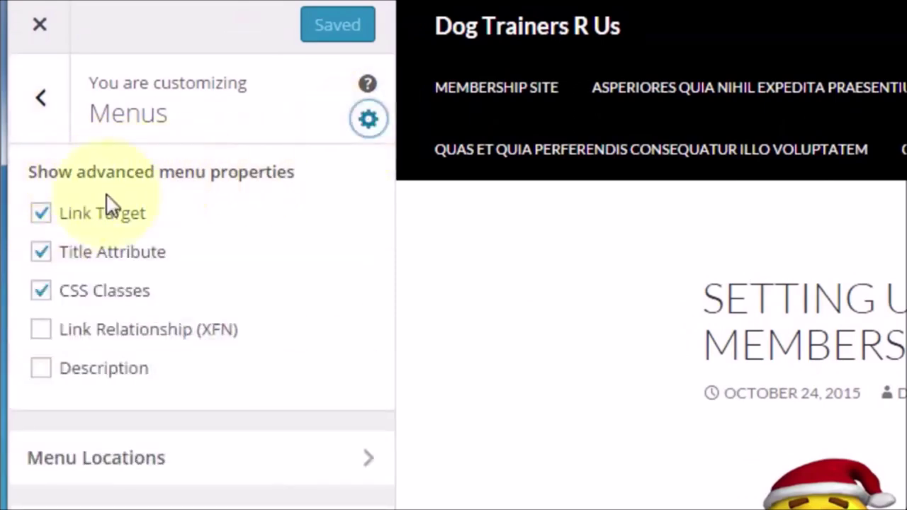
click(367, 121)
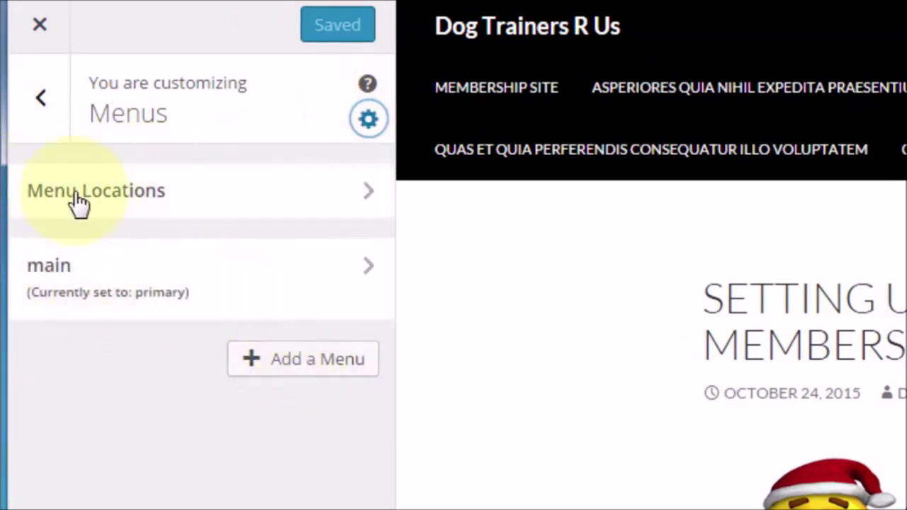
click(305, 365)
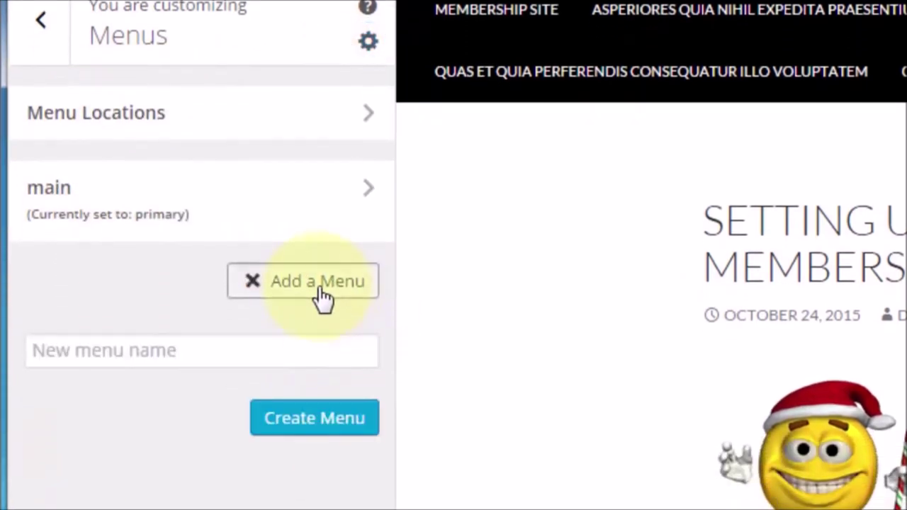
click(166, 348)
text(really new)
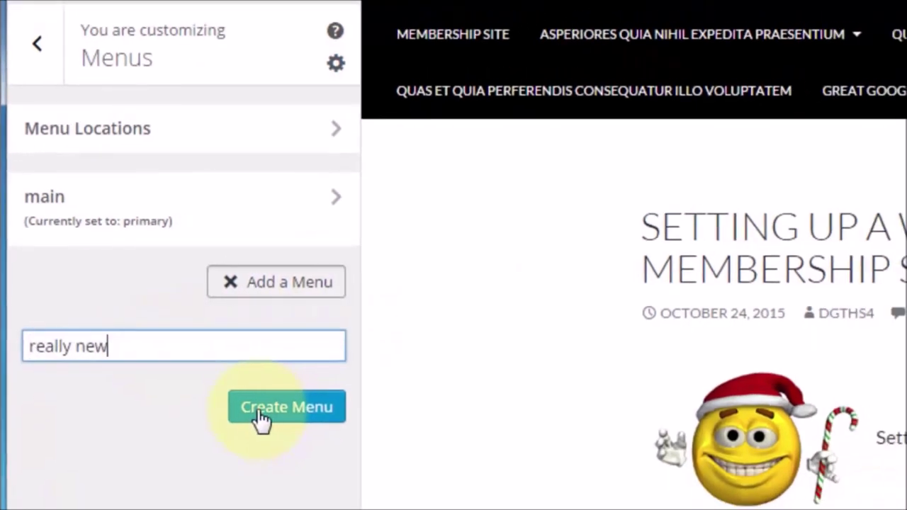
click(260, 418)
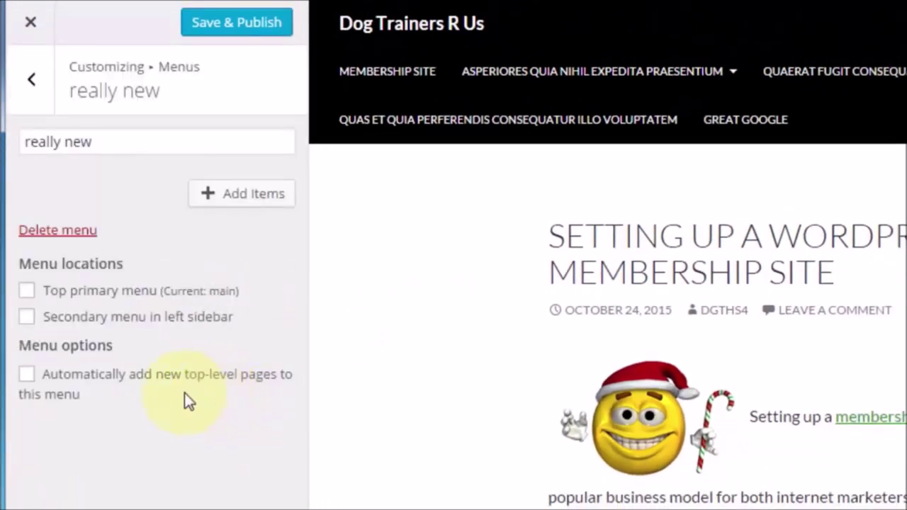
Add a 'Yahoo' custom link pointing to yahoo.com to the really new menu
click(255, 202)
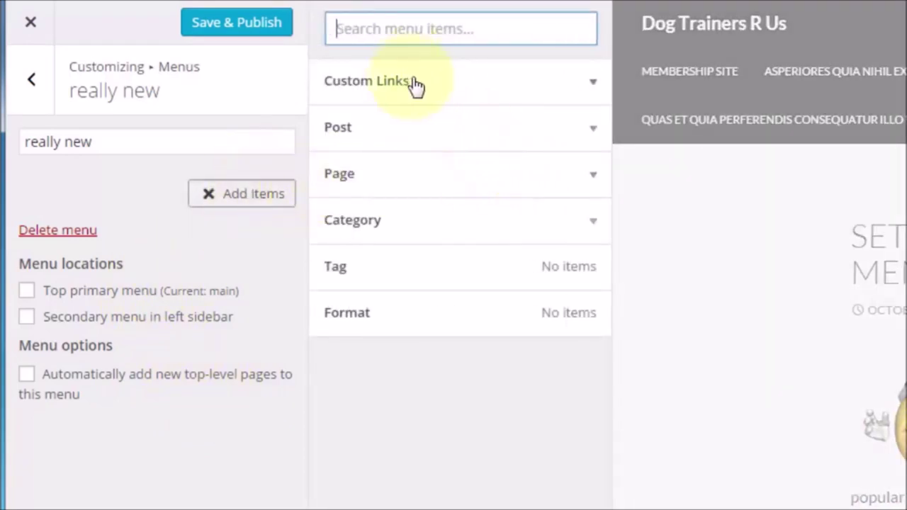
click(488, 87)
click(496, 135)
text(yah)
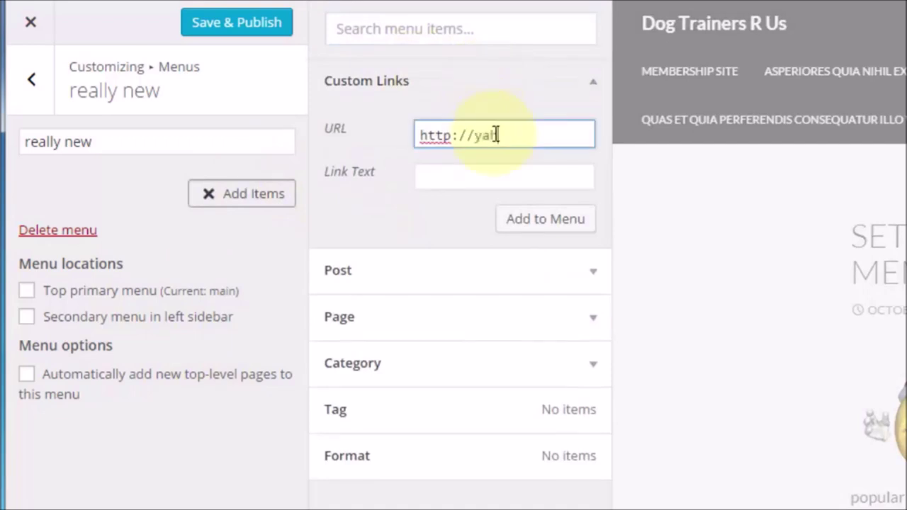
text(oo.com)
click(464, 176)
text(Yahoo)
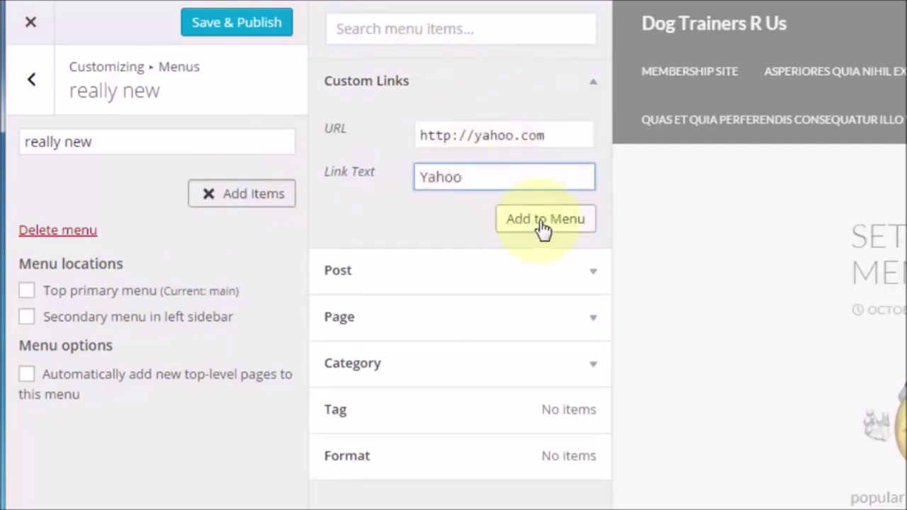
click(544, 223)
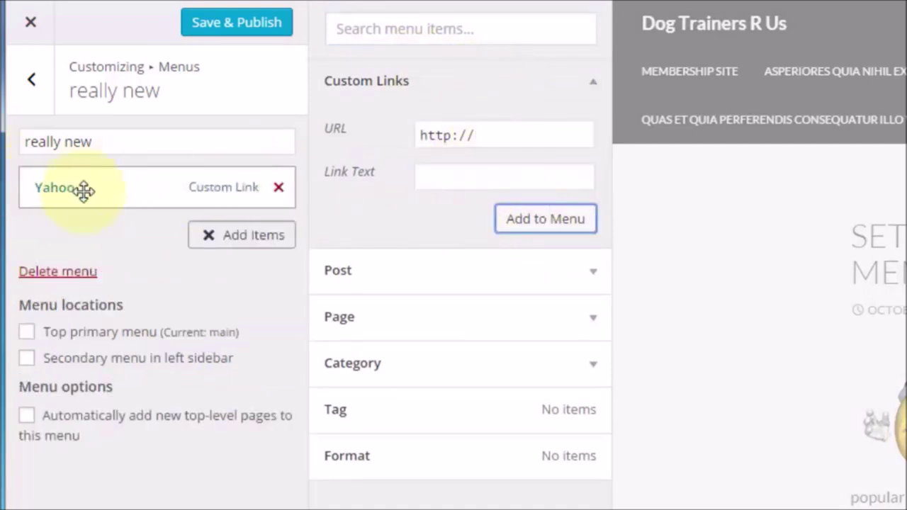
Add the posts, nest Quas et quia perferendis under Soluta vel eos odio, and move Soluta second
click(561, 276)
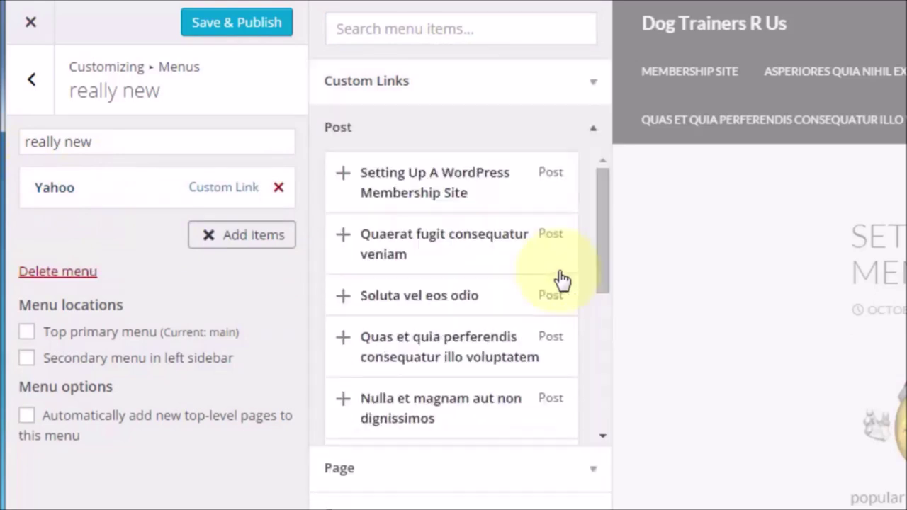
click(408, 184)
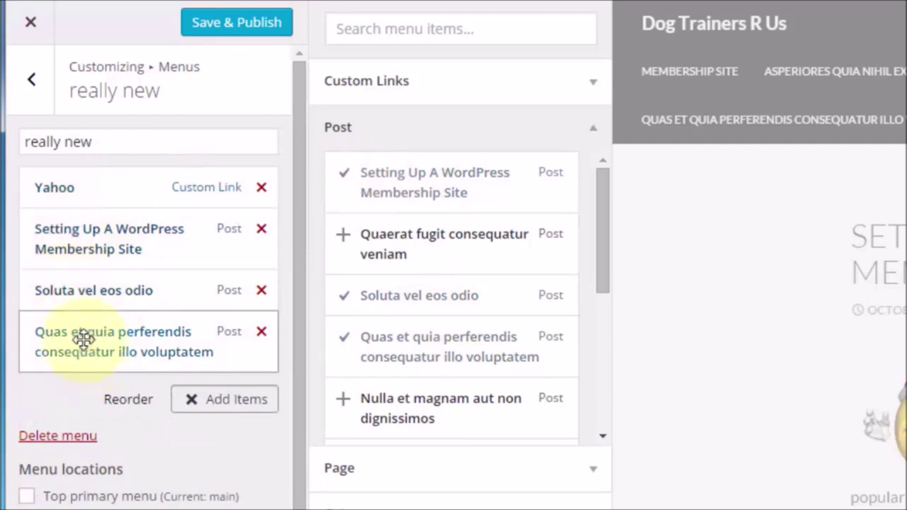
click(119, 407)
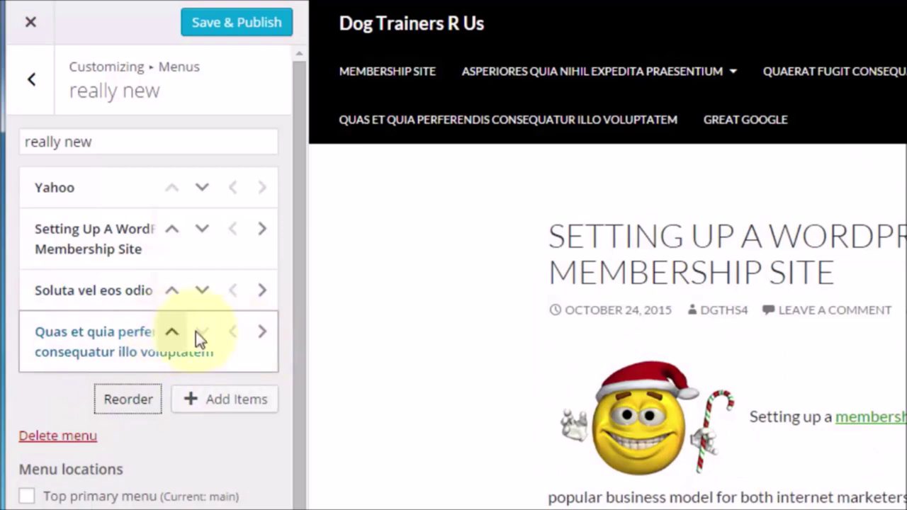
click(262, 333)
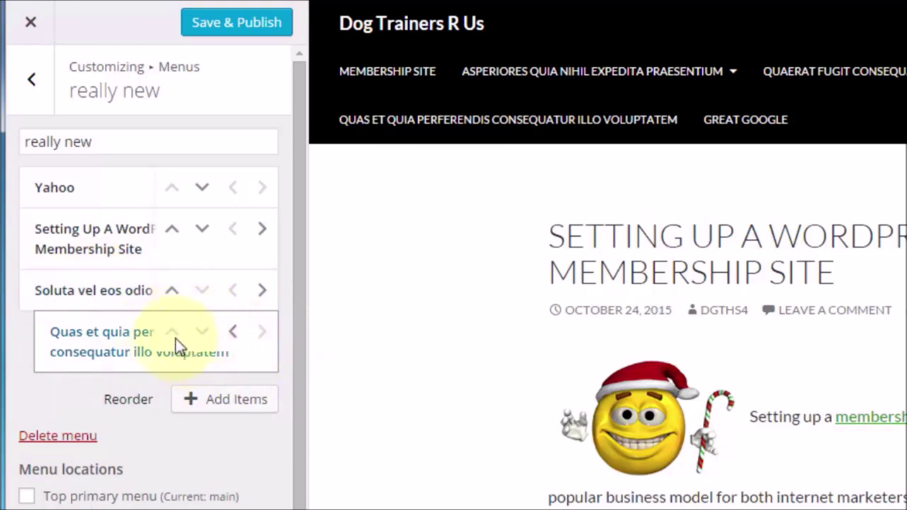
click(172, 292)
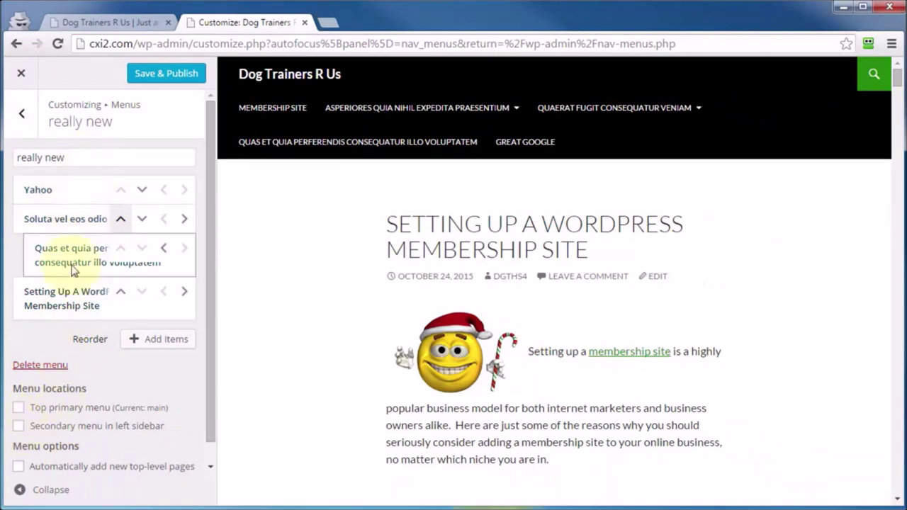
Assign really new to the 'Secondary menu in left sidebar' location and Save & Publish
click(17, 425)
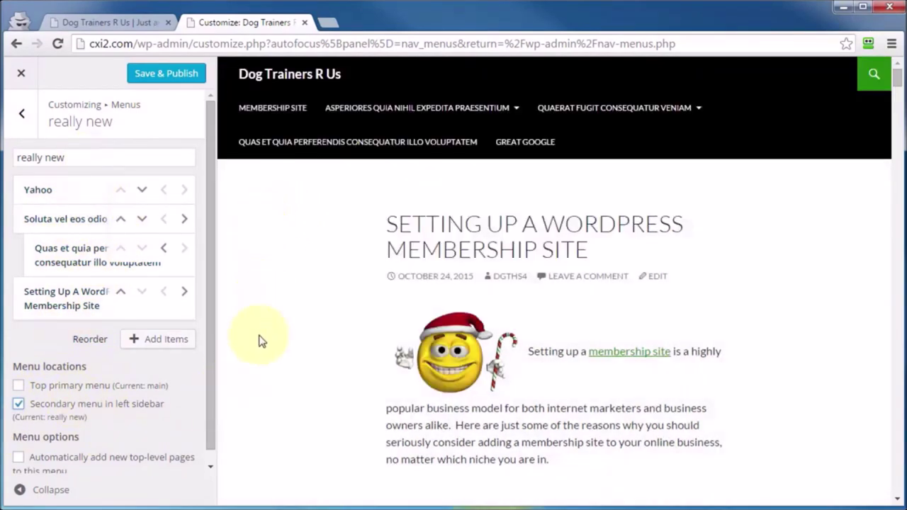
drag(900, 352, 906, 352)
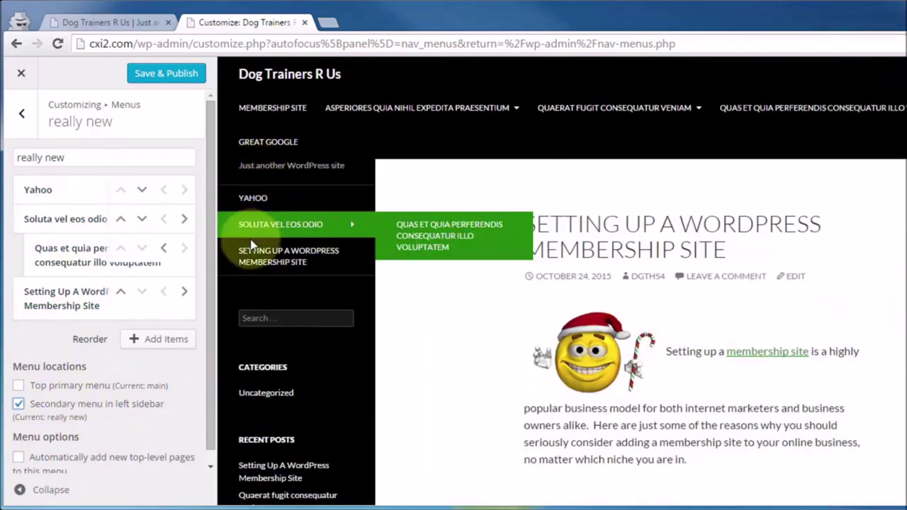
click(19, 403)
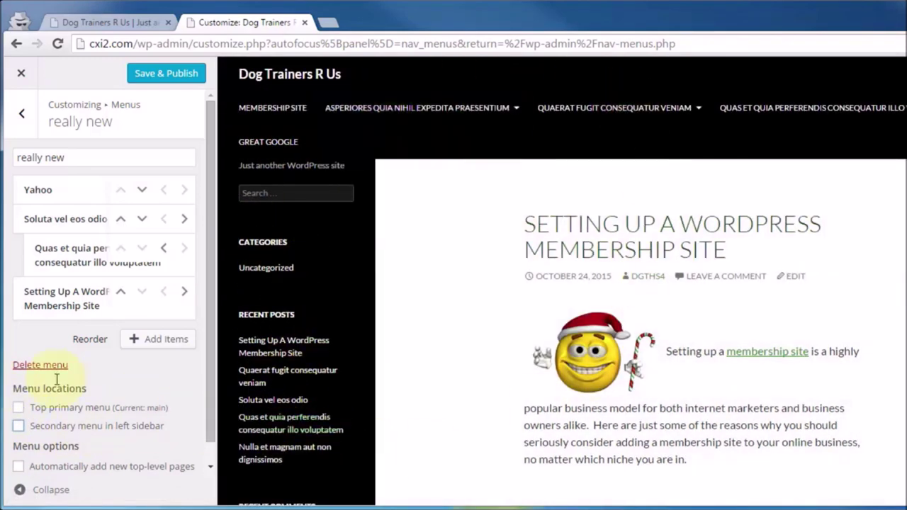
click(18, 426)
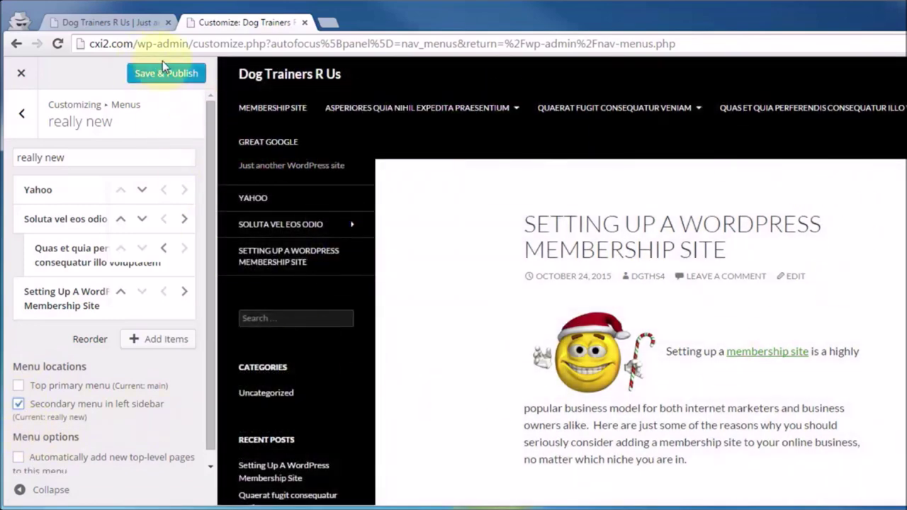
click(148, 79)
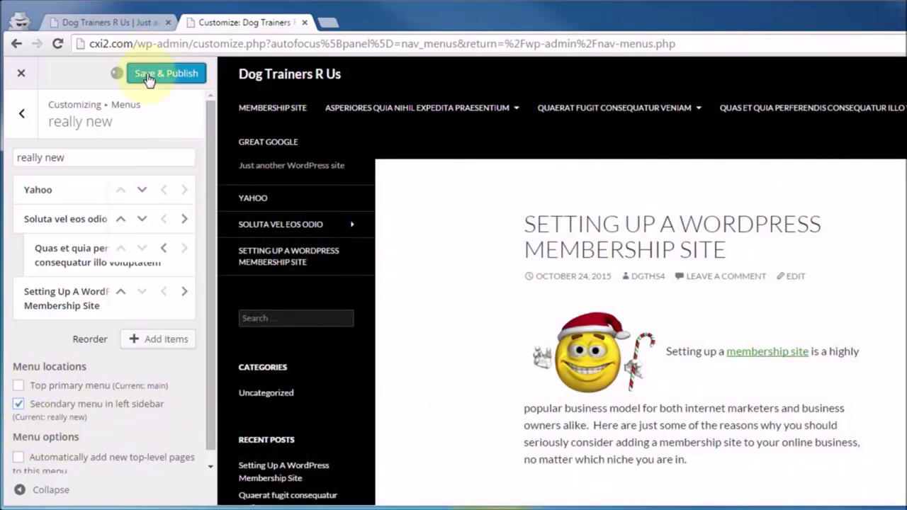
Close the Customizer and reload the site's front page to see the published menus
click(21, 74)
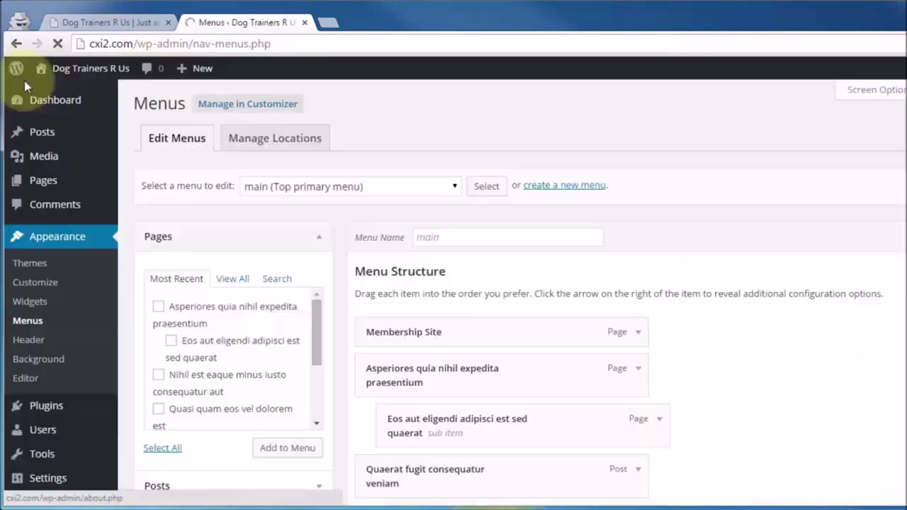
click(73, 27)
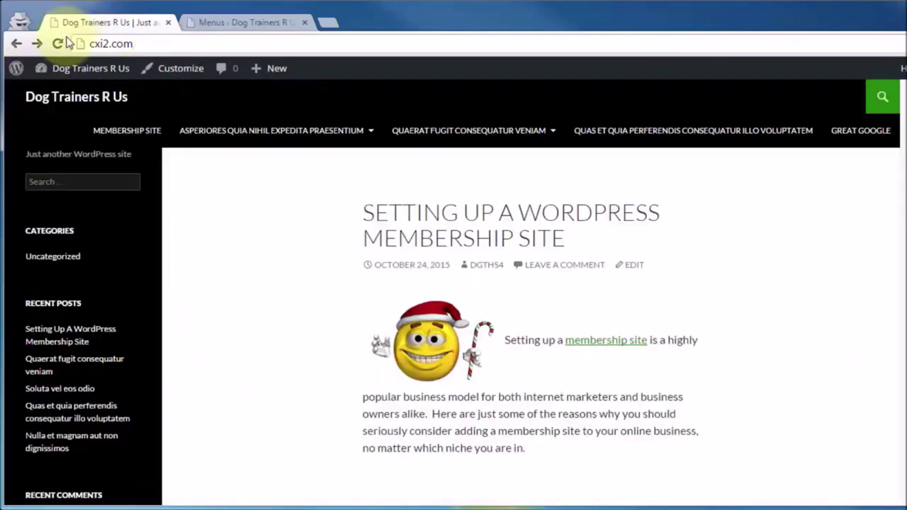
click(59, 43)
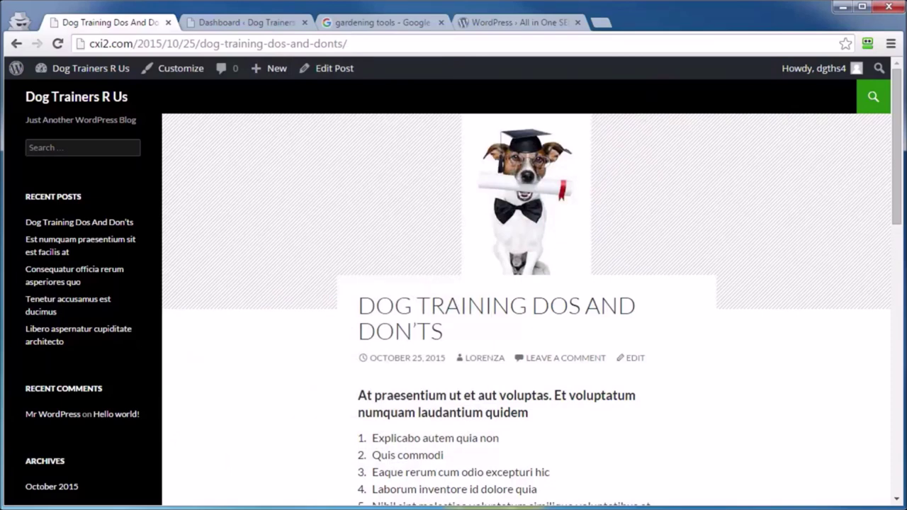
Return to the WordPress Dashboard and bring up the Plugins flyout menu
click(233, 27)
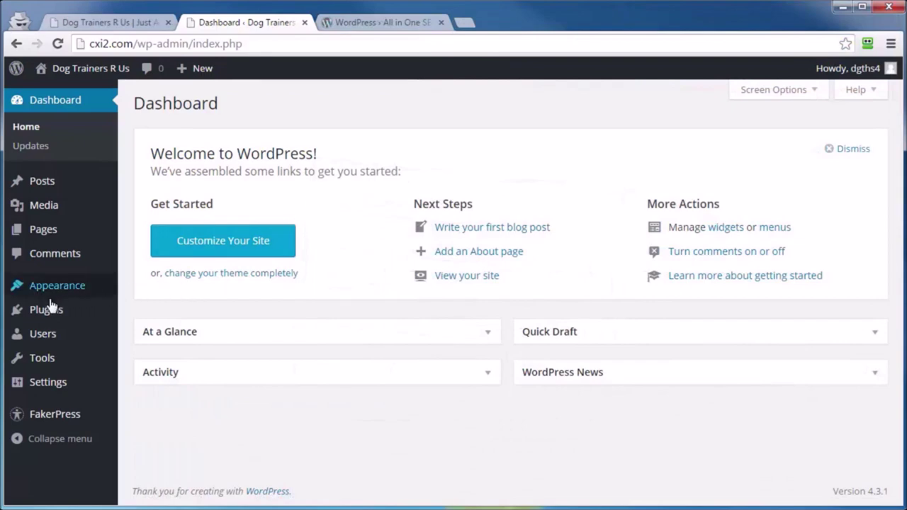
mouse_move(39, 314)
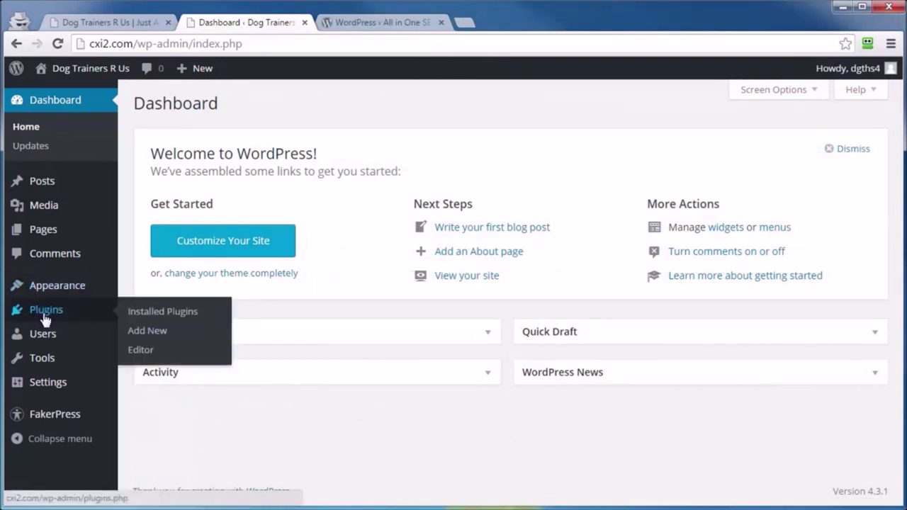
Search plugins for 'all in one seo pack', then install and activate All in One SEO Pack 2.2.7.2
click(145, 331)
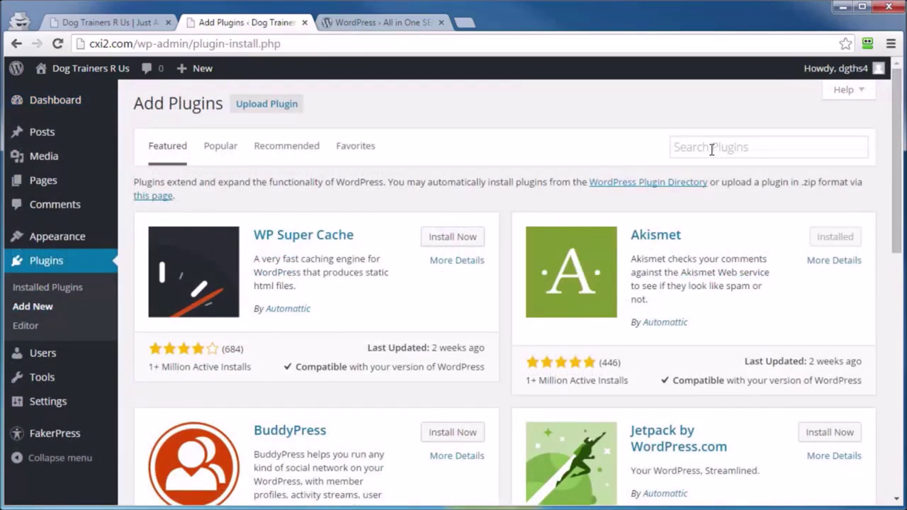
click(711, 149)
text(all in one seo pack)
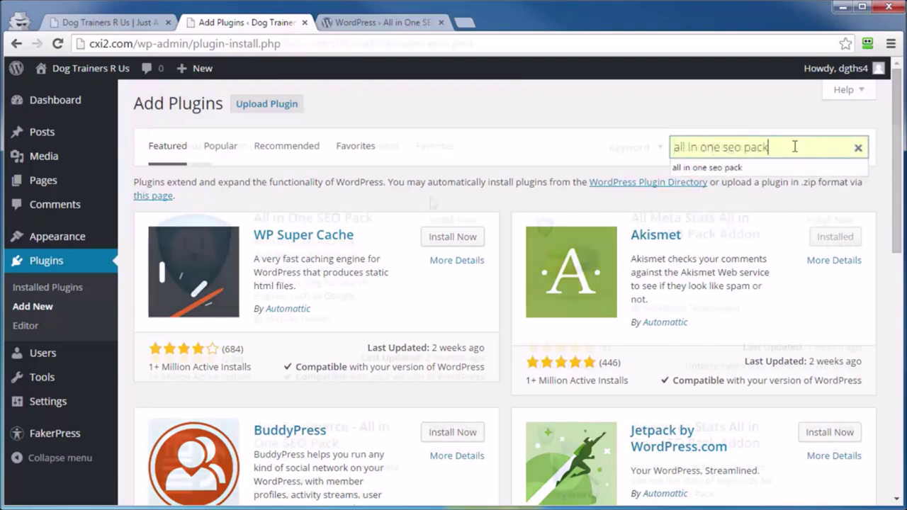
key(Return)
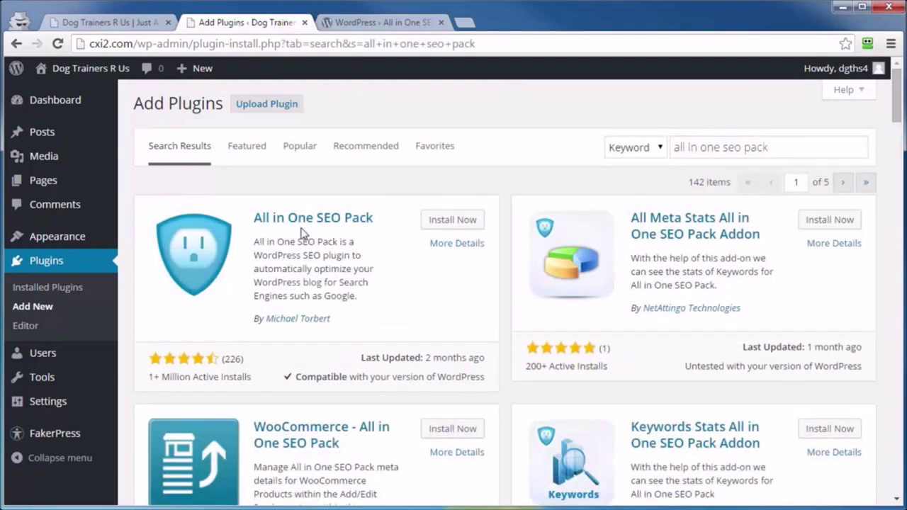
click(447, 224)
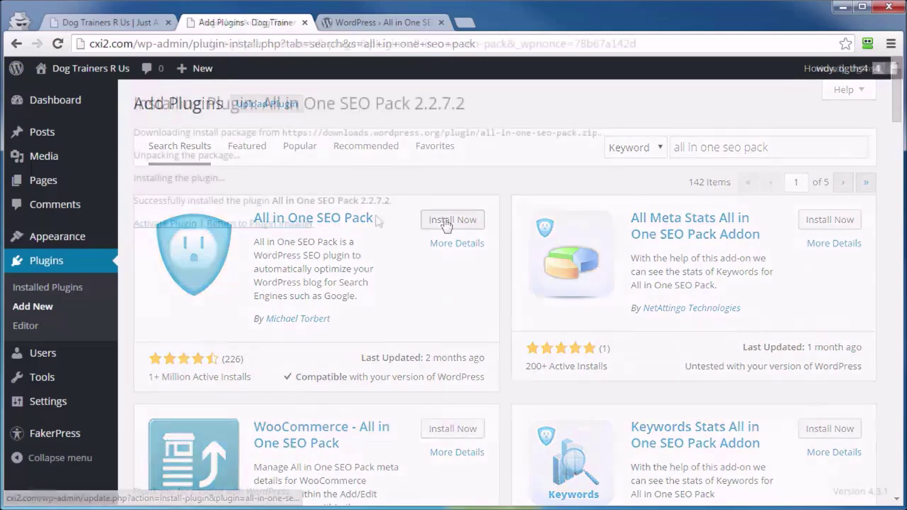
click(167, 224)
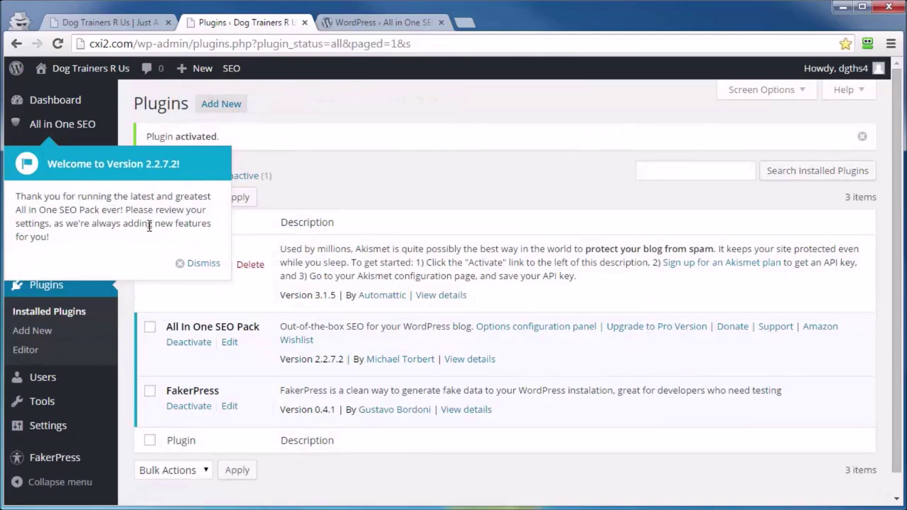
Dismiss the plugin's welcome notice and go to All in One SEO General Settings
click(200, 266)
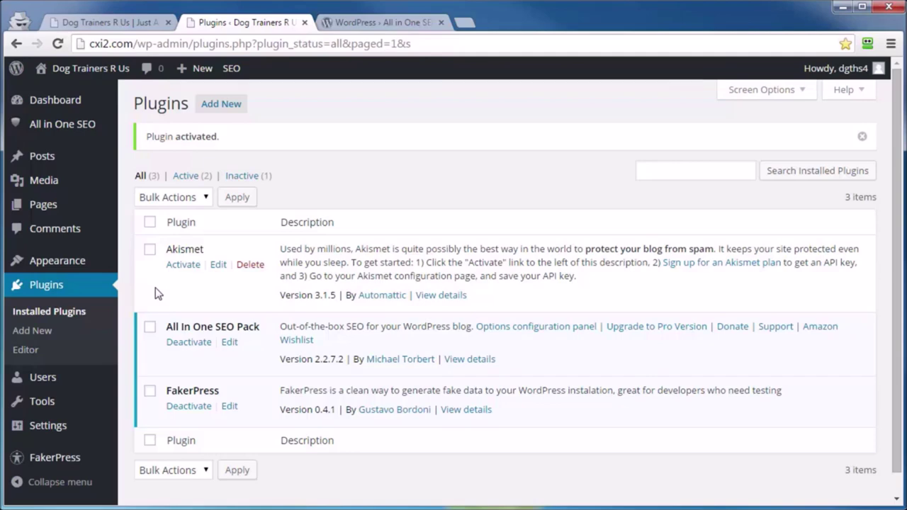
mouse_move(40, 132)
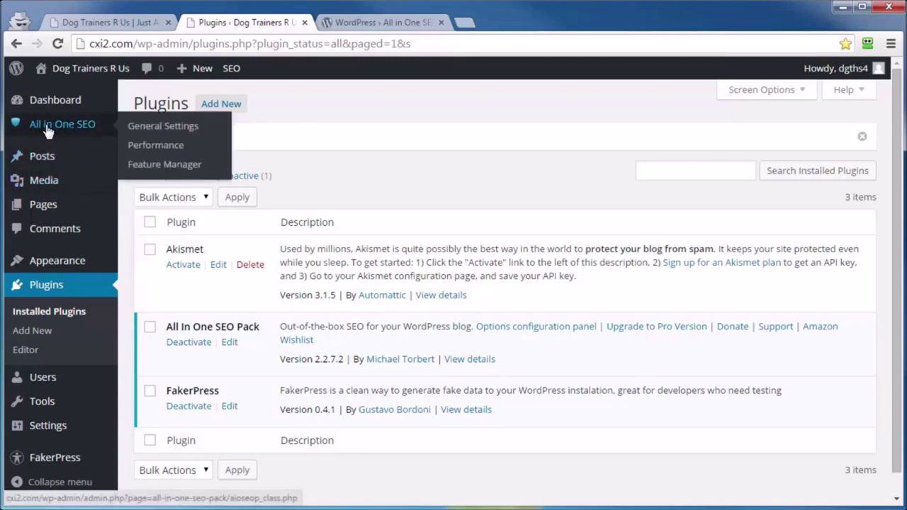
click(136, 132)
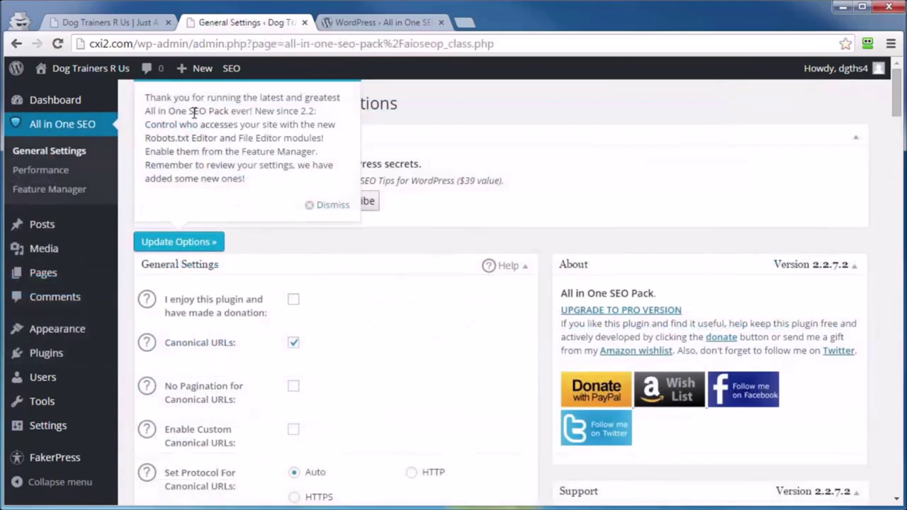
click(331, 207)
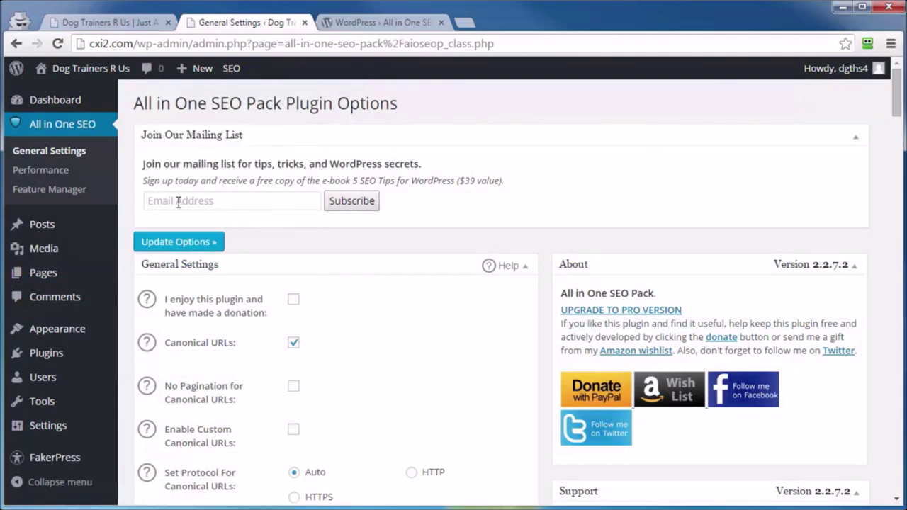
scroll(370, 265, down, 2)
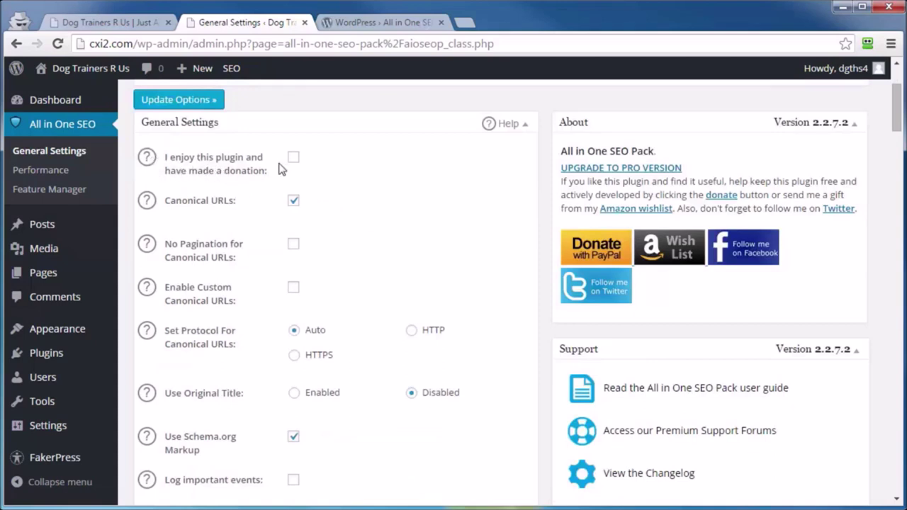
click(206, 172)
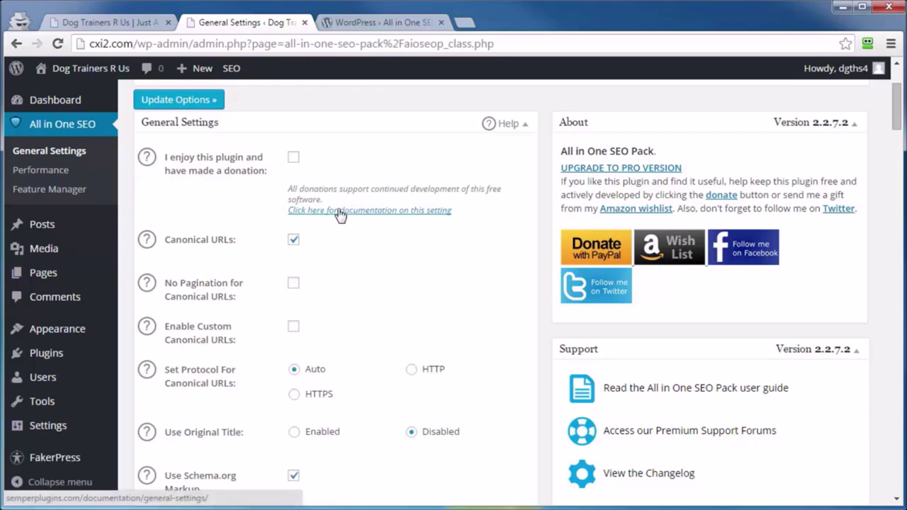
click(199, 170)
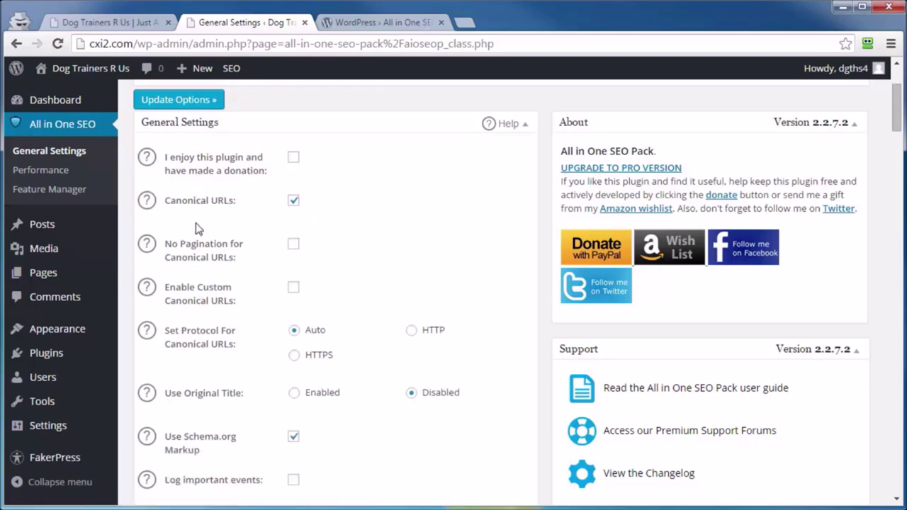
scroll(239, 418, down, 2)
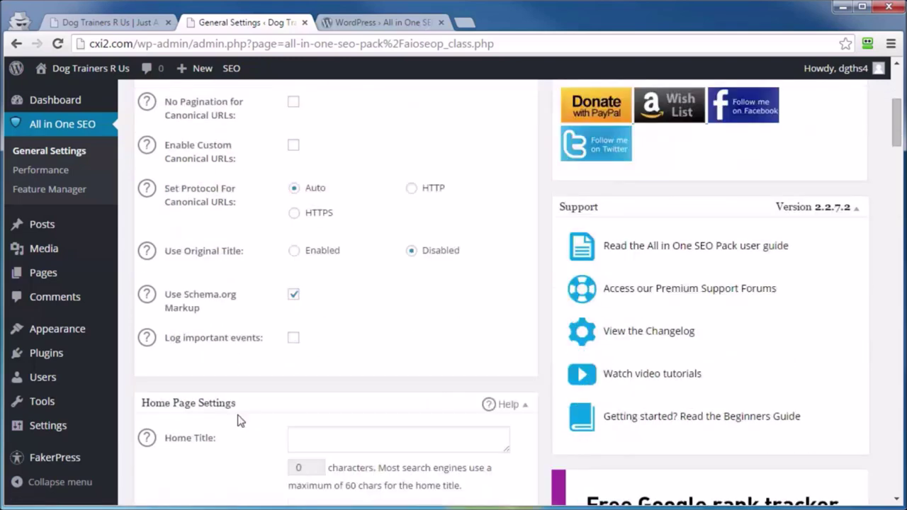
scroll(239, 419, down, 6)
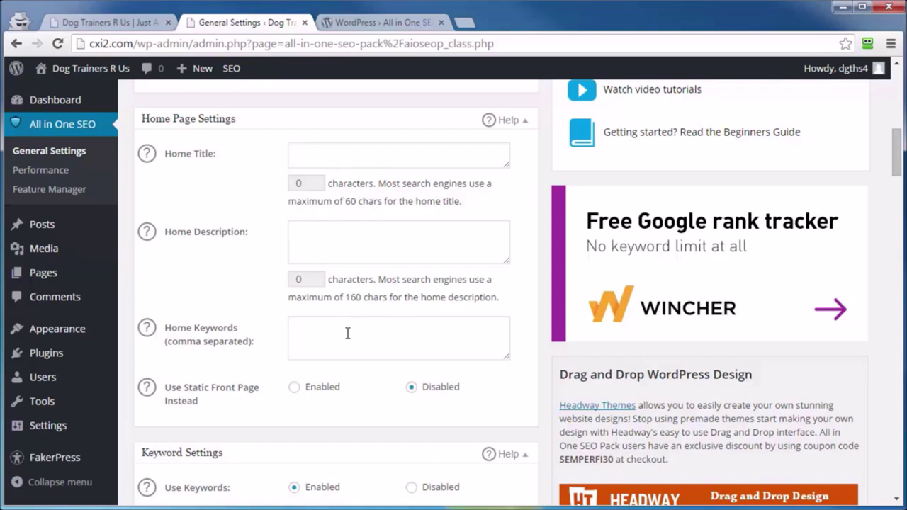
scroll(347, 333, down, 2)
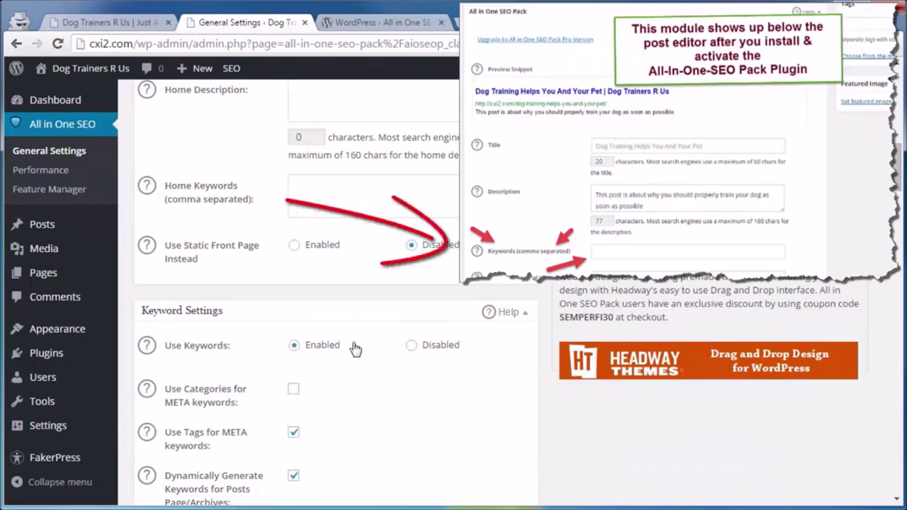
scroll(347, 382, down, 6)
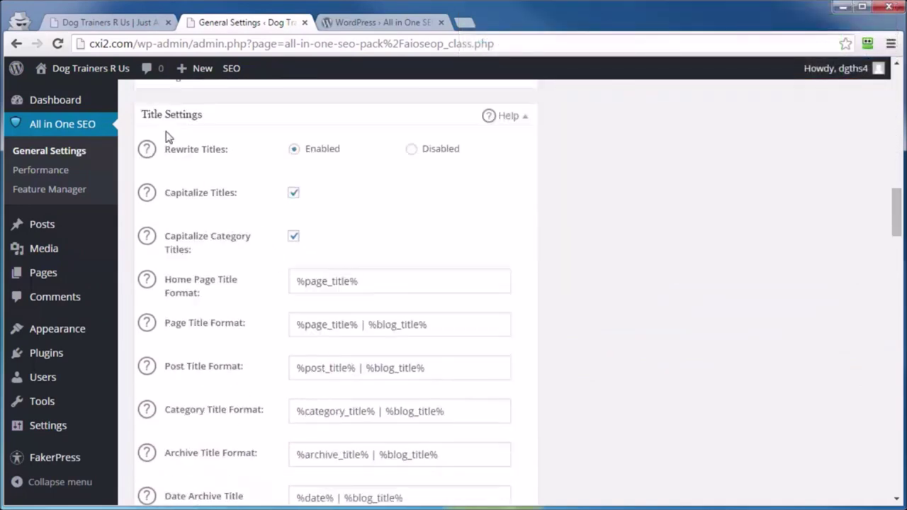
scroll(244, 246, down, 1)
scroll(244, 246, down, 7)
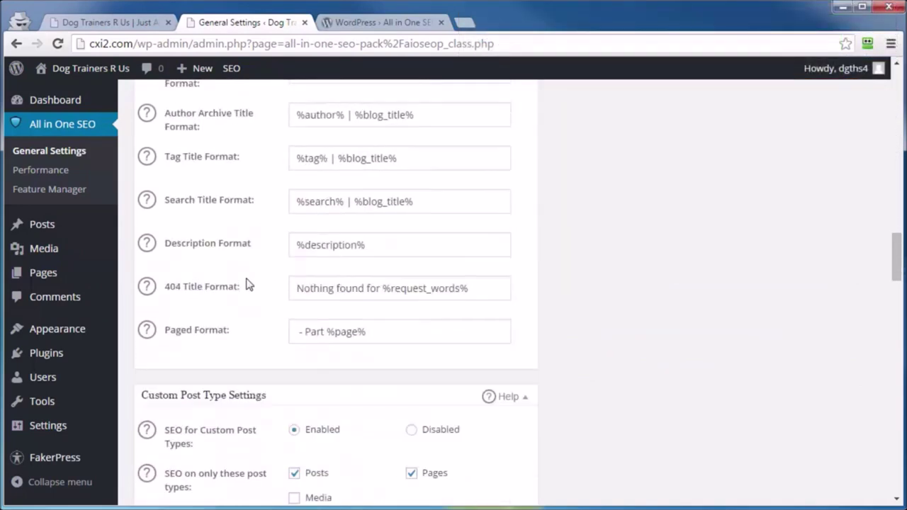
scroll(247, 295, down, 3)
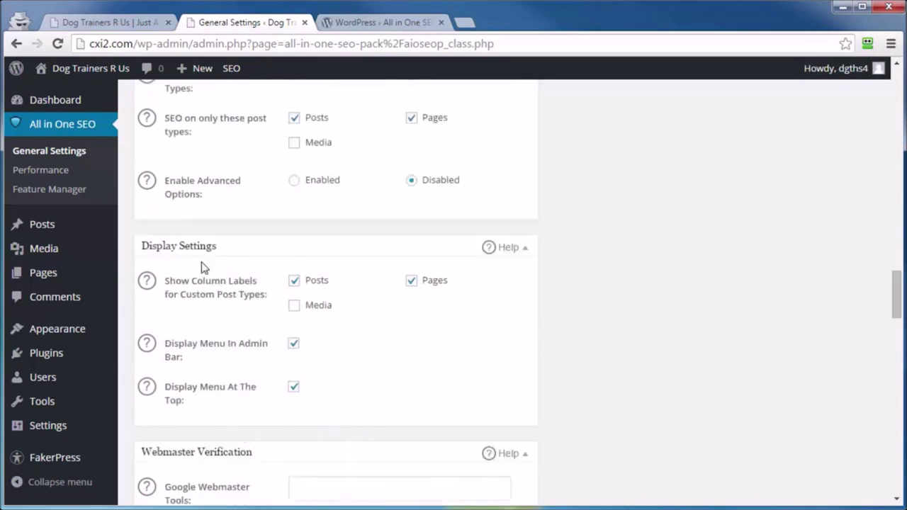
scroll(272, 246, down, 1)
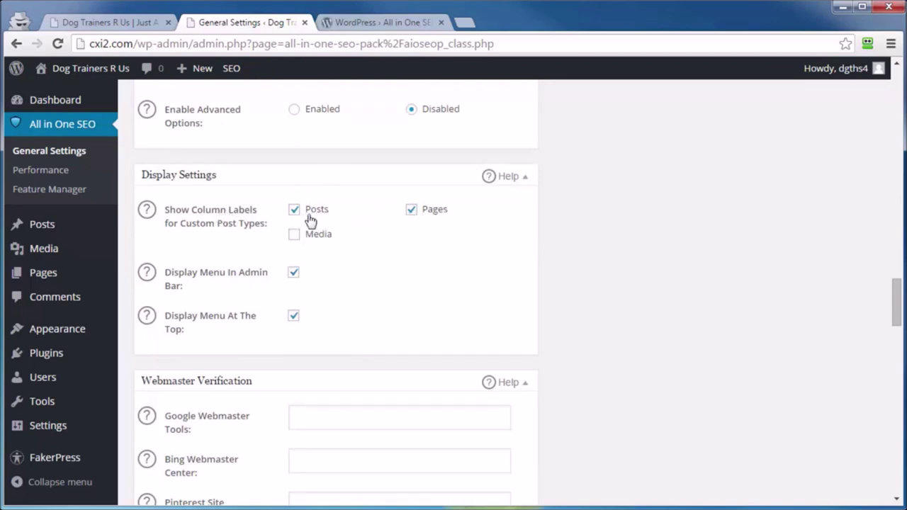
mouse_move(43, 229)
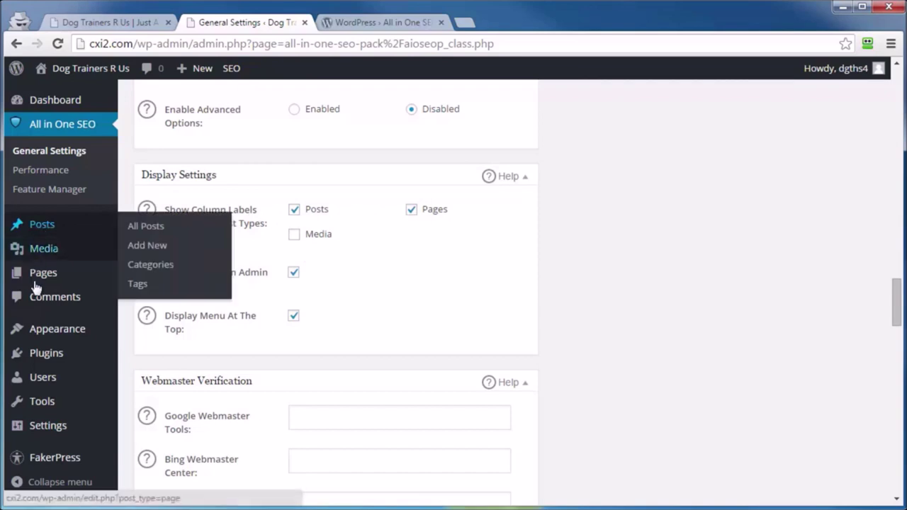
mouse_move(57, 281)
click(44, 226)
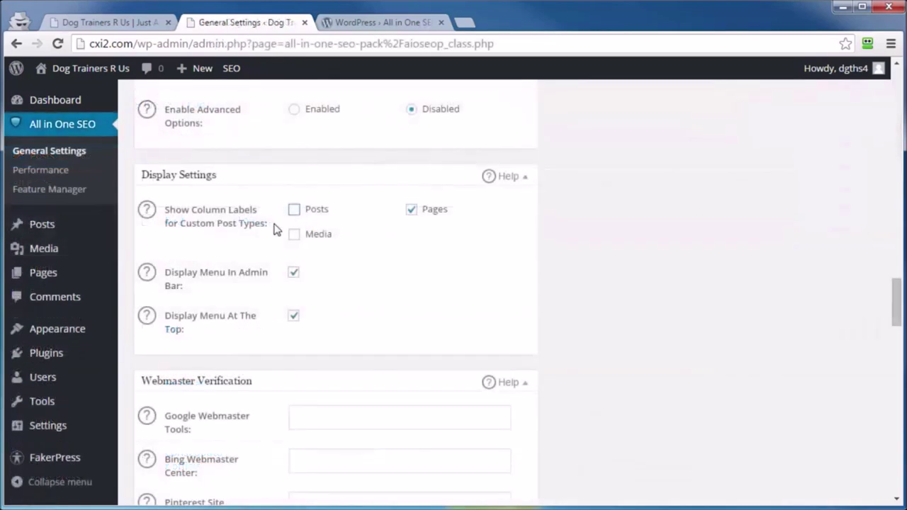
scroll(235, 296, down, 5)
scroll(235, 296, down, 15)
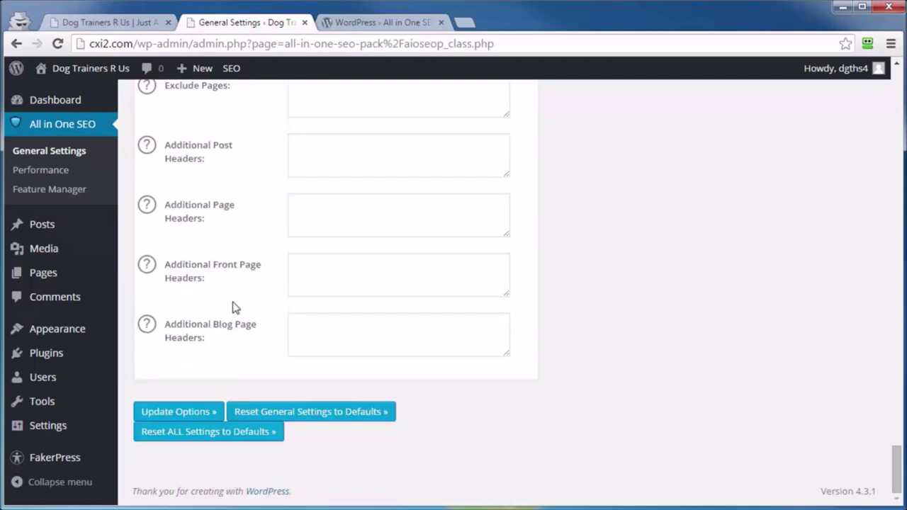
Save the All in One SEO options, visit Posts, and return to General Settings
click(170, 415)
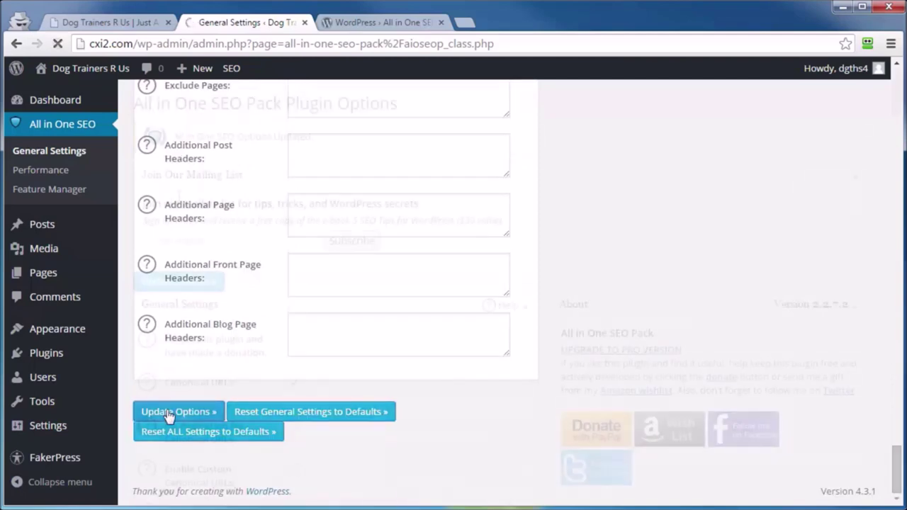
click(39, 225)
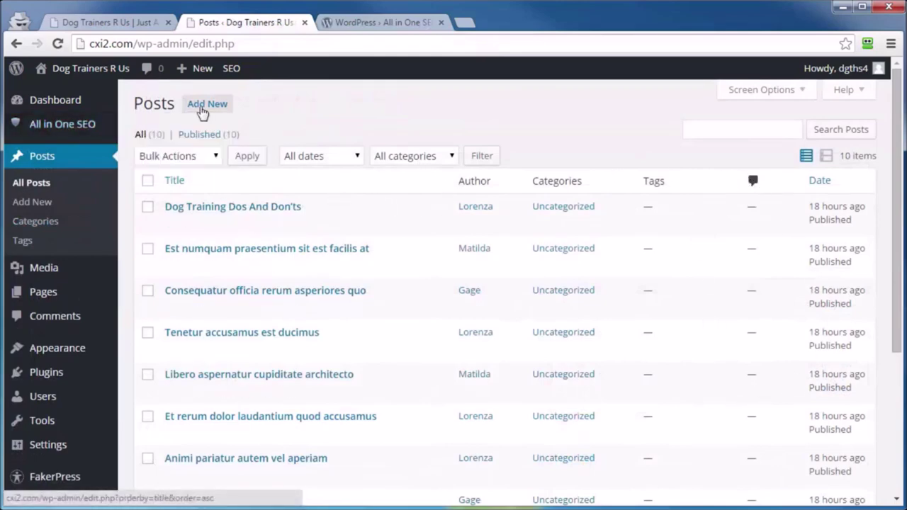
mouse_move(39, 133)
click(163, 127)
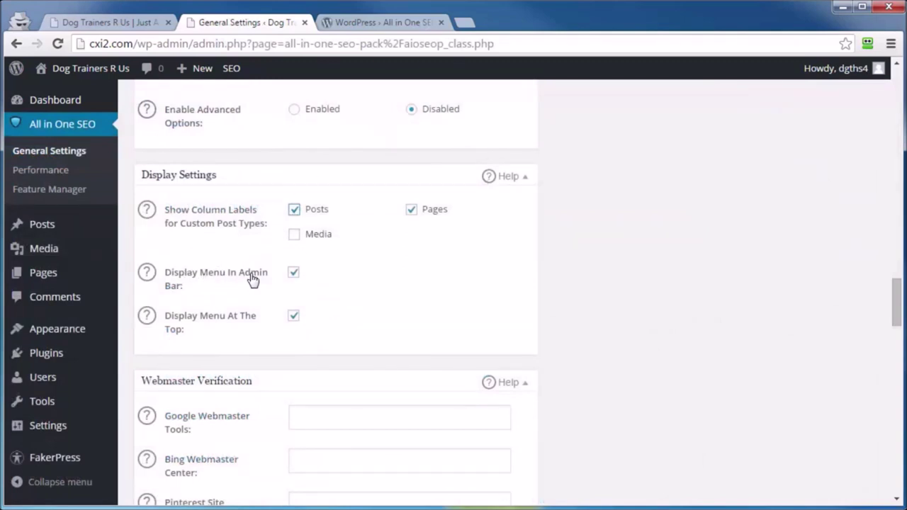
mouse_move(231, 74)
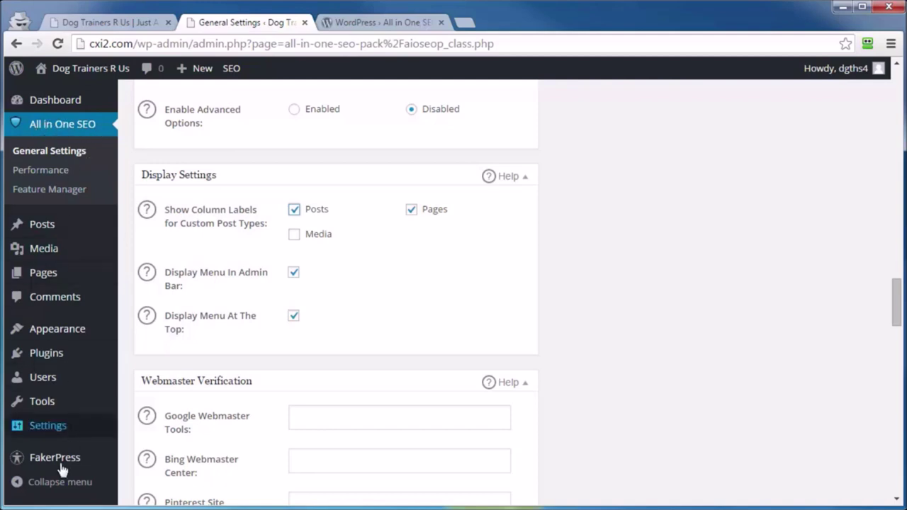
scroll(182, 170, down, 3)
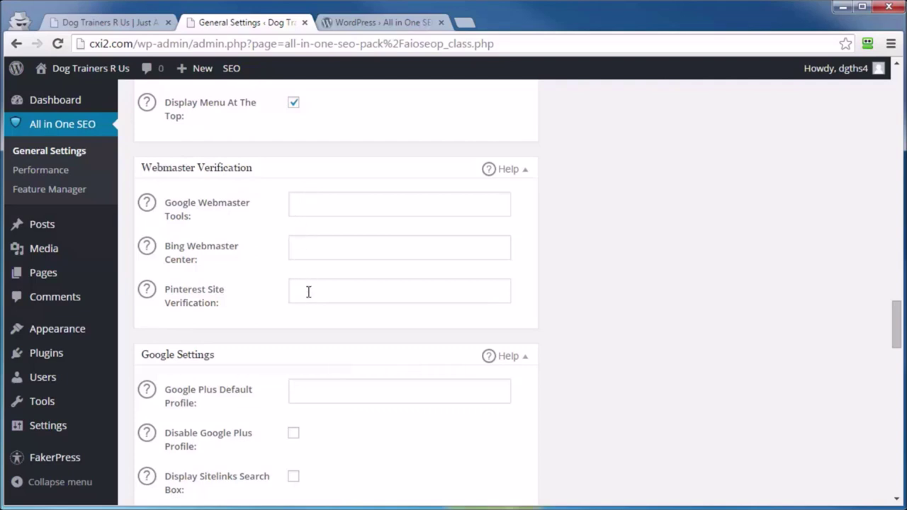
click(182, 255)
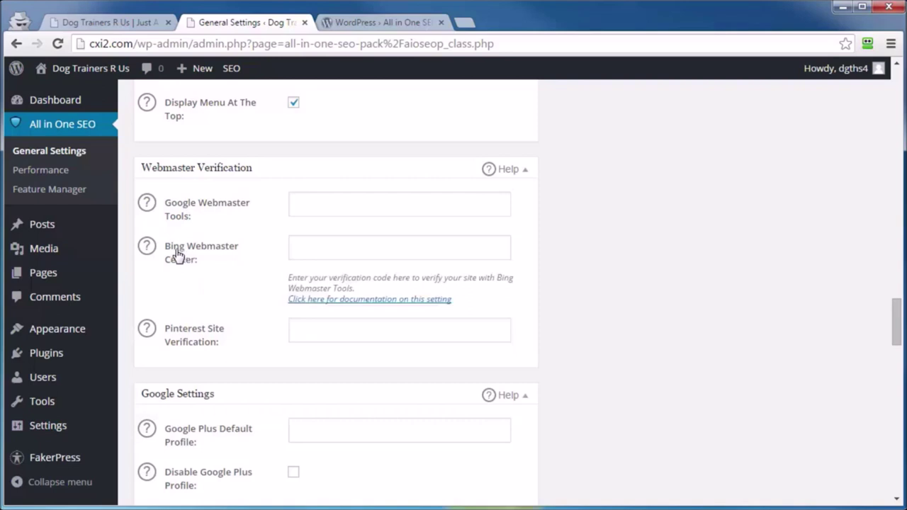
click(193, 250)
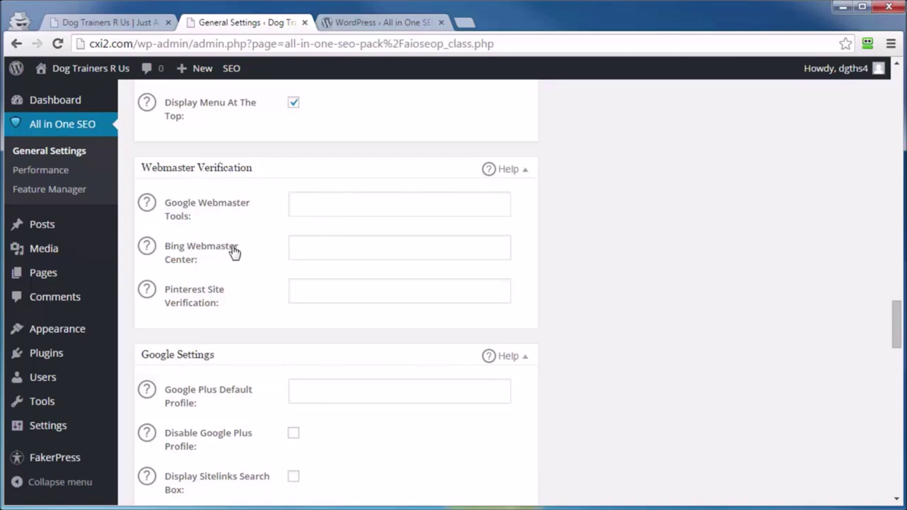
Save the All in One SEO general options, then go to the Feature Manager page
scroll(234, 250, down, 3)
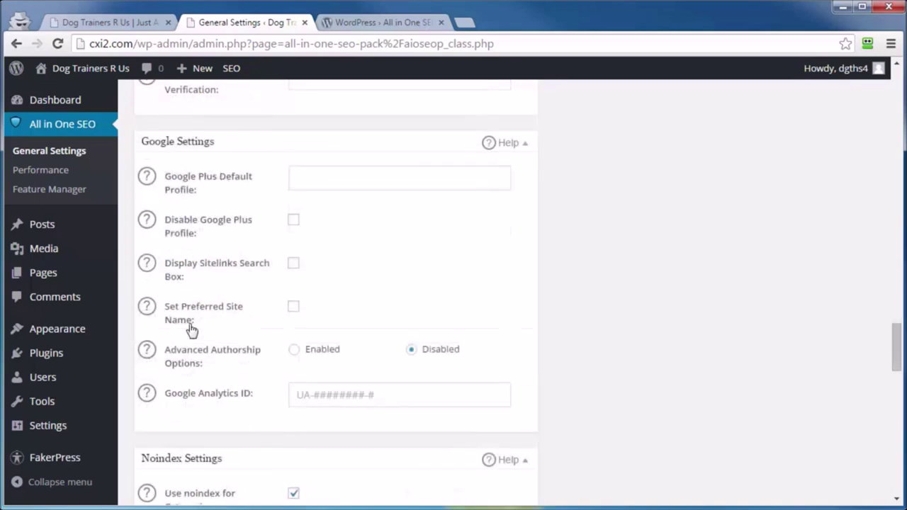
scroll(201, 400, down, 5)
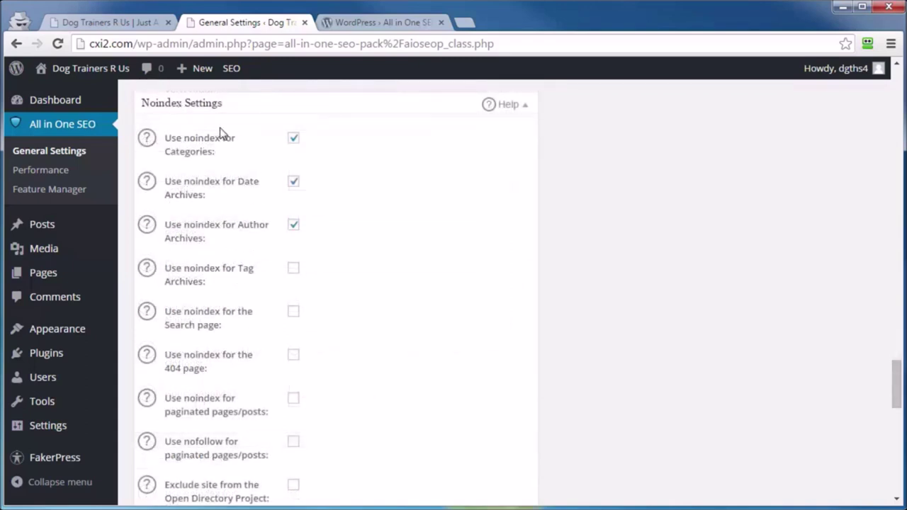
scroll(219, 177, down, 5)
scroll(223, 205, up, 5)
scroll(214, 199, down, 15)
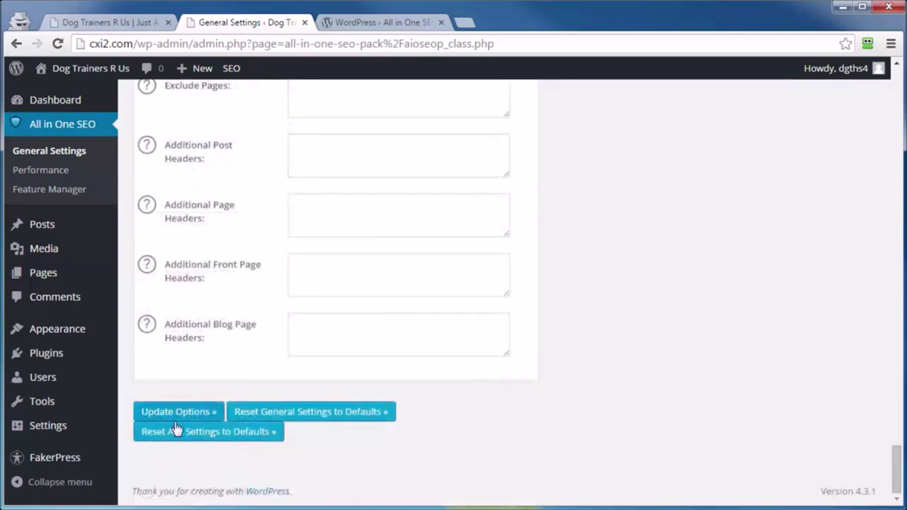
click(179, 417)
click(25, 190)
scroll(162, 243, down, 2)
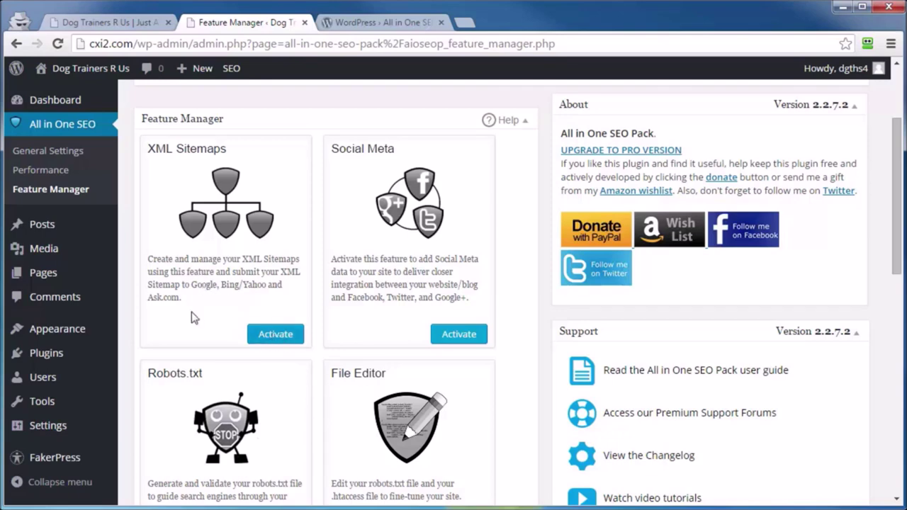
scroll(379, 290, down, 3)
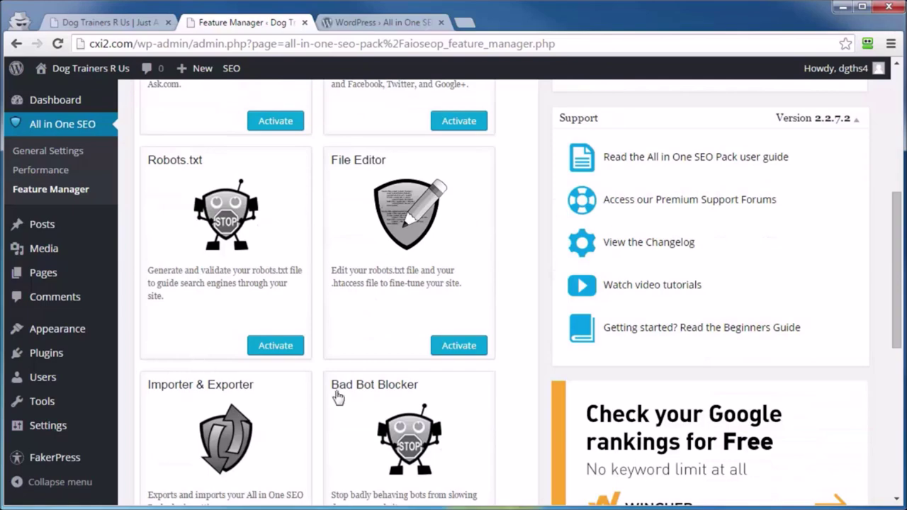
scroll(336, 395, down, 2)
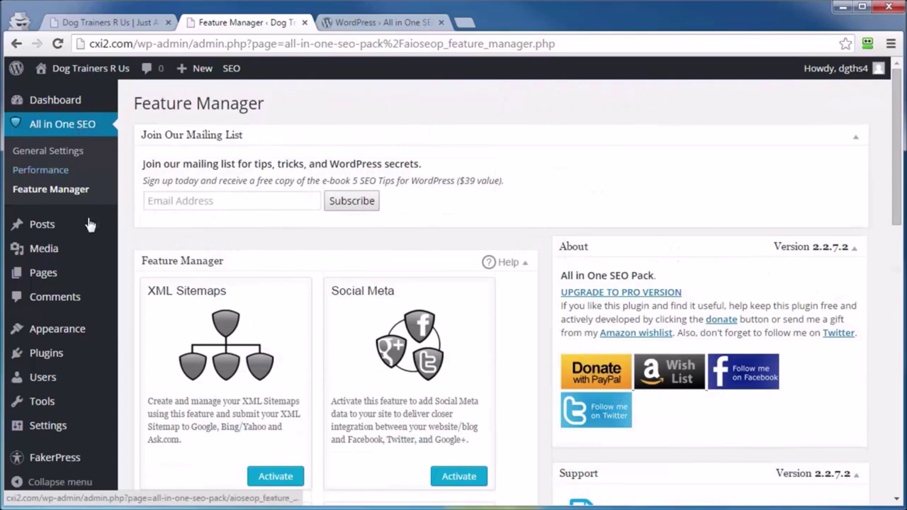
Publish the new post 'Dog Training Helps You And Your Pet' and scroll down to its SEO box
mouse_move(36, 231)
click(147, 245)
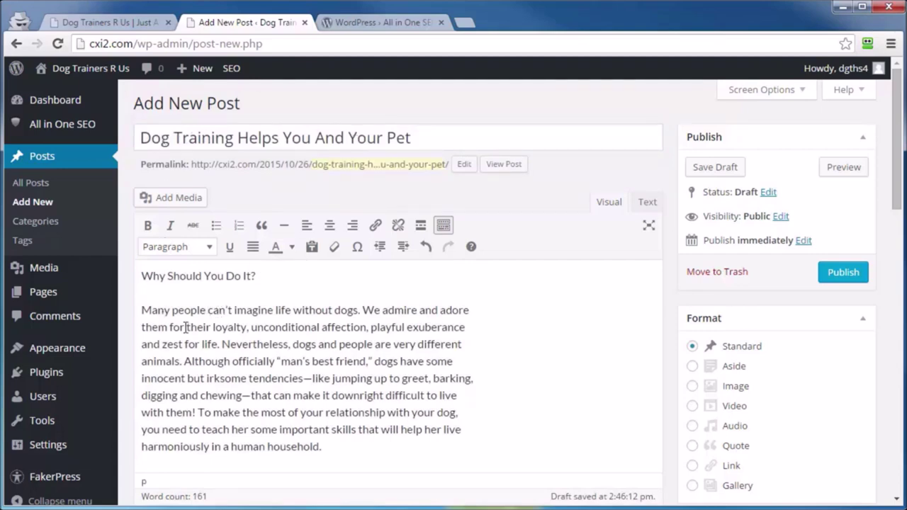
click(843, 272)
scroll(621, 329, down, 5)
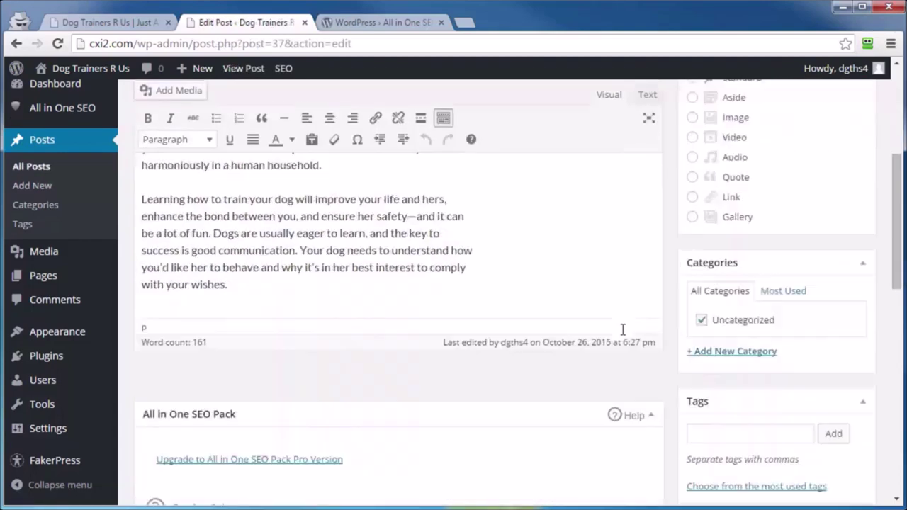
scroll(621, 329, down, 3)
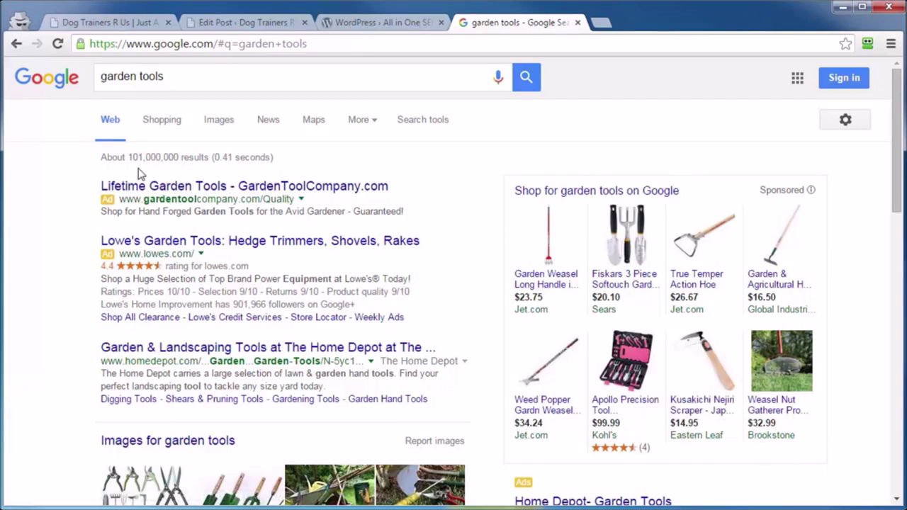
scroll(317, 262, down, 3)
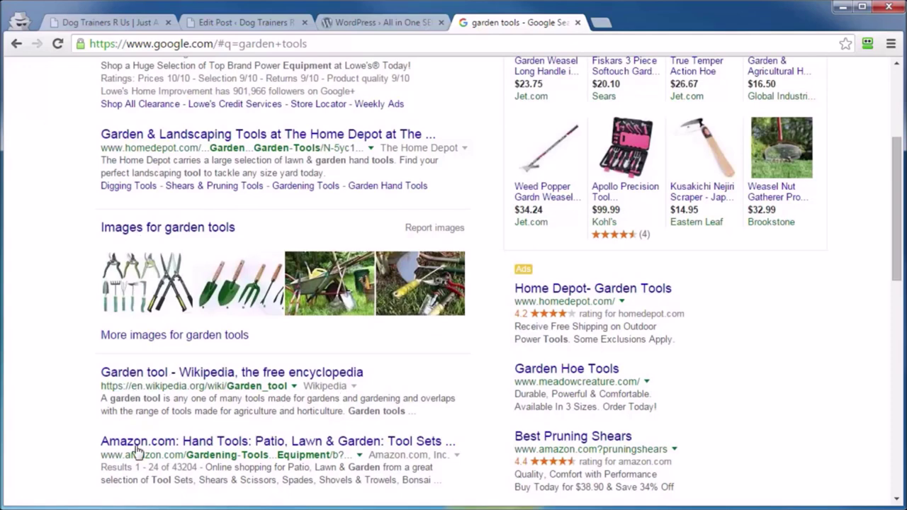
click(115, 374)
Back in the post editor, enter 'Dog Training Tips' in the All in One SEO Title field
click(233, 22)
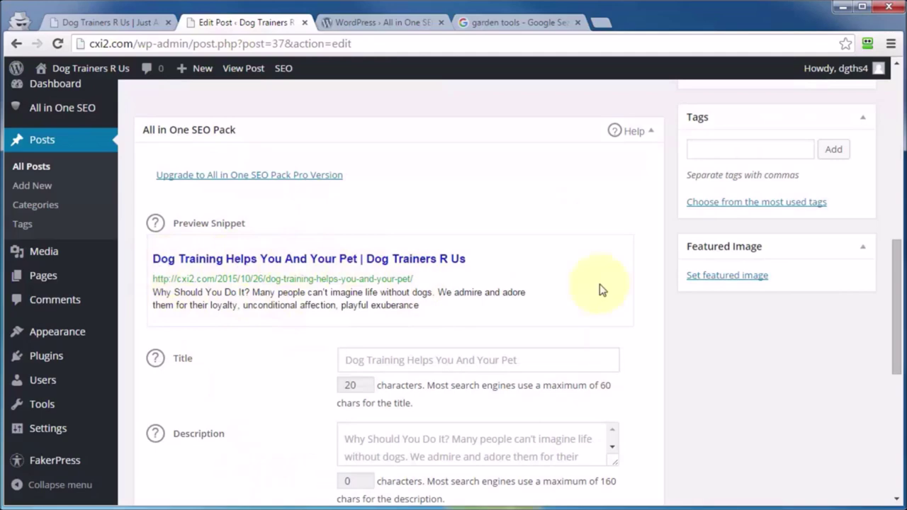
scroll(749, 370, up, 10)
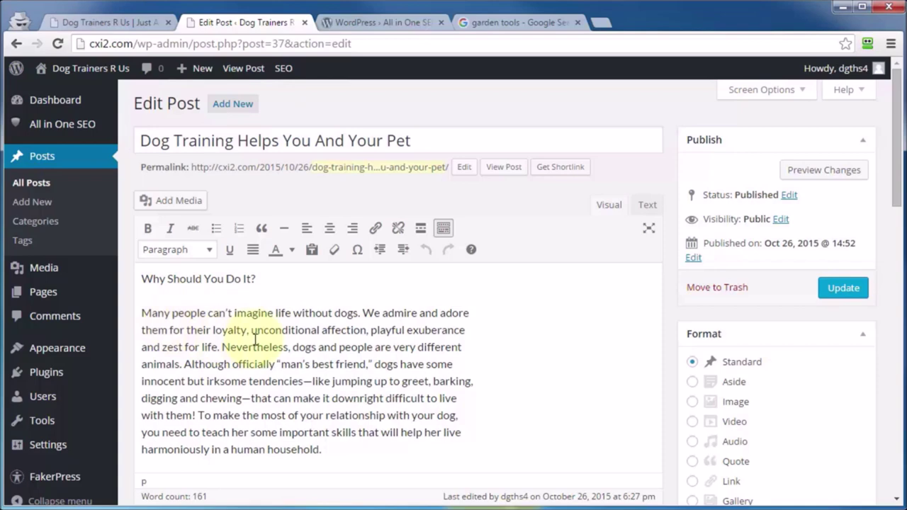
scroll(691, 407, down, 5)
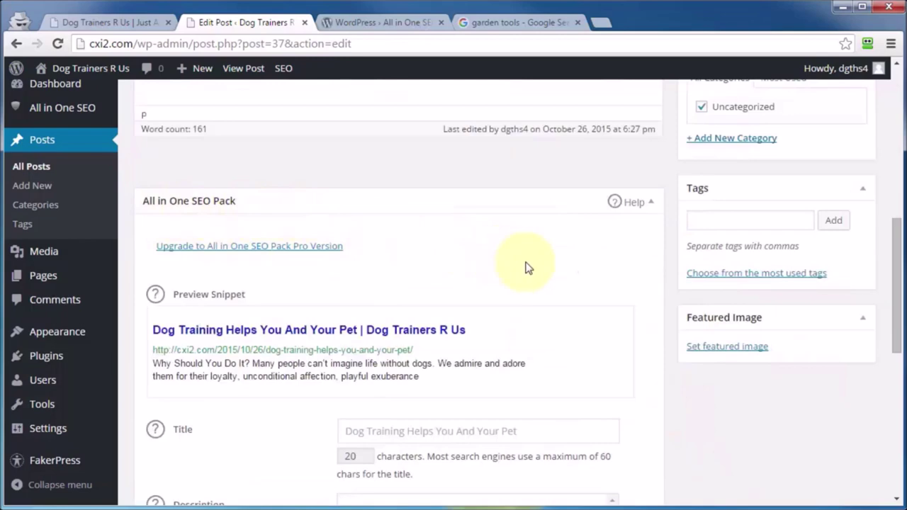
scroll(527, 267, down, 2)
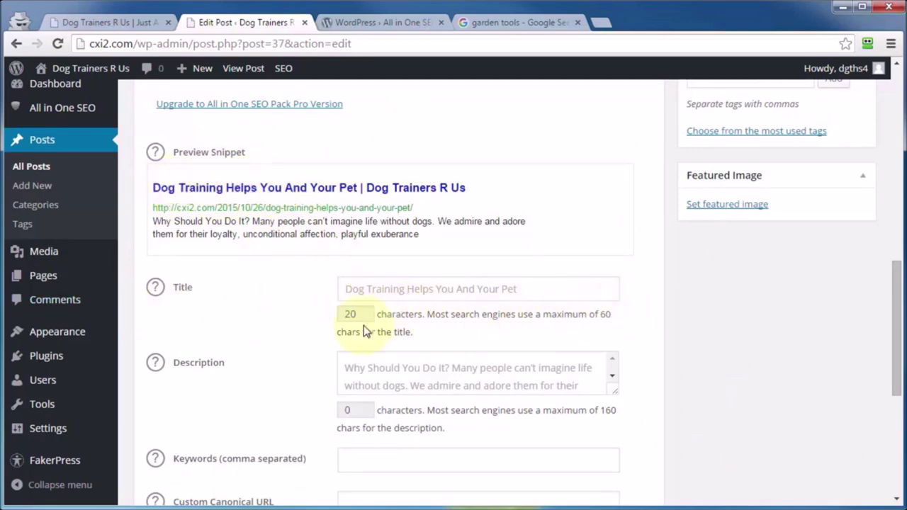
click(404, 290)
text(D)
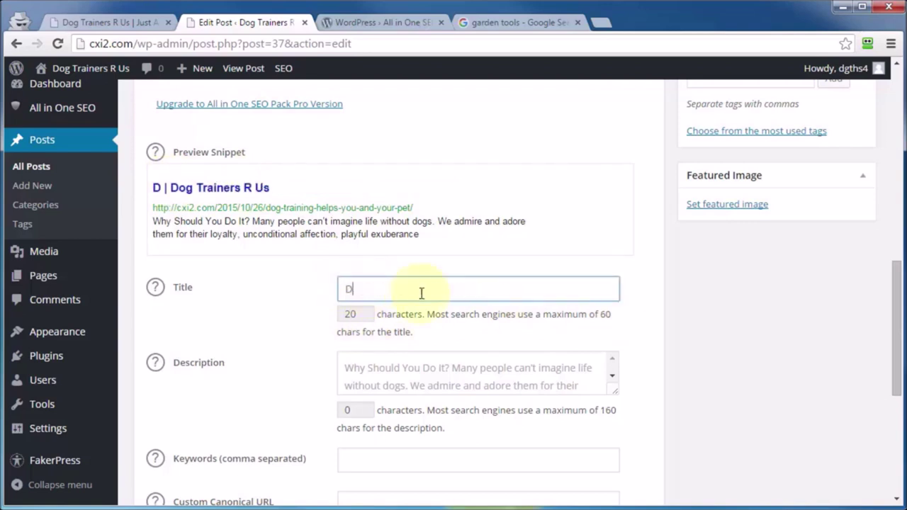
text(og Training Tips)
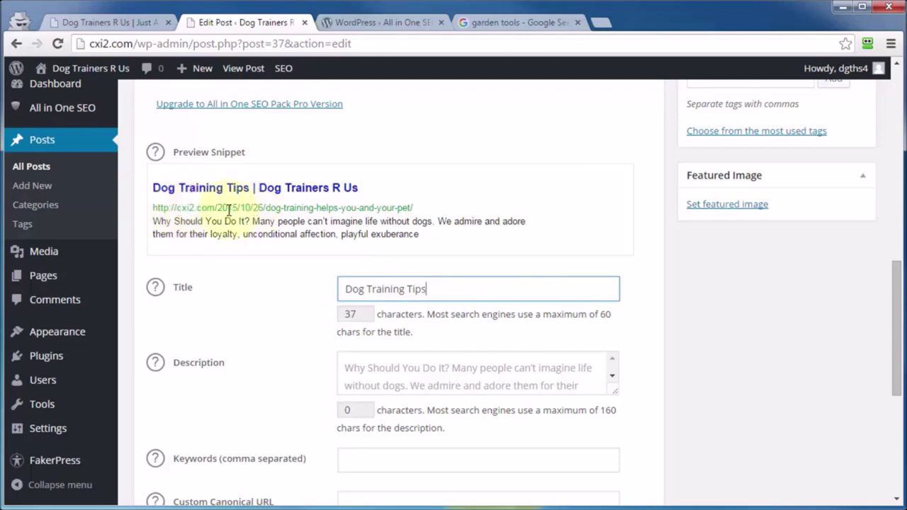
scroll(248, 376, up, 10)
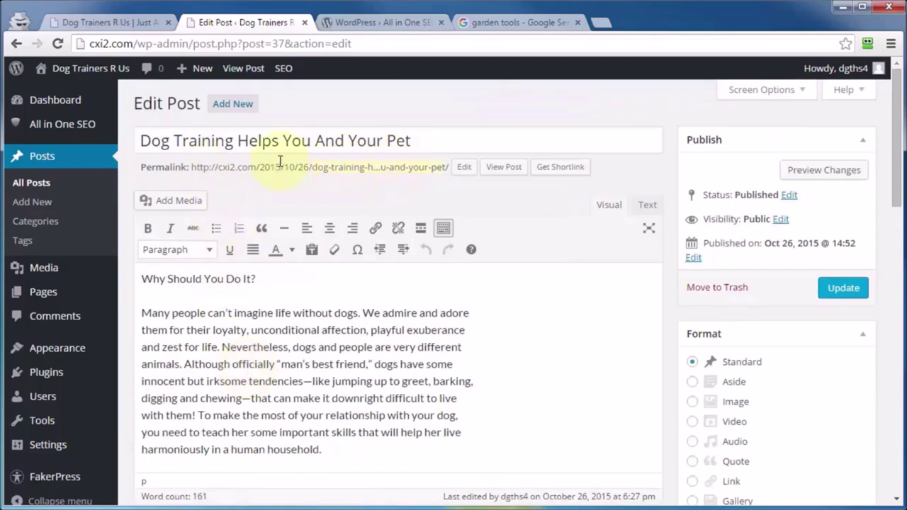
scroll(277, 184, down, 4)
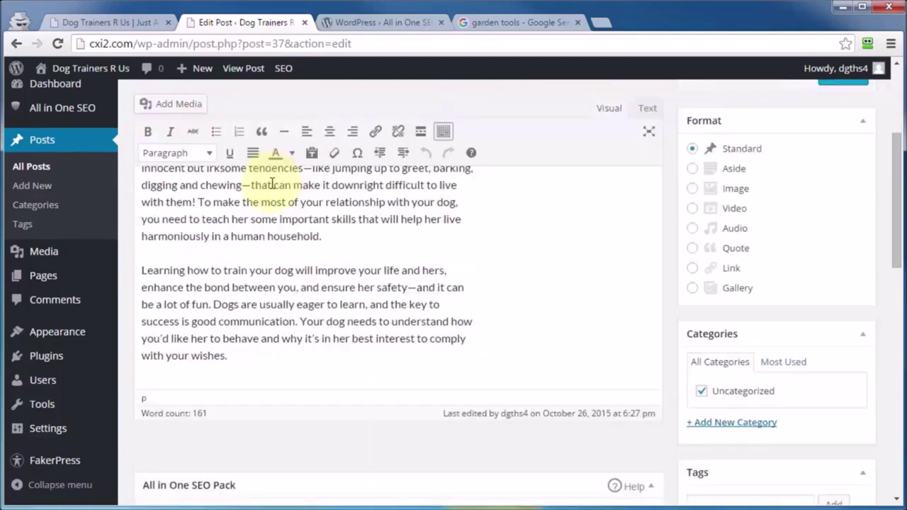
scroll(151, 449, down, 5)
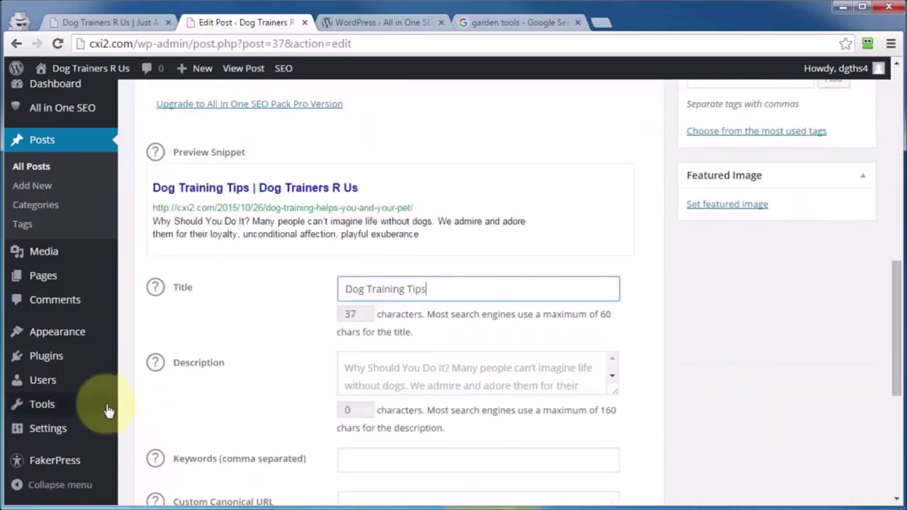
In Permalinks settings in a new tab, select Post name (/%postname%/) and save
mouse_move(44, 427)
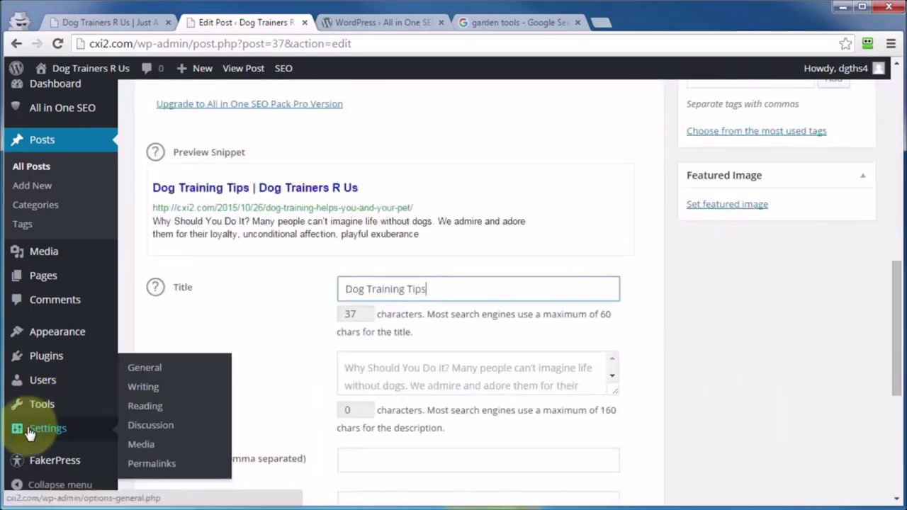
right_click(145, 469)
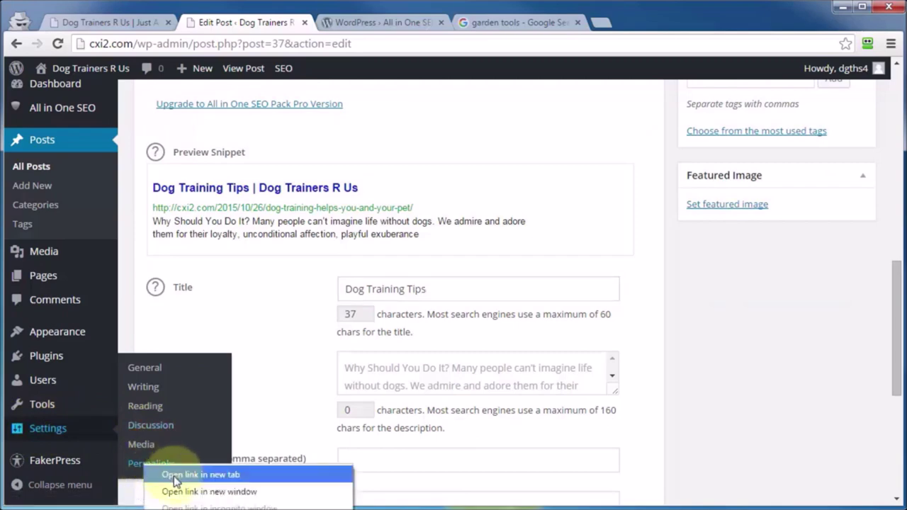
click(177, 472)
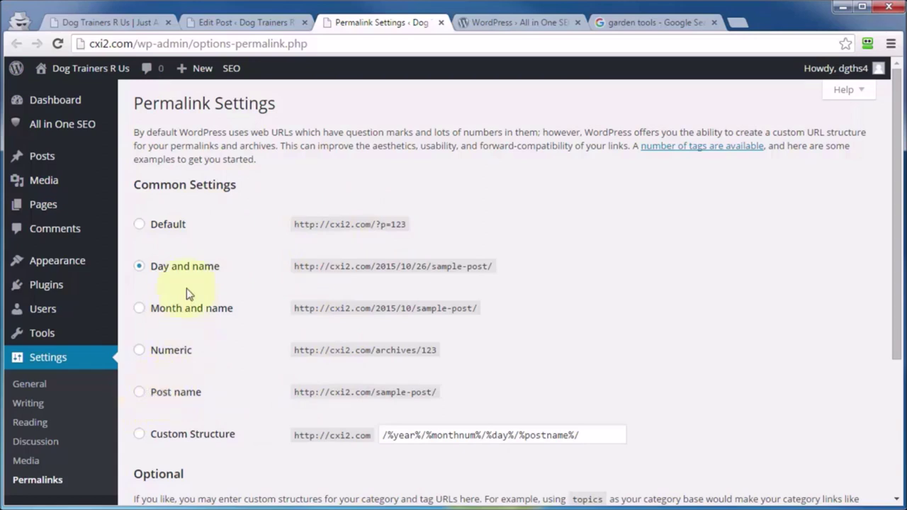
click(141, 393)
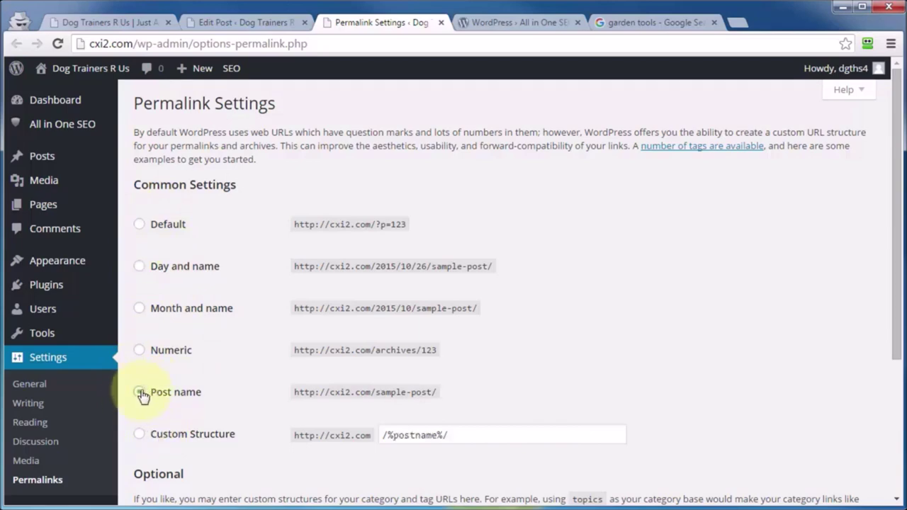
scroll(328, 393, down, 3)
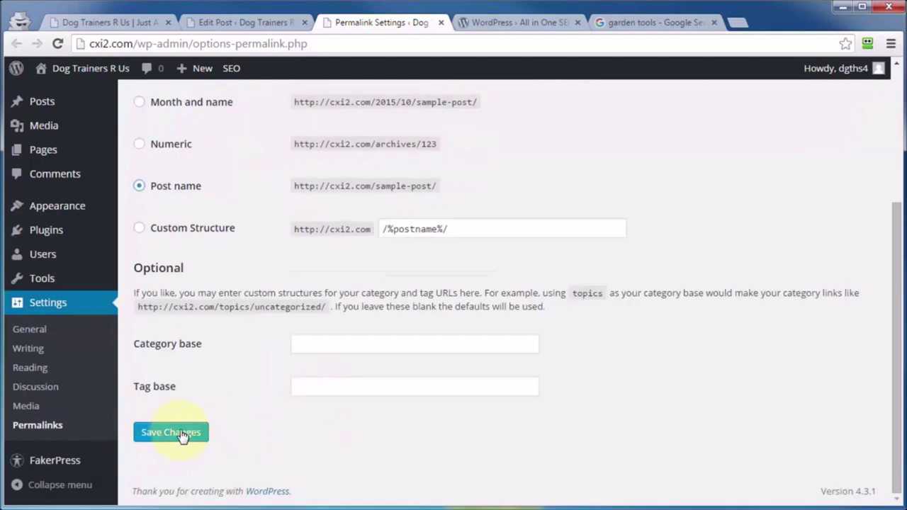
click(177, 440)
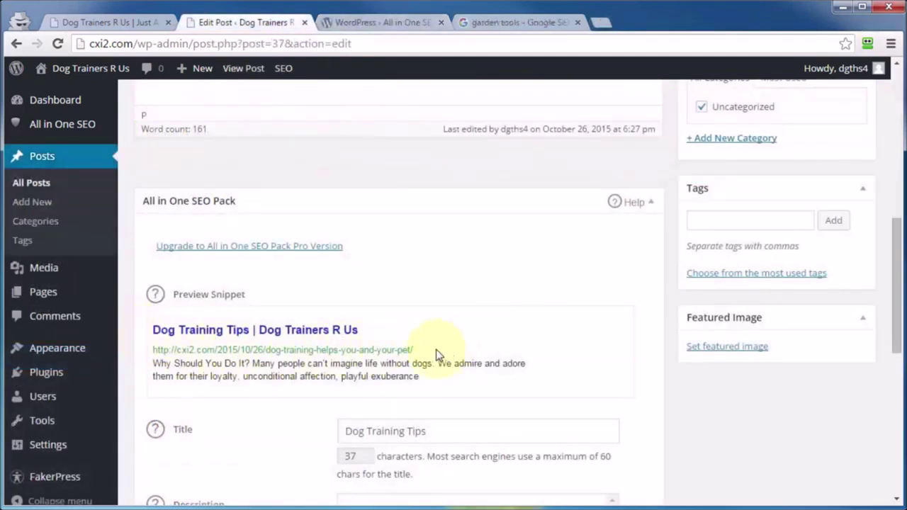
Reload the post editor and re-enter 'Dog Training Tips' as the SEO title
click(59, 42)
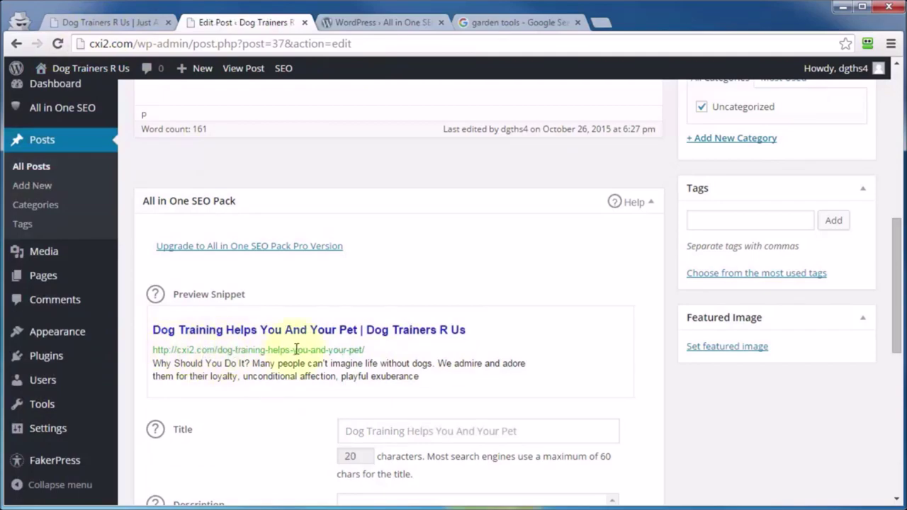
scroll(198, 173, up, 5)
scroll(678, 395, down, 10)
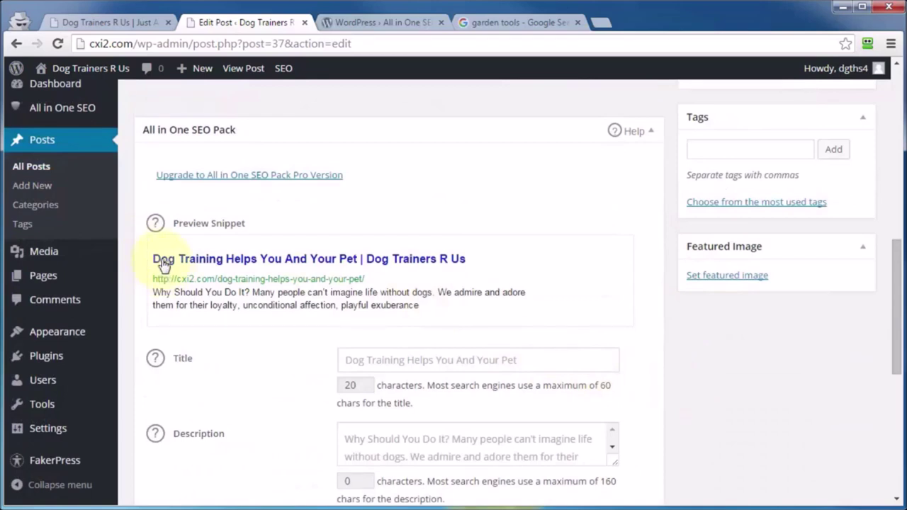
click(378, 359)
text(Dog Training Tips)
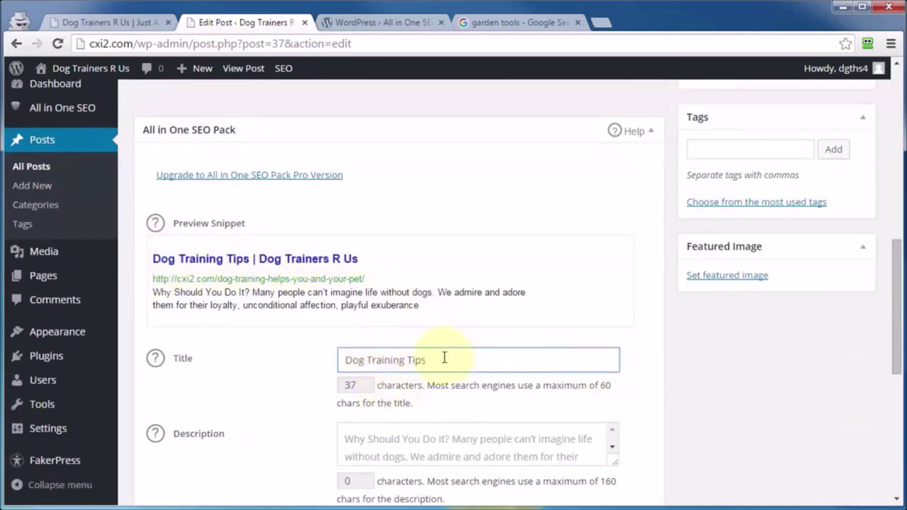
Write the SEO description 'This will give you some valuable dog training tips and techniques…'
scroll(604, 385, down, 1)
click(603, 384)
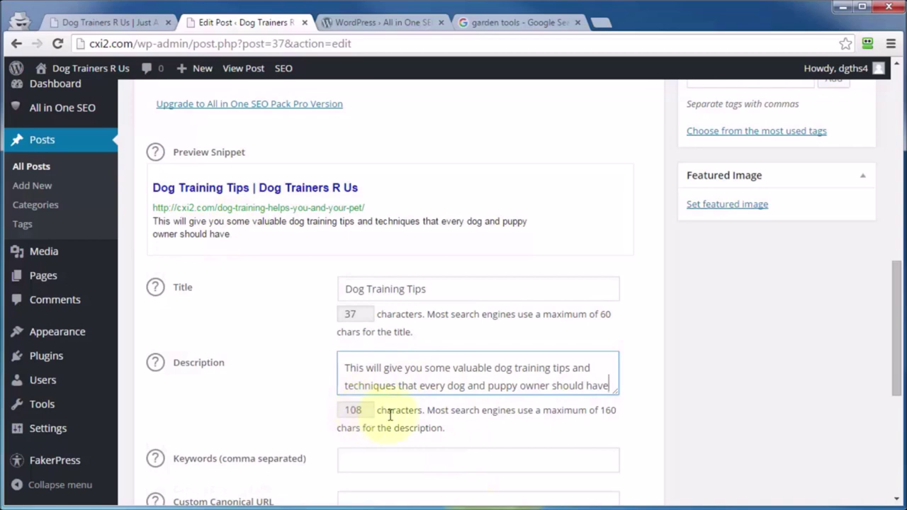
scroll(389, 416, down, 2)
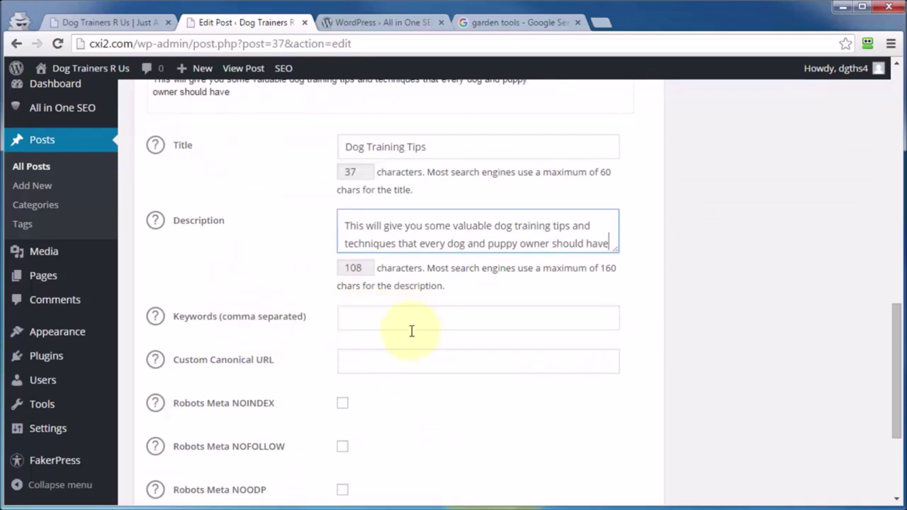
scroll(461, 368, up, 9)
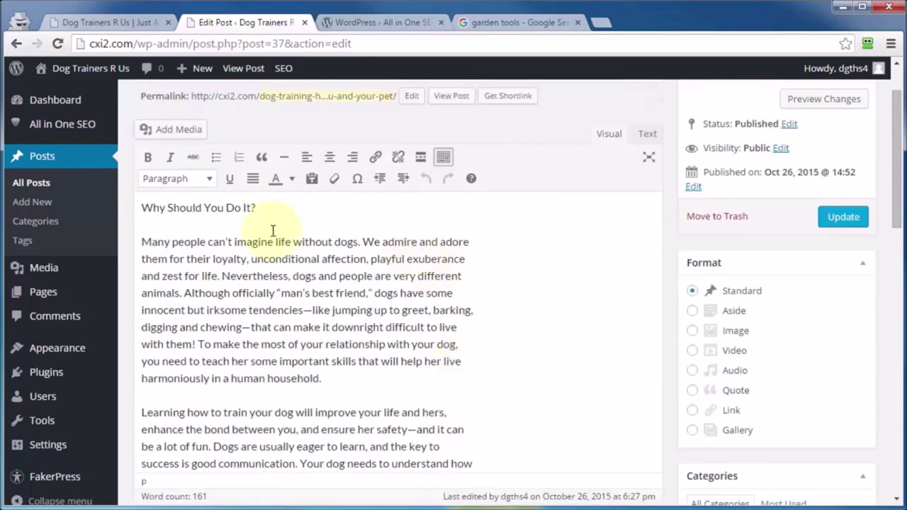
scroll(387, 333, up, 1)
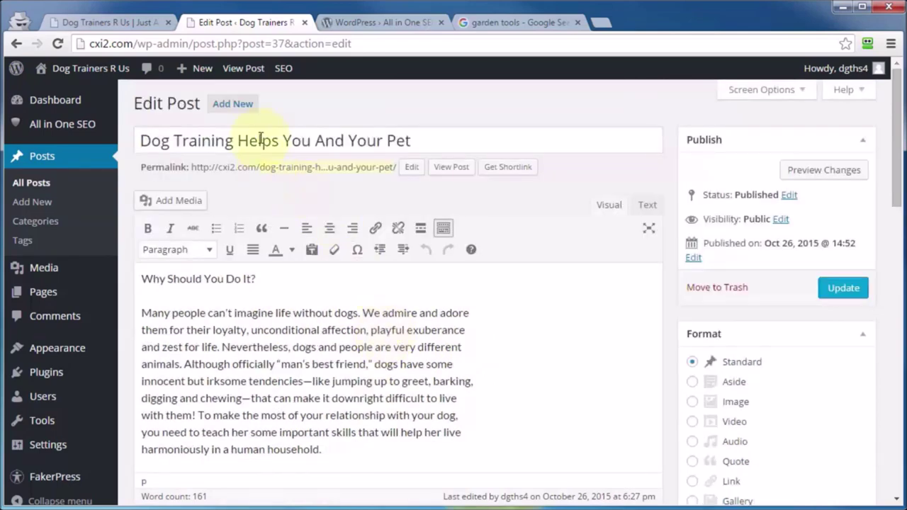
click(496, 23)
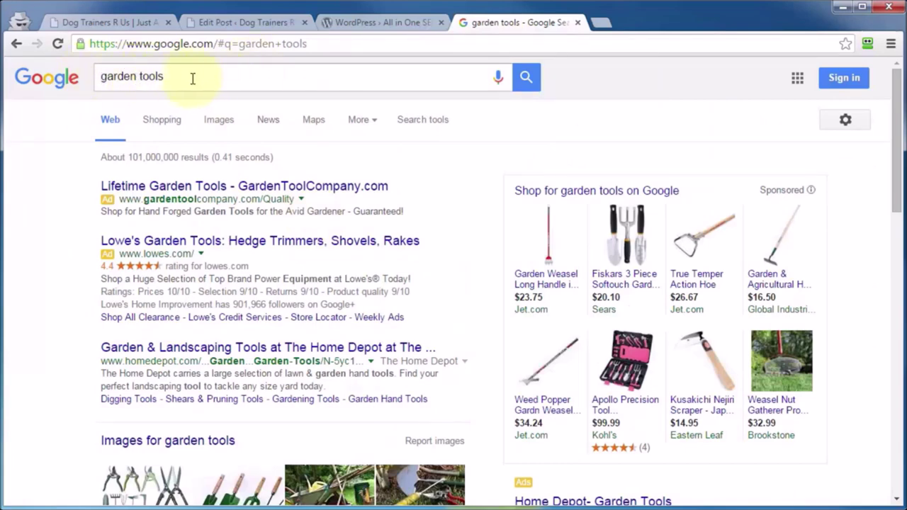
click(245, 22)
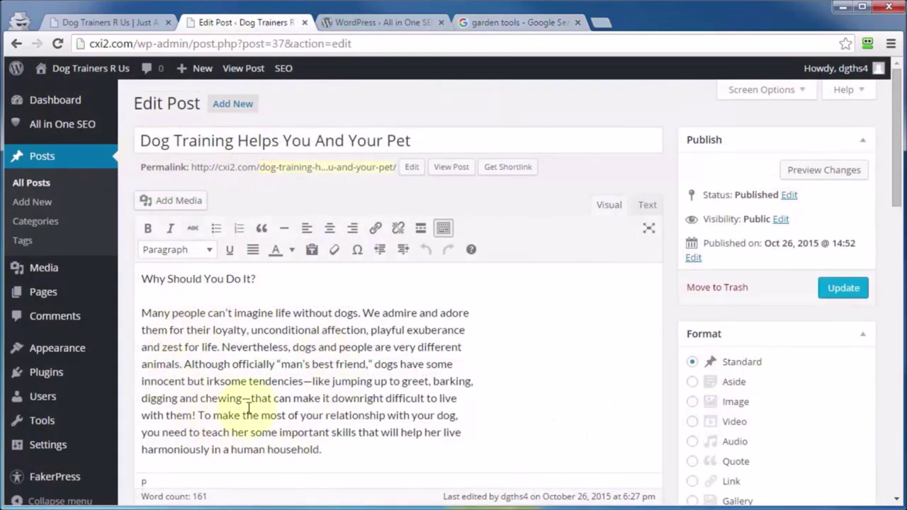
Update the post 'Dog Training Helps You And Your Pet' so its SEO title and description are saved
scroll(311, 362, down, 2)
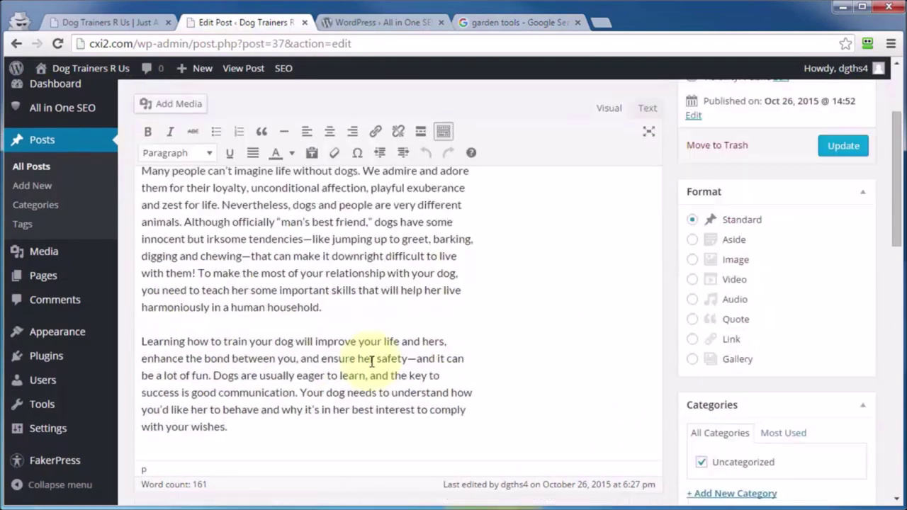
scroll(259, 337, up, 1)
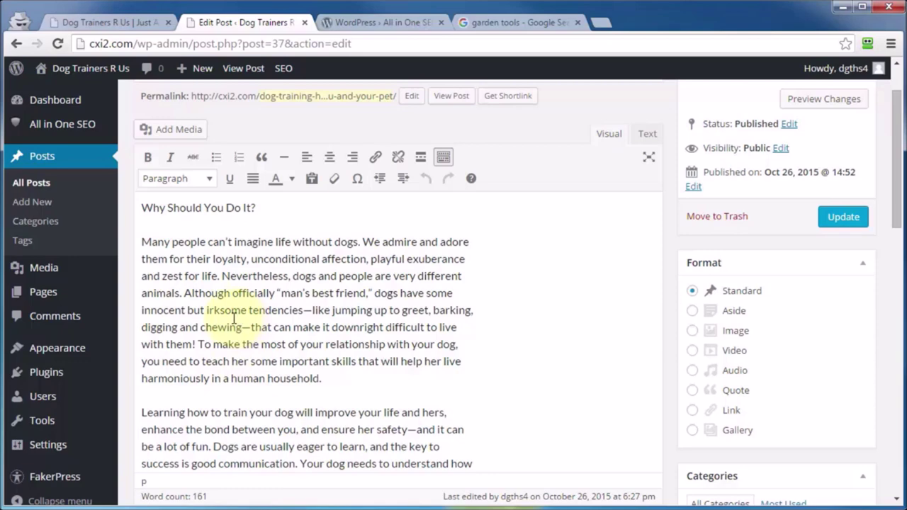
scroll(230, 322, down, 10)
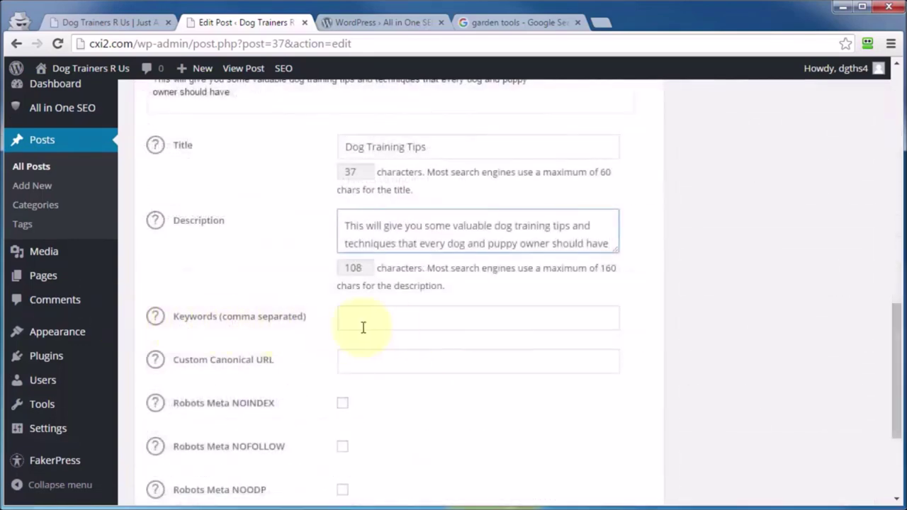
scroll(340, 277, down, 3)
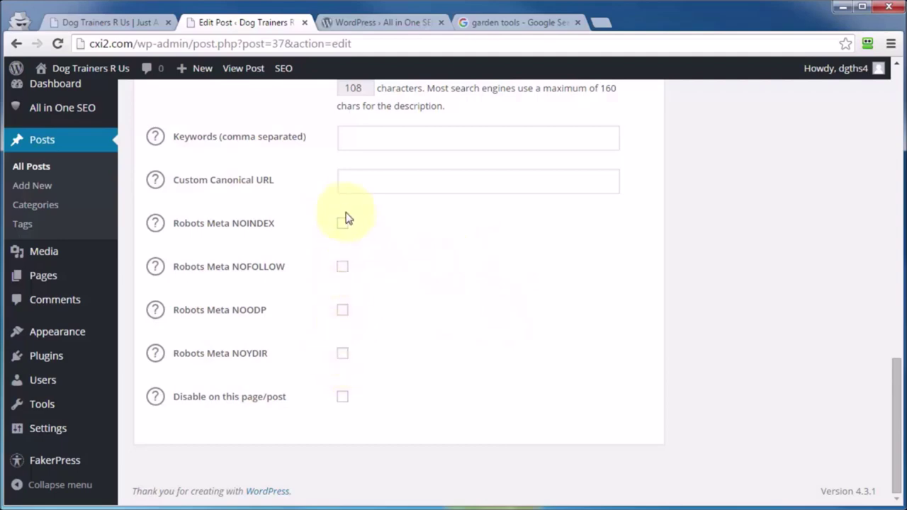
key(Home)
click(844, 183)
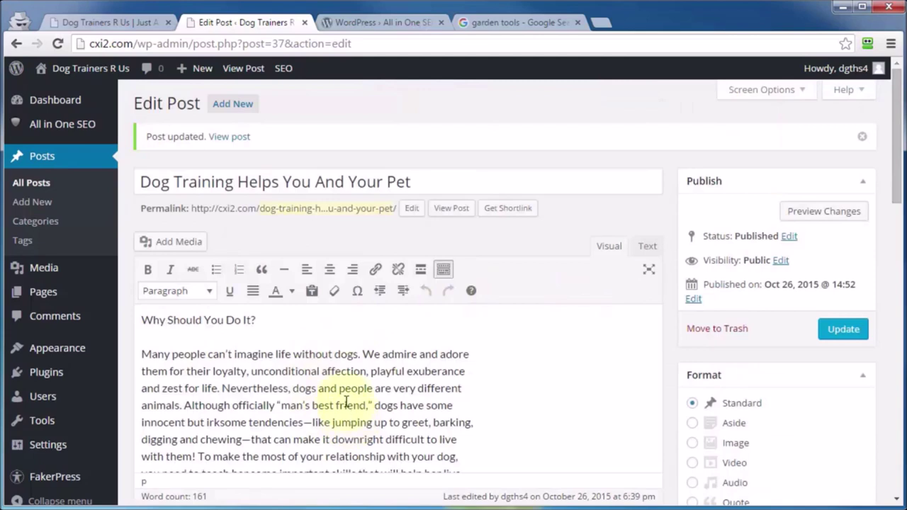
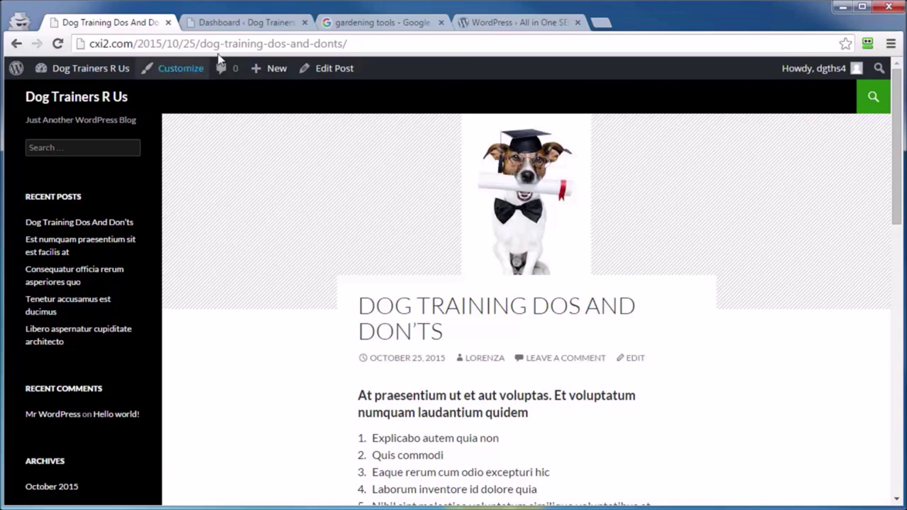
Switch to the Dashboard browser tab to show the Dog Trainers R Us admin dashboard
click(232, 23)
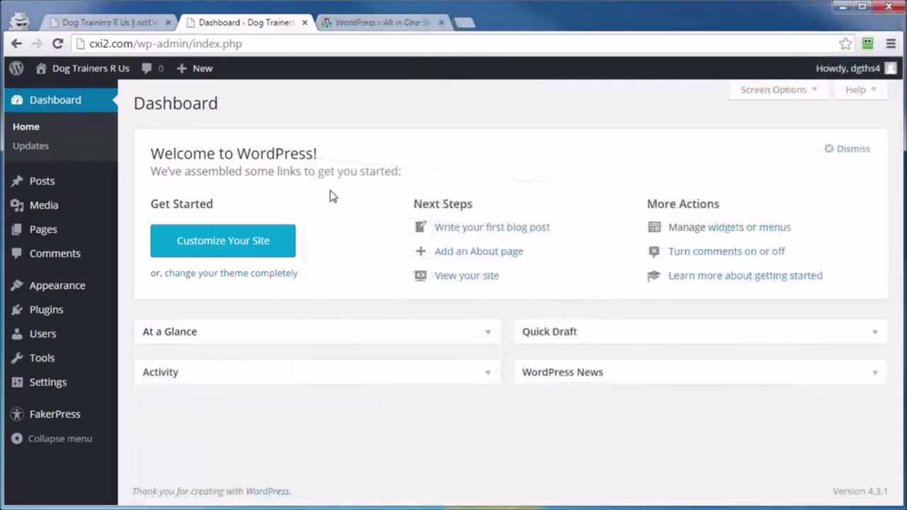
mouse_move(37, 318)
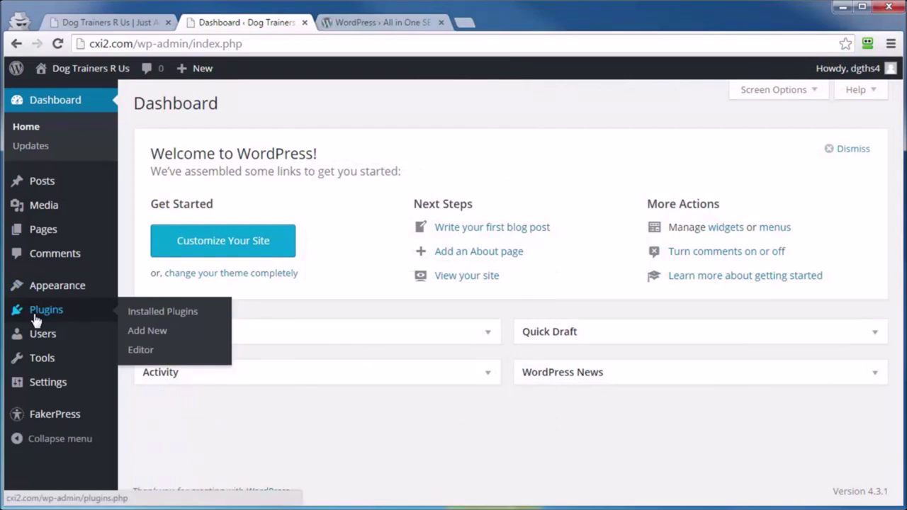
Search new plugins for 'all in one seo pack', install and activate it, and dismiss its welcome popup
click(141, 337)
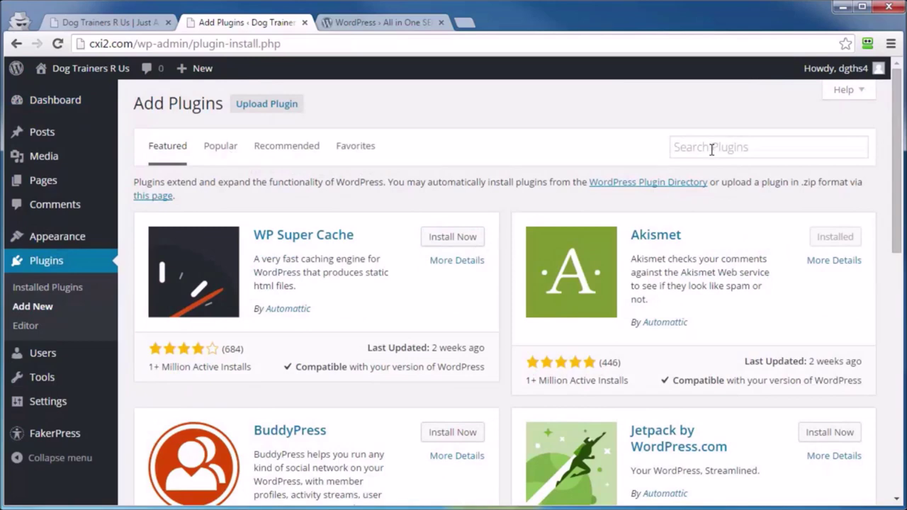
click(711, 149)
text(all in one seo pack)
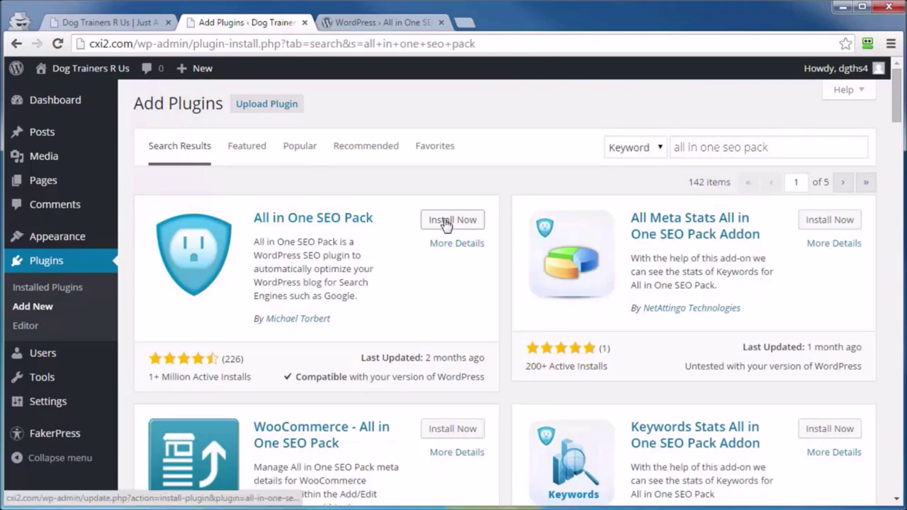
click(446, 221)
click(169, 224)
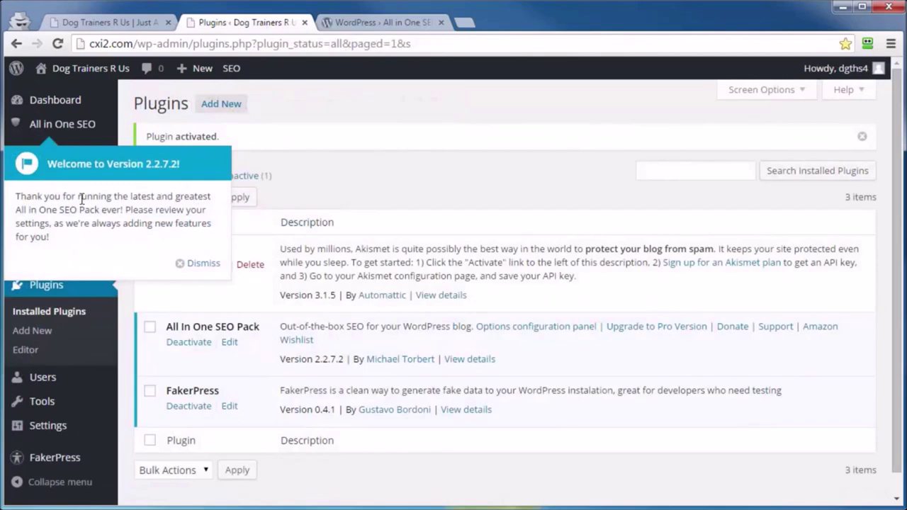
click(199, 269)
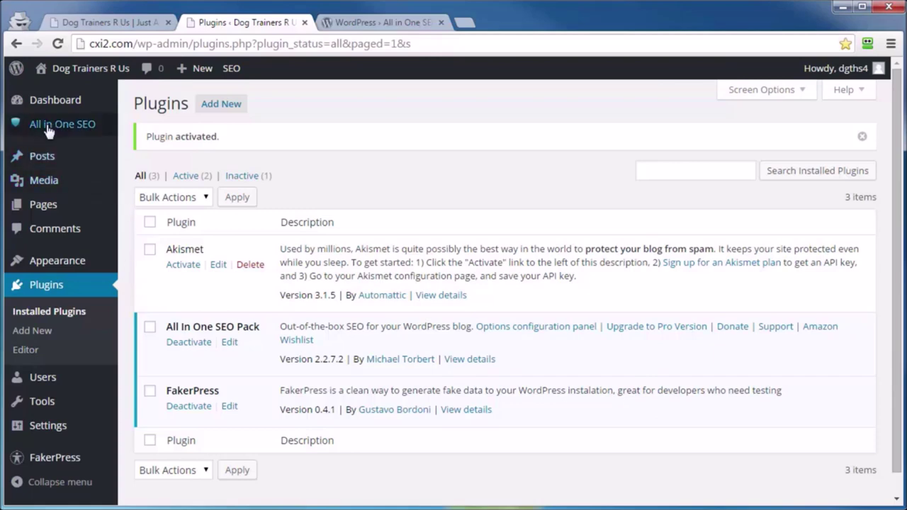
mouse_move(40, 127)
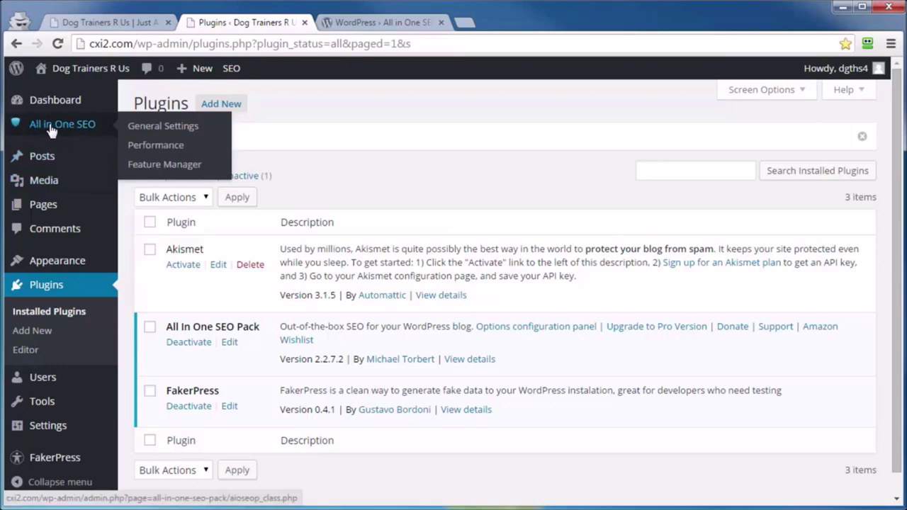
Open All in One SEO General Settings, dismiss the notice, and review the donation help, Home Page and Keyword settings
click(137, 133)
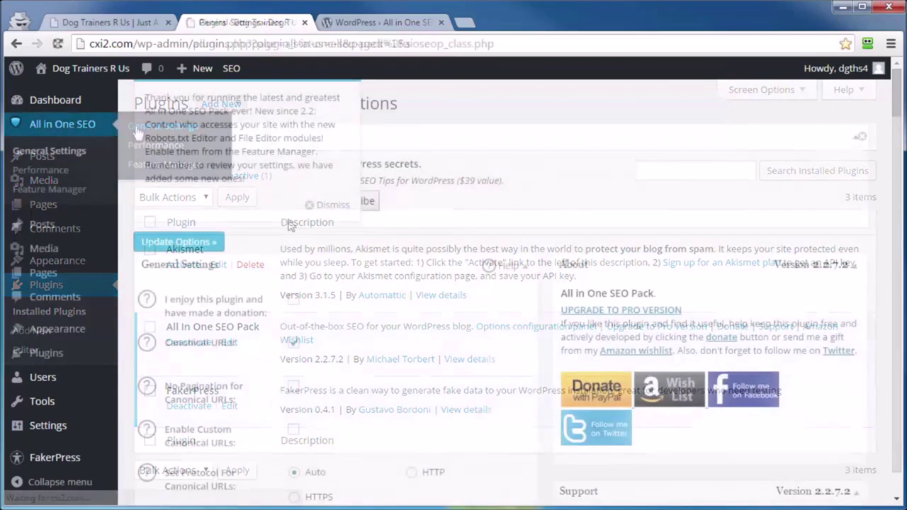
click(331, 209)
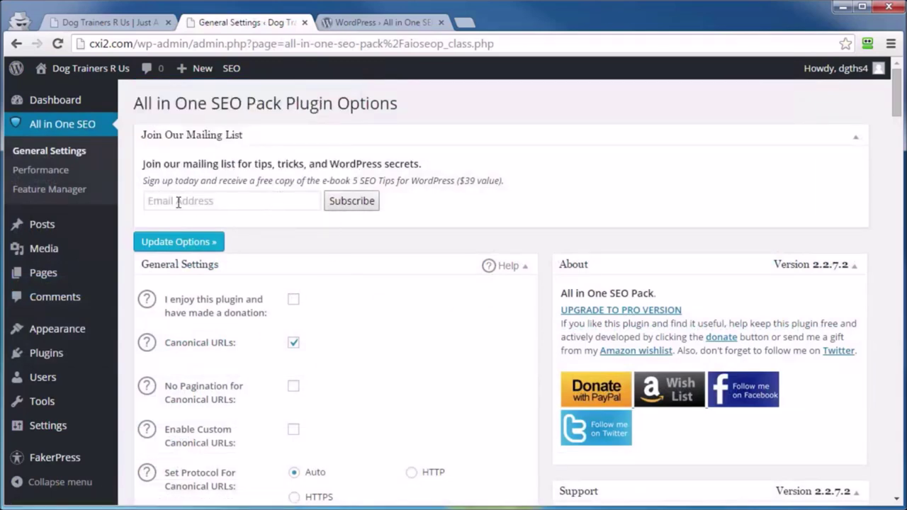
scroll(370, 264, down, 2)
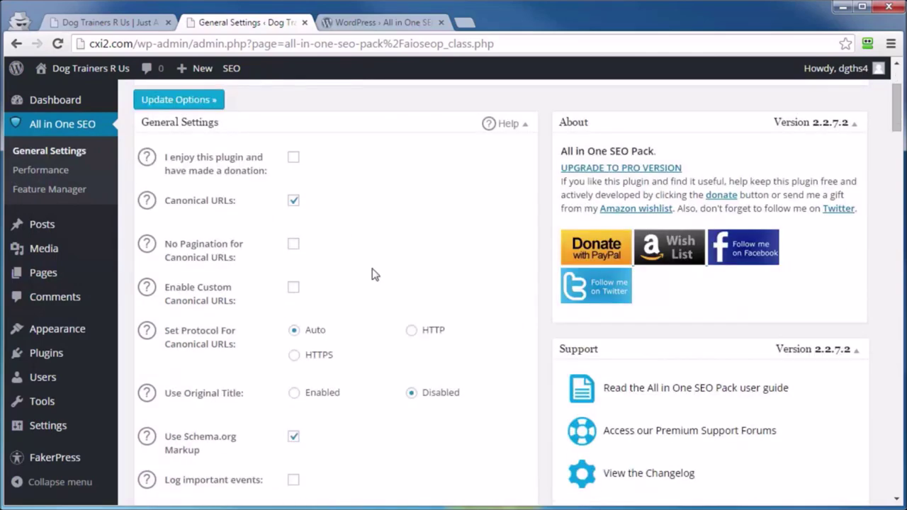
click(205, 172)
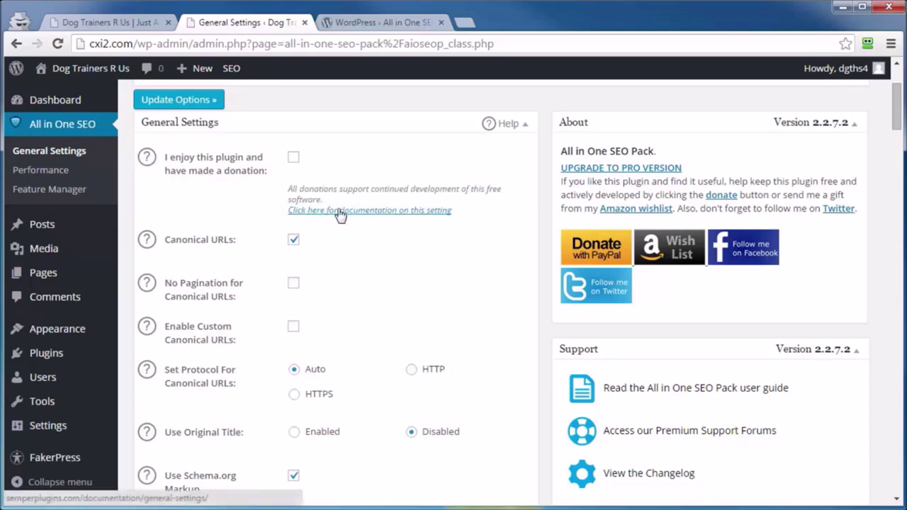
click(235, 176)
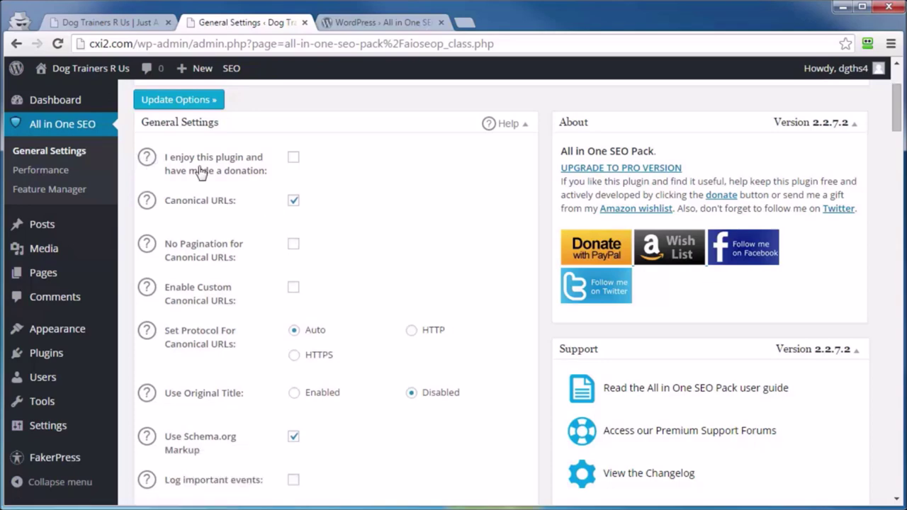
scroll(241, 418, down, 5)
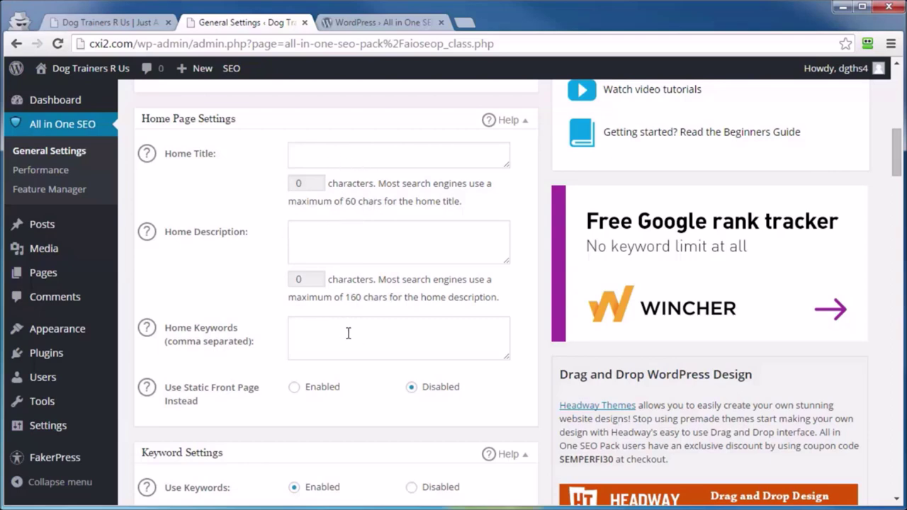
scroll(347, 333, down, 2)
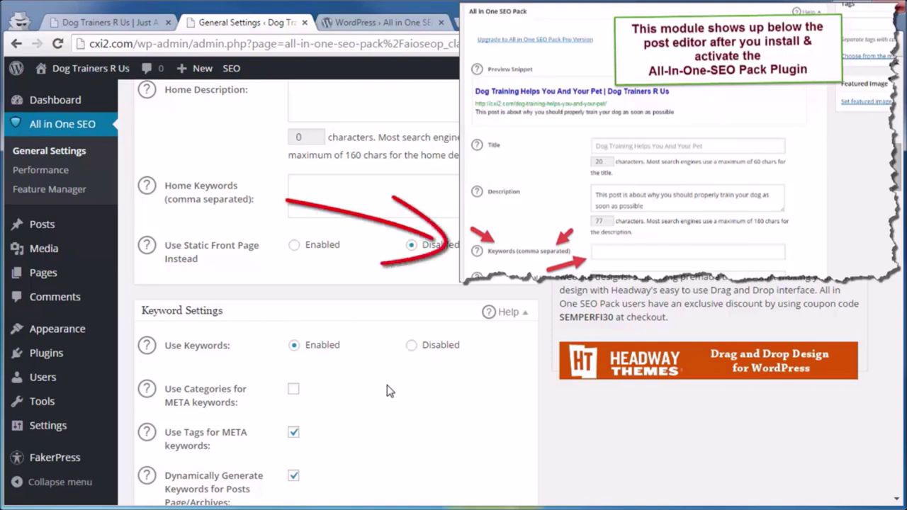
Scroll past Title and Display Settings to the bottom and save the SEO general settings with Update Options
scroll(348, 382, down, 7)
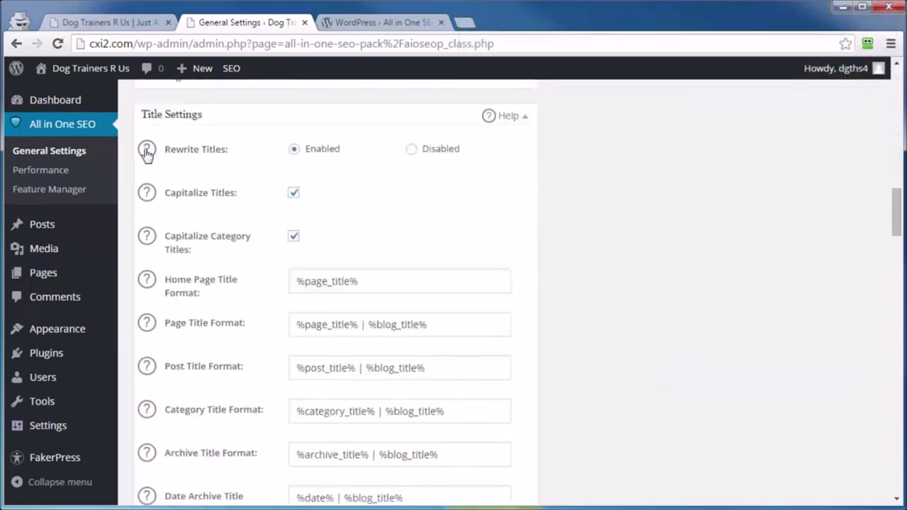
scroll(244, 245, down, 2)
scroll(245, 246, down, 7)
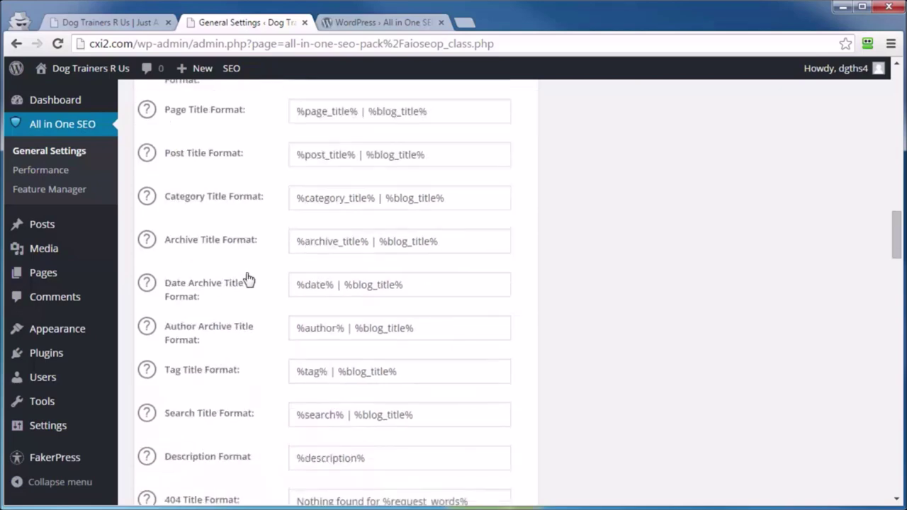
scroll(248, 296, down, 2)
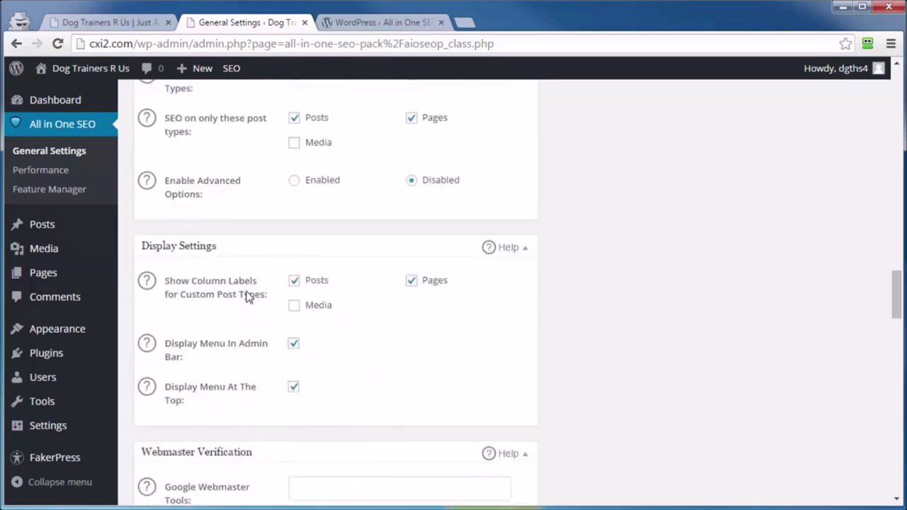
scroll(272, 245, down, 1)
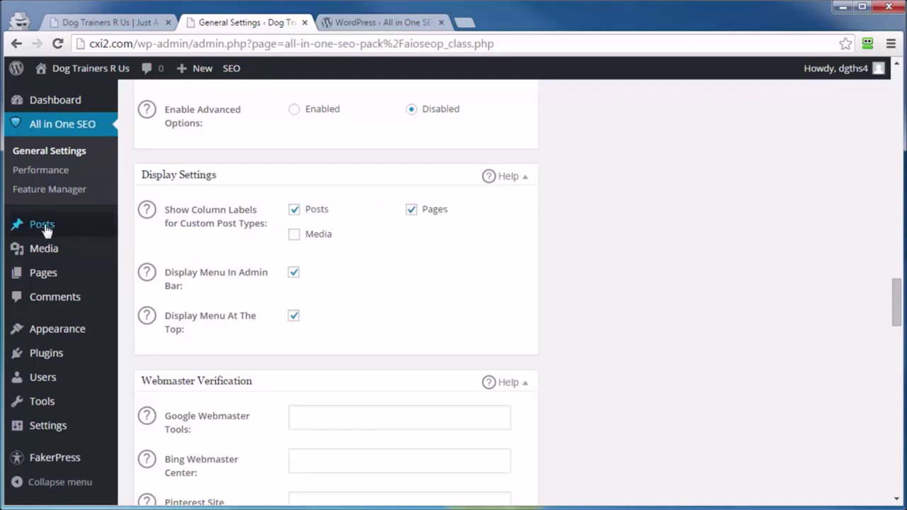
mouse_move(41, 231)
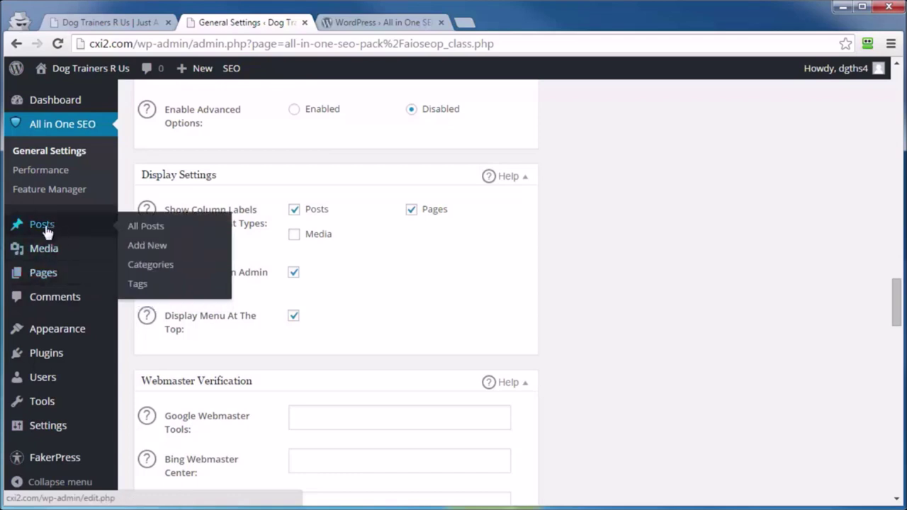
click(43, 225)
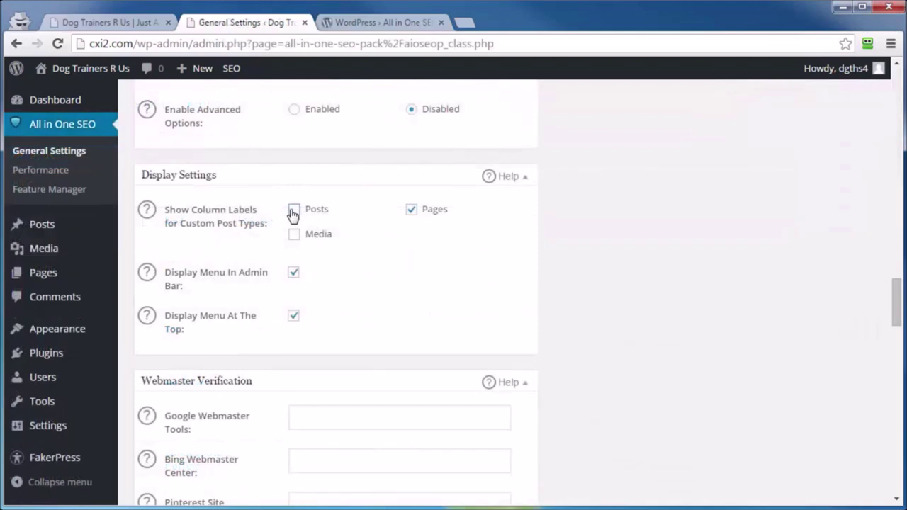
scroll(248, 261, down, 2)
scroll(248, 260, down, 20)
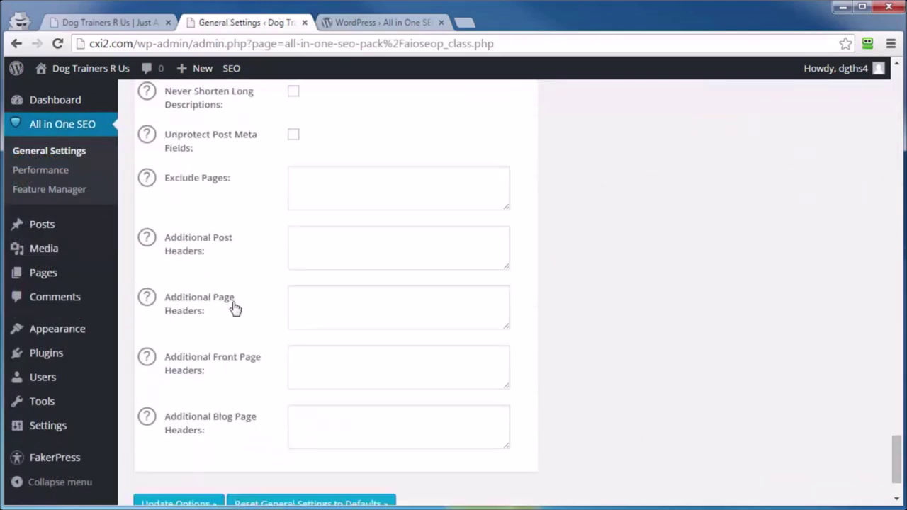
click(170, 412)
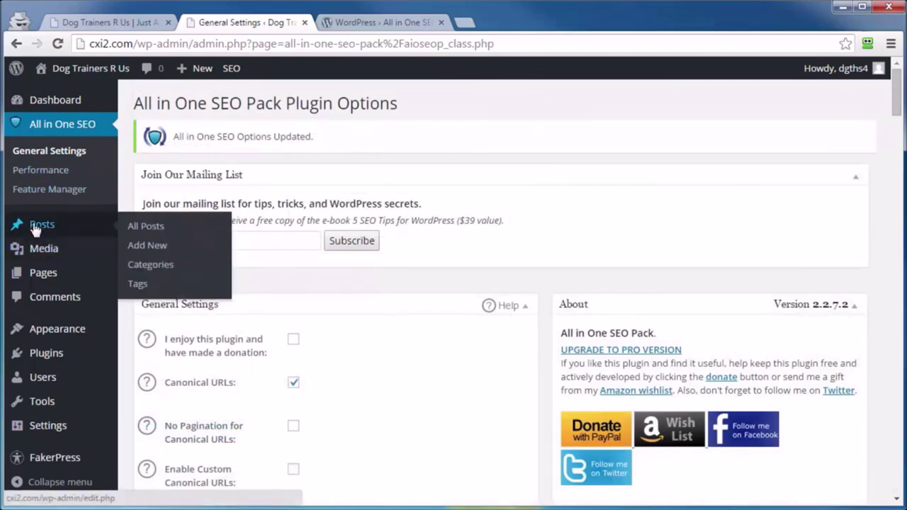
click(34, 226)
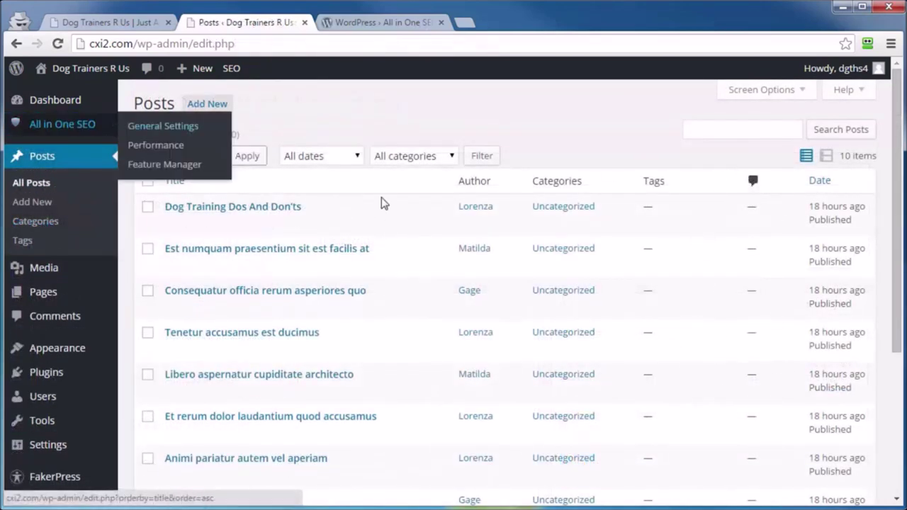
mouse_move(37, 135)
click(178, 126)
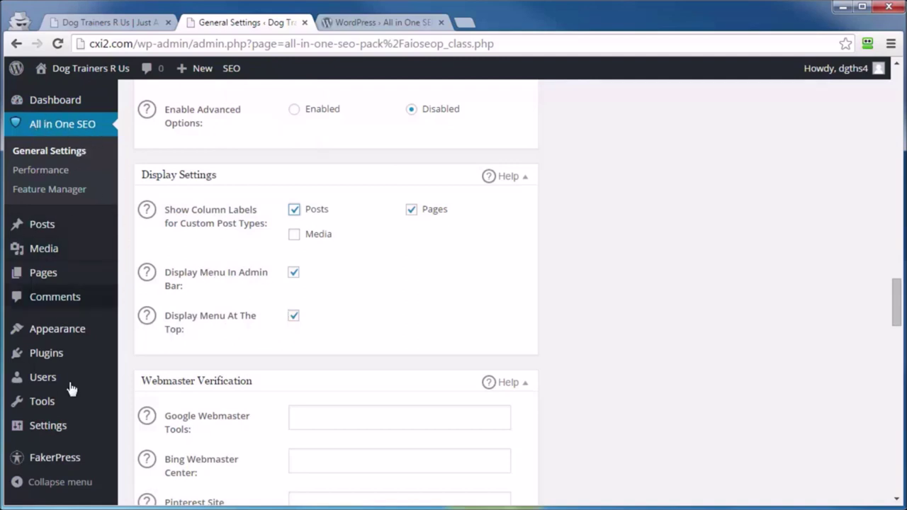
Check the Bing Webmaster Center help and save settings with noindex for categories, date and author archives
scroll(166, 330, down, 3)
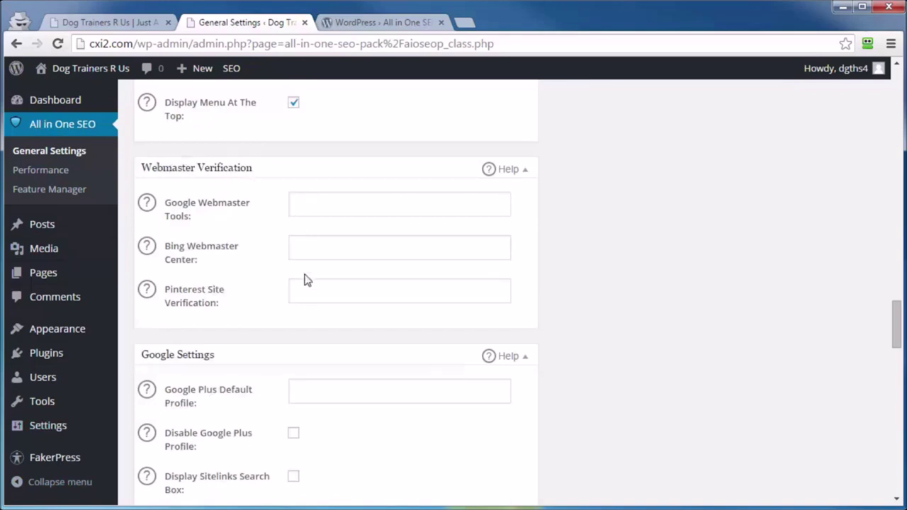
click(183, 255)
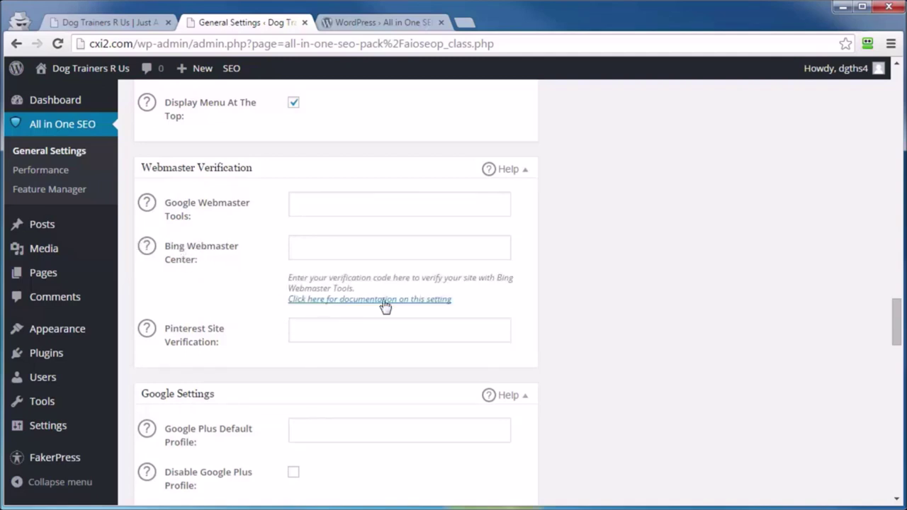
click(188, 247)
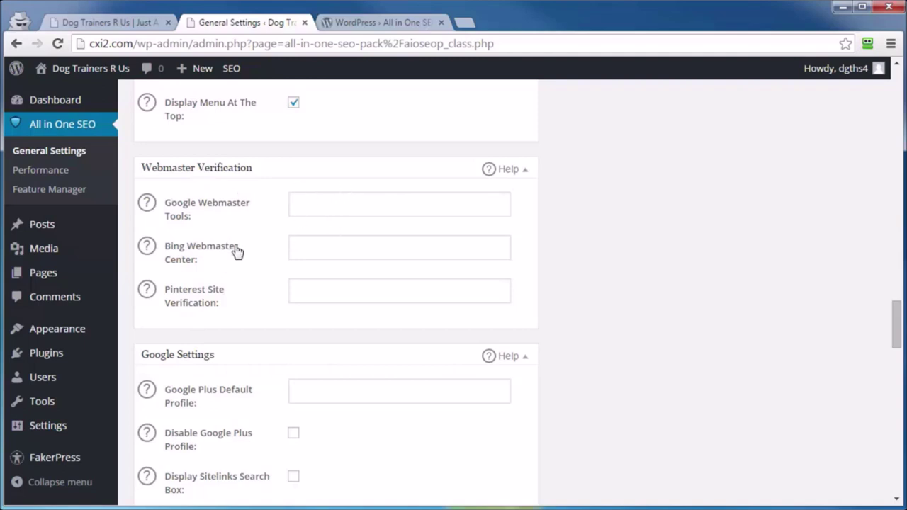
scroll(236, 250, down, 3)
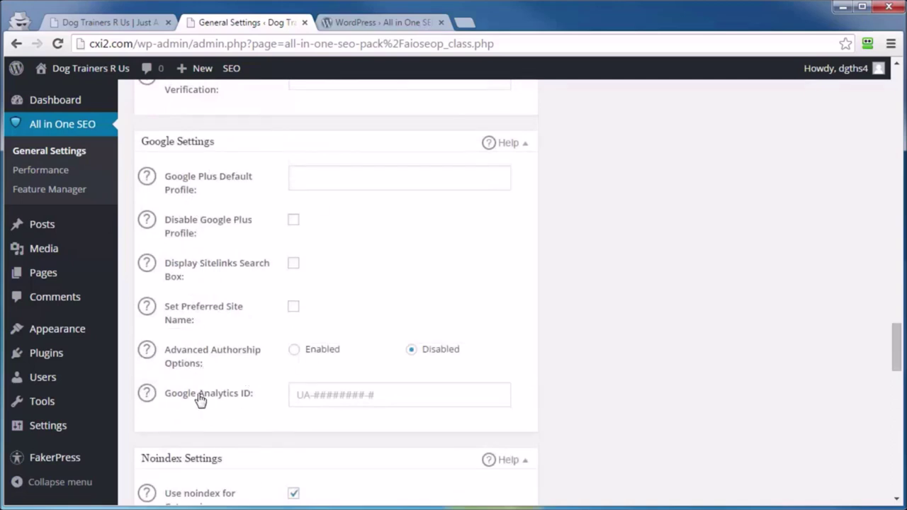
scroll(201, 399, down, 5)
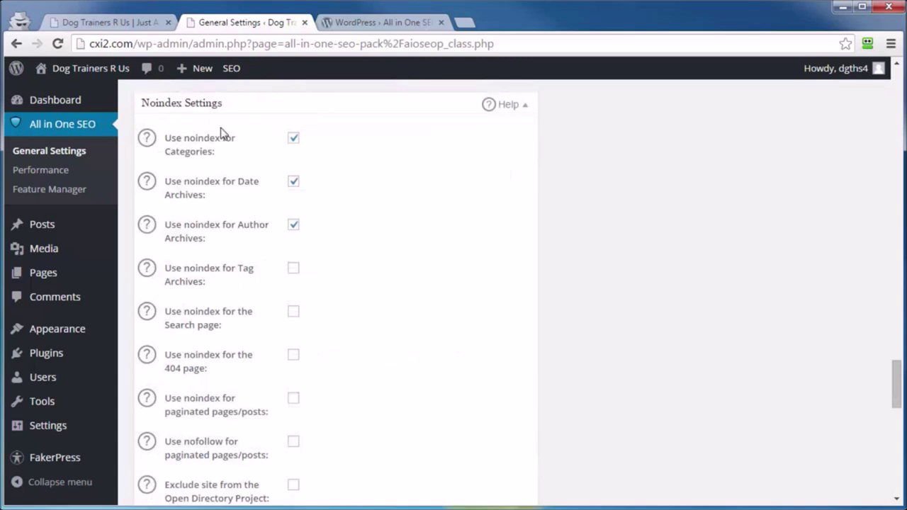
scroll(218, 202, down, 5)
scroll(219, 204, up, 5)
scroll(213, 201, down, 10)
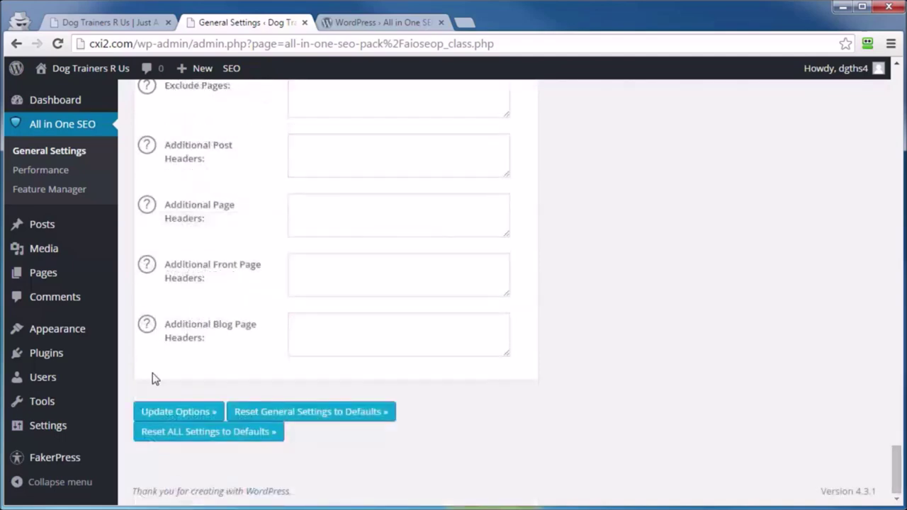
click(182, 418)
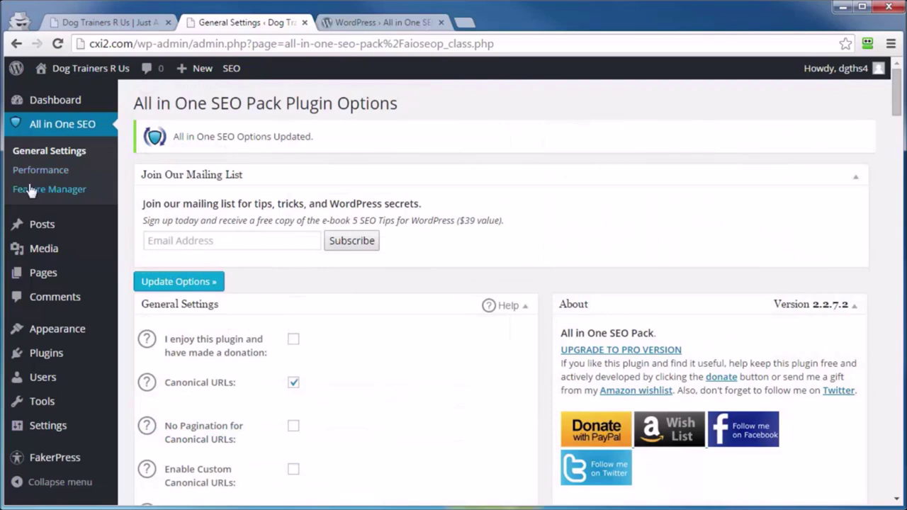
Look over the Feature Manager's XML Sitemaps, Social Meta, Robots.txt and other inactive feature cards
click(25, 190)
scroll(160, 244, down, 2)
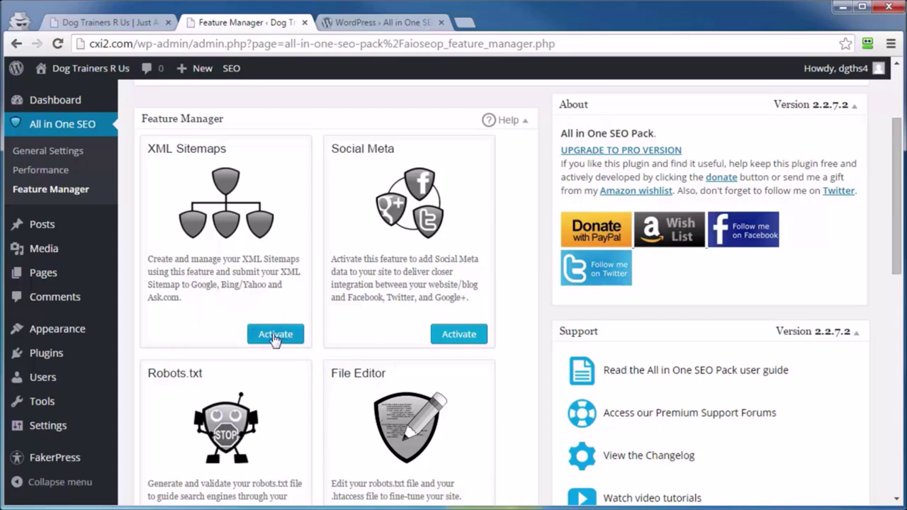
scroll(379, 277, down, 3)
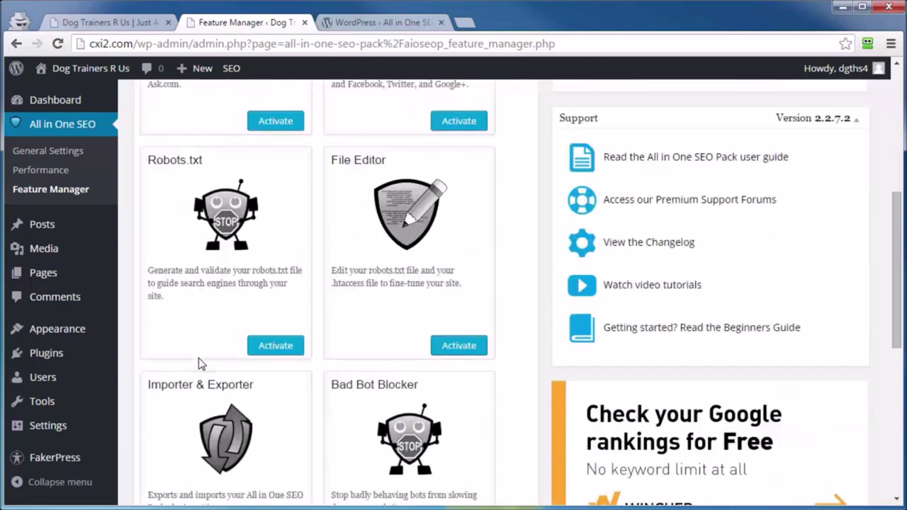
scroll(337, 397, down, 2)
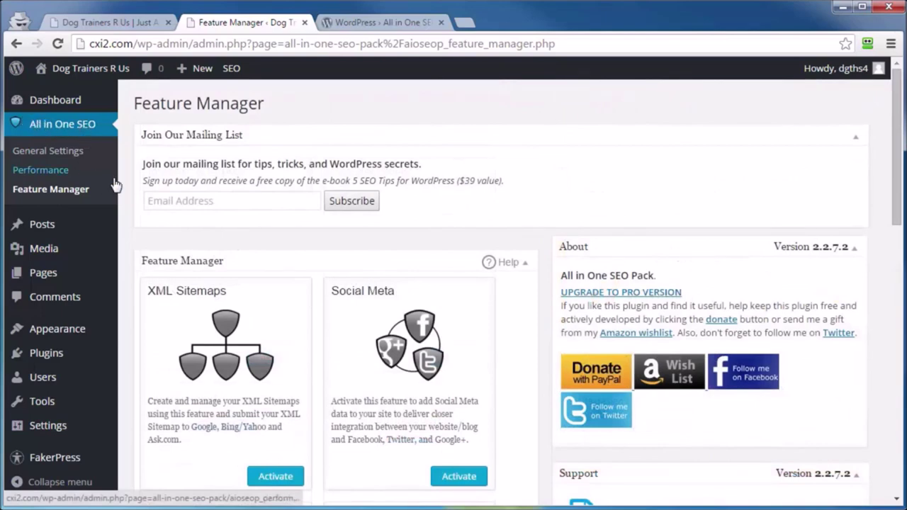
mouse_move(35, 230)
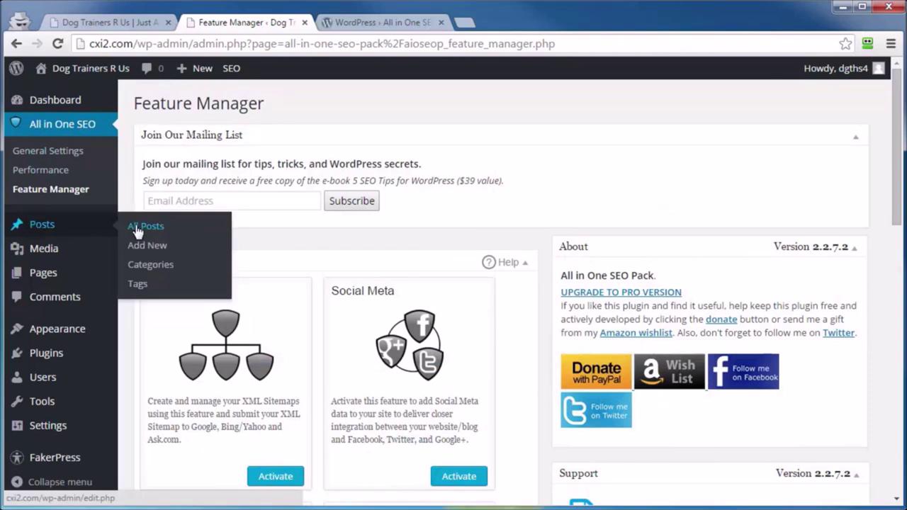
click(147, 245)
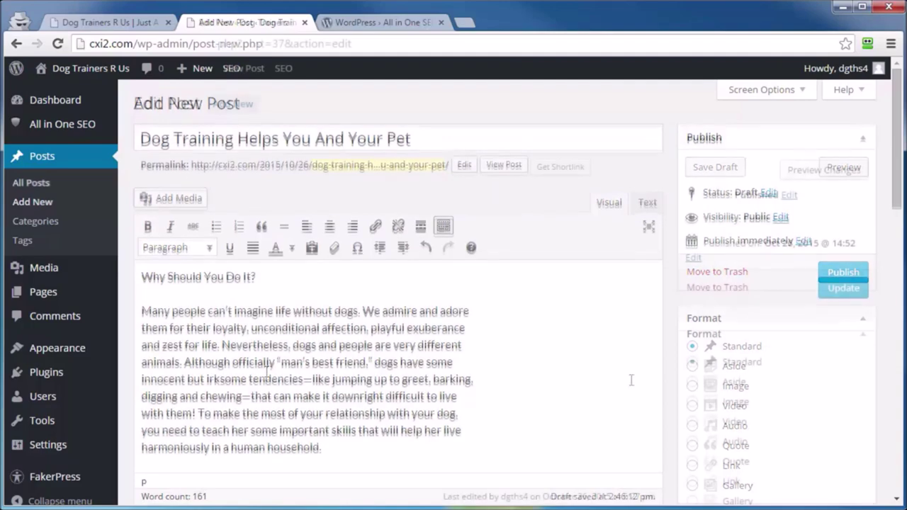
Scroll the 'Dog Training Helps You And Your Pet' editor down to the All in One SEO Pack box
scroll(621, 329, down, 7)
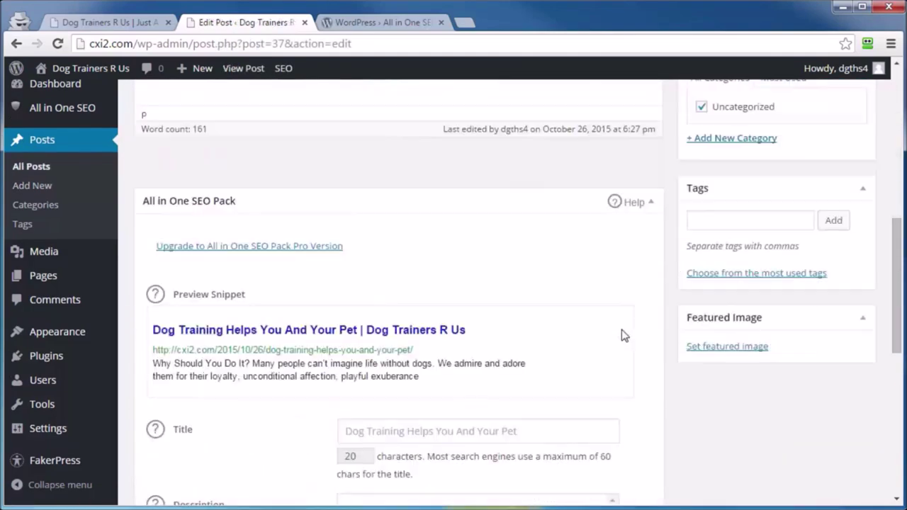
scroll(621, 329, down, 1)
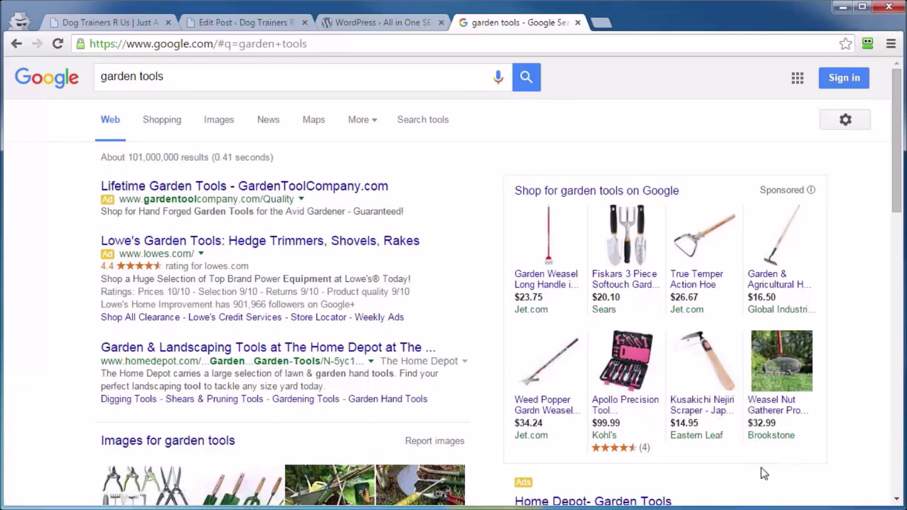
Scroll through the Google 'garden tools' results, then return to the Edit Post tab
scroll(317, 262, down, 1)
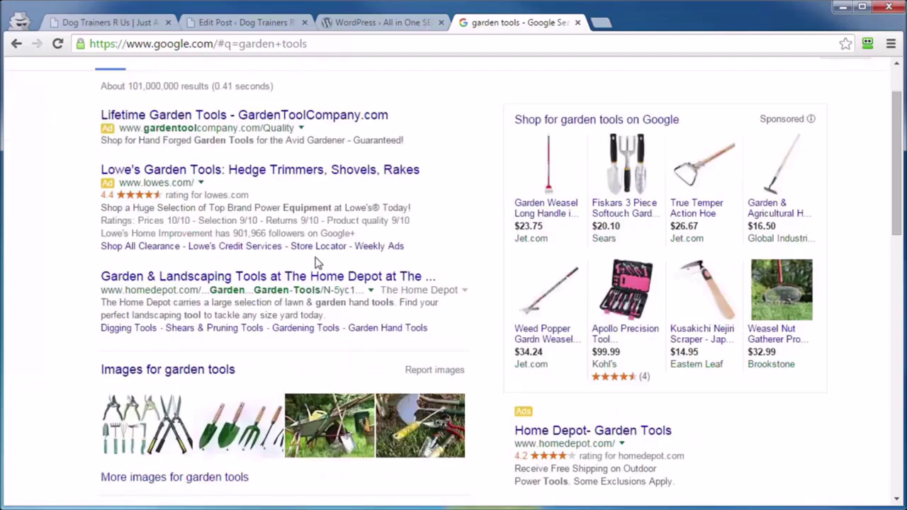
scroll(317, 262, down, 2)
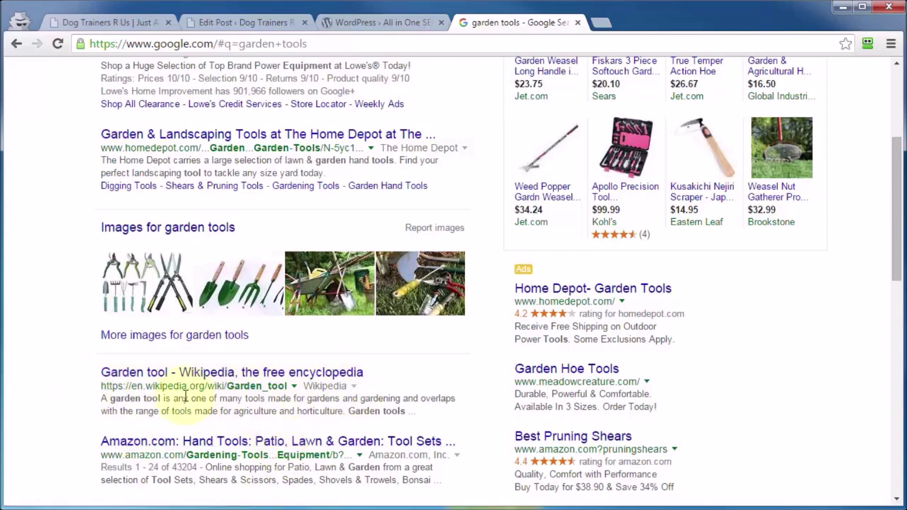
click(234, 23)
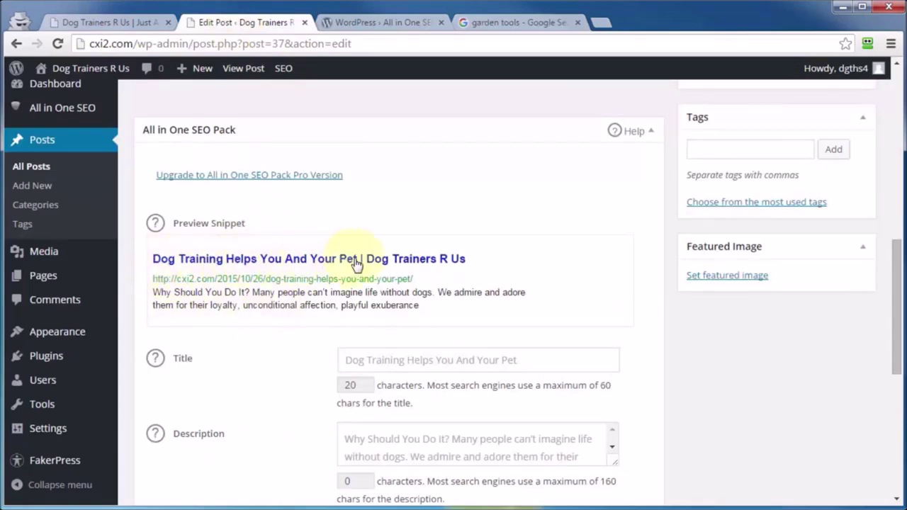
Enter 'Dog Training Tips' as the post's SEO title, previewed as 'Dog Training Tips | Dog Trainers R Us'
scroll(748, 386, up, 10)
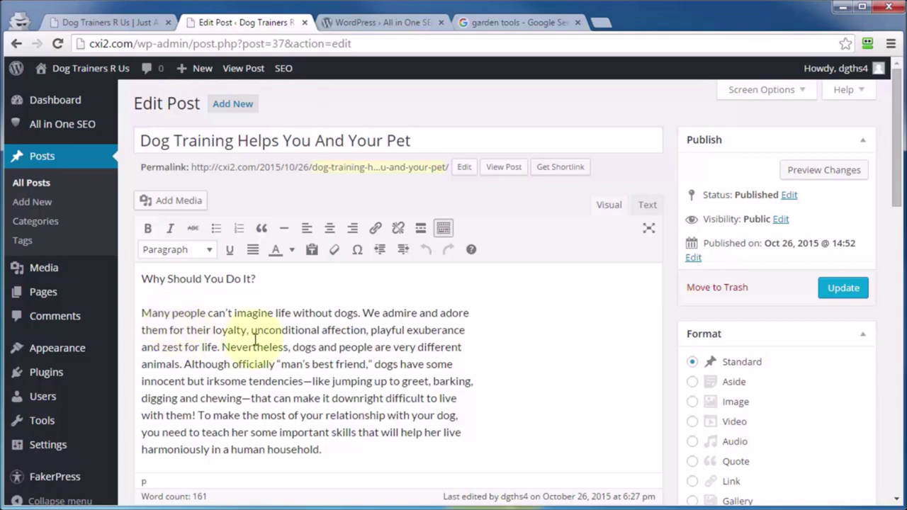
scroll(689, 400, down, 5)
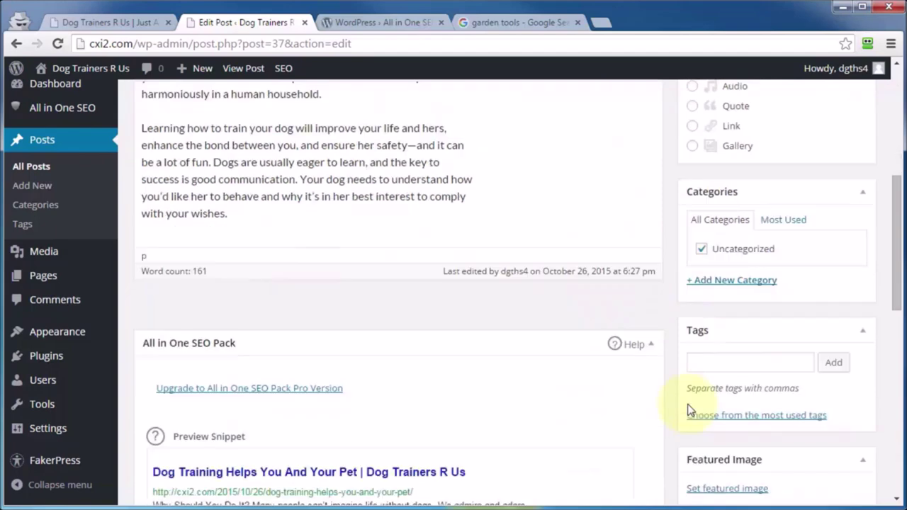
scroll(690, 409, down, 2)
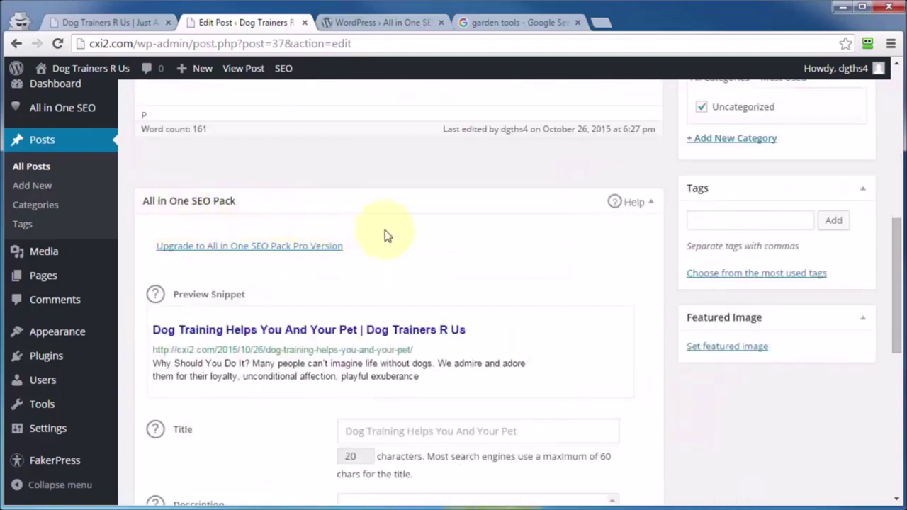
scroll(530, 267, down, 2)
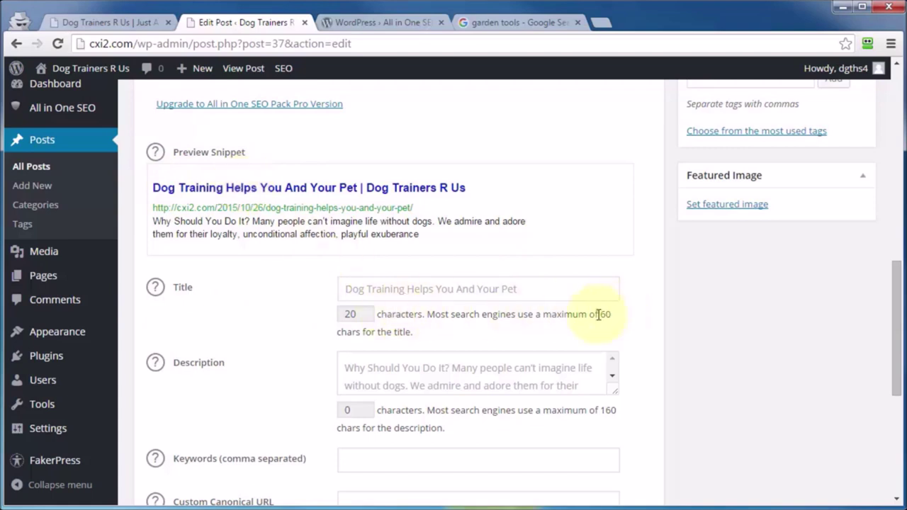
click(347, 290)
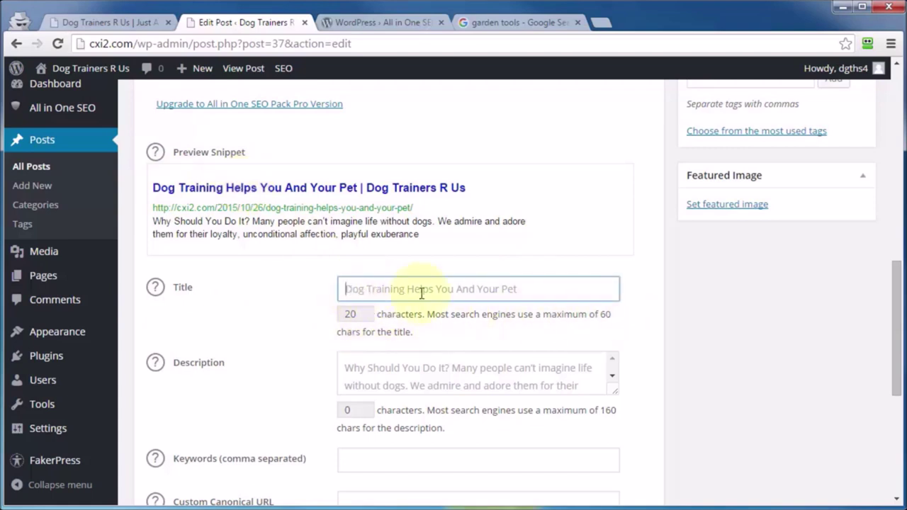
text(Dog Training Tips)
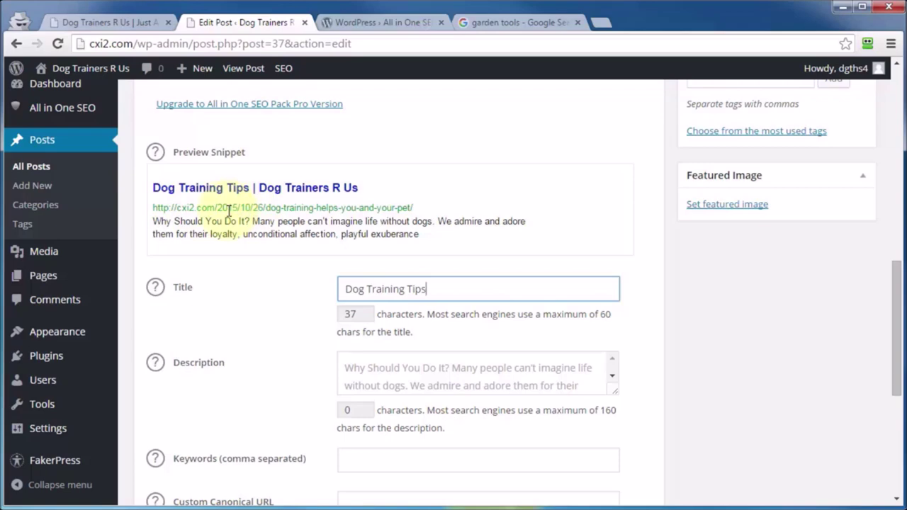
scroll(248, 372, up, 10)
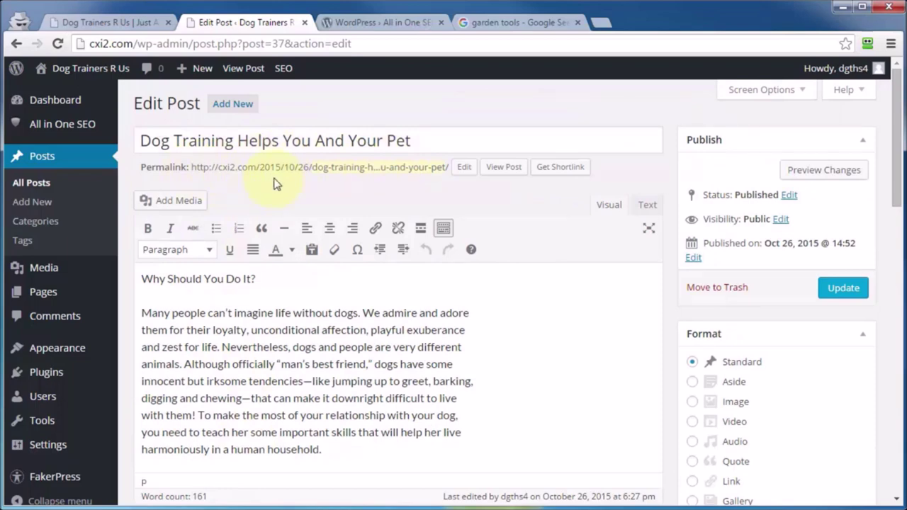
scroll(234, 234, down, 10)
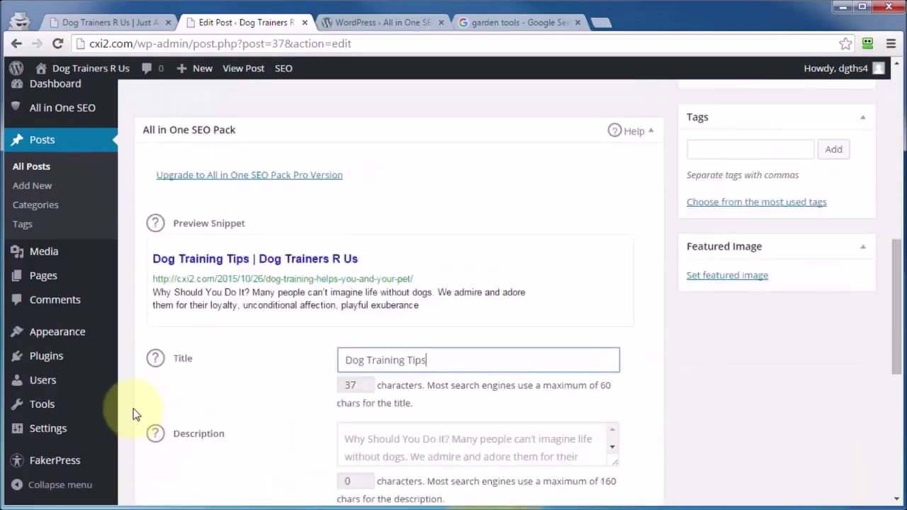
scroll(136, 415, down, 1)
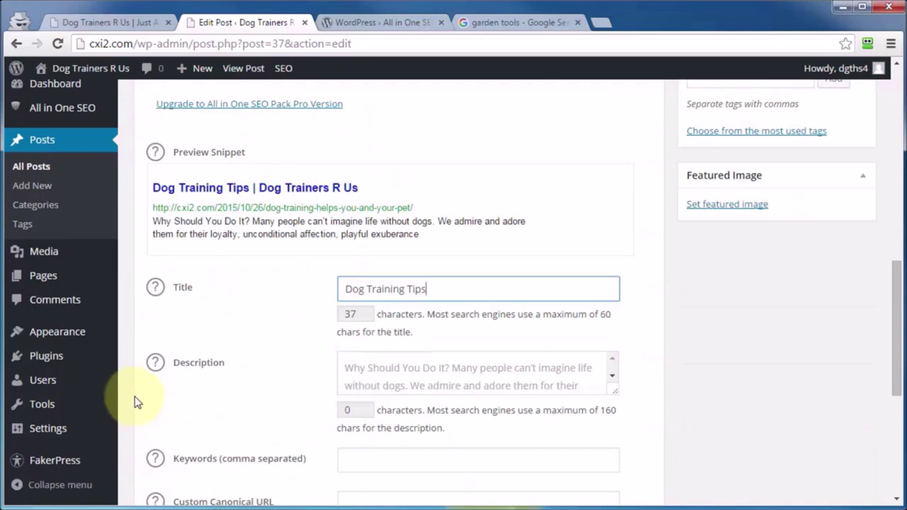
mouse_move(74, 425)
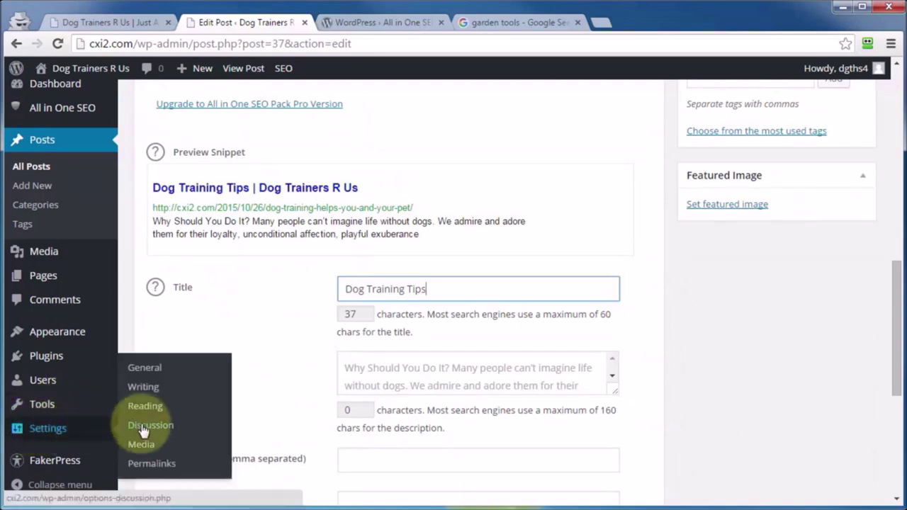
In a new Permalink Settings tab, save the Post name structure, then close that tab
right_click(146, 468)
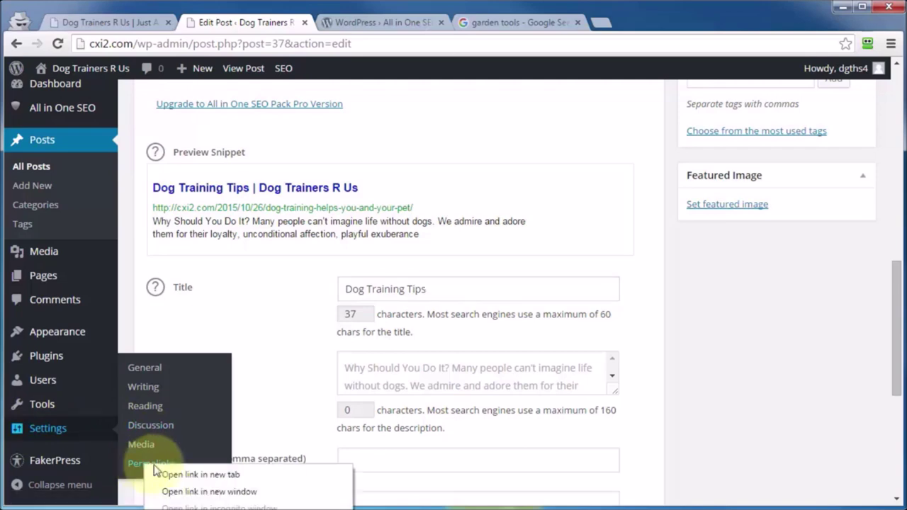
click(162, 475)
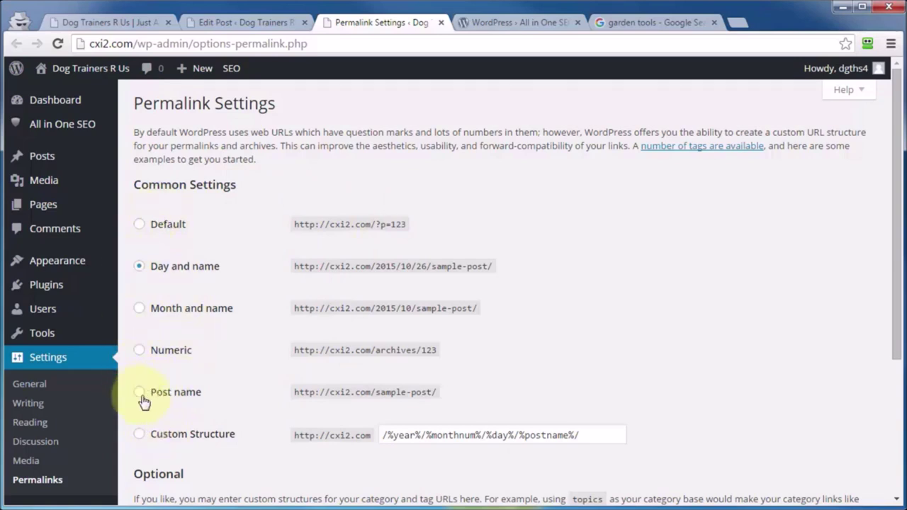
click(140, 392)
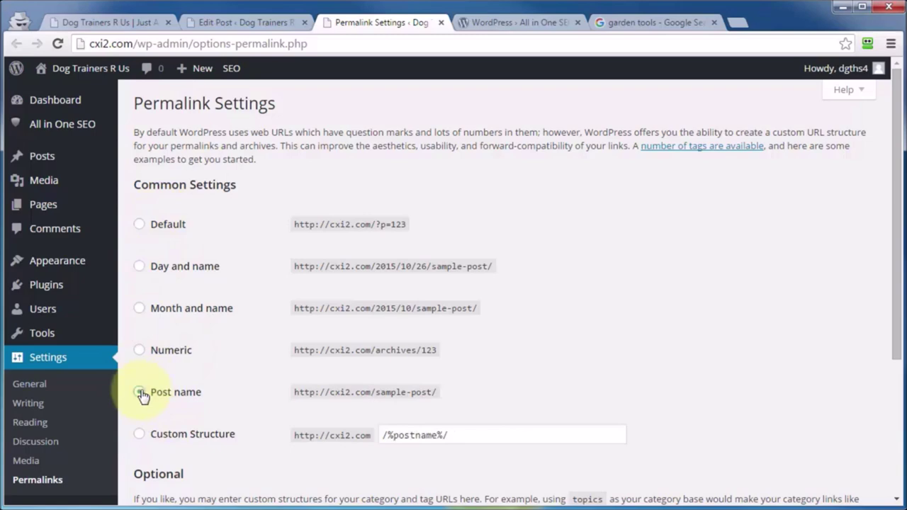
scroll(319, 389, down, 3)
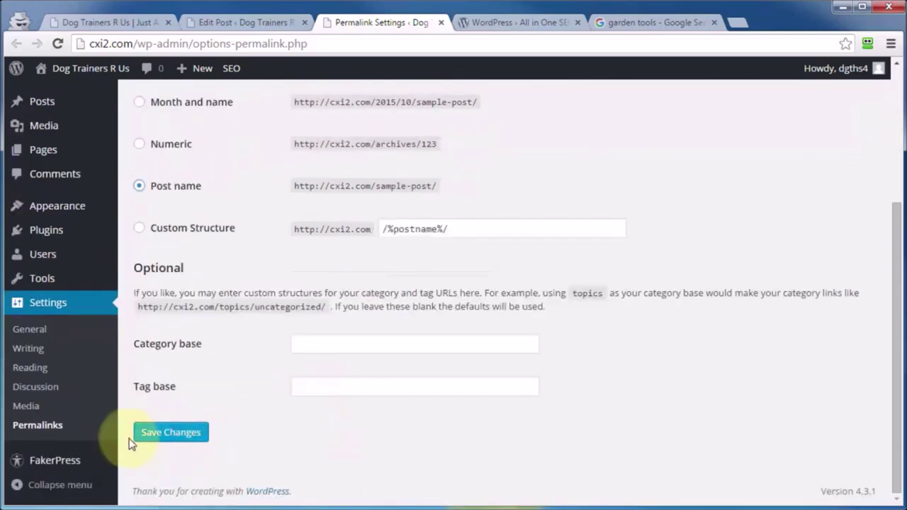
click(170, 432)
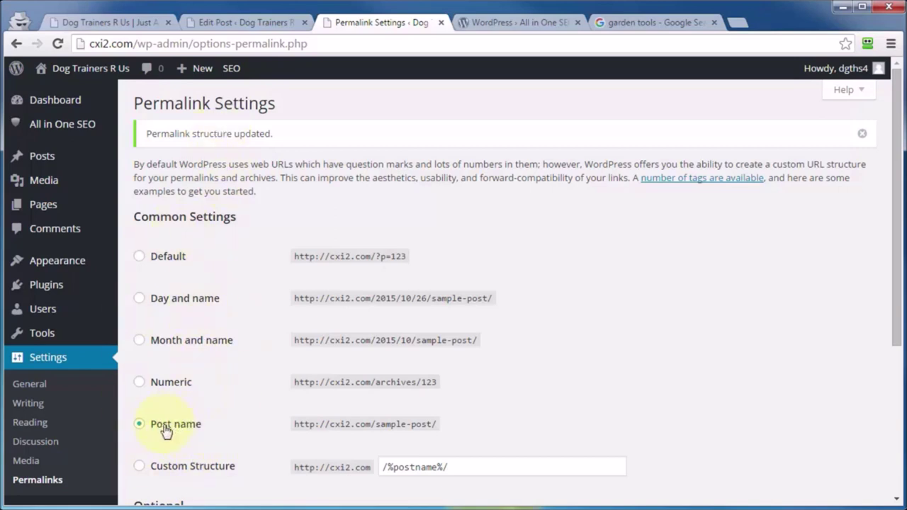
key(ctrl+w)
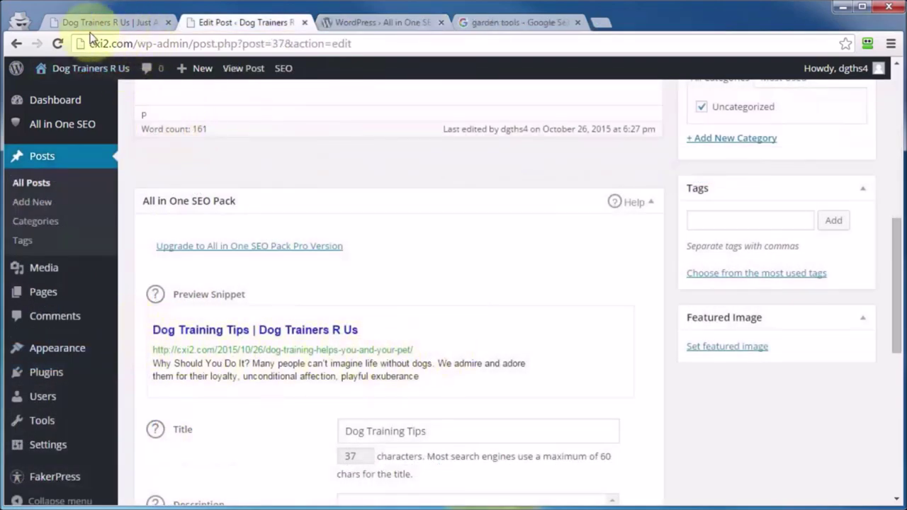
Reload the post and give it the SEO title 'Dog Training Tips' with the pasted 108-character description
click(57, 43)
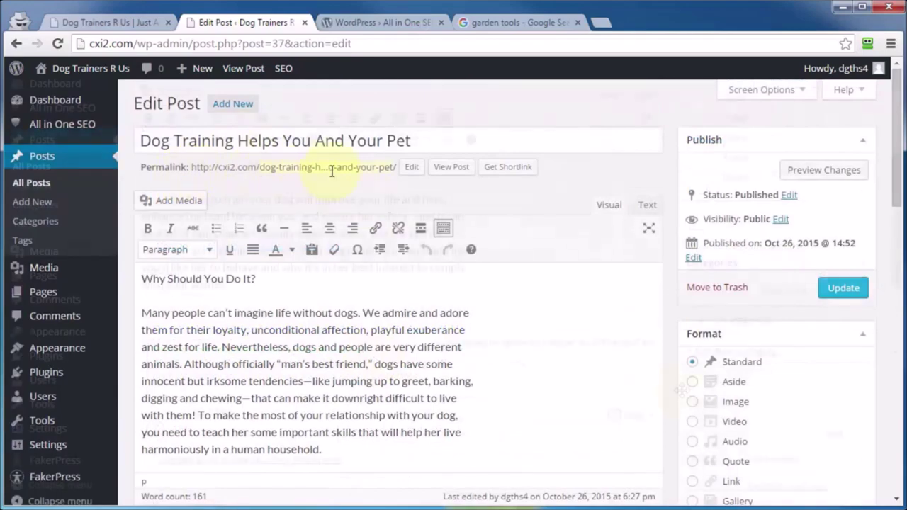
scroll(684, 395, down, 6)
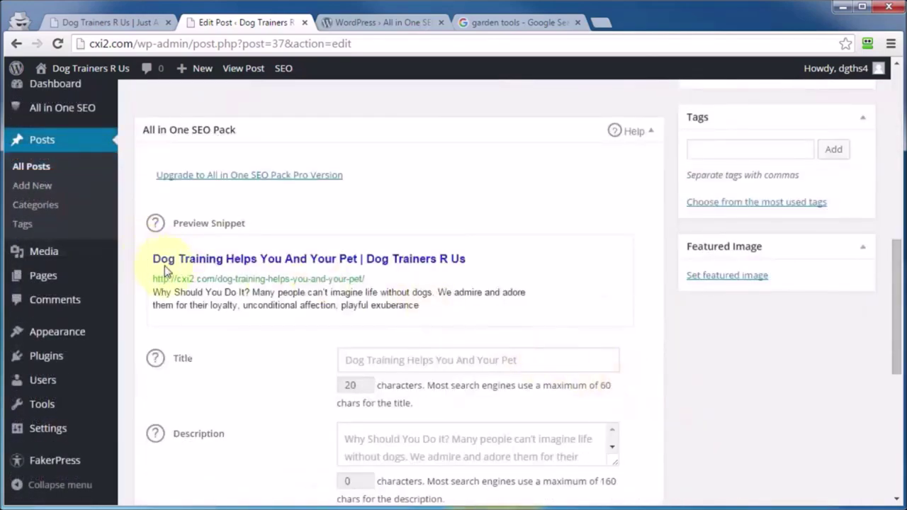
click(376, 359)
text(Dog Training Tips)
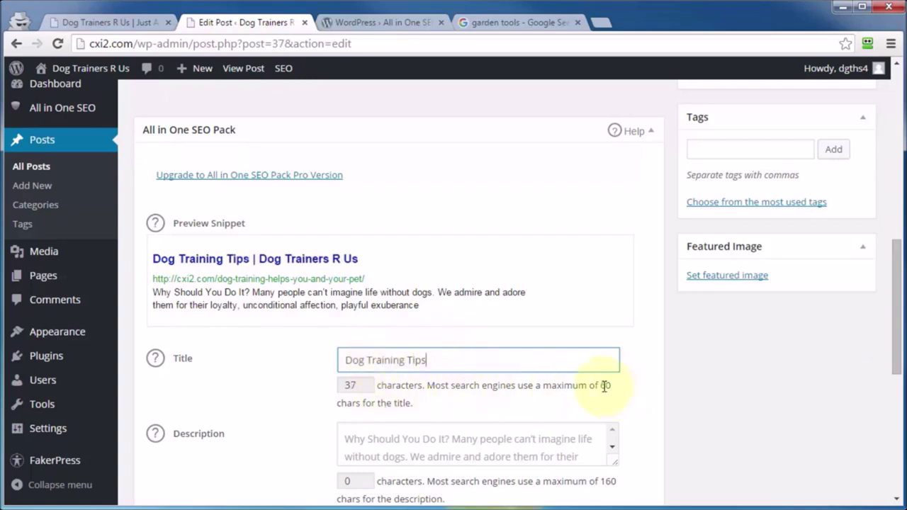
scroll(604, 385, down, 1)
key(Tab)
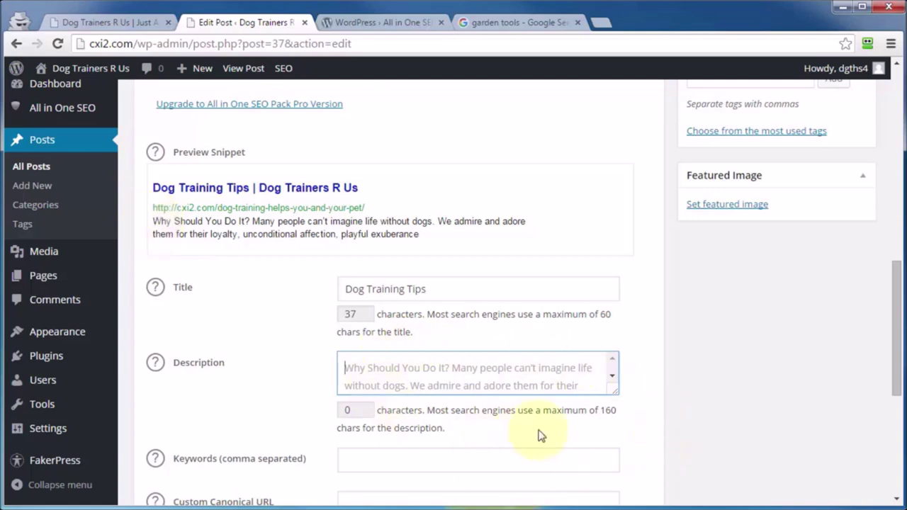
text(This will give you some valuable dog training tips and techniques that every dog and puppy owner should have)
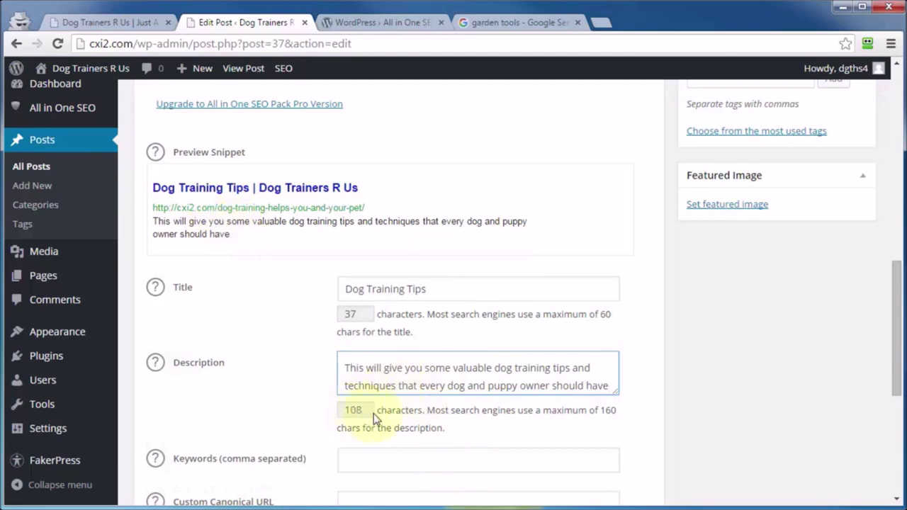
Switch to the Google 'garden tools' search results tab
scroll(388, 414, down, 2)
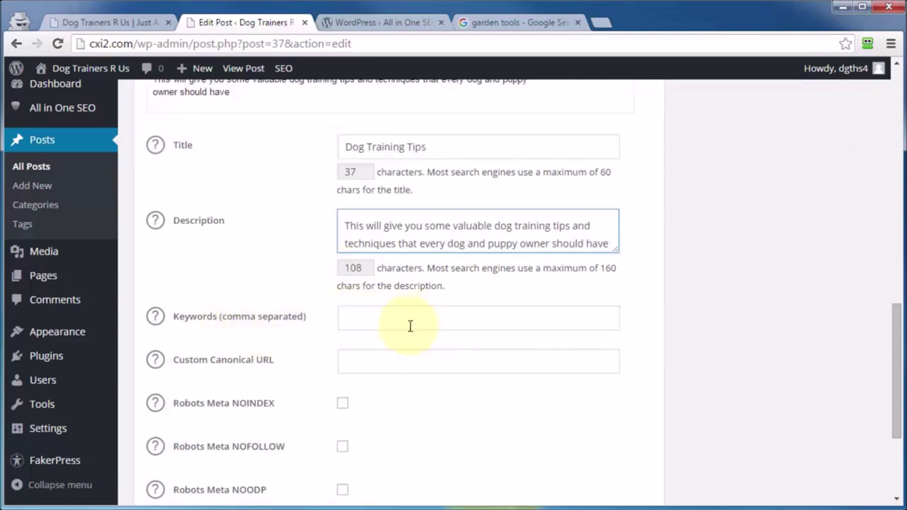
scroll(465, 366, up, 6)
scroll(465, 366, up, 4)
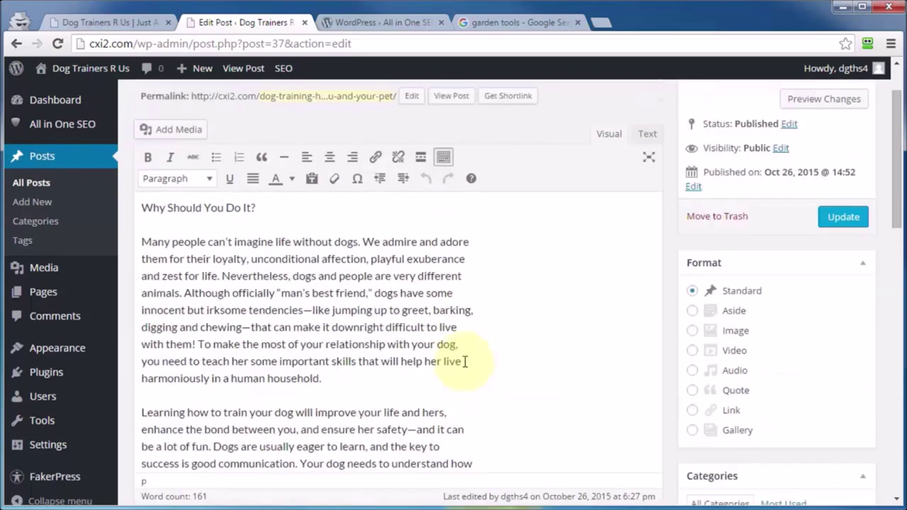
scroll(384, 338, up, 1)
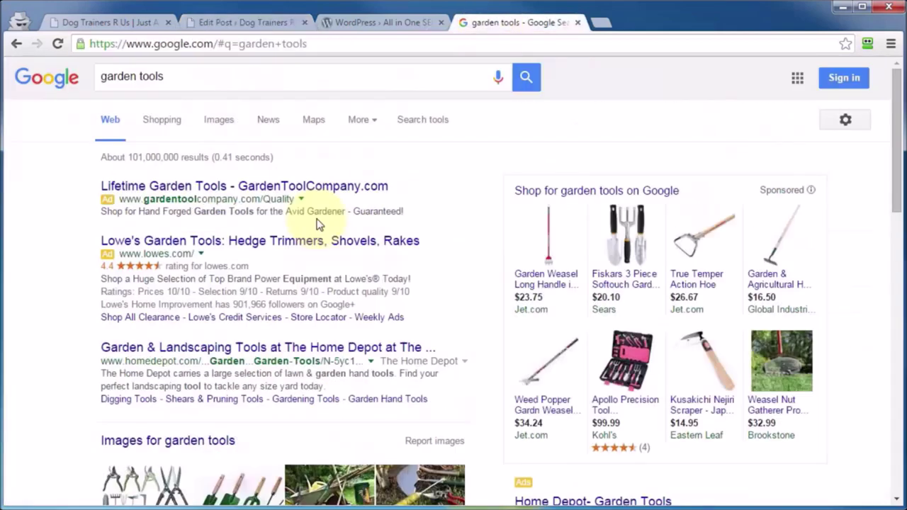
click(509, 22)
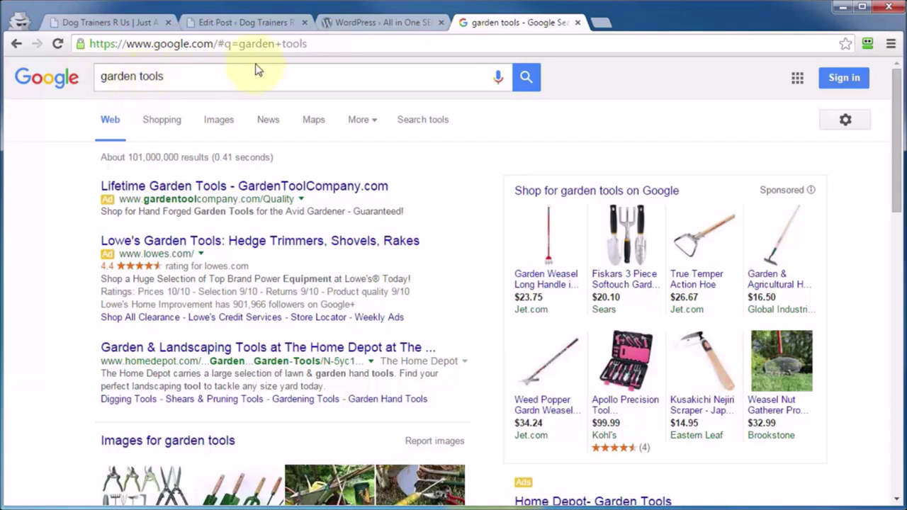
Return to the 'Dog Training Helps You And Your Pet' editor and scroll through its All in One SEO Pack box
click(245, 21)
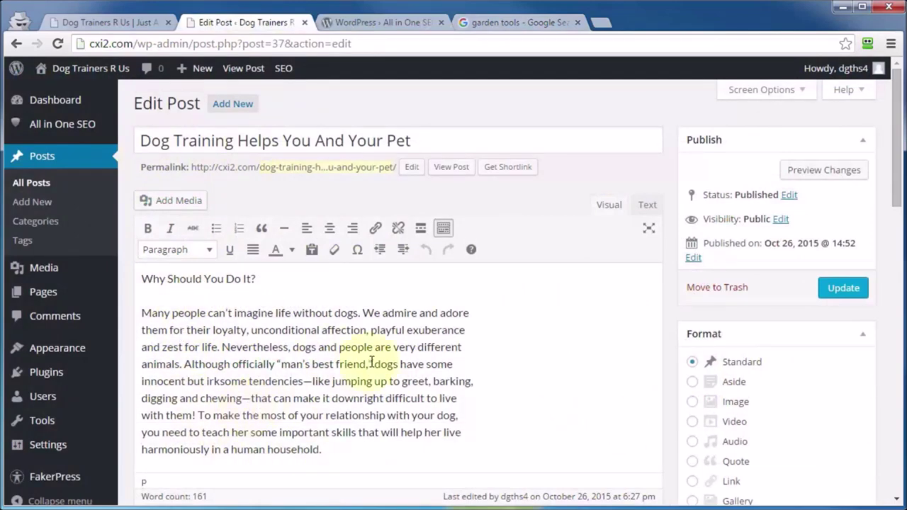
scroll(255, 340, down, 1)
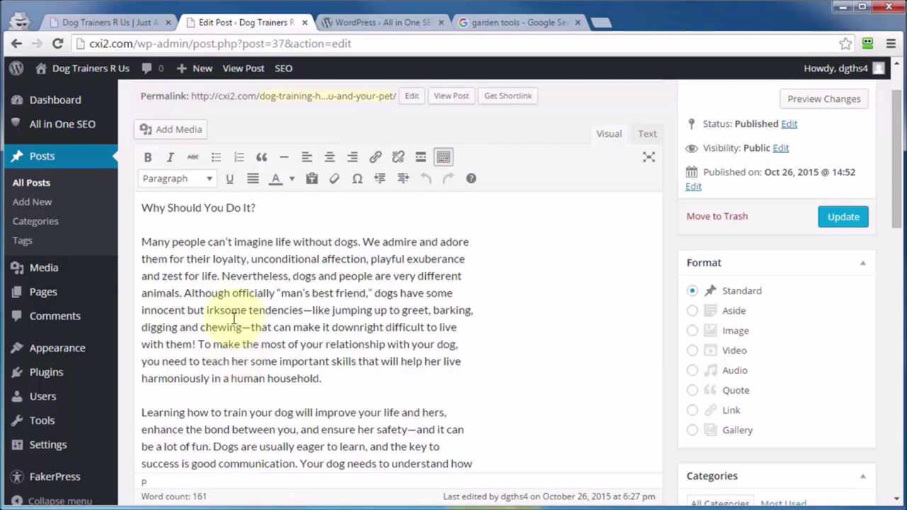
scroll(234, 318, down, 10)
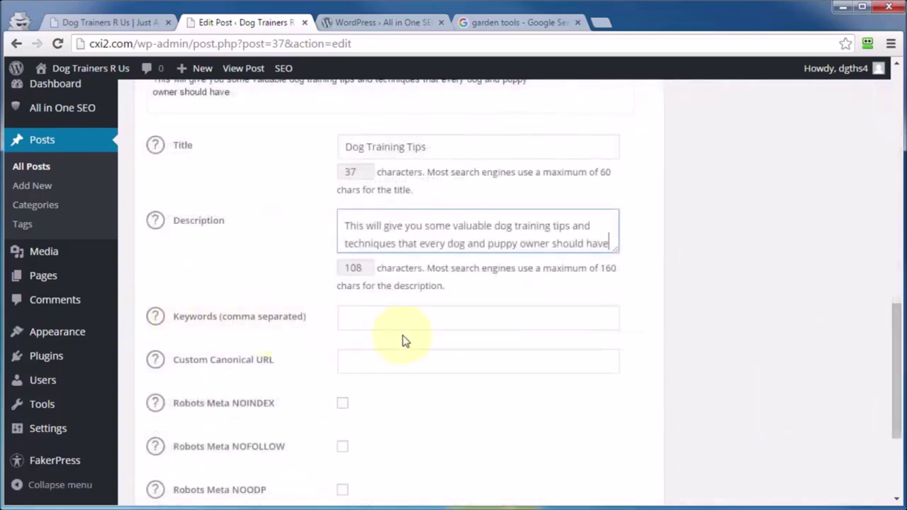
scroll(365, 326, down, 3)
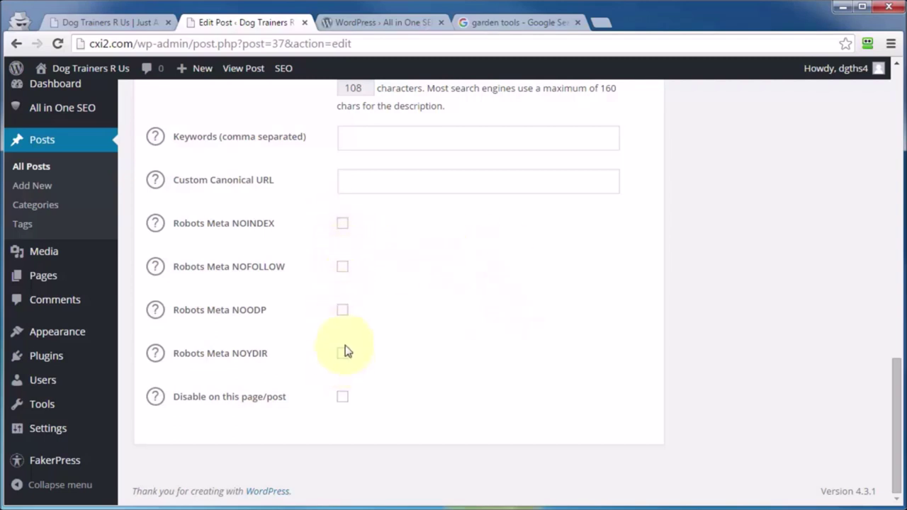
scroll(771, 382, up, 15)
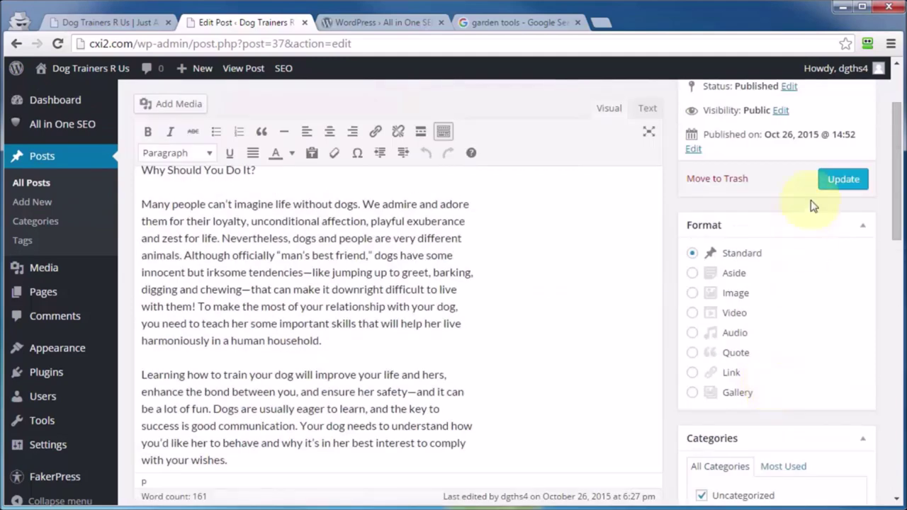
Update the post to save its 'Dog Training Tips' SEO title and description
click(844, 187)
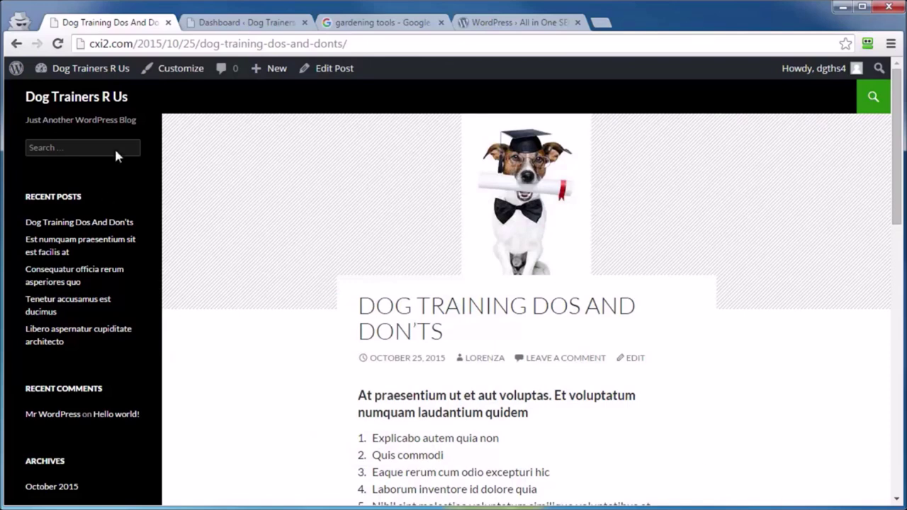
Switch to the Dashboard tab for the Dog Trainers R Us admin
click(231, 27)
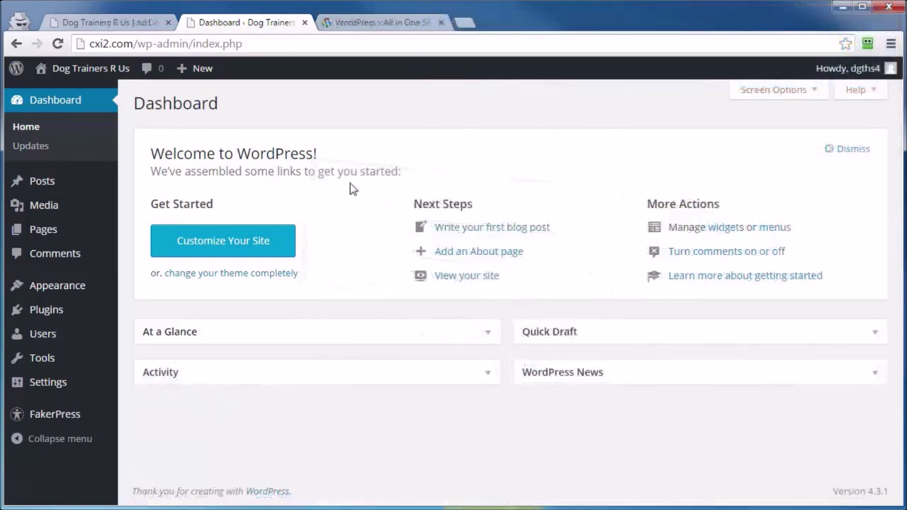
Search Plugins > Add New for 'all in one seo pack', then install and activate version 2.2.7.2
mouse_move(39, 319)
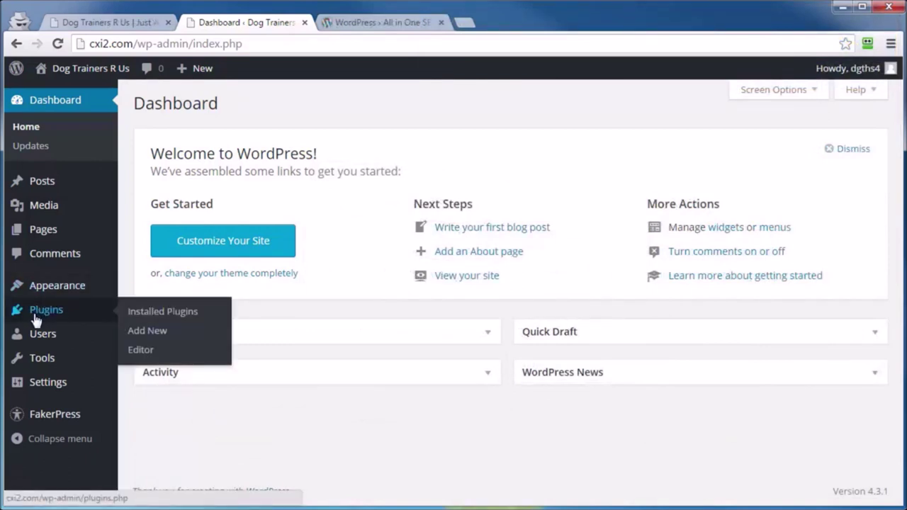
click(143, 333)
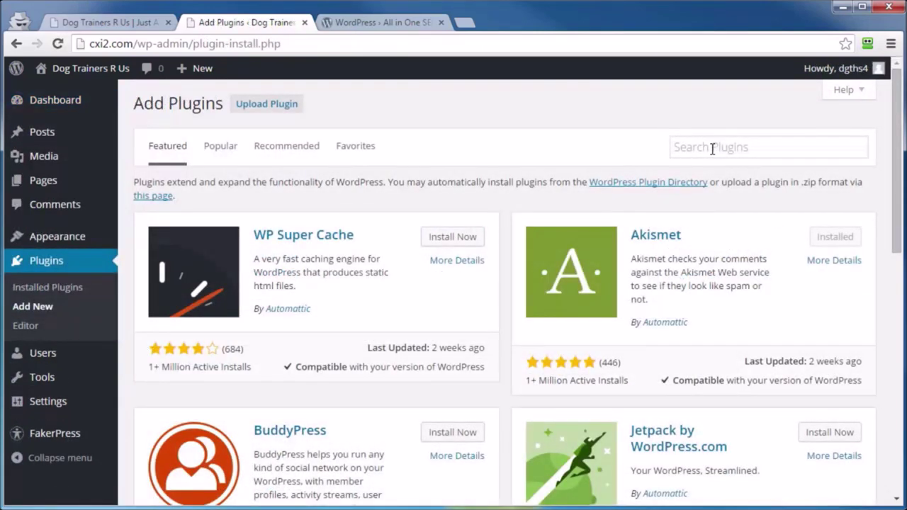
click(711, 148)
text(all in one seo pack)
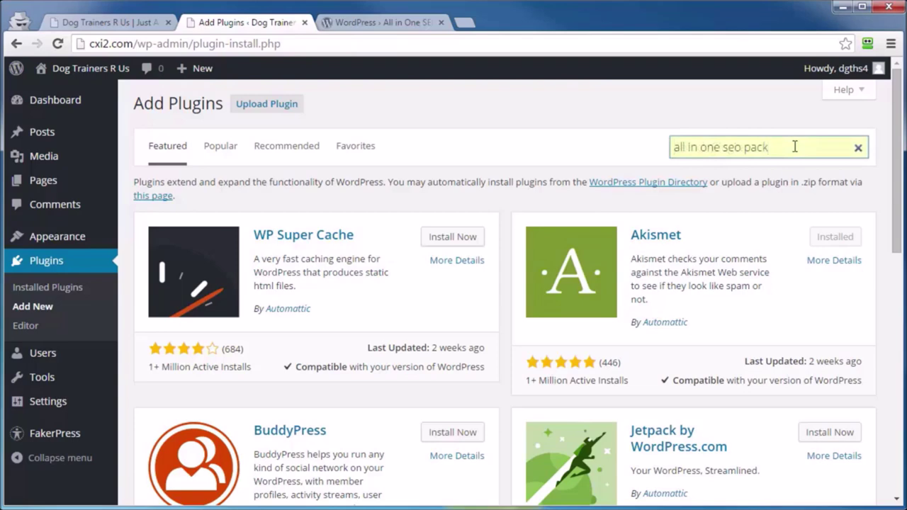
key(Return)
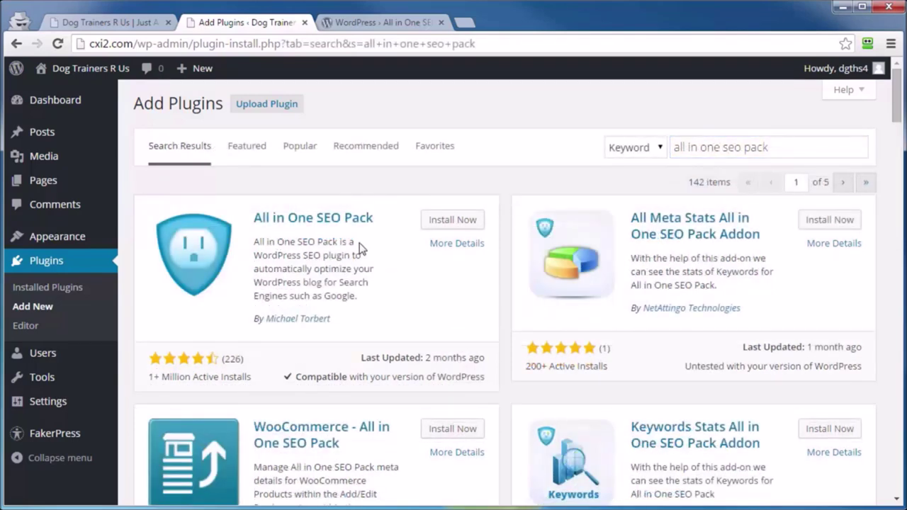
click(445, 221)
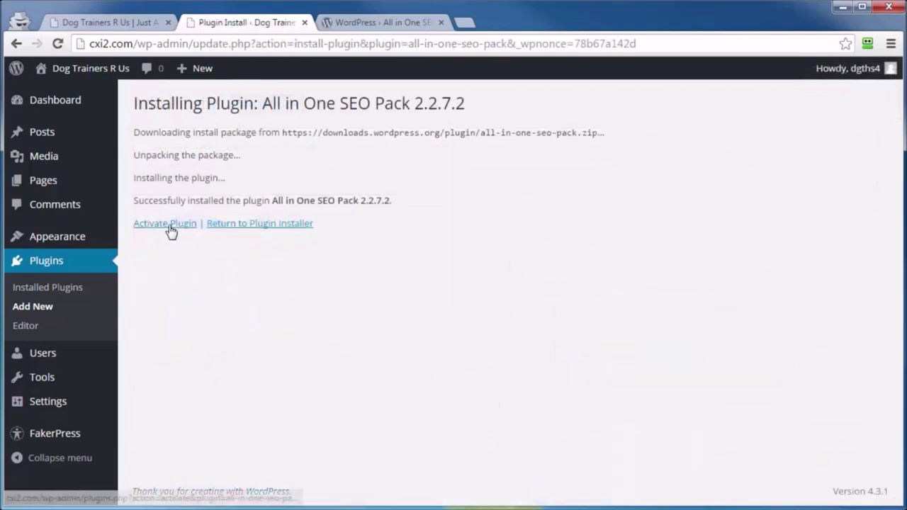
click(167, 227)
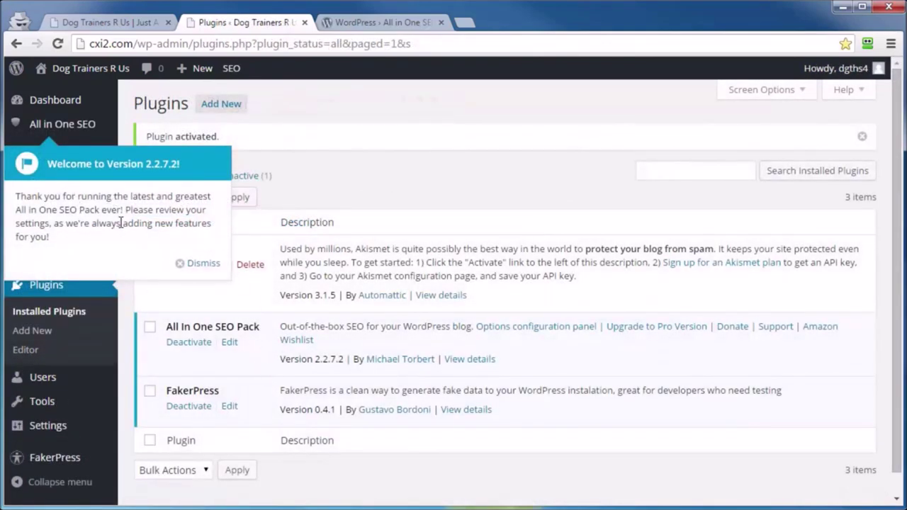
Dismiss the plugin's welcome popup and go to All in One SEO > General Settings
click(199, 265)
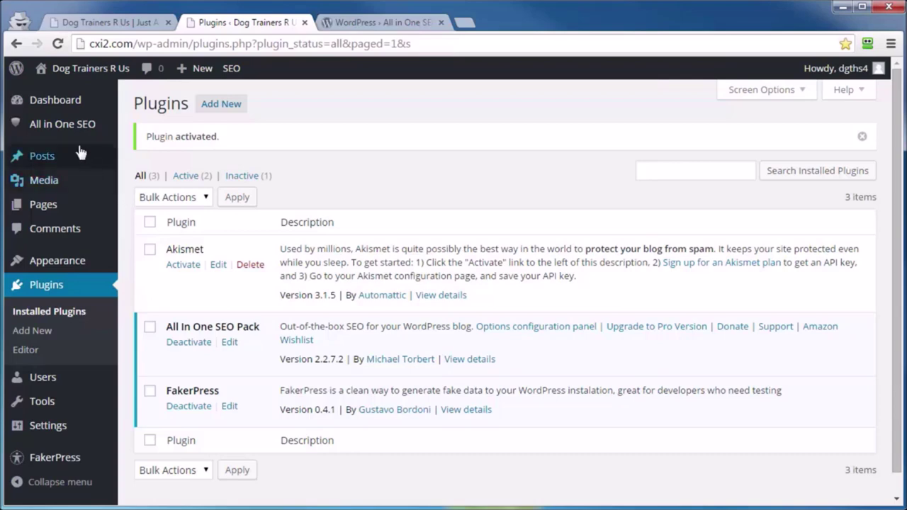
mouse_move(35, 125)
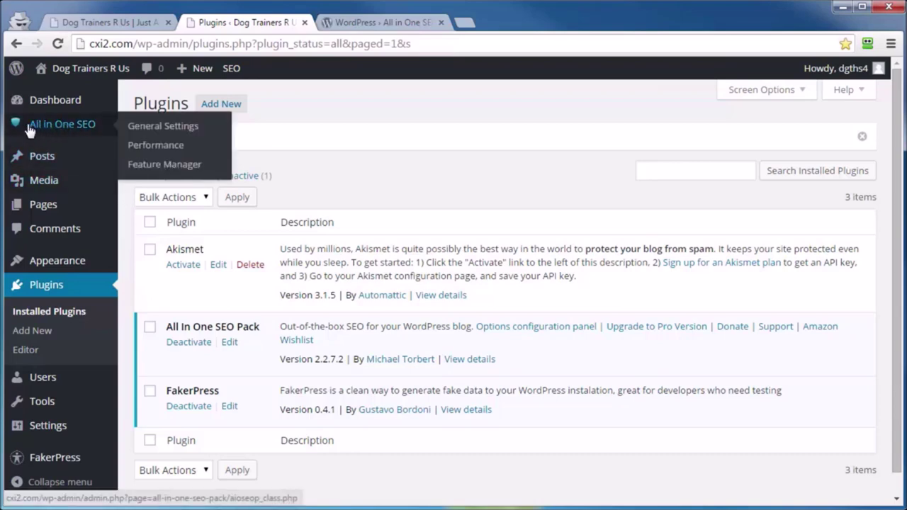
click(137, 131)
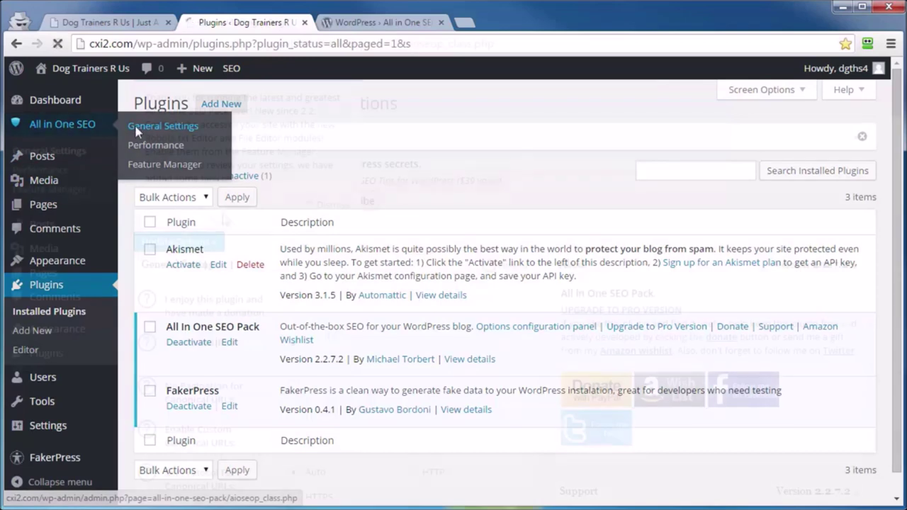
click(331, 209)
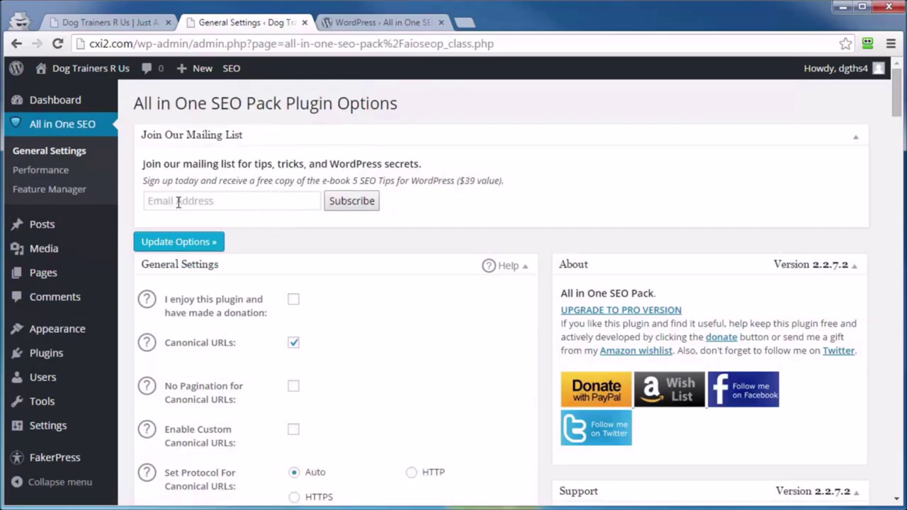
scroll(373, 273, down, 2)
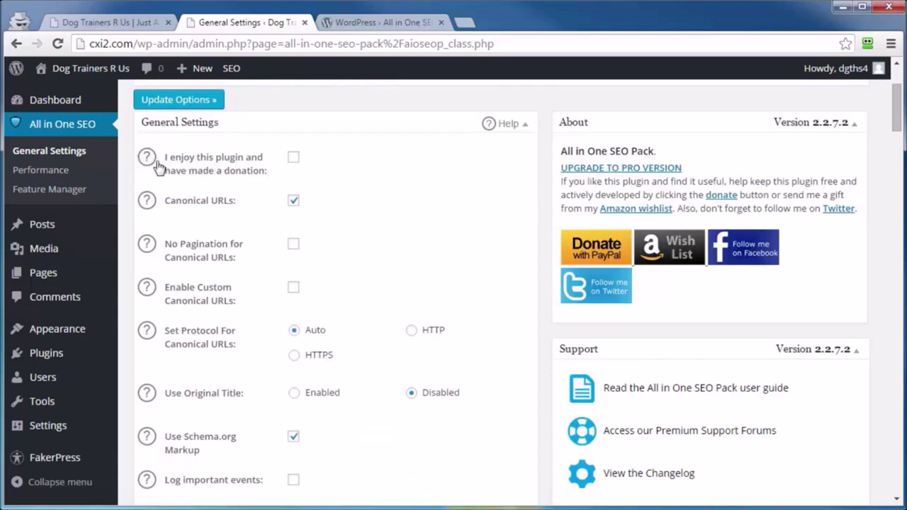
click(205, 173)
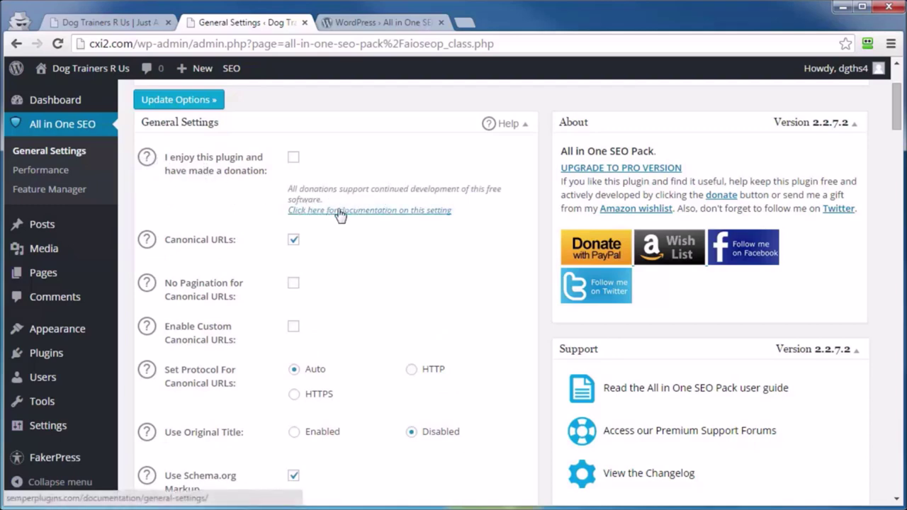
click(243, 187)
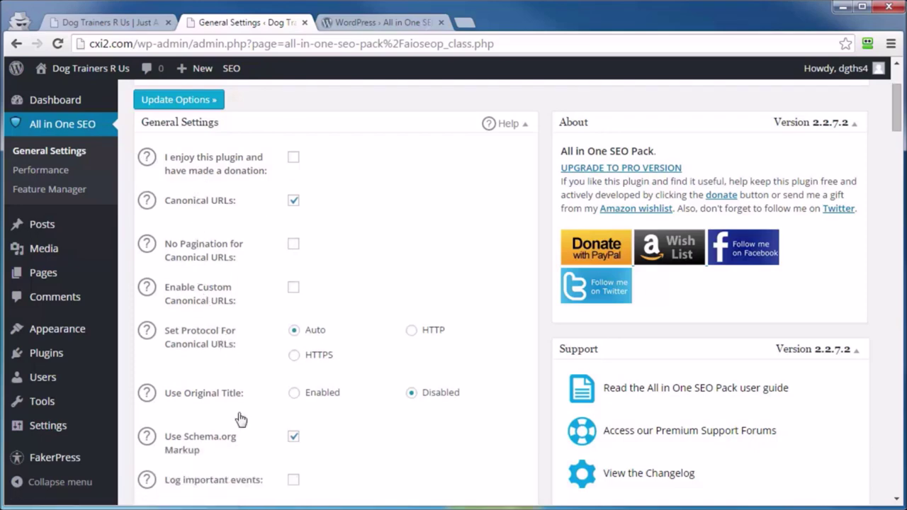
scroll(239, 418, down, 2)
scroll(233, 354, down, 4)
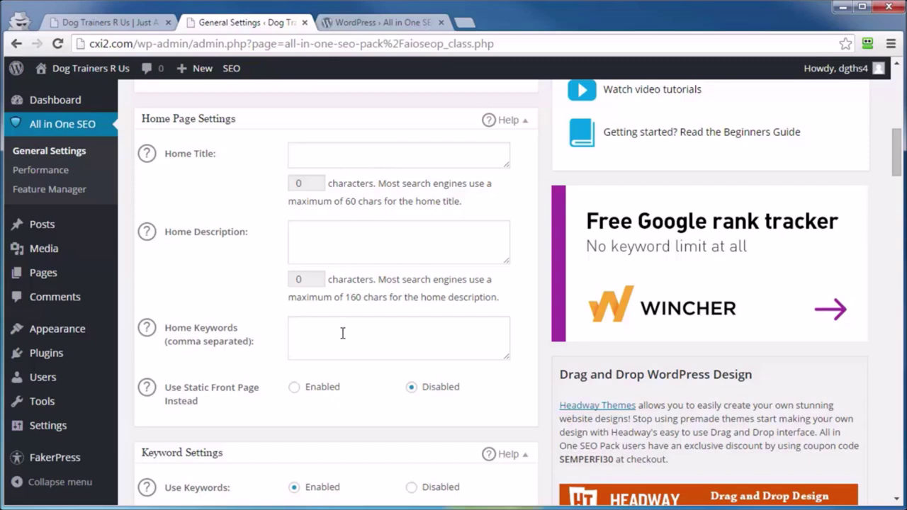
scroll(347, 333, down, 2)
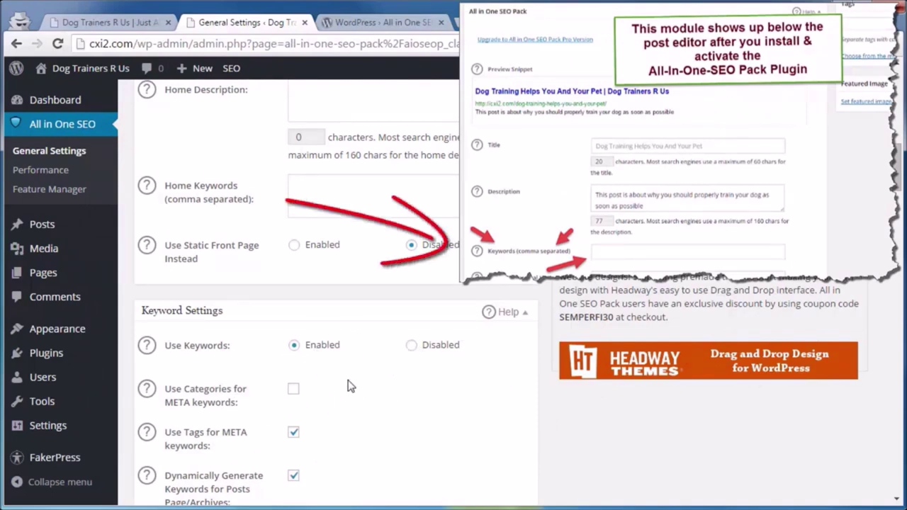
Scroll down the General Settings, then open the All Posts list to check its SEO columns
scroll(347, 385, down, 7)
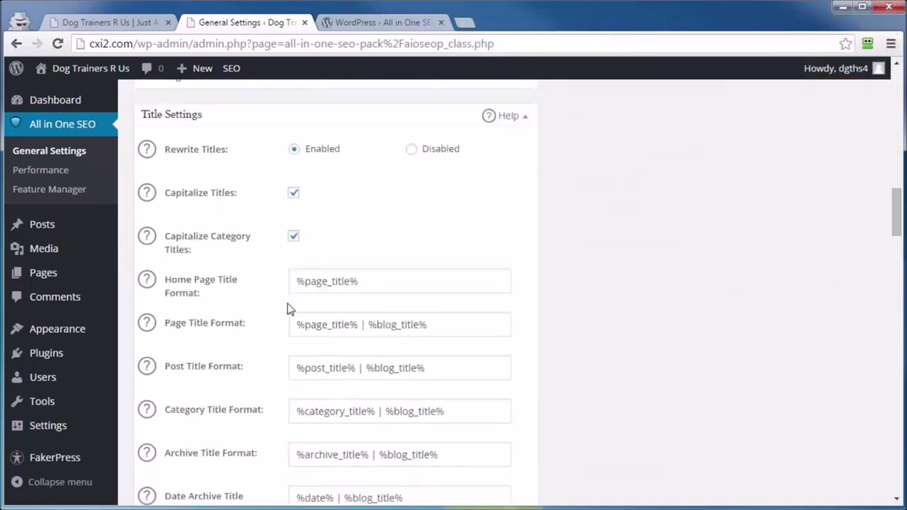
scroll(245, 256, down, 2)
scroll(245, 257, down, 8)
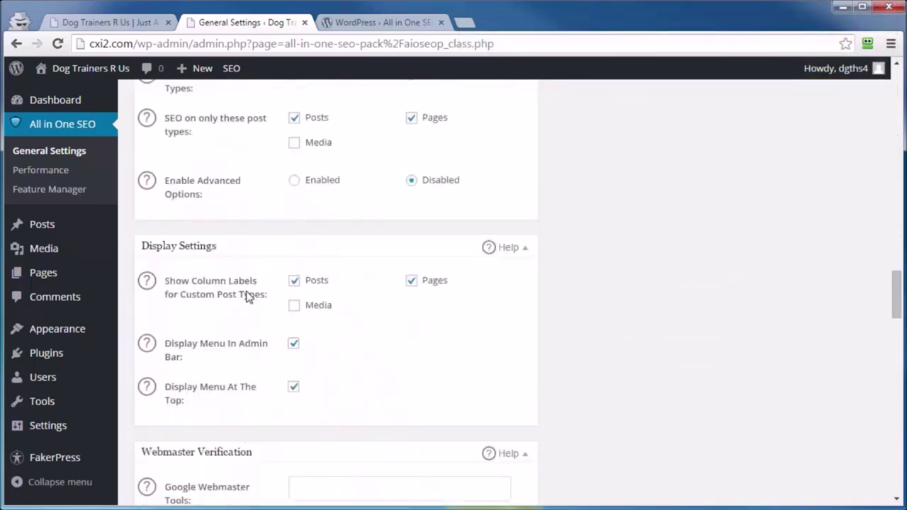
scroll(269, 247, down, 1)
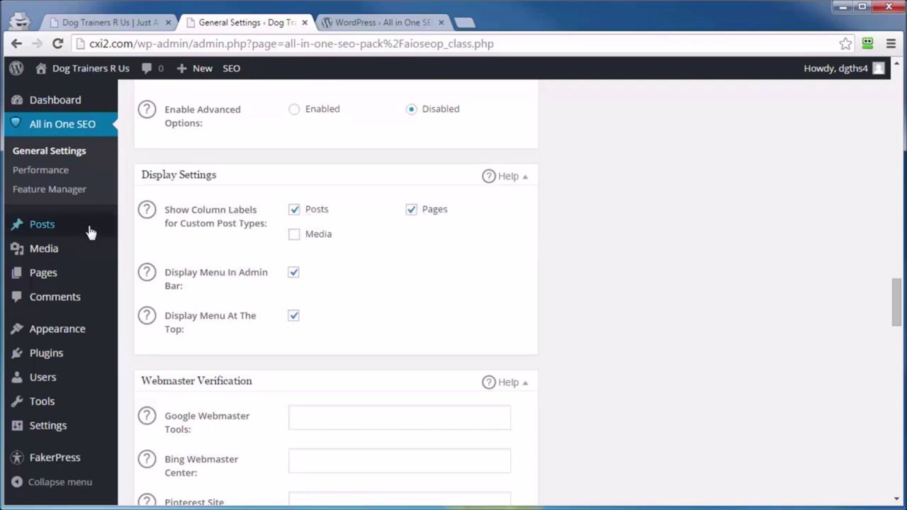
mouse_move(43, 228)
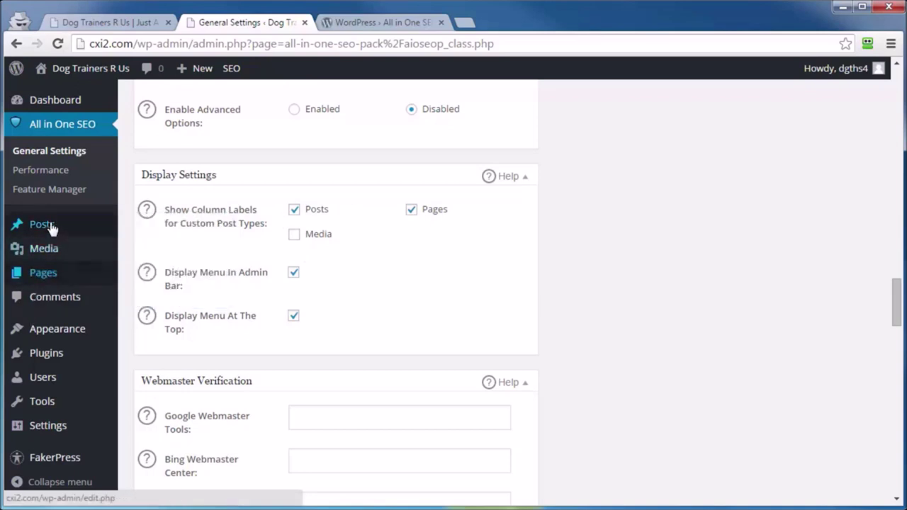
click(44, 227)
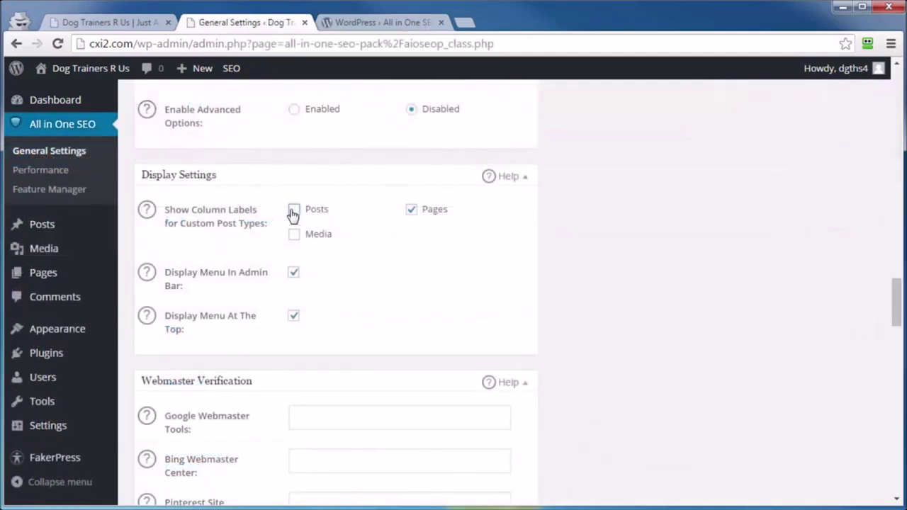
scroll(293, 216, down, 20)
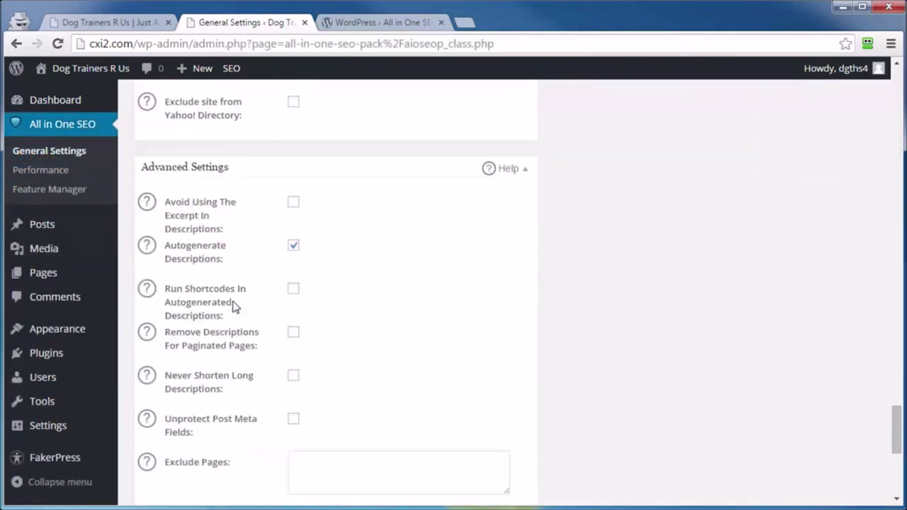
Save the changed SEO settings and return to All in One SEO General Settings
click(169, 414)
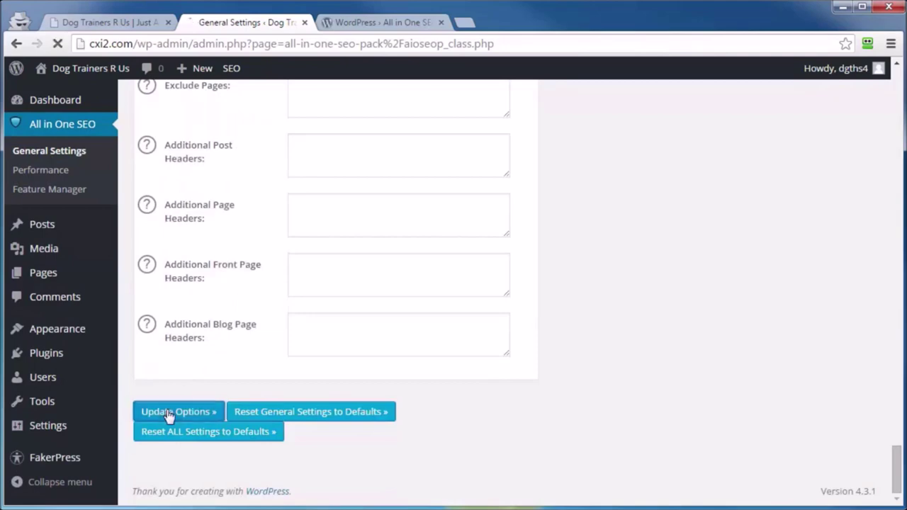
mouse_move(35, 229)
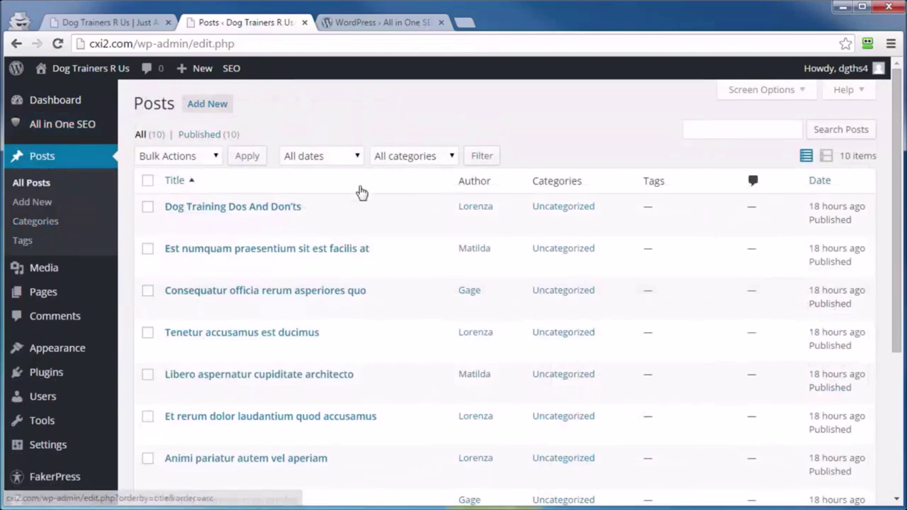
mouse_move(38, 135)
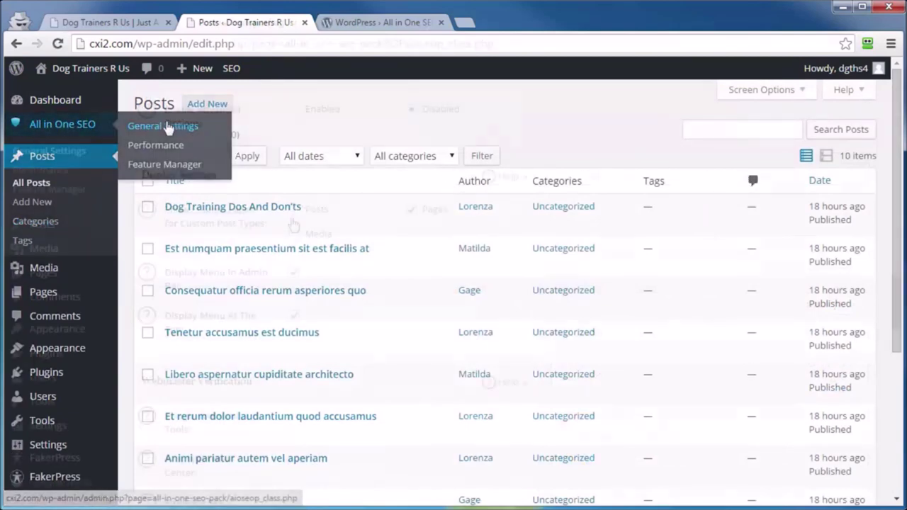
click(172, 125)
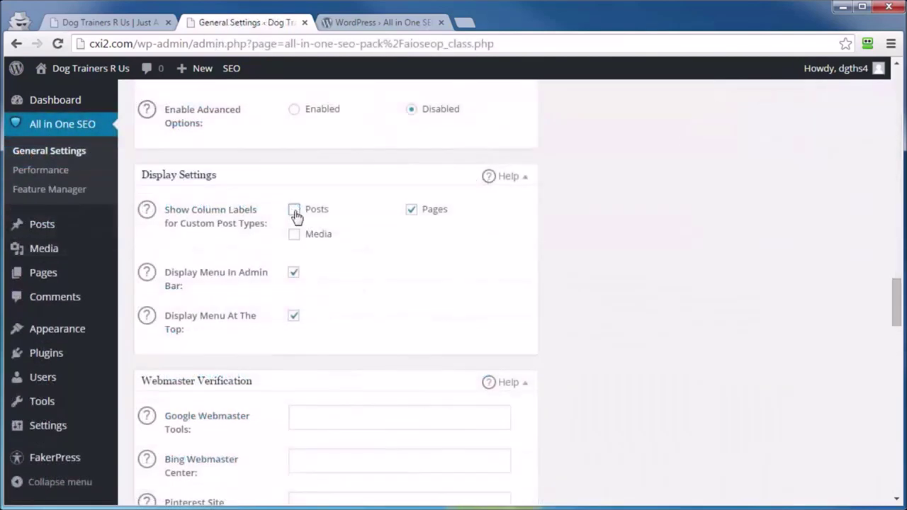
click(295, 210)
mouse_move(230, 72)
Look over the Bing Webmaster Center help, then save with Update Options to get the Options Updated message
scroll(192, 186, down, 3)
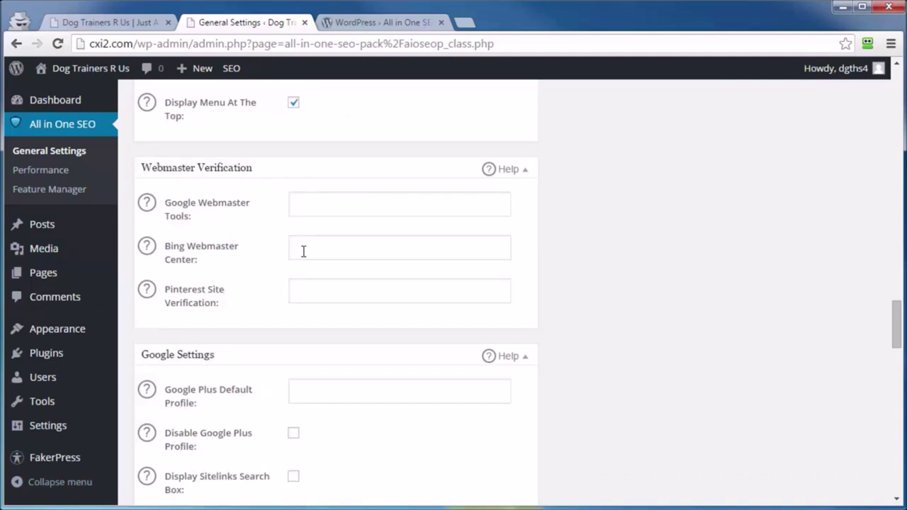
click(182, 256)
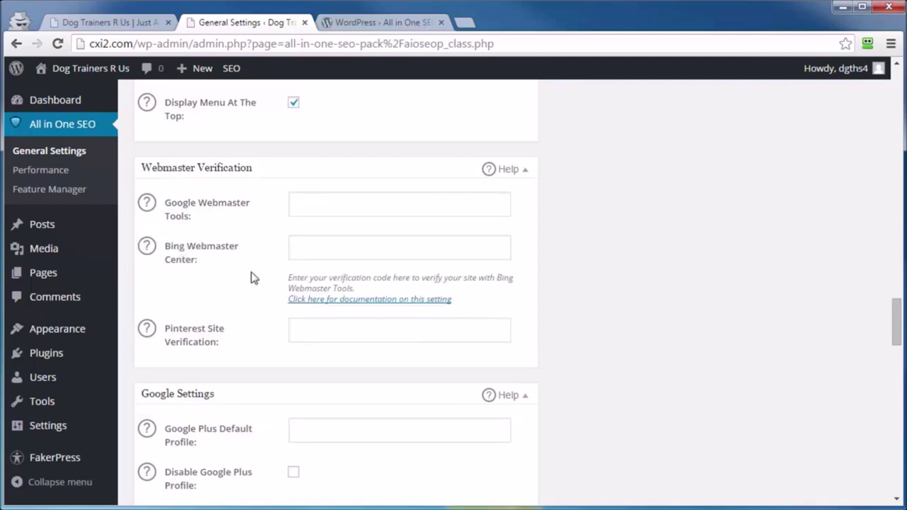
click(182, 253)
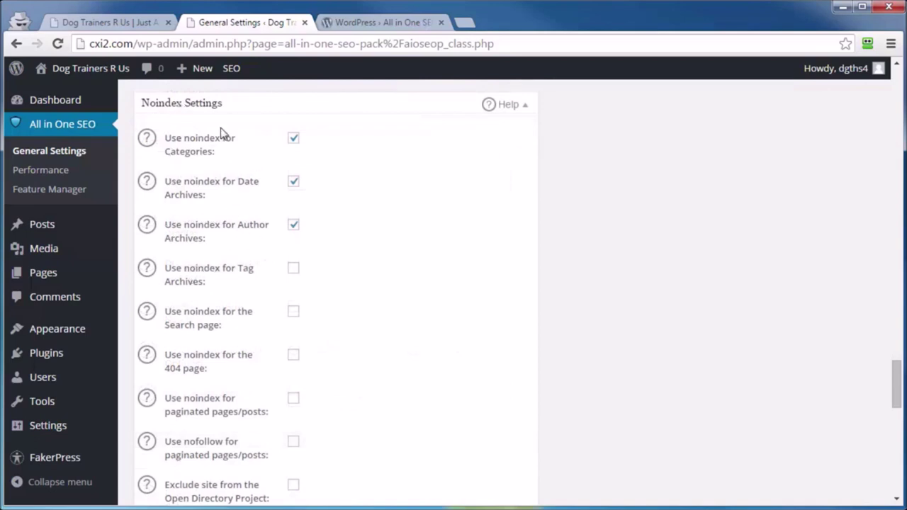
scroll(219, 177, down, 5)
scroll(206, 204, up, 5)
scroll(209, 205, down, 10)
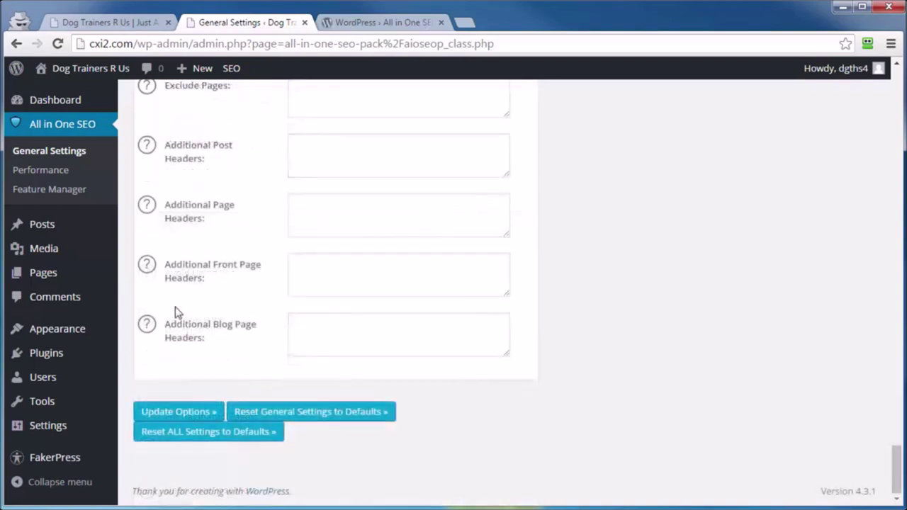
click(180, 420)
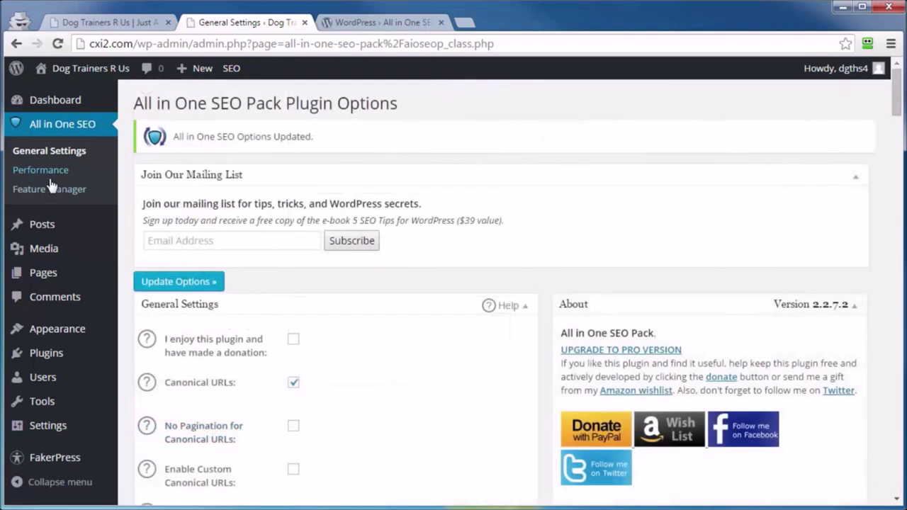
Browse the feature cards in the All in One SEO Feature Manager, then head to Posts
click(25, 191)
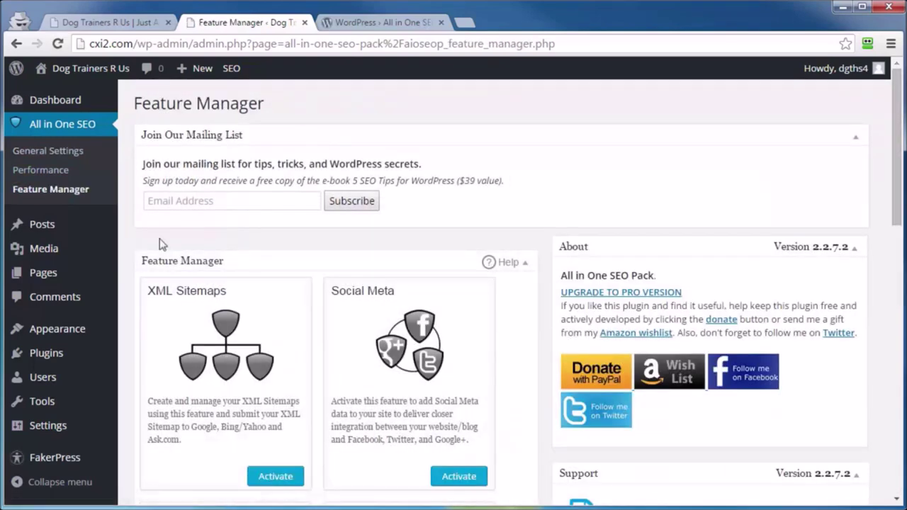
scroll(162, 244, down, 2)
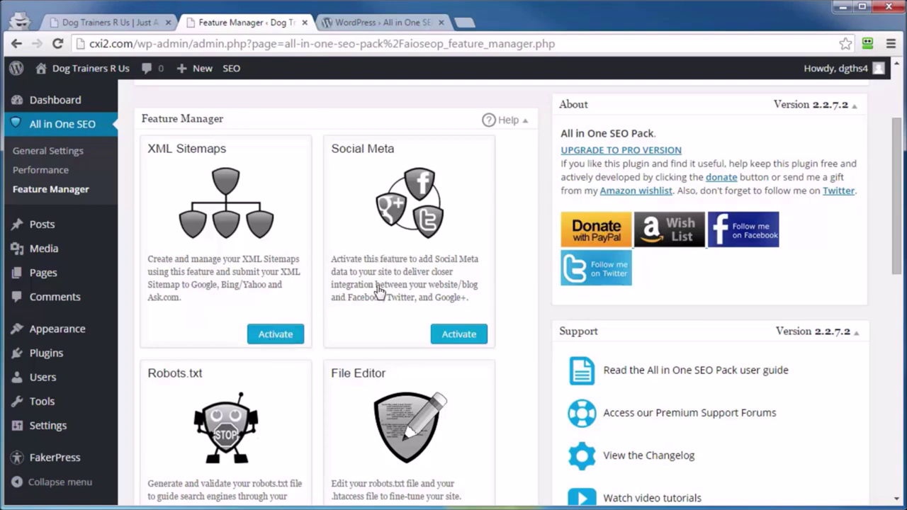
scroll(379, 290, down, 3)
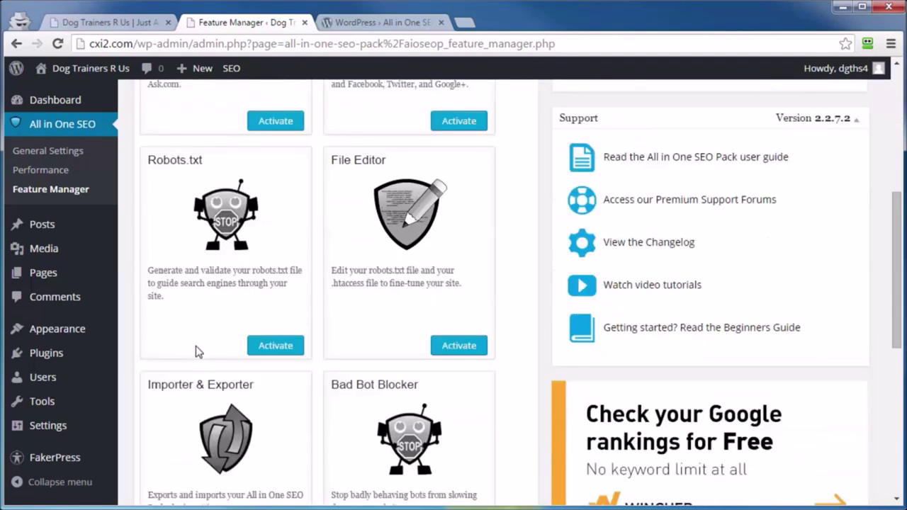
scroll(333, 397, down, 2)
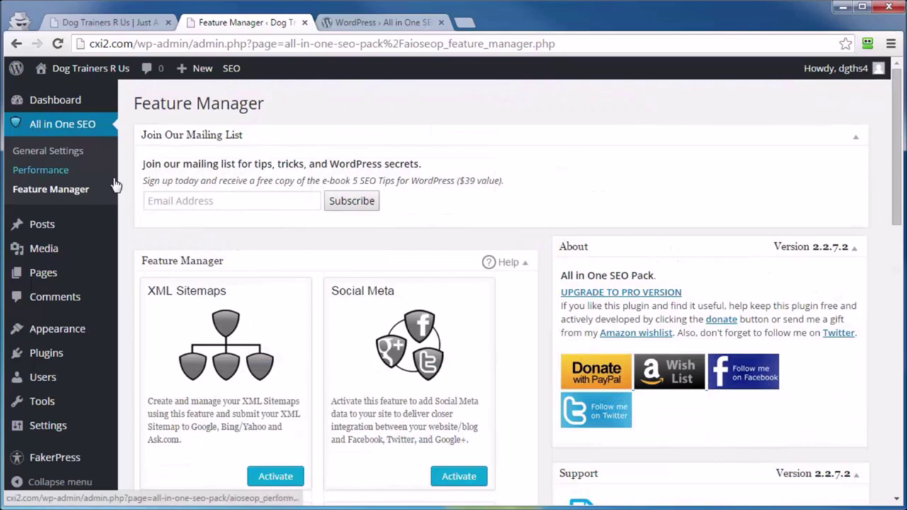
mouse_move(35, 227)
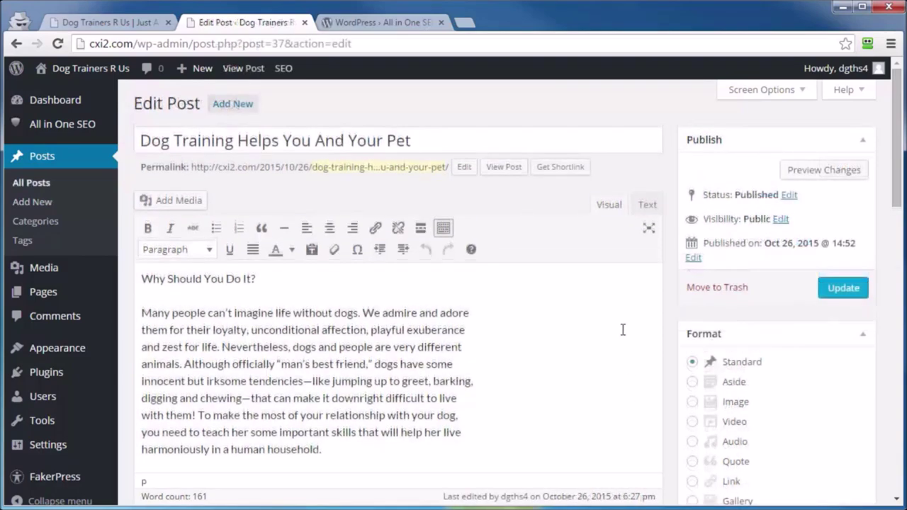
Scroll down the post editor to its All in One SEO Pack box
scroll(622, 330, down, 5)
scroll(621, 335, down, 1)
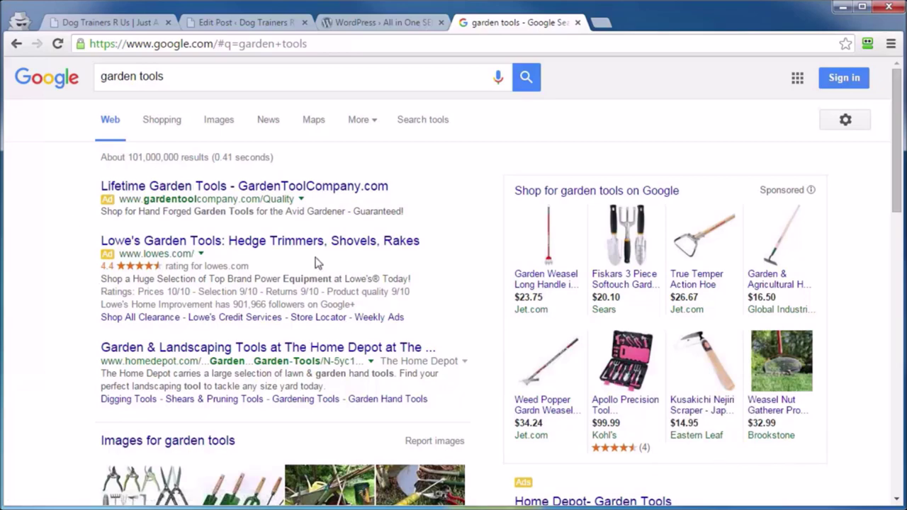
Skim the garden tools search results and go back to the Edit Post tab
scroll(317, 262, down, 3)
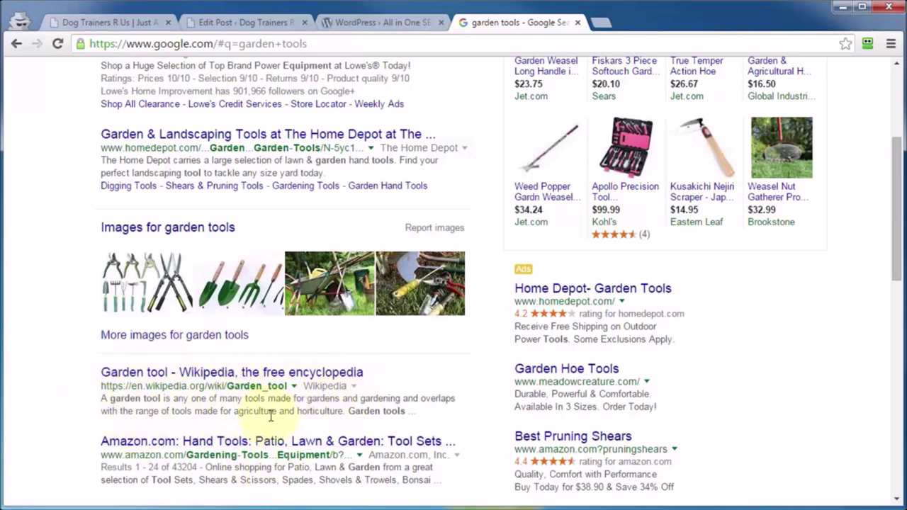
click(235, 26)
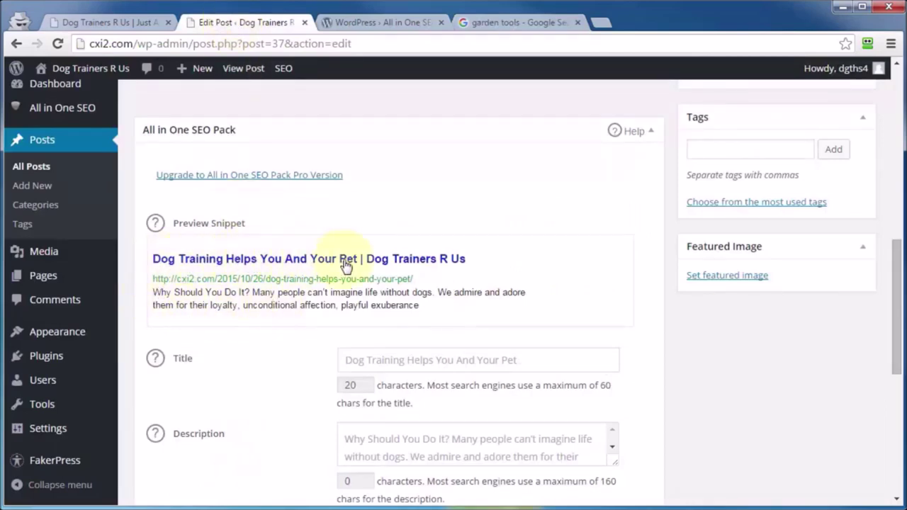
Enter 'Dog Training Tips' as the post's title in the All in One SEO Pack box
scroll(749, 372, up, 7)
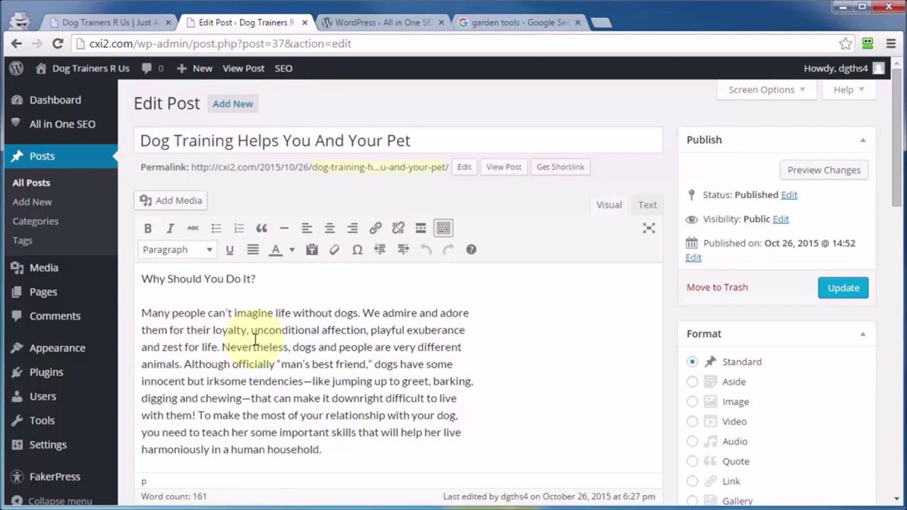
scroll(694, 398, down, 5)
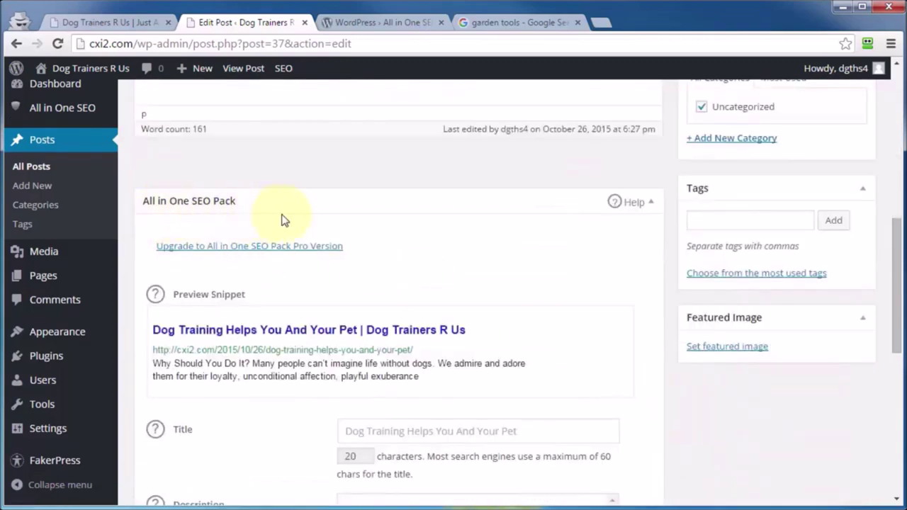
scroll(516, 263, down, 2)
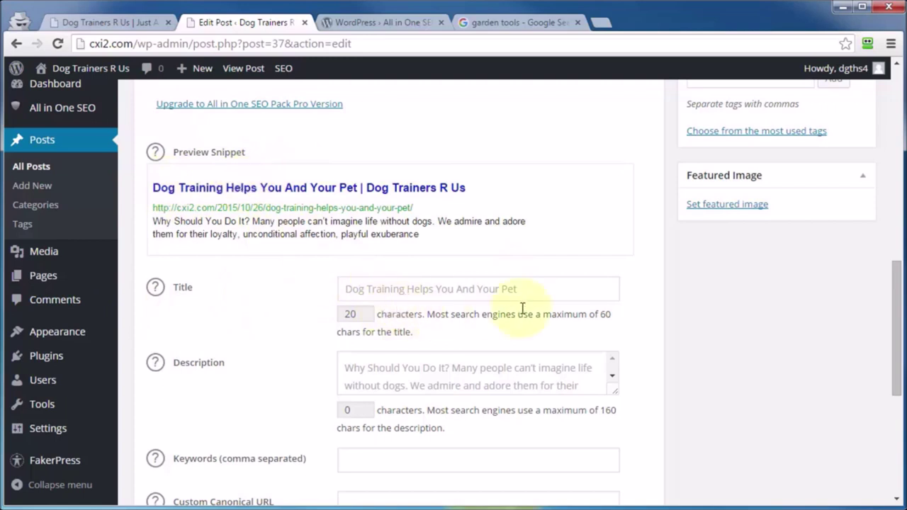
click(368, 287)
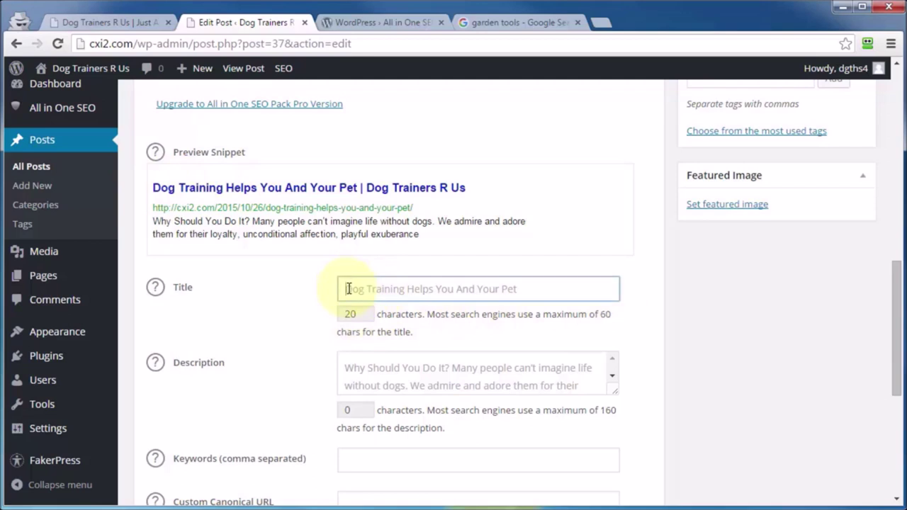
text(Dog Training Tips)
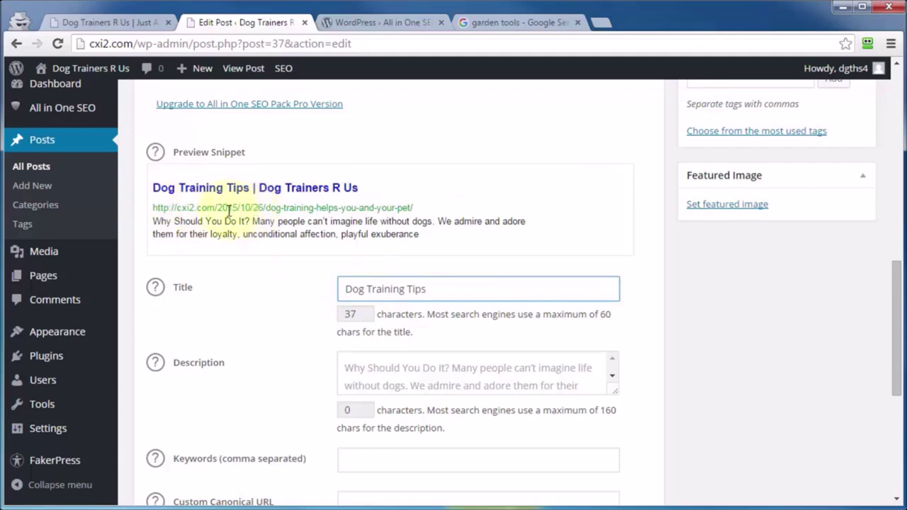
scroll(249, 375, up, 10)
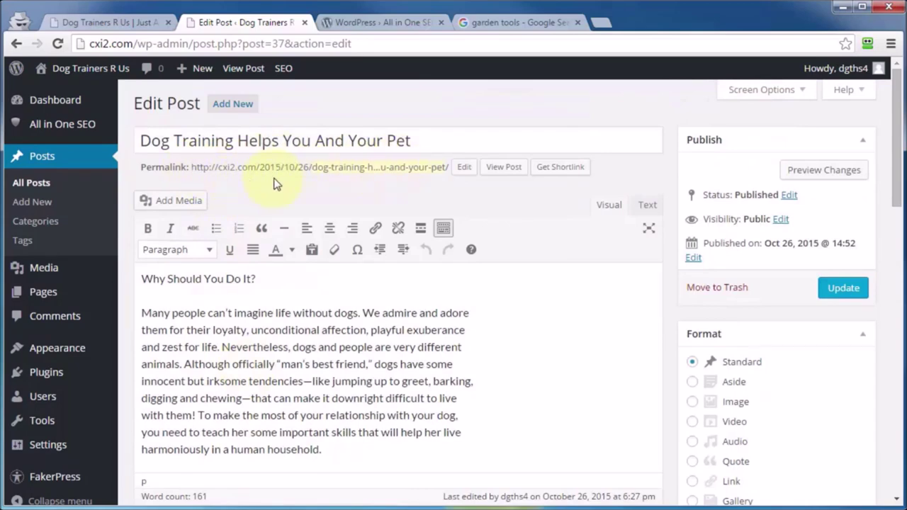
scroll(259, 166, down, 5)
scroll(142, 454, down, 4)
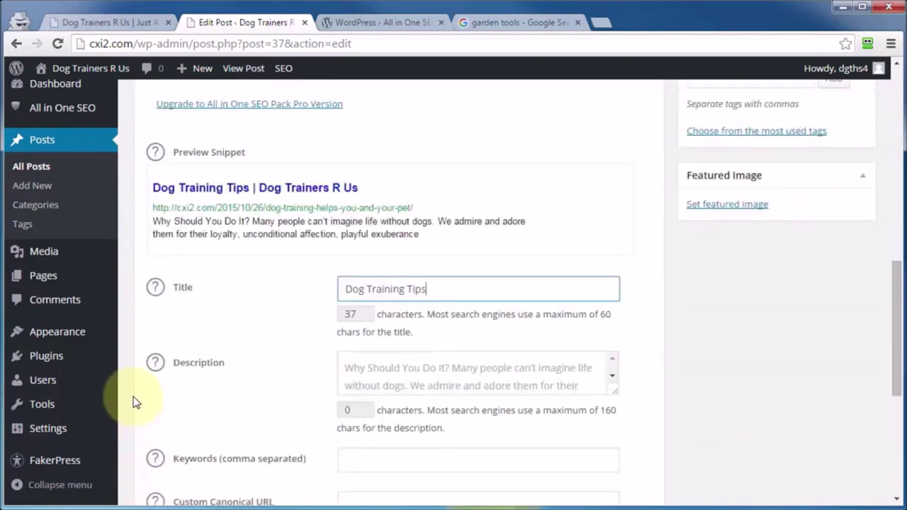
mouse_move(48, 425)
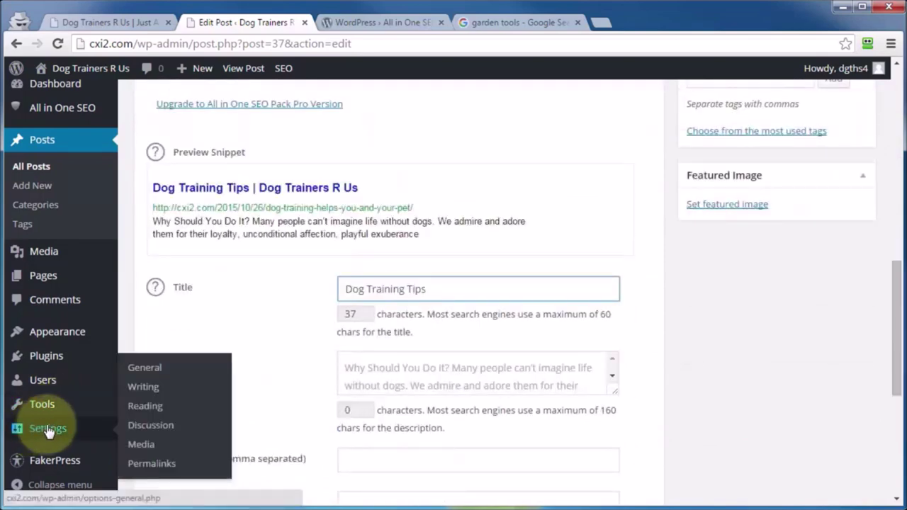
Open Permalinks settings in a new tab and save Post name as the permalink structure
right_click(145, 464)
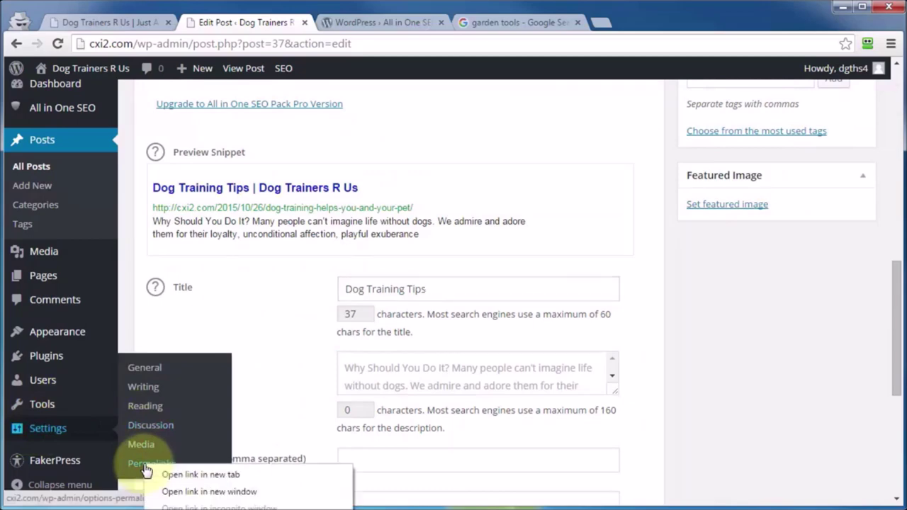
click(170, 478)
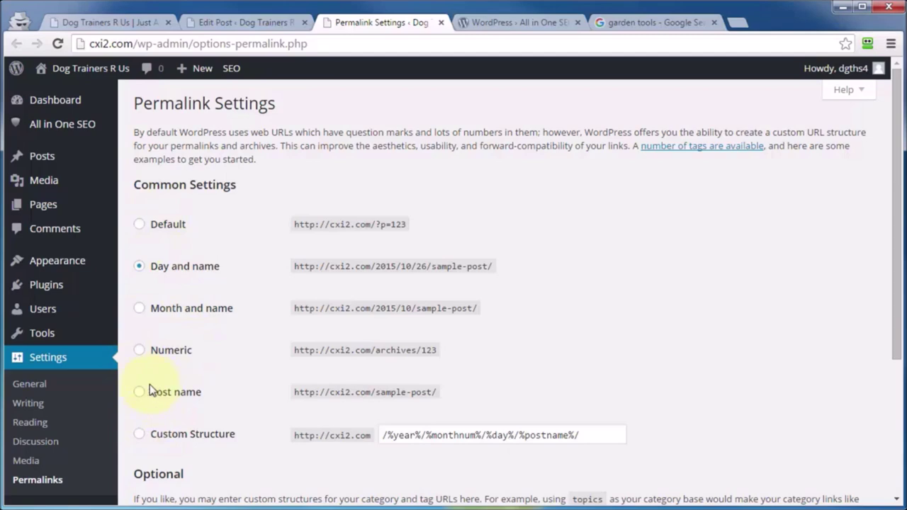
click(140, 392)
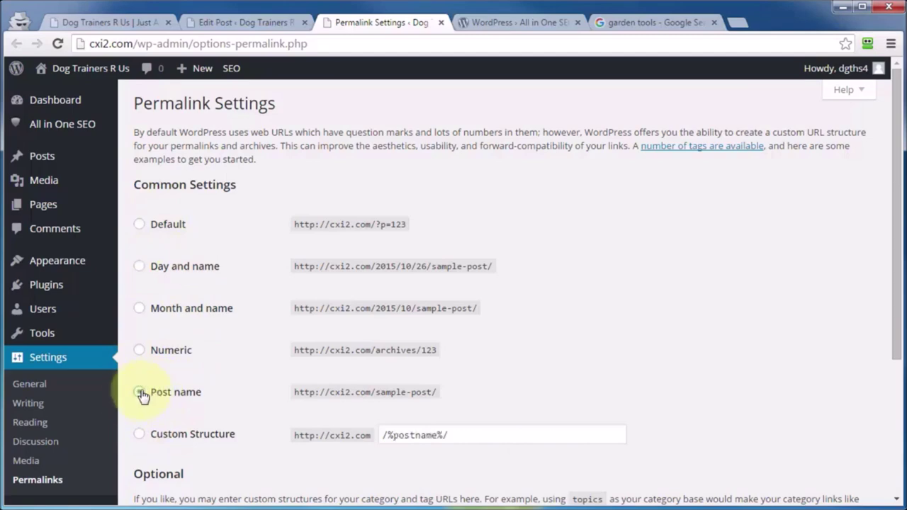
scroll(330, 395, down, 3)
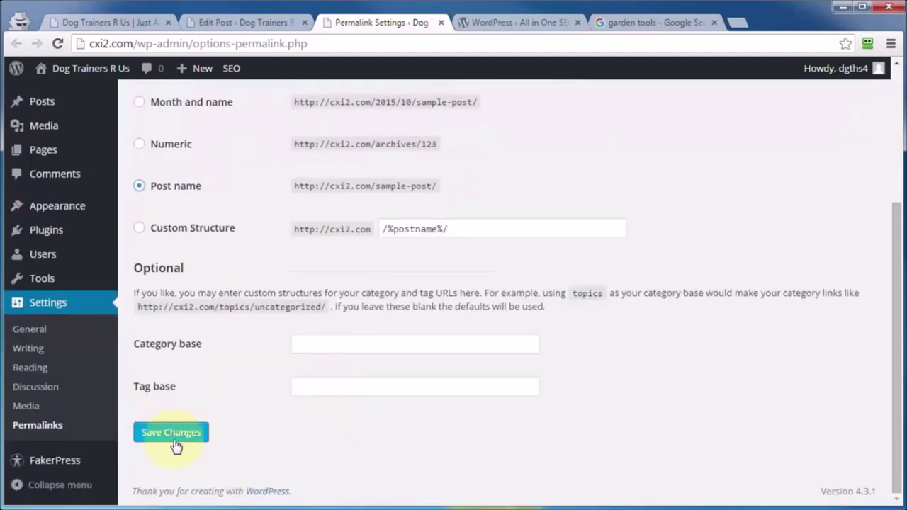
click(174, 435)
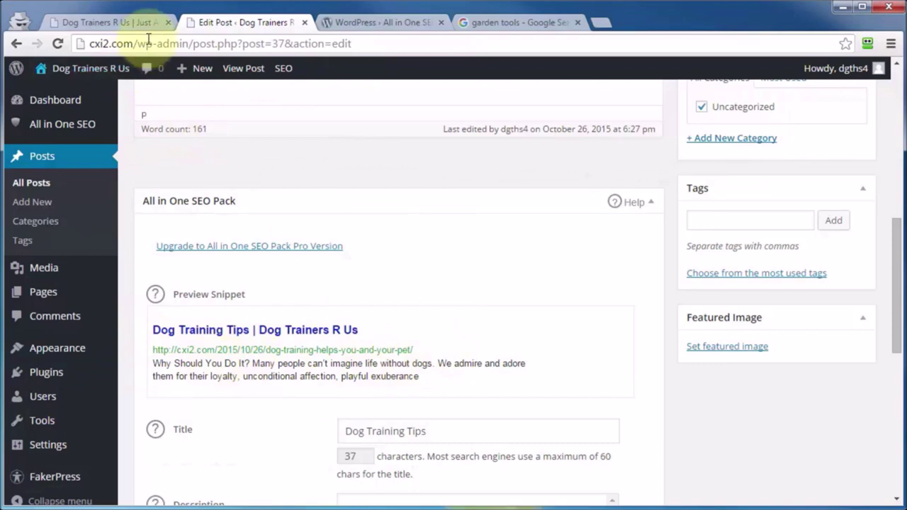
Reload the post, re-enter SEO title 'Dog Training Tips' and paste the prepared SEO description
click(58, 44)
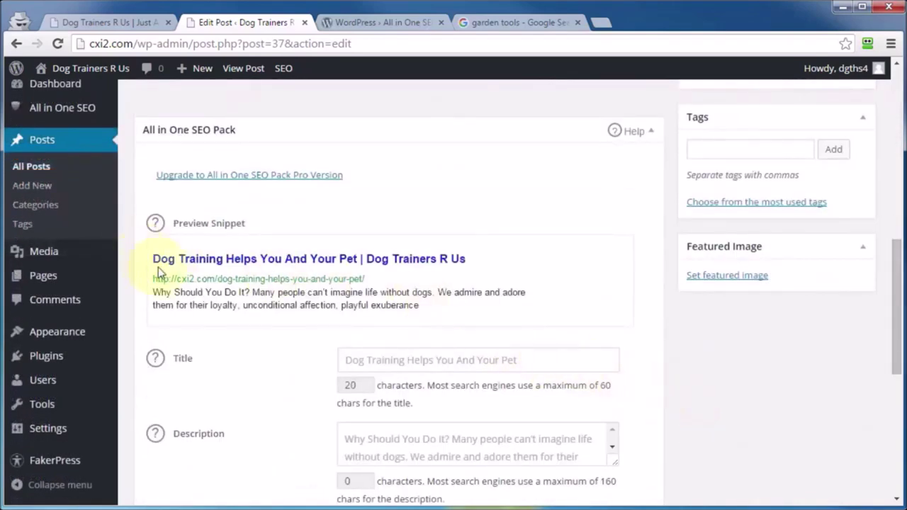
click(378, 359)
text(D)
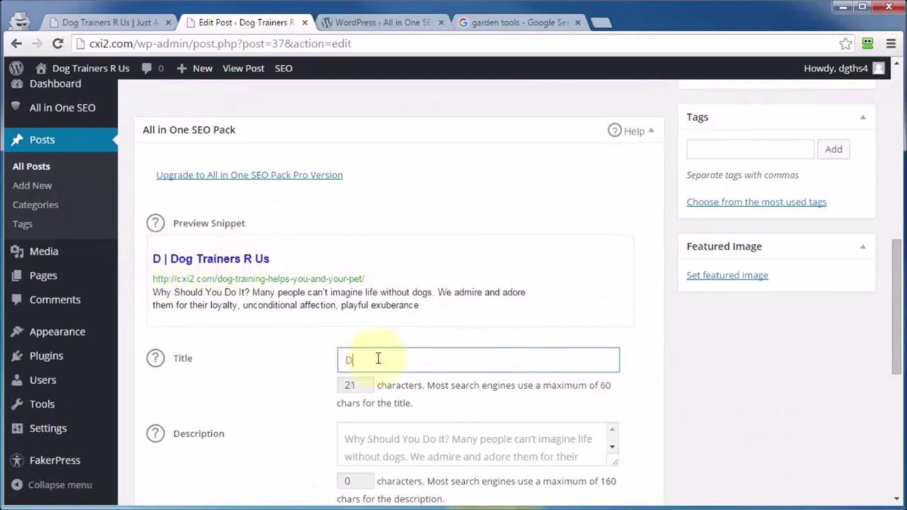
text(og Training Tips)
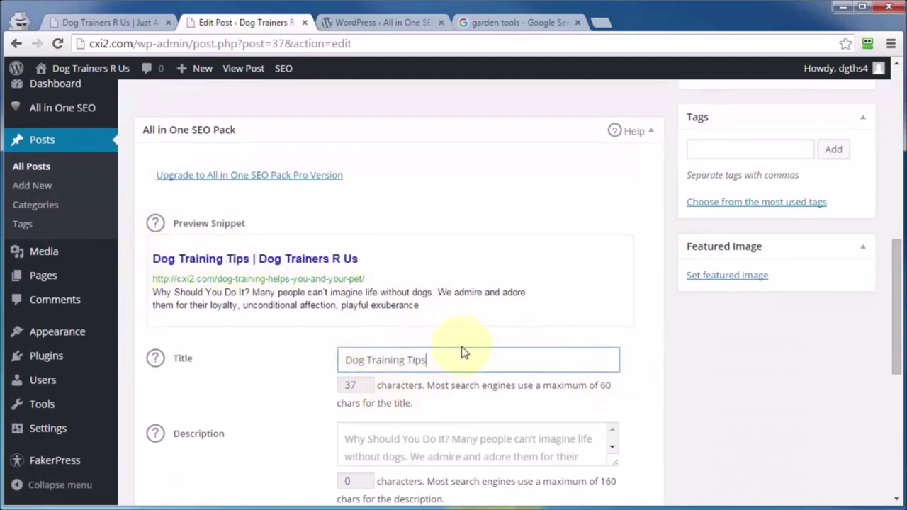
scroll(604, 386, down, 1)
click(603, 383)
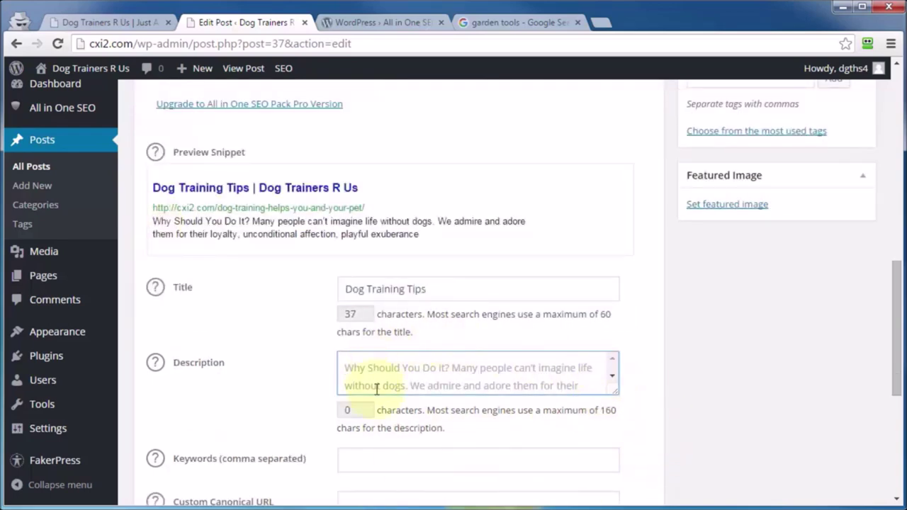
text(This will give you some valuable dog training tips and techniques that every dog and puppy owner should have)
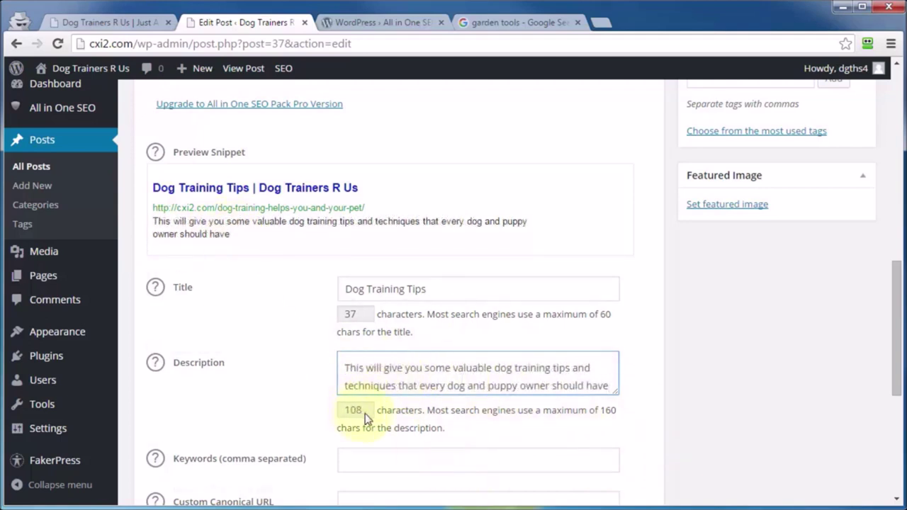
Compare against the Google results tab, then Update the post with its new SEO details
scroll(390, 418, down, 2)
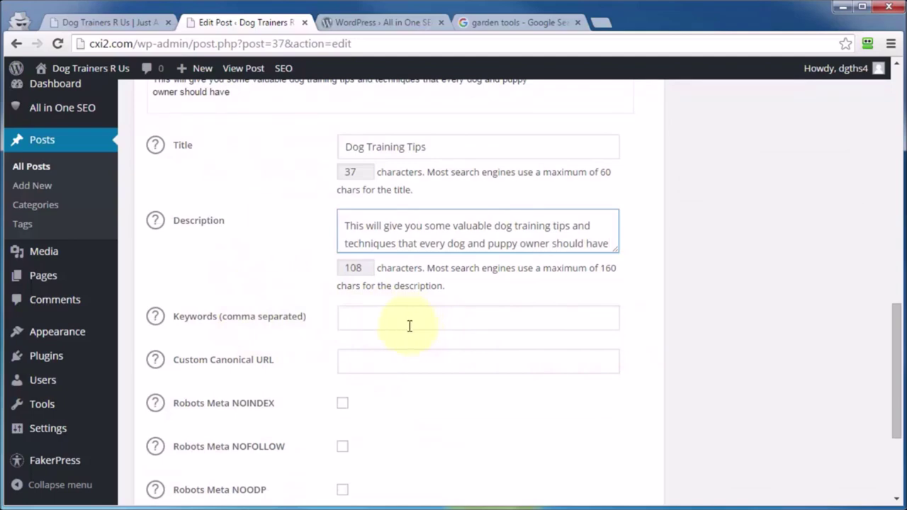
scroll(466, 366, up, 5)
scroll(461, 369, up, 3)
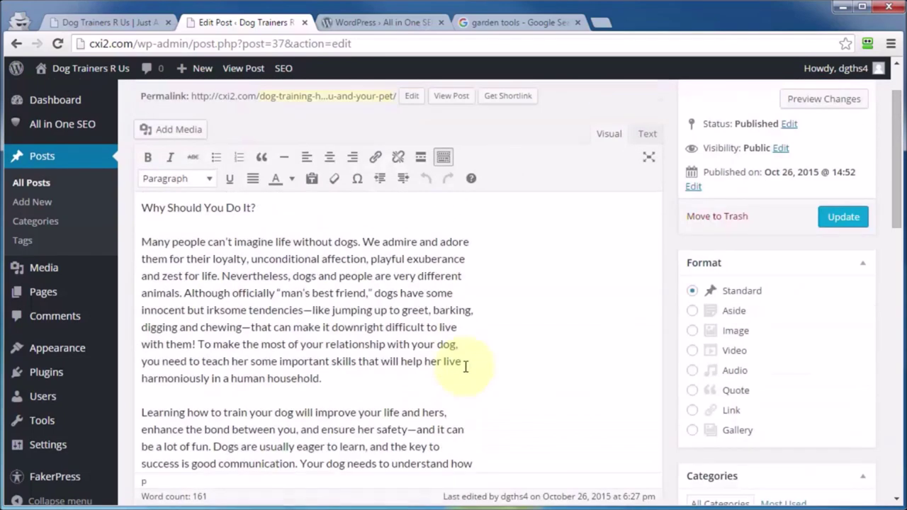
scroll(385, 326, up, 1)
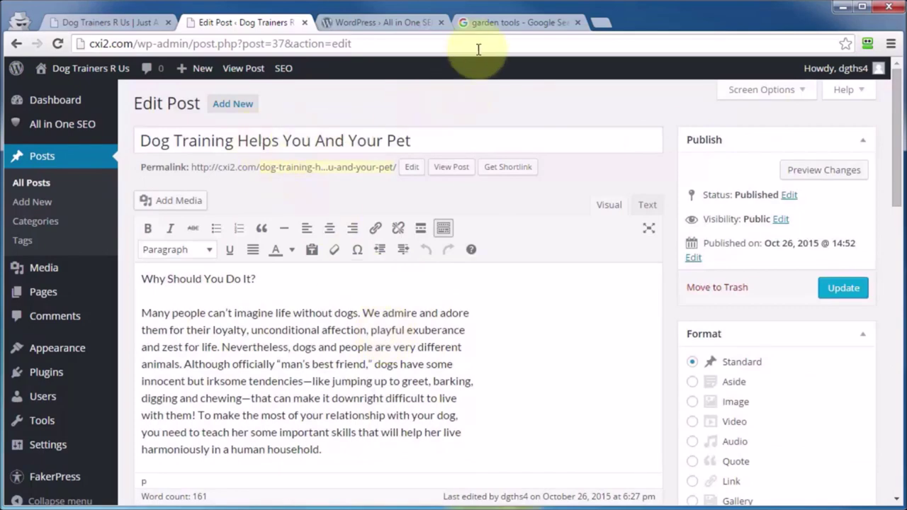
click(490, 22)
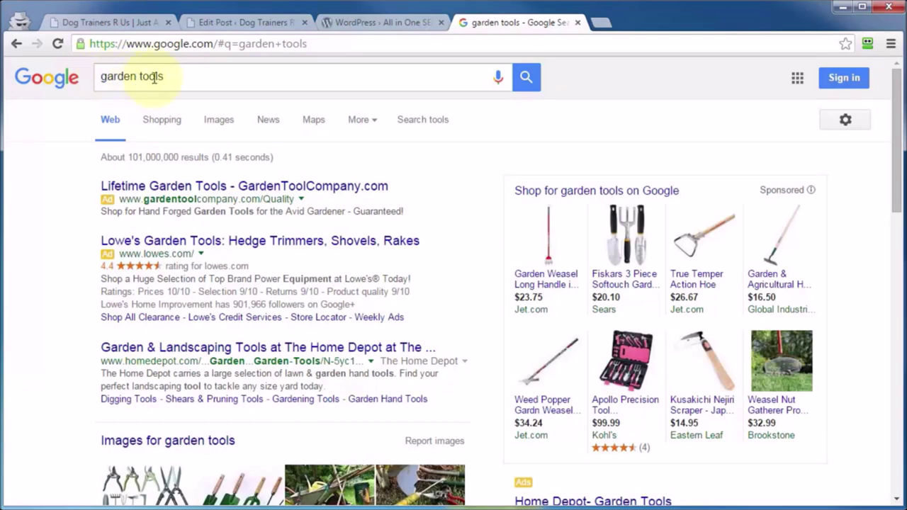
click(243, 21)
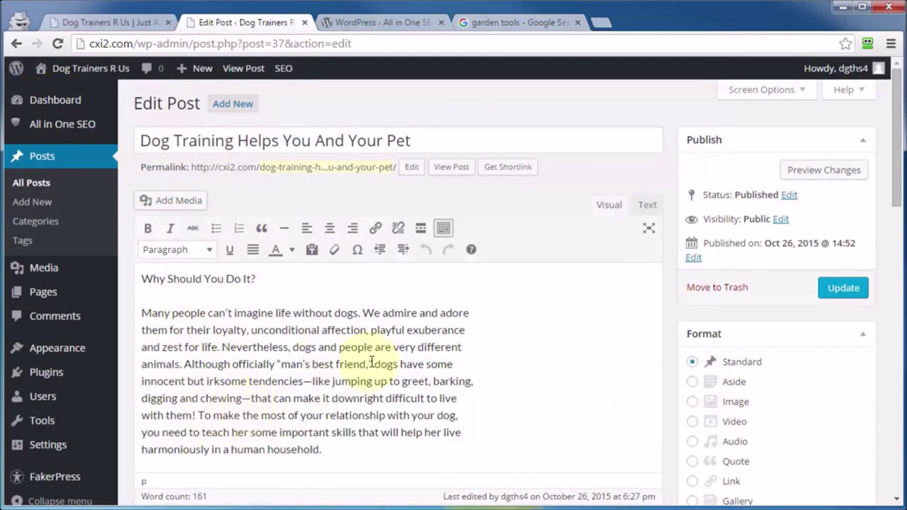
scroll(372, 361, down, 1)
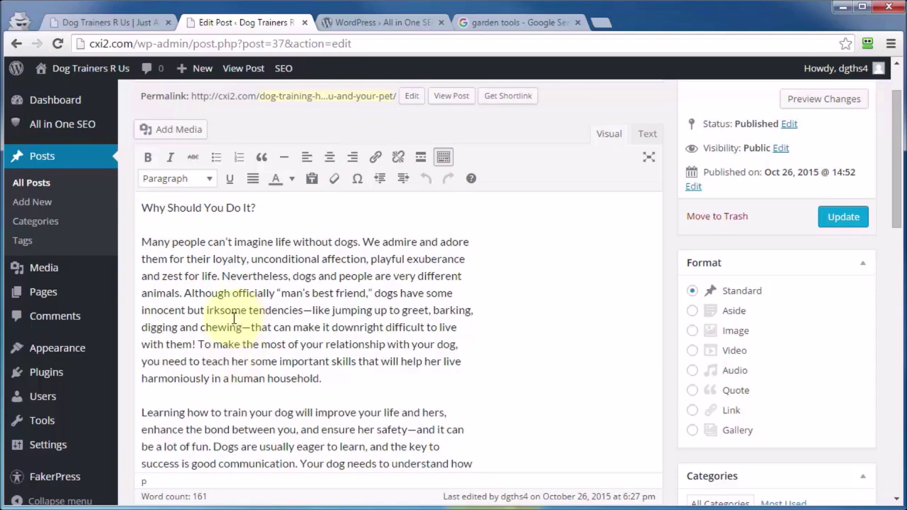
scroll(233, 319, down, 15)
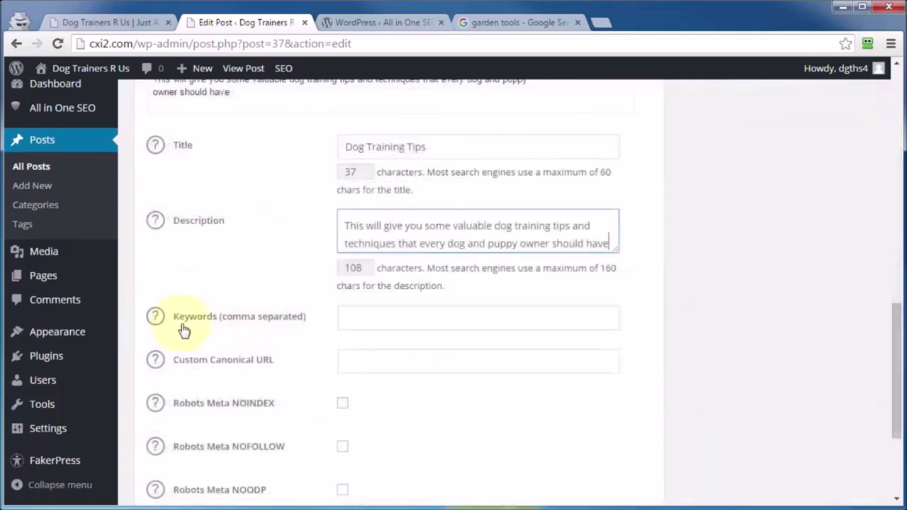
scroll(368, 297, down, 3)
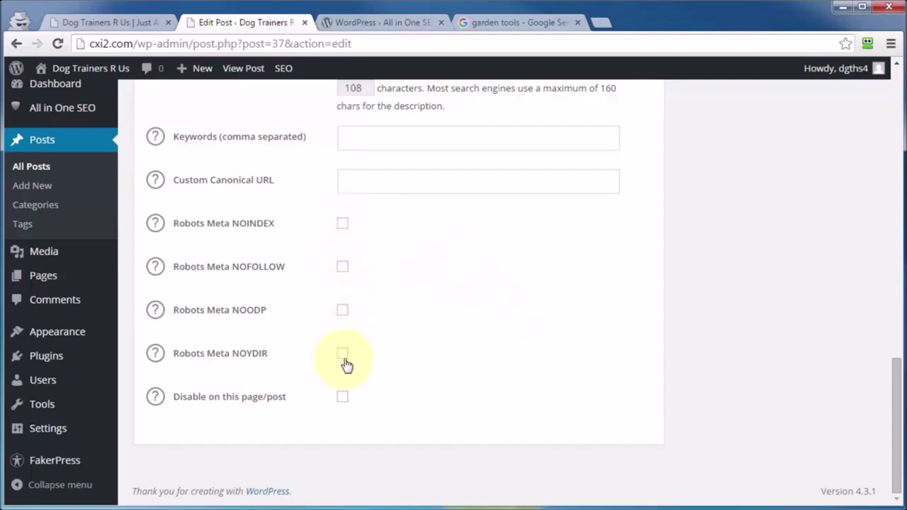
scroll(770, 370, up, 15)
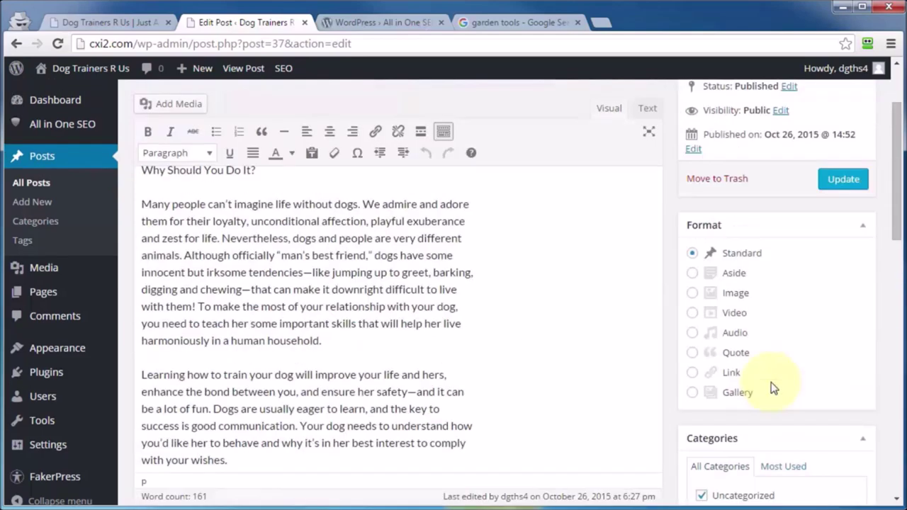
click(832, 186)
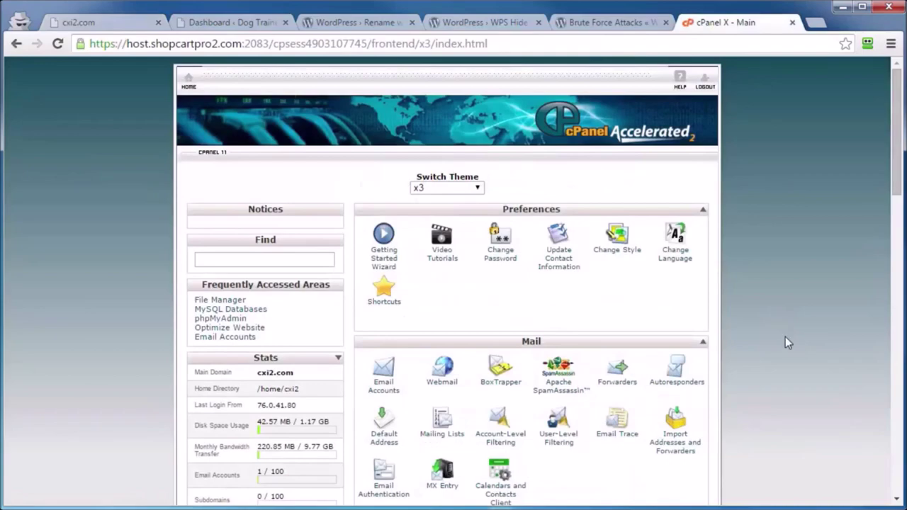
Open Legacy File Manager on public_html with hidden files shown and bring up .htaccess actions
scroll(777, 322, down, 4)
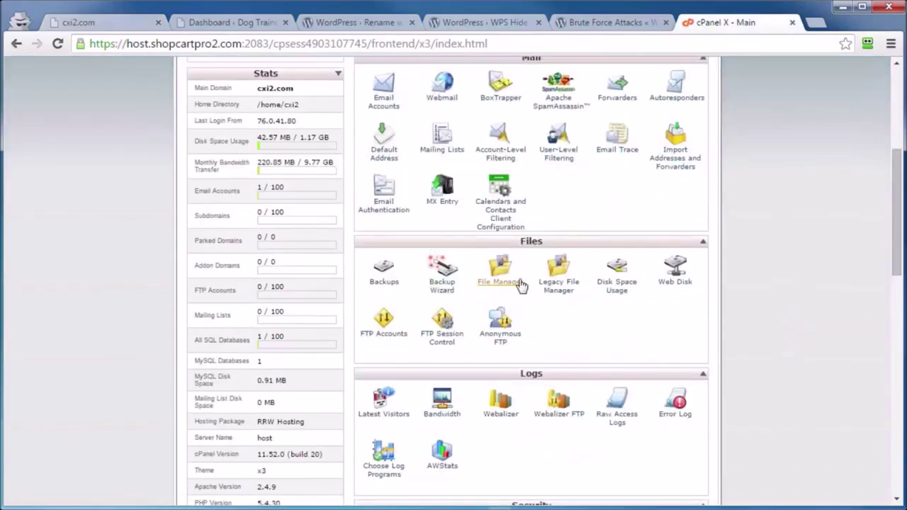
click(500, 275)
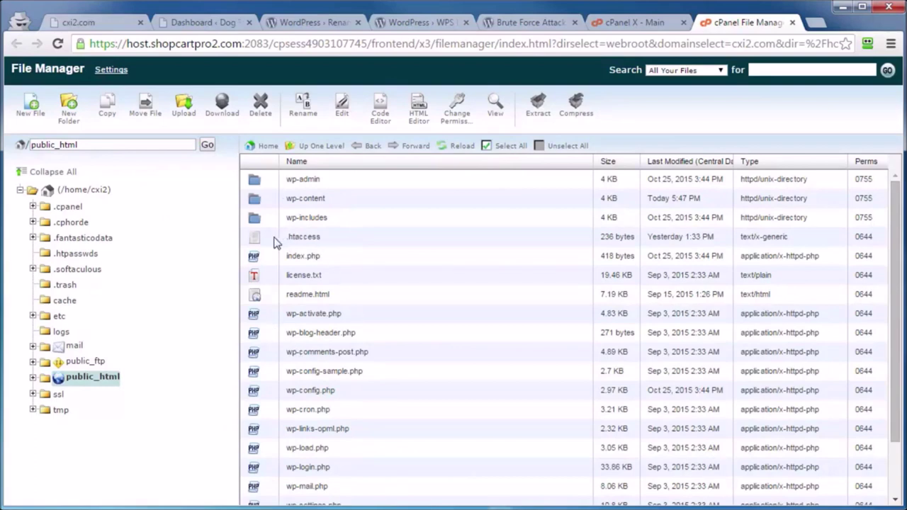
click(640, 26)
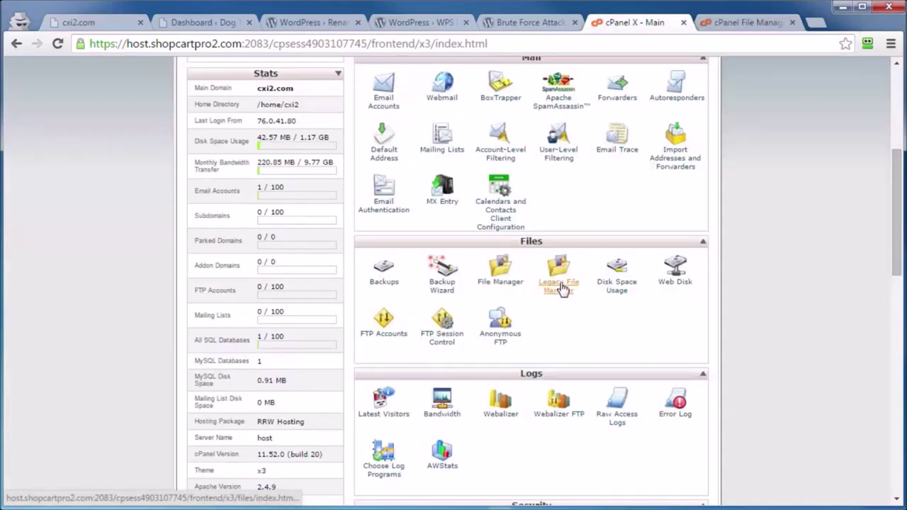
click(561, 287)
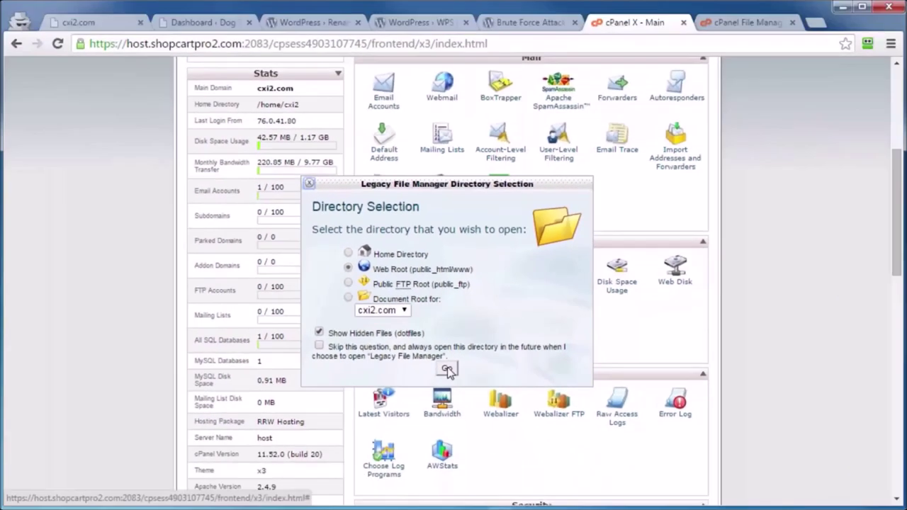
click(436, 428)
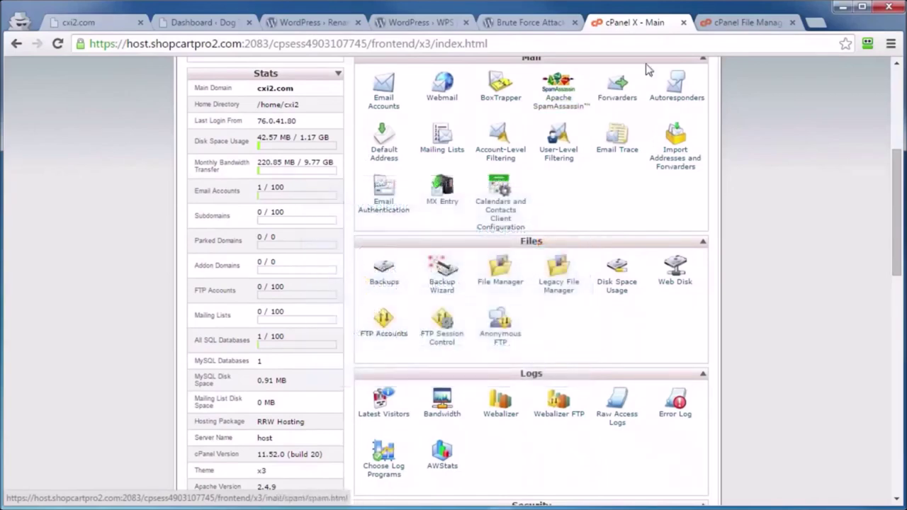
click(757, 23)
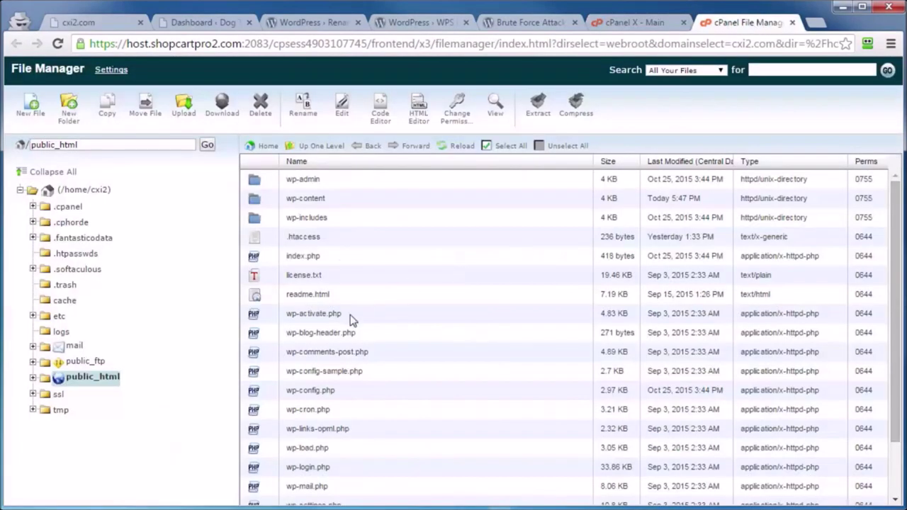
right_click(258, 236)
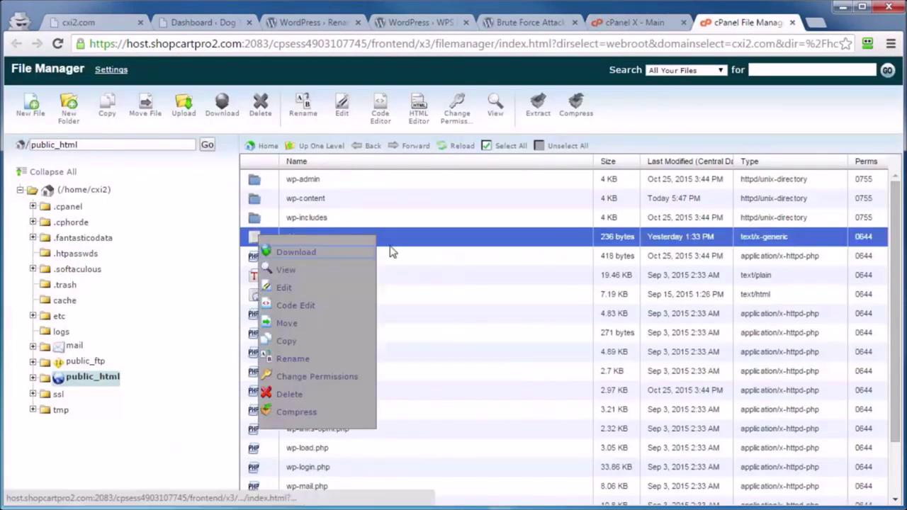
Paste a <Files wp-login.php> deny-all, allow-one-IP block atop .htaccess, then close the editor
click(283, 309)
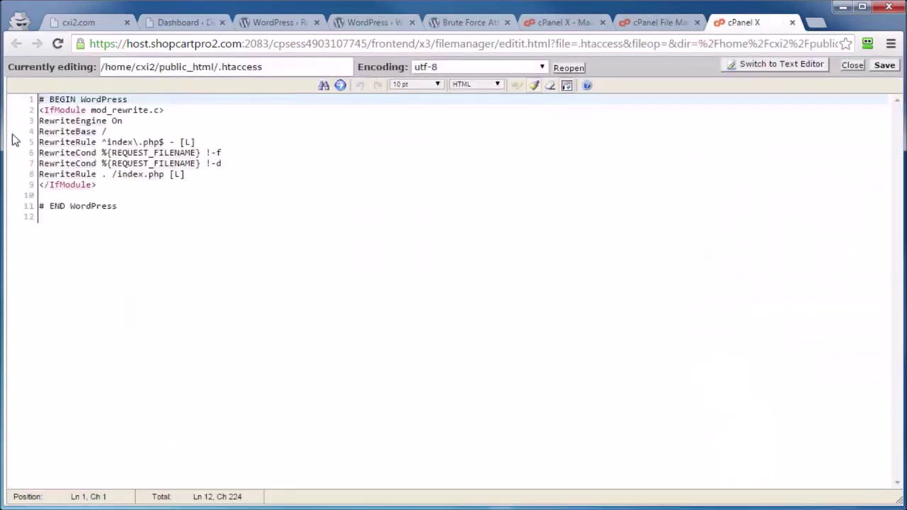
click(40, 99)
key(Return)
key(Return)
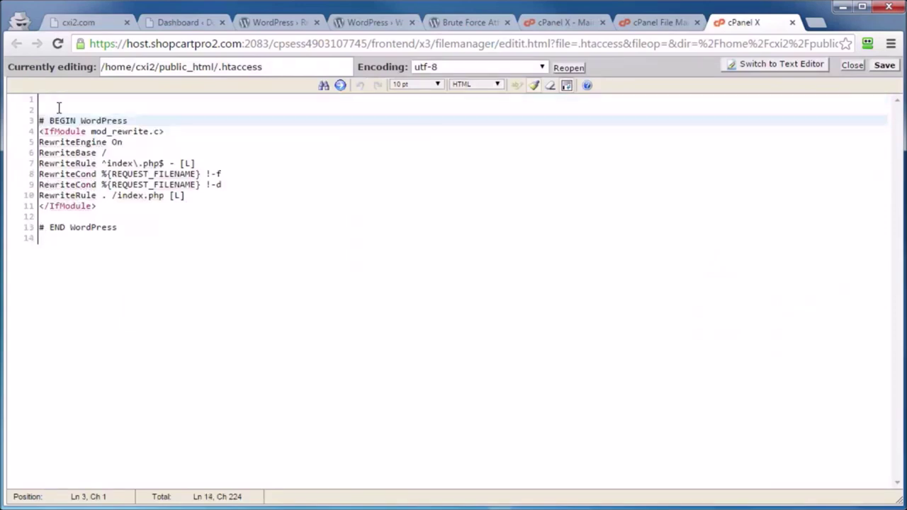
click(46, 99)
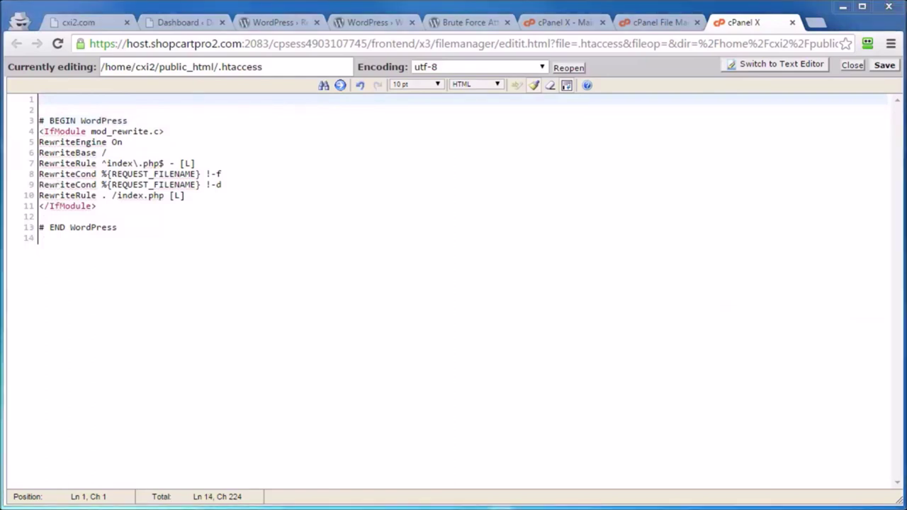
right_click(52, 100)
click(111, 186)
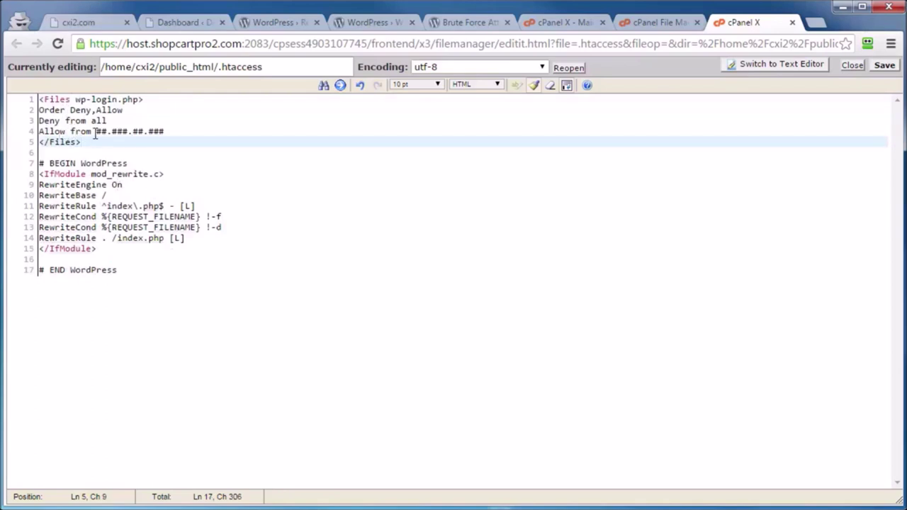
drag(98, 133, 169, 131)
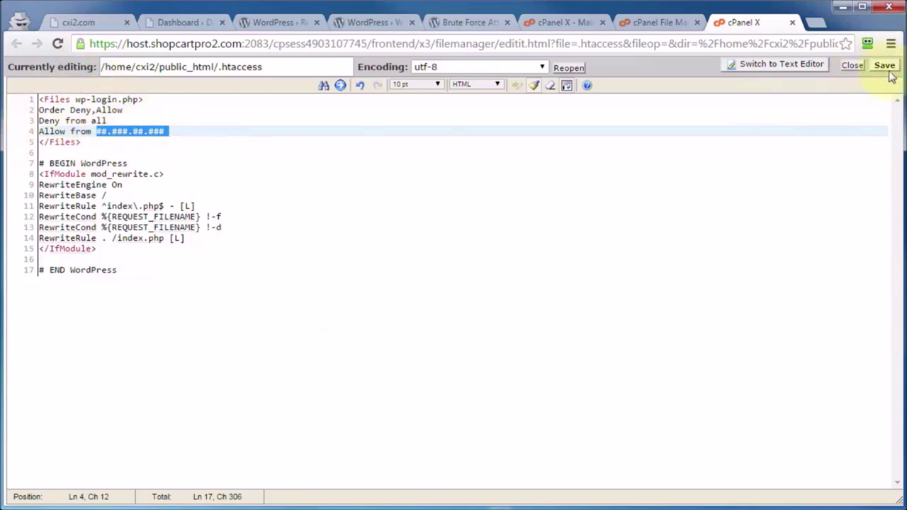
click(853, 65)
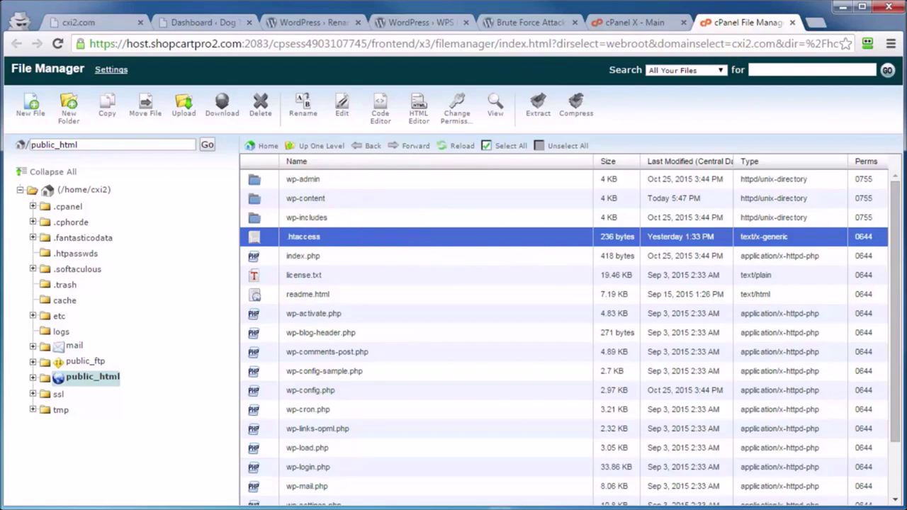
View the WPS Hide Login plugin page, then switch to the WordPress dashboard
click(375, 35)
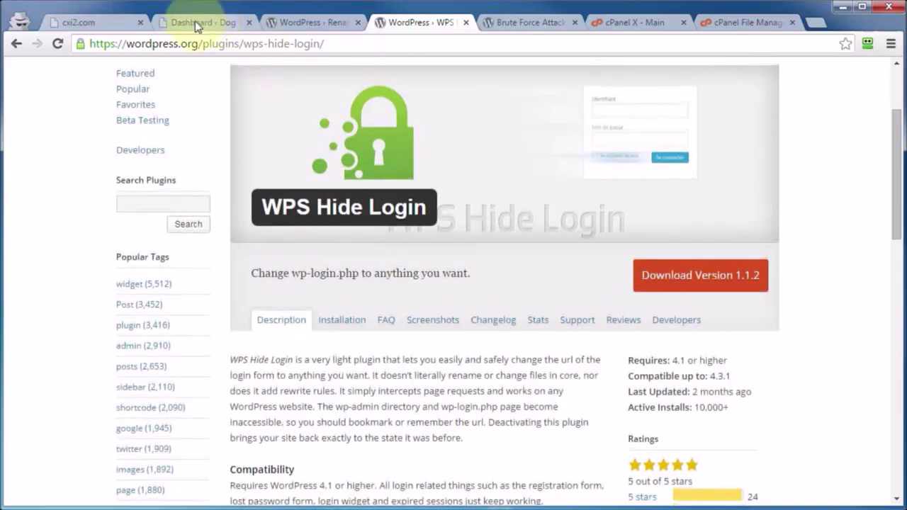
click(195, 22)
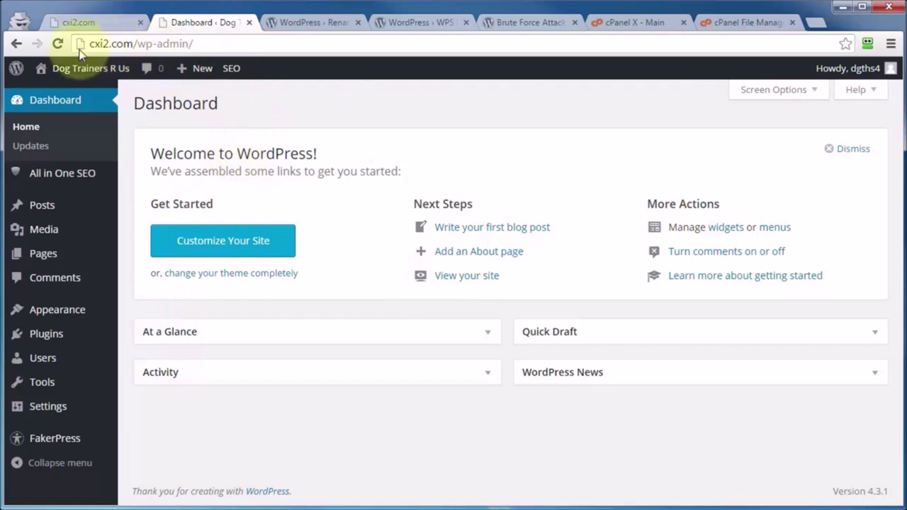
Go to Plugins > Add New from the Dog Trainers R Us dashboard
mouse_move(200, 73)
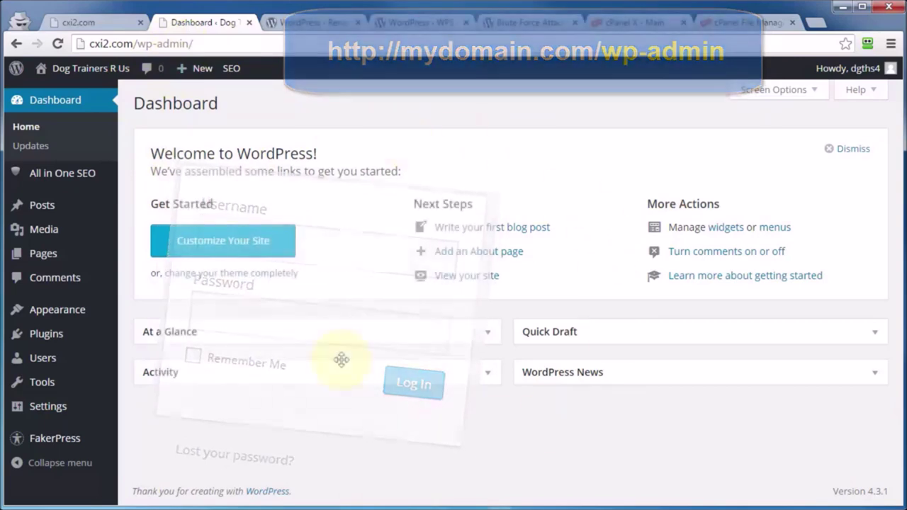
mouse_move(36, 339)
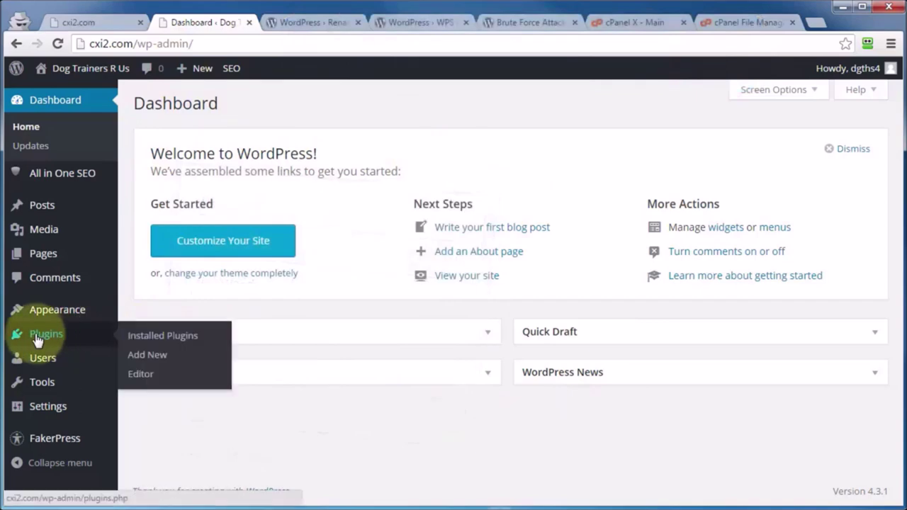
click(148, 356)
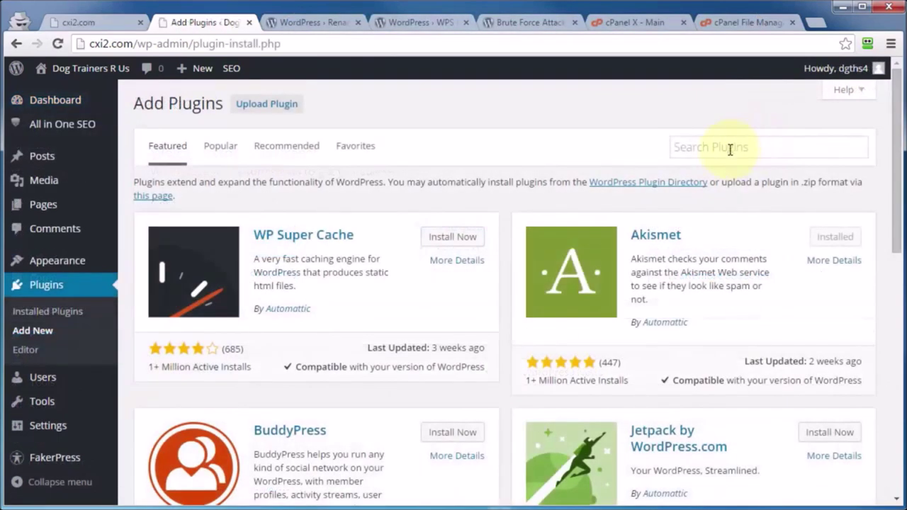
Search for WPS Hide Login, confirm it is active in Installed Plugins, and open Settings > General
click(729, 150)
text(WPS Hide Login)
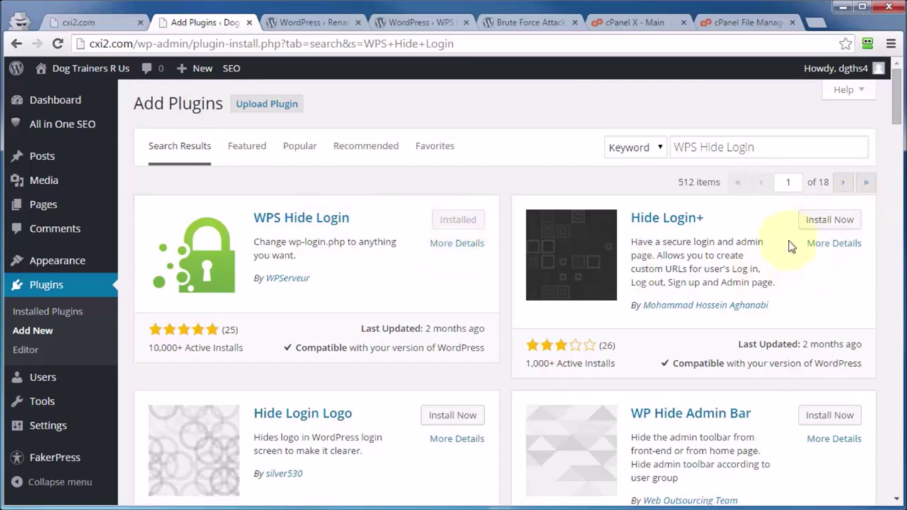
click(45, 317)
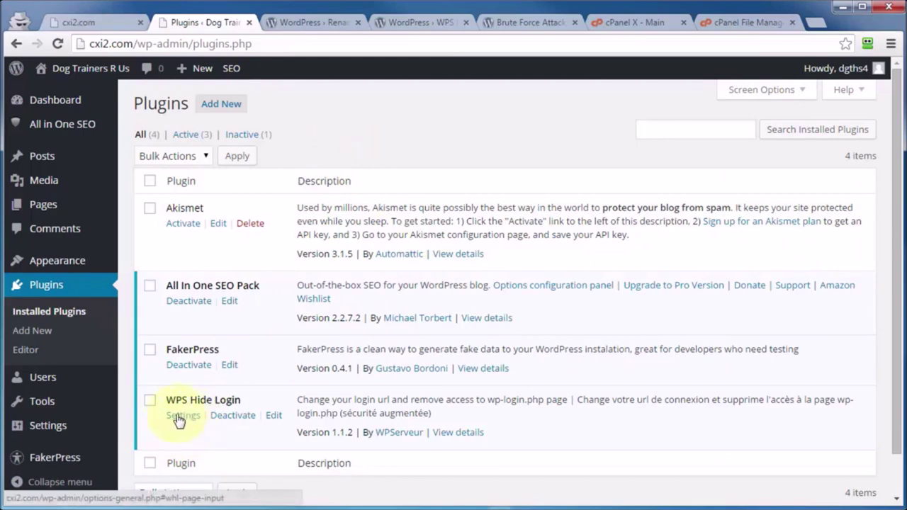
mouse_move(18, 431)
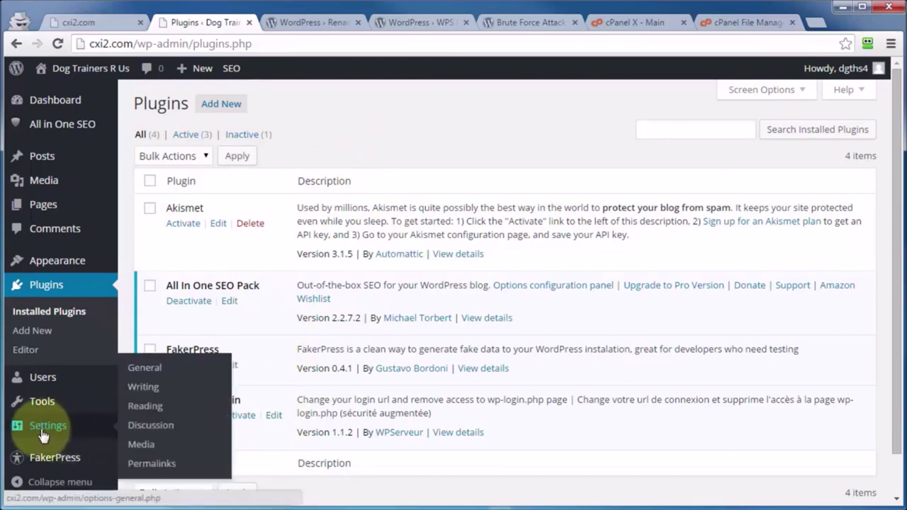
click(139, 370)
Change the Login url slug to greeneggs, save the settings, and log out
scroll(185, 357, down, 3)
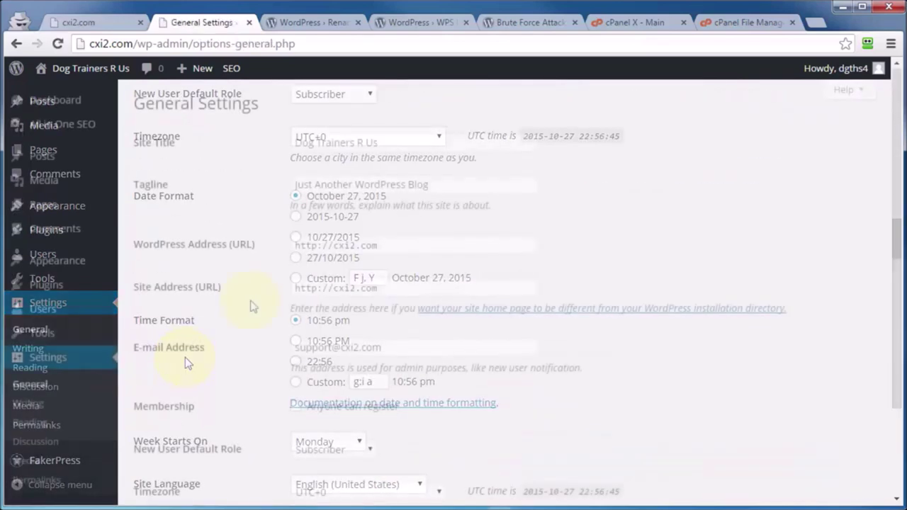
scroll(249, 309, down, 5)
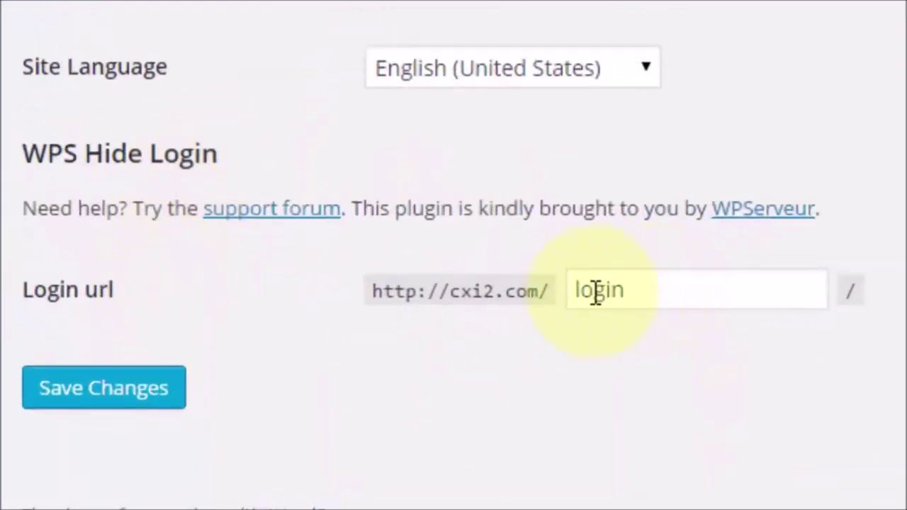
double_click(638, 291)
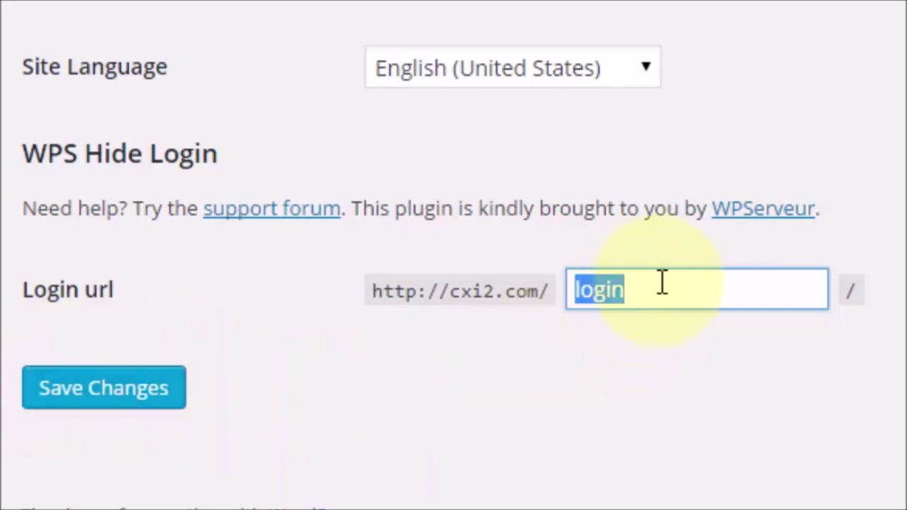
text(greeneggs)
click(75, 401)
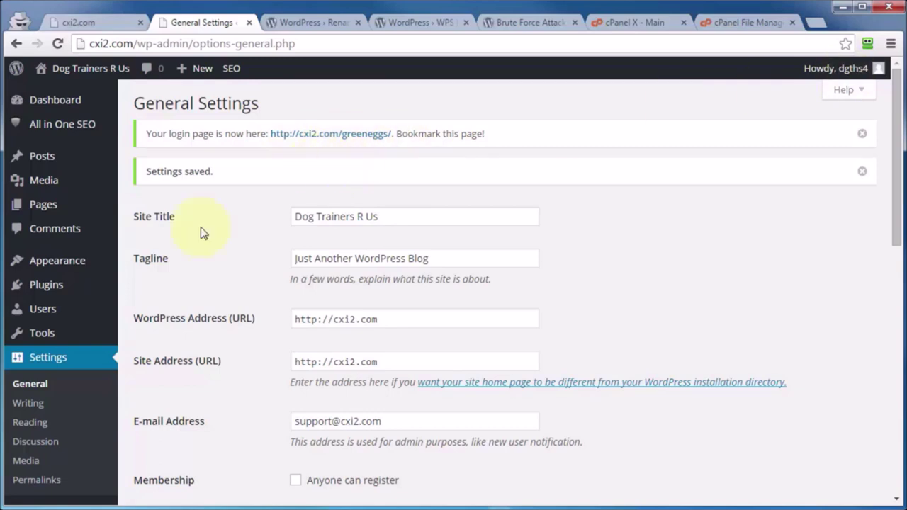
mouse_move(822, 70)
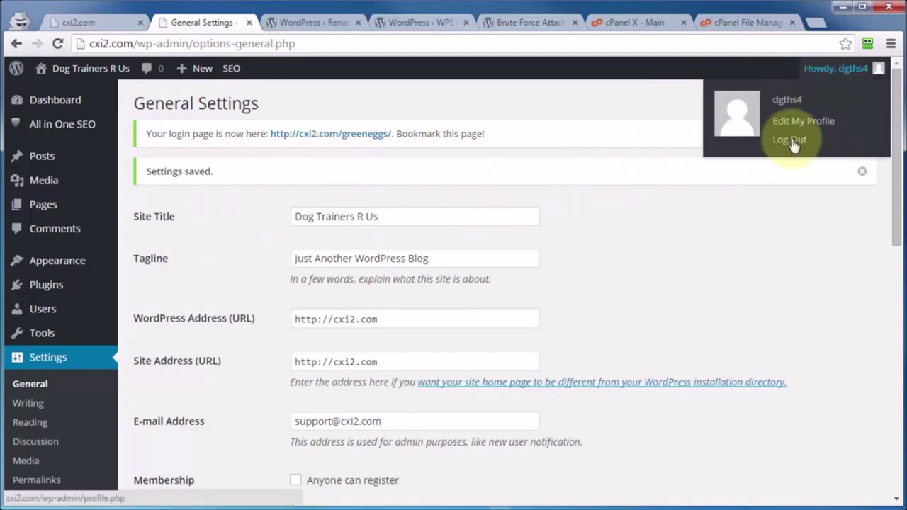
click(792, 141)
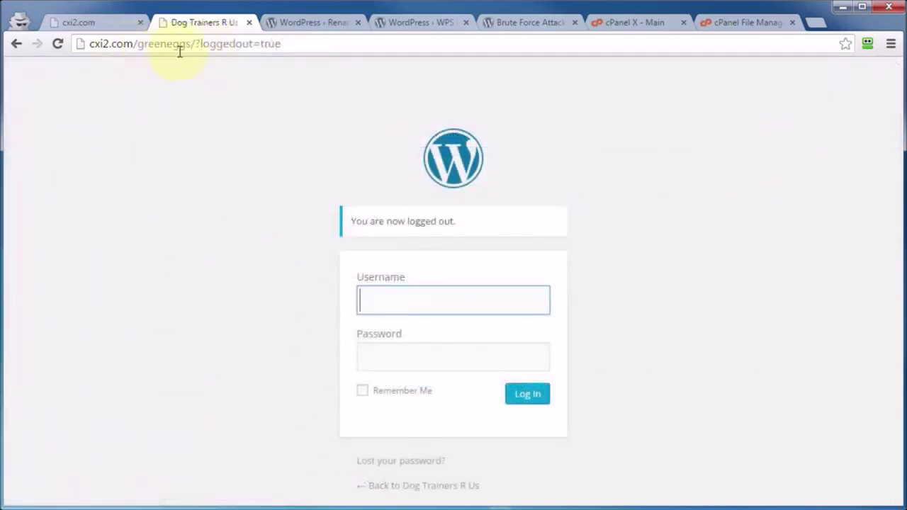